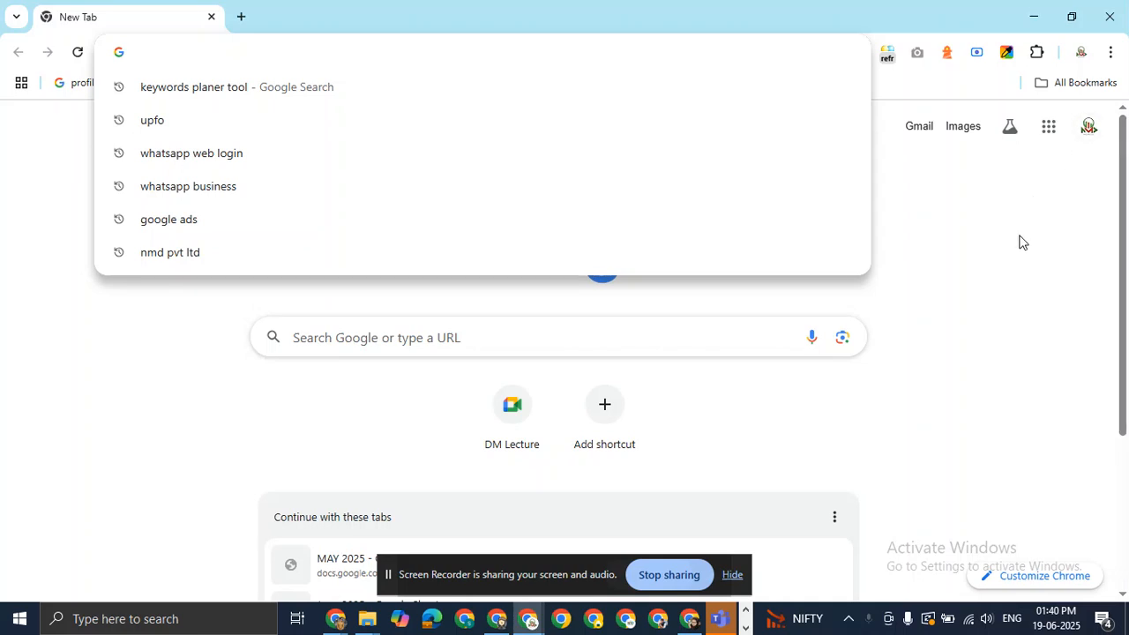
Search Google for 'hostinger' and open the Hostinger homepage from the results.
click(1020, 242)
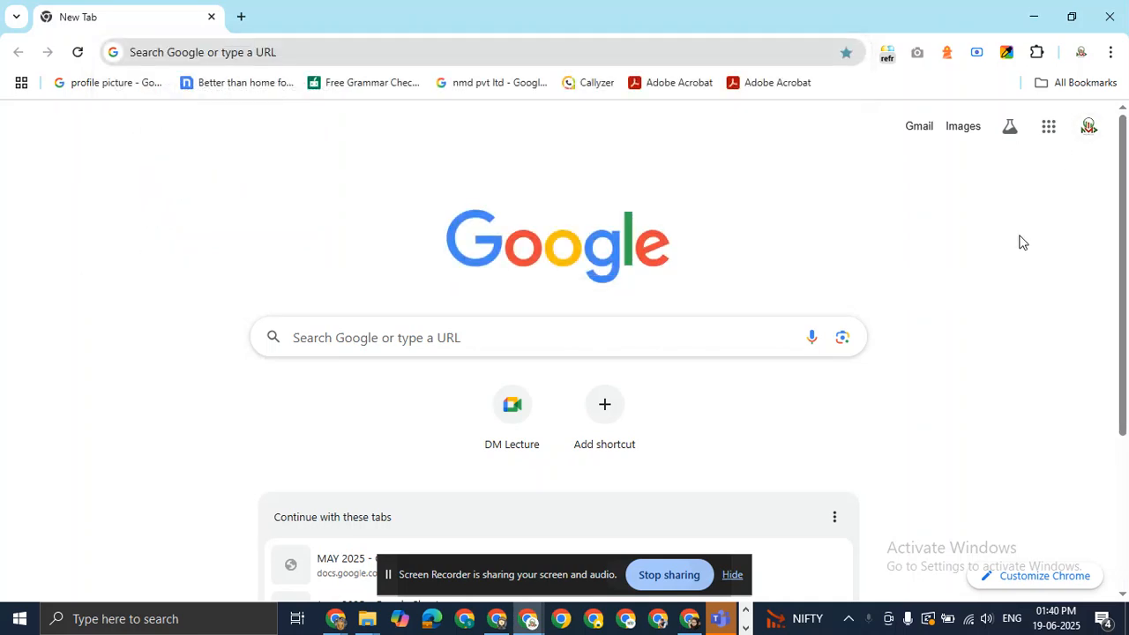
click(364, 43)
text(h)
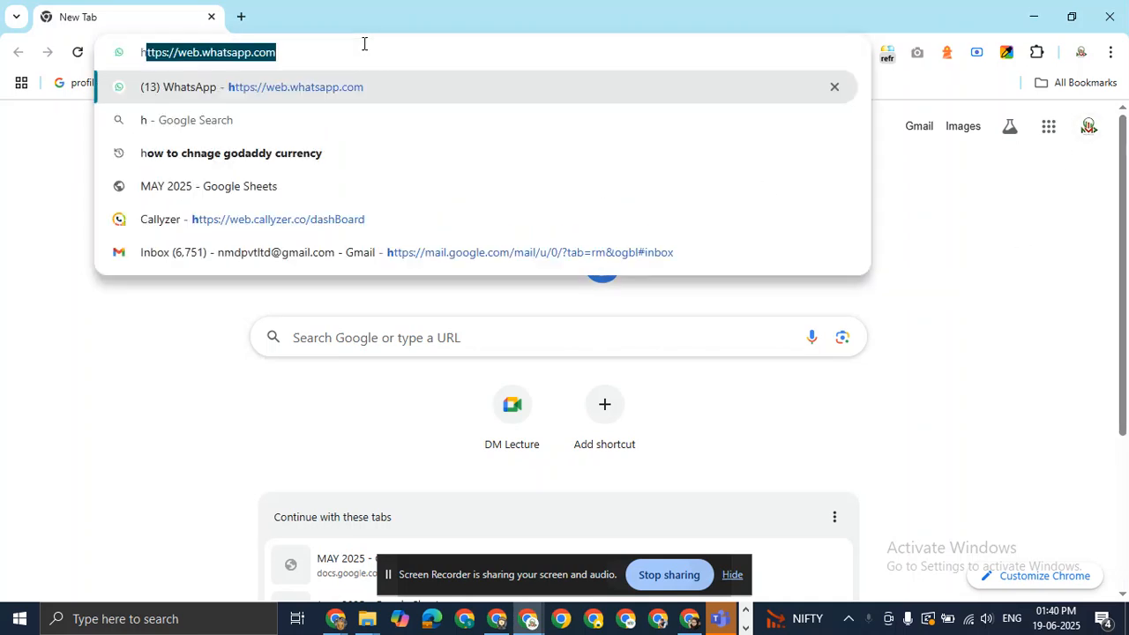
text(ostinger)
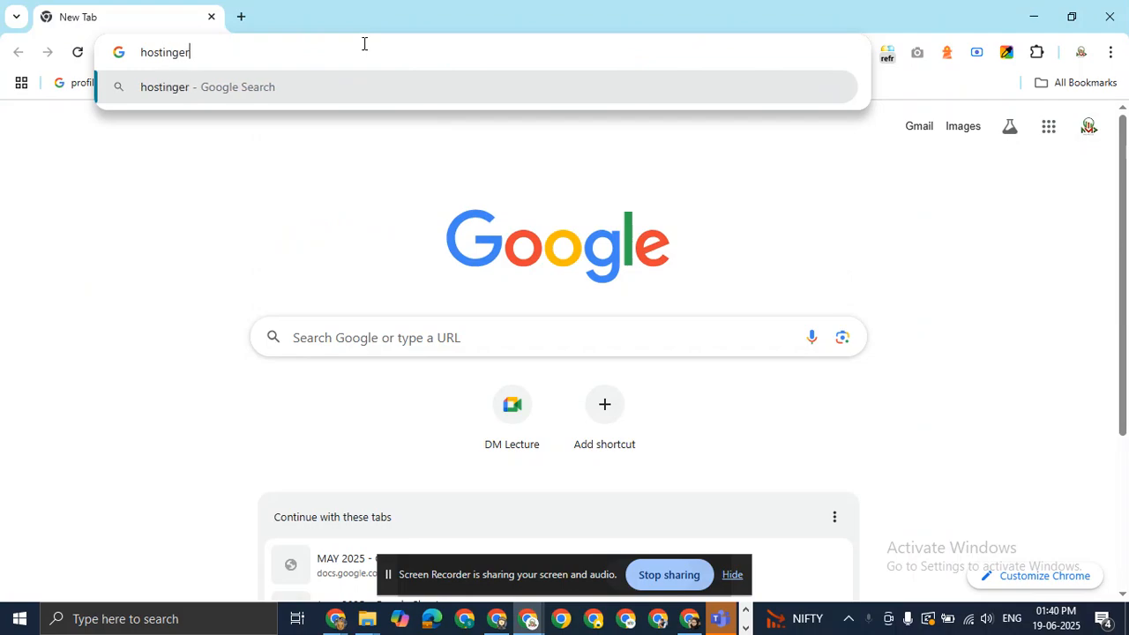
key(Return)
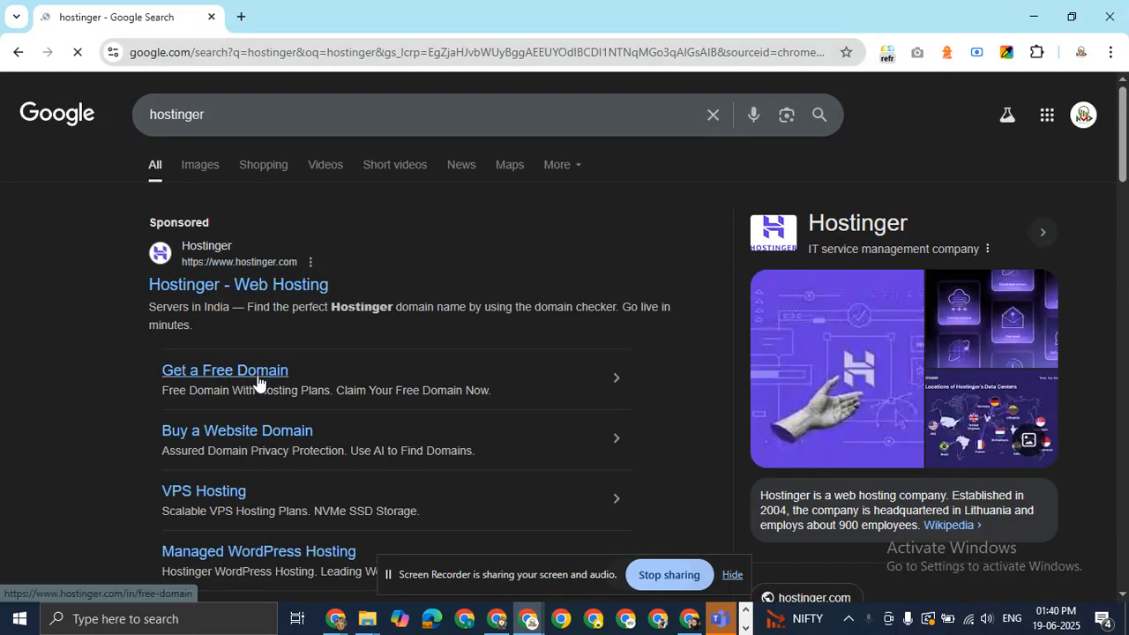
scroll(257, 379, down, 10)
scroll(257, 380, up, 10)
scroll(254, 380, down, 4)
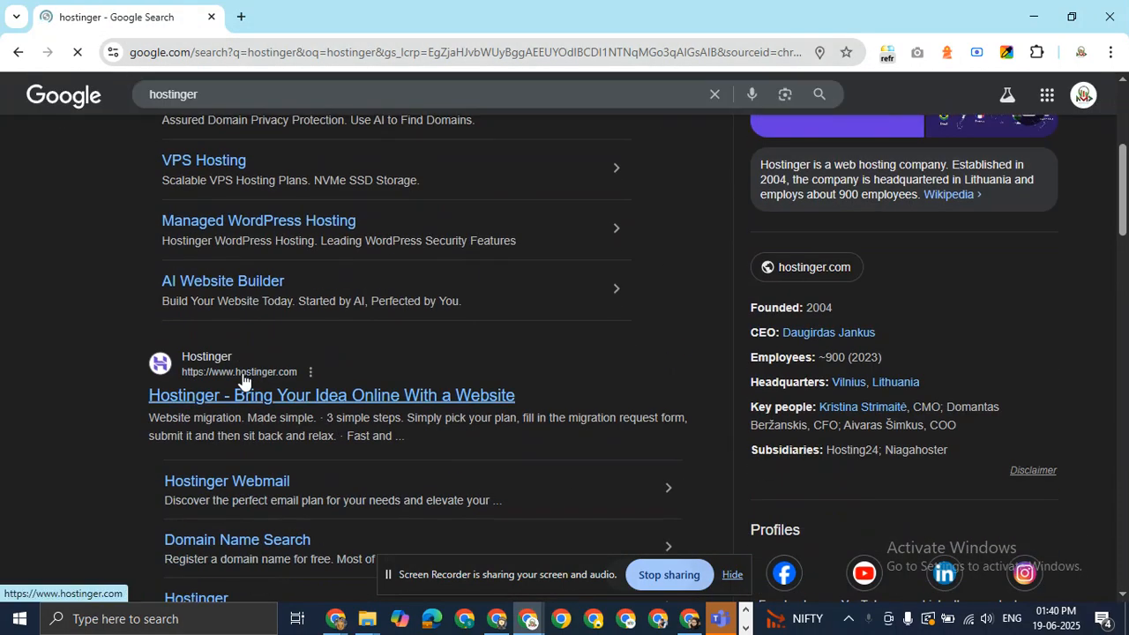
click(236, 396)
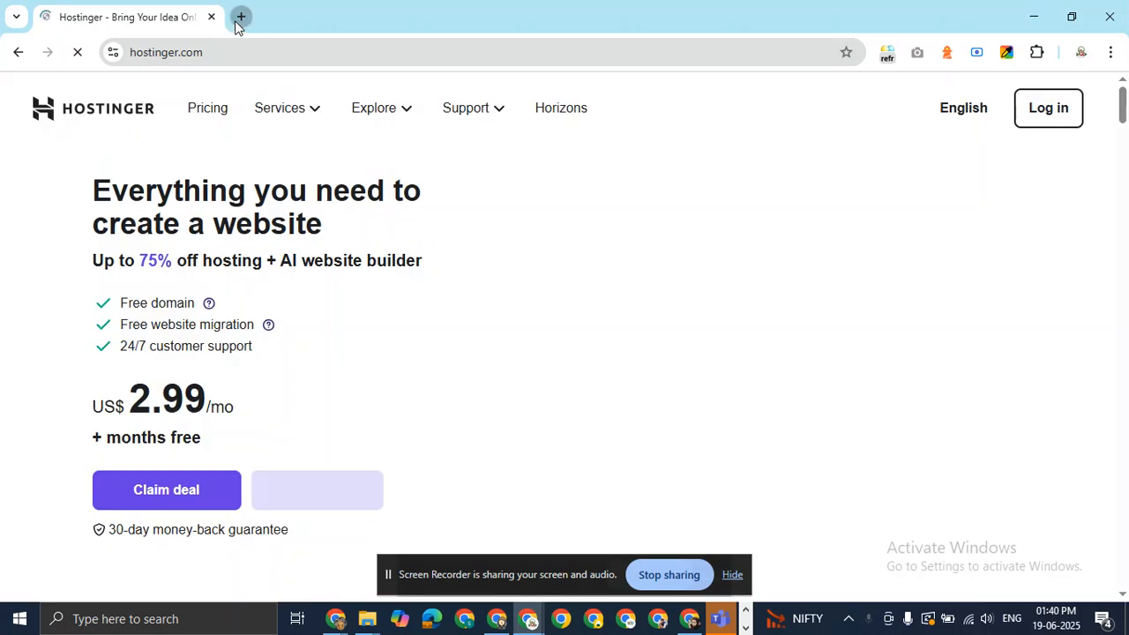
Search 'nmdfilm production' in a new tab, then return to the Hostinger tab.
click(241, 17)
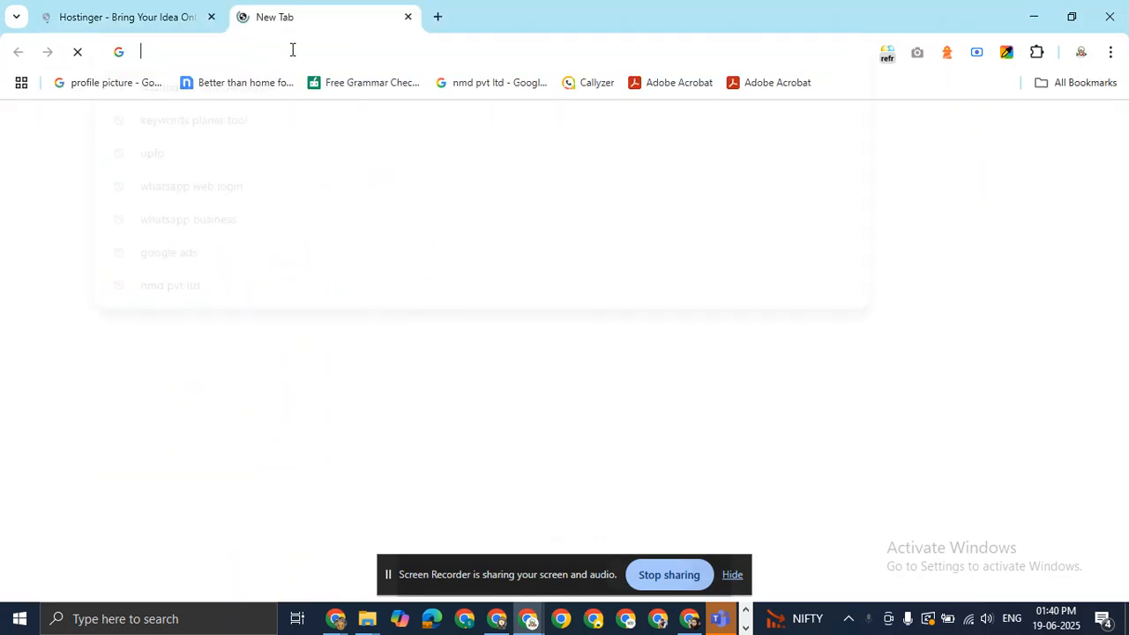
text(nmdfil)
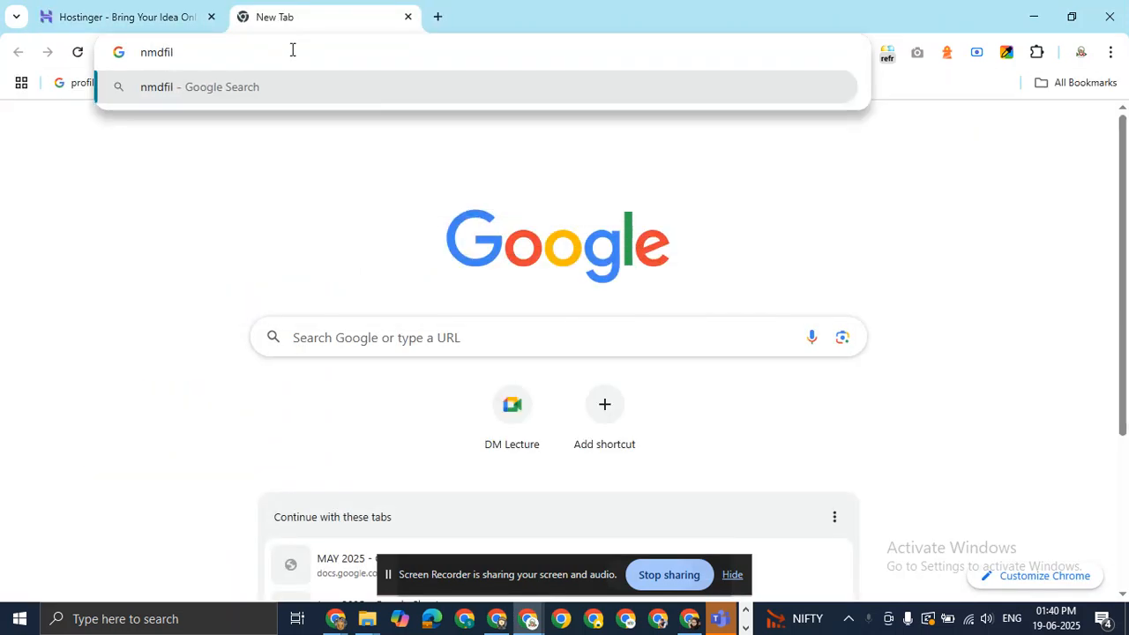
key(BackSpace)
key(BackSpace)
key(BackSpace)
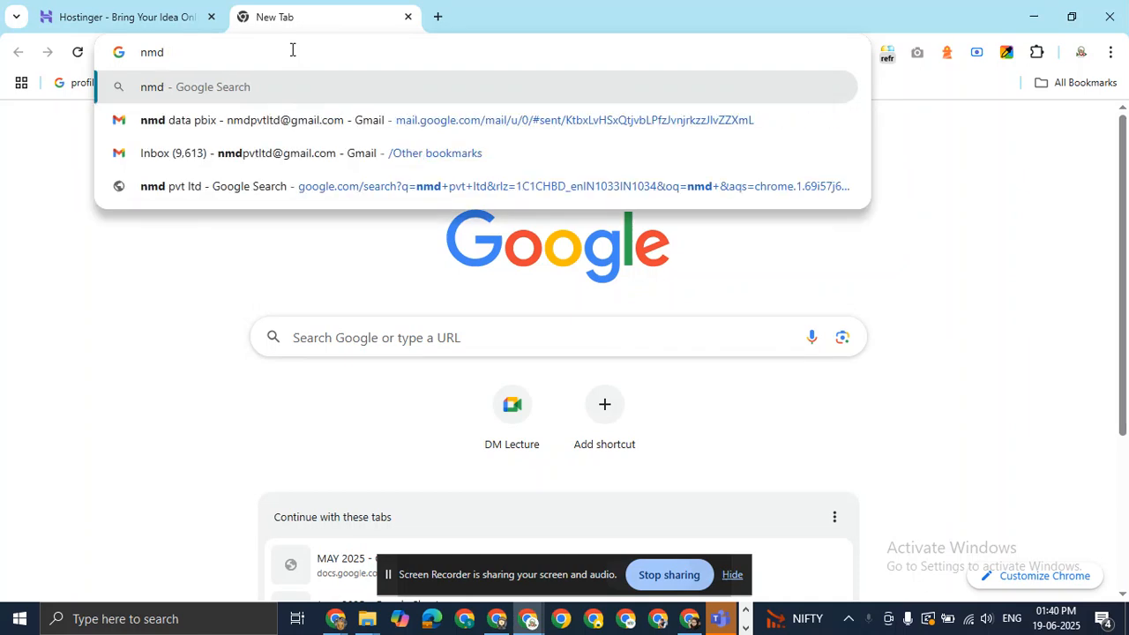
text(film )
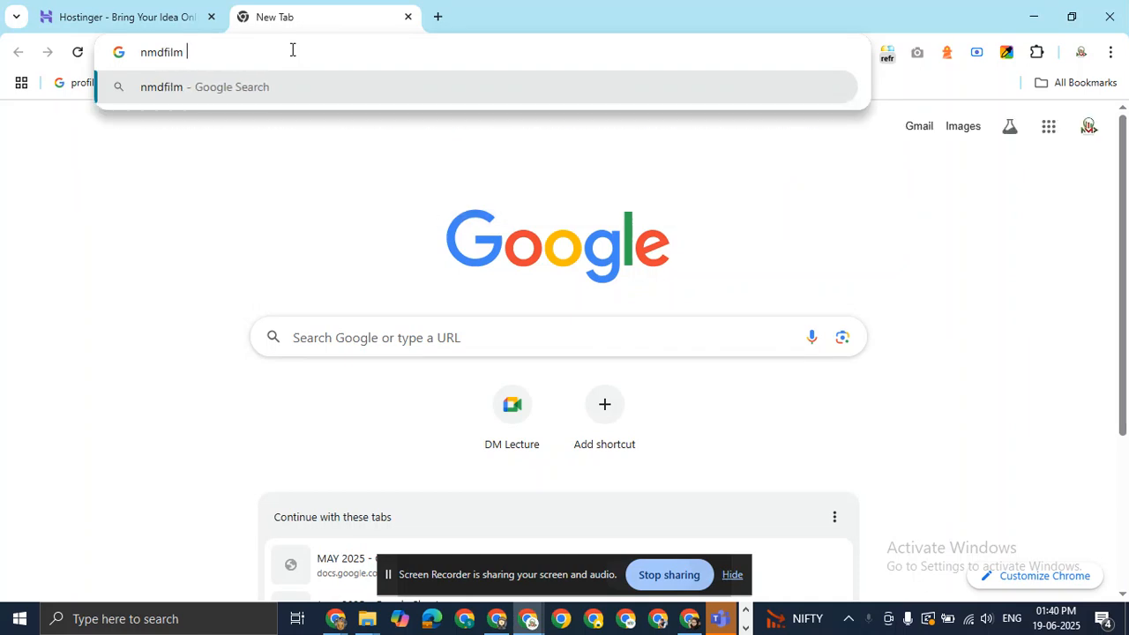
text(productio)
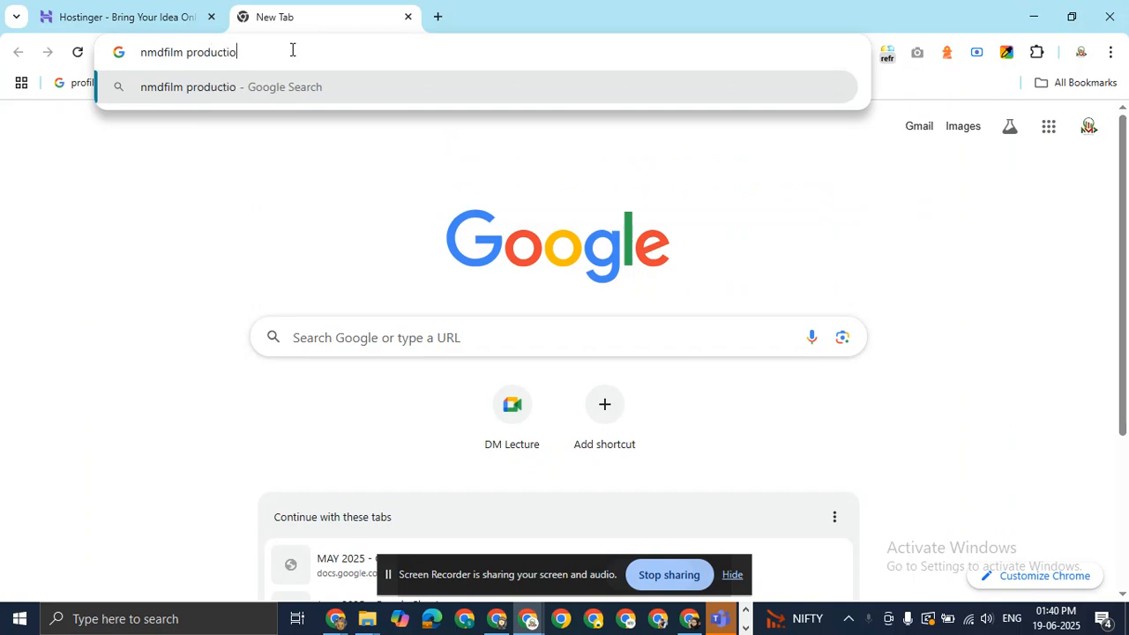
text(n)
key(Return)
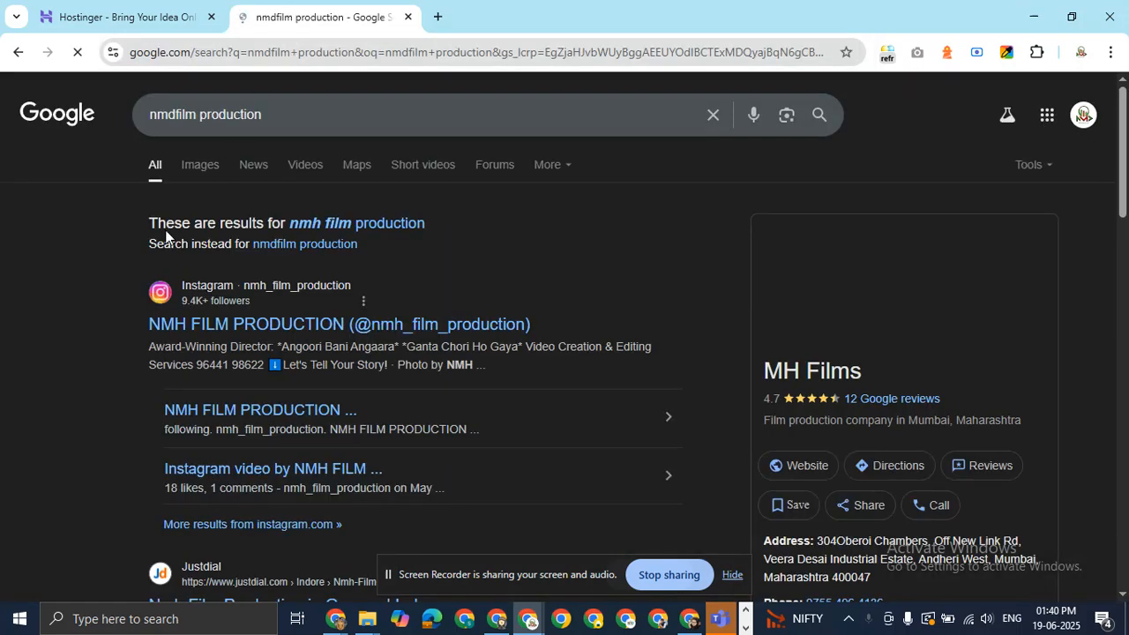
click(141, 17)
Go to the Hostinger account login from the homepage.
scroll(248, 203, down, 4)
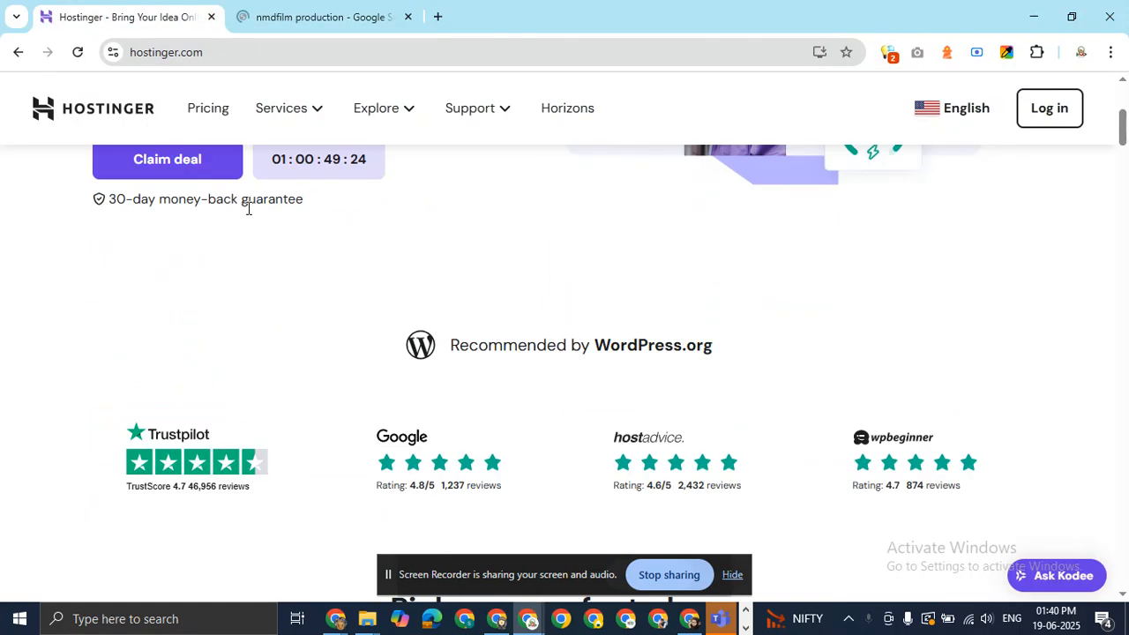
scroll(248, 209, up, 3)
click(1049, 108)
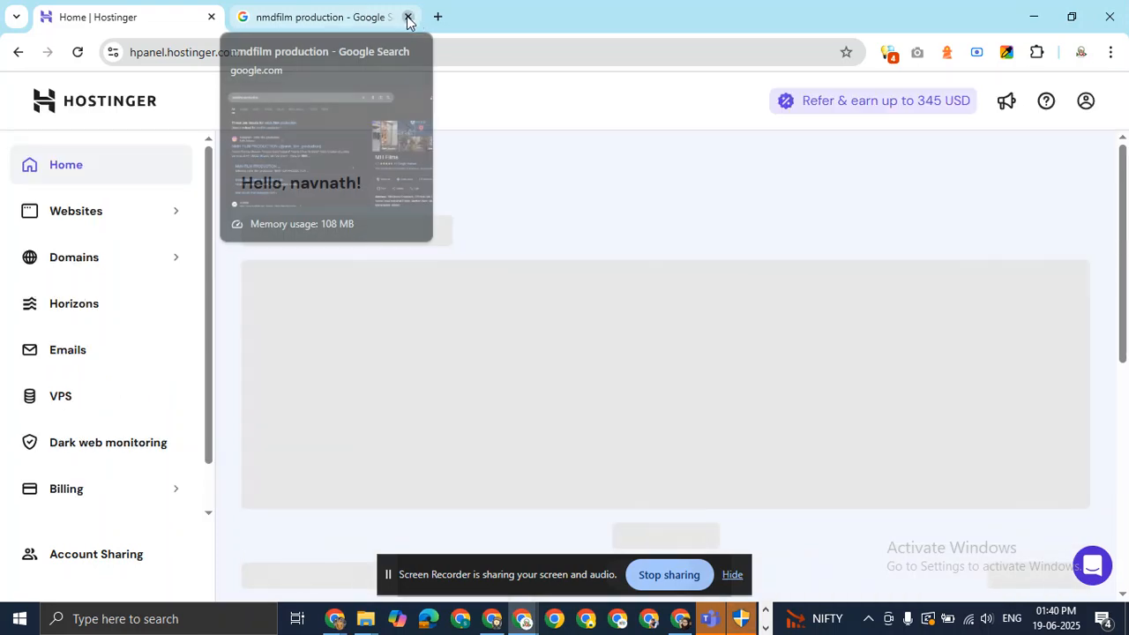
Open WP Admin for nmdfilmproduction.in from the hPanel websites list.
click(407, 16)
click(155, 220)
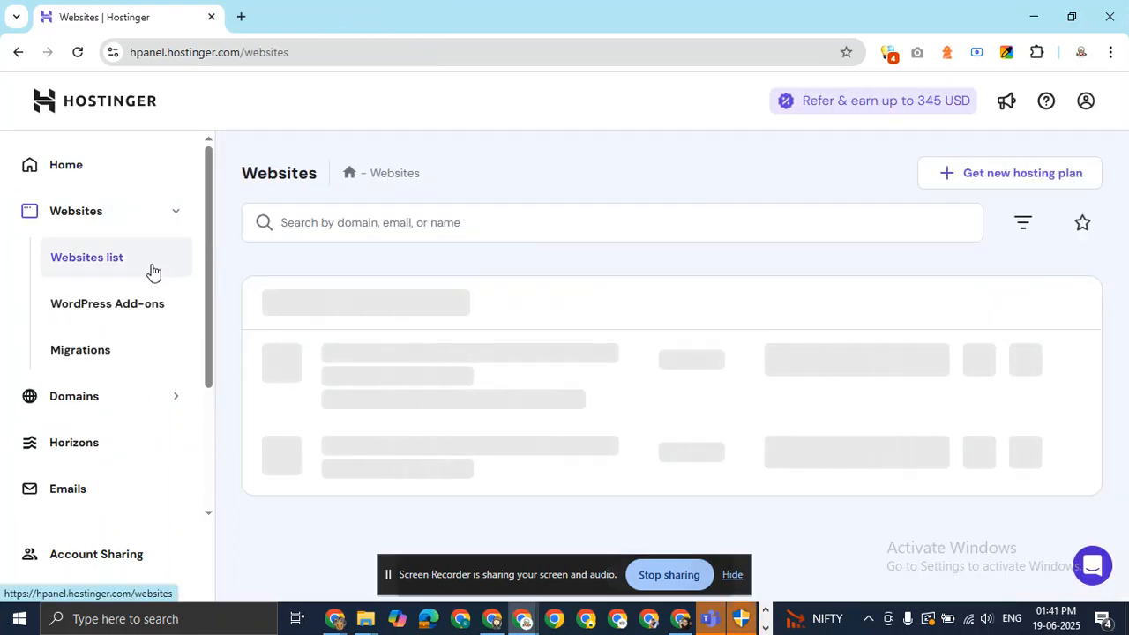
scroll(566, 308, down, 4)
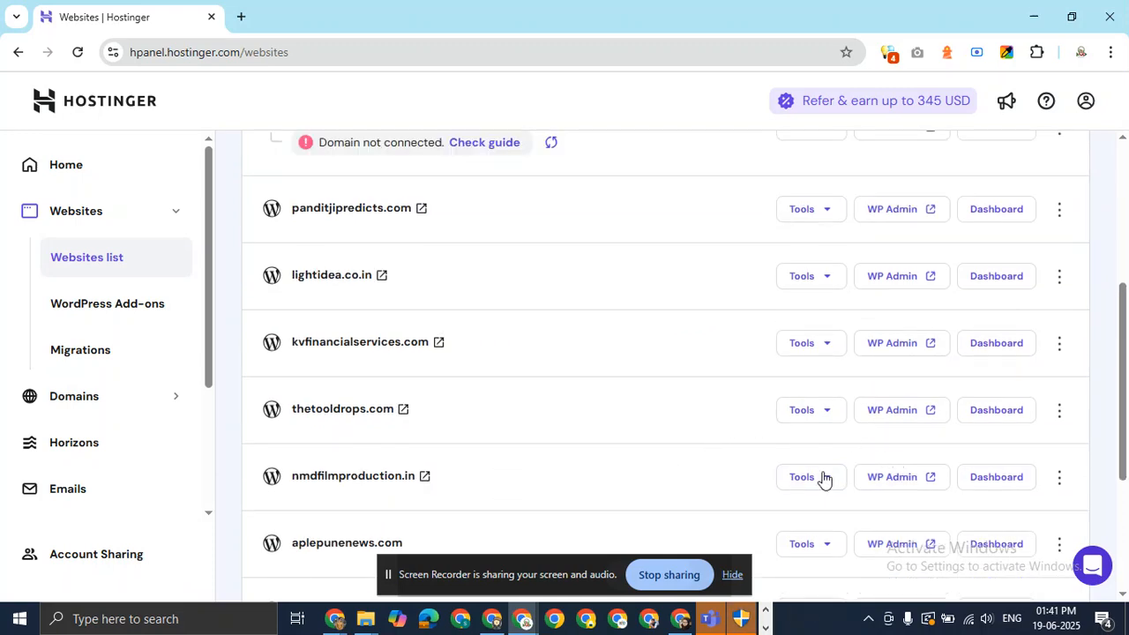
click(909, 488)
click(318, 16)
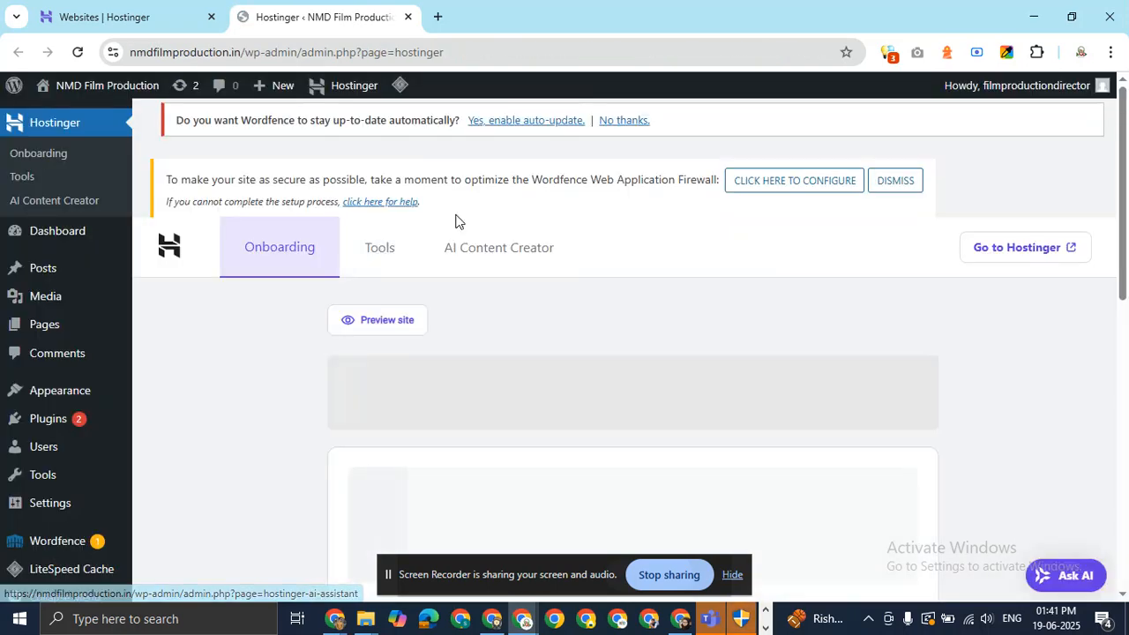
Open the live NMD Film Production site in a background tab, view it, then go back to Hostinger.
mouse_move(109, 95)
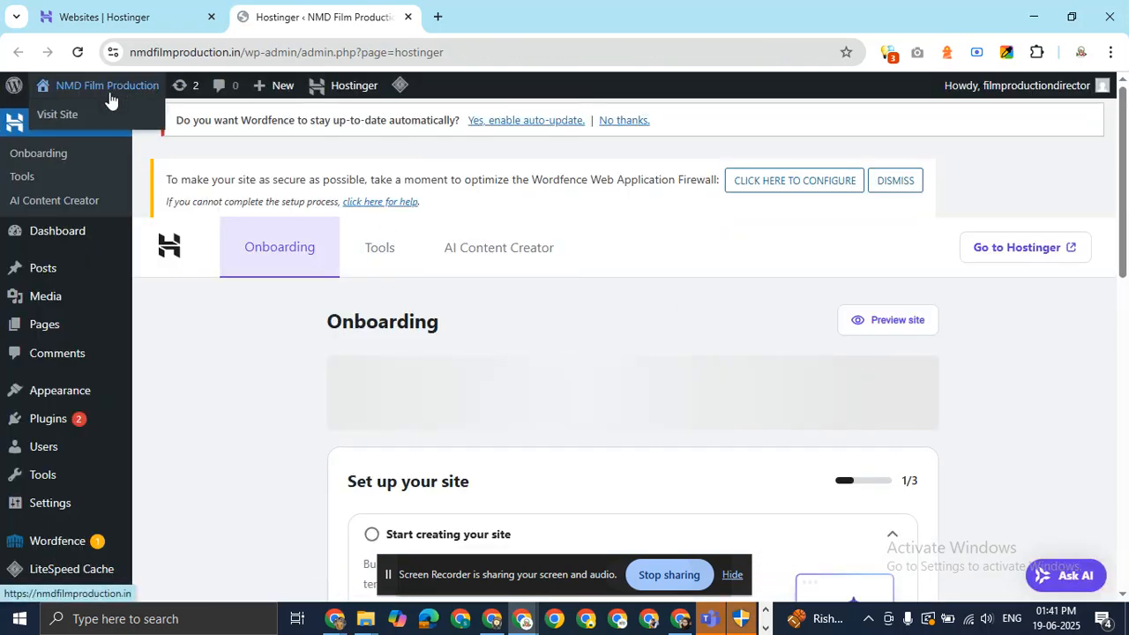
middle_click(73, 115)
click(506, 5)
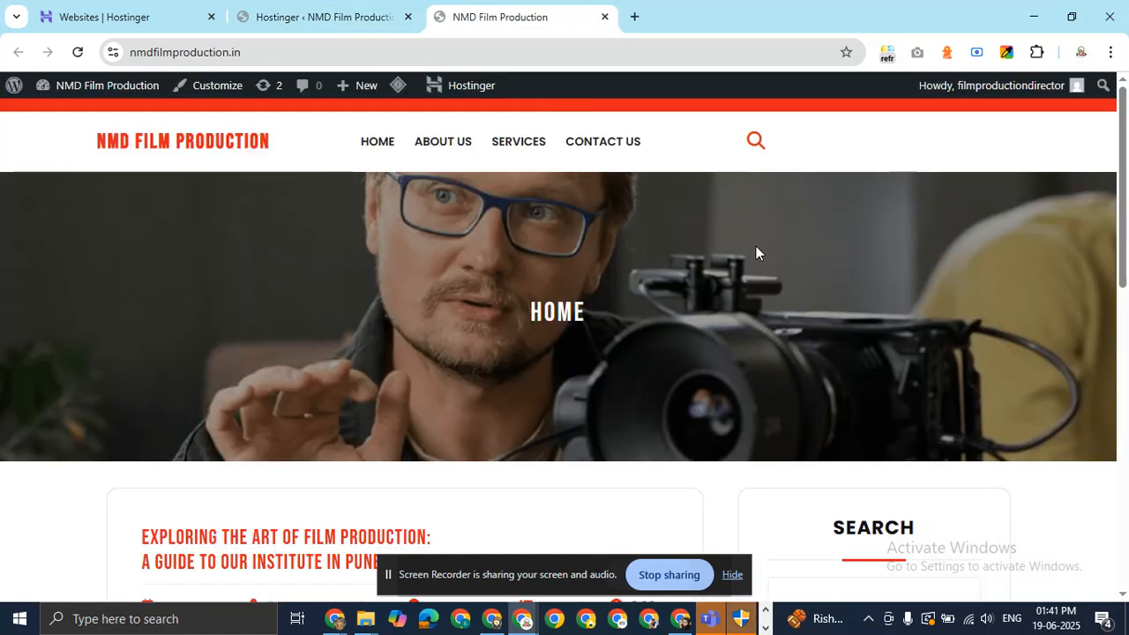
click(256, 14)
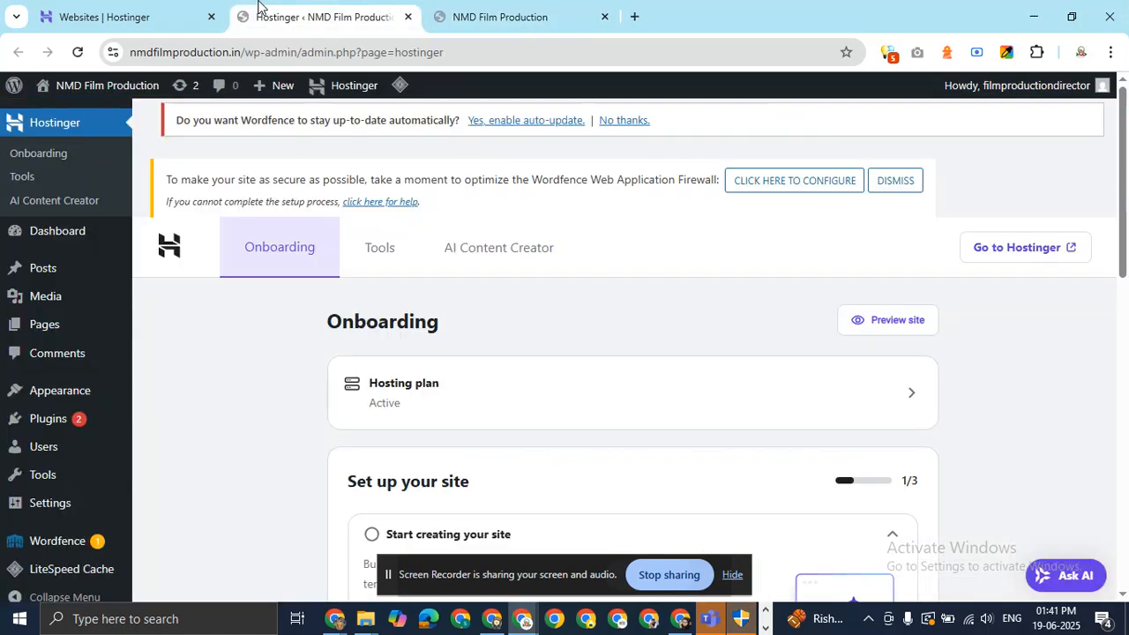
click(167, 9)
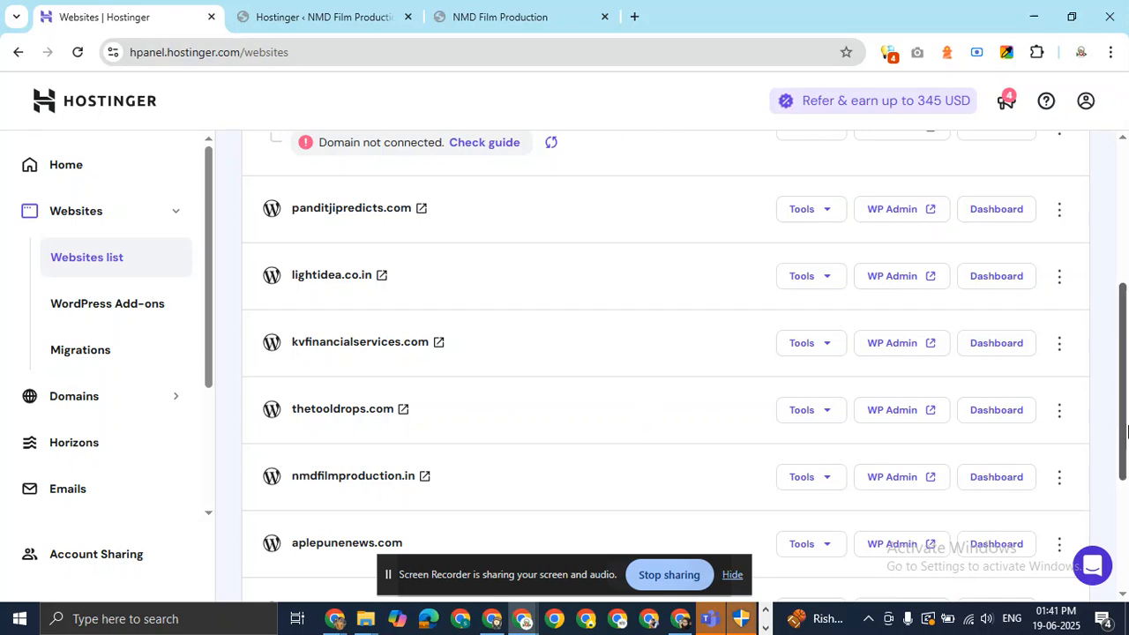
Look over the hPanel account options, then open a new incognito window with Ctrl+Shift+N.
scroll(635, 158, up, 4)
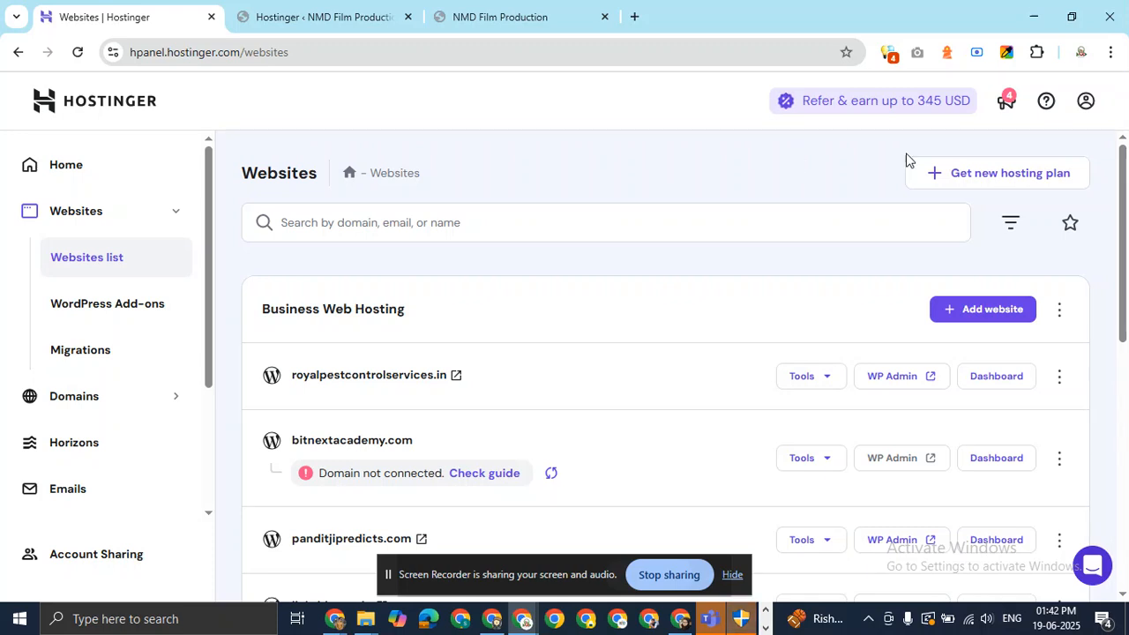
click(1087, 101)
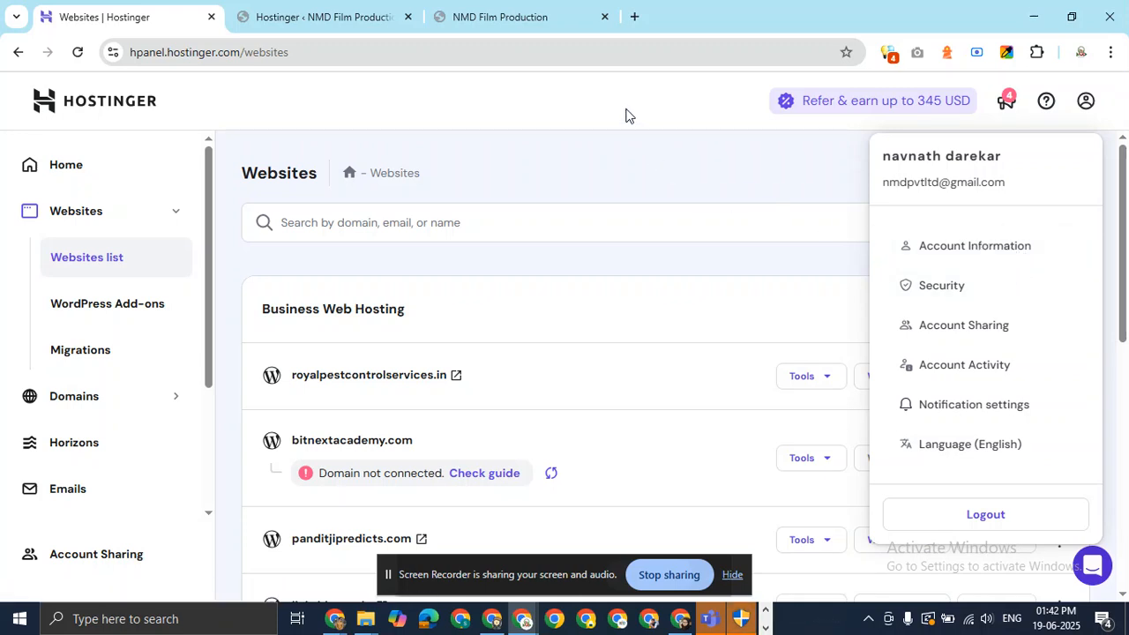
scroll(62, 364, down, 2)
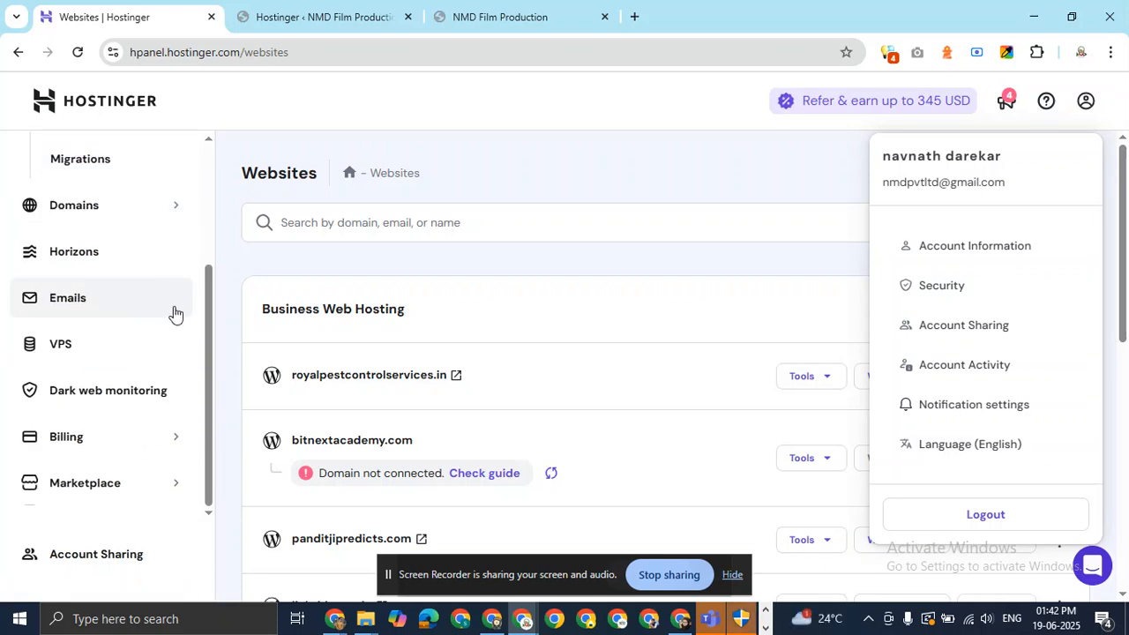
scroll(212, 283, up, 2)
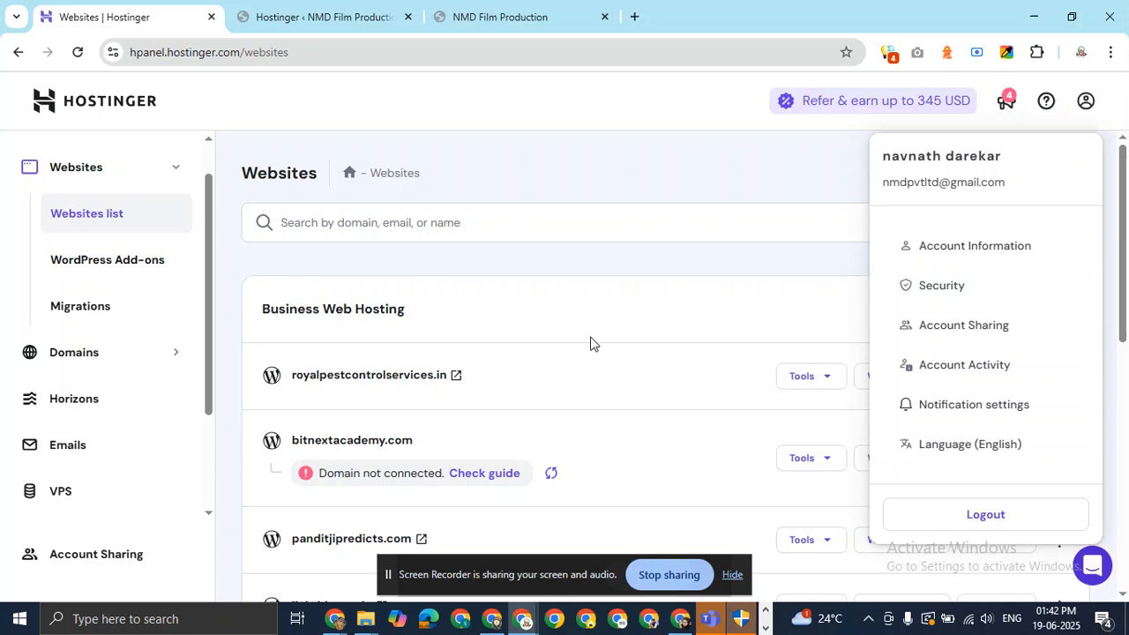
key(ctrl+shift+n)
Search 'hostinger' and open the managed WooCommerce hosting page from Services.
text(hon)
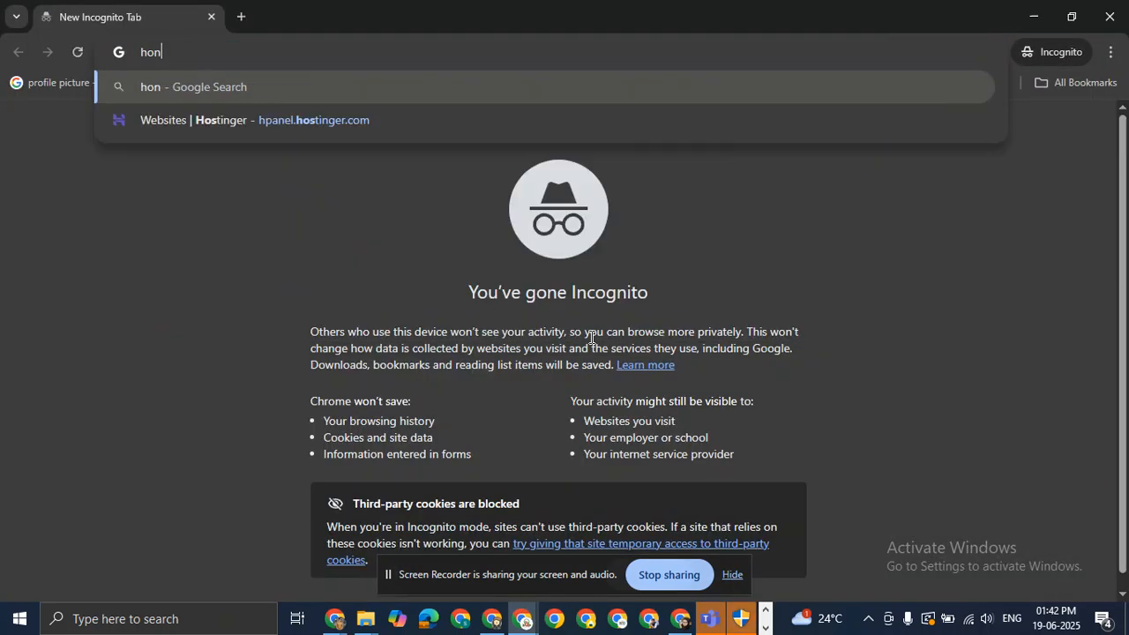
key(BackSpace)
text(s)
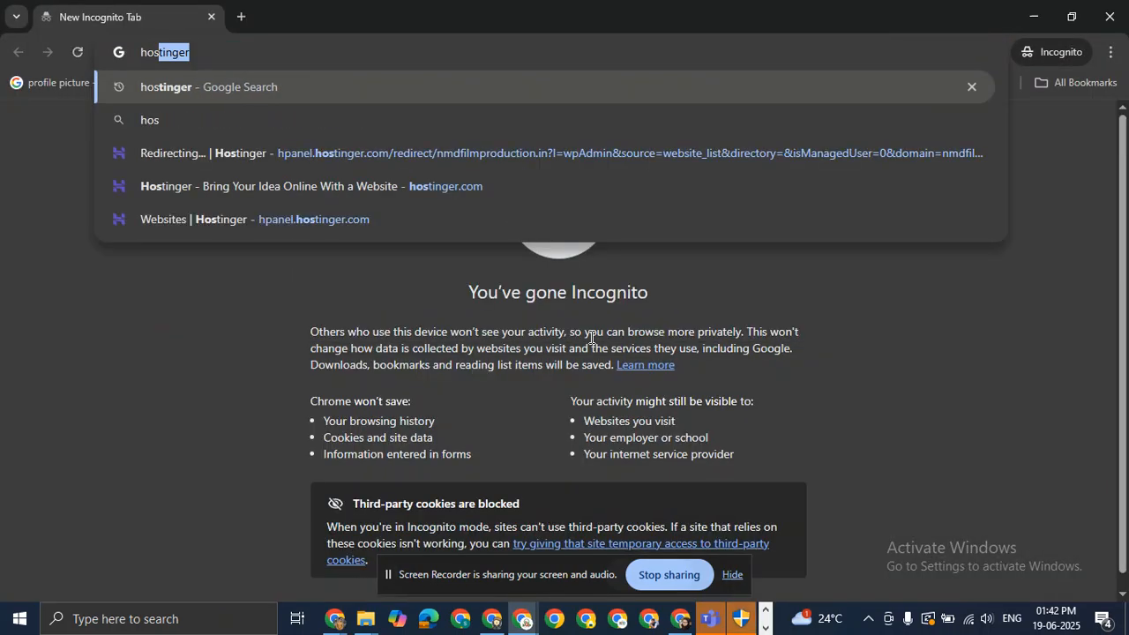
text(tinger)
key(Return)
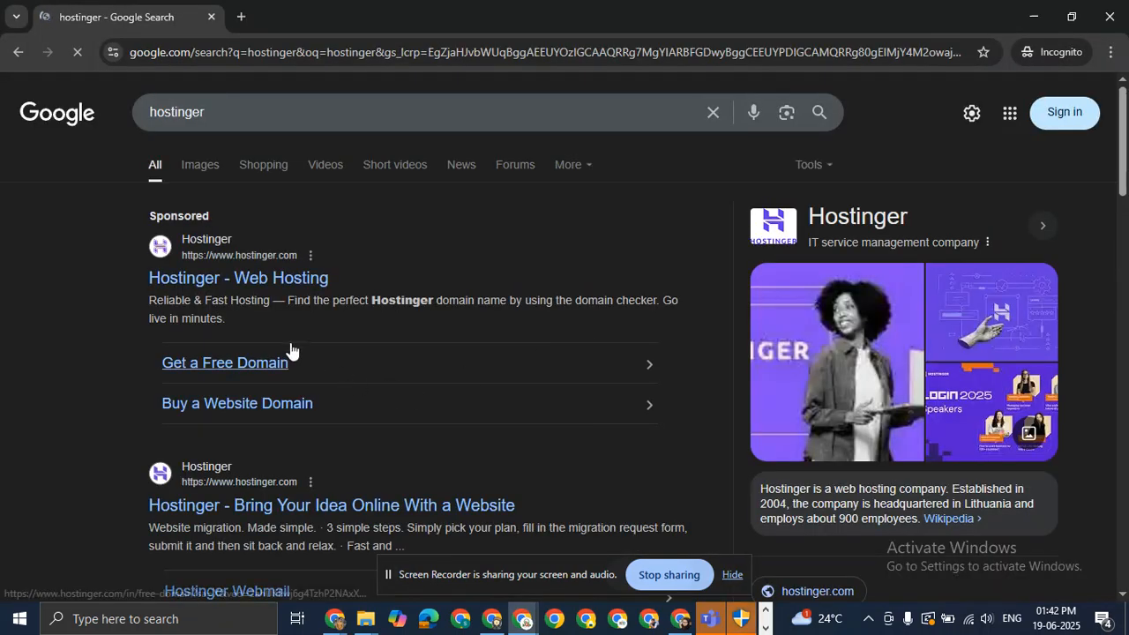
scroll(291, 351, down, 3)
click(239, 176)
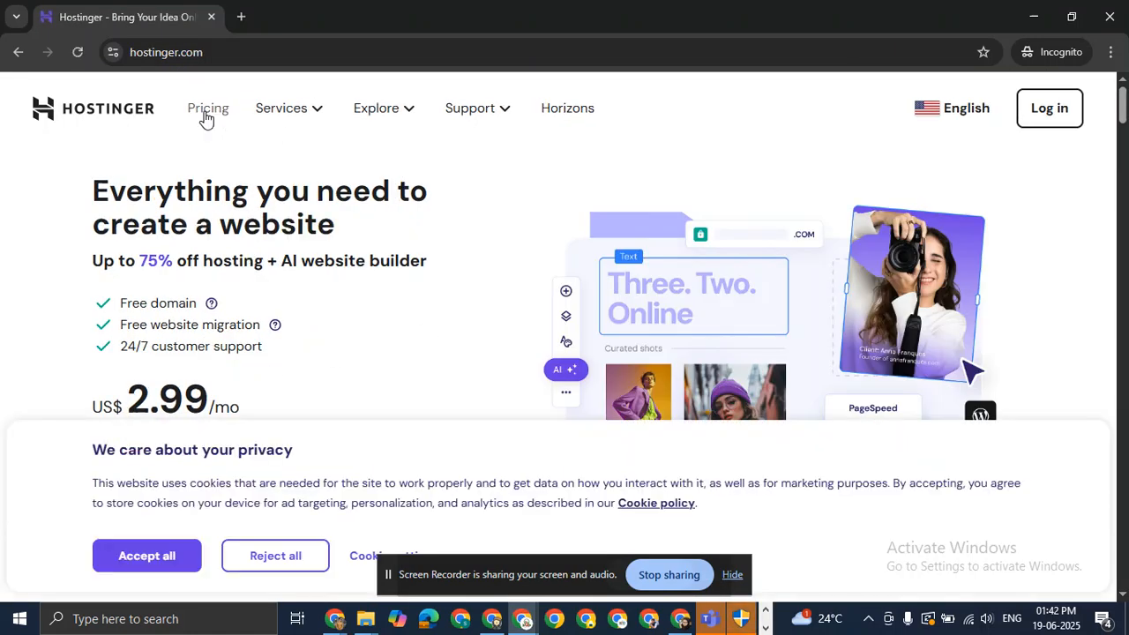
click(303, 111)
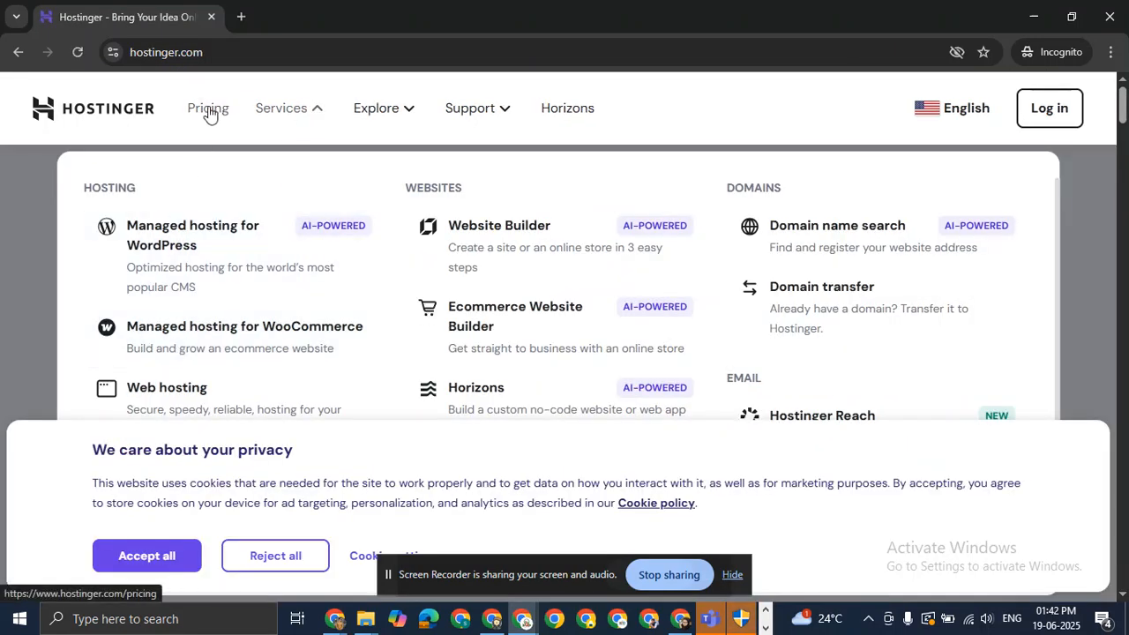
click(209, 337)
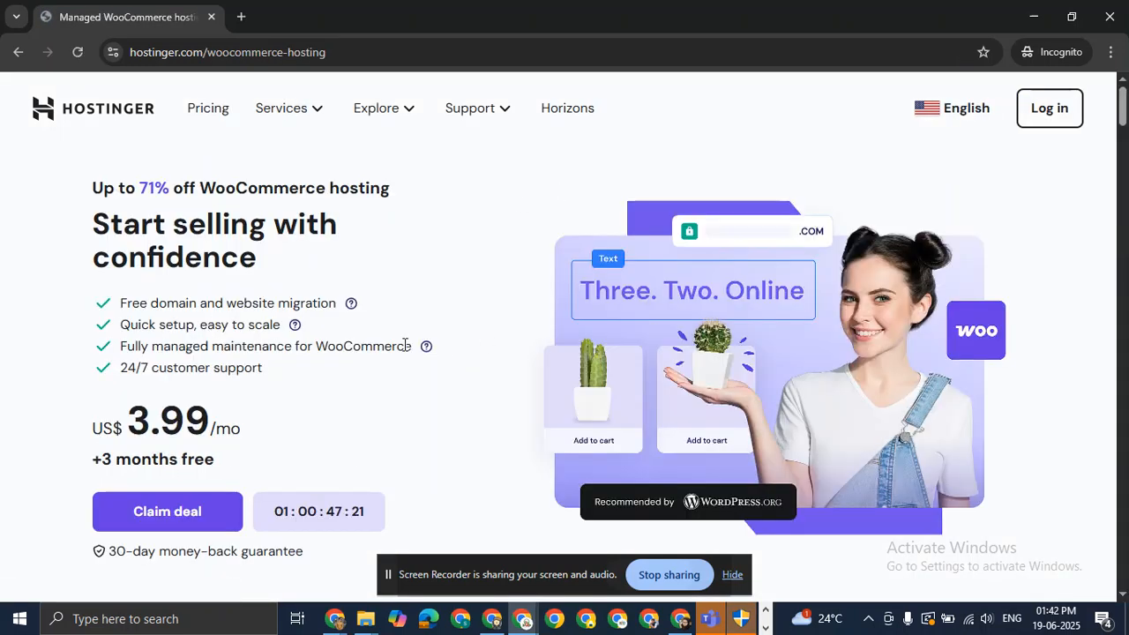
Visit the Hostinger sign-in and registration pages, then go back to WooCommerce hosting.
scroll(142, 326, down, 4)
scroll(161, 295, up, 4)
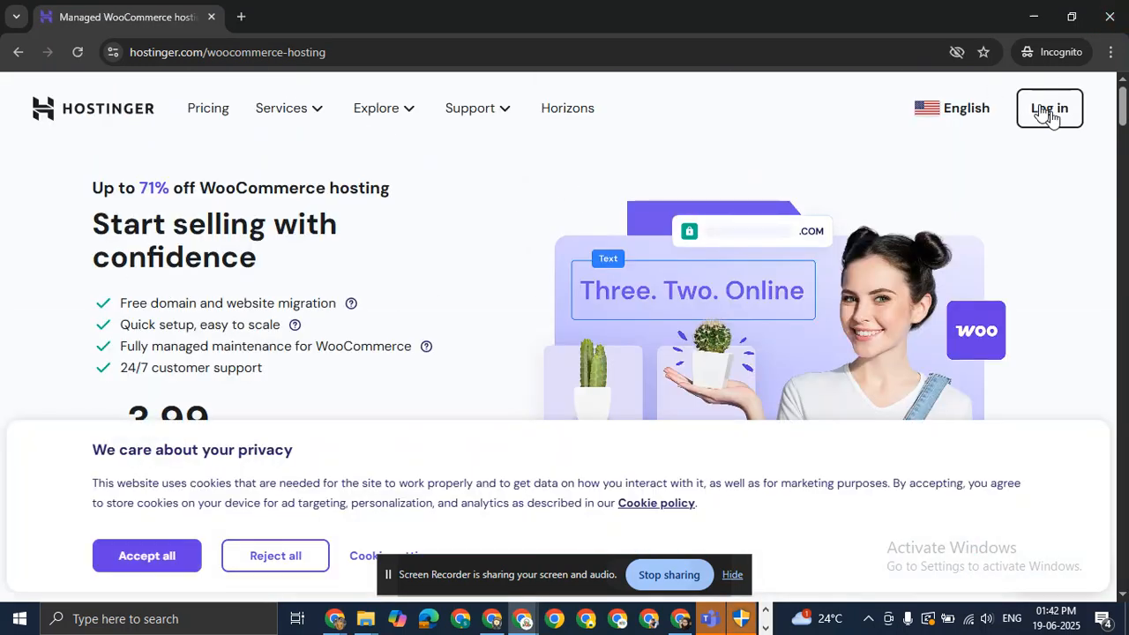
click(1051, 113)
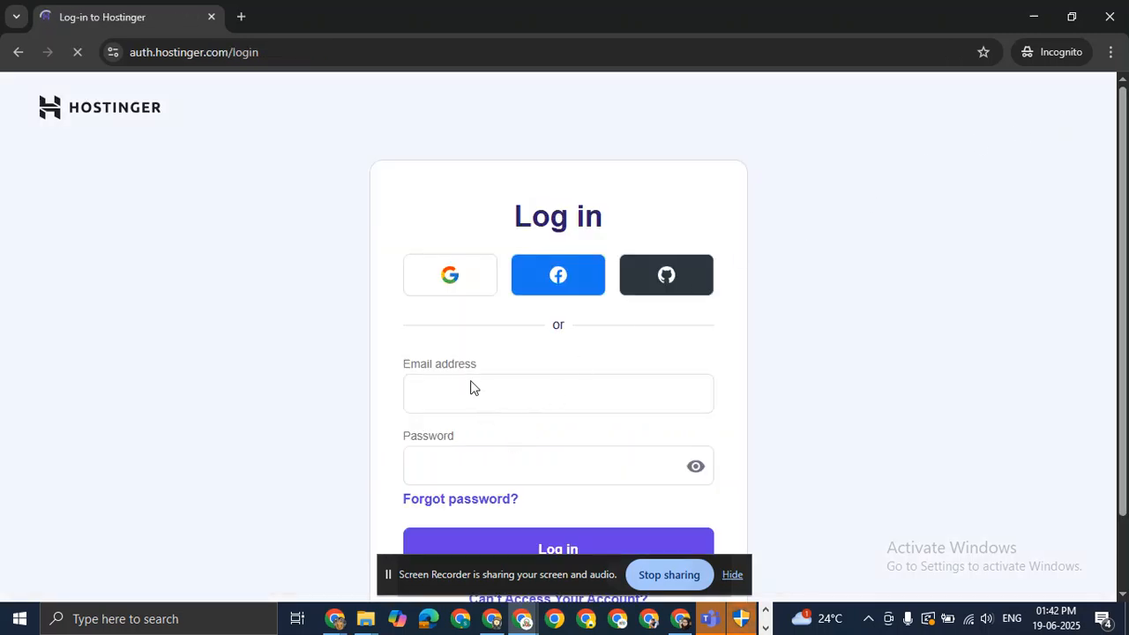
click(506, 395)
scroll(573, 379, down, 1)
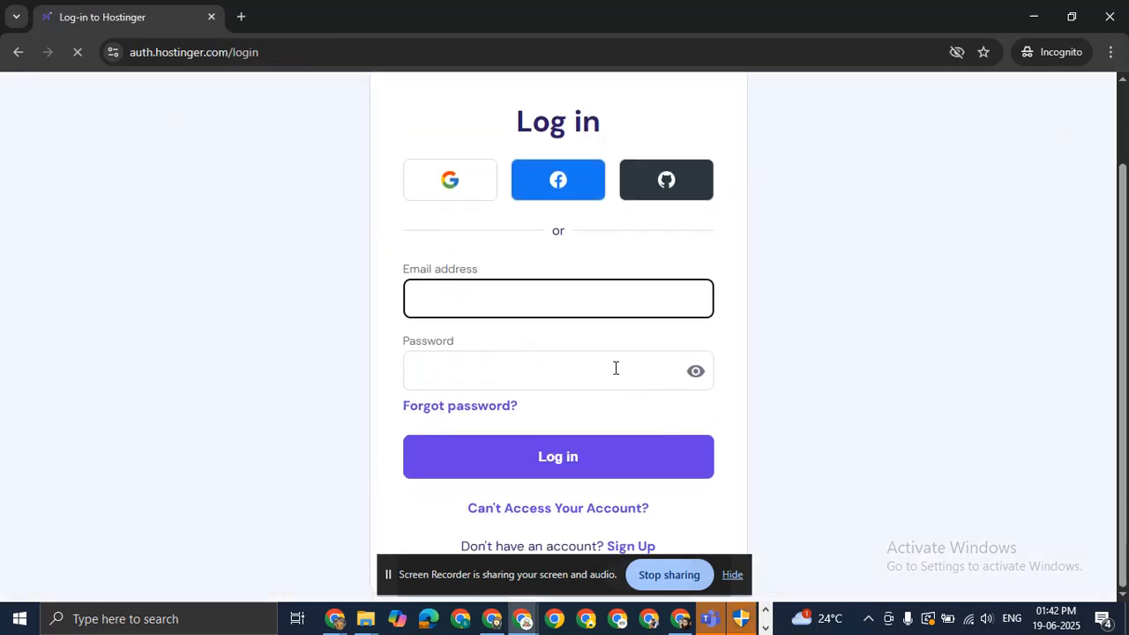
click(461, 370)
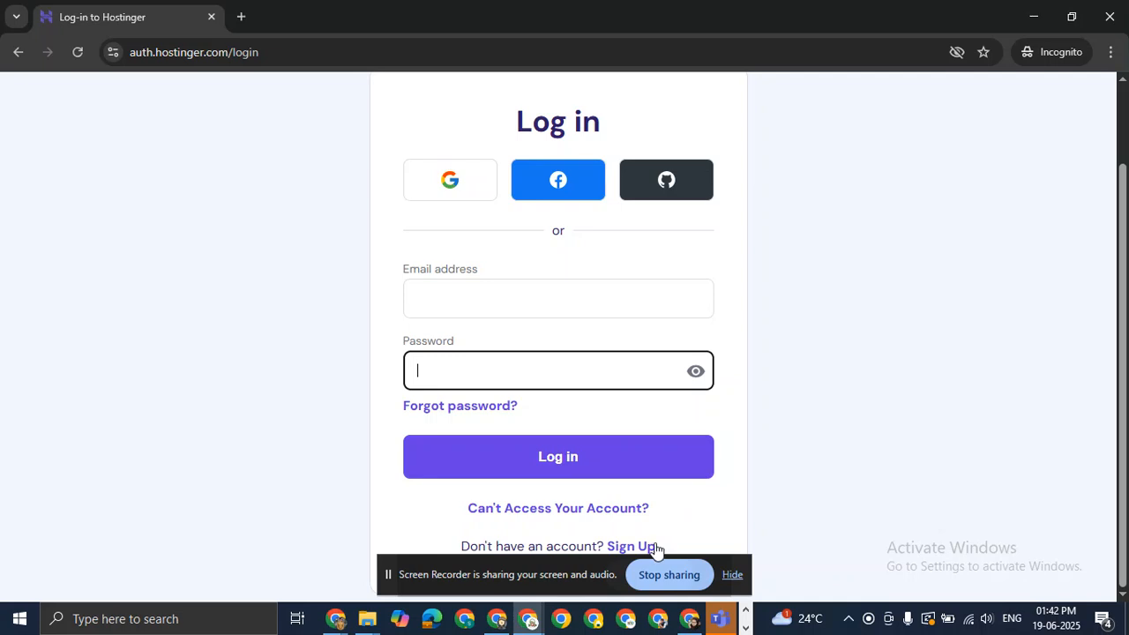
click(629, 553)
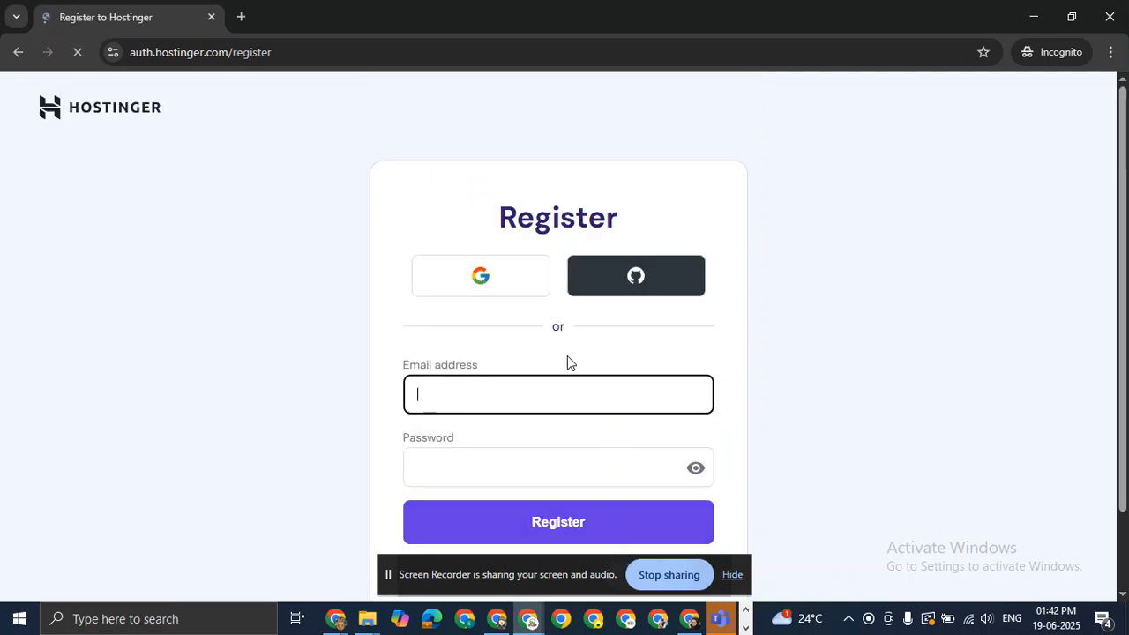
scroll(502, 259, down, 1)
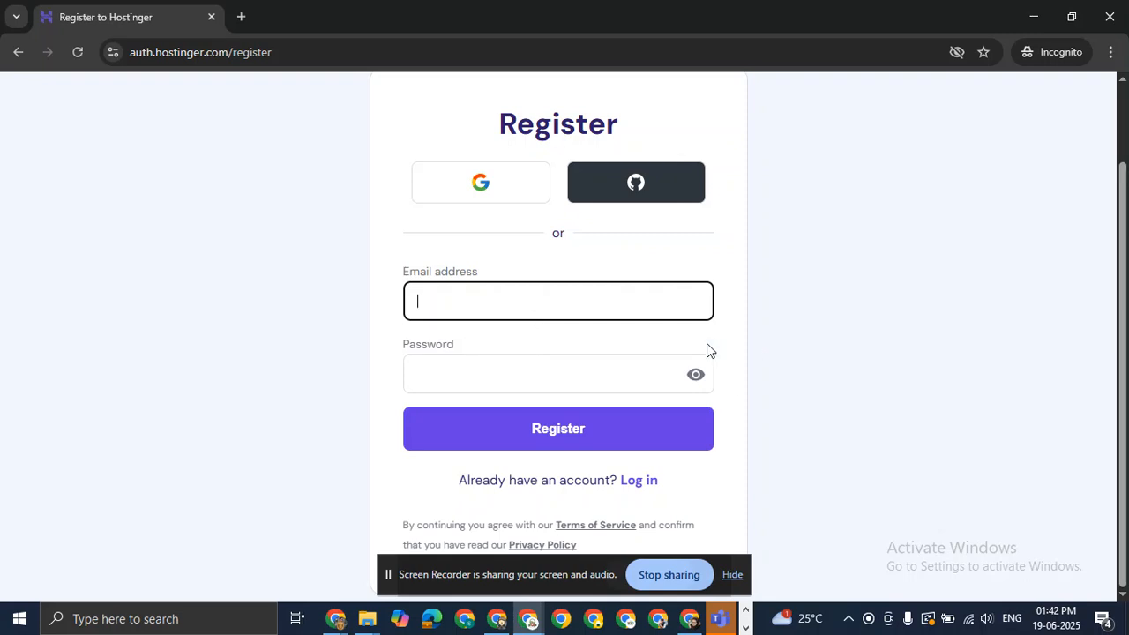
click(18, 52)
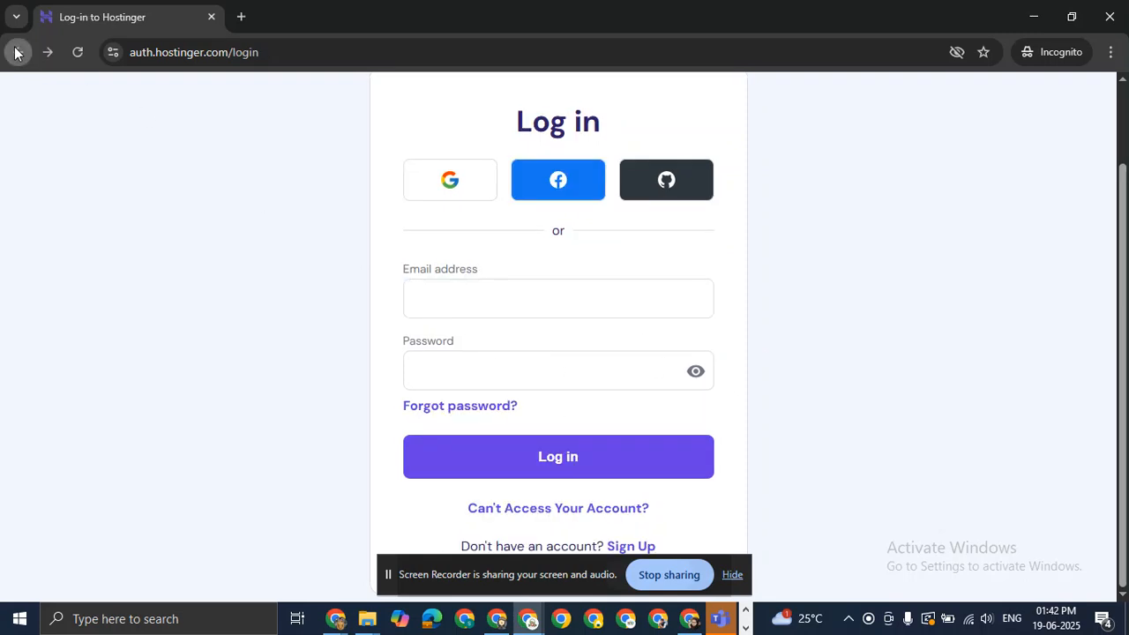
click(18, 52)
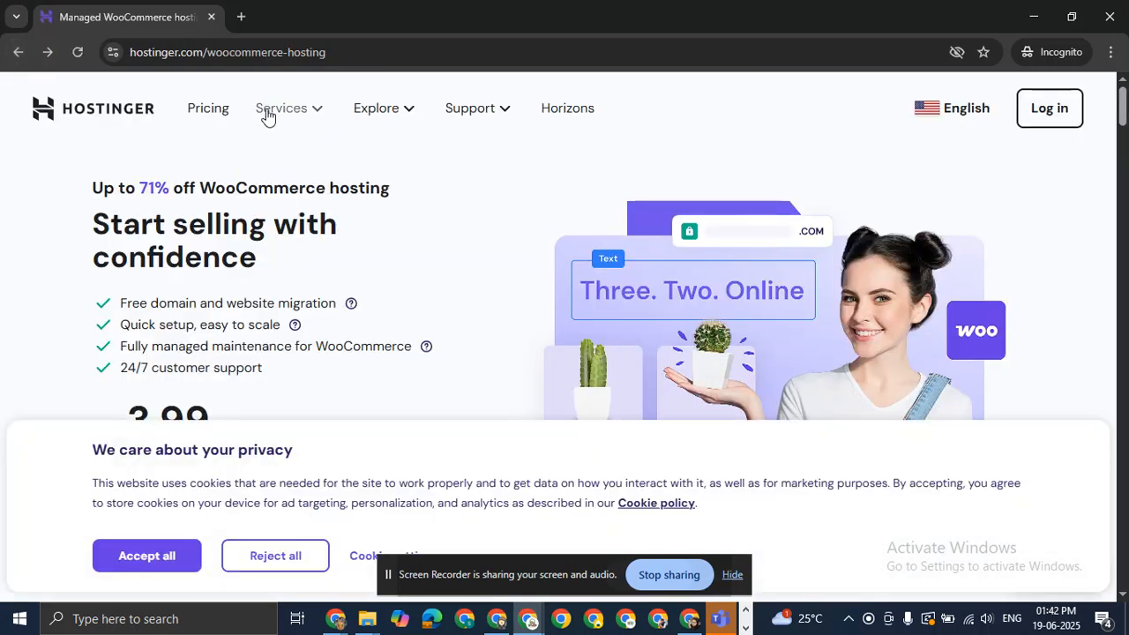
Browse the Hostinger pricing plans, then close the incognito window.
click(213, 111)
scroll(419, 301, down, 8)
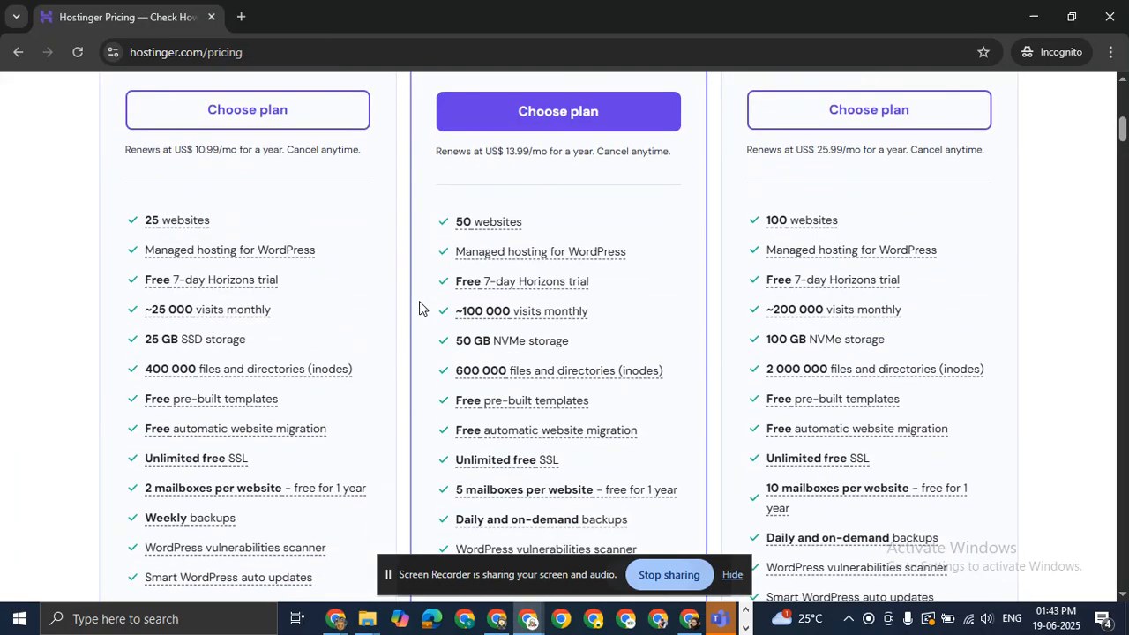
scroll(417, 302, up, 8)
scroll(415, 301, down, 4)
scroll(313, 379, down, 3)
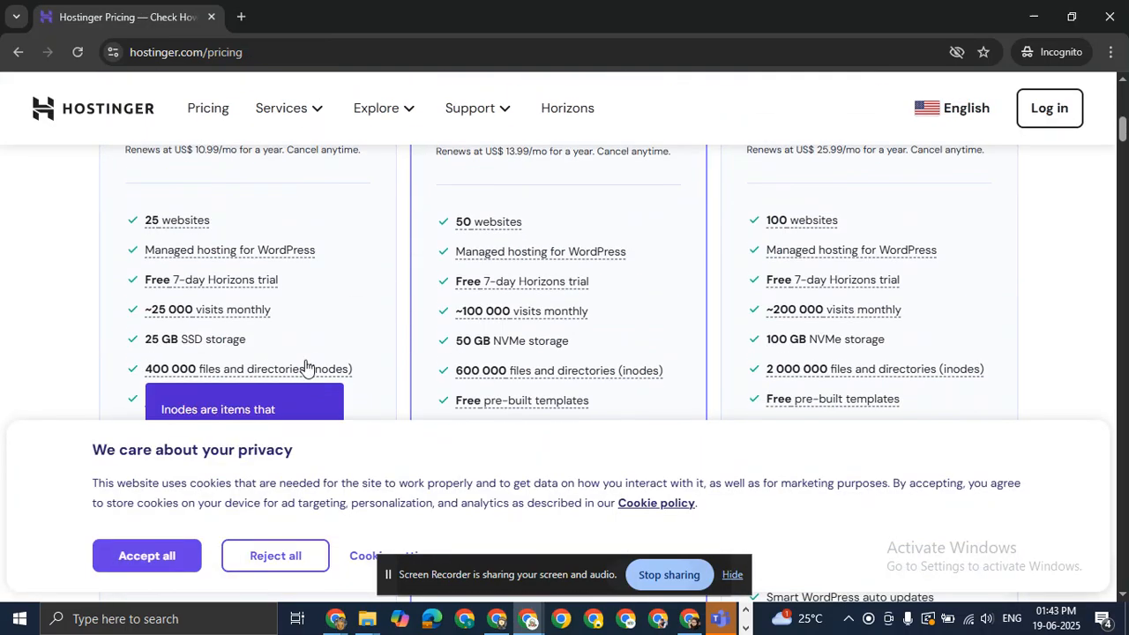
scroll(565, 282, up, 3)
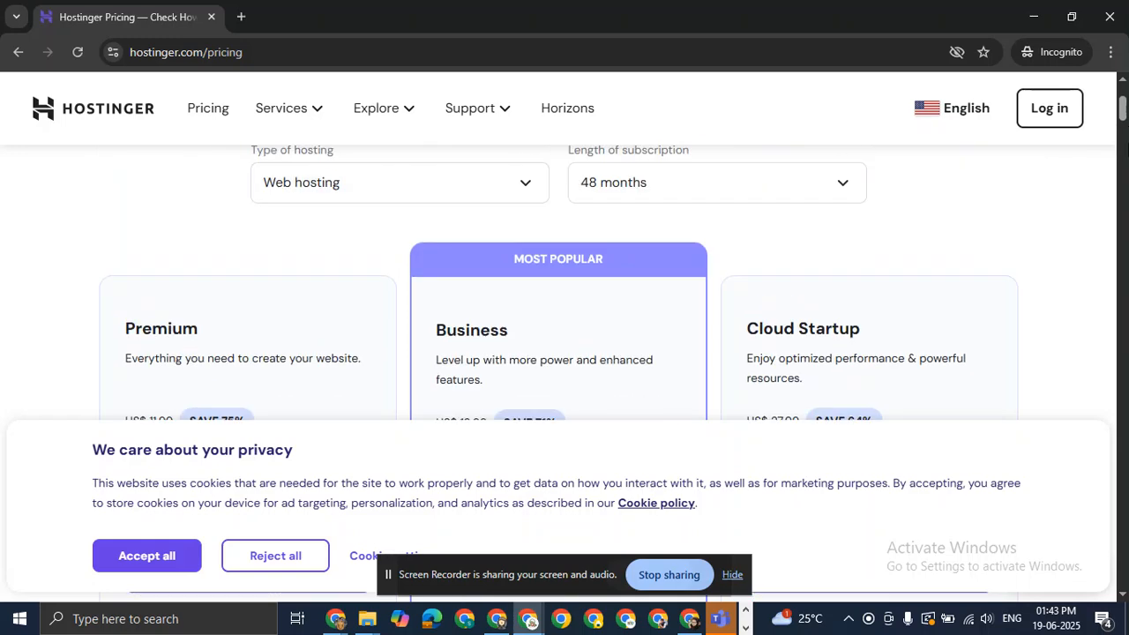
scroll(410, 288, down, 3)
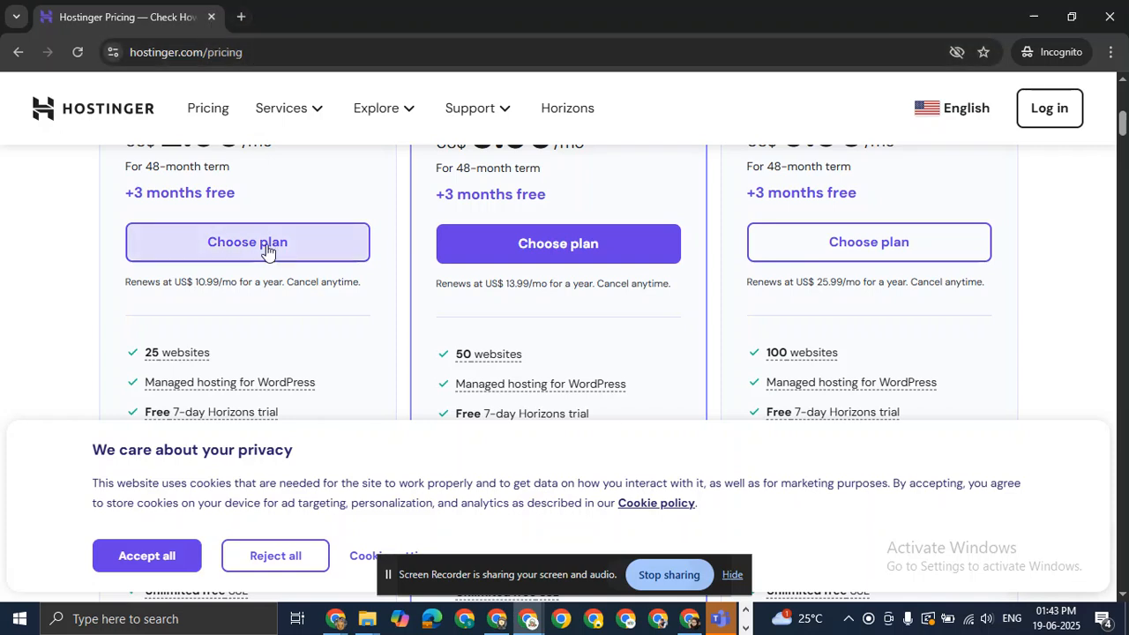
click(211, 16)
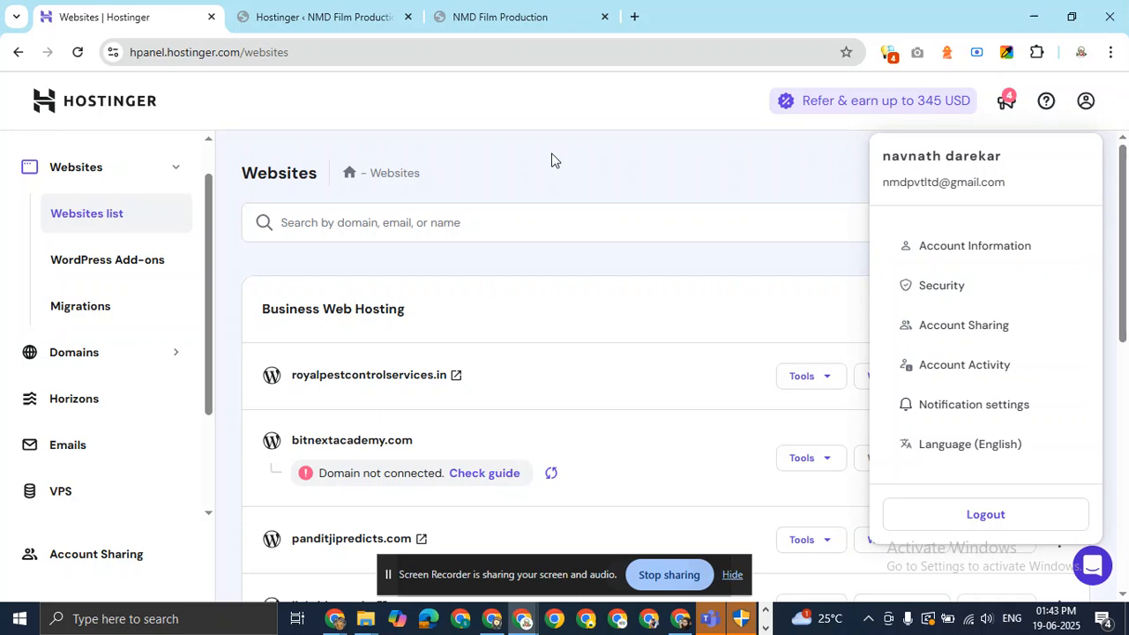
Close the account dropdown and switch through to the live NMD Film Production site tab.
click(552, 160)
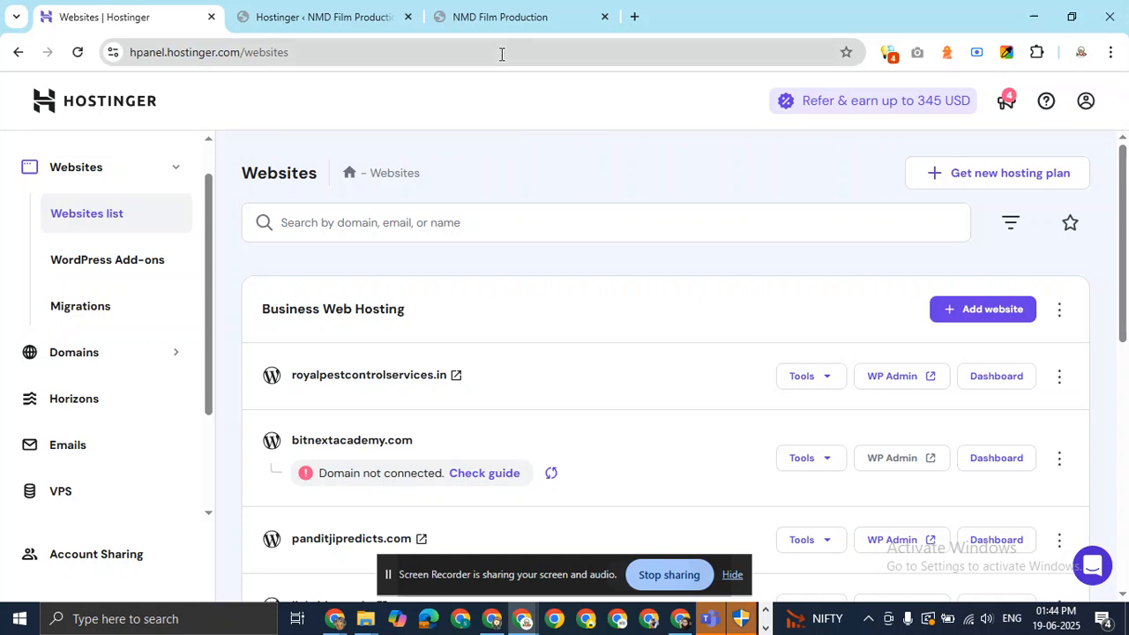
click(395, 18)
click(515, 8)
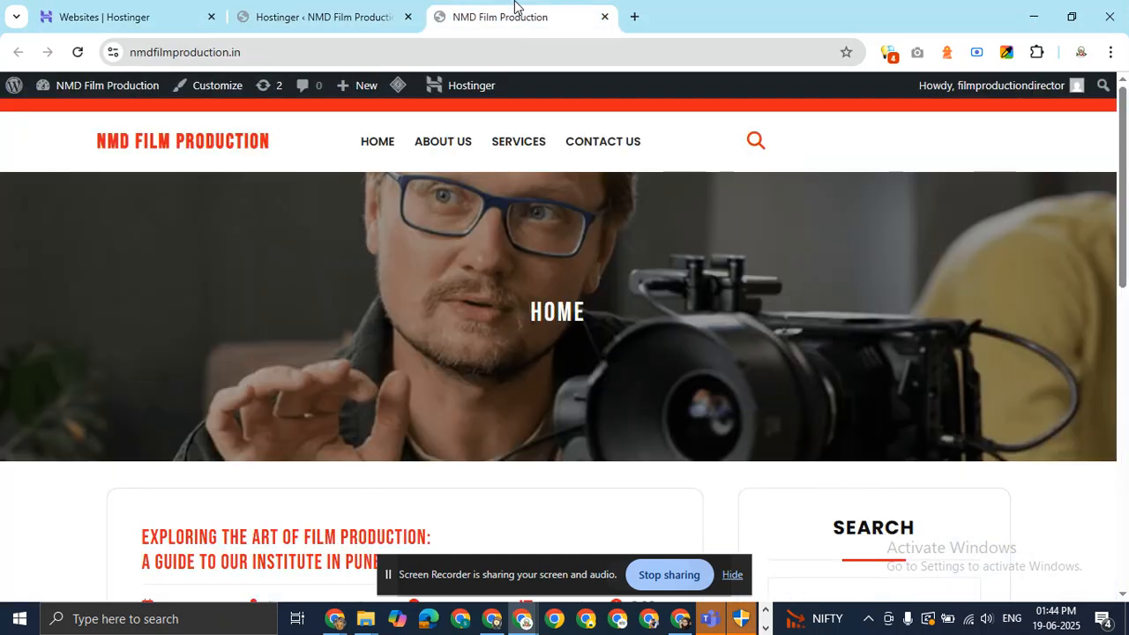
Return to the WordPress admin tab and open Appearance > Themes.
mouse_move(310, 13)
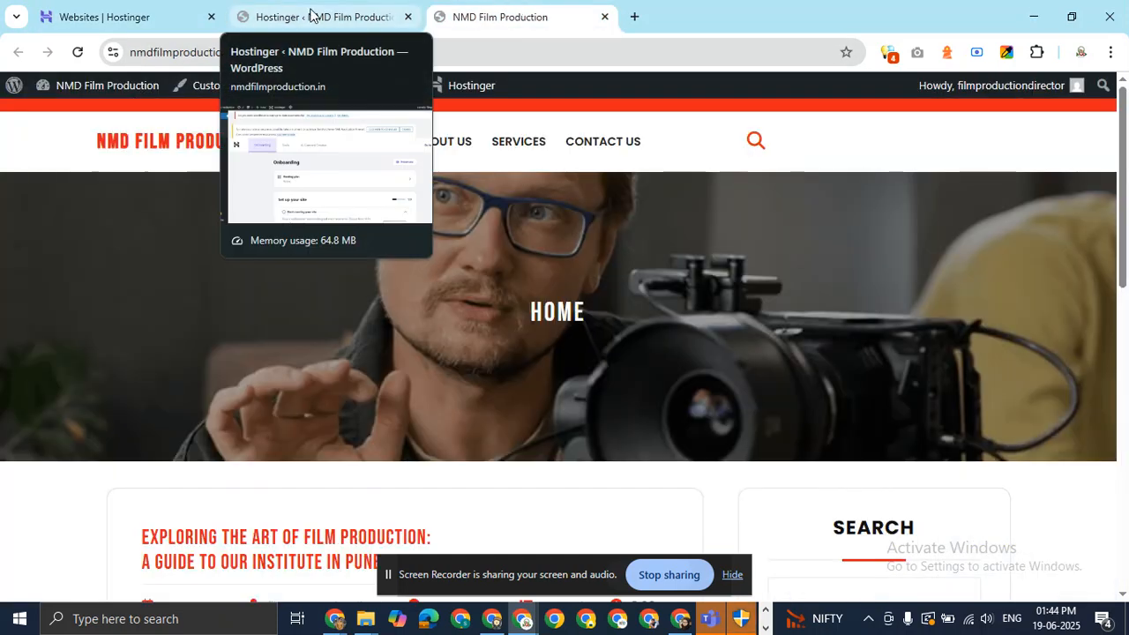
click(310, 13)
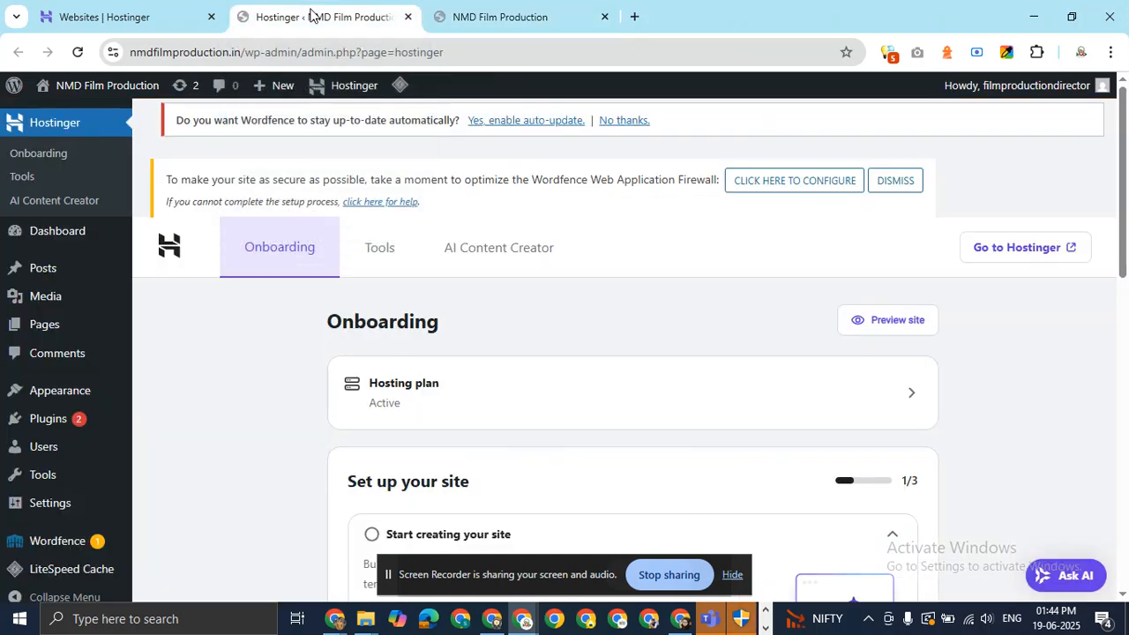
click(519, 15)
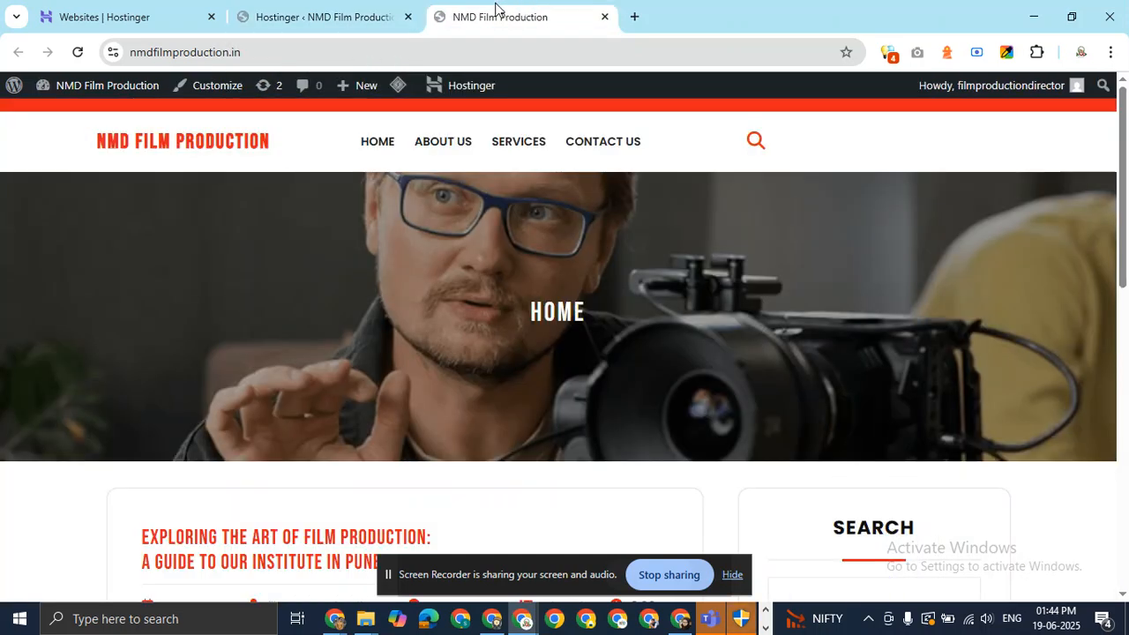
click(337, 18)
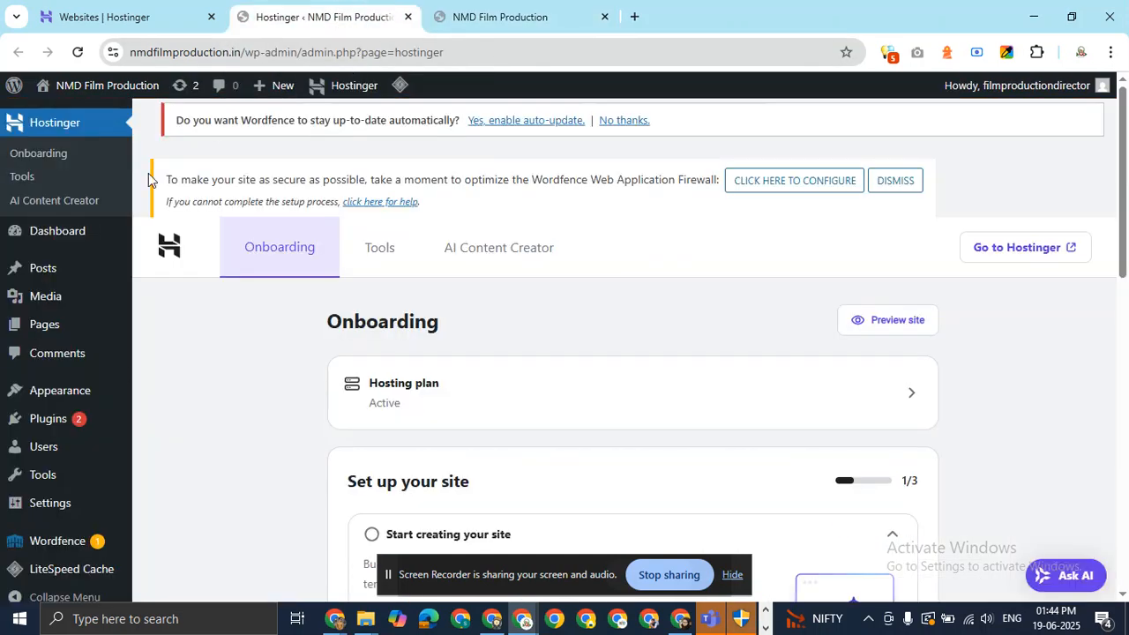
mouse_move(72, 395)
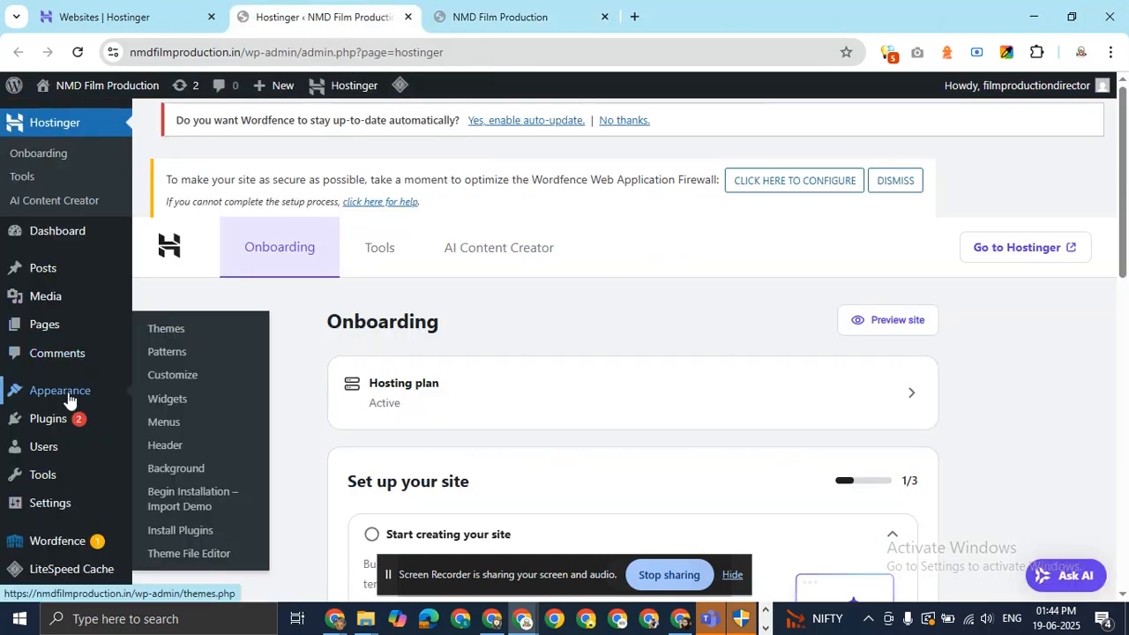
click(177, 337)
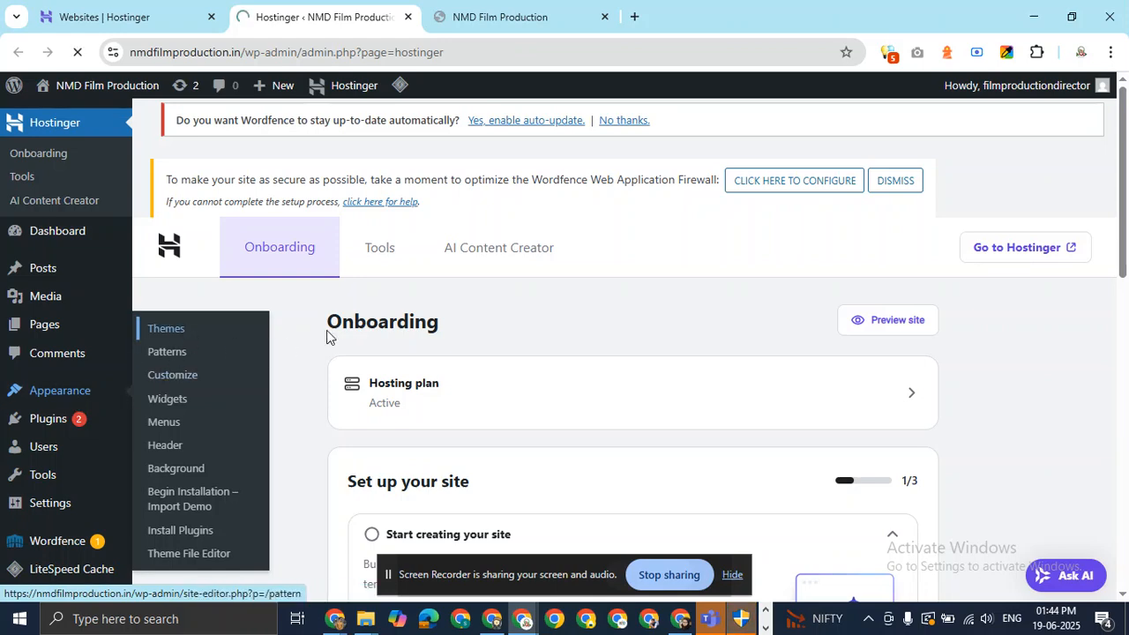
scroll(617, 308, down, 3)
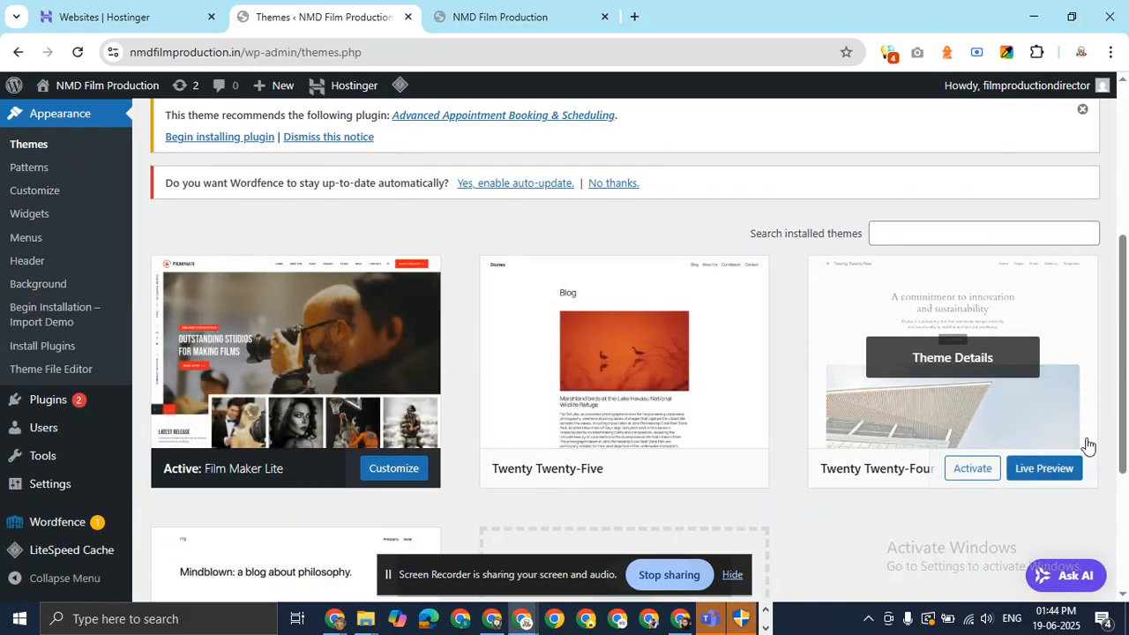
drag(1122, 308, 1128, 374)
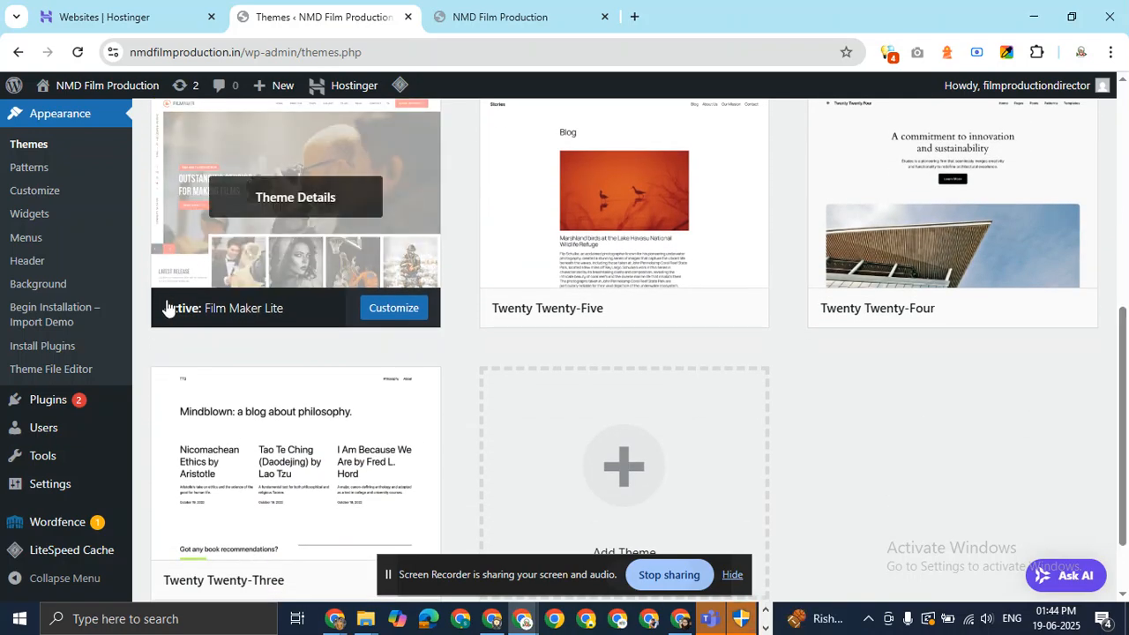
scroll(287, 287, up, 3)
scroll(323, 424, down, 3)
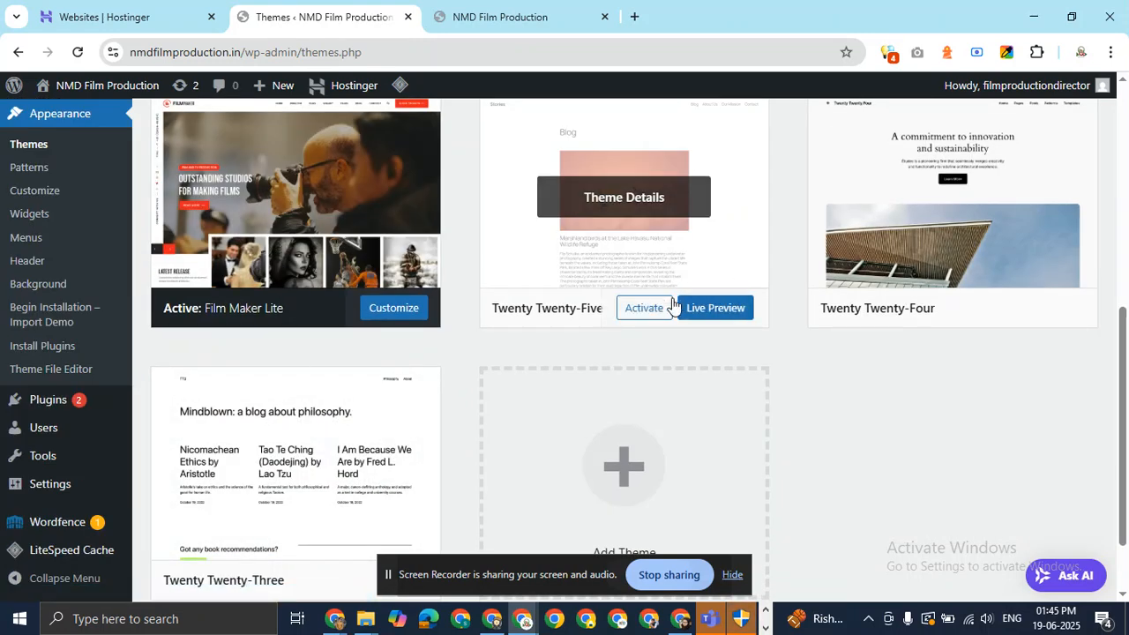
click(645, 310)
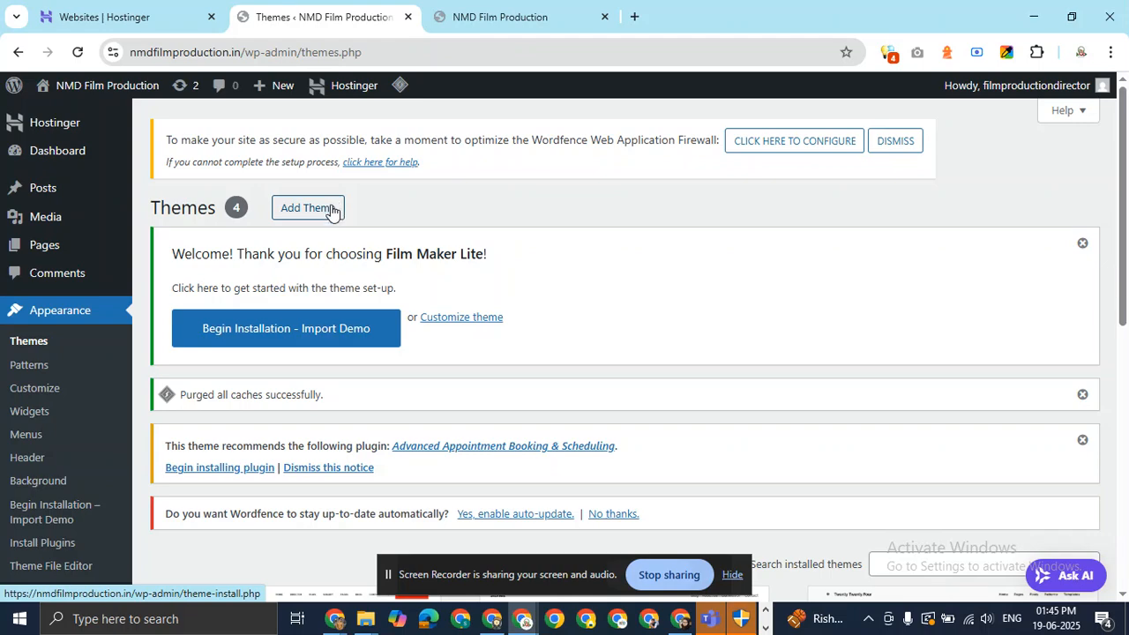
scroll(492, 228, down, 3)
mouse_move(326, 347)
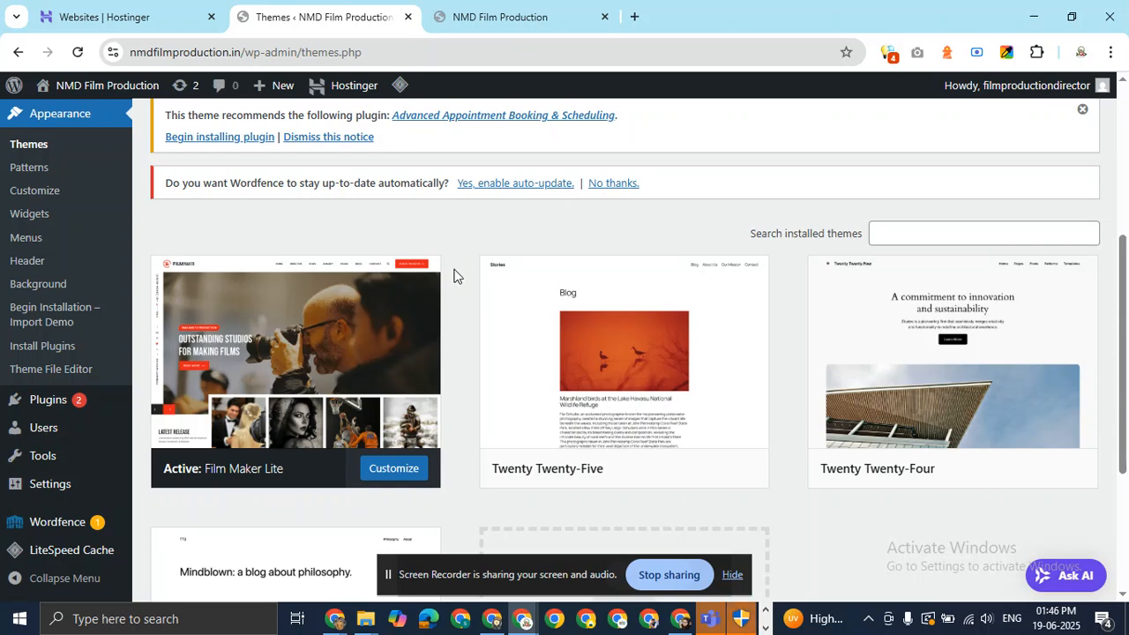
Scroll through the installed themes, then switch to the live NMD Film Production homepage.
scroll(454, 283, down, 3)
scroll(442, 348, up, 4)
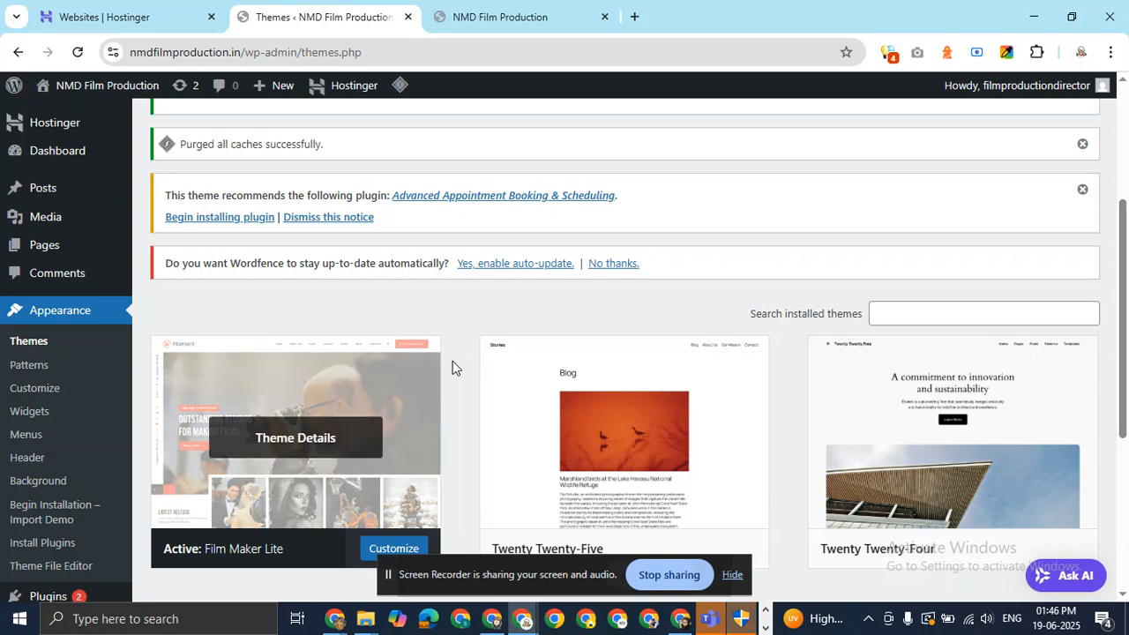
scroll(453, 361, down, 3)
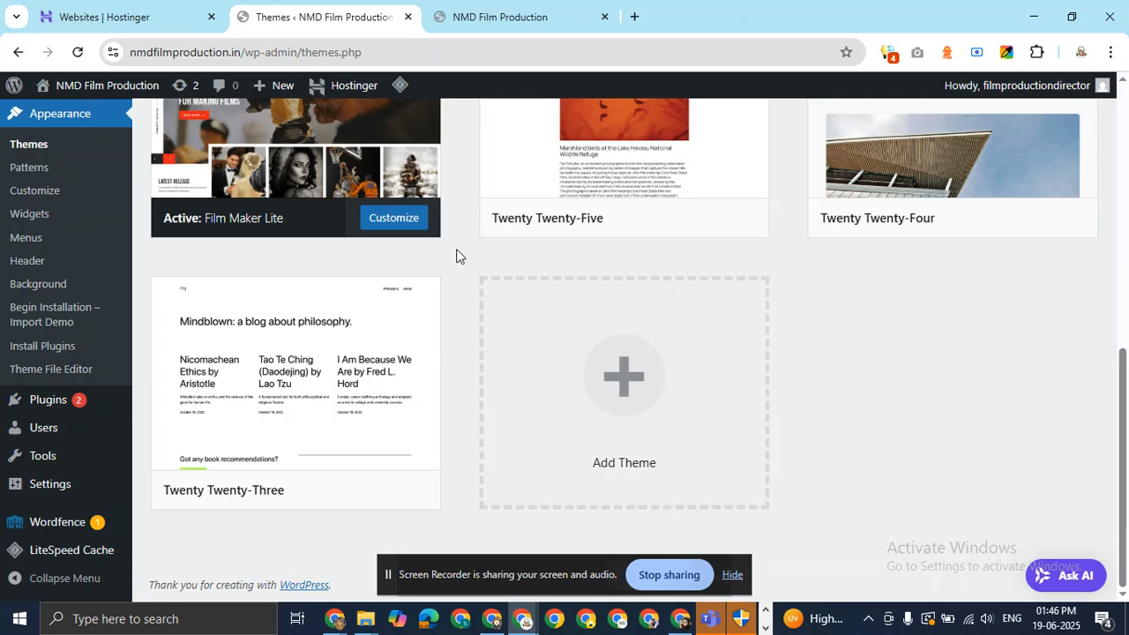
mouse_move(620, 209)
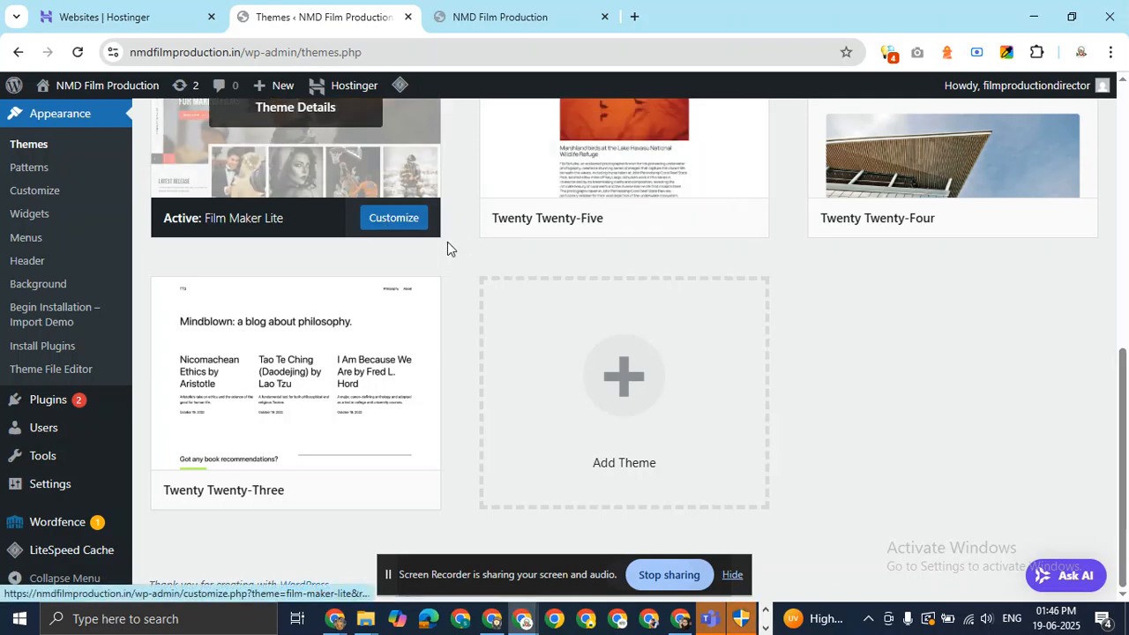
scroll(448, 242, up, 4)
scroll(482, 295, down, 1)
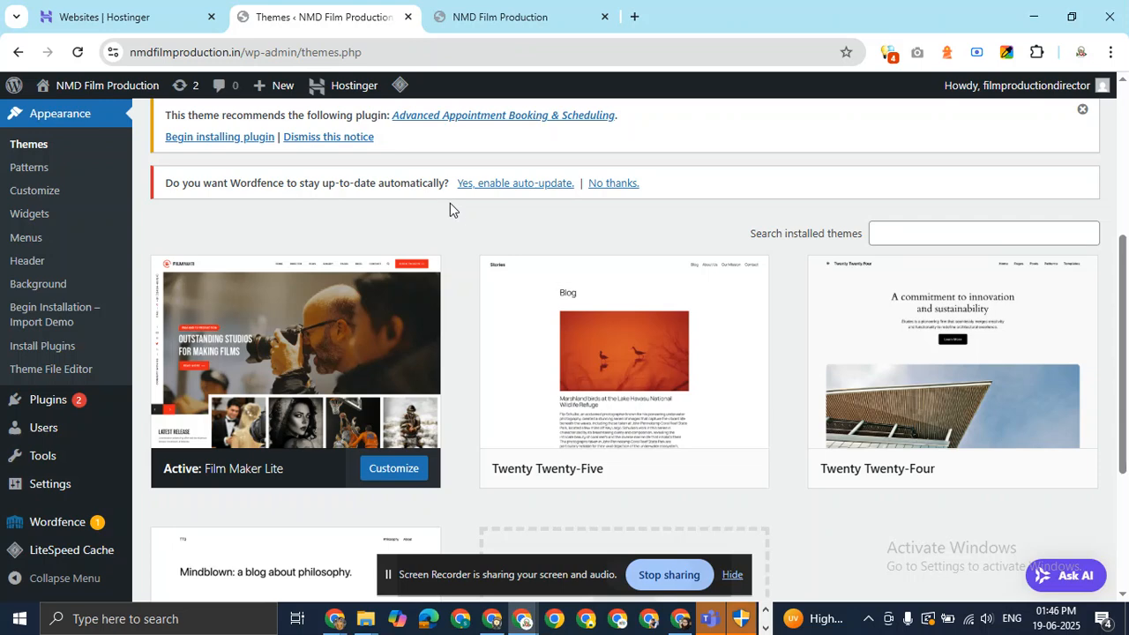
click(500, 17)
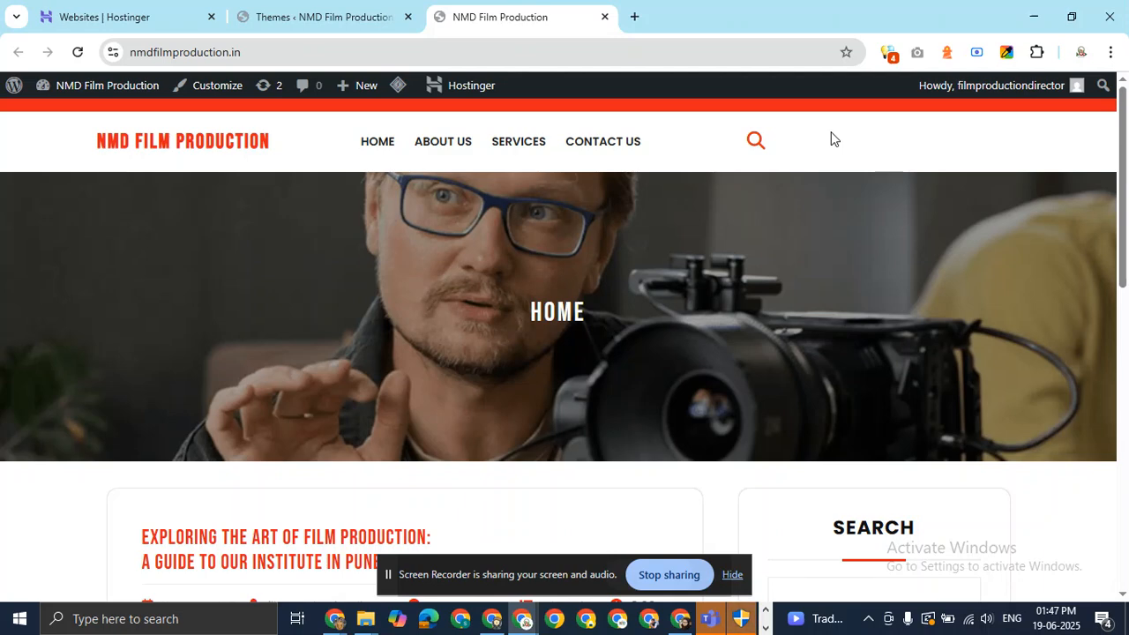
View the live ABOUT US page and open a new blank tab beside it.
click(441, 147)
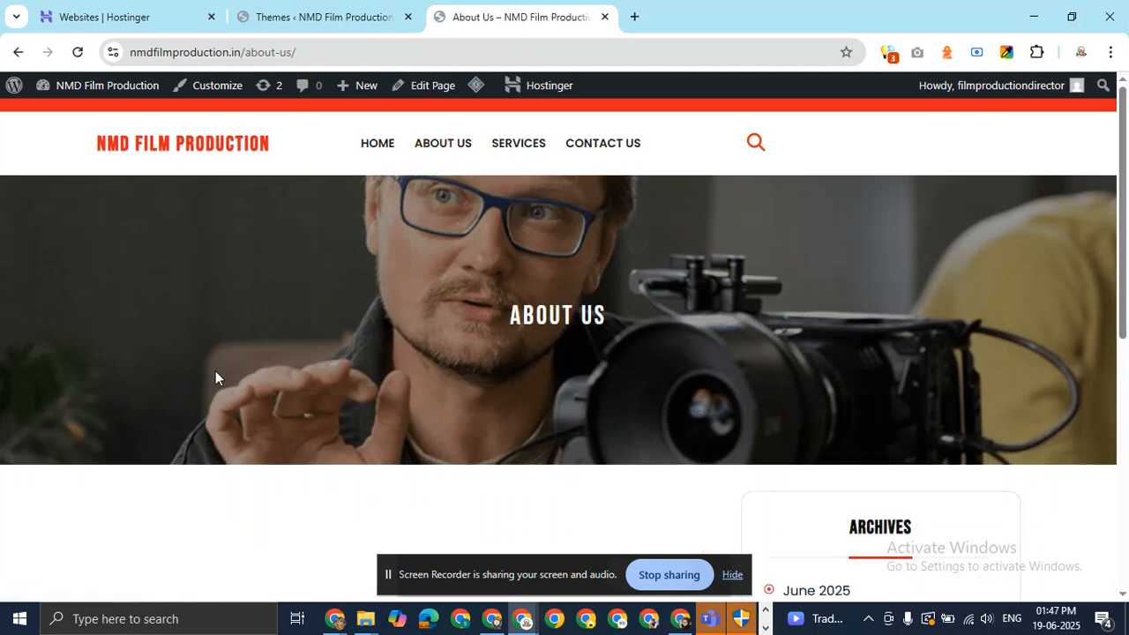
scroll(389, 356, down, 10)
scroll(389, 356, up, 10)
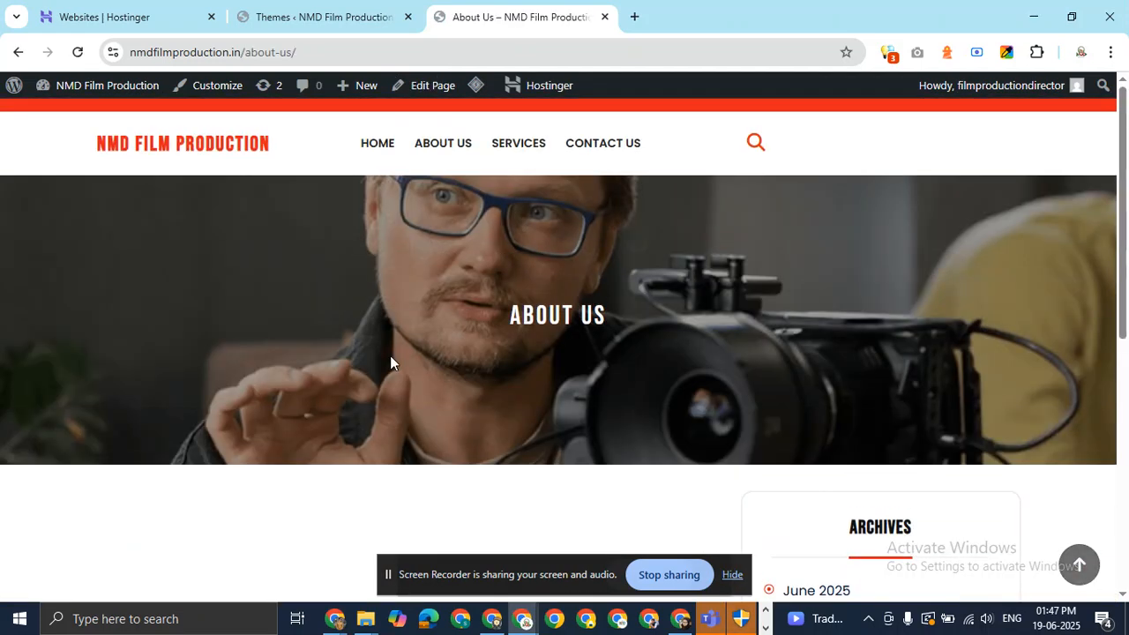
click(313, 55)
key(ctrl+c)
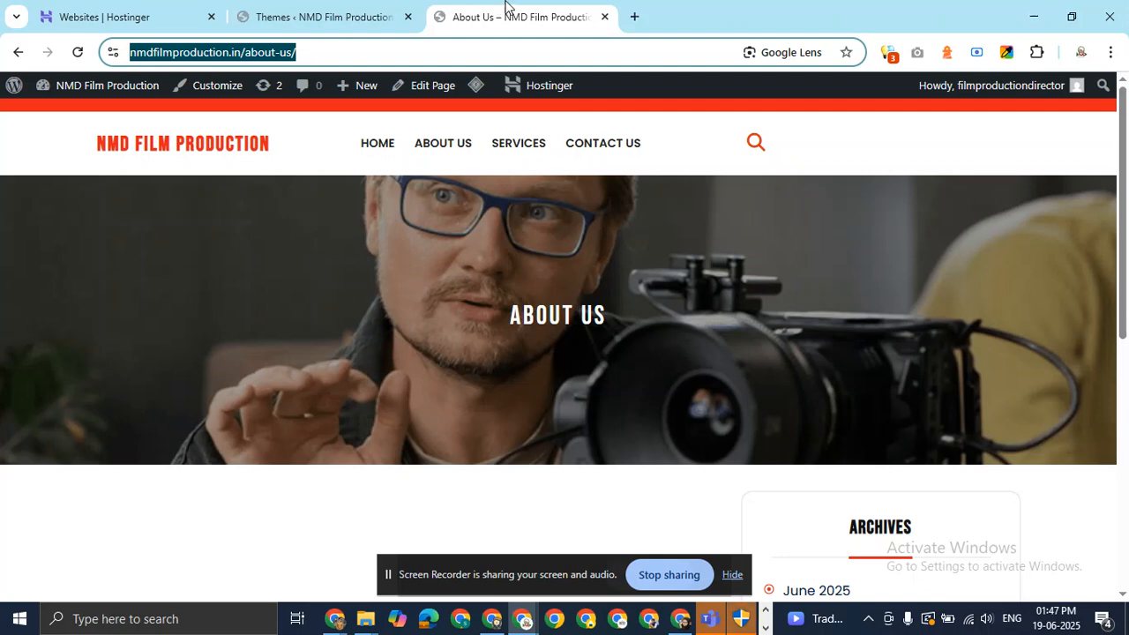
click(634, 16)
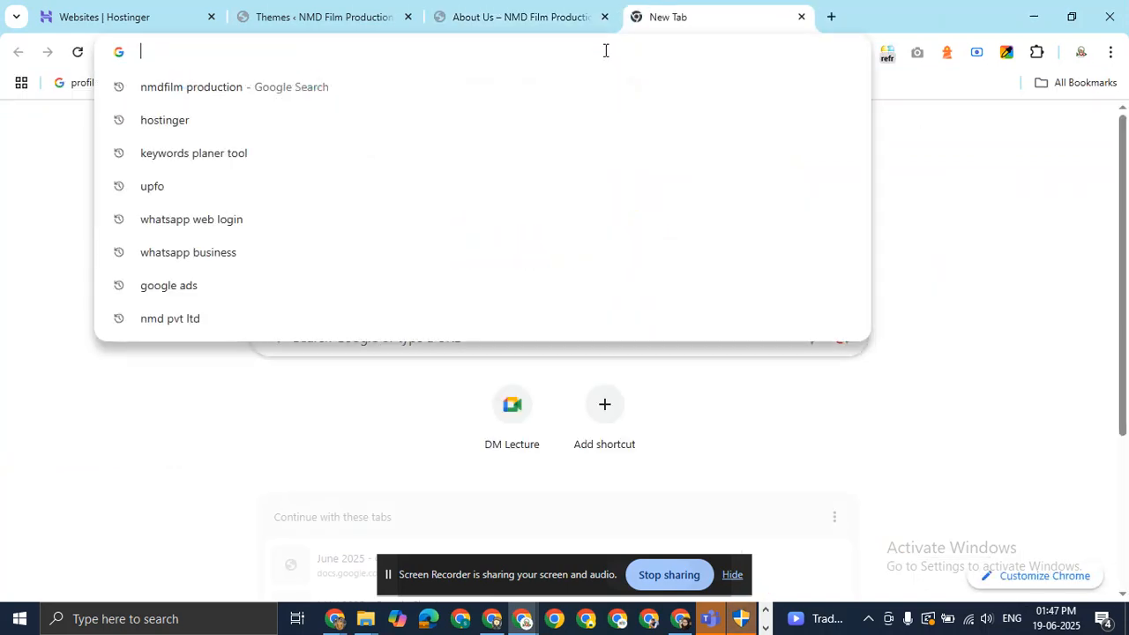
Search Google for 'chatgpt' and open OpenAI's 'Introducing ChatGPT' result.
text(chat)
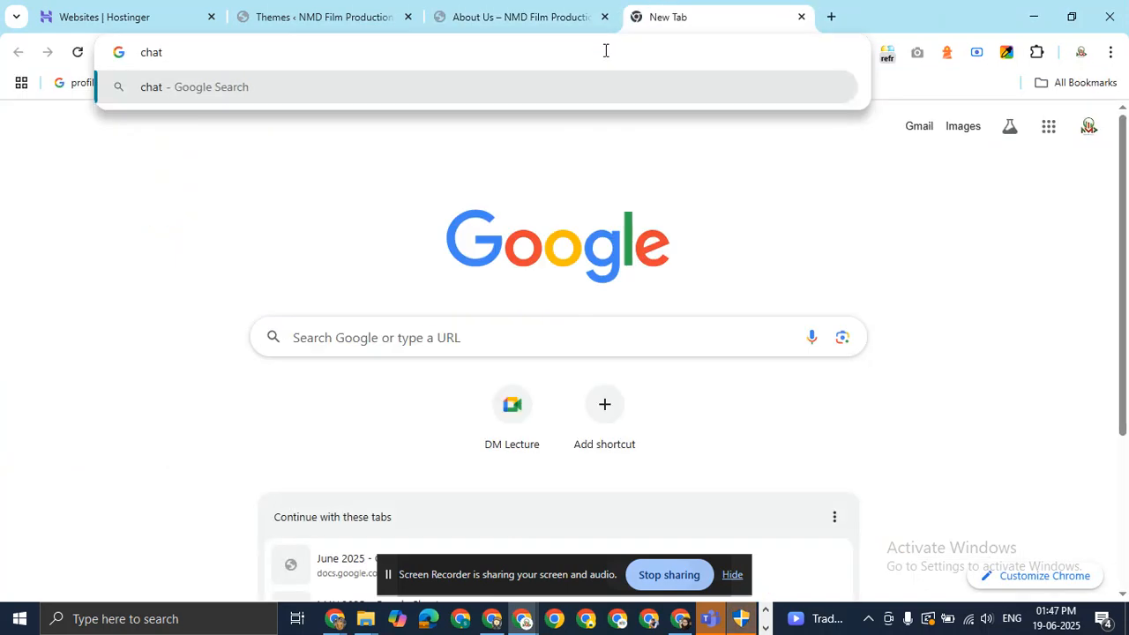
key(BackSpace)
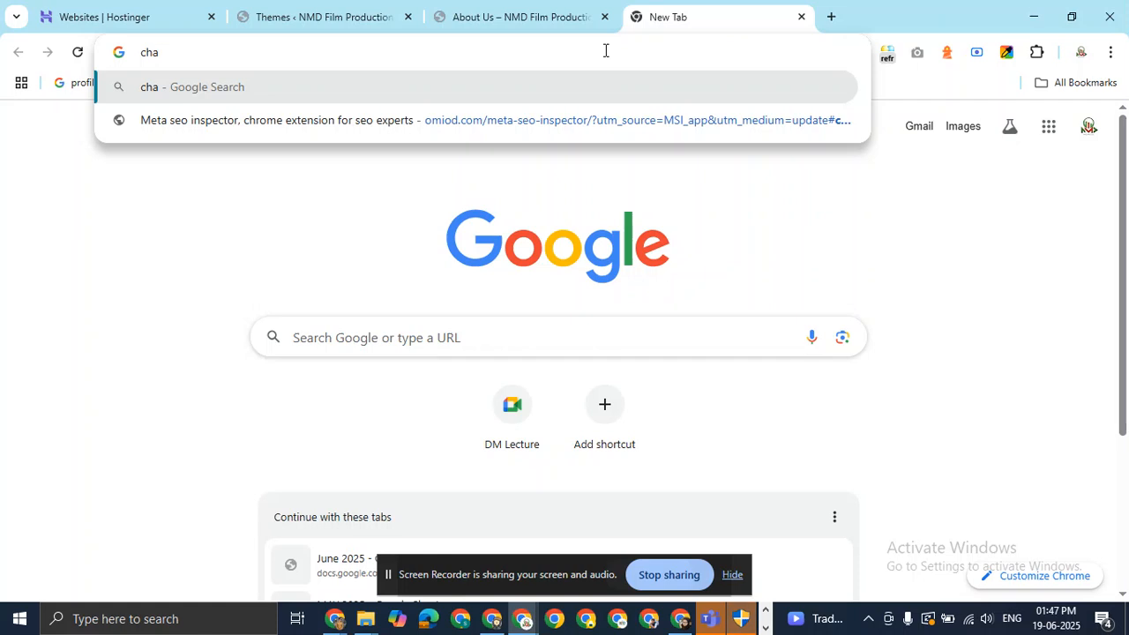
text(tg)
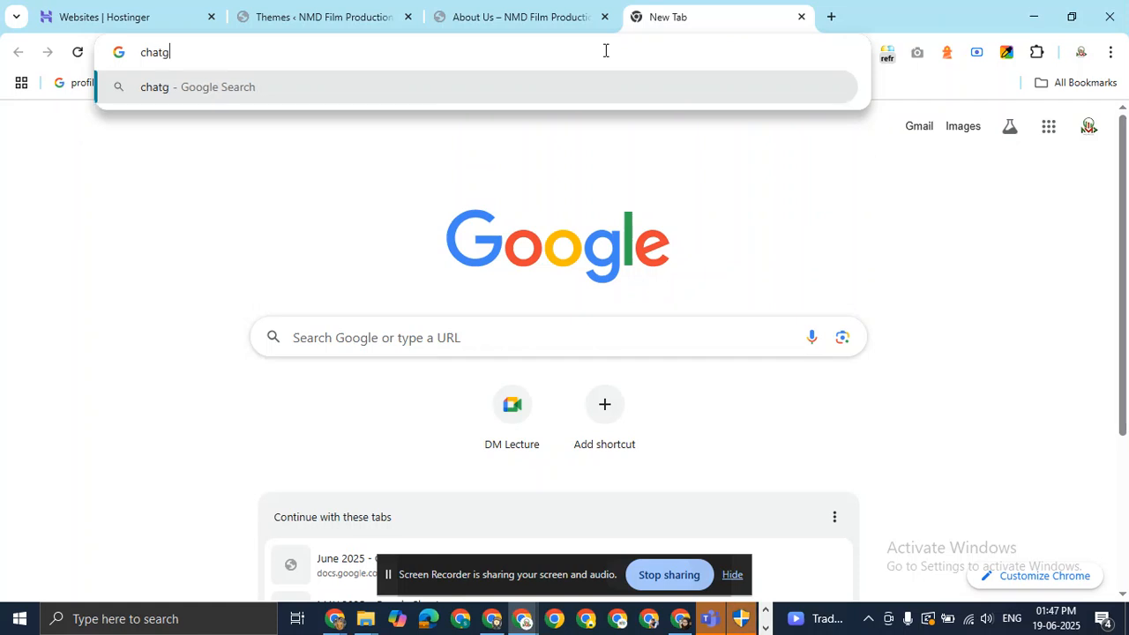
text(pt)
key(Return)
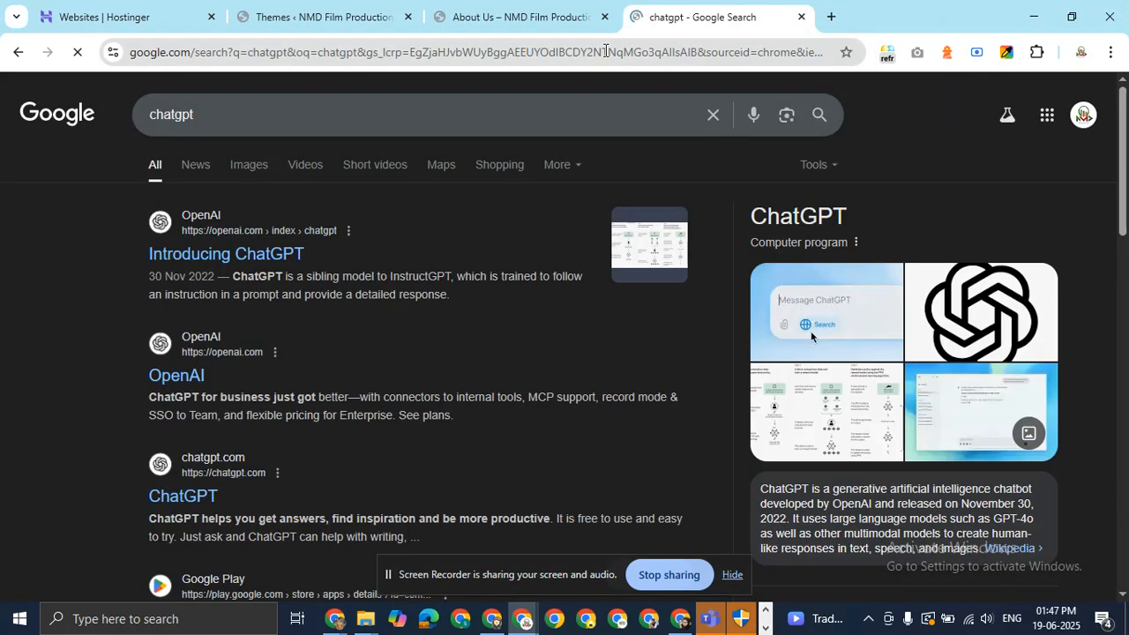
click(225, 253)
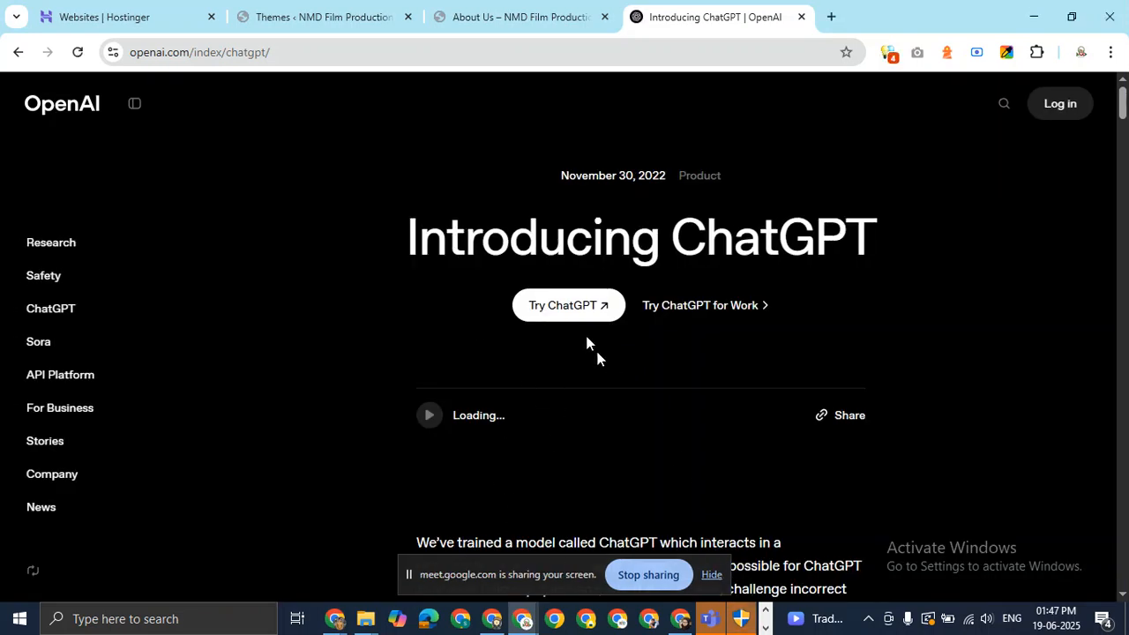
Ask ChatGPT to write content for the pasted About Us page URL, naming the company's owner.
click(579, 305)
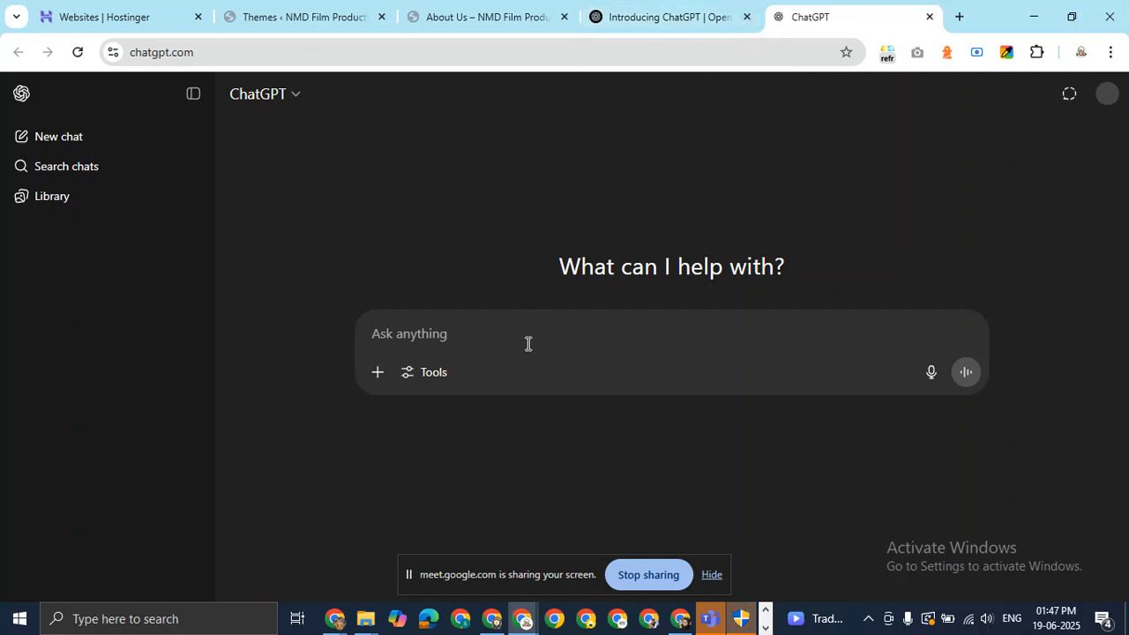
text(r)
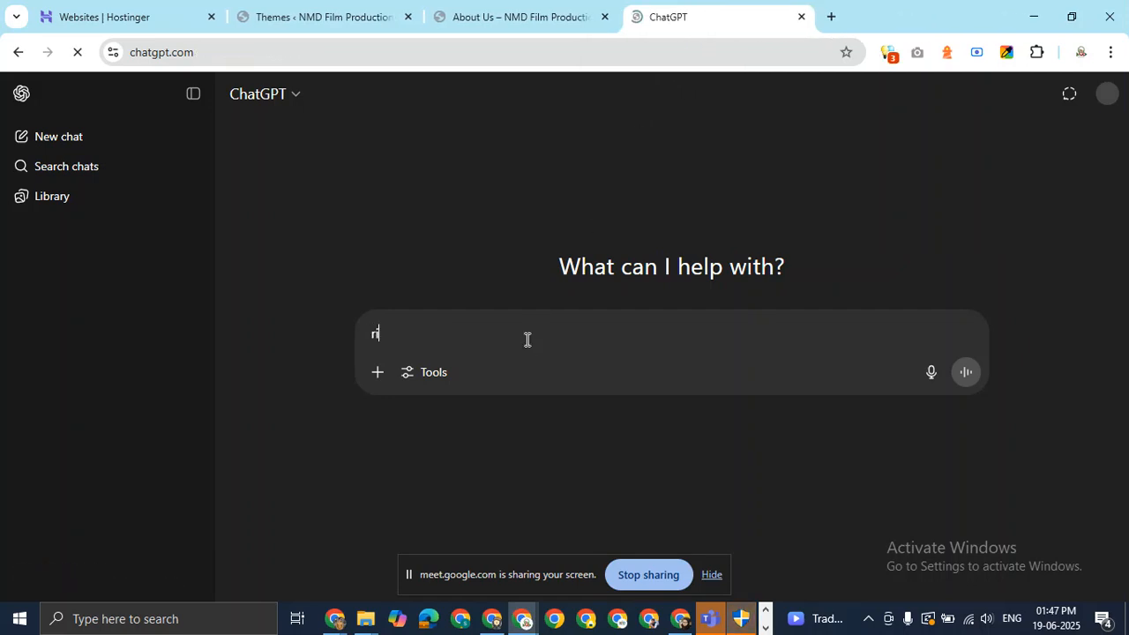
text(ite)
key(BackSpace)
key(BackSpace)
key(BackSpace)
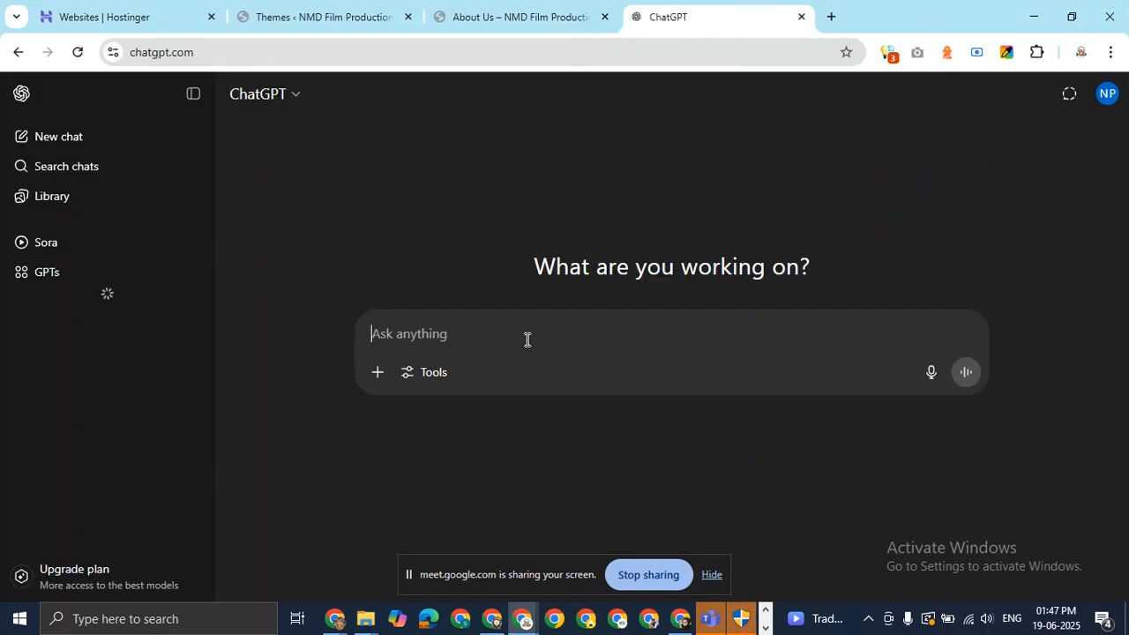
text(write conten)
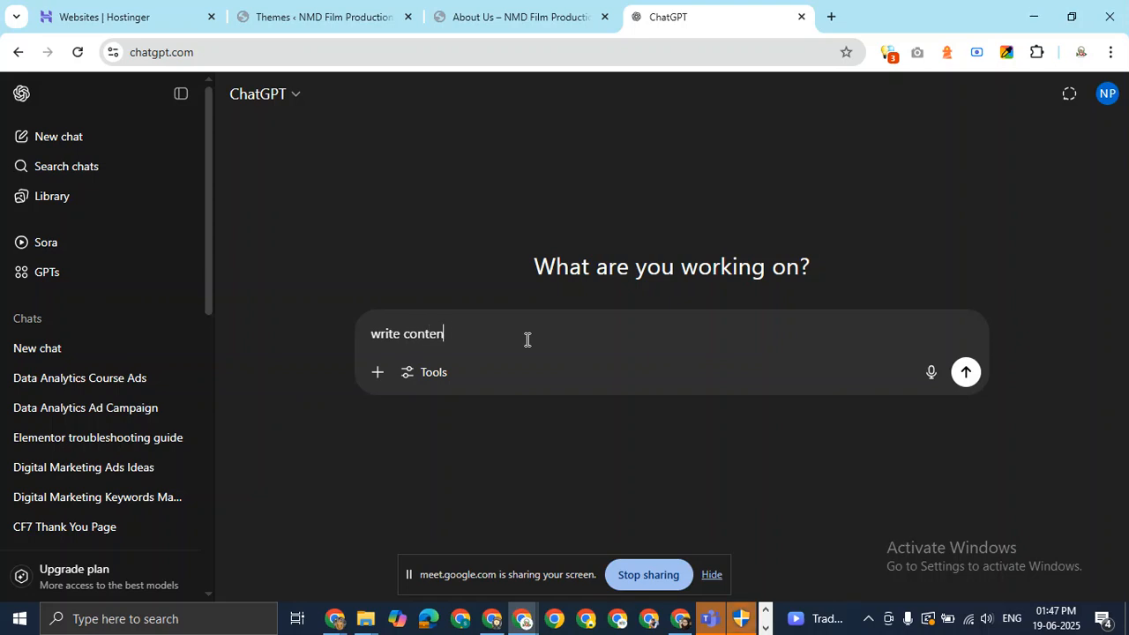
text(t for this url)
key(ctrl+v)
text(owner )
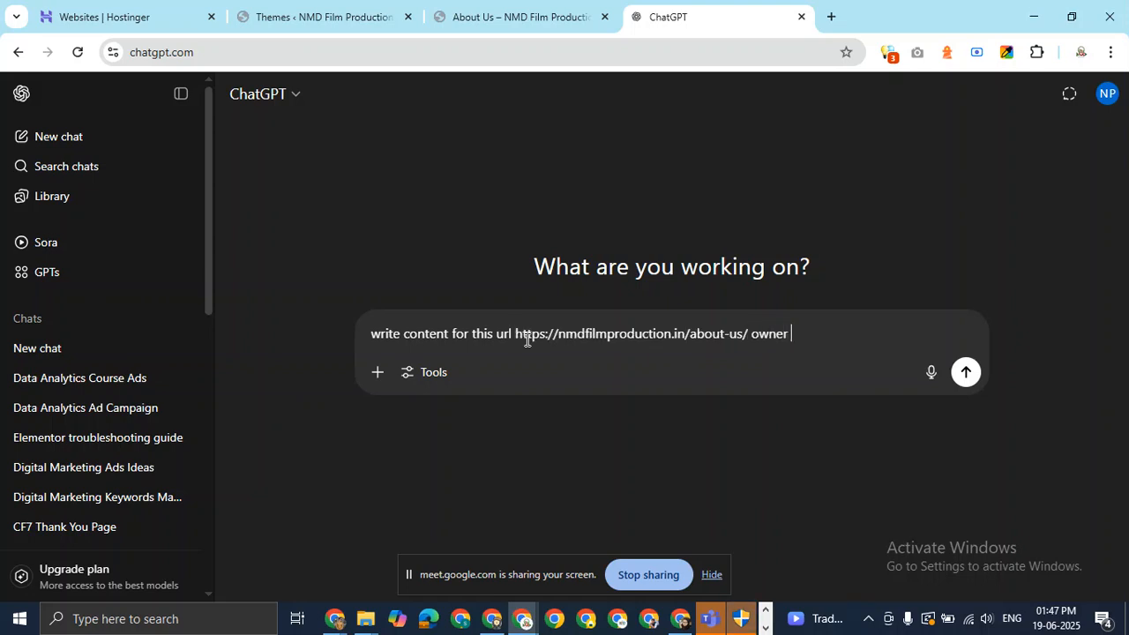
text(of this)
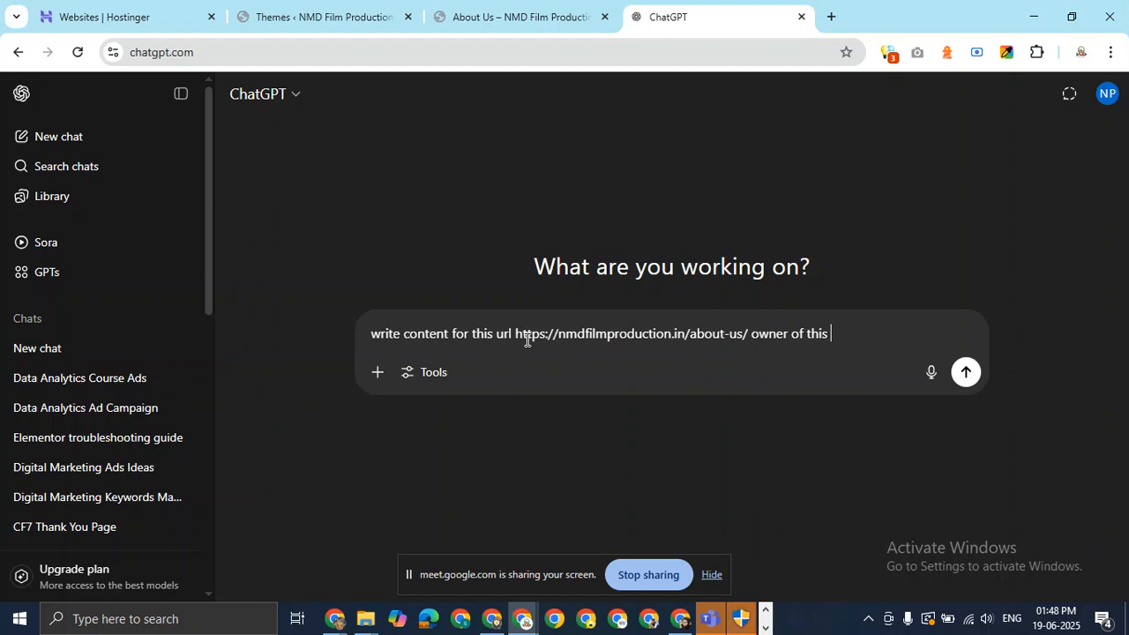
text(company is Mr. )
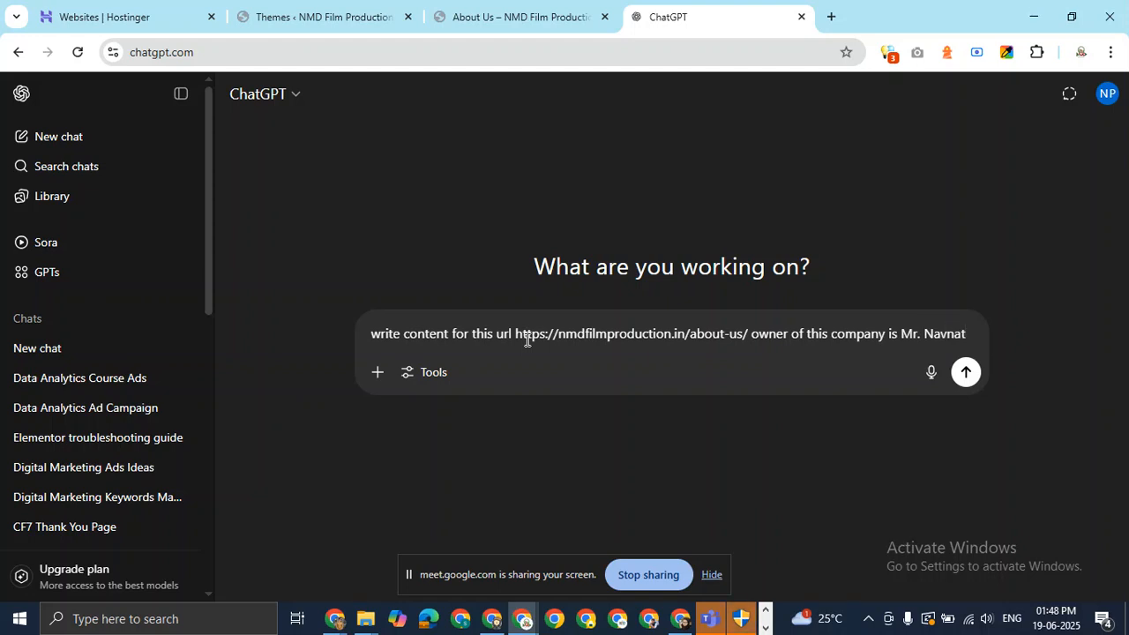
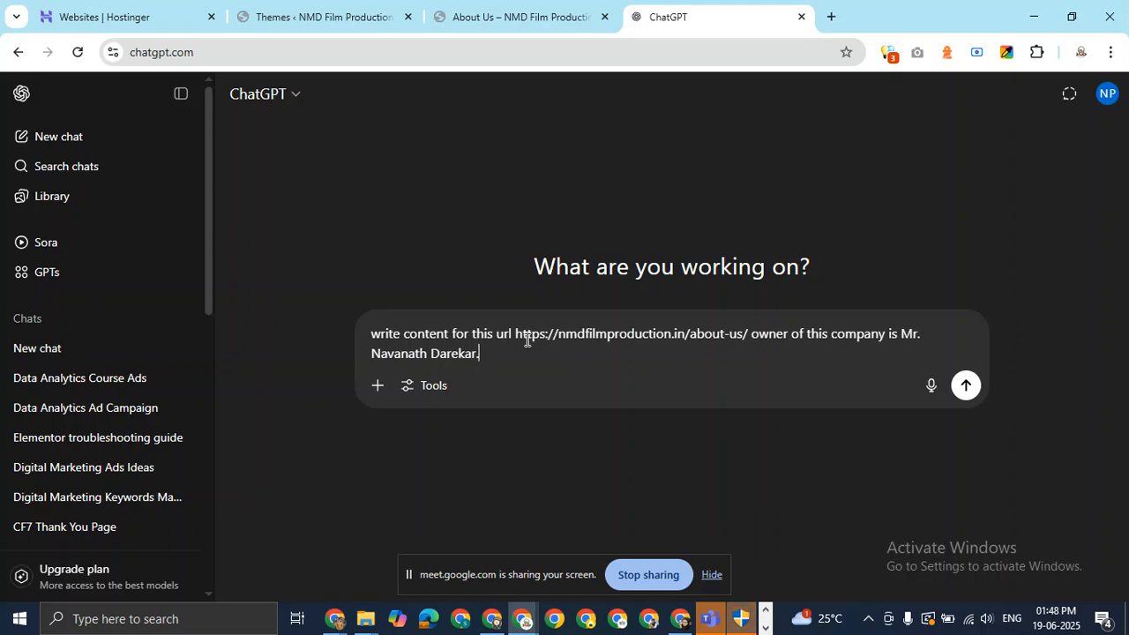
key(Return)
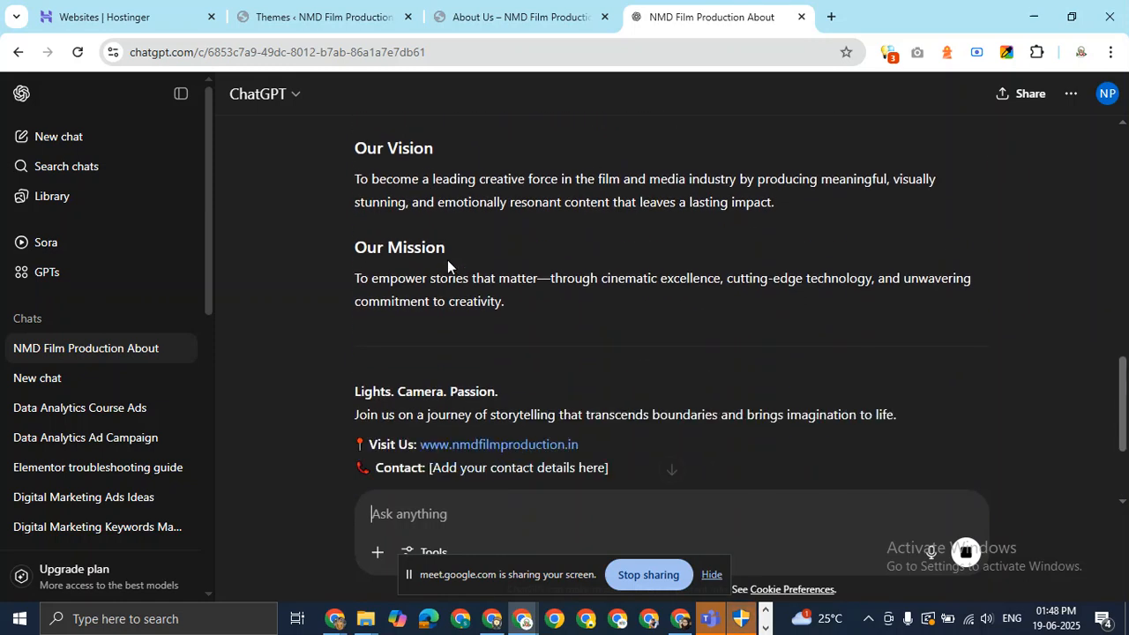
Select the About Us heading in ChatGPT's response and return to the live About Us page.
scroll(448, 258, down, 3)
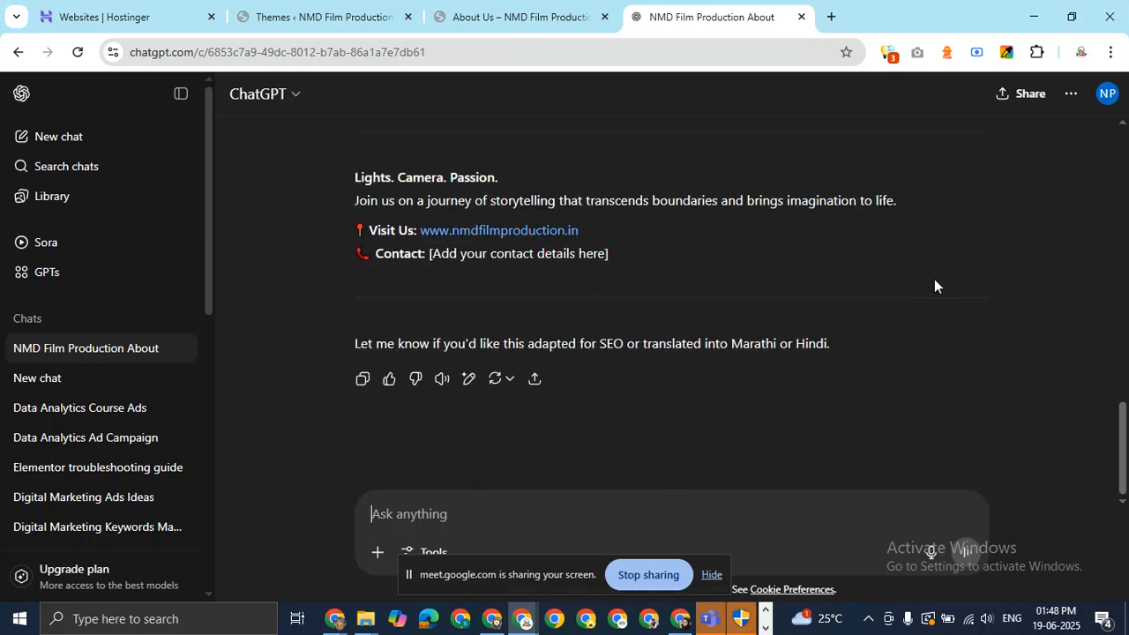
scroll(701, 251, up, 10)
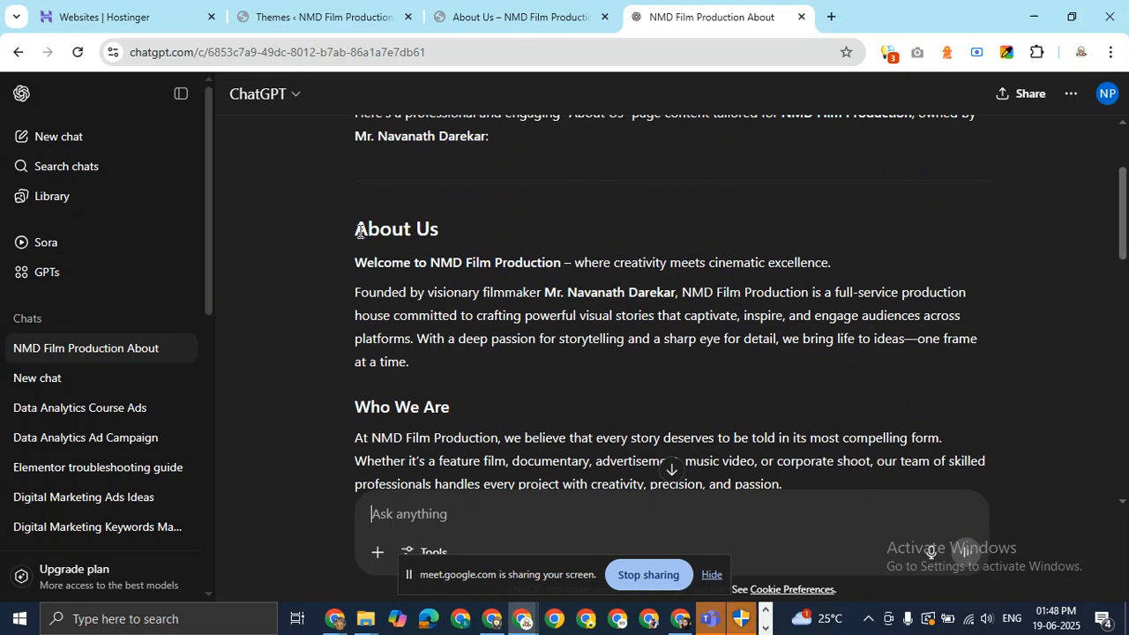
drag(446, 228, 342, 232)
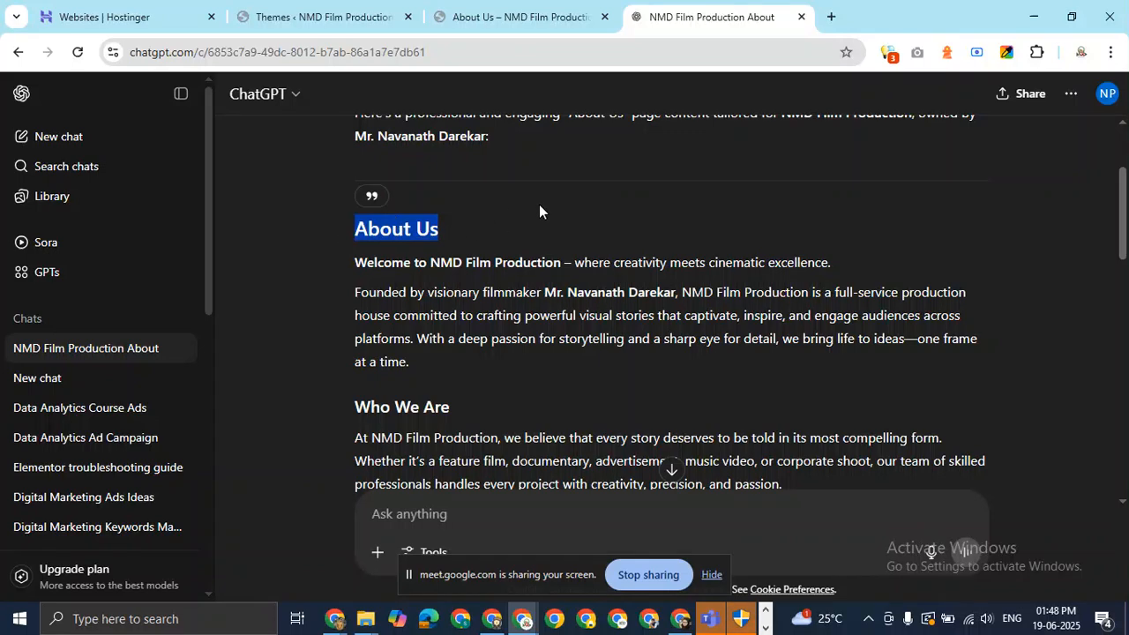
click(488, 17)
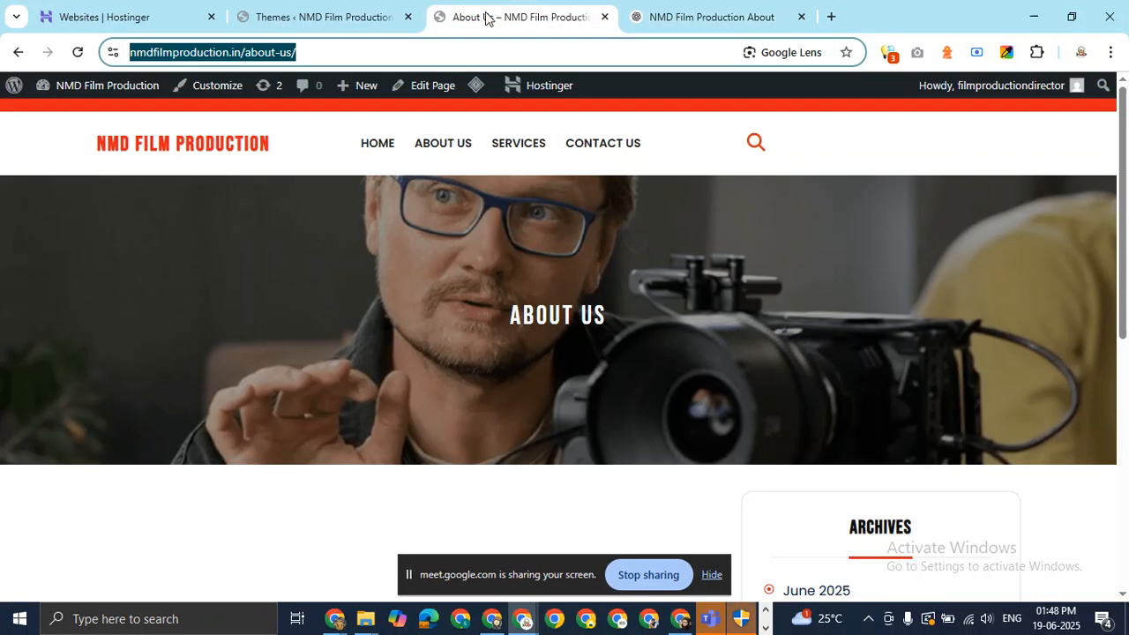
Open the About Us page in the editor and place the caret in the empty paragraph below the title.
click(424, 86)
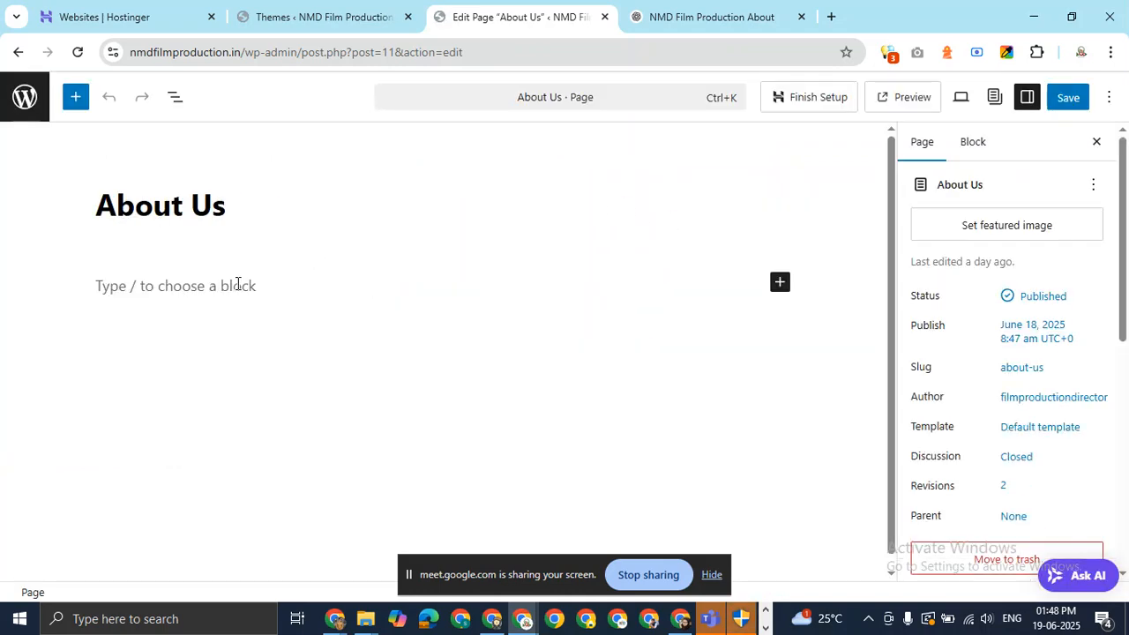
click(240, 285)
click(174, 204)
click(267, 196)
click(222, 279)
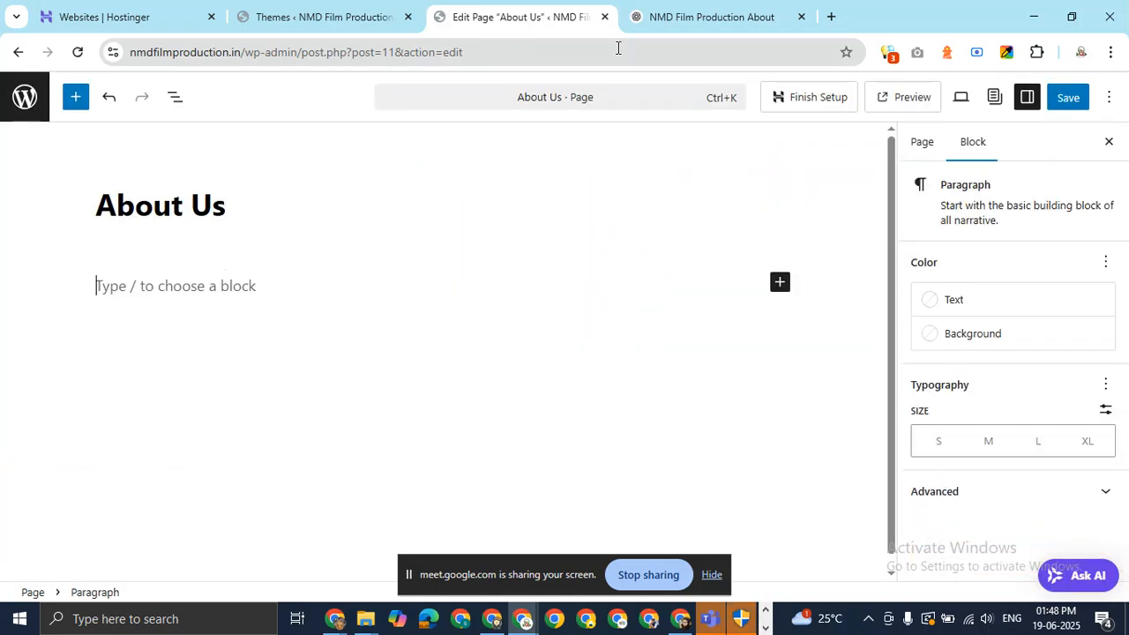
Copy the welcome line and founder intro from ChatGPT and paste them into the empty paragraph.
click(702, 17)
drag(354, 265, 426, 356)
right_click(431, 310)
click(461, 336)
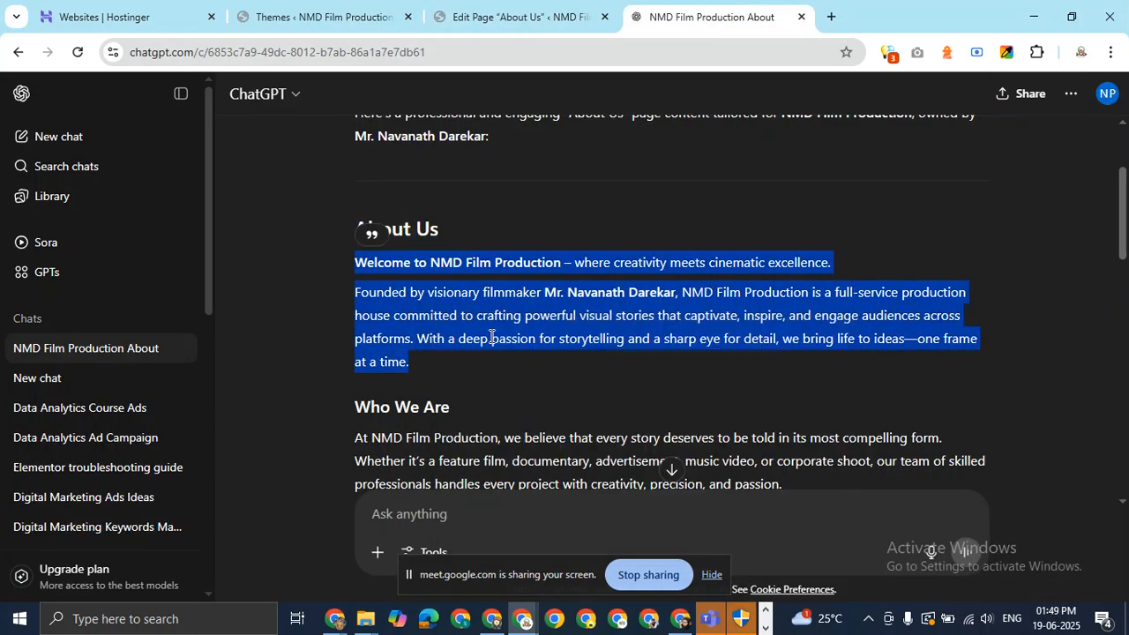
click(521, 17)
click(269, 296)
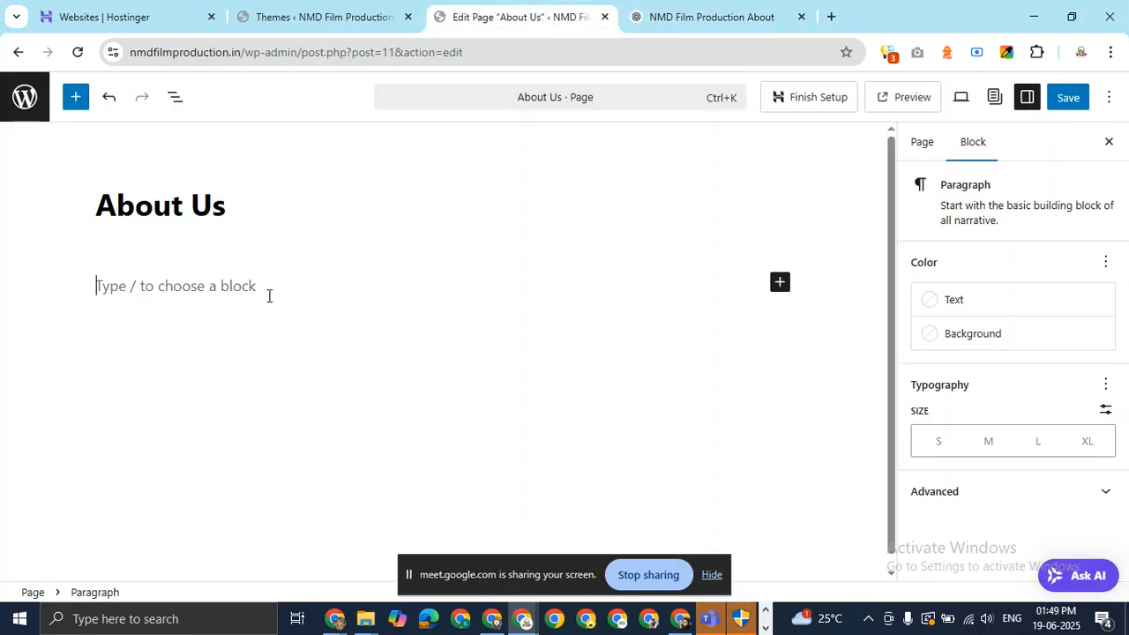
key(ctrl+v)
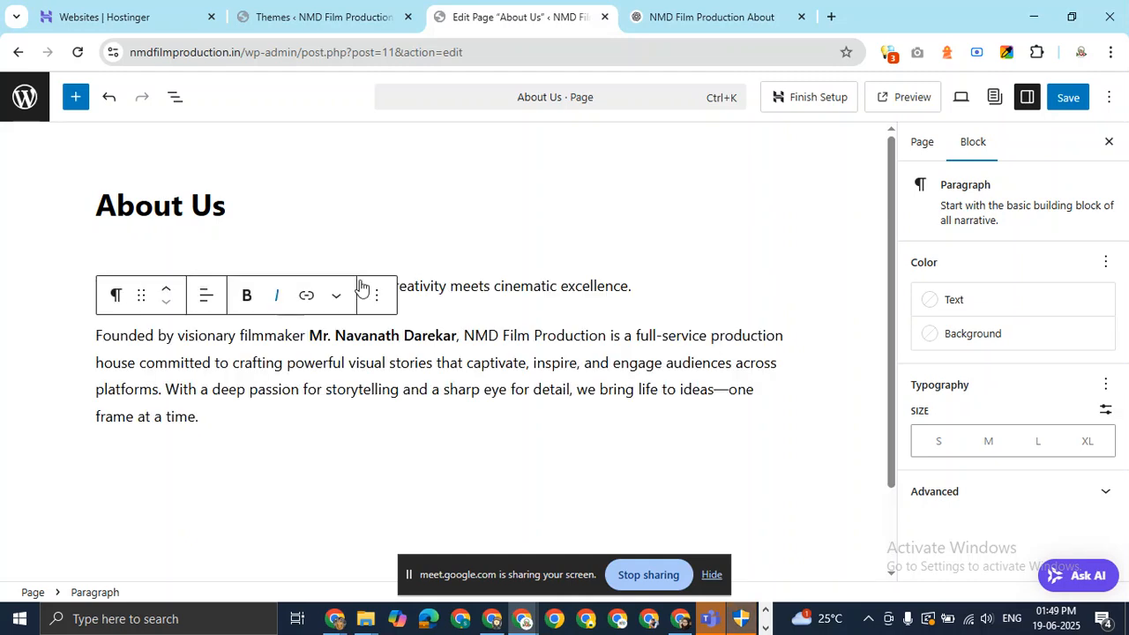
Center-align the welcome line.
click(657, 289)
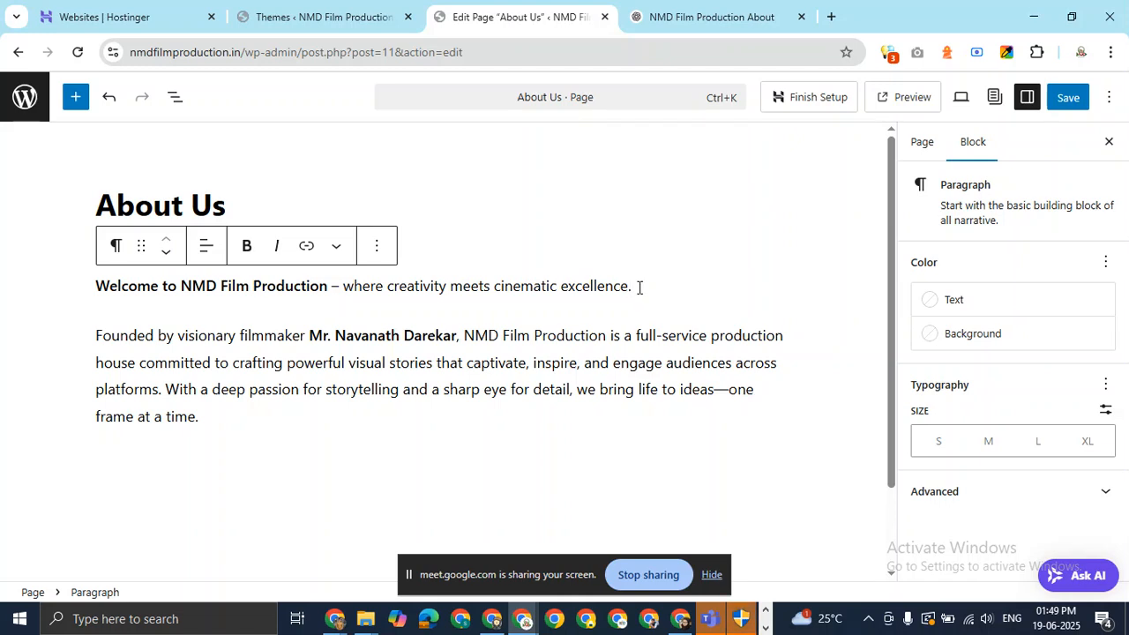
drag(639, 287, 68, 295)
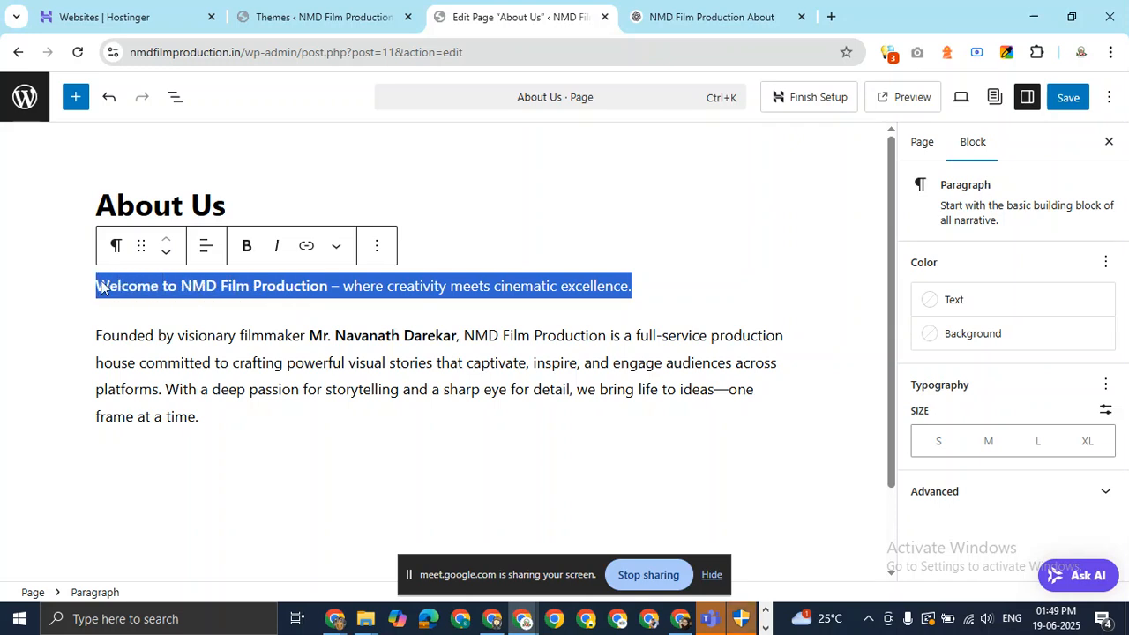
click(218, 256)
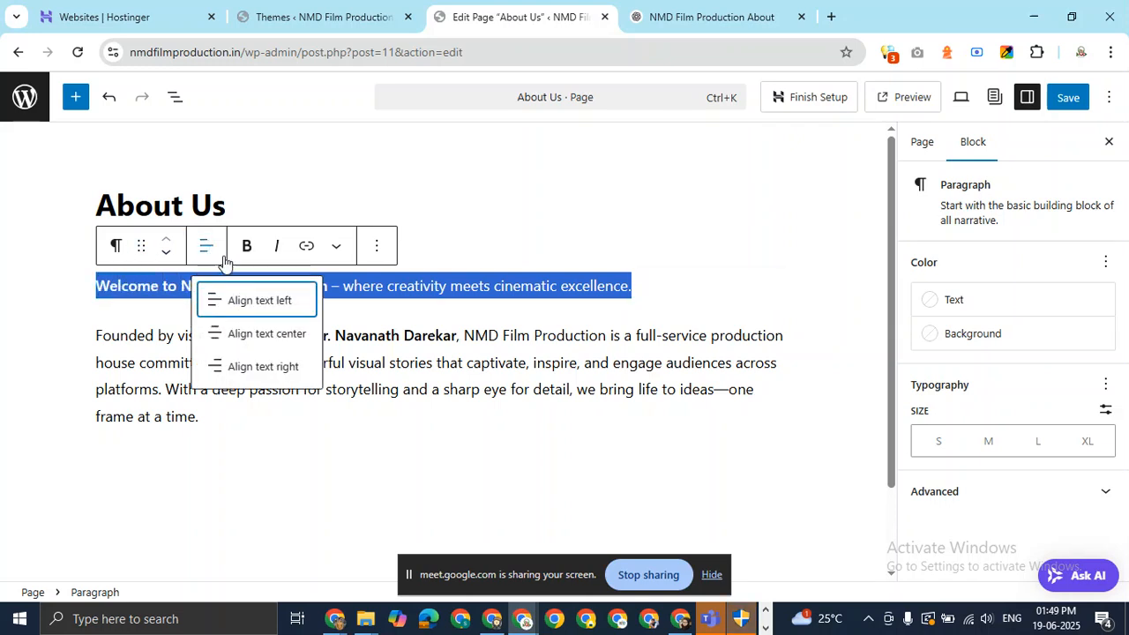
click(275, 335)
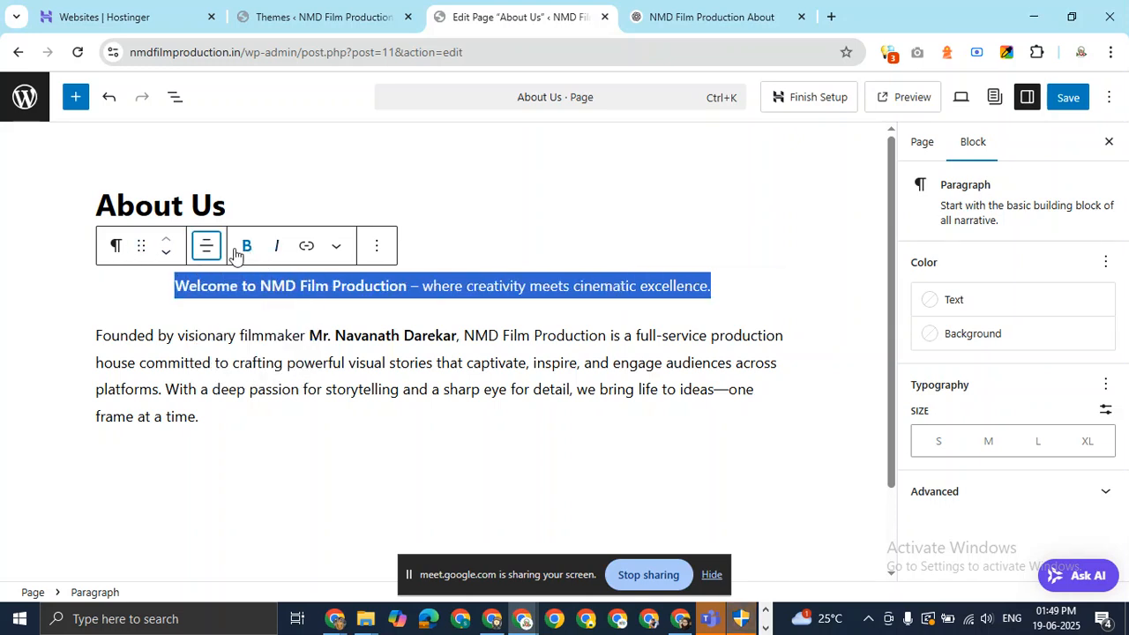
Turn the welcome line into an H3 heading.
click(114, 249)
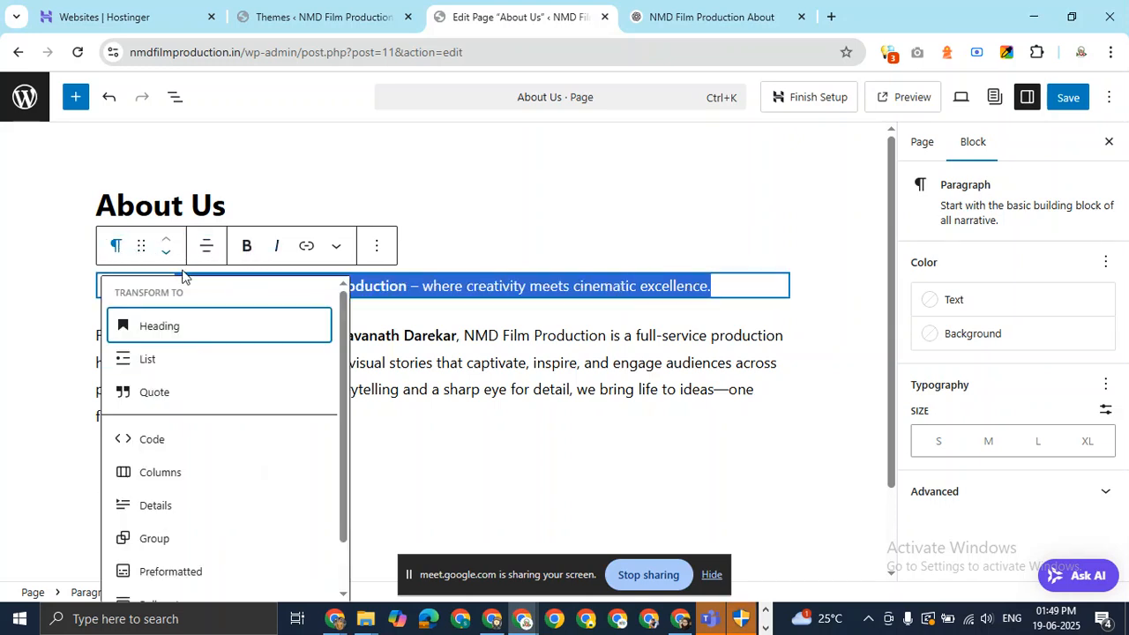
click(196, 328)
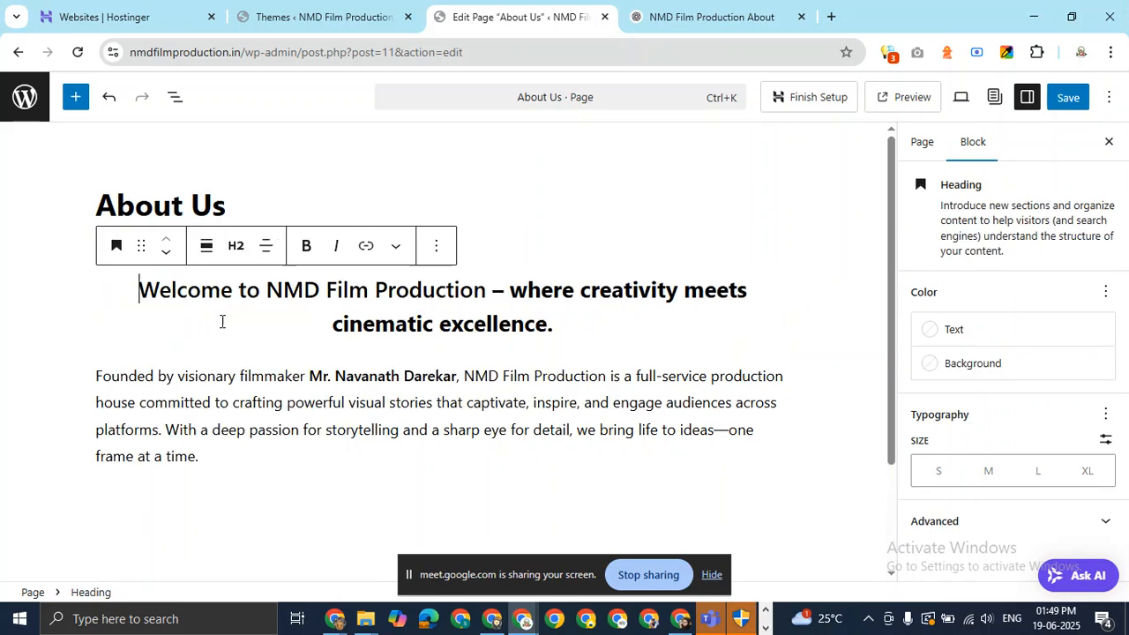
click(240, 250)
click(269, 365)
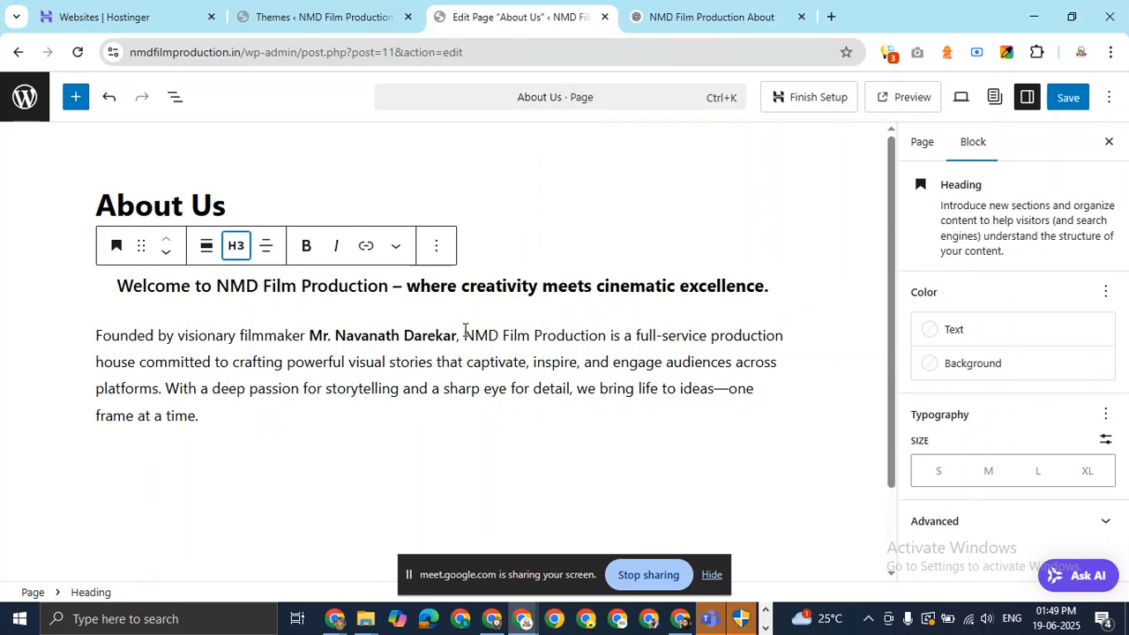
Add an empty block after the founder paragraph and copy 'Who We Are' from the ChatGPT draft.
click(221, 420)
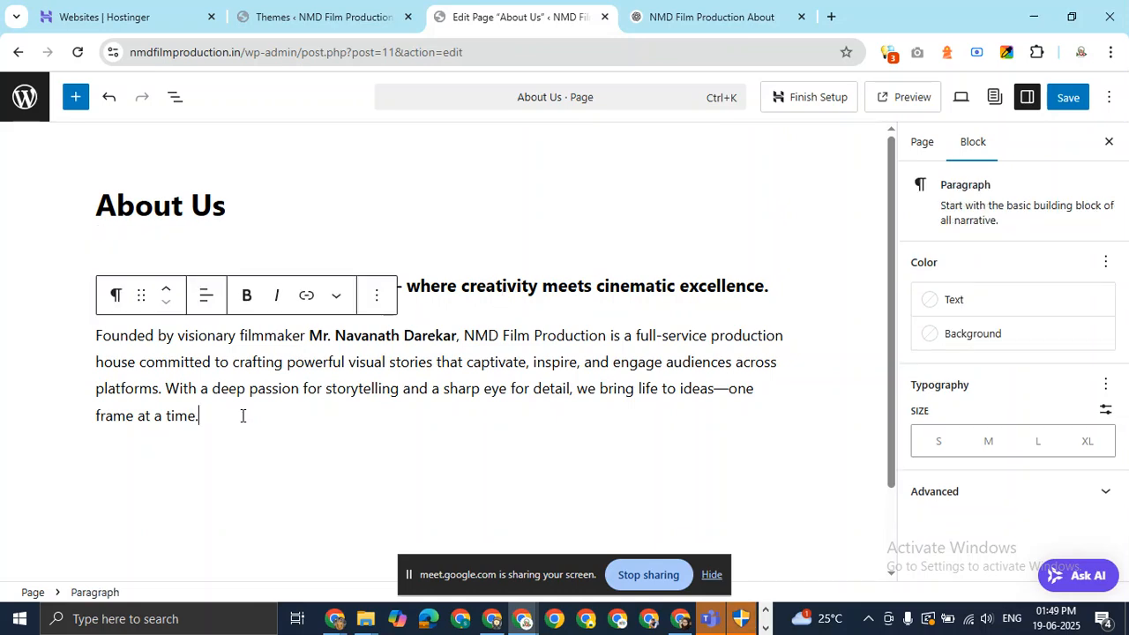
click(244, 479)
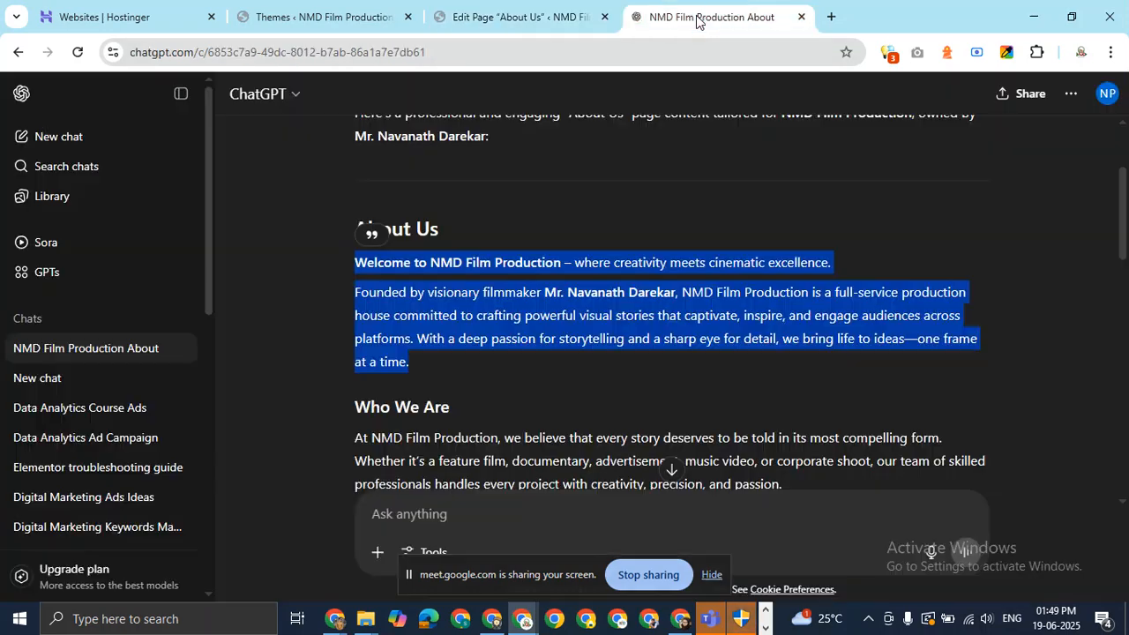
key(ctrl+Tab)
scroll(498, 309, down, 4)
scroll(498, 309, up, 4)
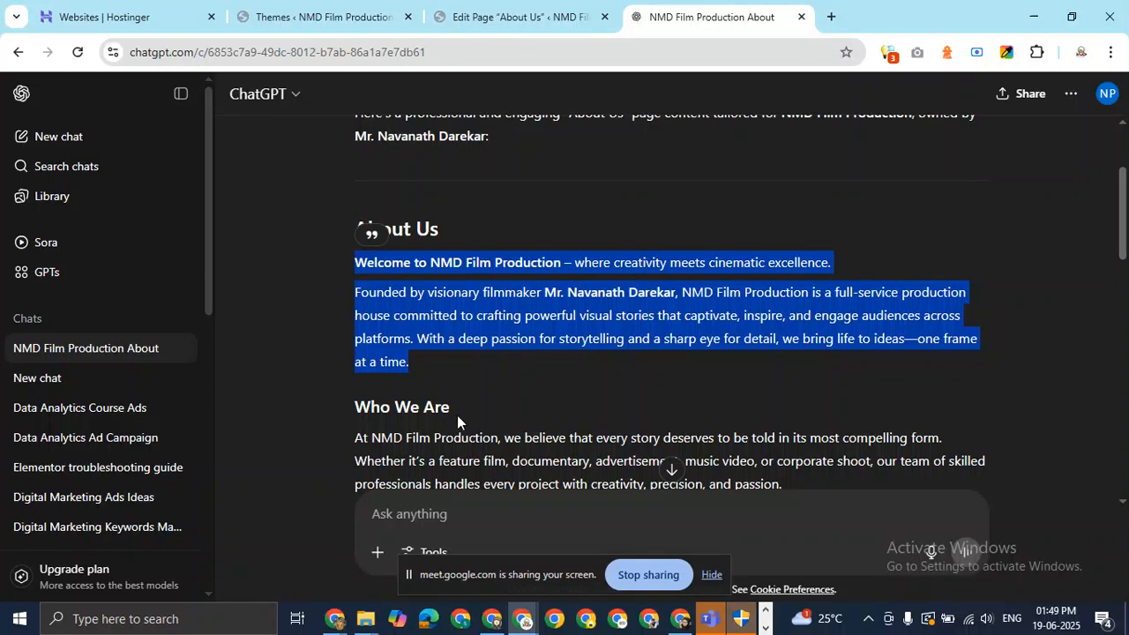
drag(453, 410, 364, 410)
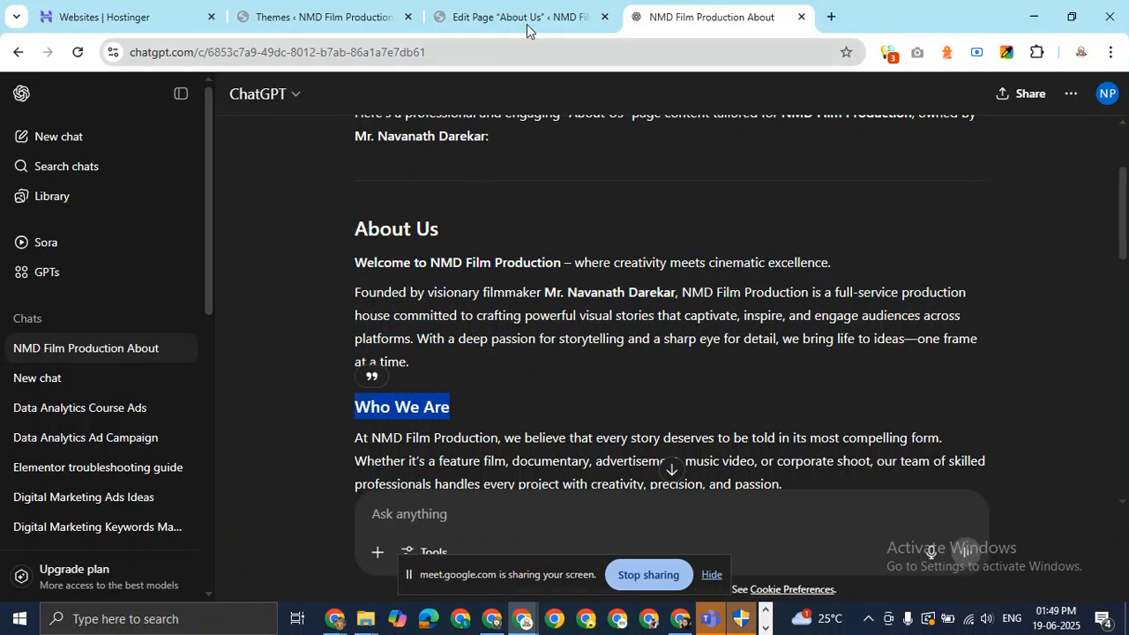
click(521, 16)
Paste 'Who We Are' as an H3 heading and start a new block below it.
text(Who We Are)
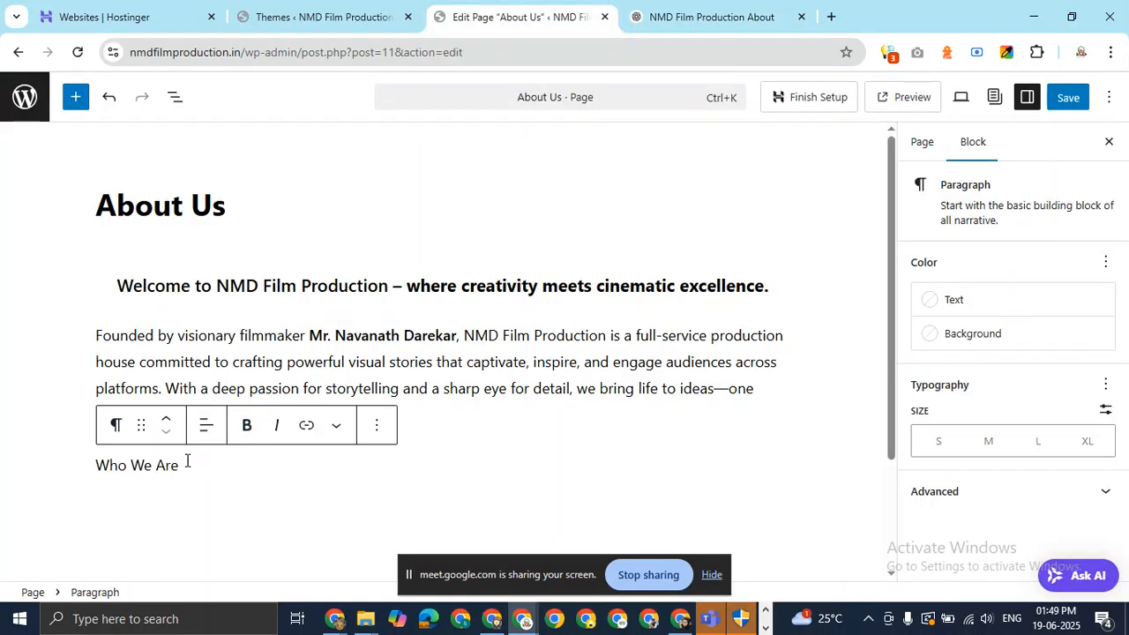
click(114, 426)
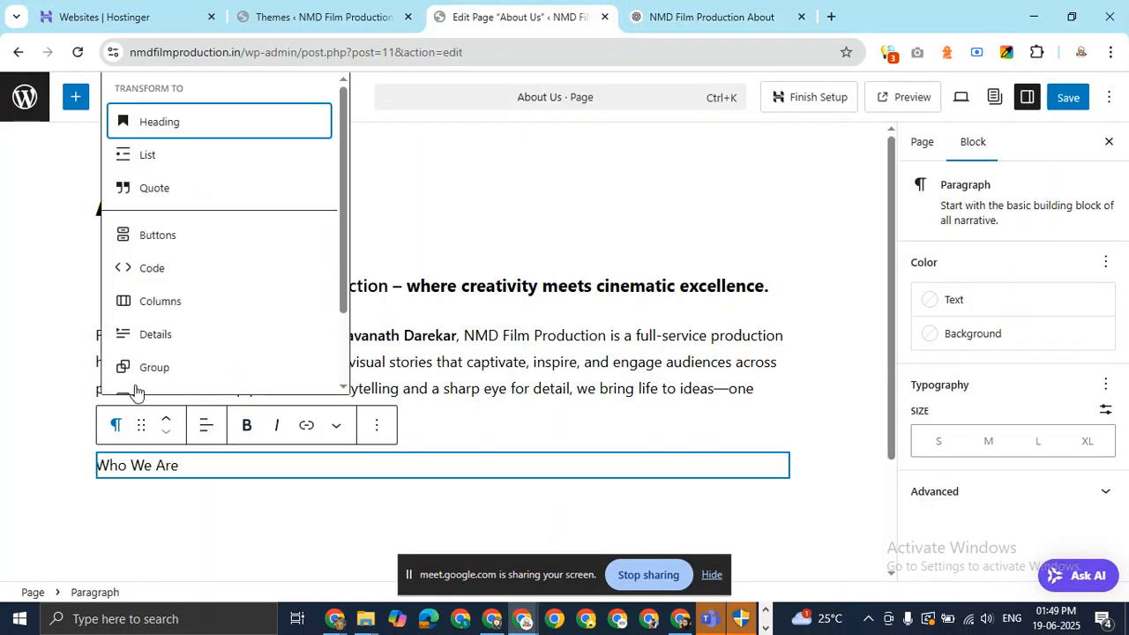
click(164, 128)
click(235, 426)
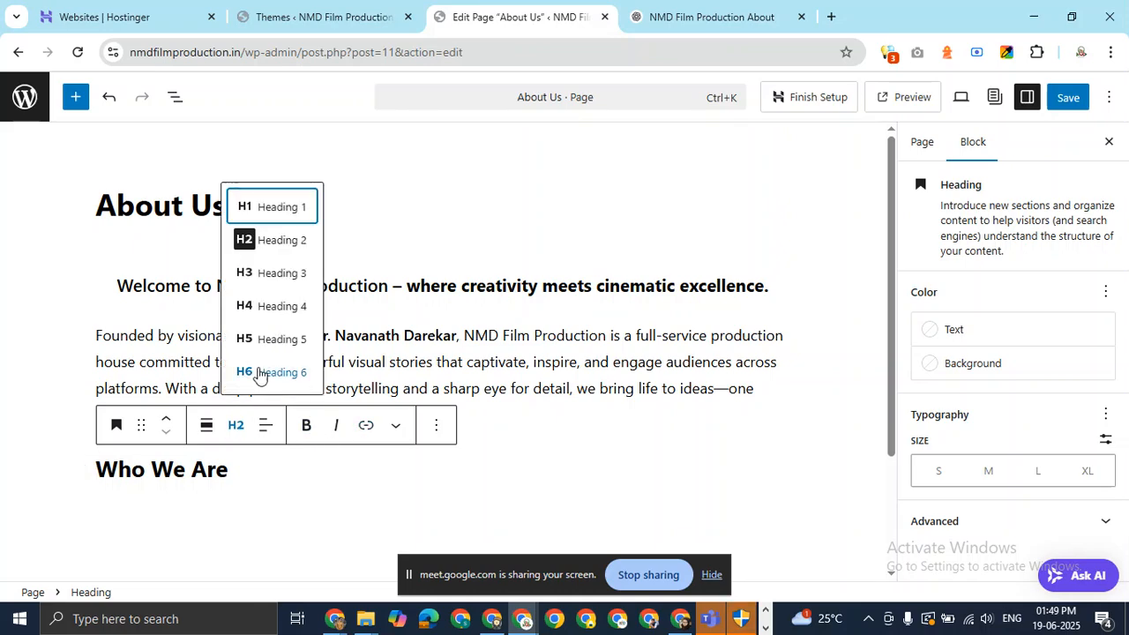
click(278, 270)
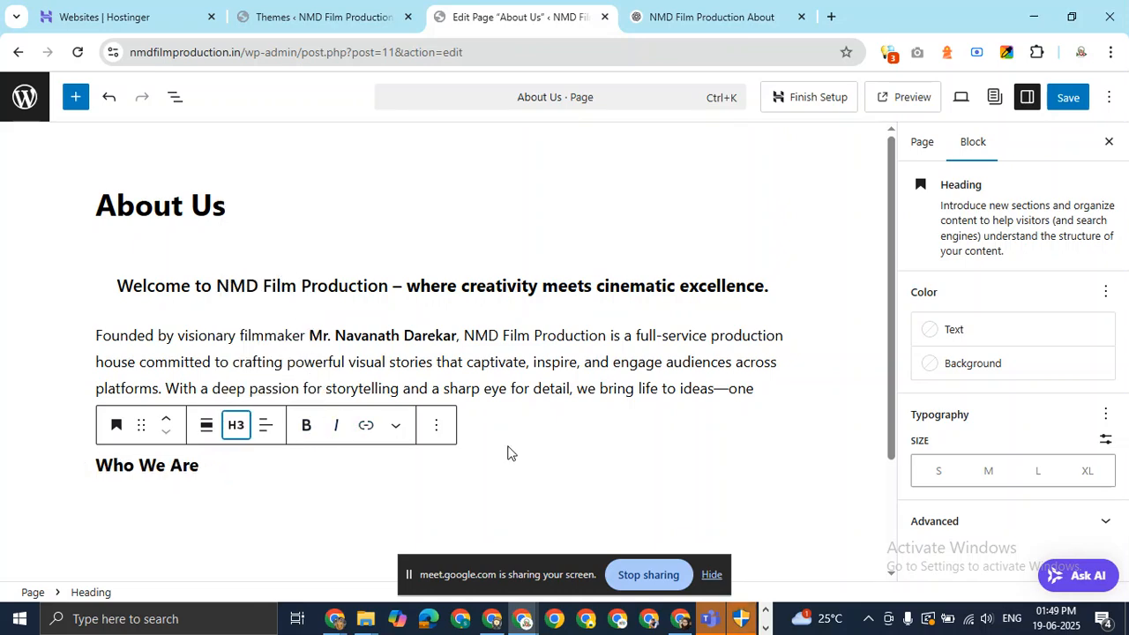
click(267, 472)
scroll(441, 362, down, 3)
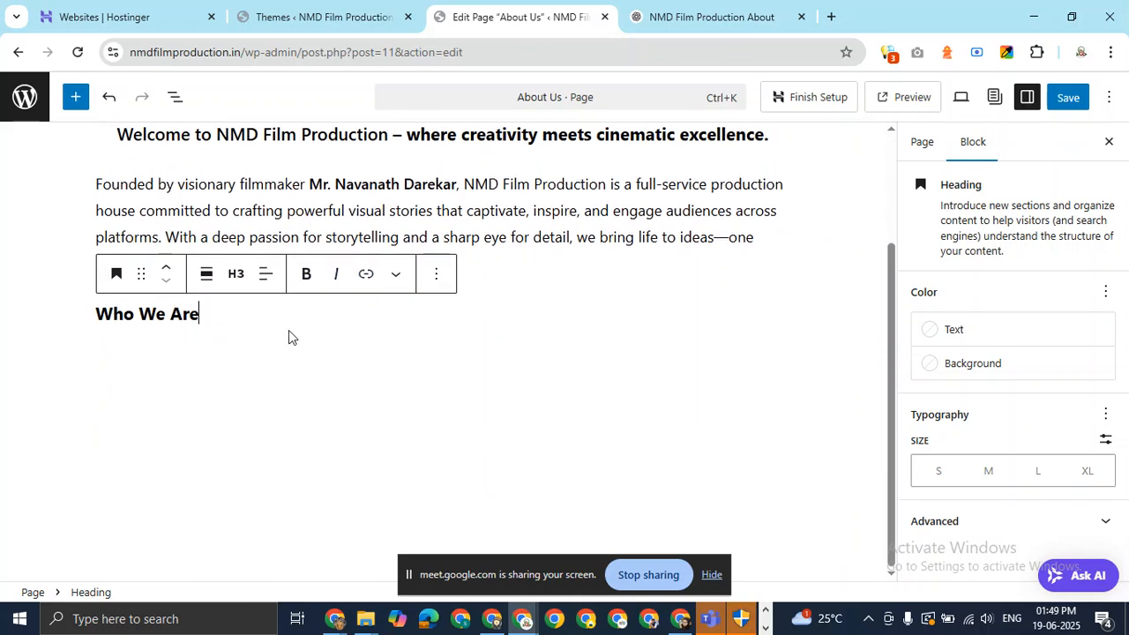
key(Return)
scroll(397, 221, down, 1)
Paste the two Who We Are paragraphs from the ChatGPT draft under the heading.
click(697, 16)
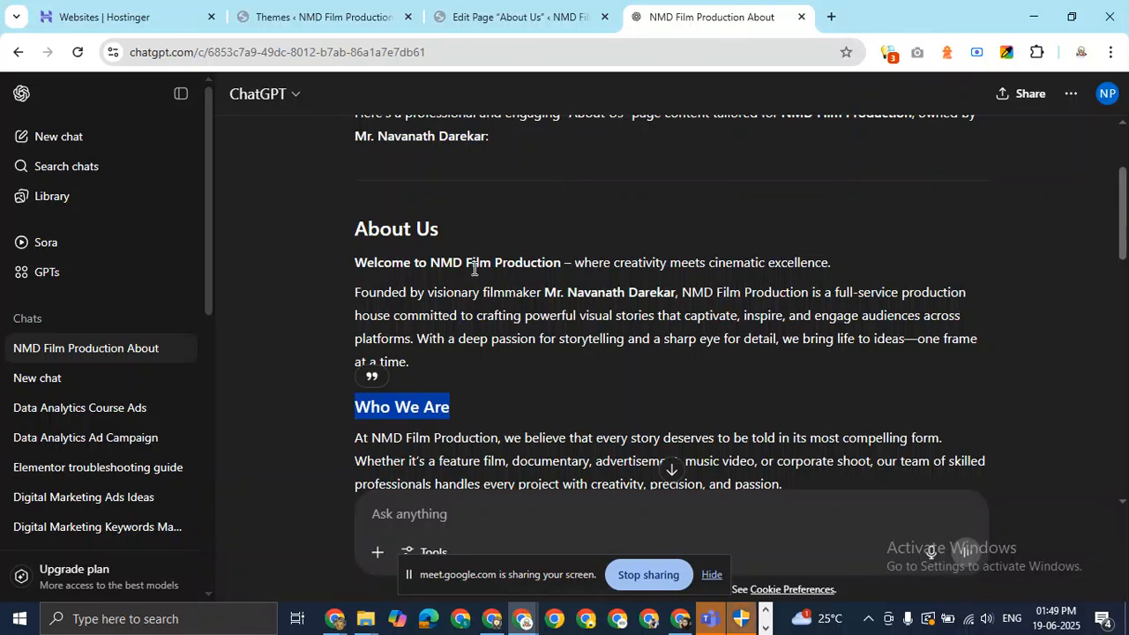
scroll(475, 269, down, 4)
scroll(1115, 325, up, 2)
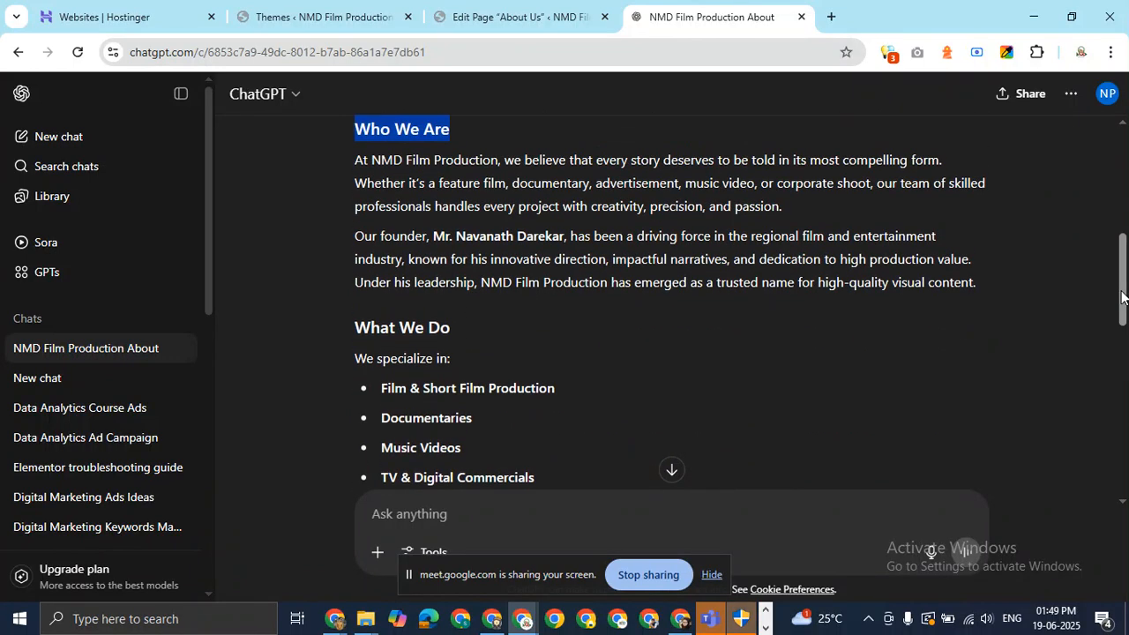
drag(347, 225, 981, 344)
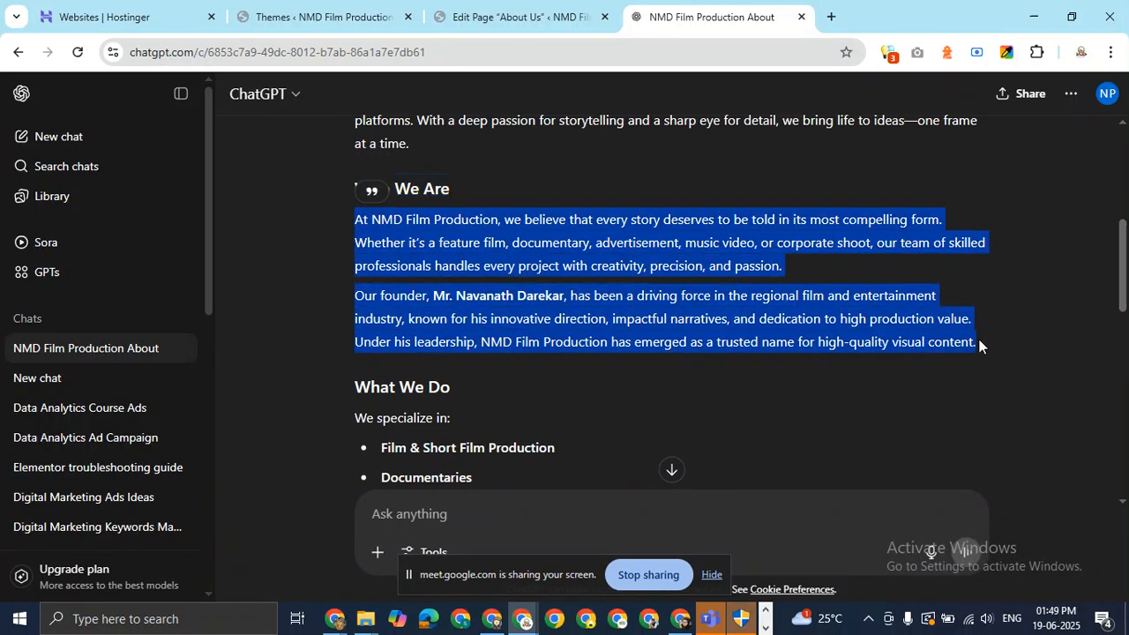
click(494, 17)
key(ctrl+v)
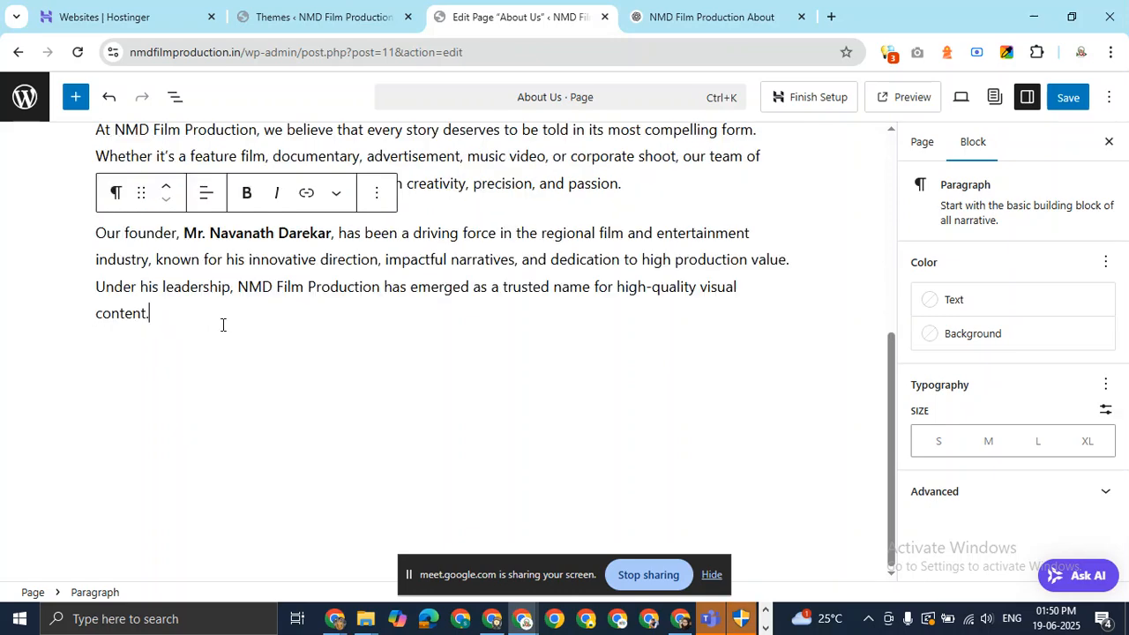
scroll(292, 335, up, 2)
click(114, 465)
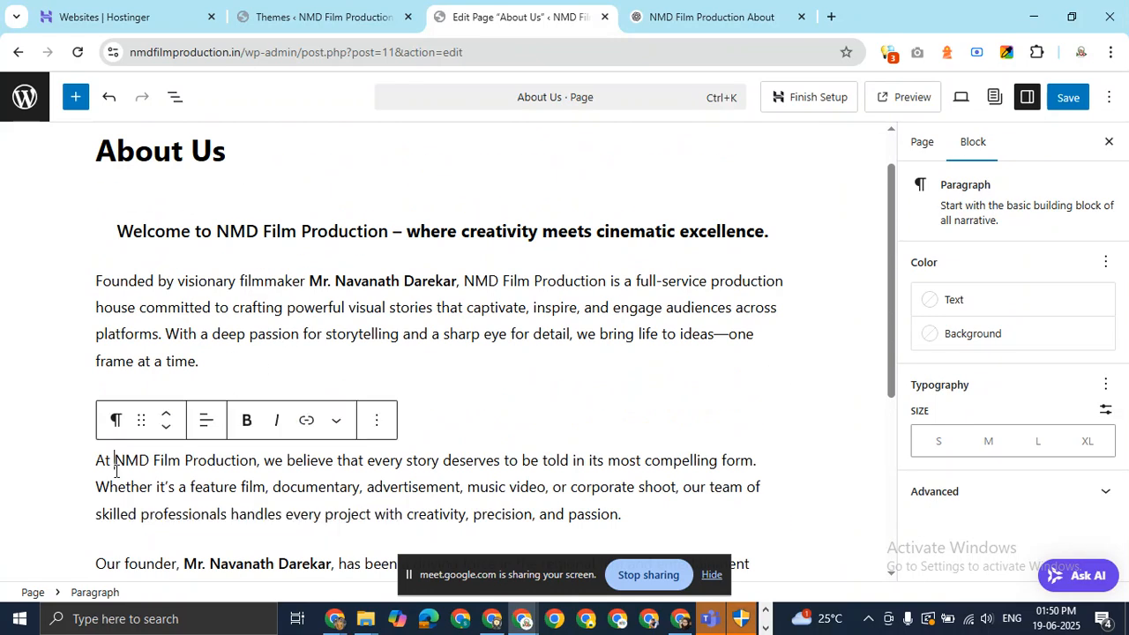
Add a block after the Our founder paragraph and paste 'What We Do' from the draft into it.
scroll(190, 469, down, 4)
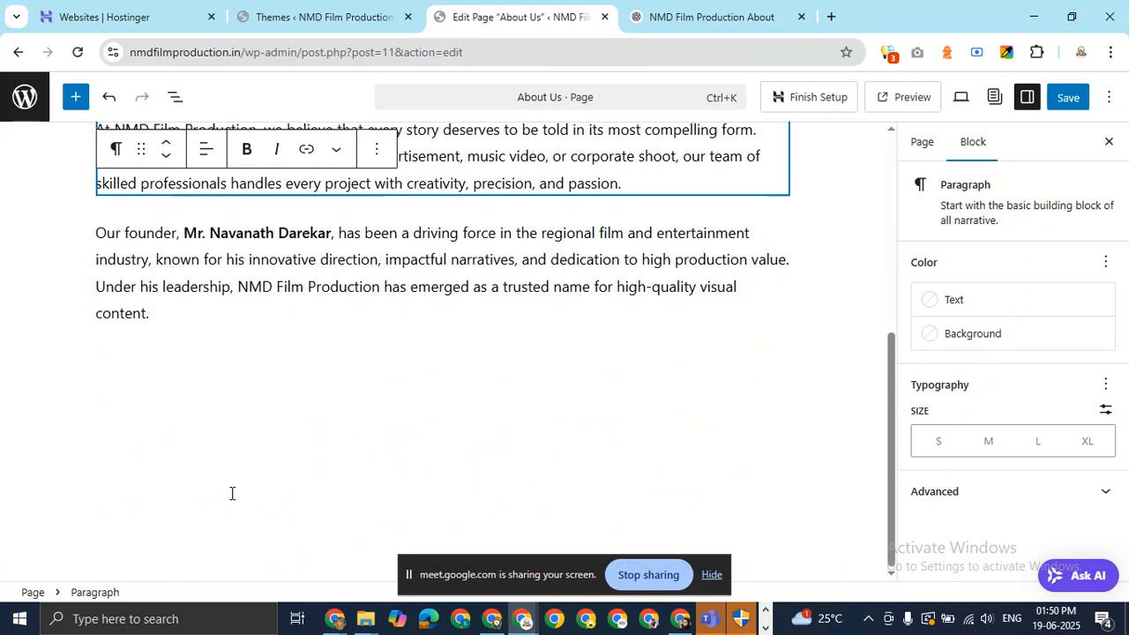
click(181, 306)
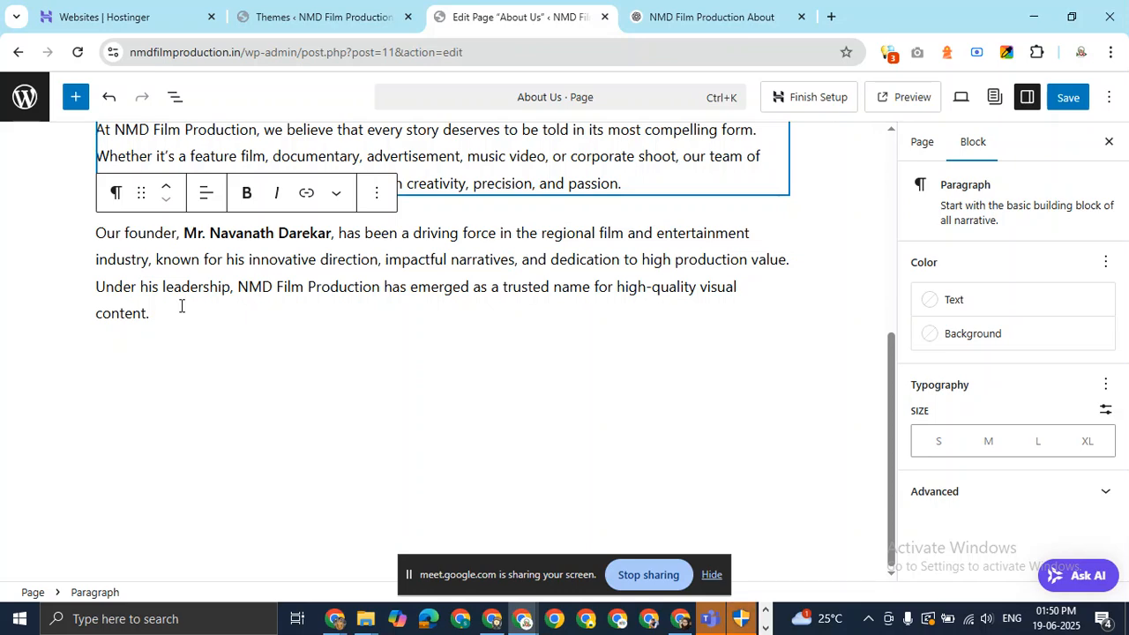
key(Return)
click(660, 17)
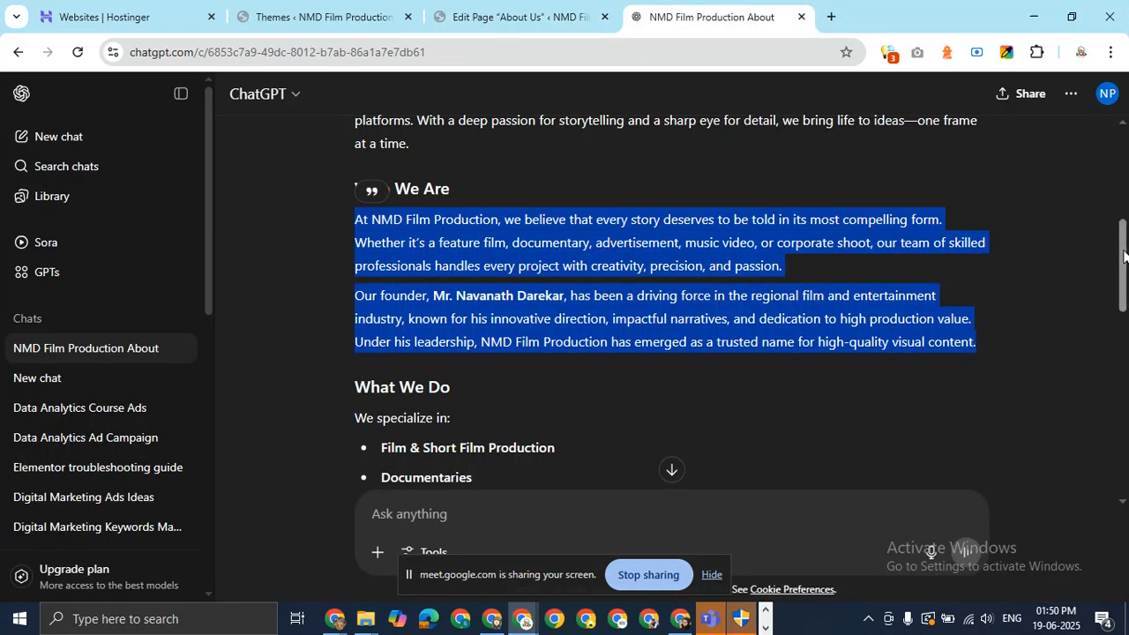
scroll(671, 309, down, 2)
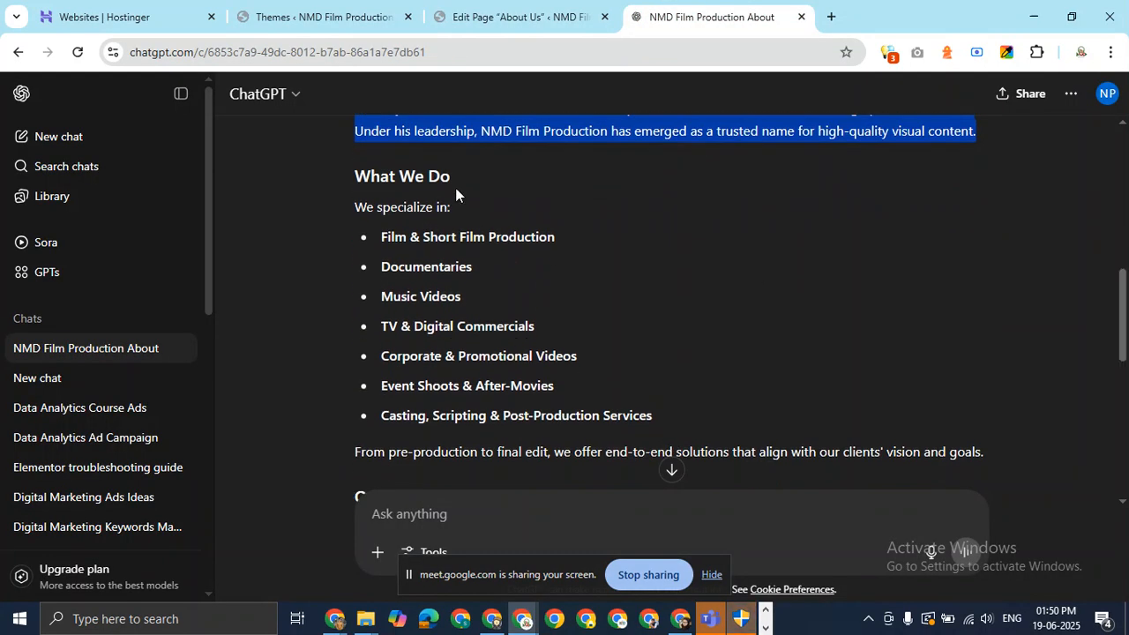
drag(452, 179, 323, 174)
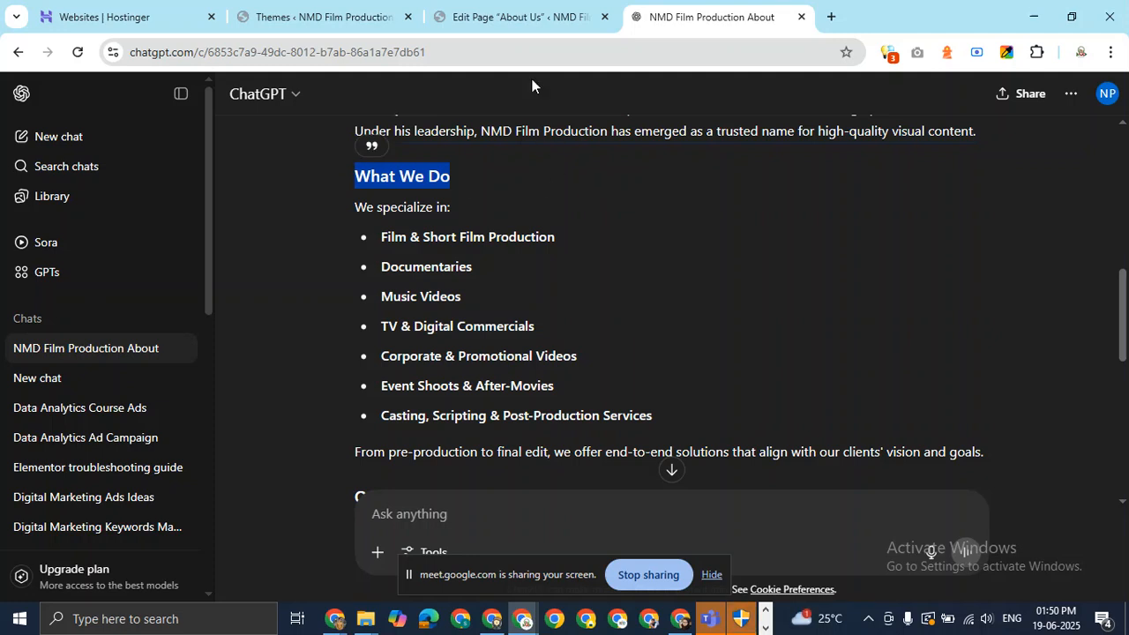
click(526, 15)
text(What We Do)
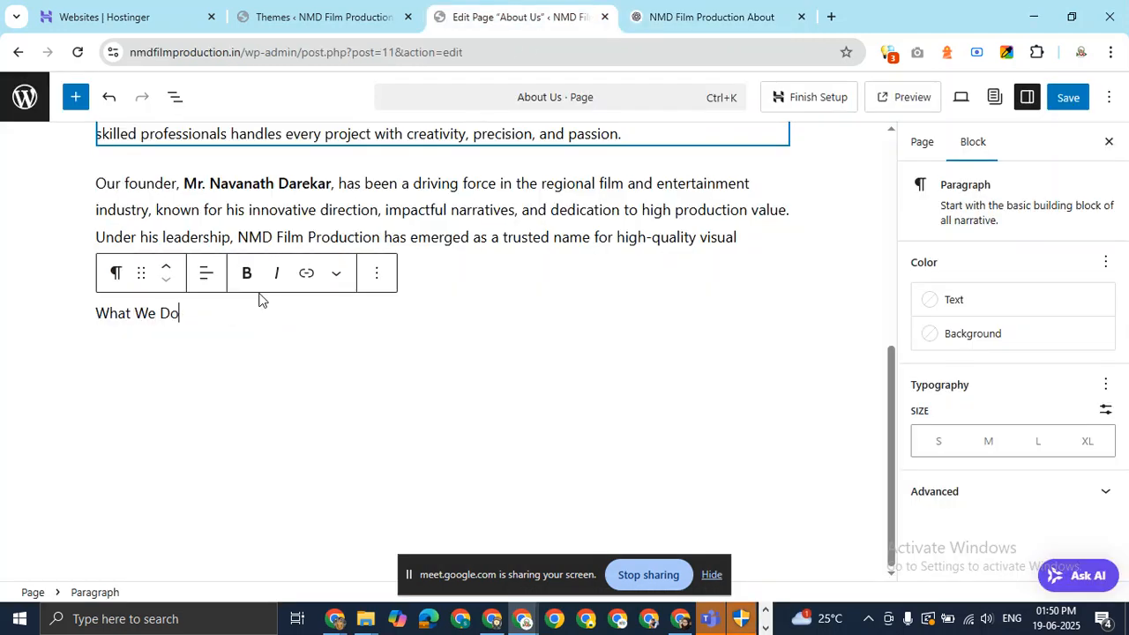
Change What We Do to an H3 heading and add an empty paragraph beneath it.
click(115, 273)
click(151, 353)
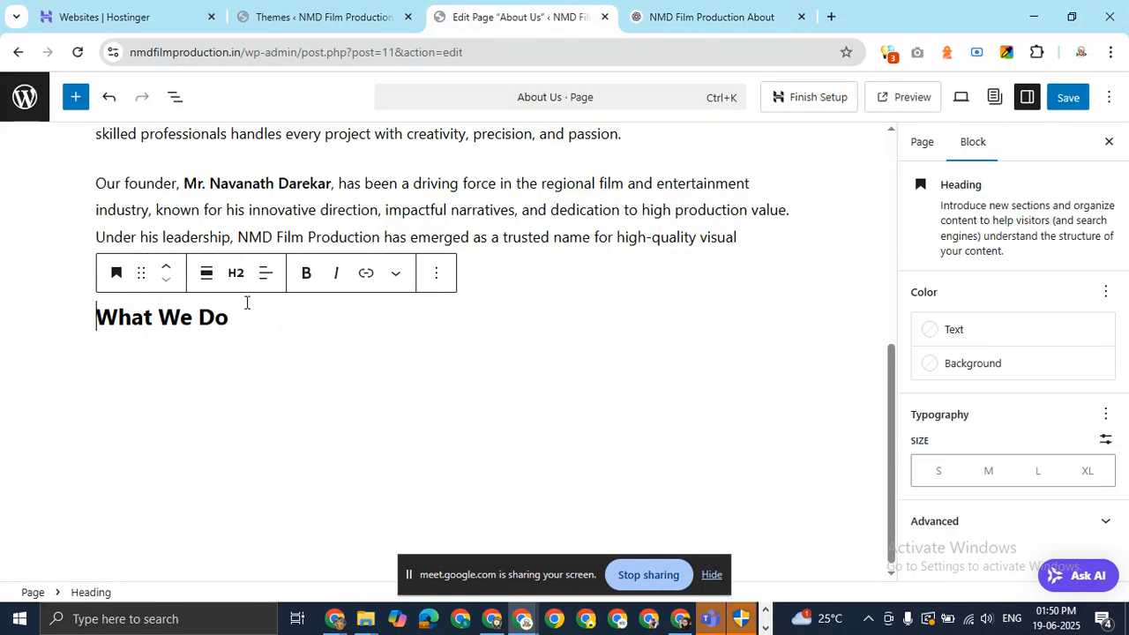
click(235, 275)
click(250, 395)
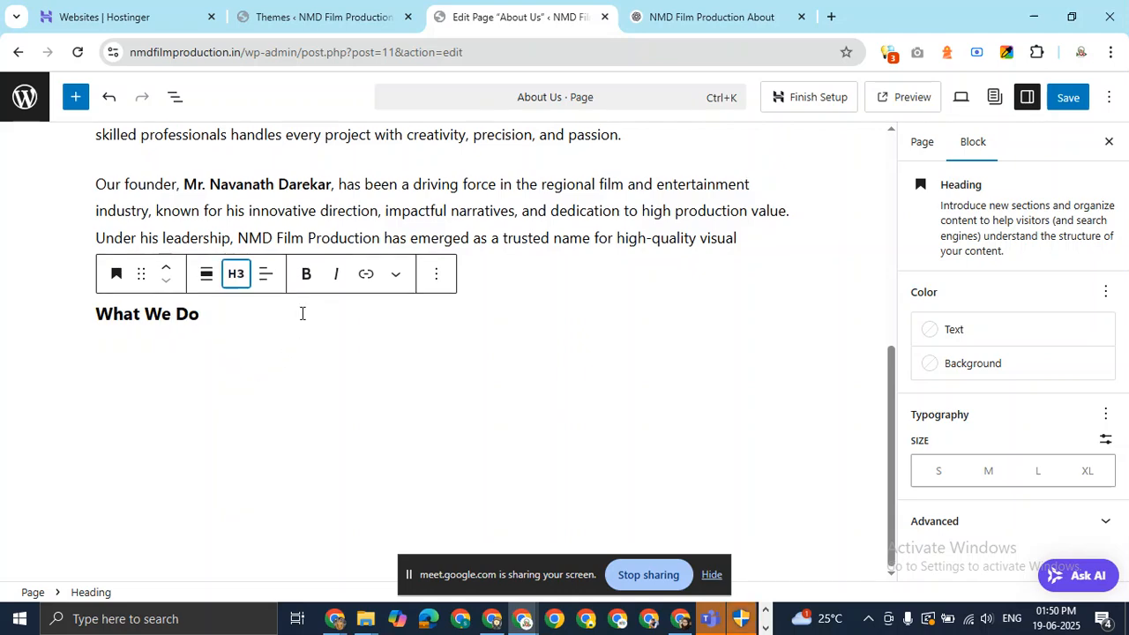
key(Return)
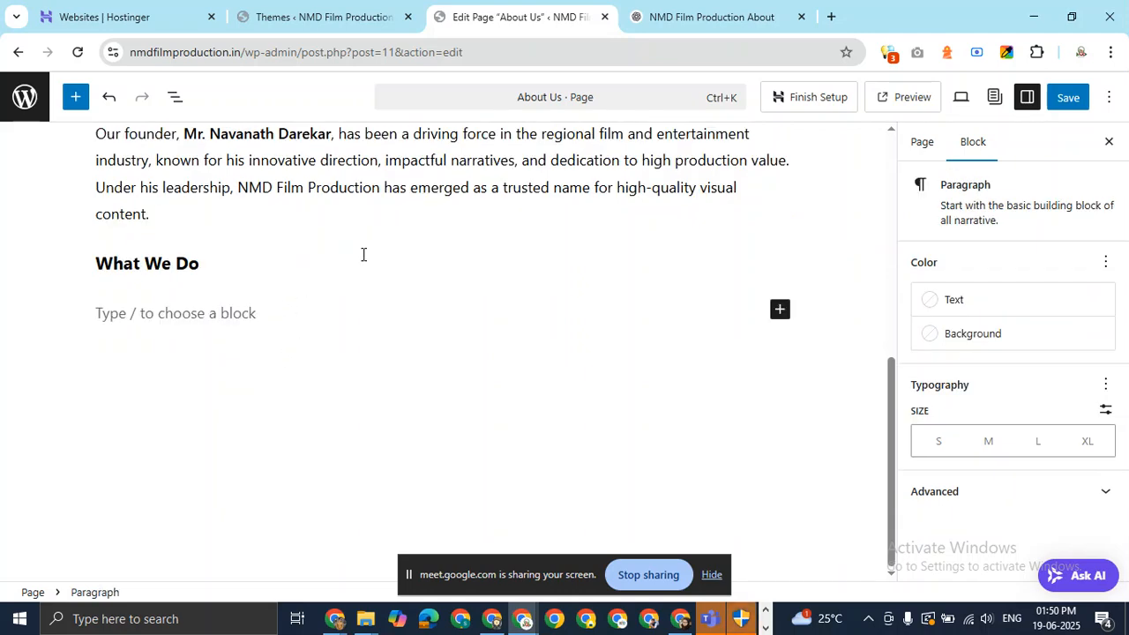
Copy the first two services from ChatGPT's answer and type /colu in the empty paragraph.
click(731, 17)
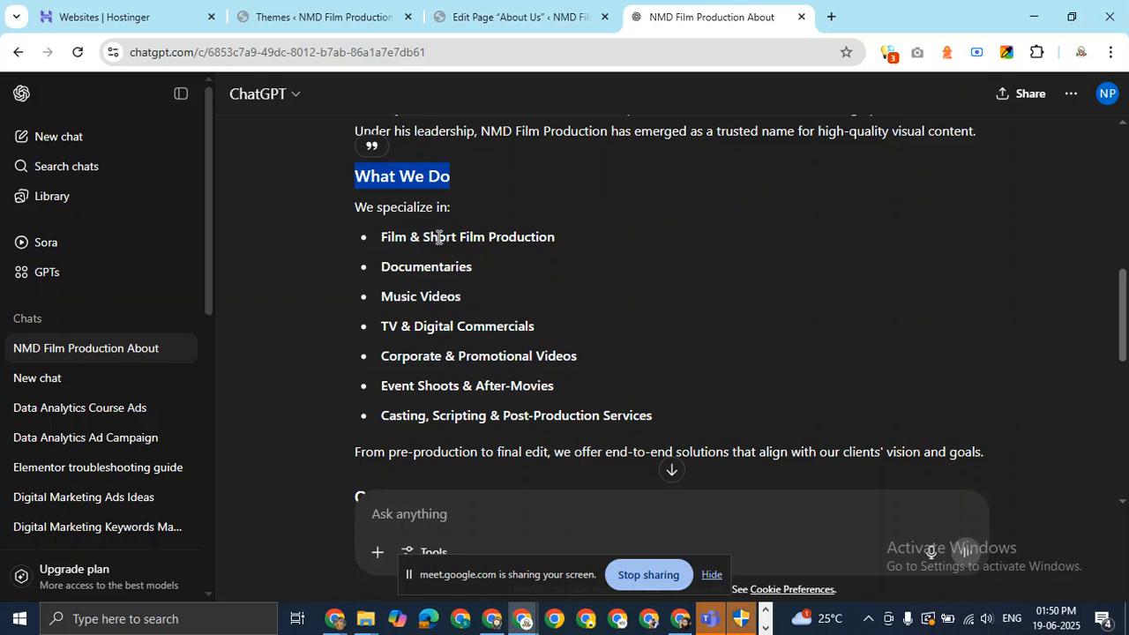
drag(380, 240, 472, 267)
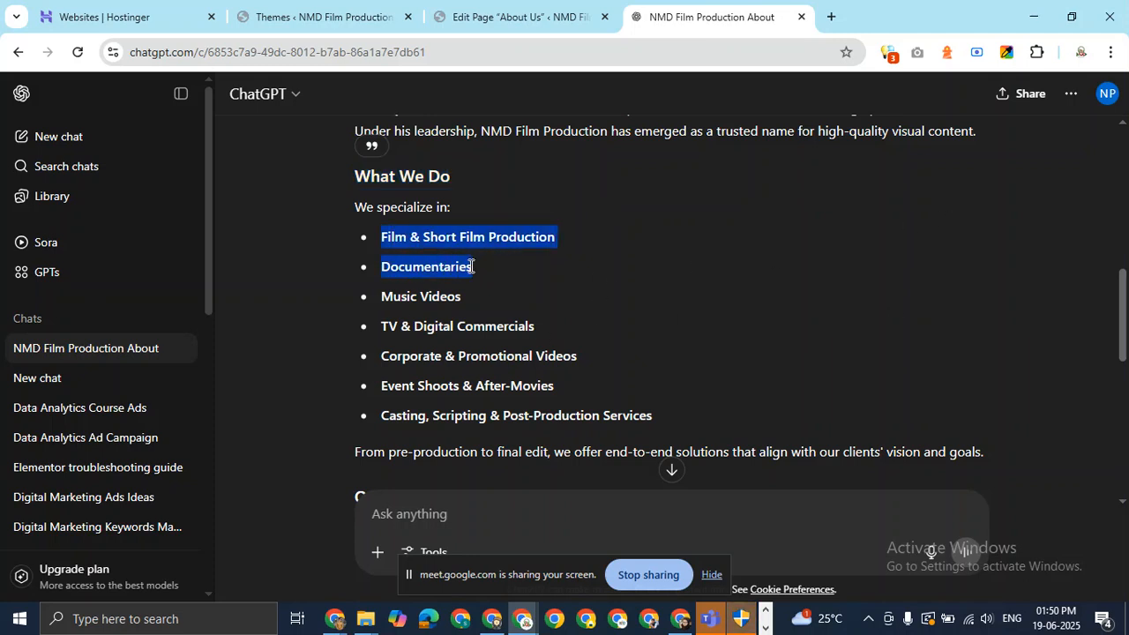
click(535, 26)
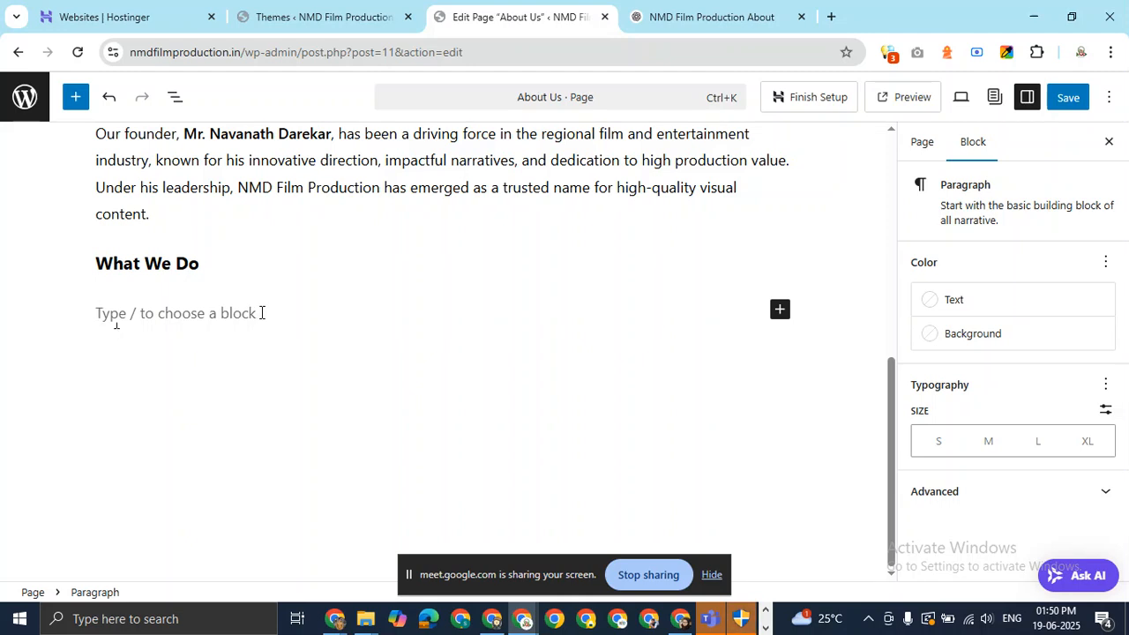
text(/)
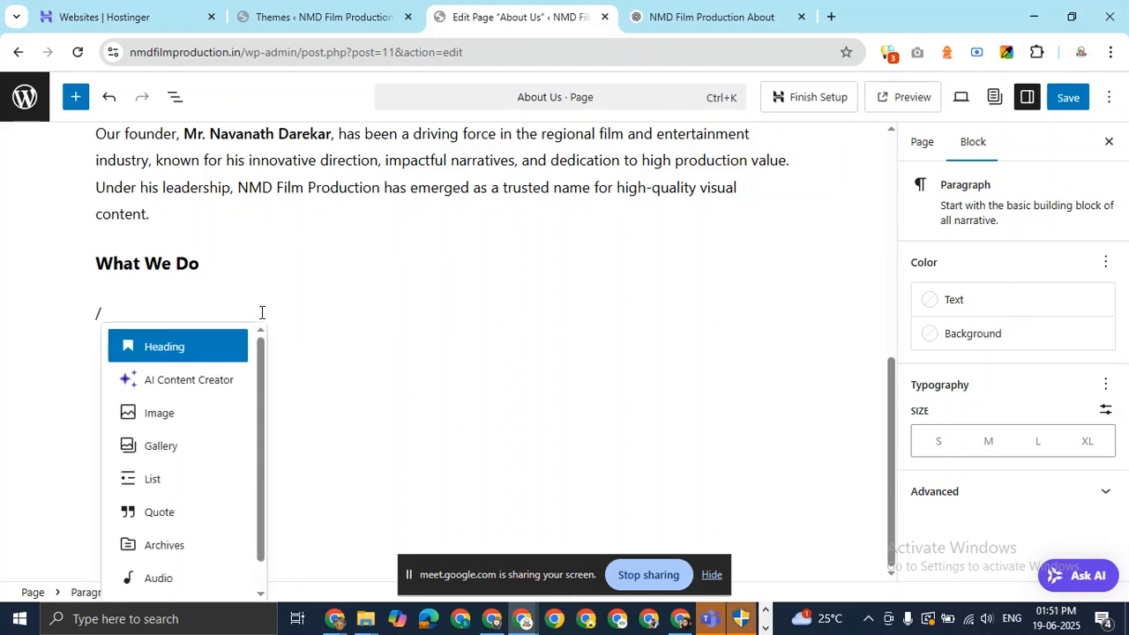
text(co)
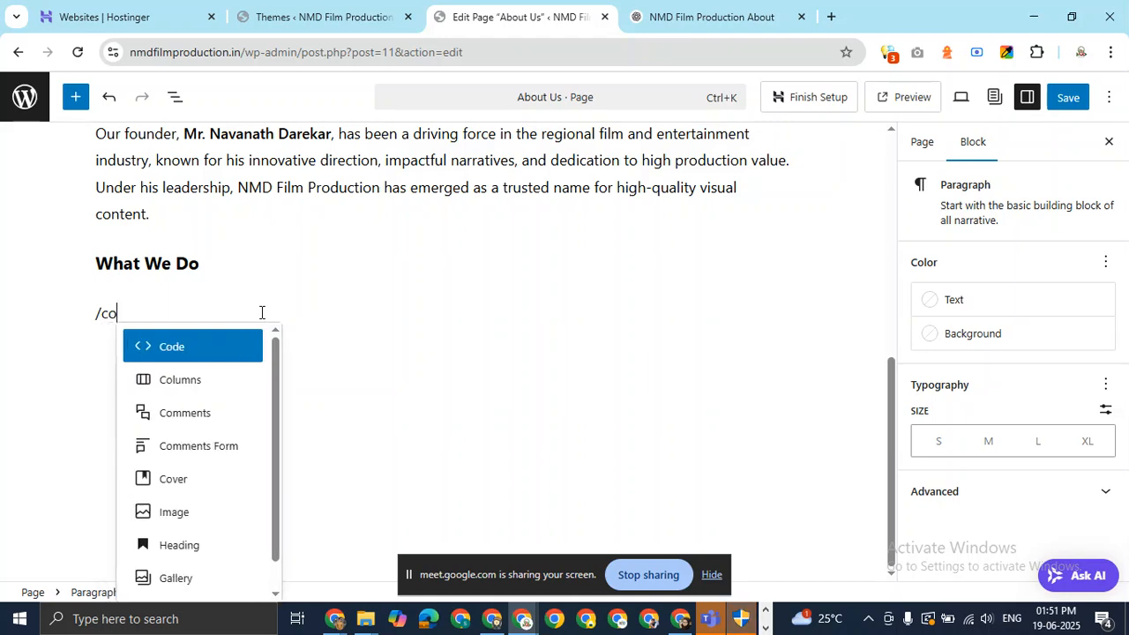
text(lu)
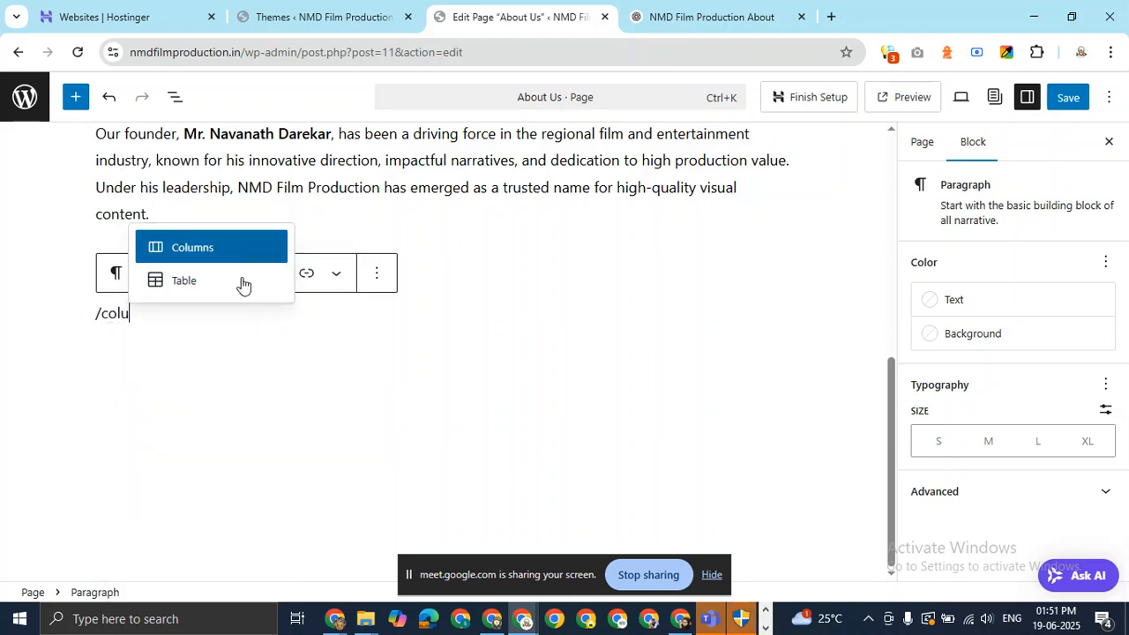
Insert an empty table with 3 columns and 2 rows under What We Do.
click(185, 282)
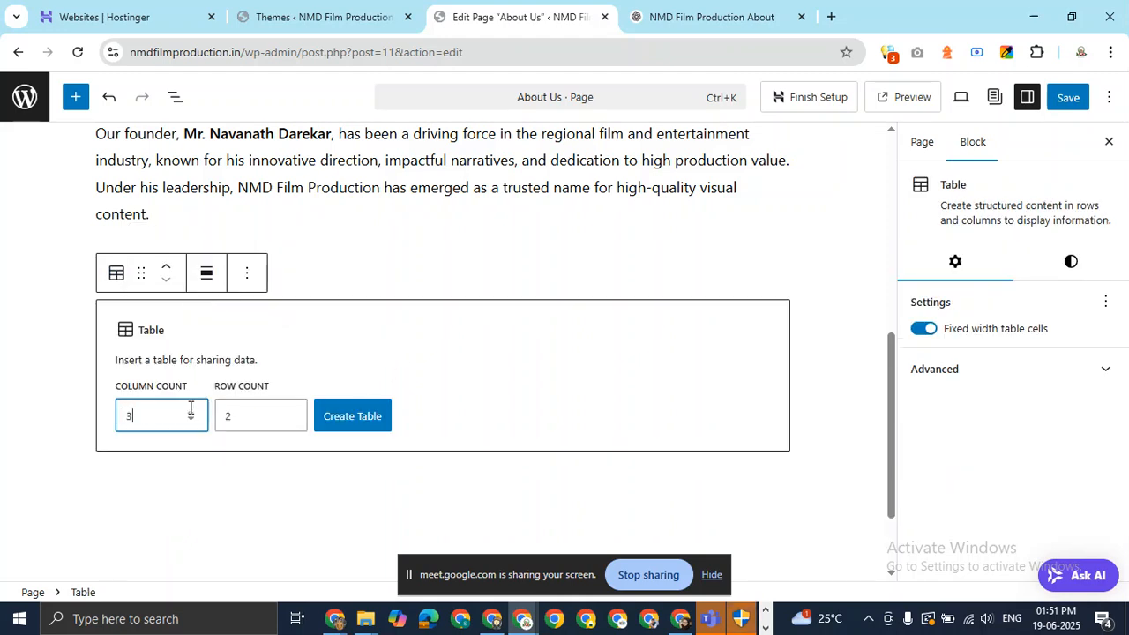
click(360, 416)
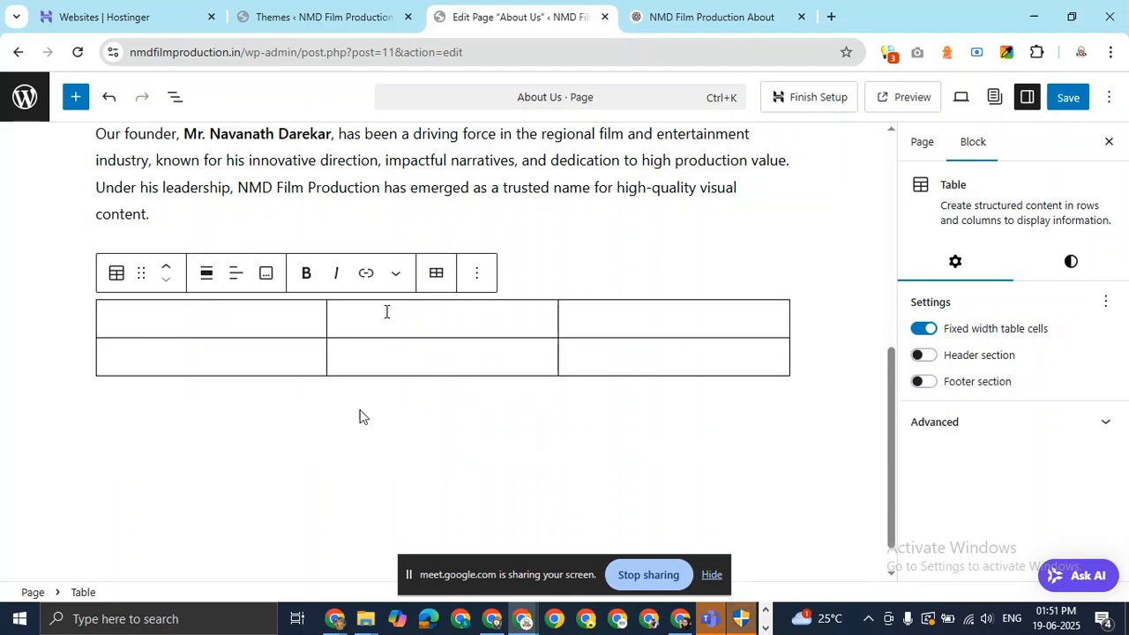
Fill the table with Film & Short Film Production, Documentaries and Music Videos from ChatGPT.
click(711, 17)
click(515, 246)
drag(558, 236, 382, 236)
key(ctrl+c)
click(522, 17)
key(ctrl+v)
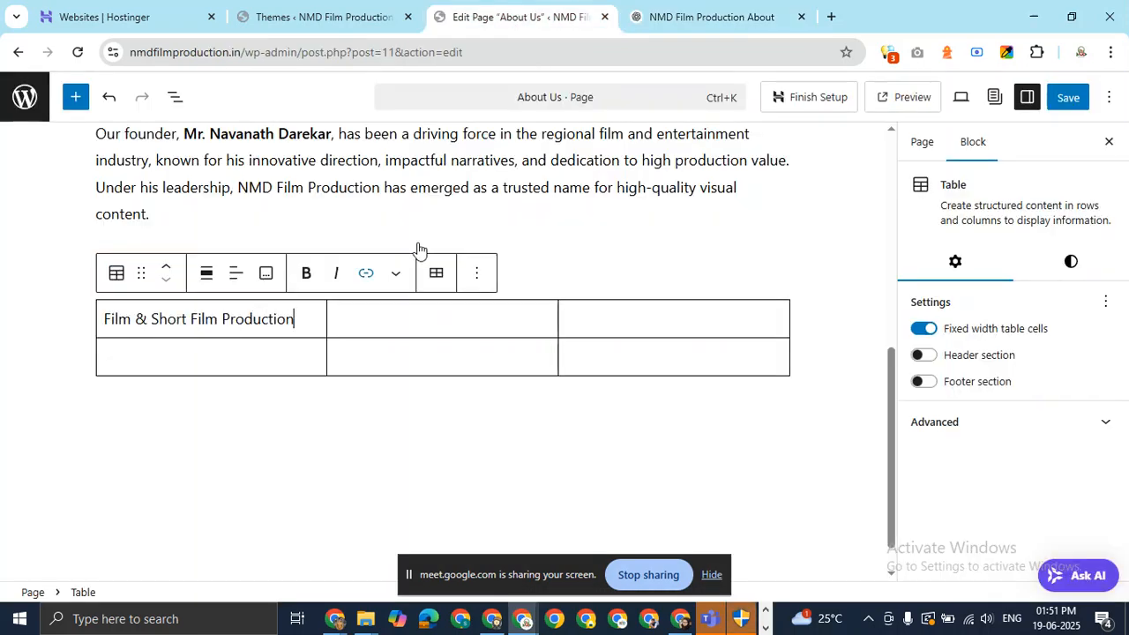
click(696, 17)
click(463, 269)
drag(463, 269, 380, 266)
key(ctrl+c)
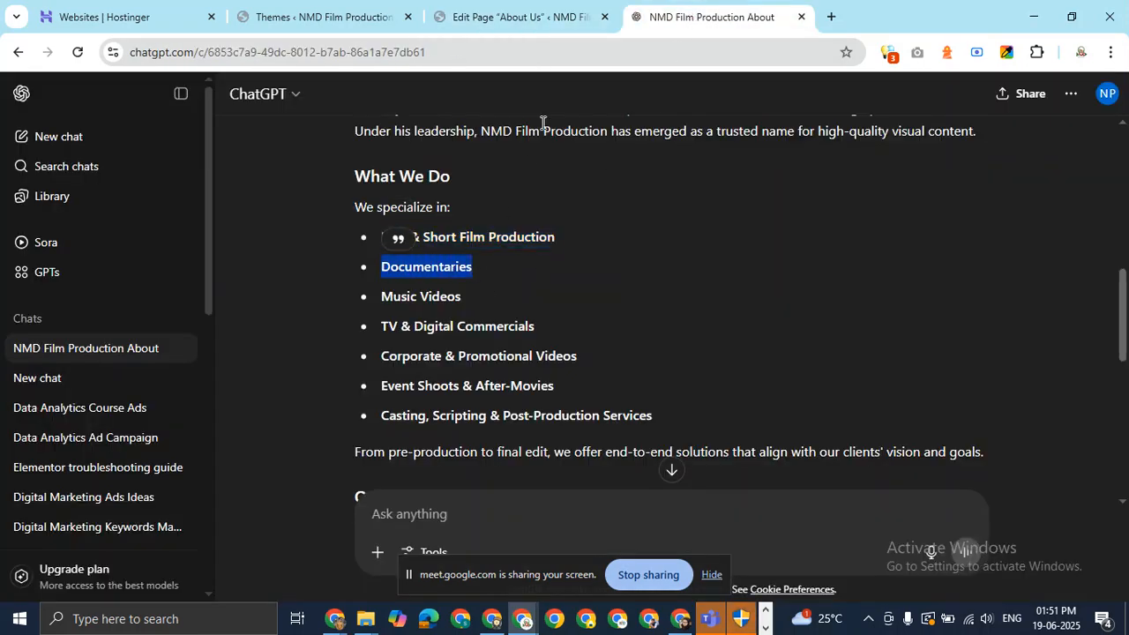
click(561, 16)
click(240, 362)
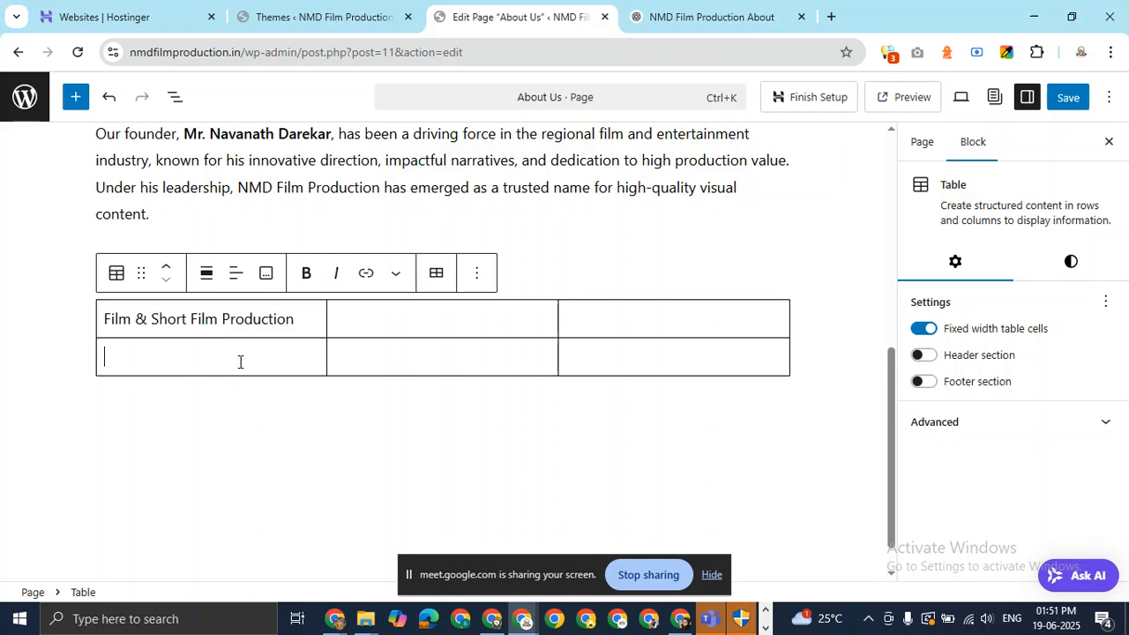
key(ctrl+v)
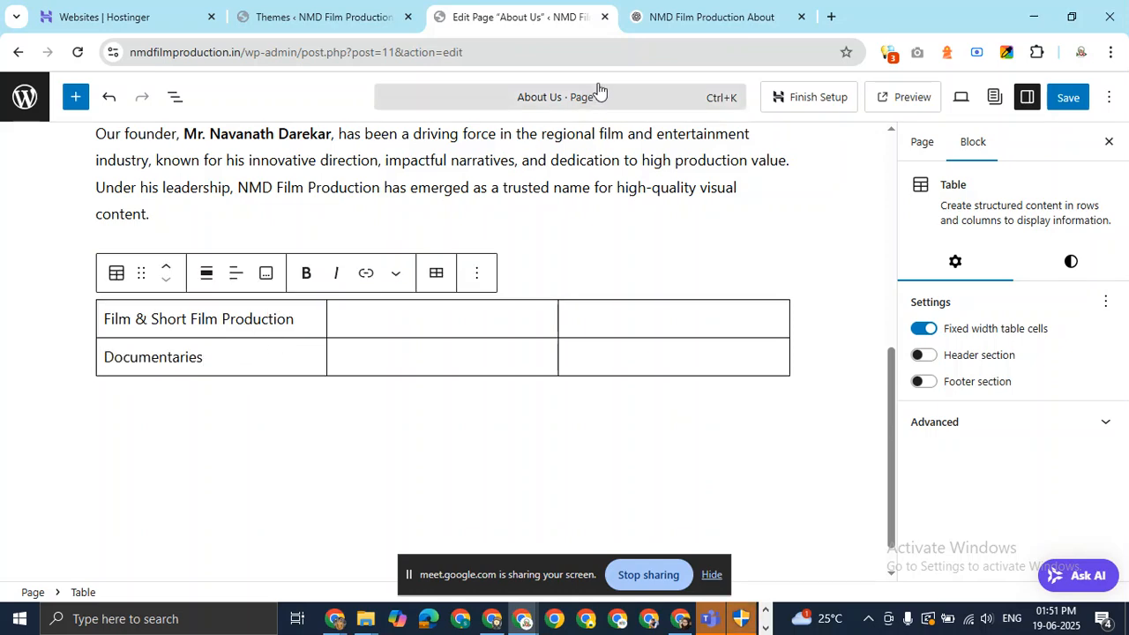
click(697, 16)
drag(464, 300, 380, 297)
key(ctrl+c)
click(546, 19)
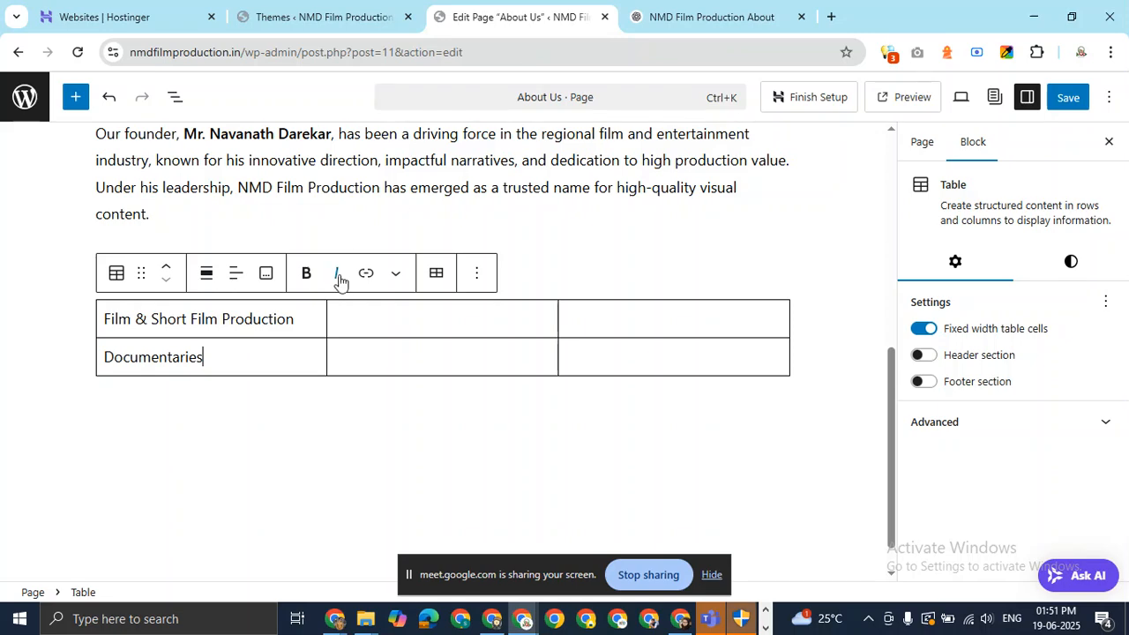
click(380, 309)
key(ctrl+v)
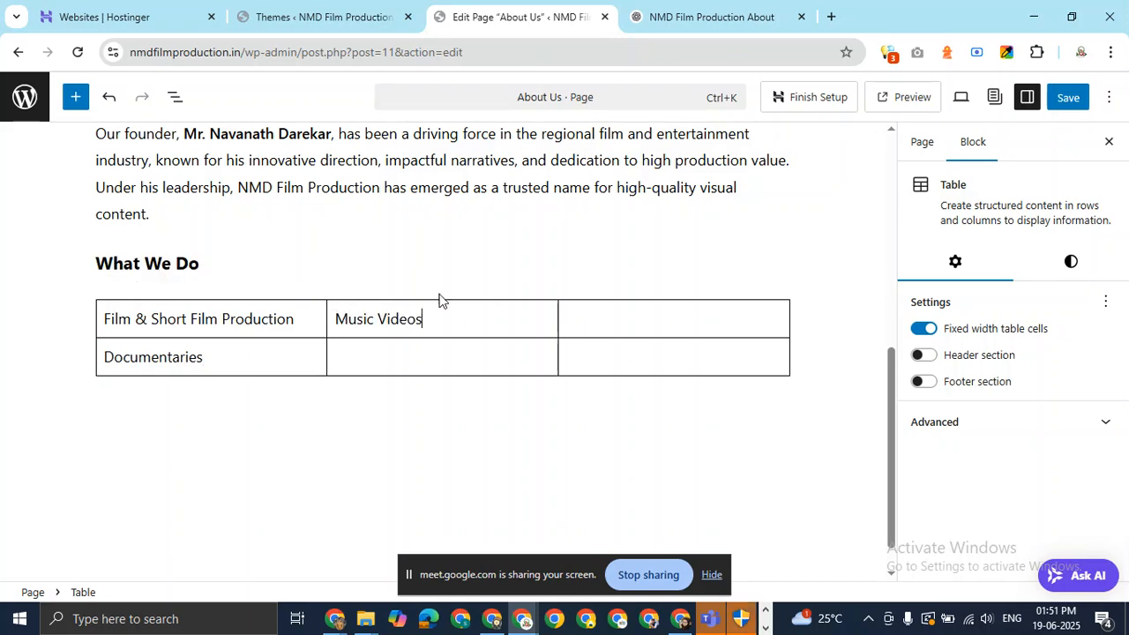
Add TV & Digital Commercials, Corporate & Promotional Videos and Event Shoots & After-Movies to the table.
click(684, 18)
drag(537, 329, 369, 337)
key(ctrl+c)
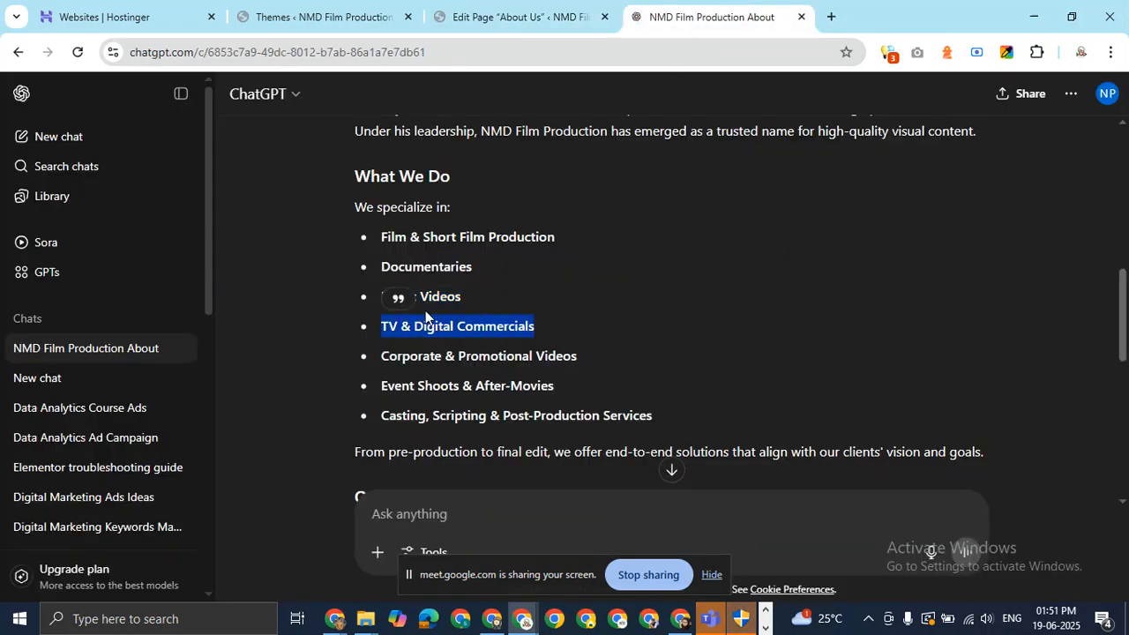
click(556, 20)
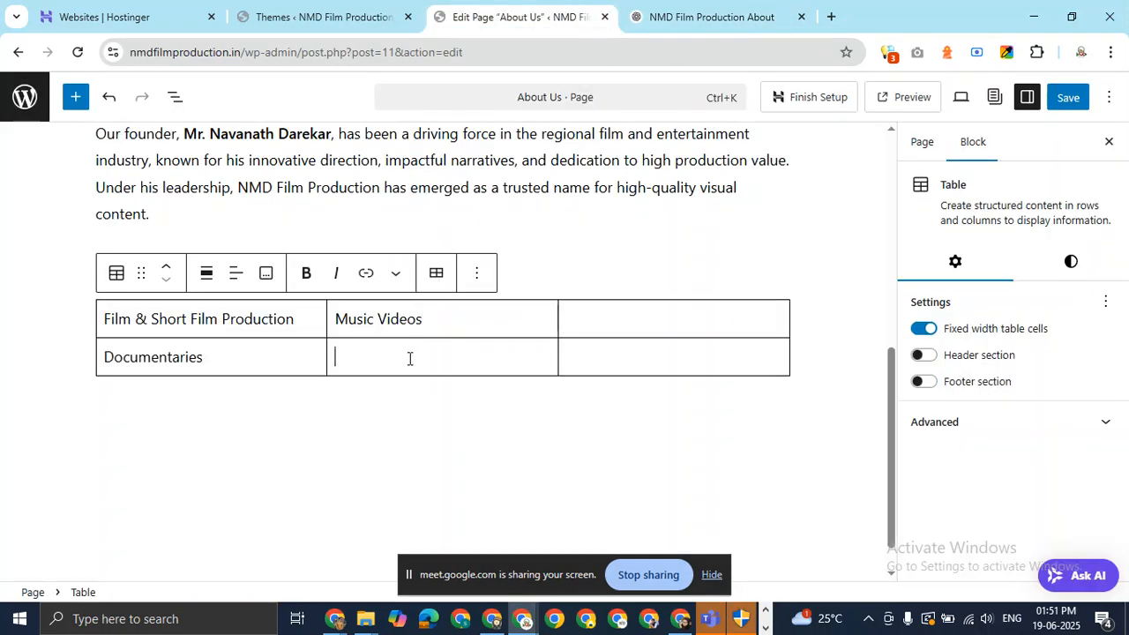
key(ctrl+v)
click(711, 25)
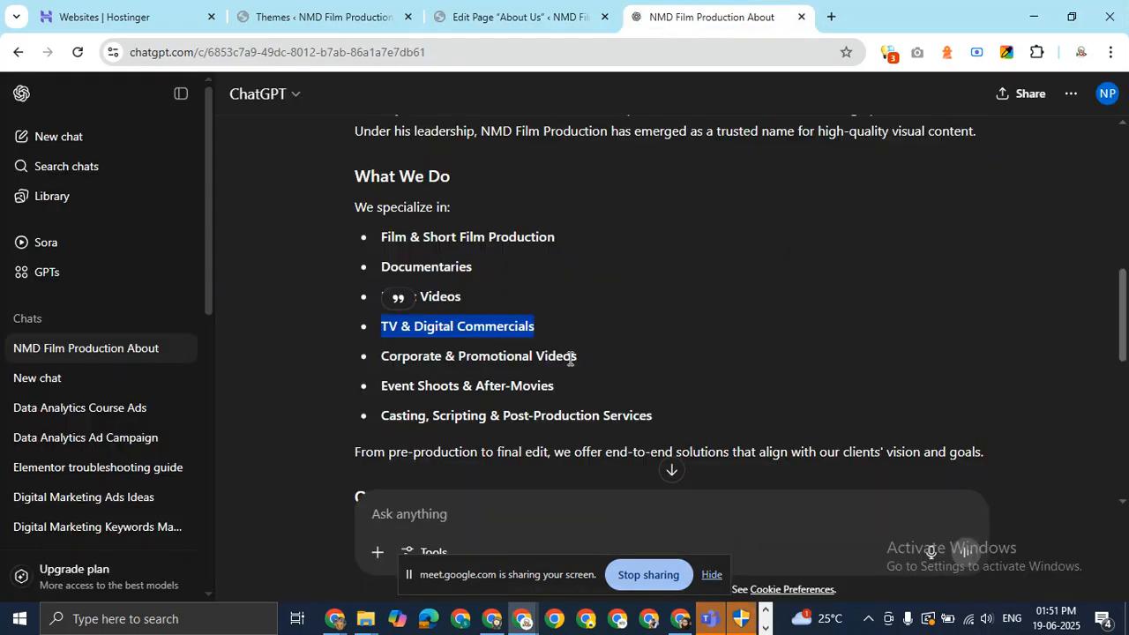
drag(584, 362, 383, 369)
key(ctrl+c)
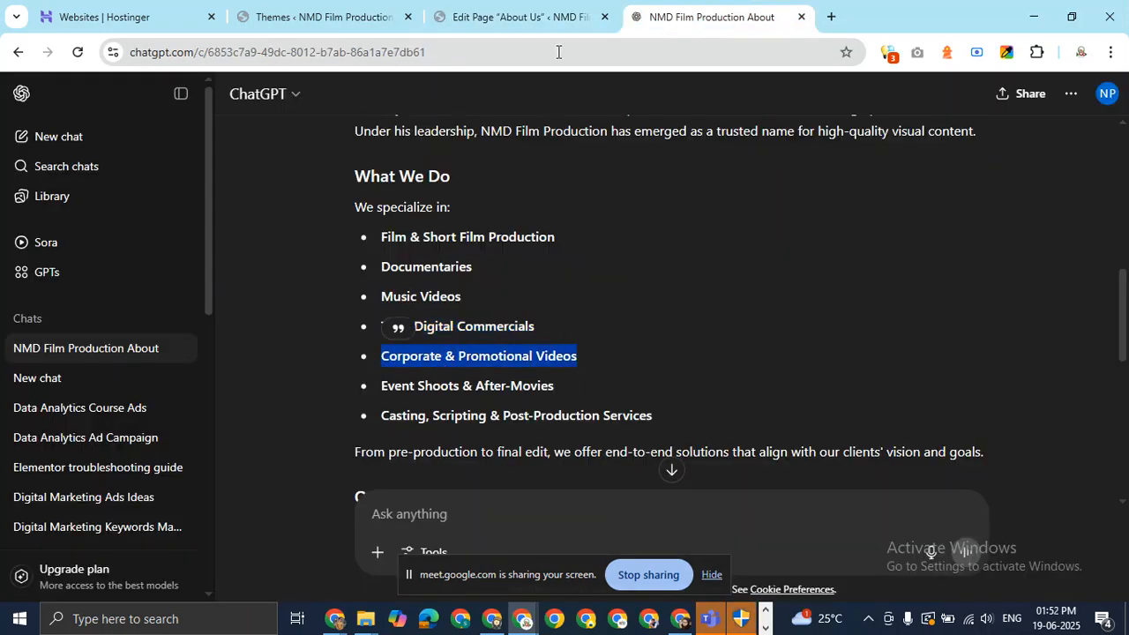
click(556, 20)
click(574, 317)
key(ctrl+v)
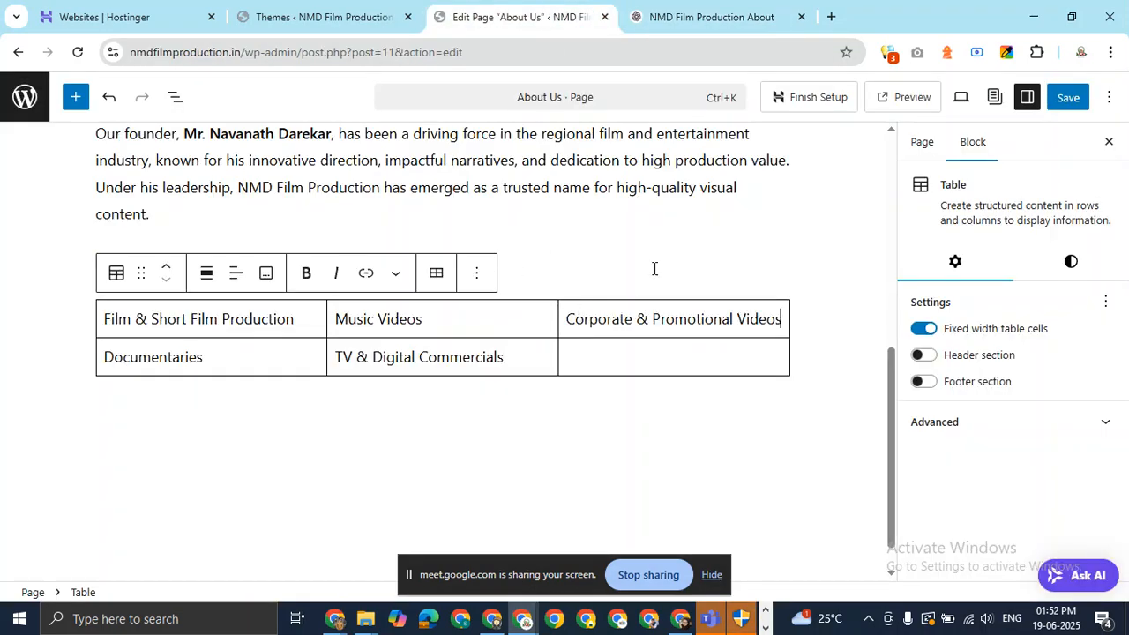
click(688, 20)
drag(561, 388, 379, 393)
key(ctrl+c)
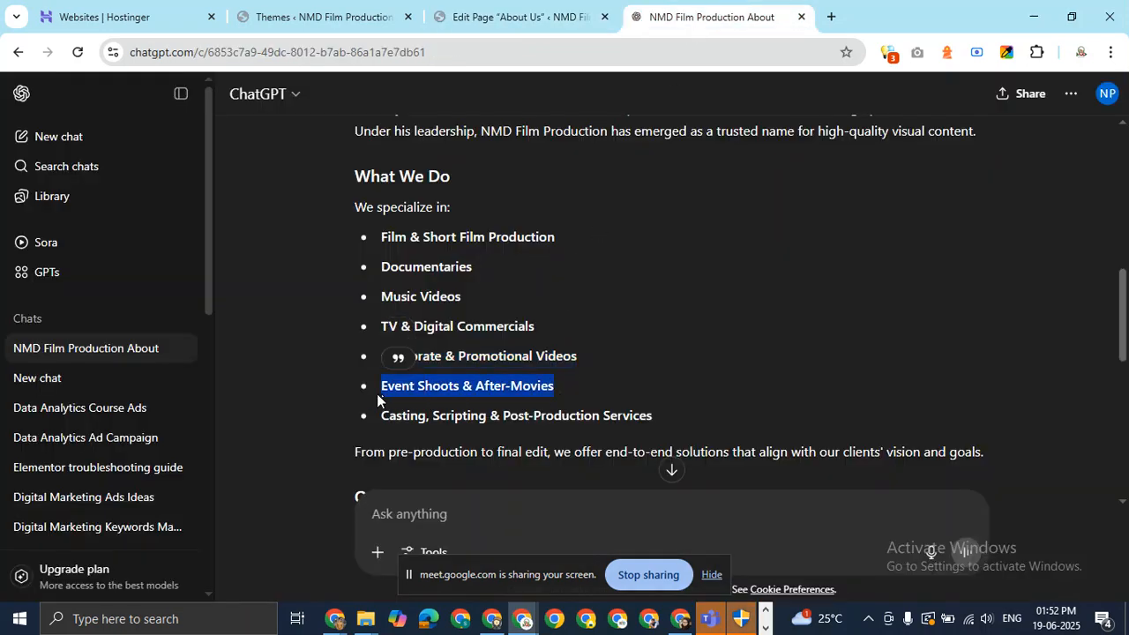
click(487, 17)
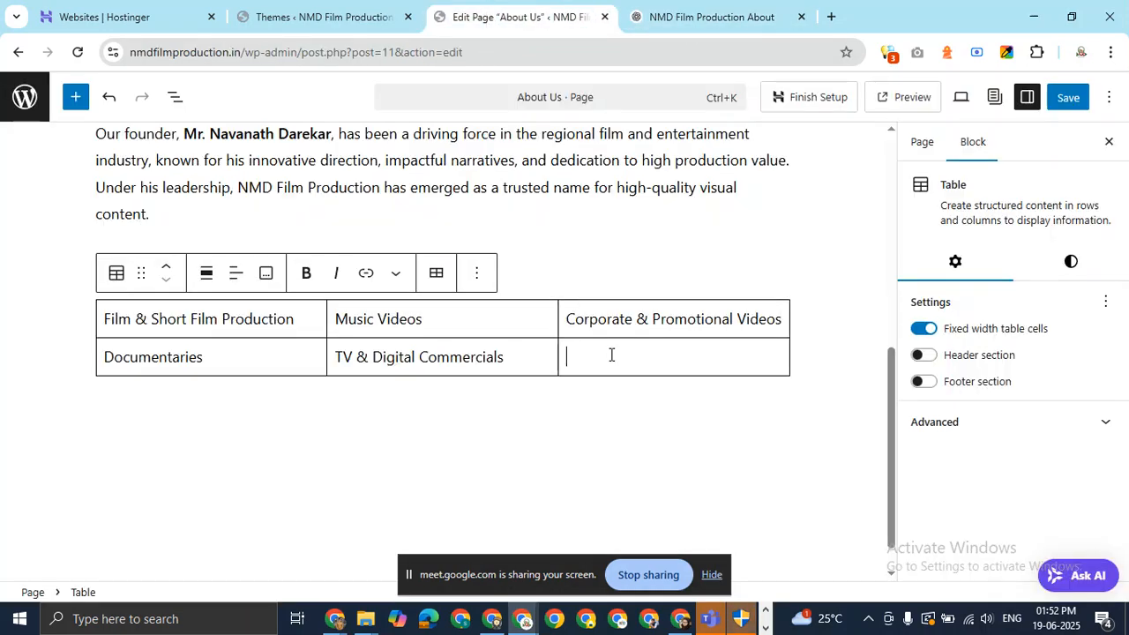
key(ctrl+v)
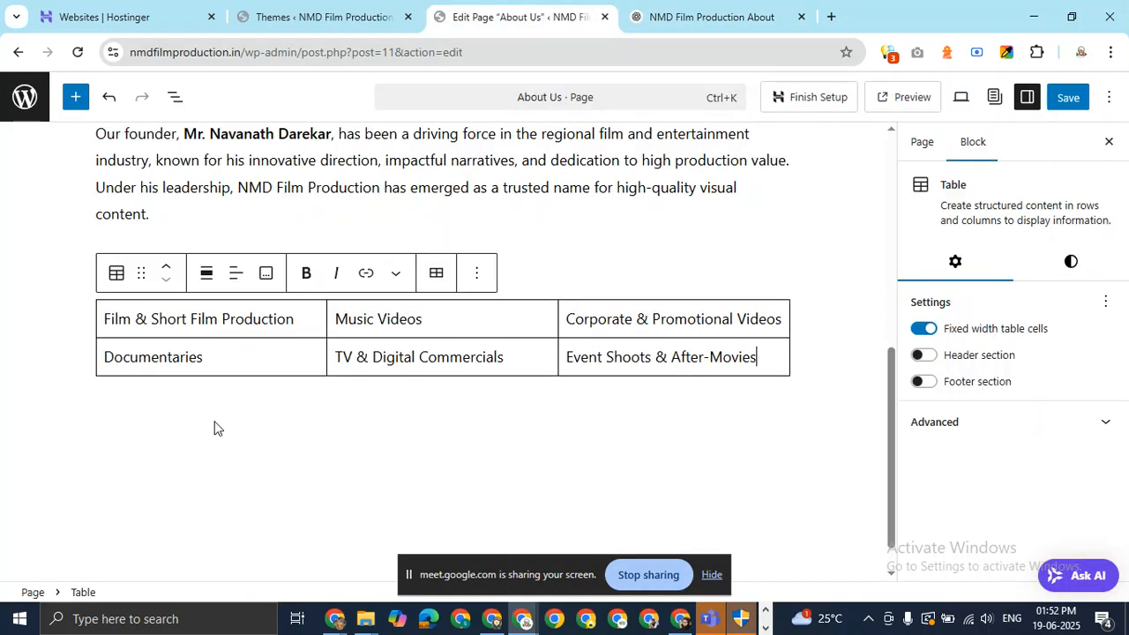
Paste the 'From pre-production' closing sentence below the table, then select 'Our Vision' in the draft.
click(214, 427)
click(673, 9)
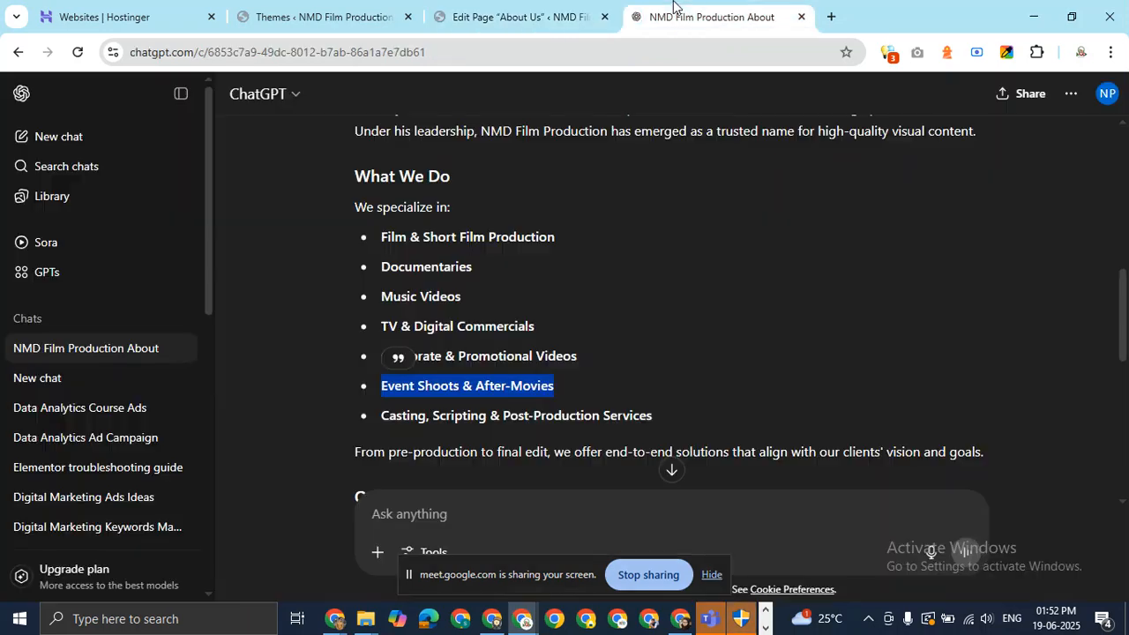
scroll(592, 292, down, 4)
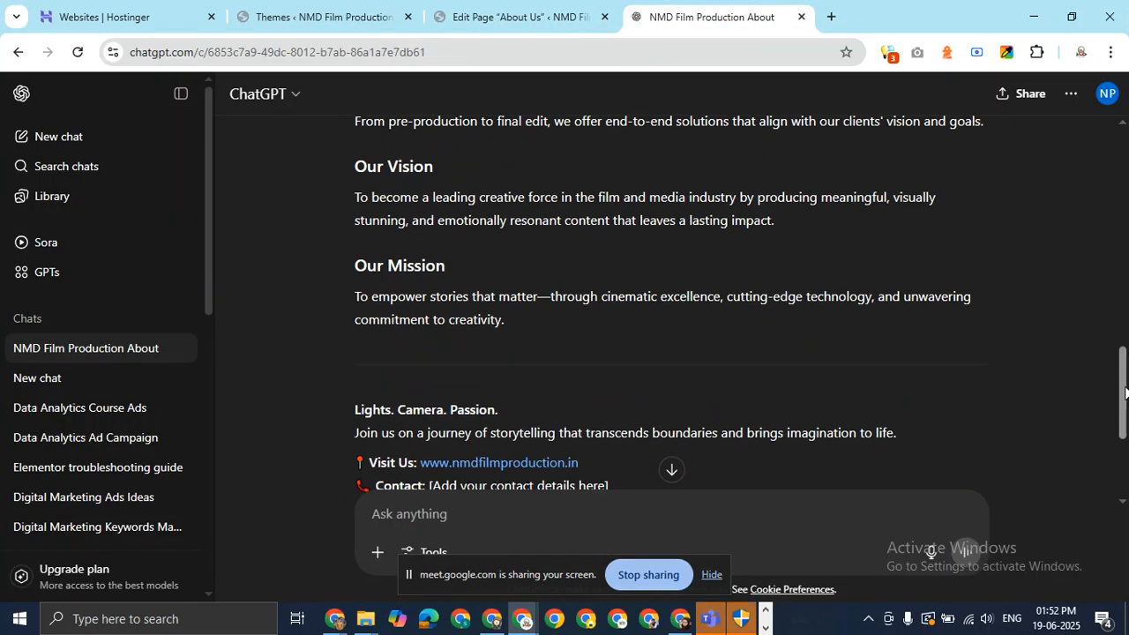
scroll(1125, 393, up, 2)
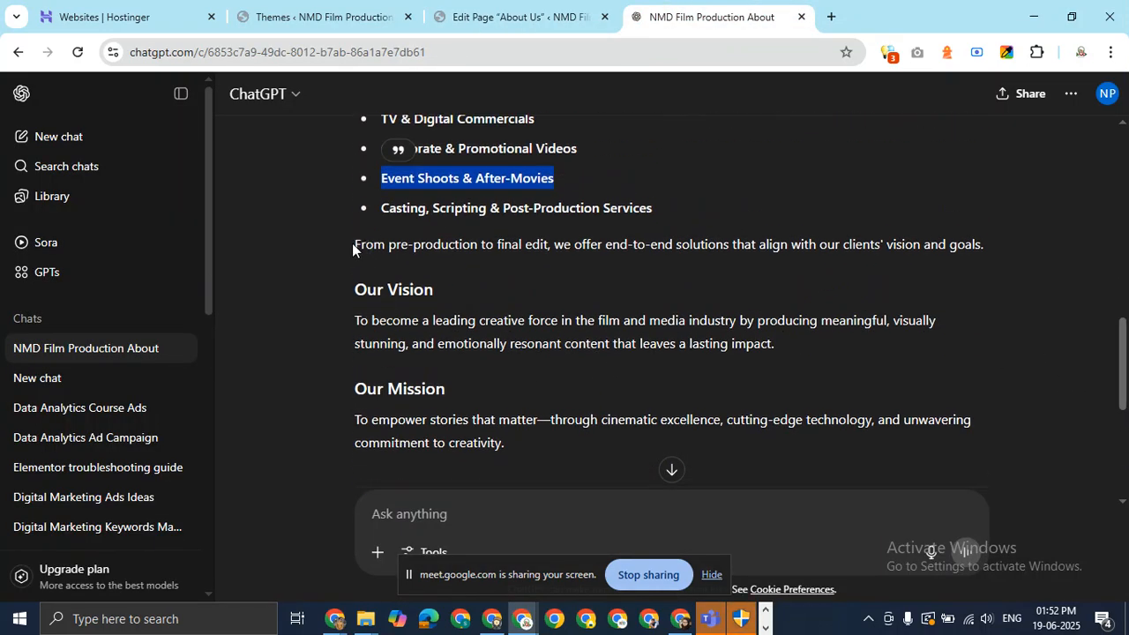
drag(352, 242, 982, 238)
key(ctrl+c)
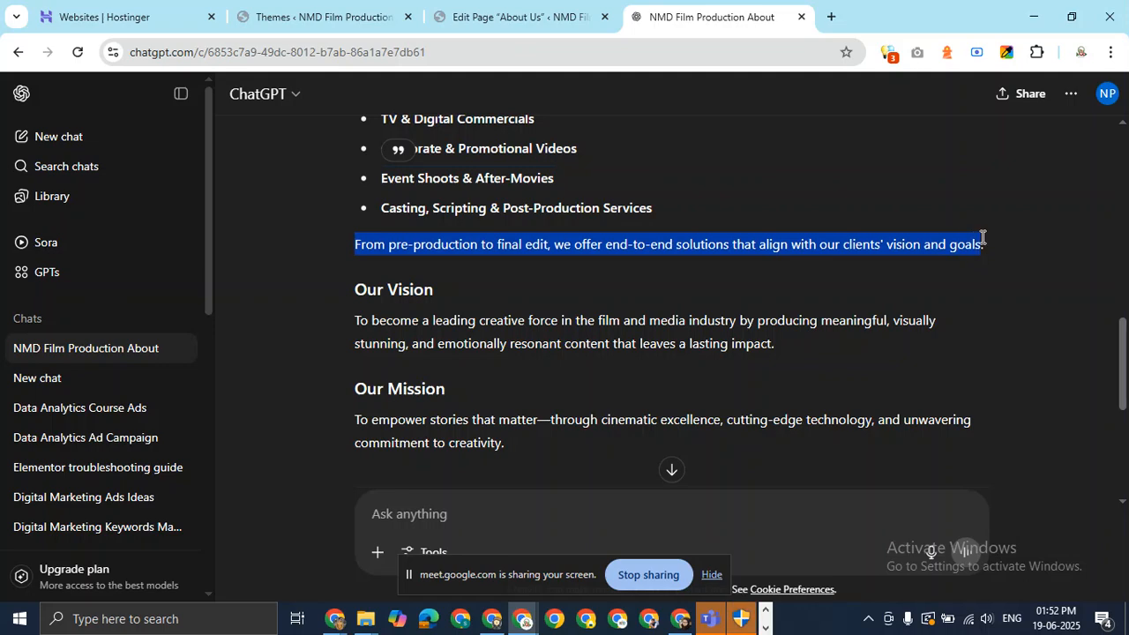
click(530, 17)
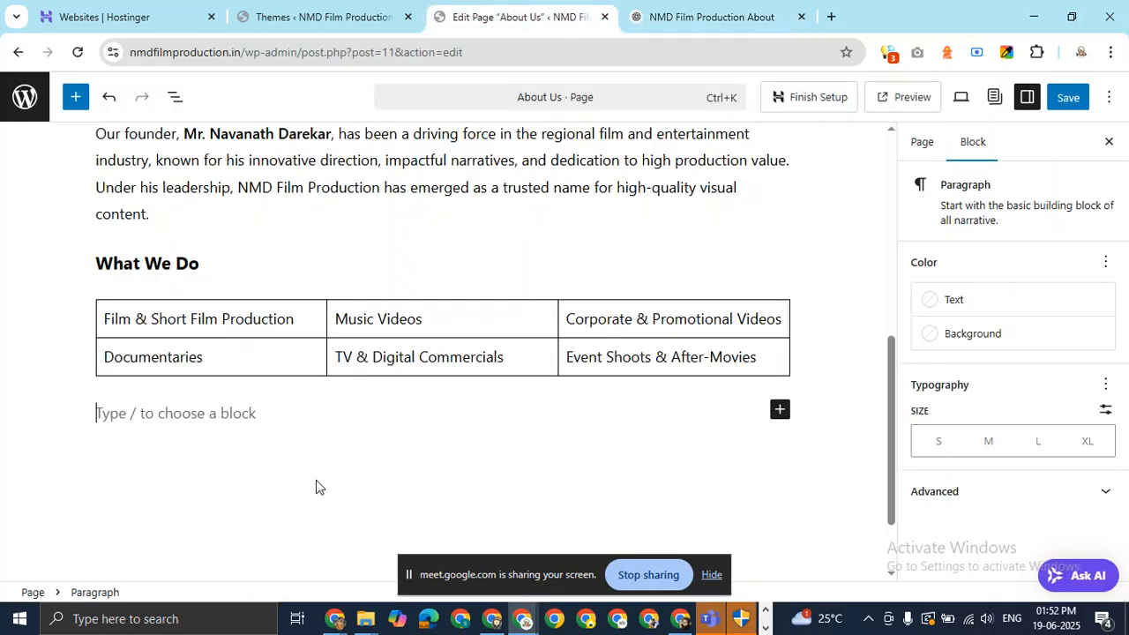
key(ctrl+v)
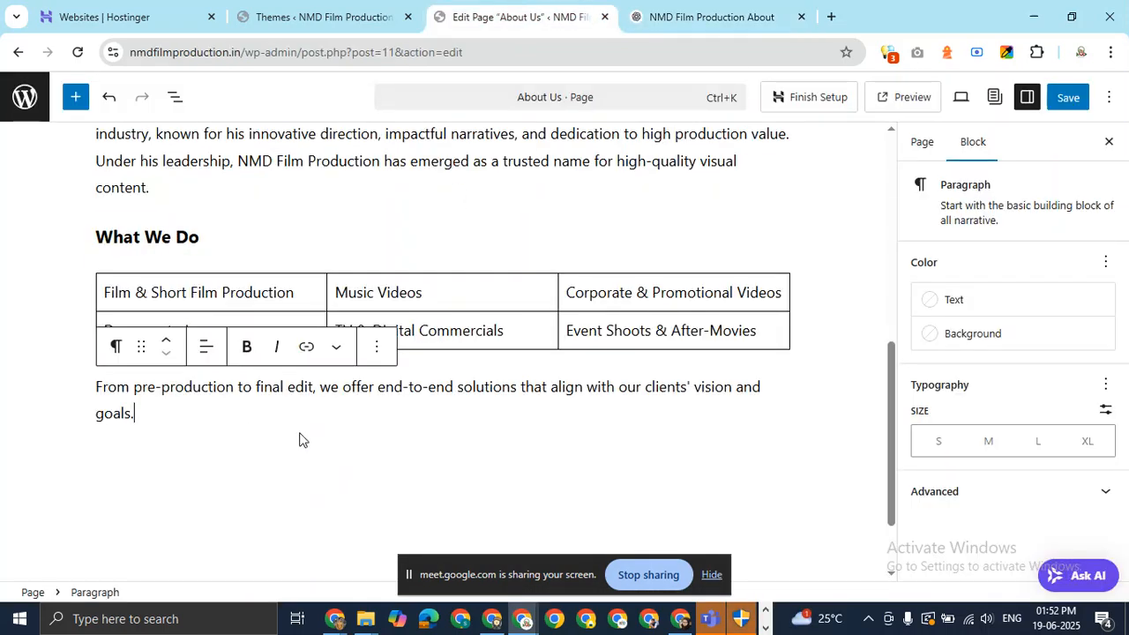
key(Return)
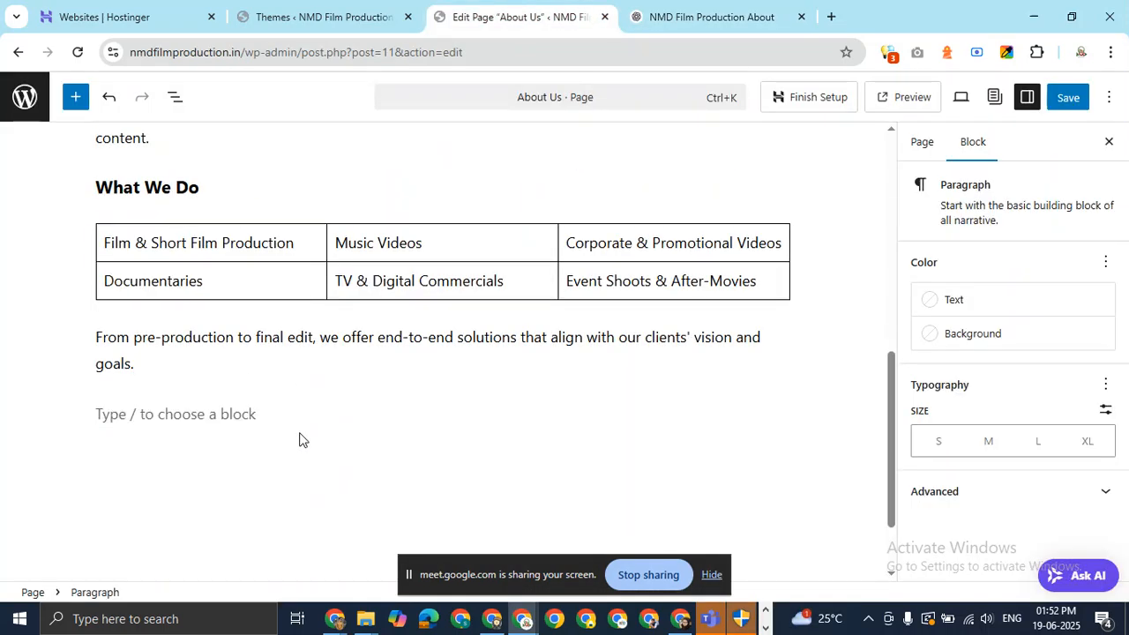
click(675, 17)
drag(443, 291, 348, 288)
key(ctrl+c)
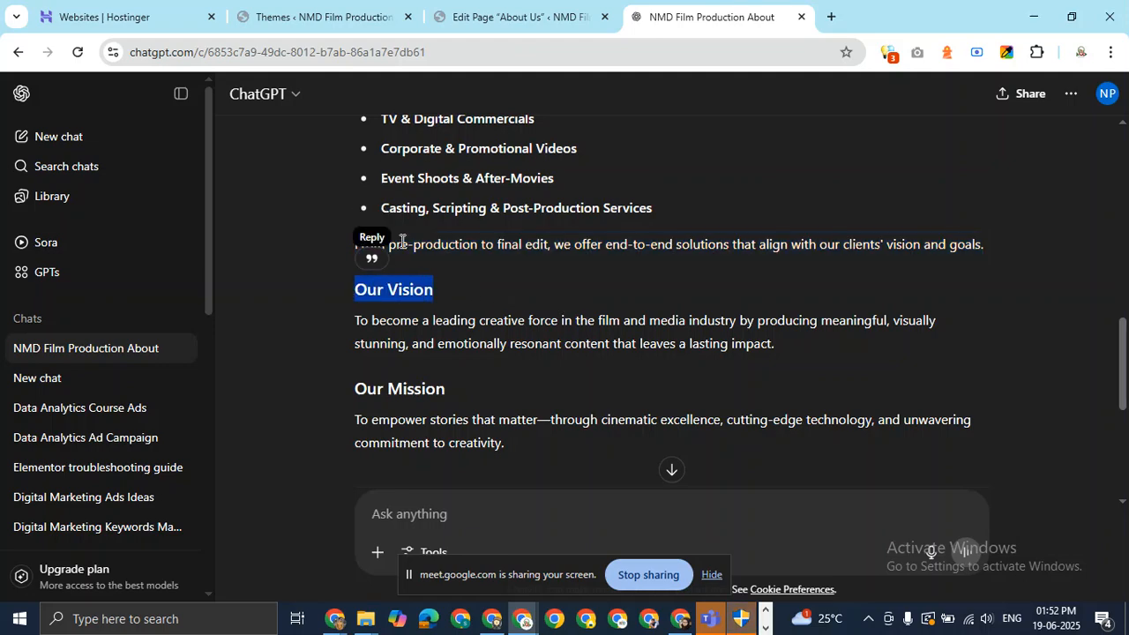
Paste 'Our Vision' and turn it into a level-3 heading.
click(498, 17)
key(ctrl+v)
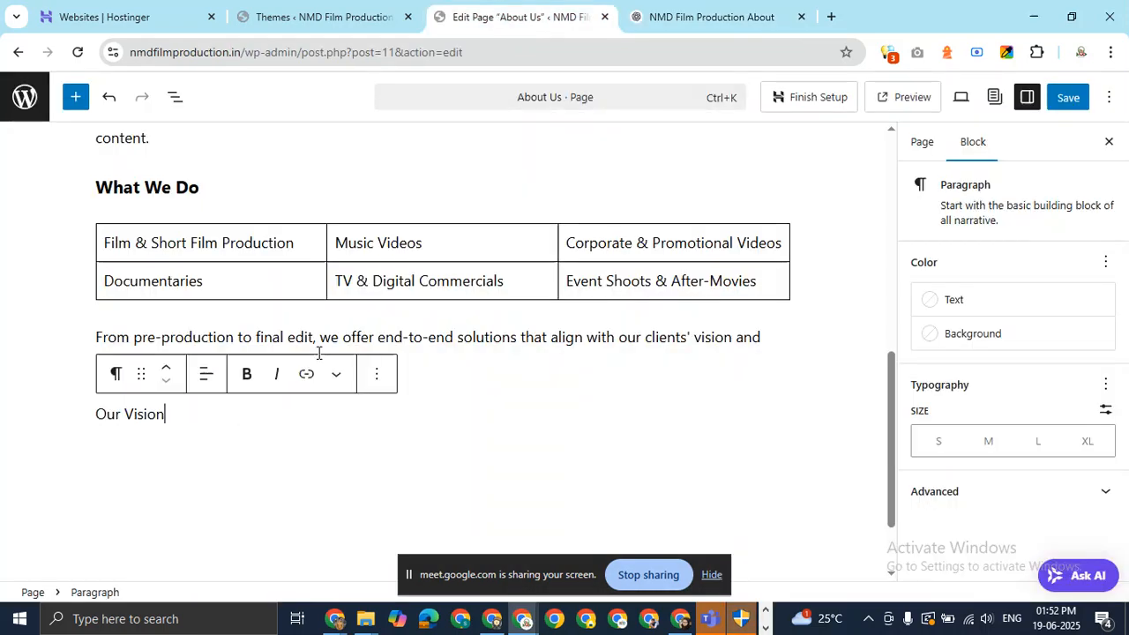
click(115, 375)
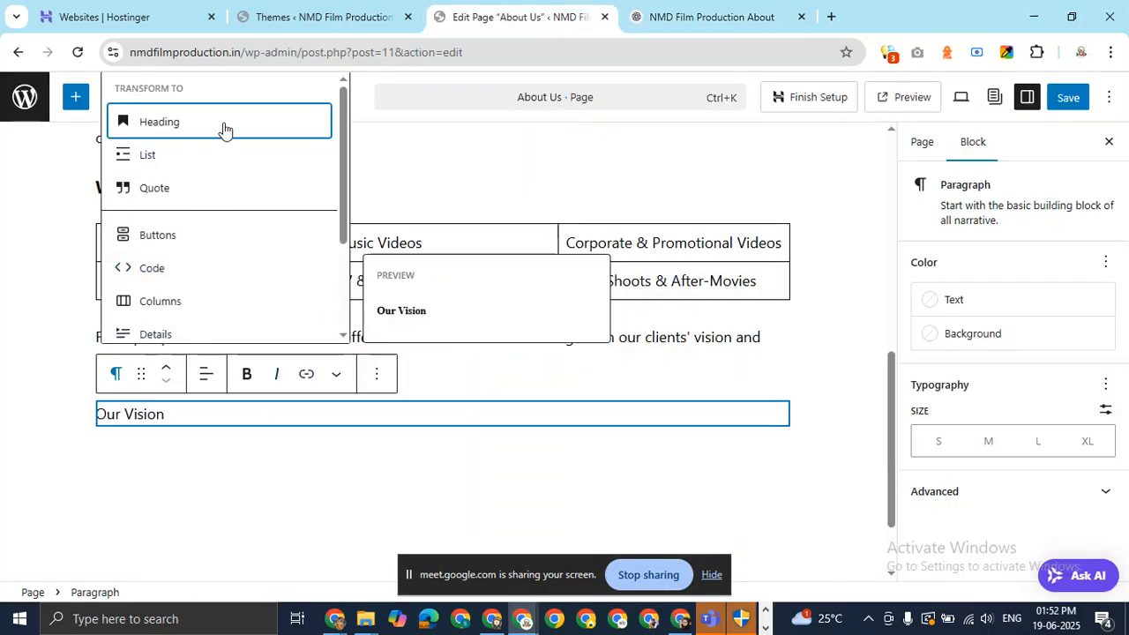
click(223, 126)
click(236, 374)
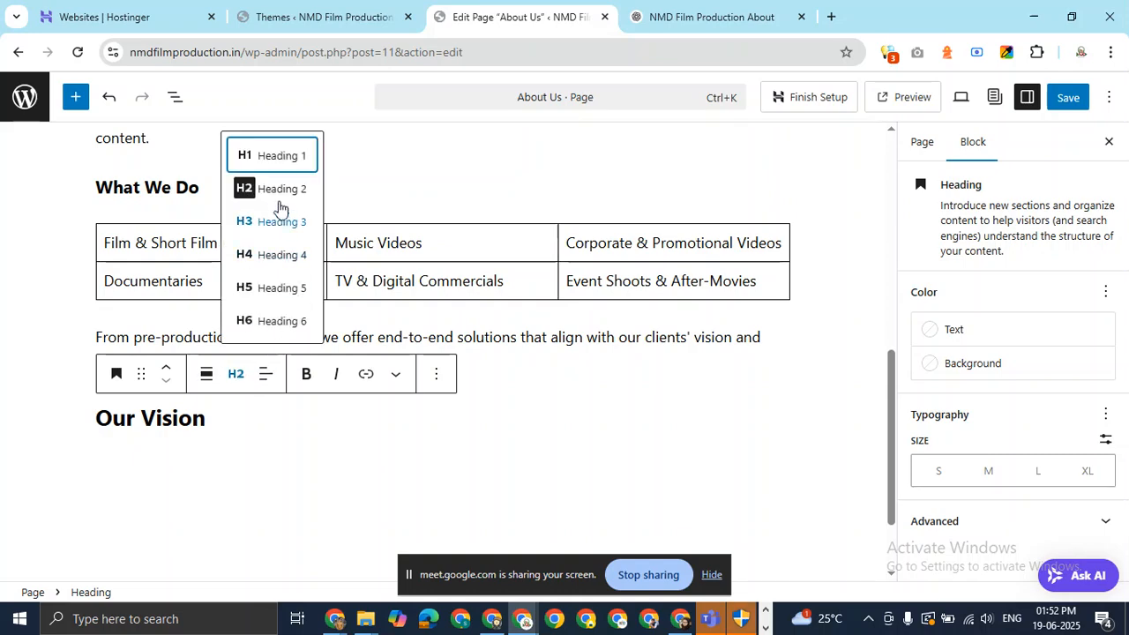
click(276, 222)
Copy the vision statement from the ChatGPT draft and paste it as a paragraph under Our Vision.
click(714, 19)
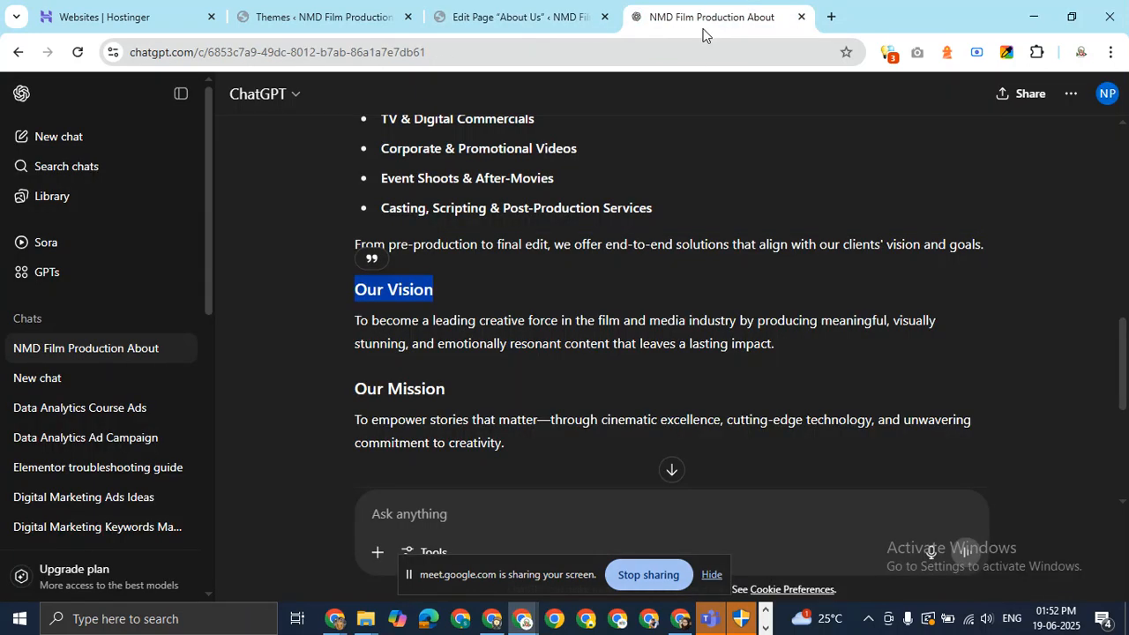
click(356, 323)
drag(358, 323, 782, 335)
key(ctrl+c)
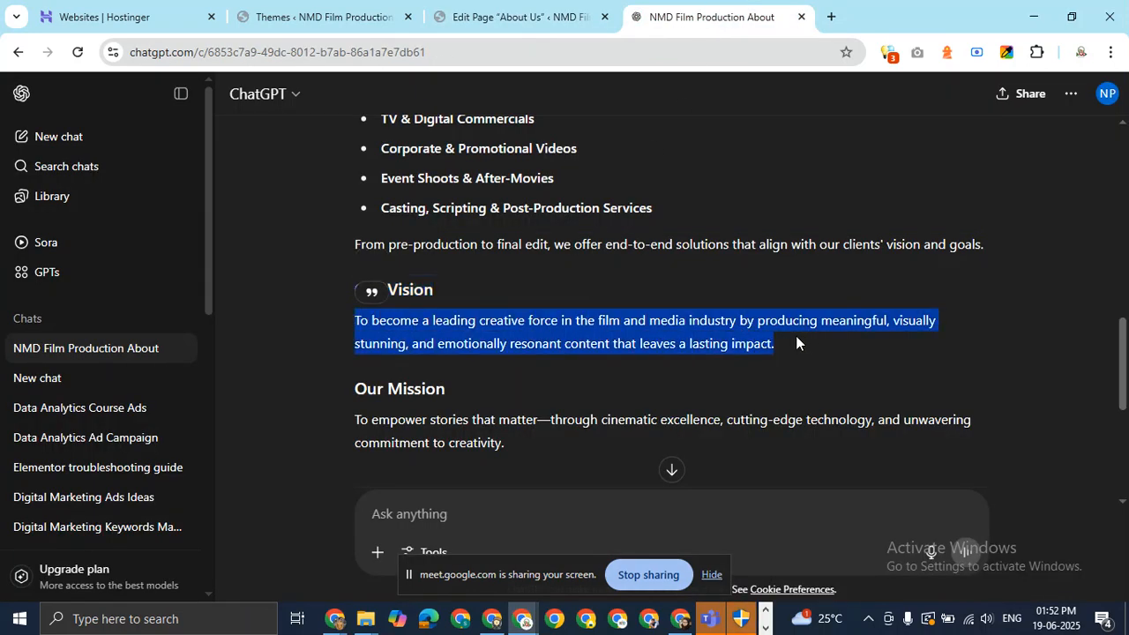
click(534, 17)
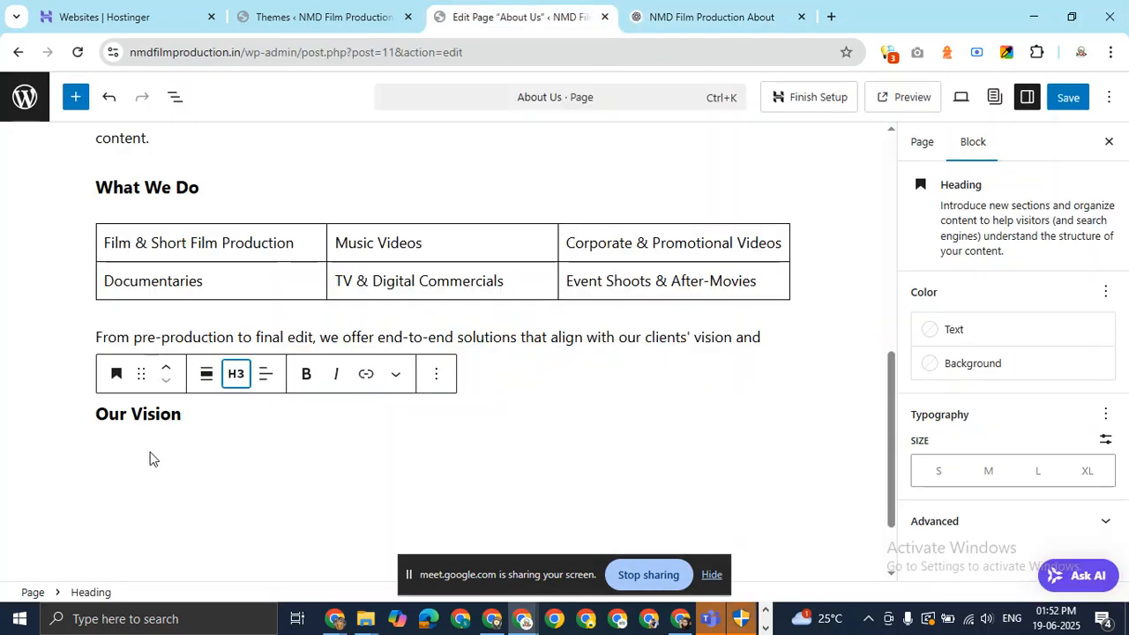
click(209, 417)
key(Return)
key(ctrl+v)
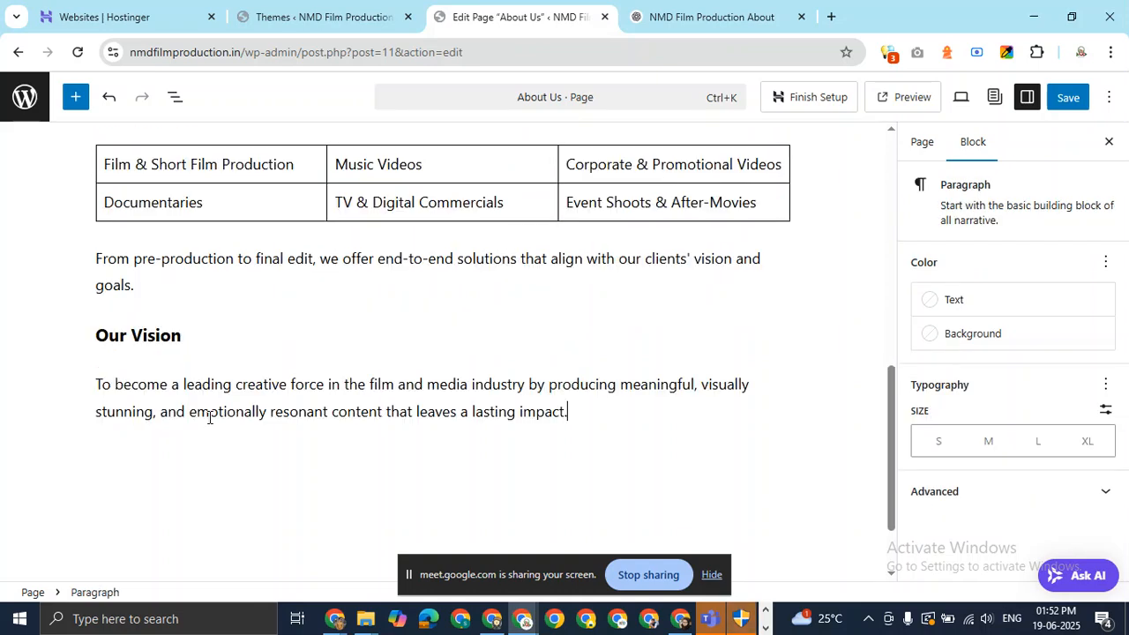
key(Return)
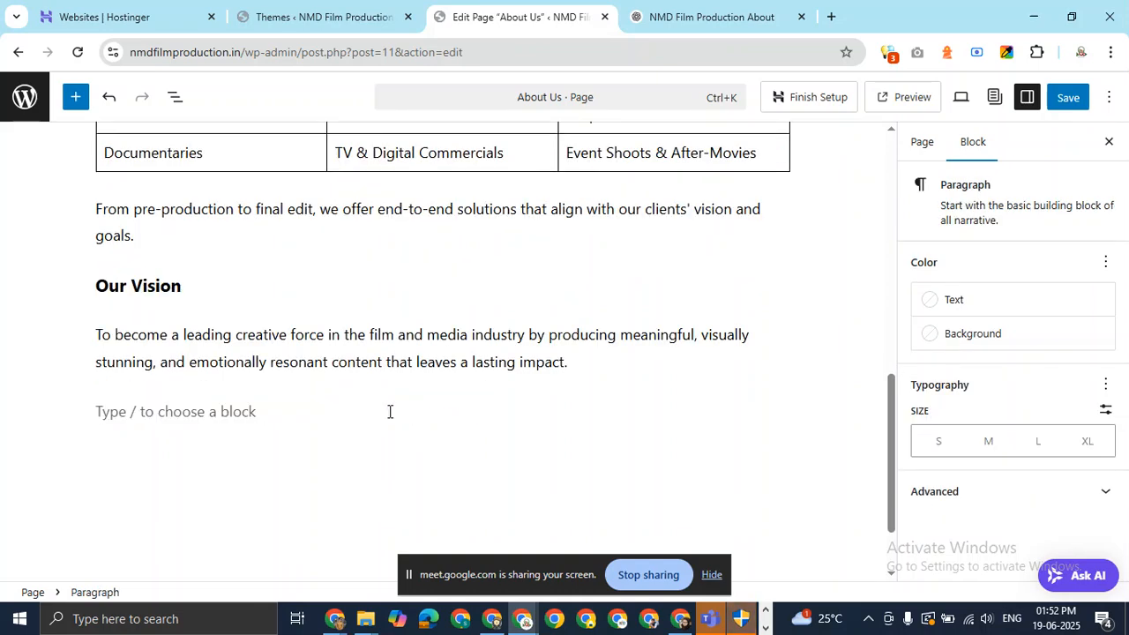
Copy 'Our Mission' from the draft and add it as a level-3 heading.
click(697, 16)
drag(446, 389, 347, 388)
key(ctrl+c)
click(483, 21)
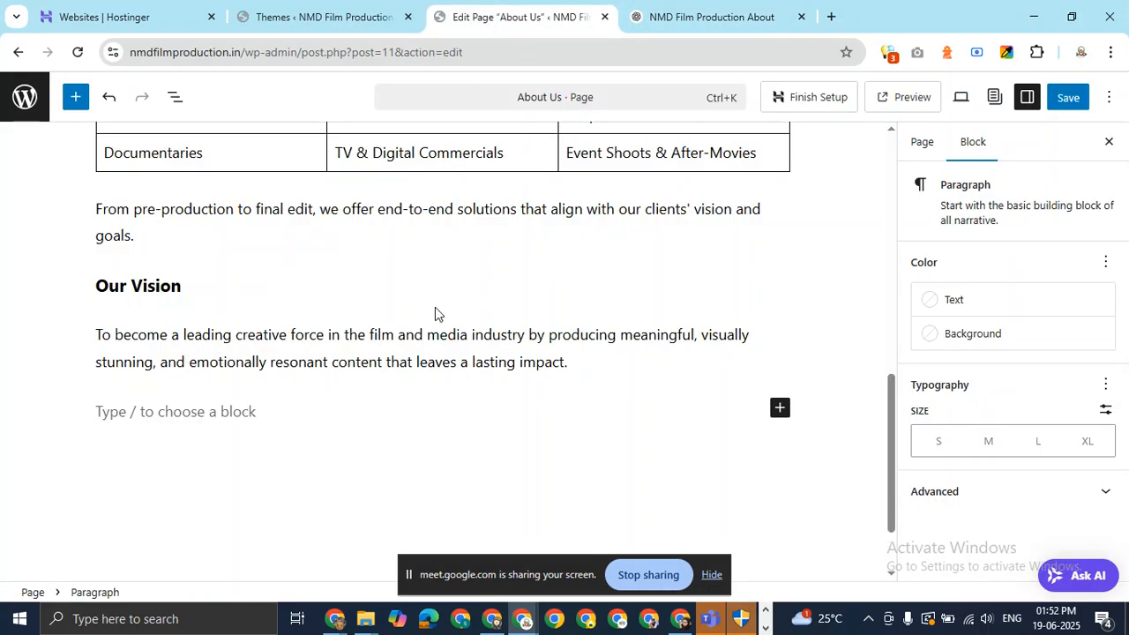
key(ctrl+v)
click(115, 375)
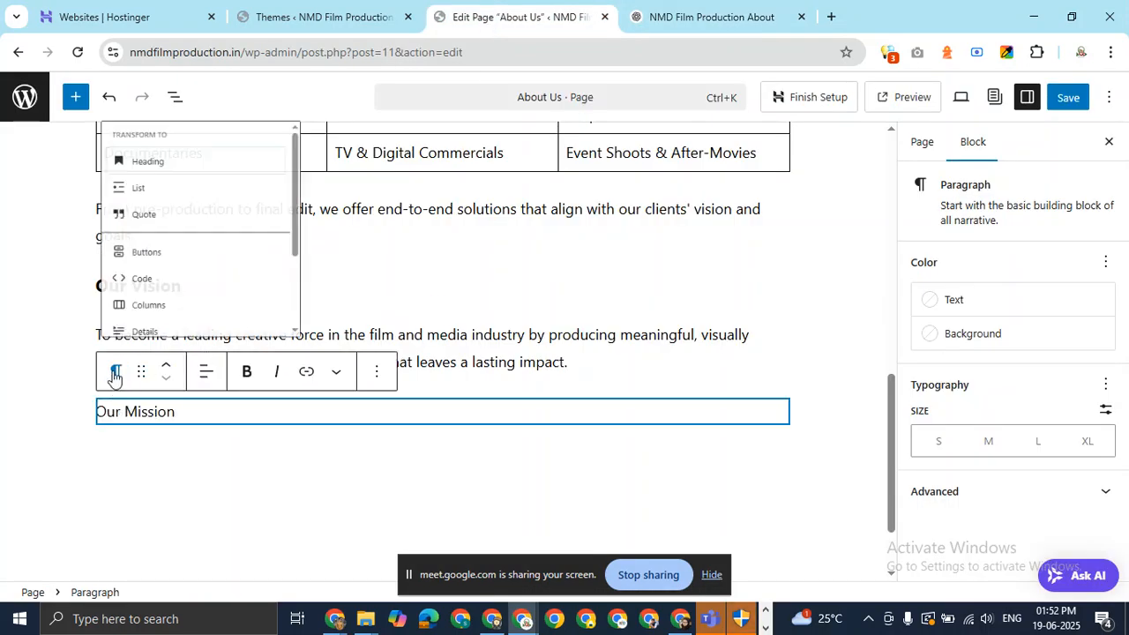
click(220, 121)
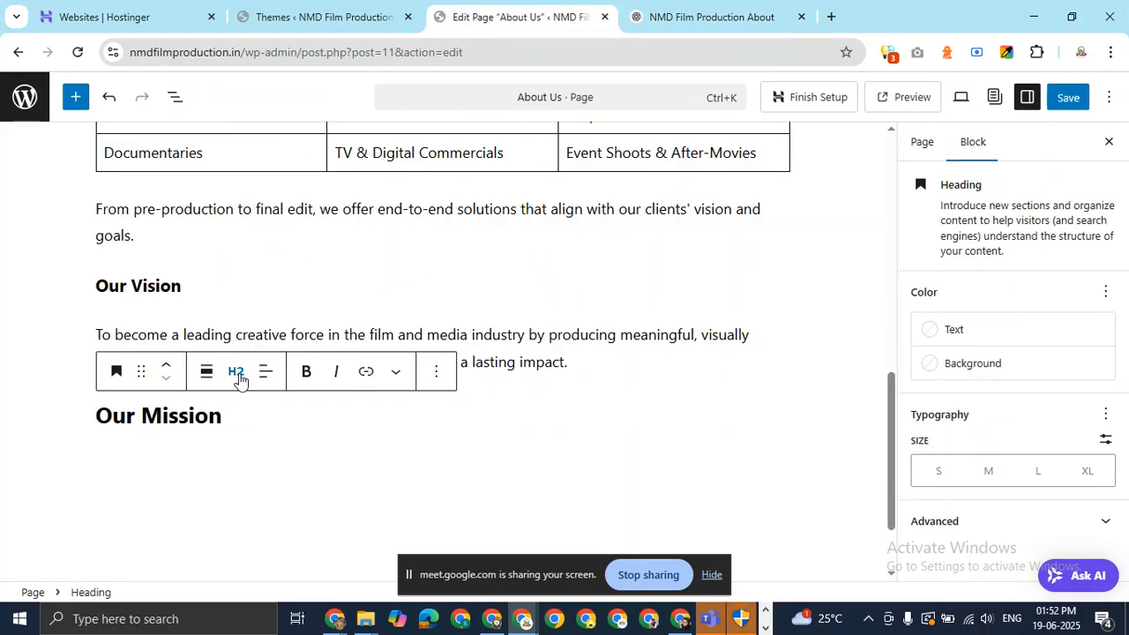
click(238, 378)
click(270, 225)
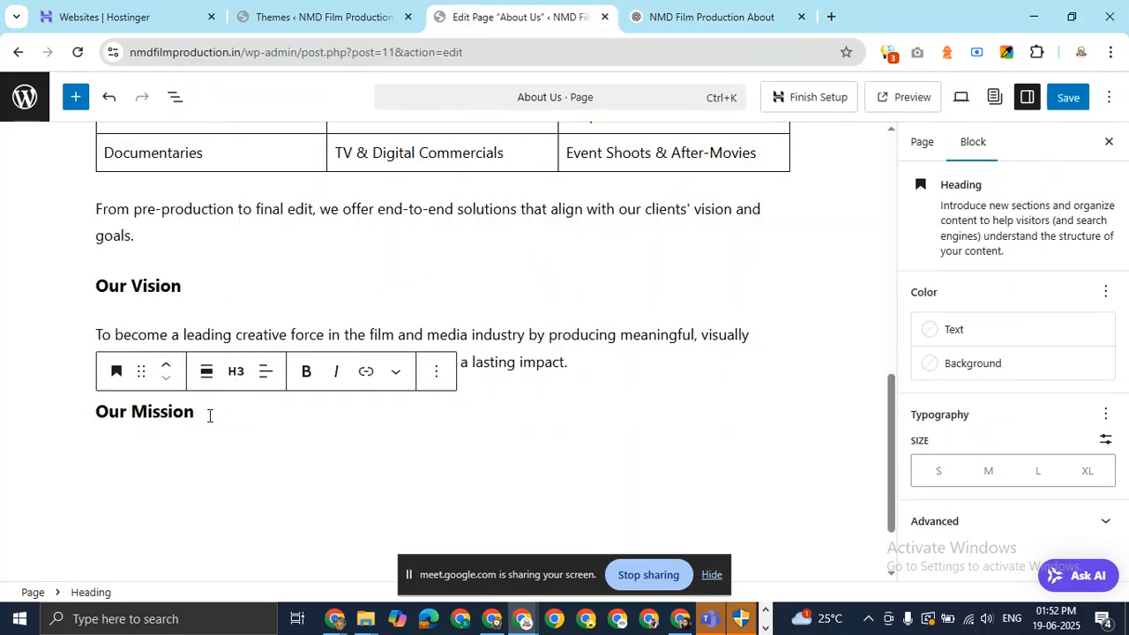
Paste the mission statement paragraph from ChatGPT beneath Our Mission.
key(Return)
click(694, 19)
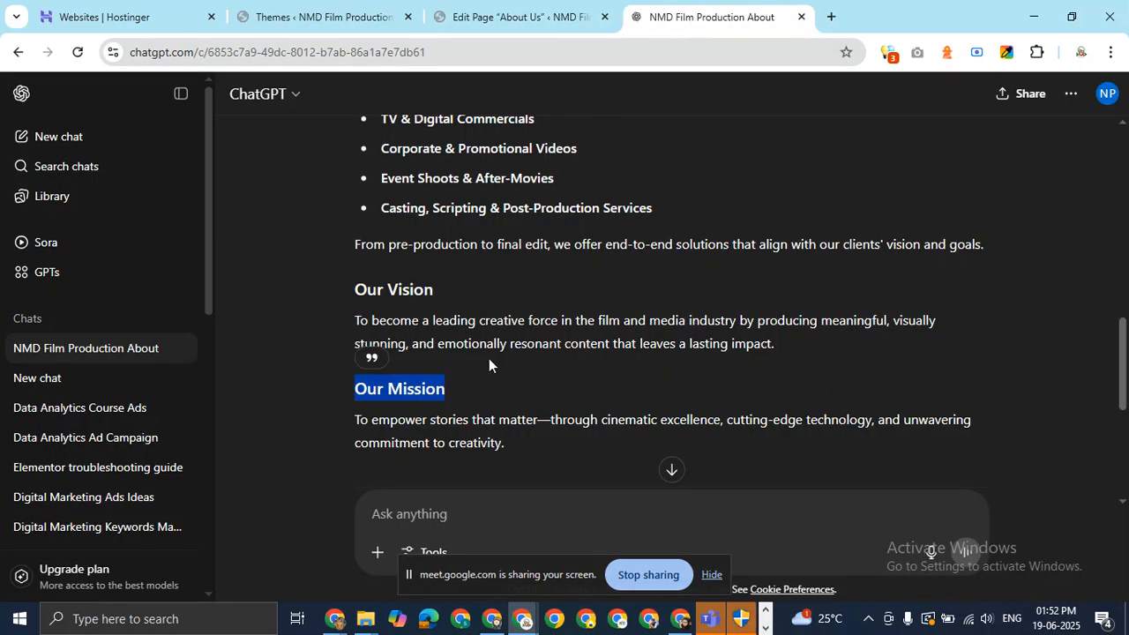
drag(504, 449, 349, 417)
key(ctrl+c)
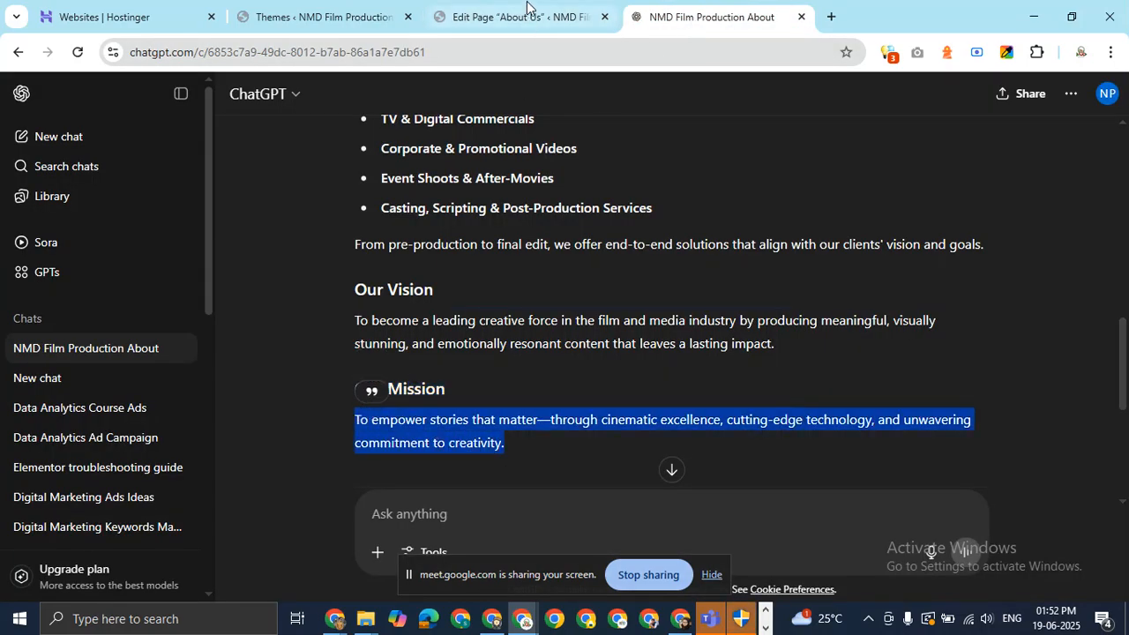
click(527, 7)
key(ctrl+v)
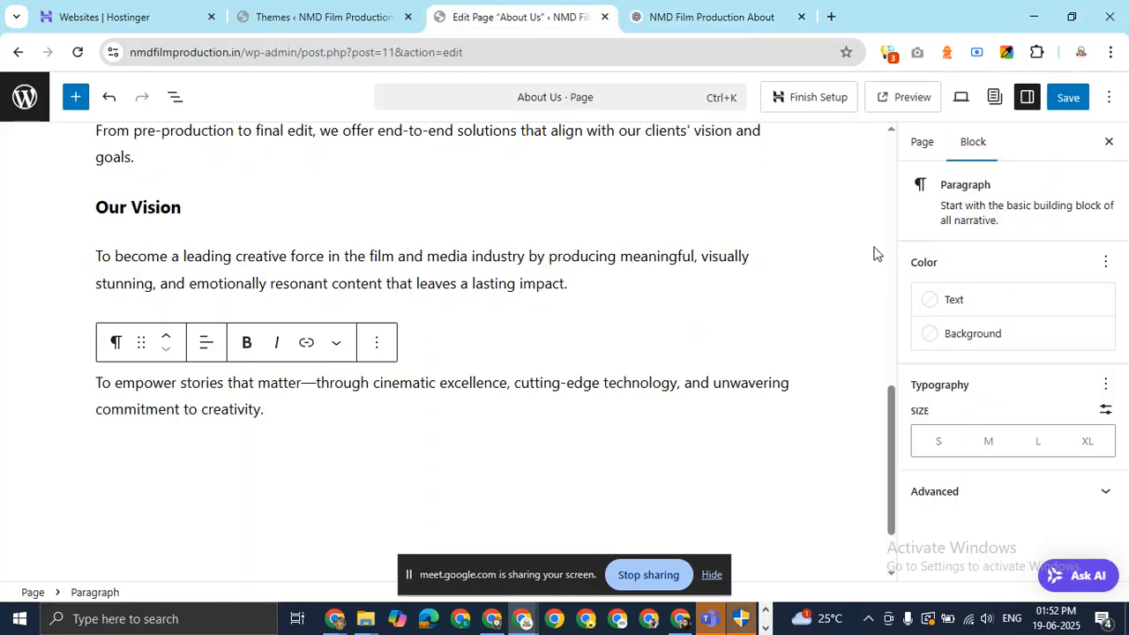
scroll(872, 250, up, 9)
scroll(744, 292, down, 8)
scroll(723, 309, up, 8)
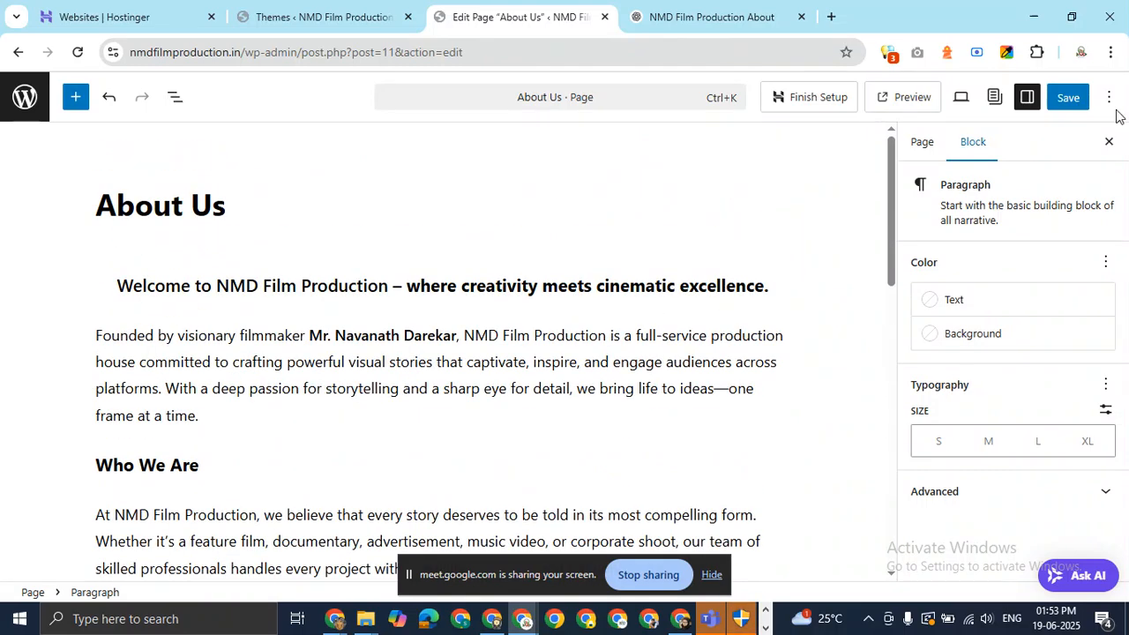
Save the About Us page and show its Page settings in the sidebar.
click(1068, 99)
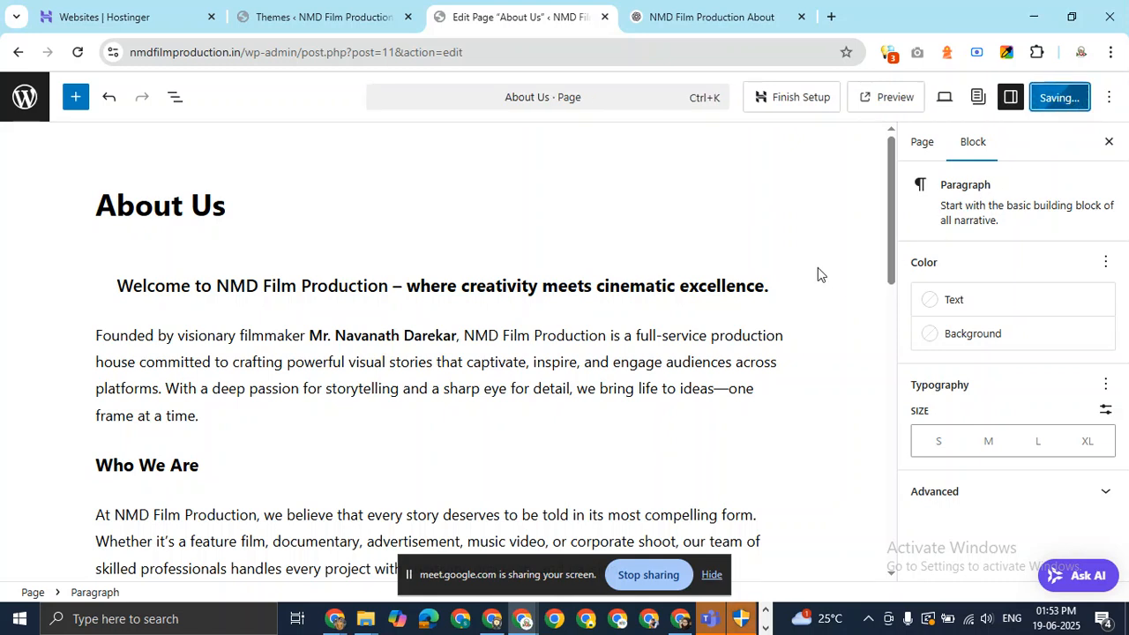
click(920, 141)
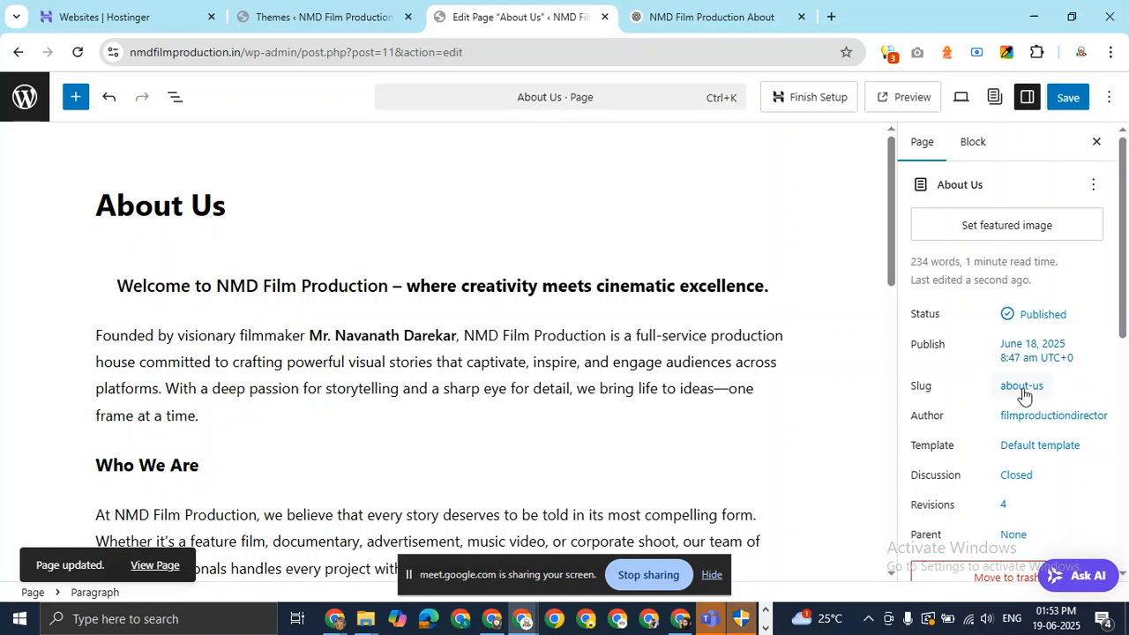
scroll(989, 269, down, 2)
scroll(992, 282, down, 2)
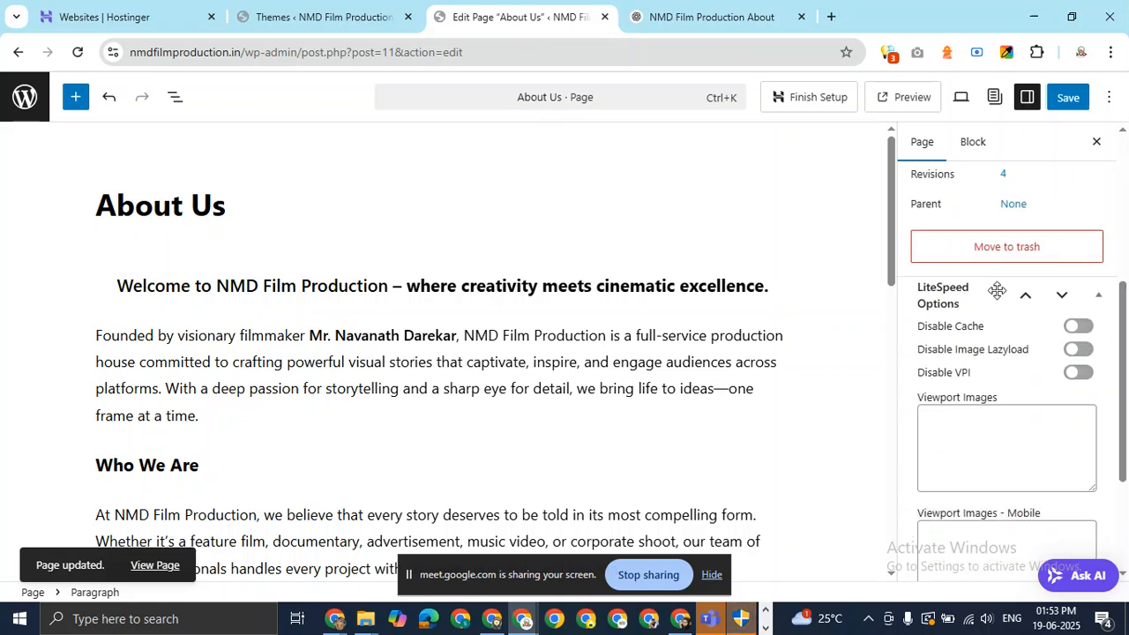
scroll(995, 292, up, 5)
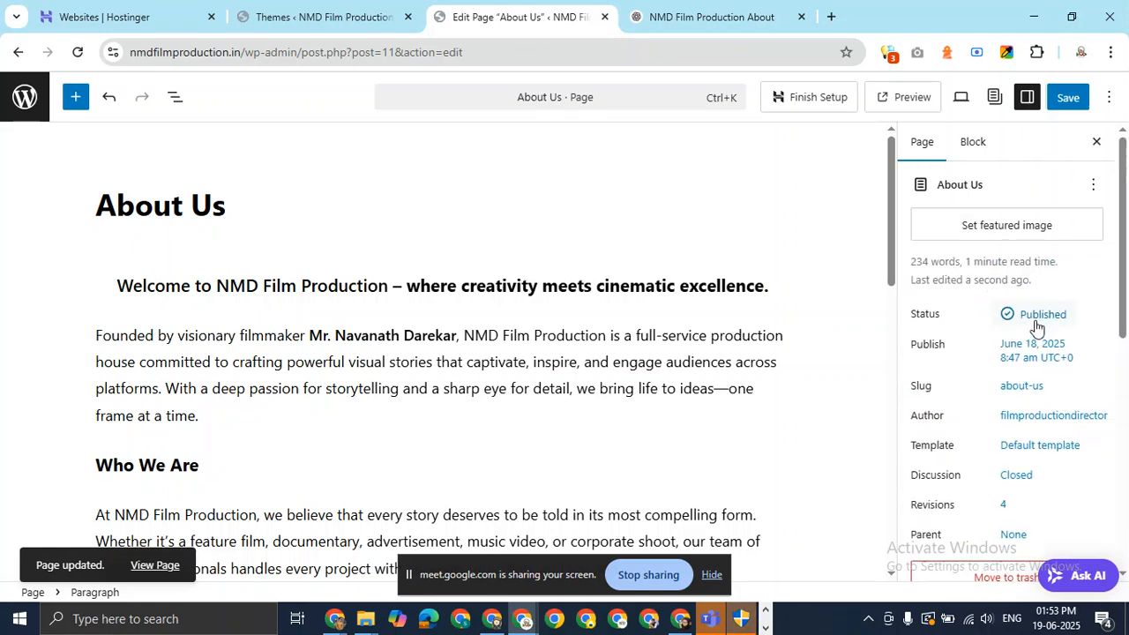
right_click(1028, 353)
click(701, 236)
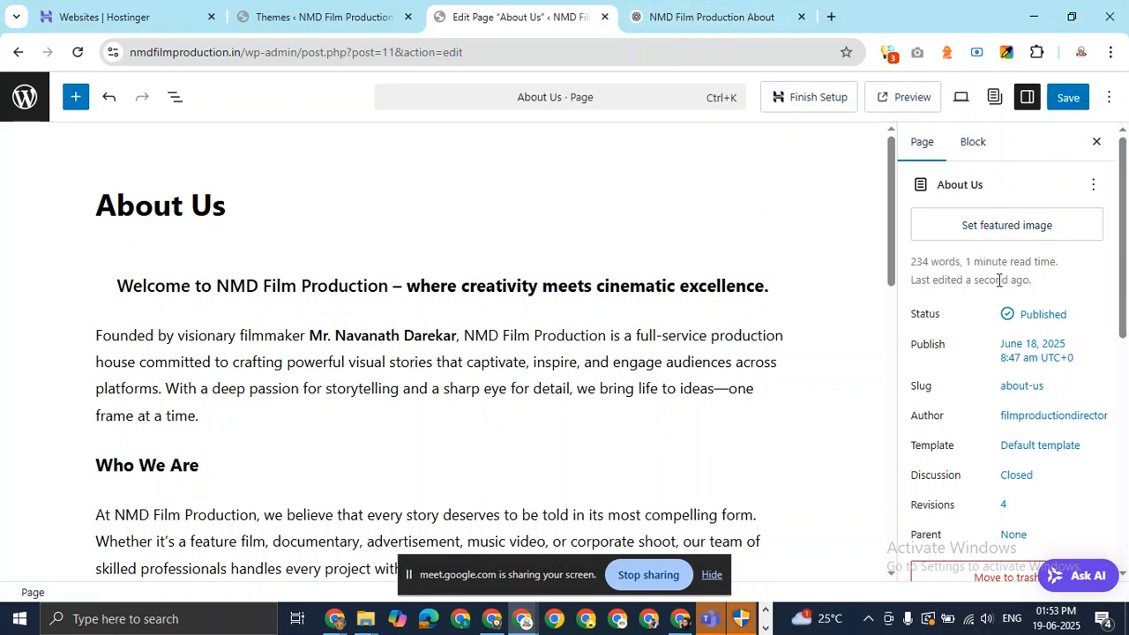
scroll(1019, 497, down, 4)
scroll(1019, 494, down, 2)
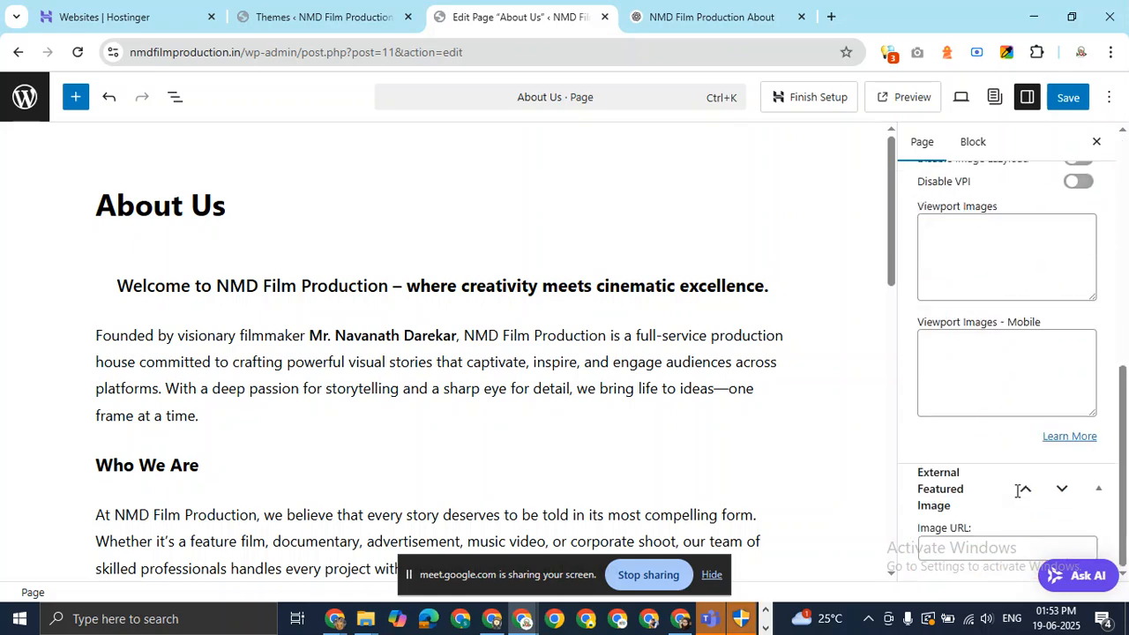
scroll(1016, 497, up, 6)
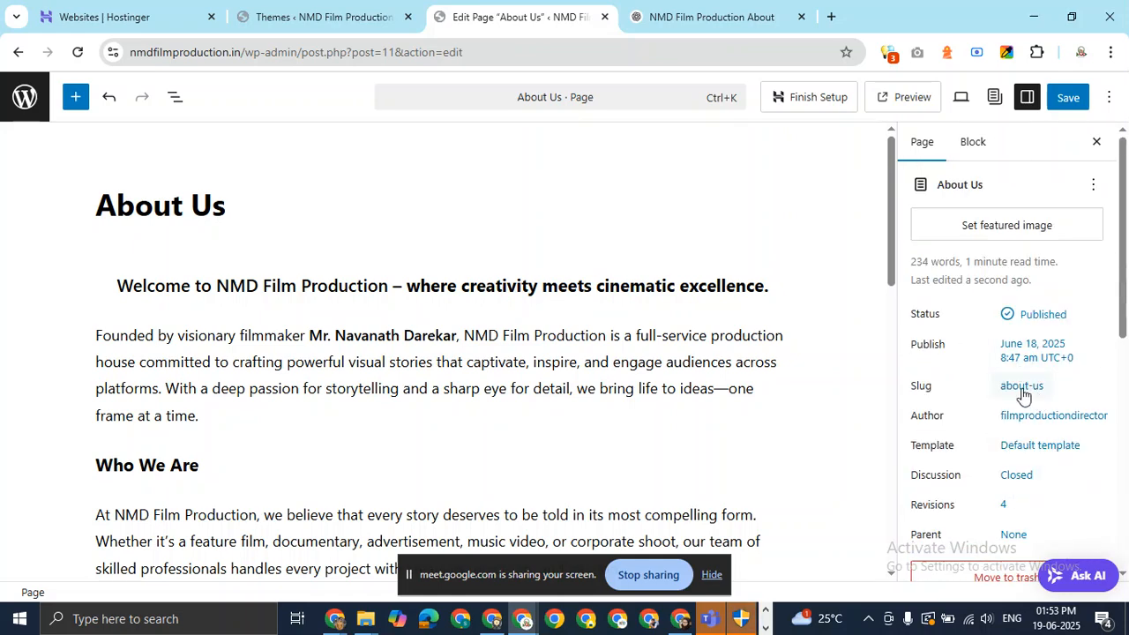
click(1012, 388)
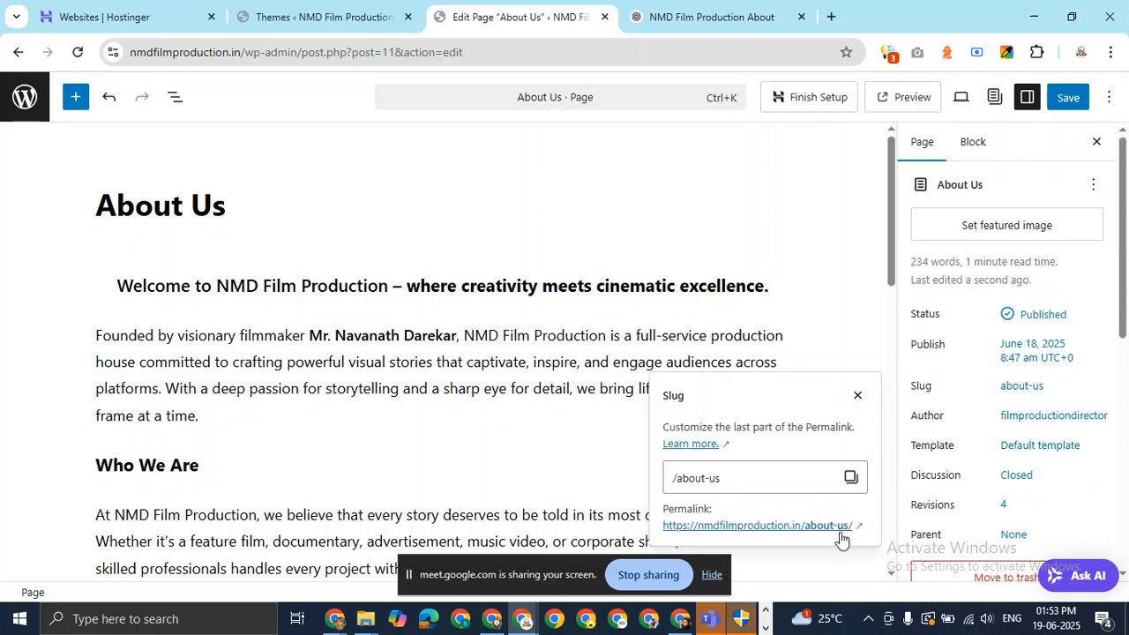
click(806, 527)
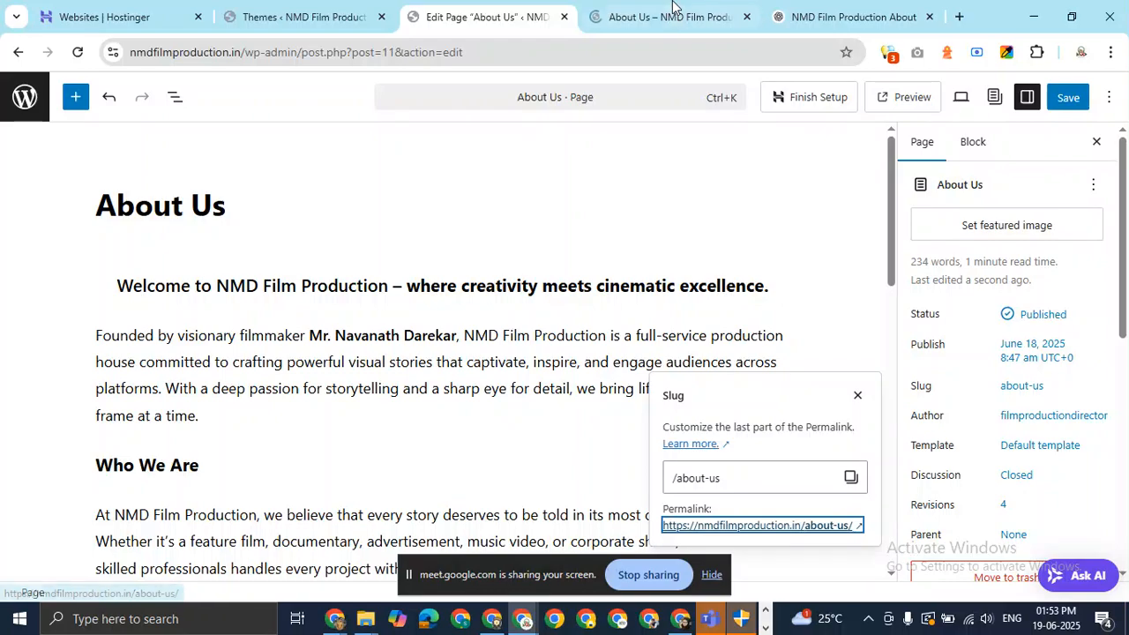
Scroll through the live About Us page and inspect how the welcome heading looks.
click(679, 16)
scroll(337, 222, down, 4)
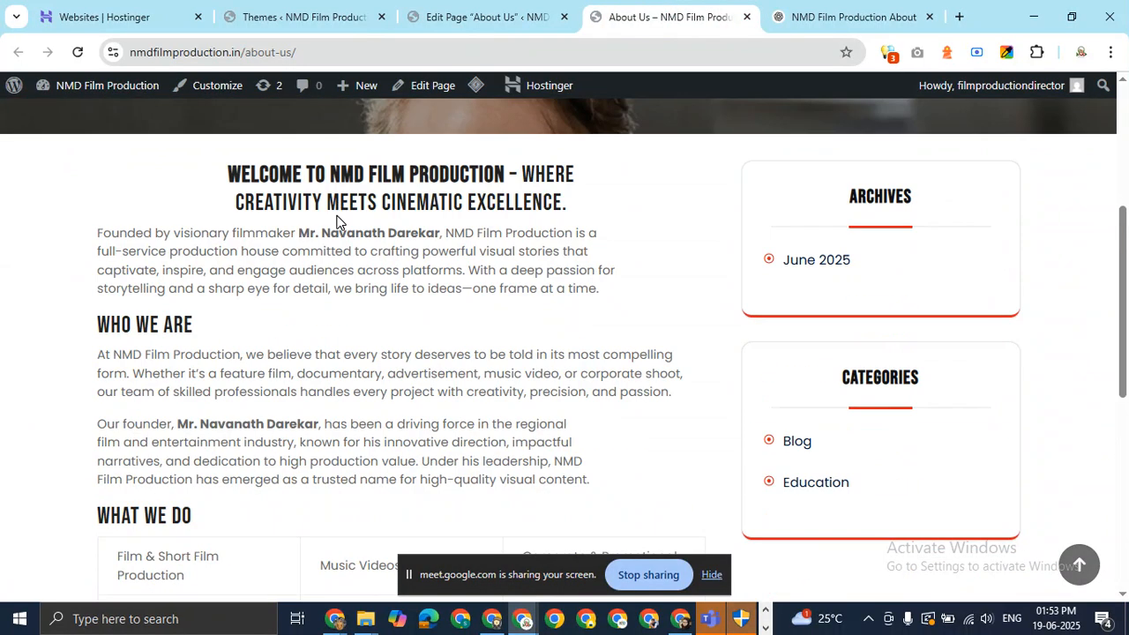
scroll(337, 222, up, 4)
drag(1127, 183, 1127, 265)
drag(1128, 266, 1086, 262)
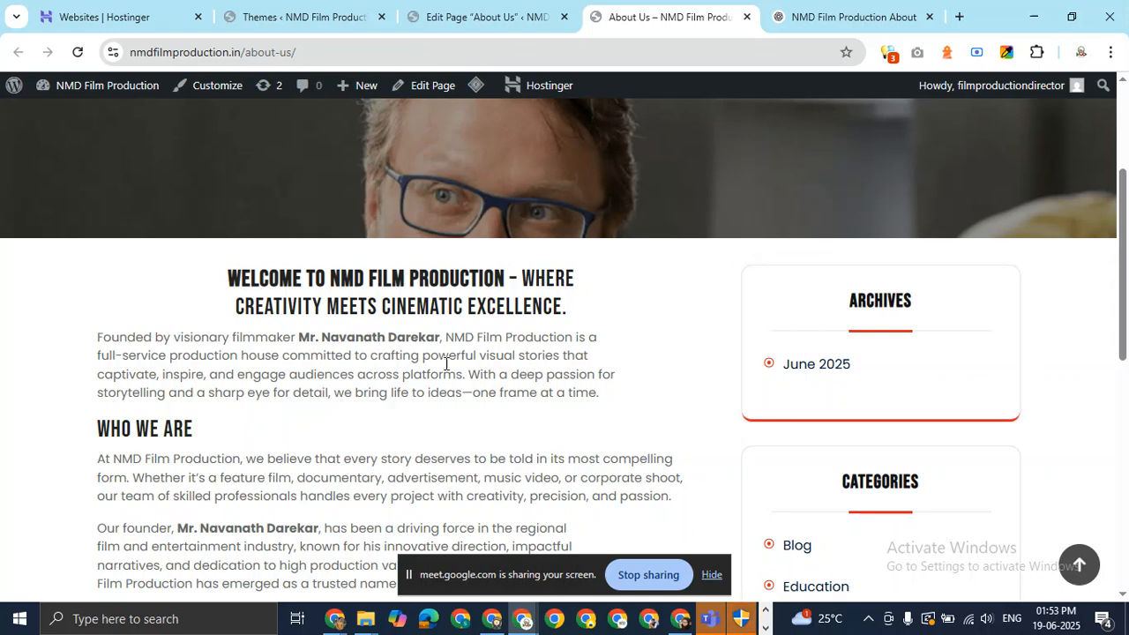
drag(227, 276, 574, 320)
click(523, 272)
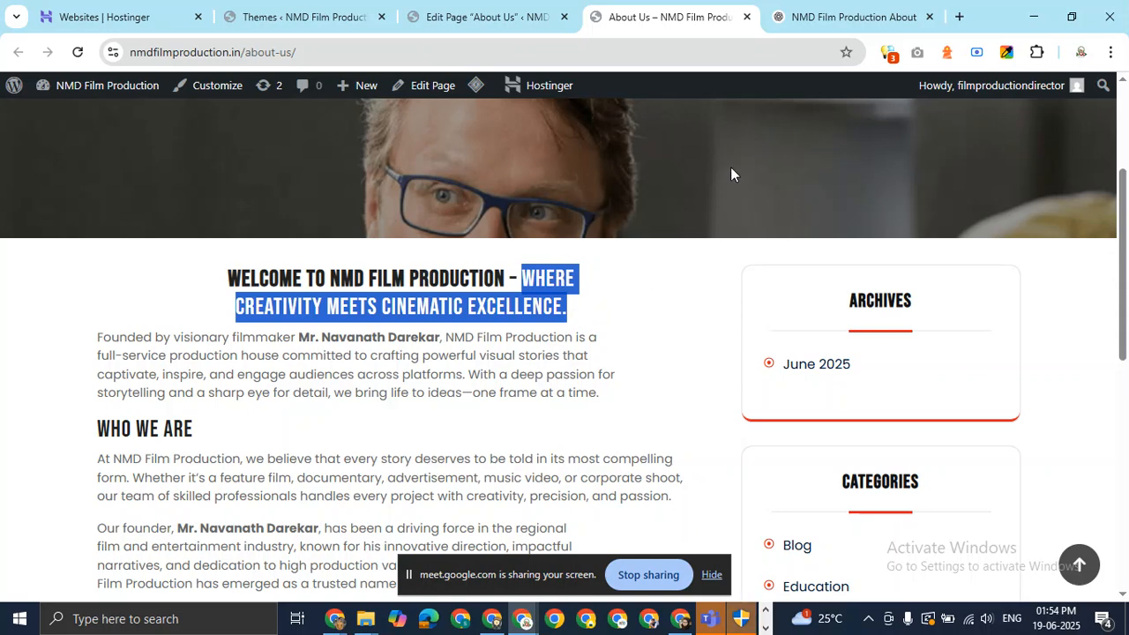
Cut the heading down to 'Welcome to NMD Film Production' and change it from H3 to H2.
click(485, 16)
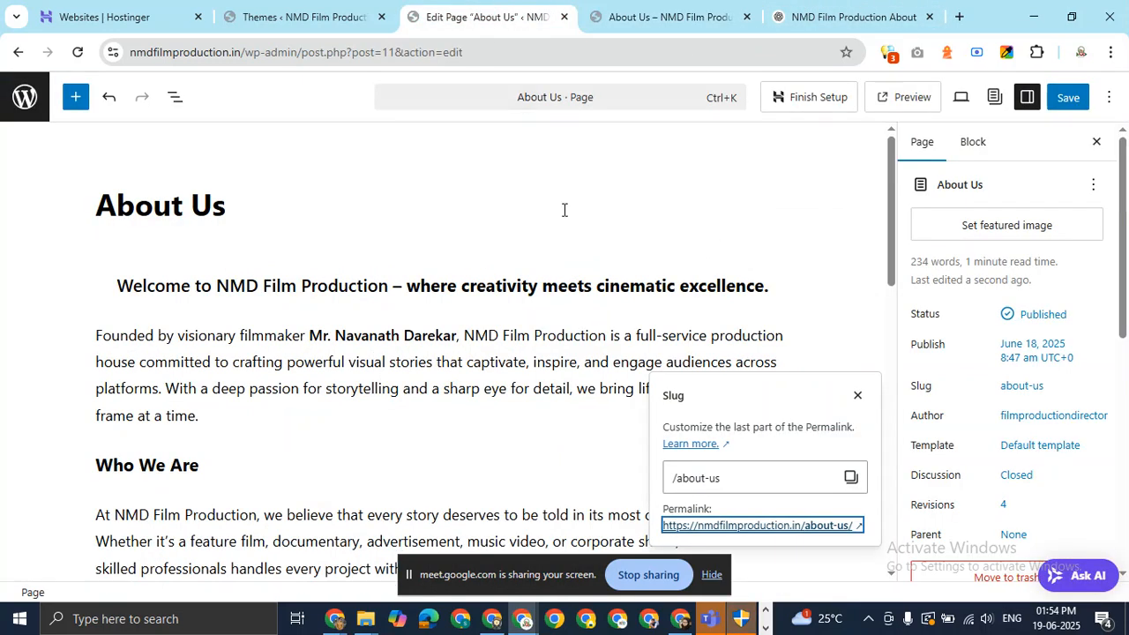
drag(391, 286, 777, 285)
key(BackSpace)
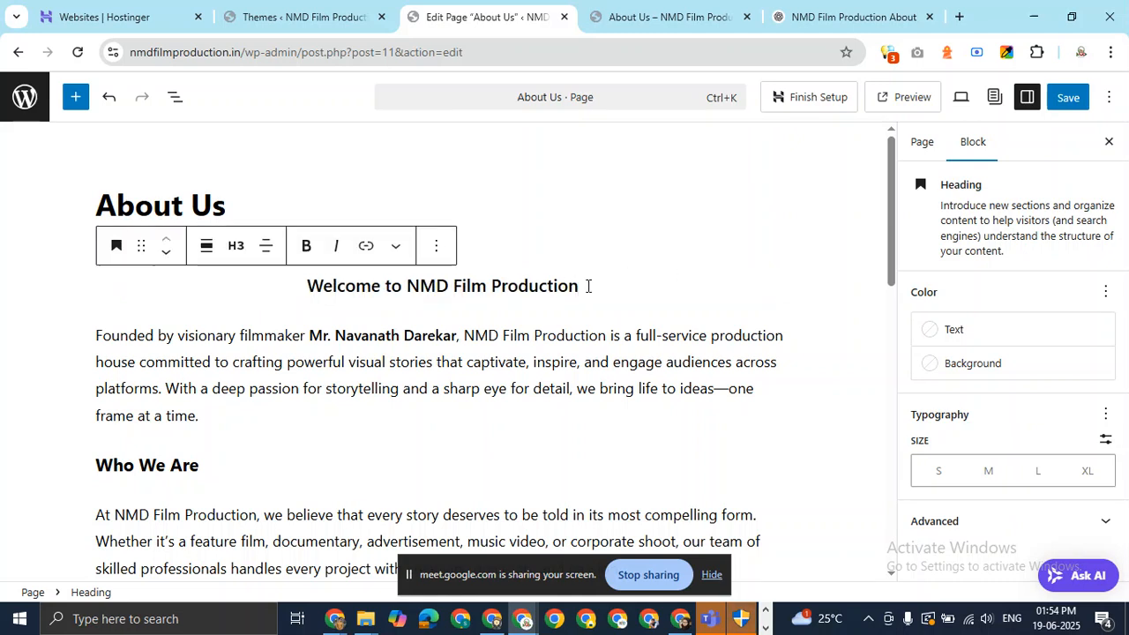
double_click(389, 286)
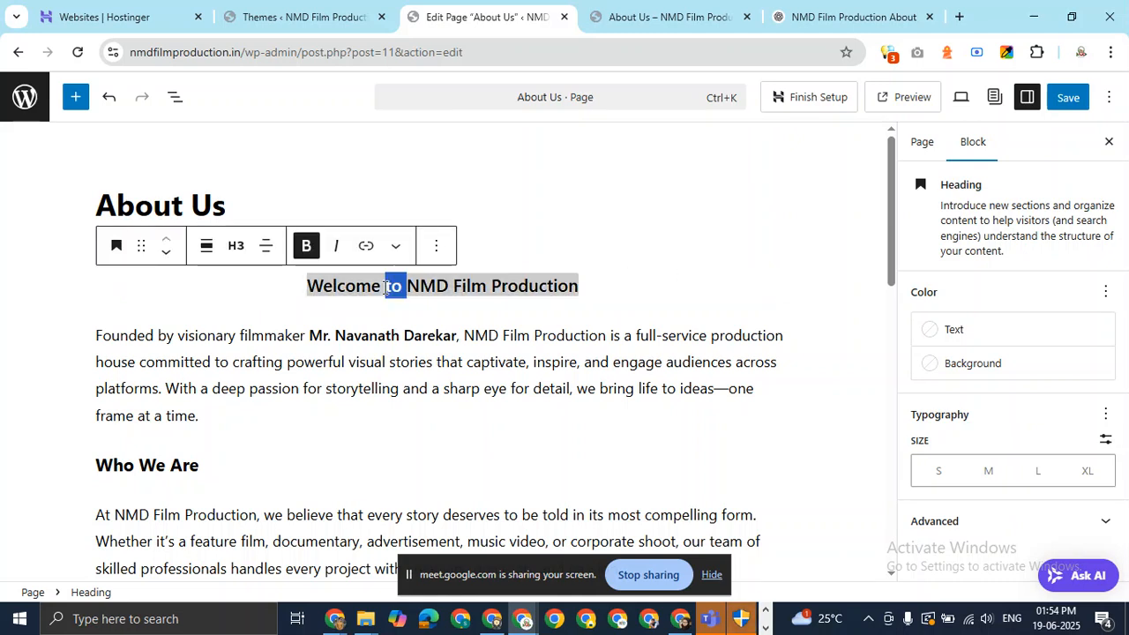
click(235, 247)
click(265, 335)
Add a new block below the welcome heading and type /cl to search blocks.
click(645, 289)
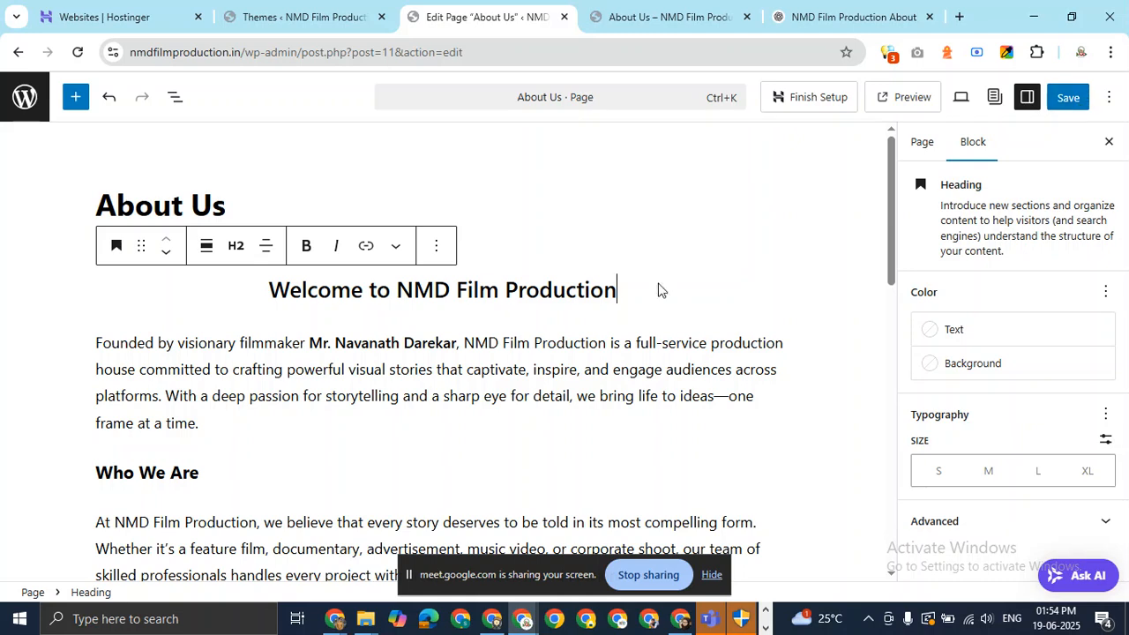
click(97, 344)
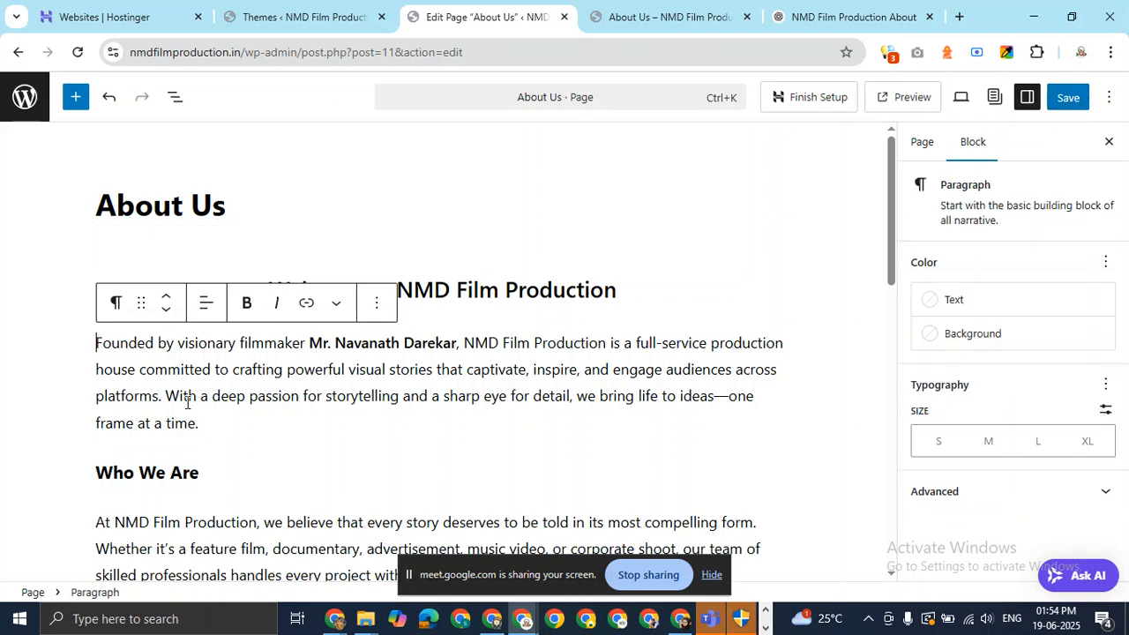
click(659, 284)
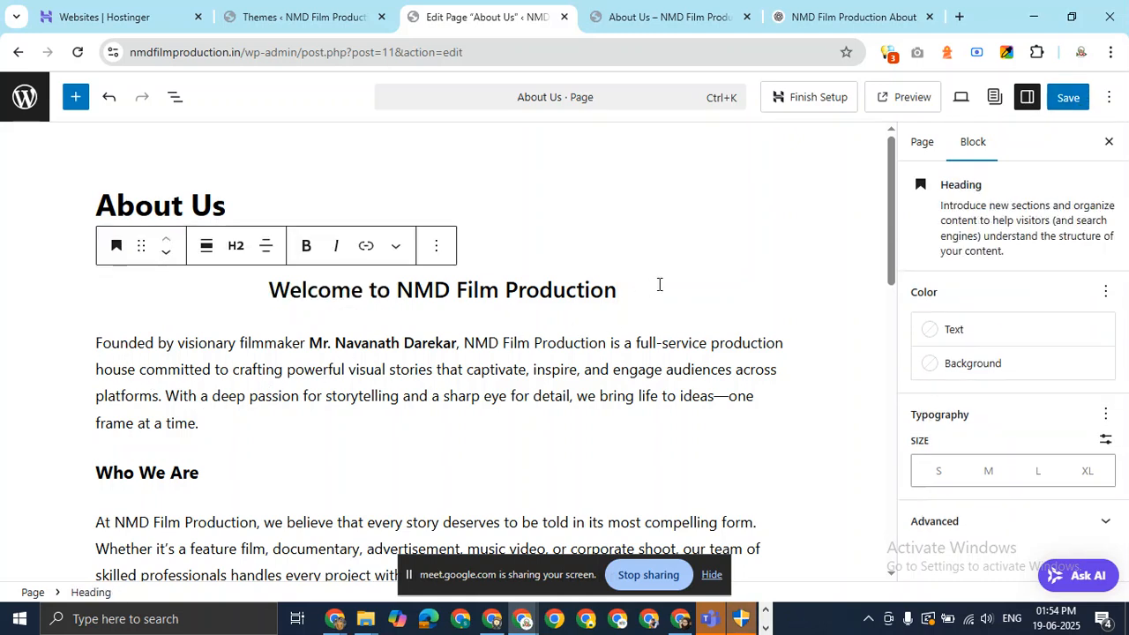
key(Return)
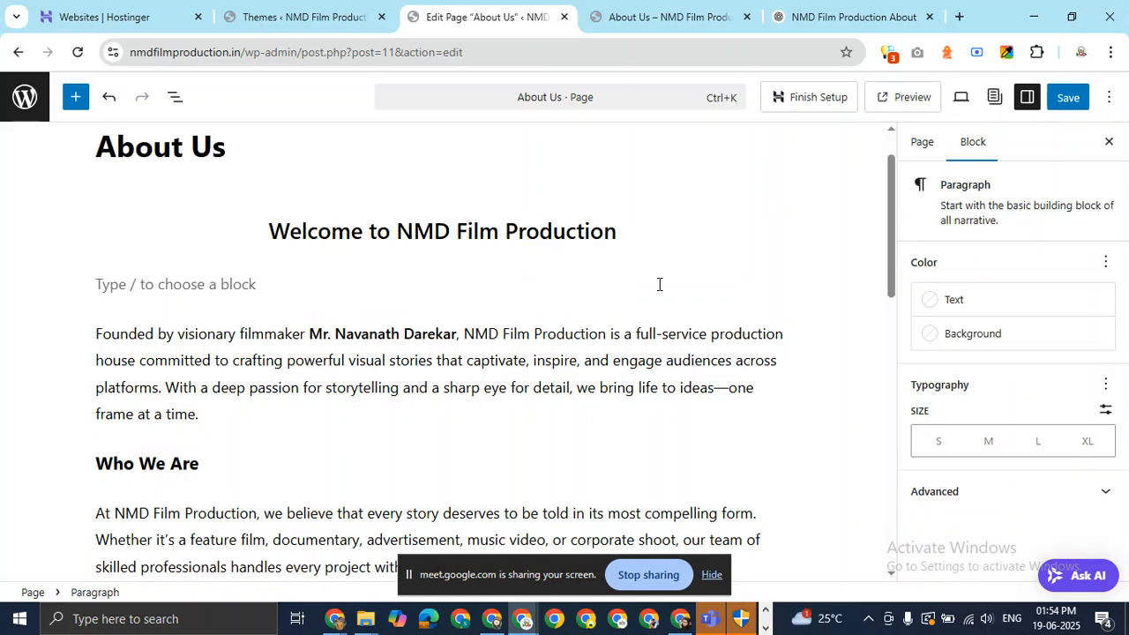
text(/cl)
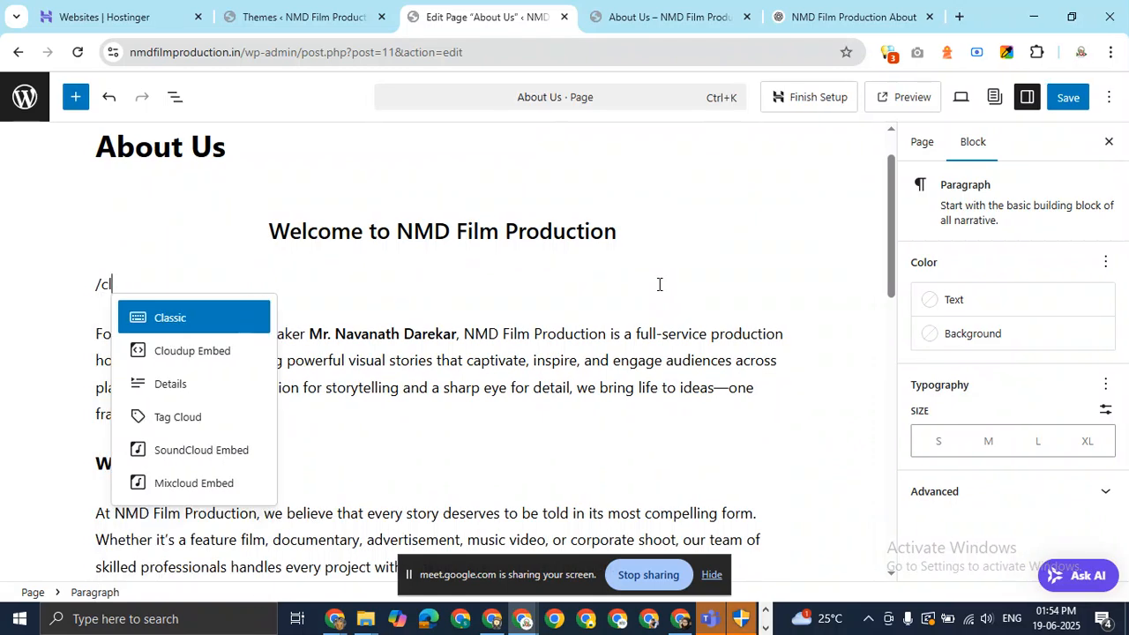
Insert a 33/66 Columns block via /col and search 'im' in the left column's inserter.
key(BackSpace)
text(ol)
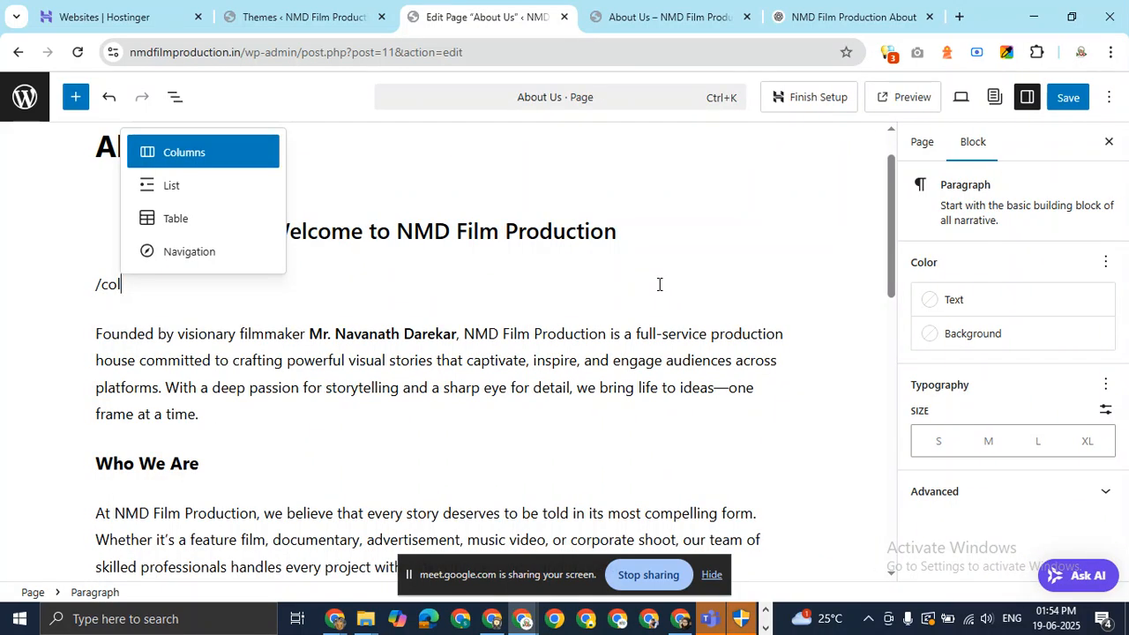
key(Return)
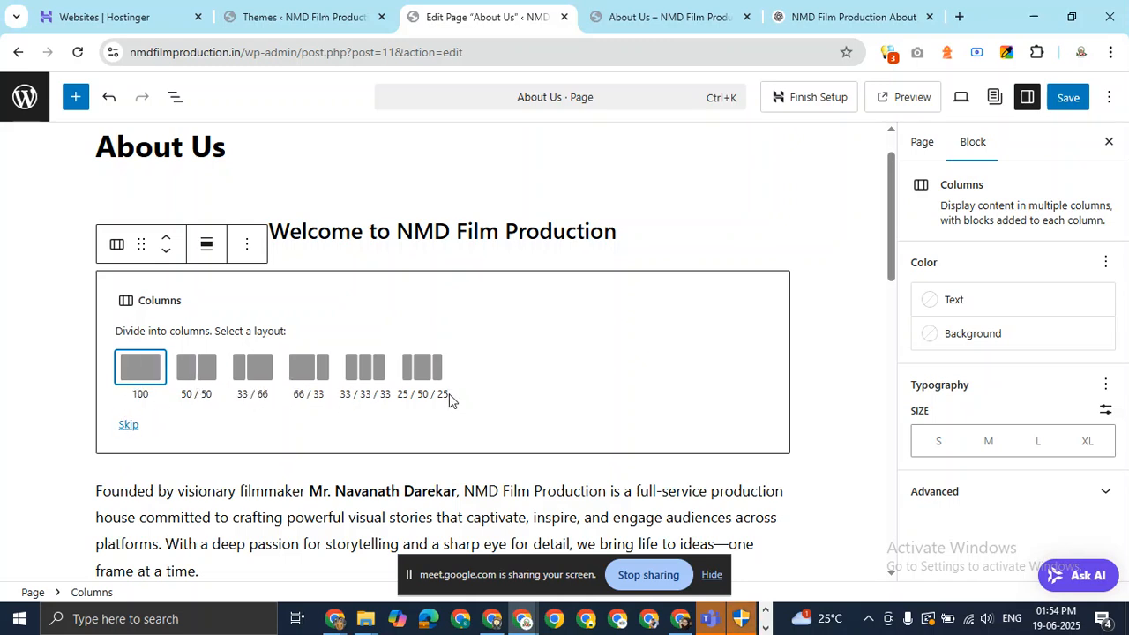
click(253, 375)
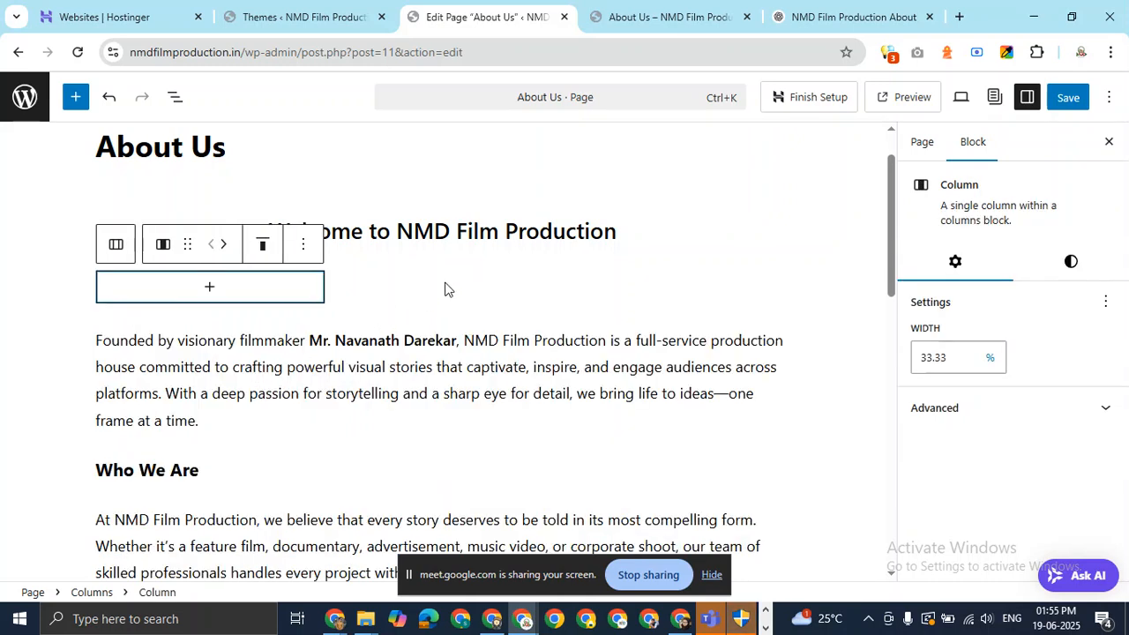
click(211, 294)
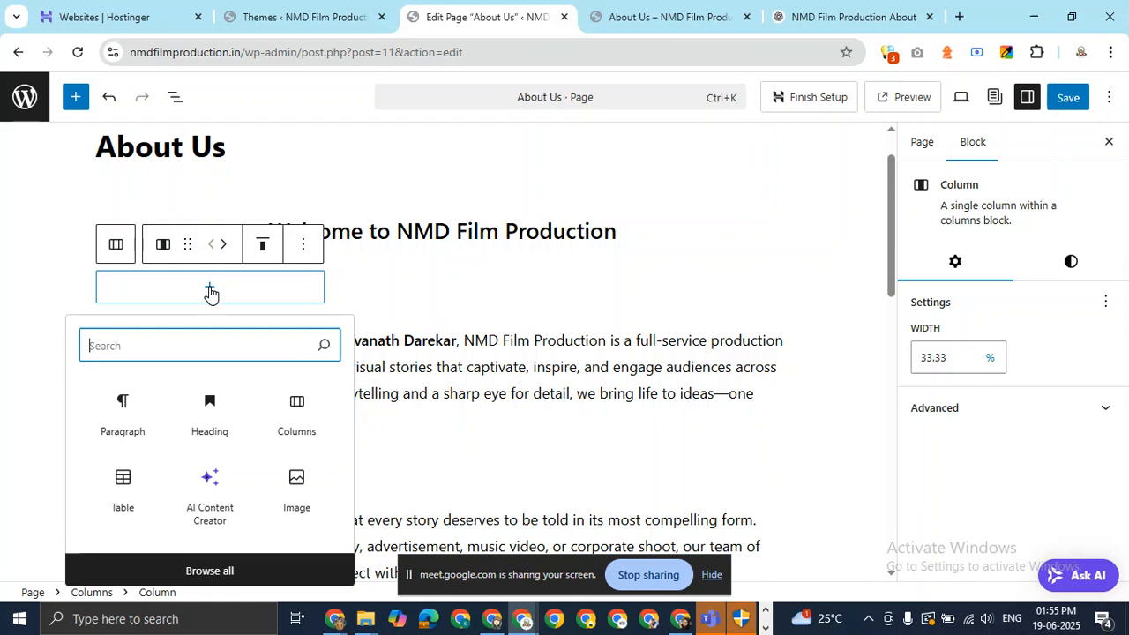
text(im)
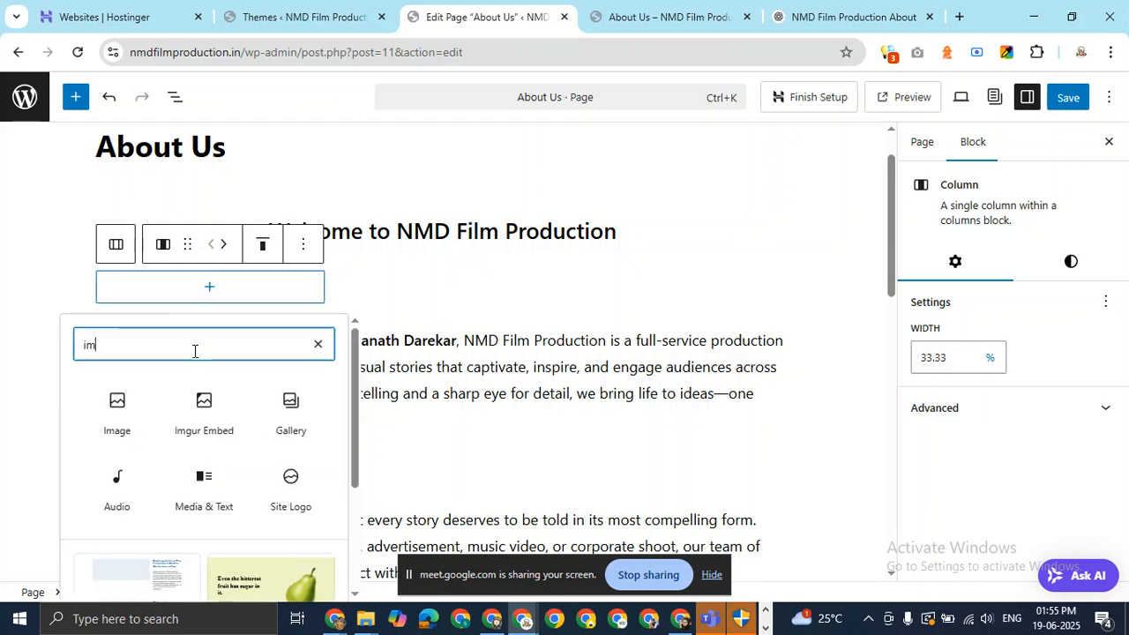
Upload the founder's portrait from Downloads into an Image block in the left column.
click(113, 422)
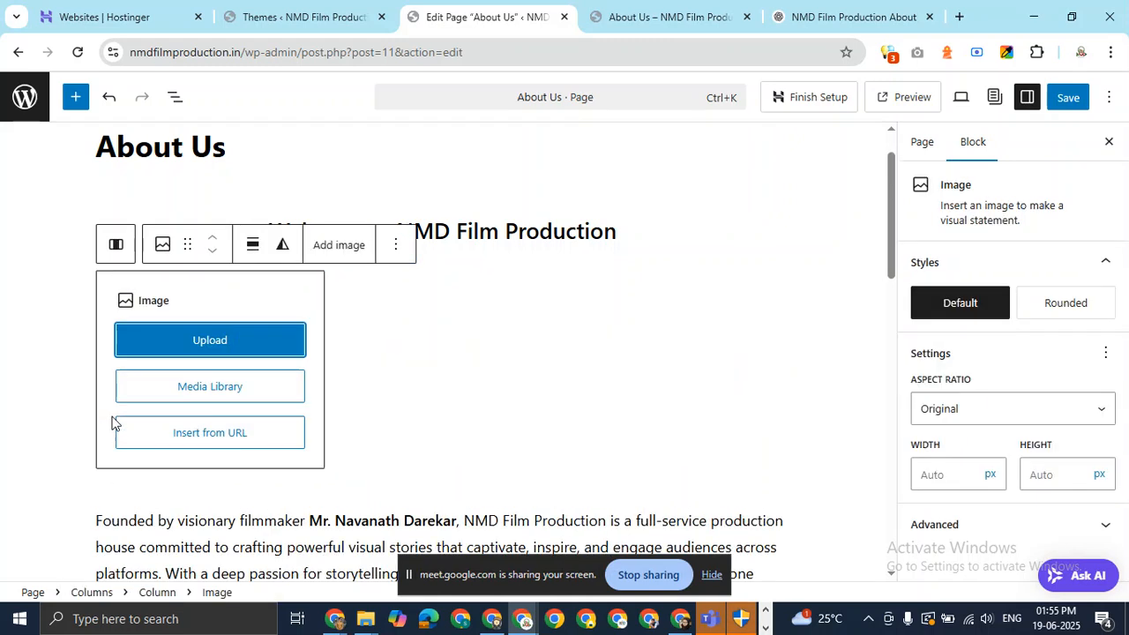
click(246, 344)
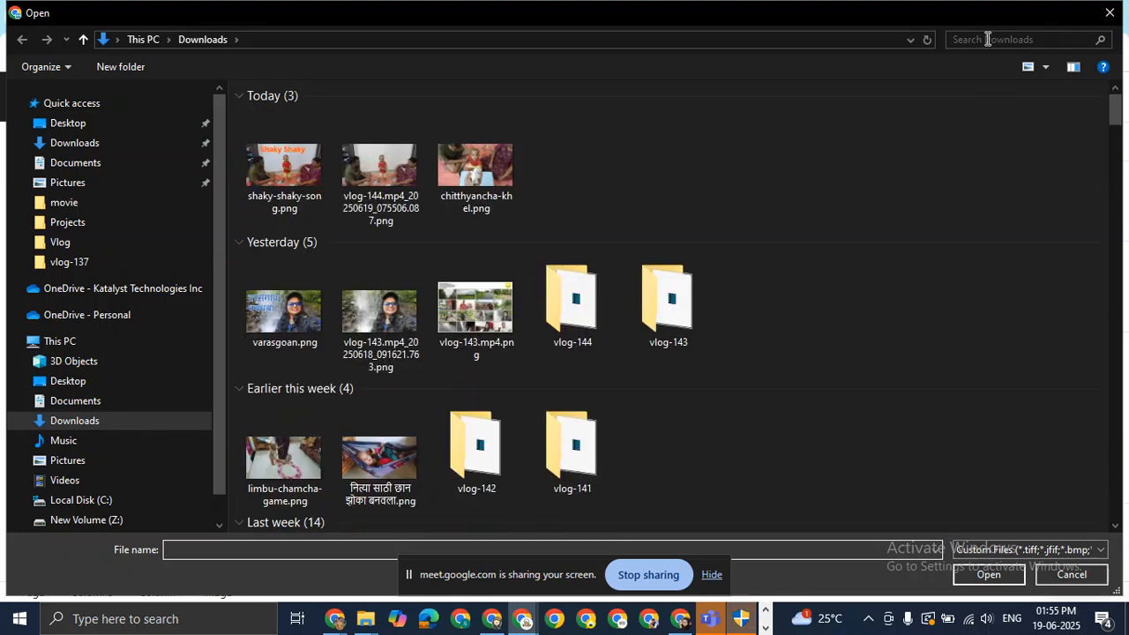
click(989, 39)
text(nav)
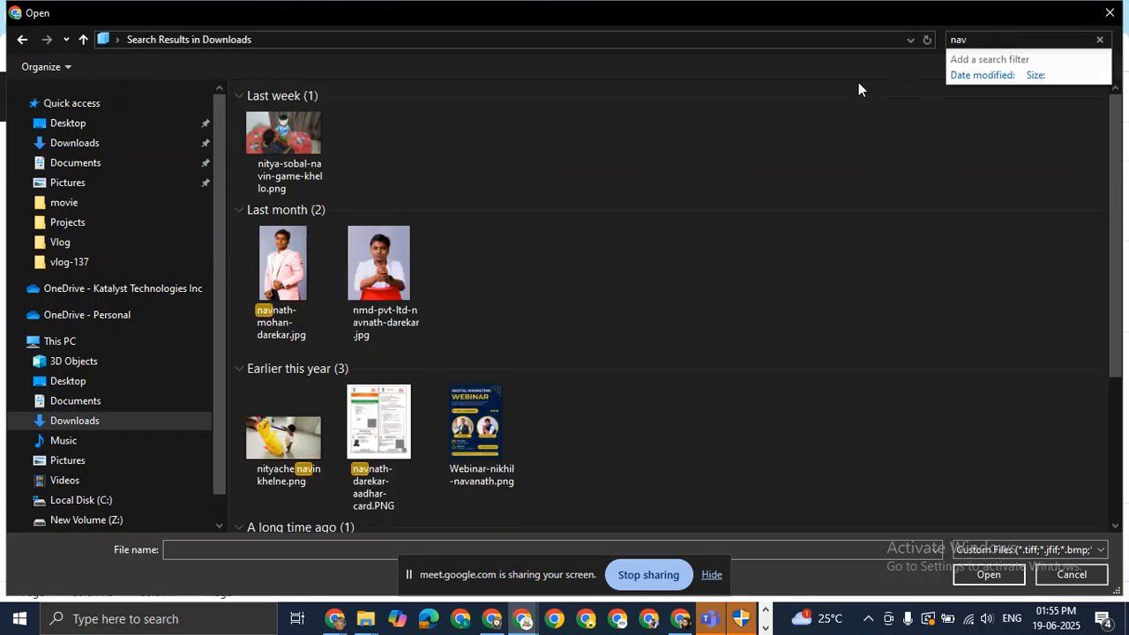
click(385, 253)
double_click(385, 252)
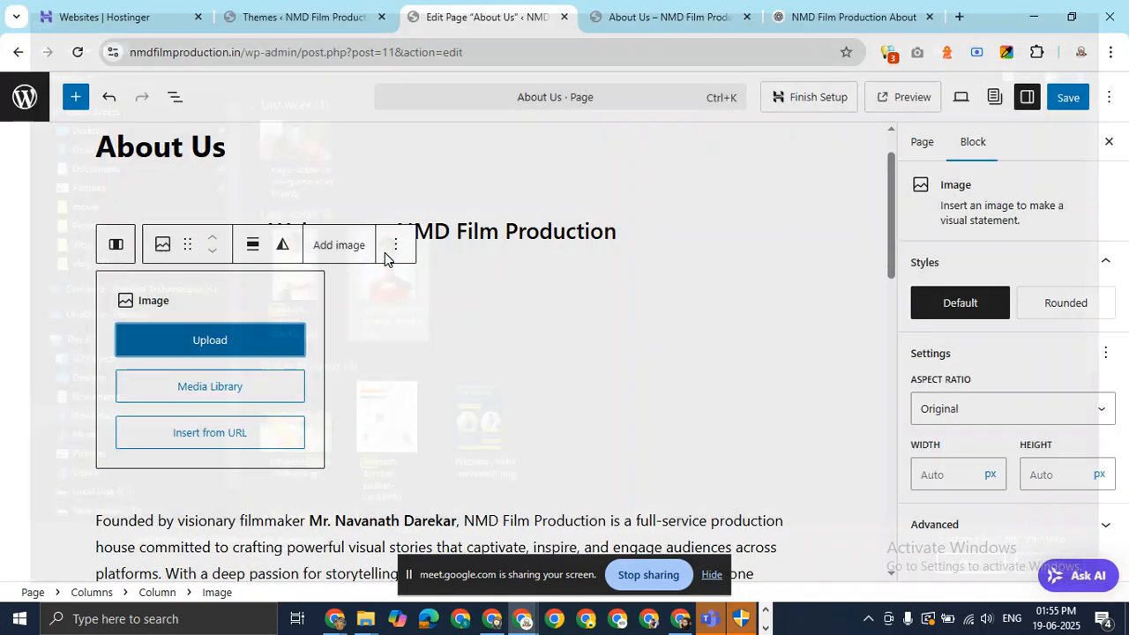
scroll(395, 368, down, 3)
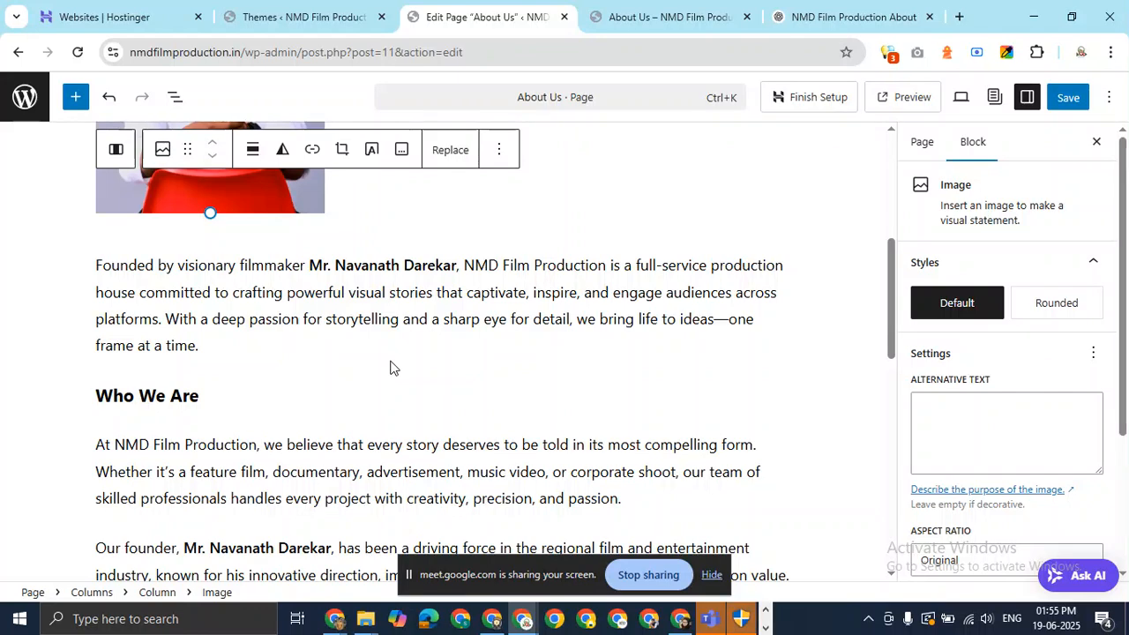
scroll(392, 366, up, 4)
click(537, 352)
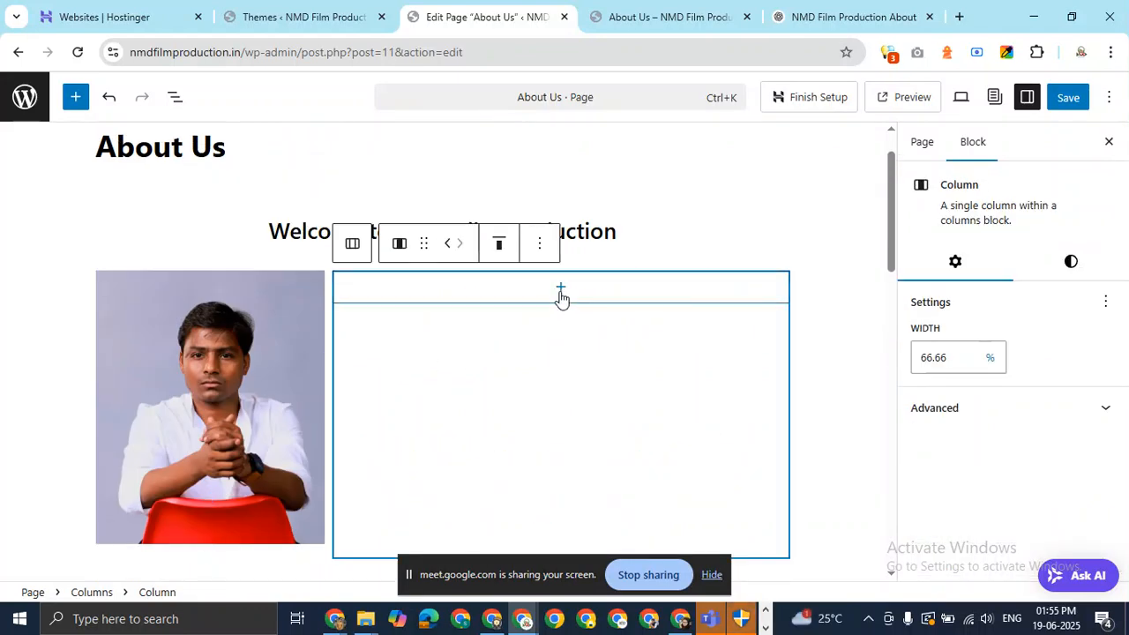
Move the 'Founded by…' intro text into a new paragraph in the right column.
scroll(441, 409, down, 4)
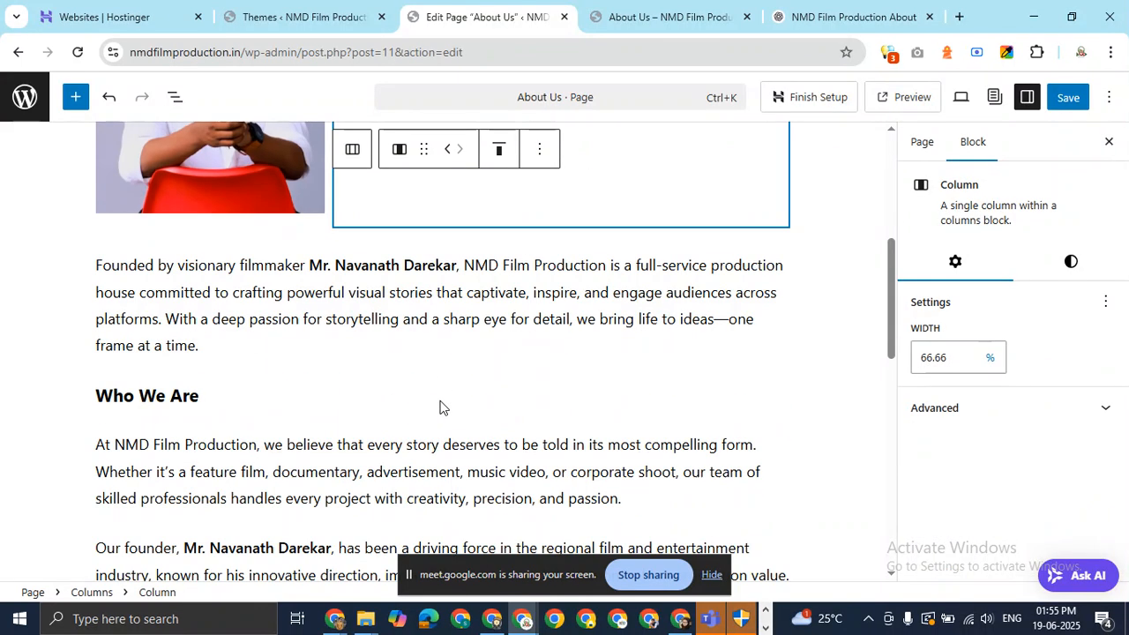
click(97, 267)
shift+click(200, 346)
key(ctrl+c)
key(BackSpace)
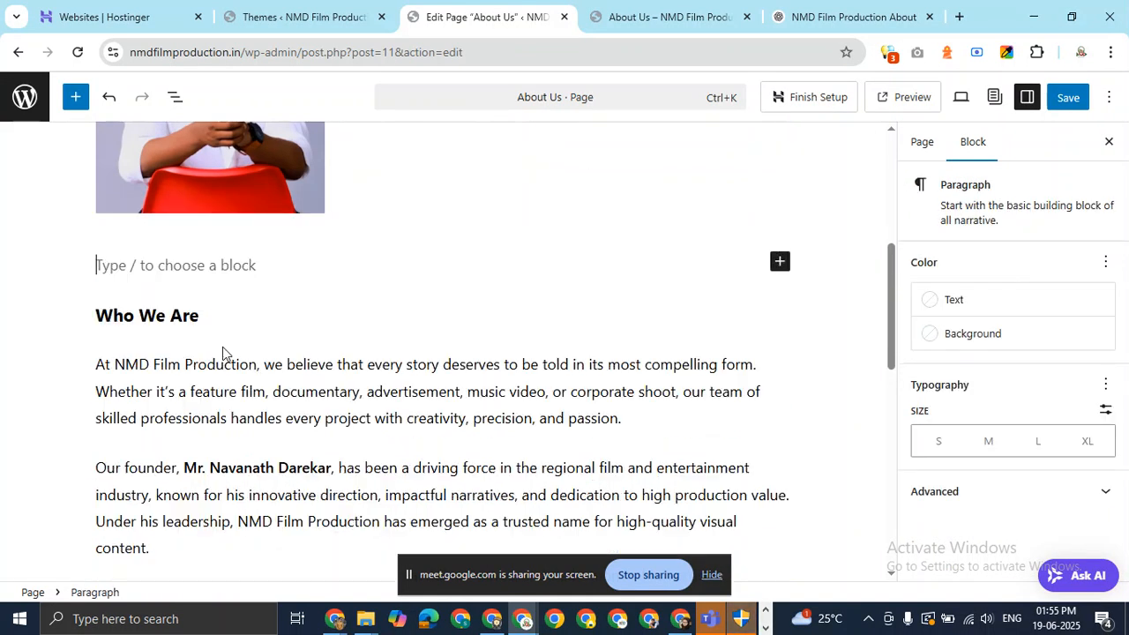
key(BackSpace)
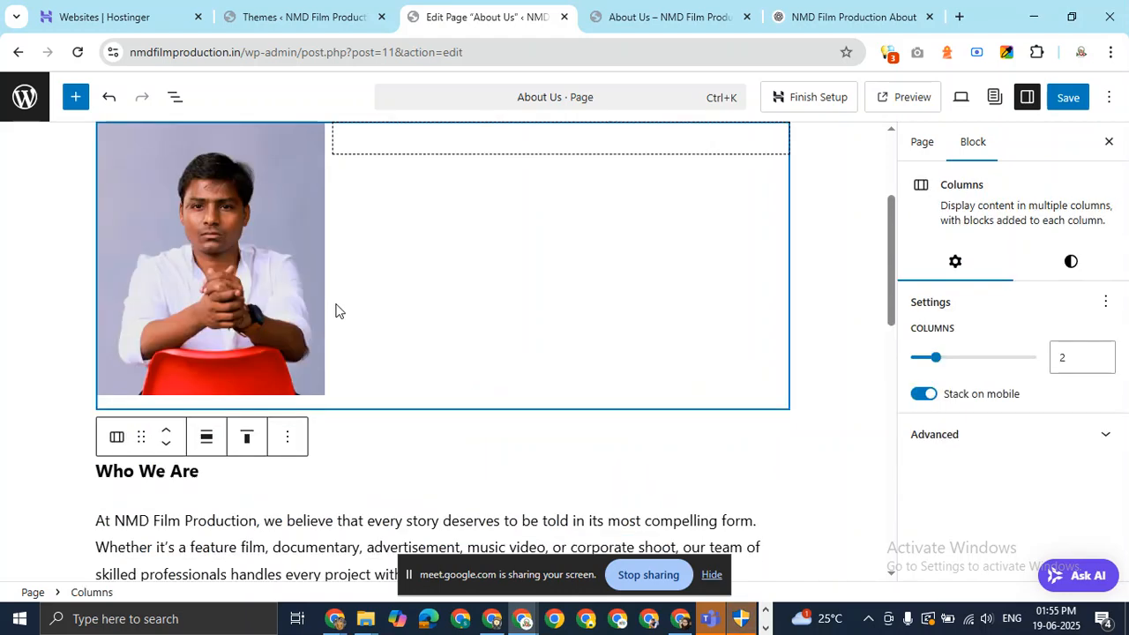
scroll(590, 252, up, 3)
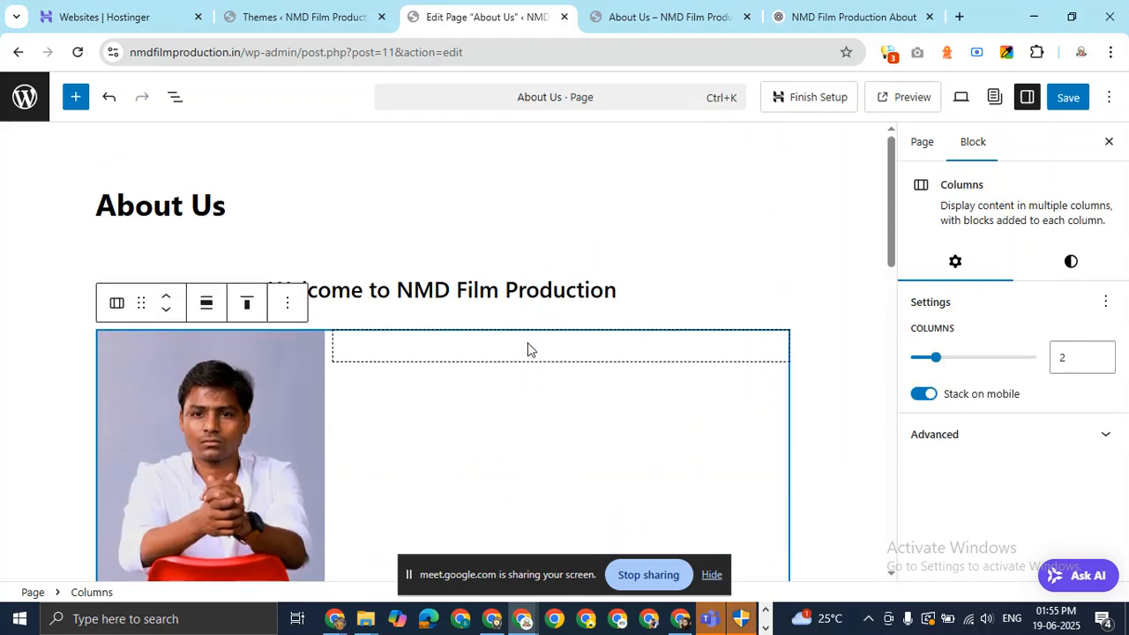
click(527, 343)
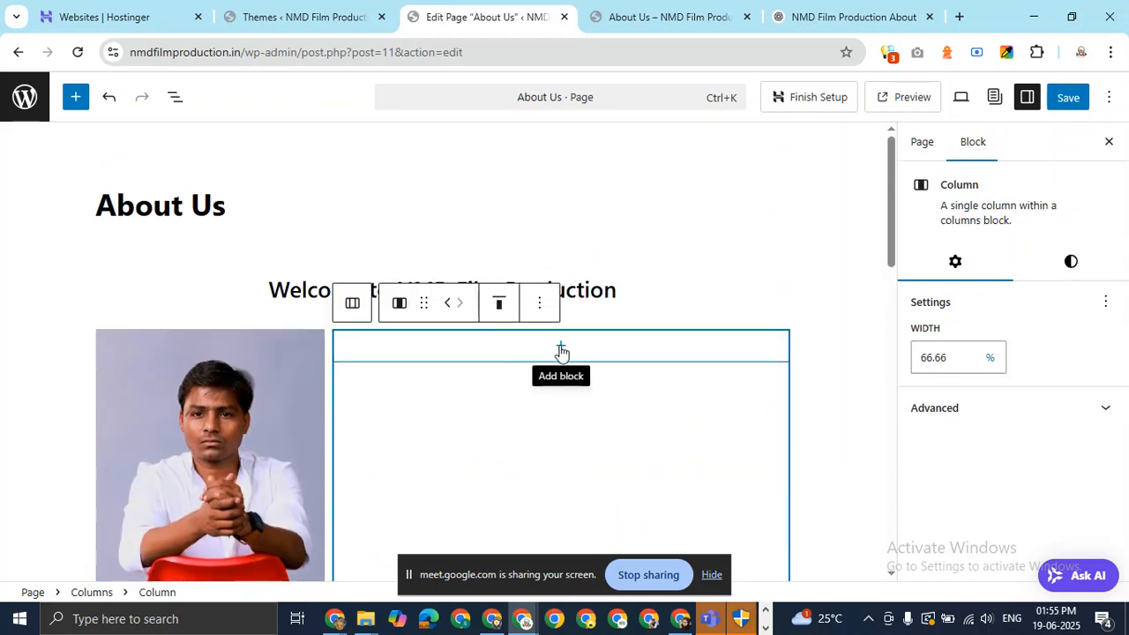
click(559, 350)
click(483, 477)
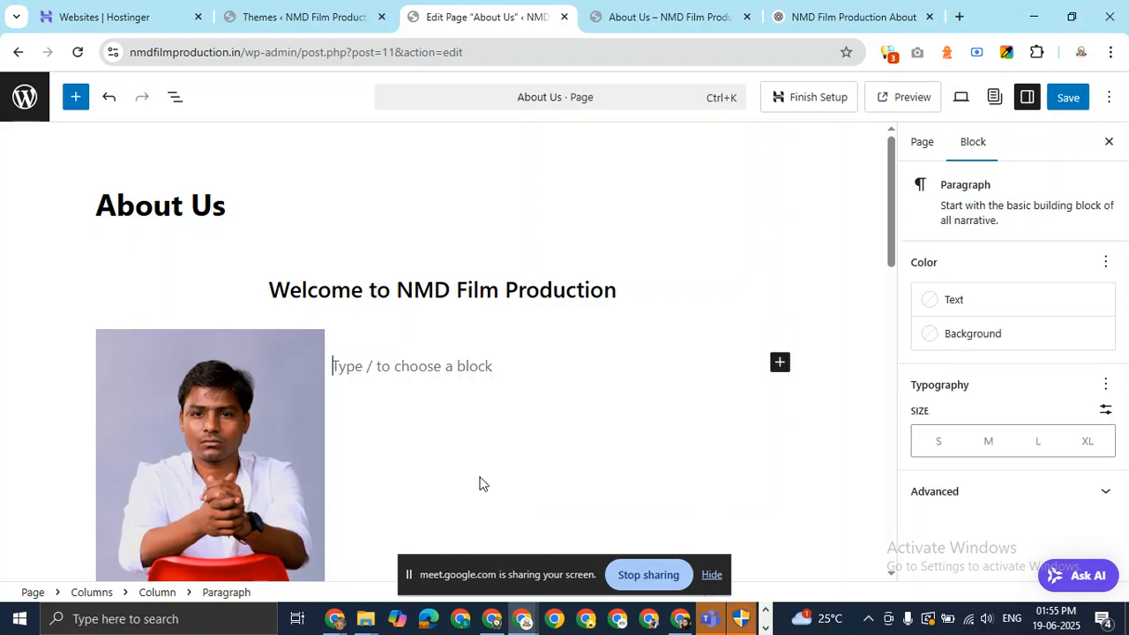
scroll(475, 425, down, 1)
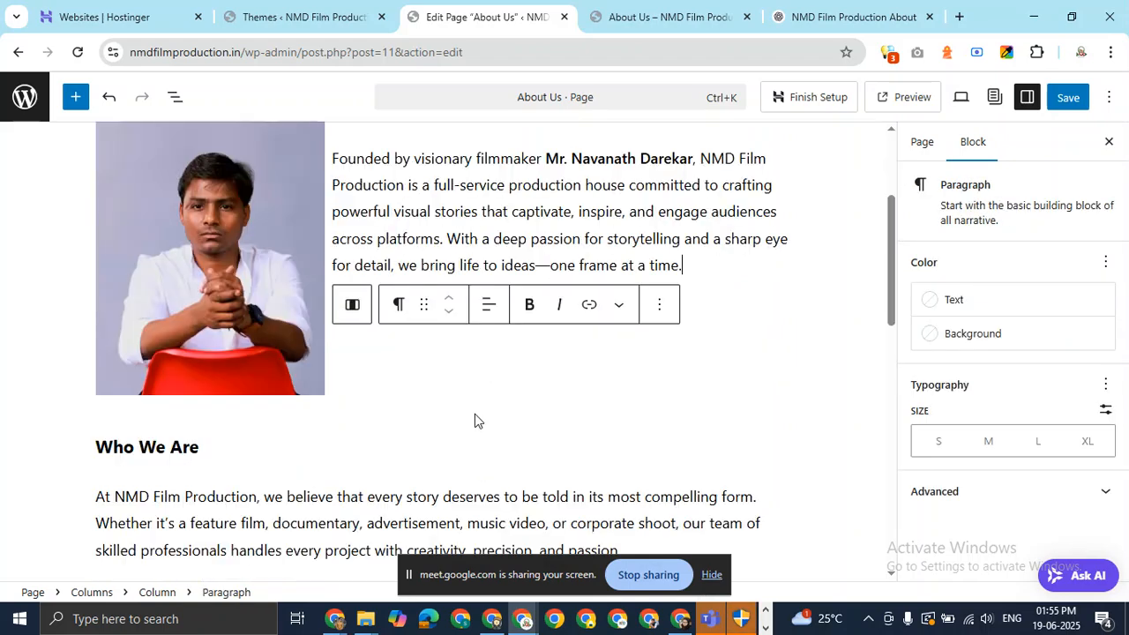
key(ctrl+v)
Split the intro before 'With a deep passion' and add an empty block after it.
scroll(684, 323, up, 1)
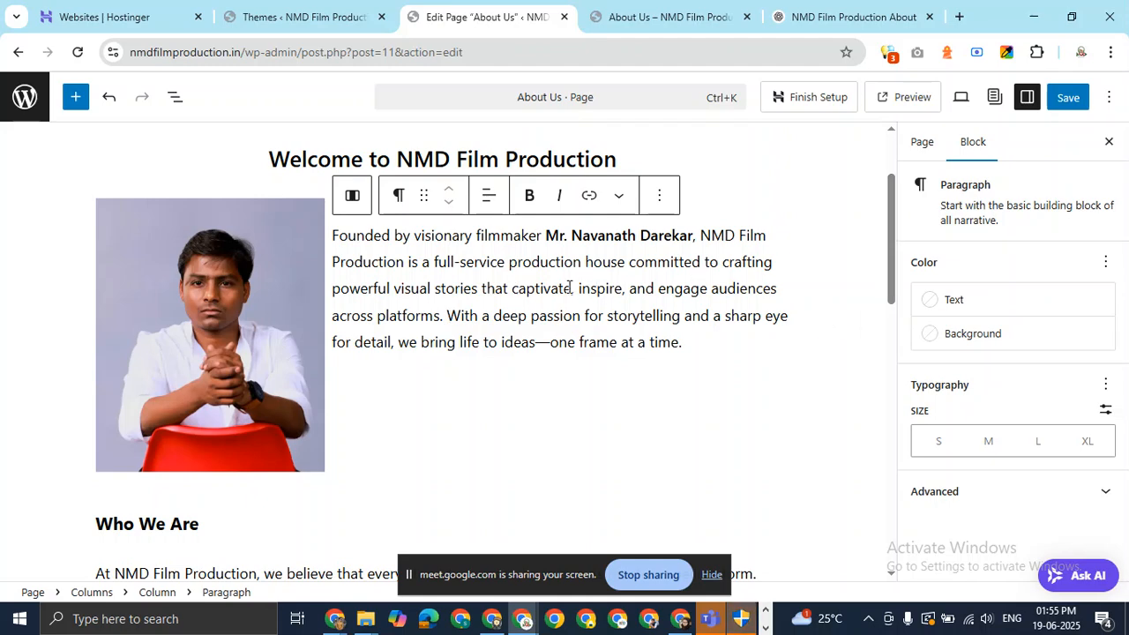
key(Return)
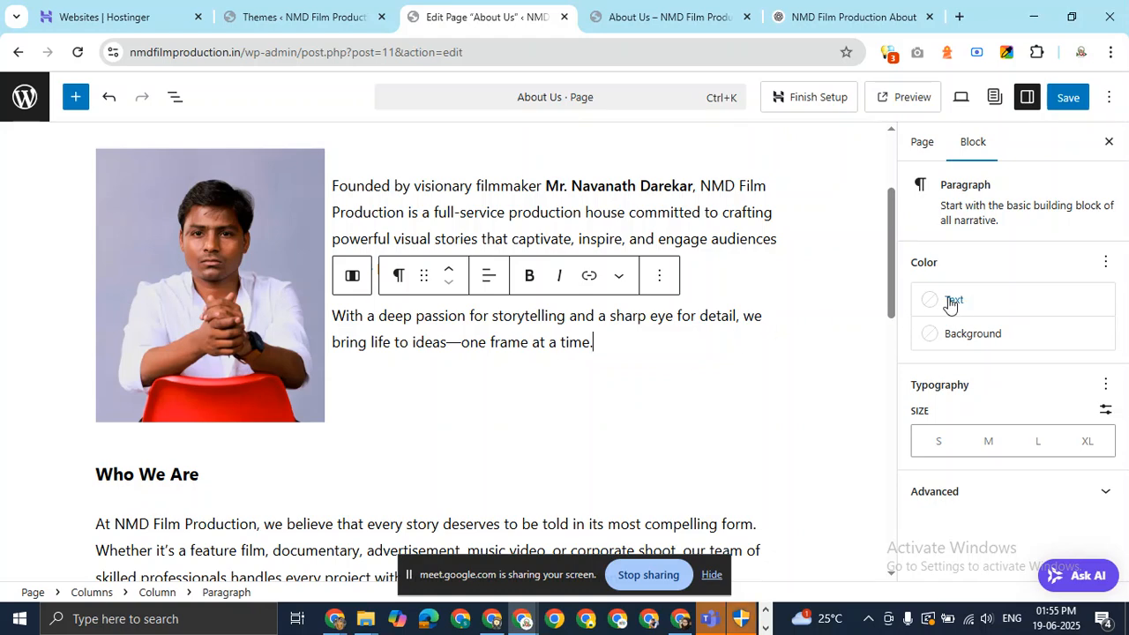
mouse_move(889, 295)
mouse_down()
mouse_move(889, 238)
mouse_move(894, 291)
mouse_move(896, 269)
mouse_move(903, 309)
mouse_move(909, 281)
mouse_move(909, 303)
mouse_up()
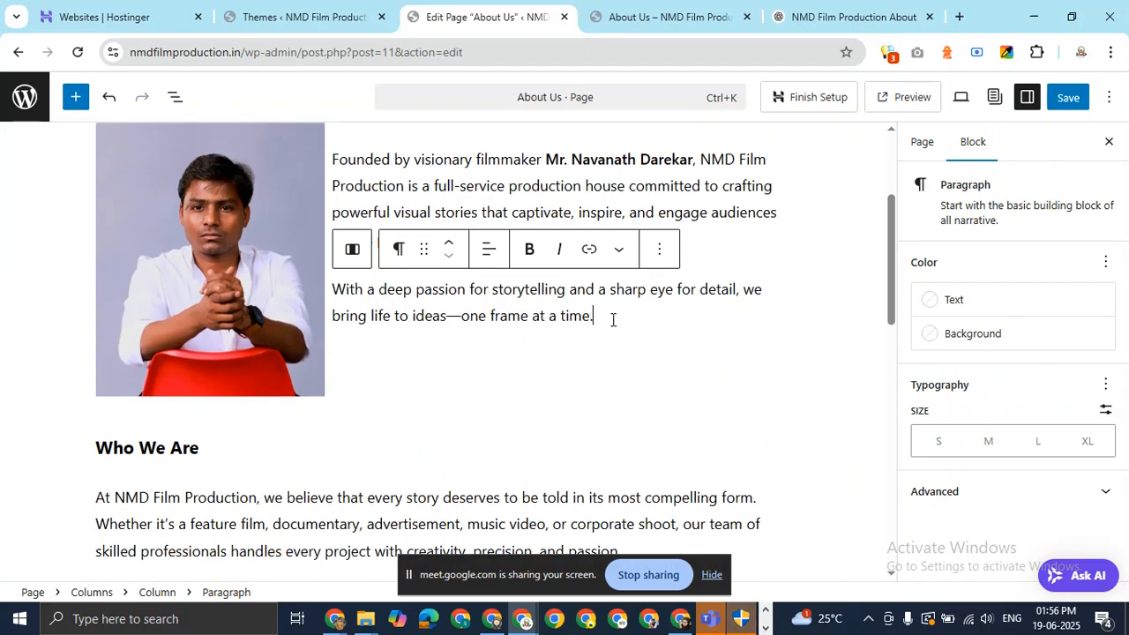
key(Return)
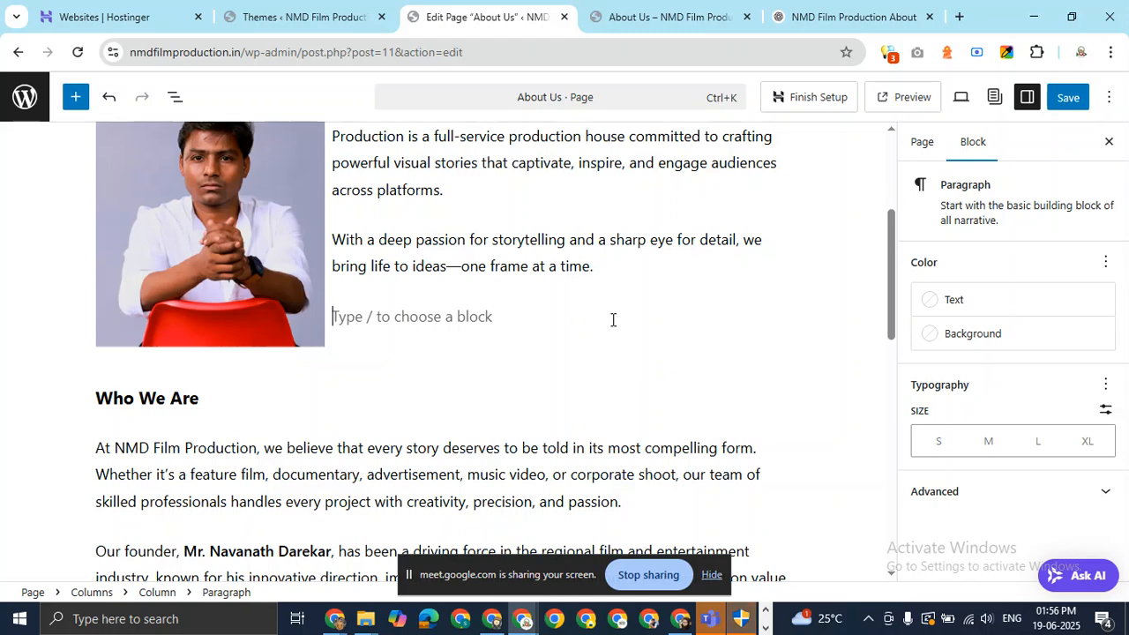
Insert a Buttons block via /bu with the label 'Connect on LinkedIn'.
text(/)
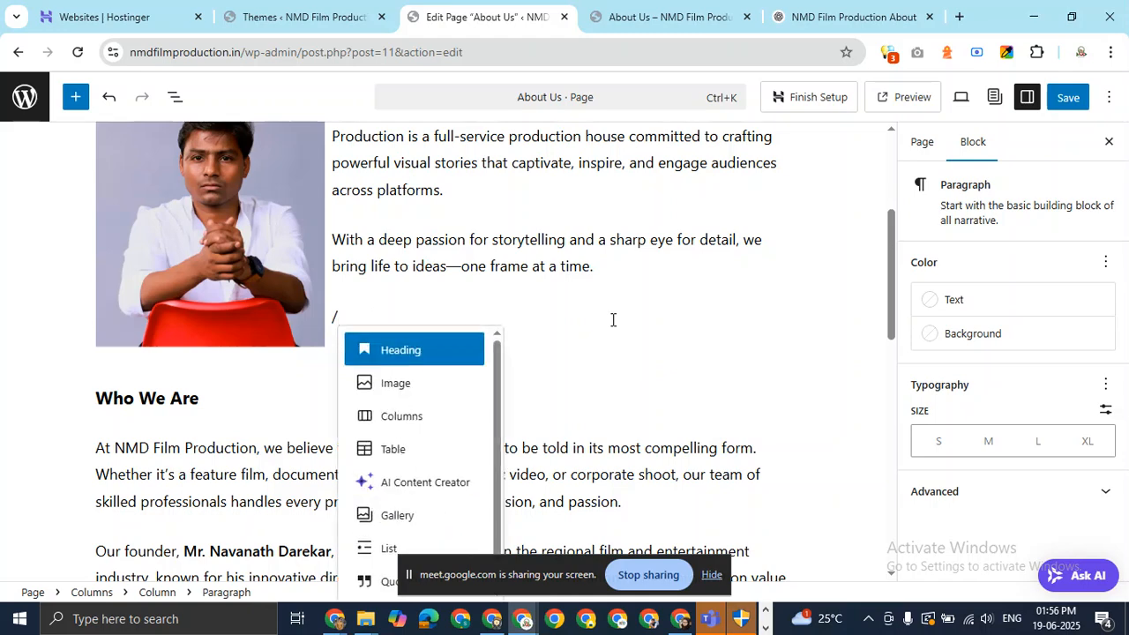
text(bu)
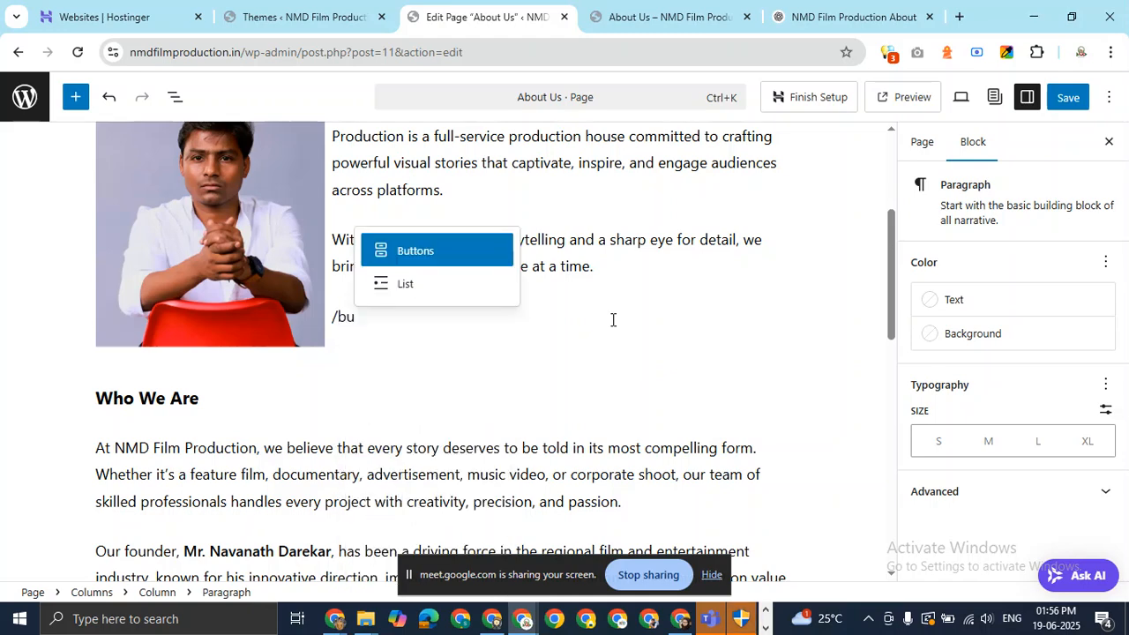
key(Return)
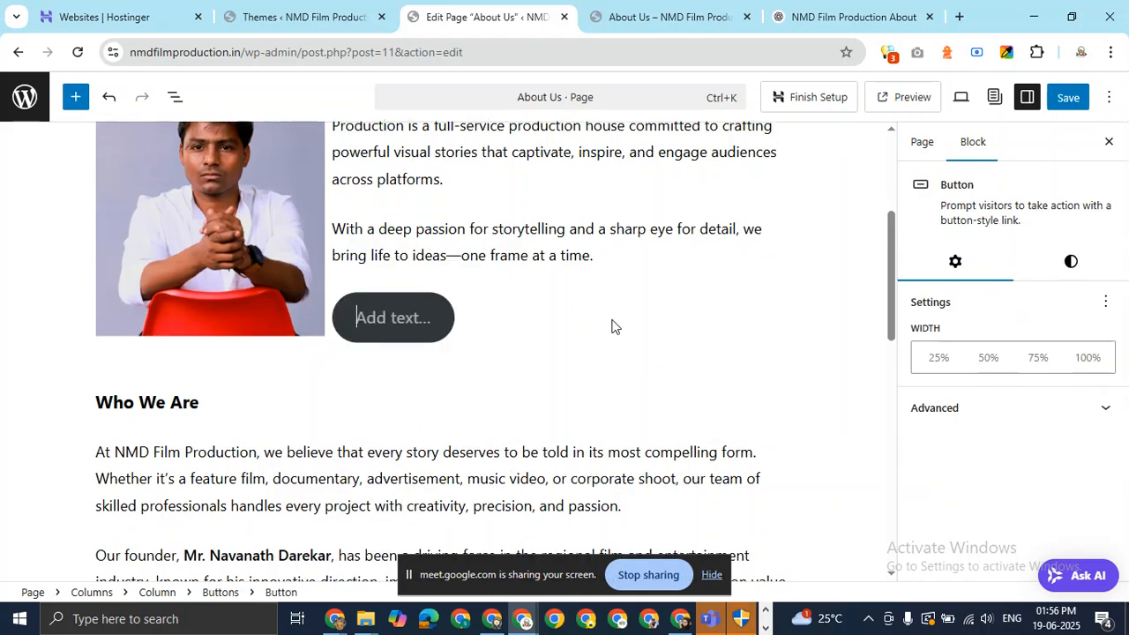
text(Co)
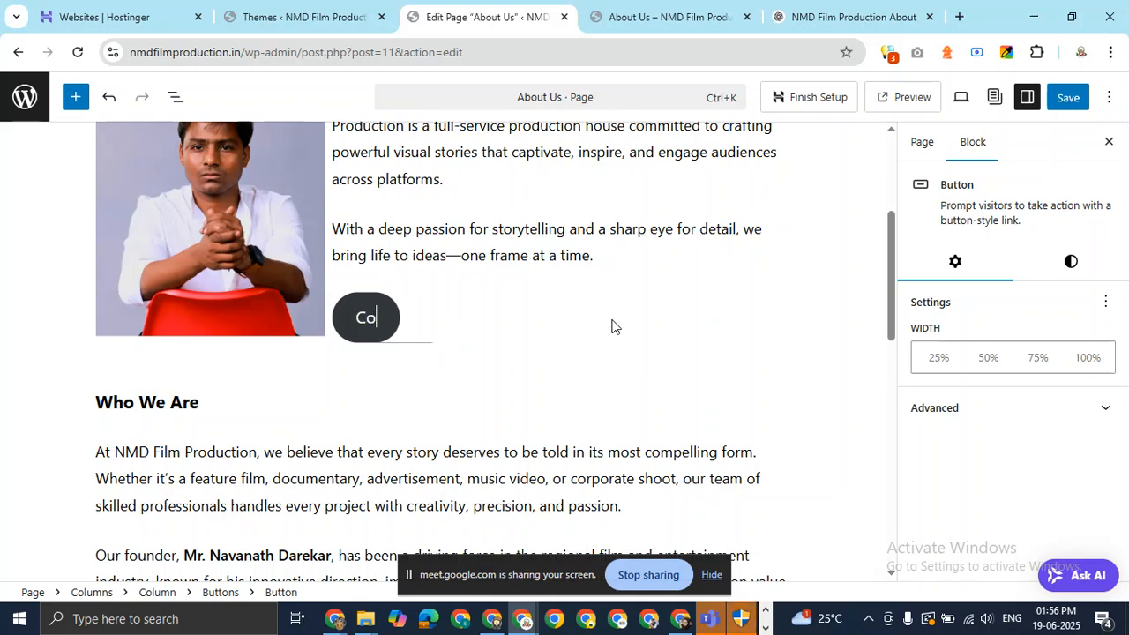
text(nnect )
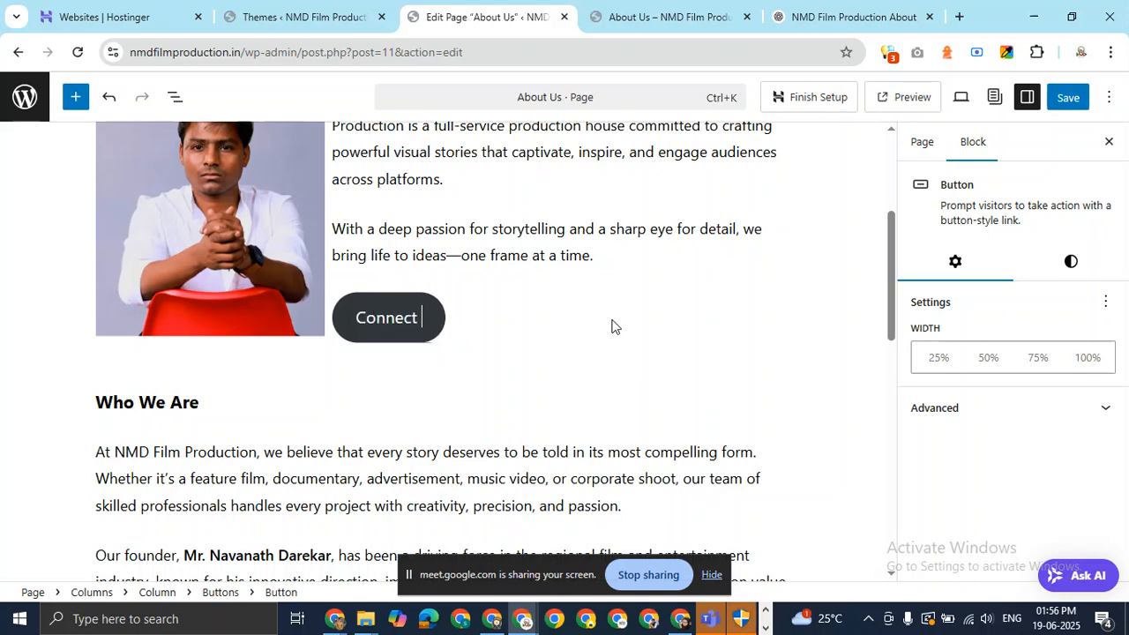
text(on Li)
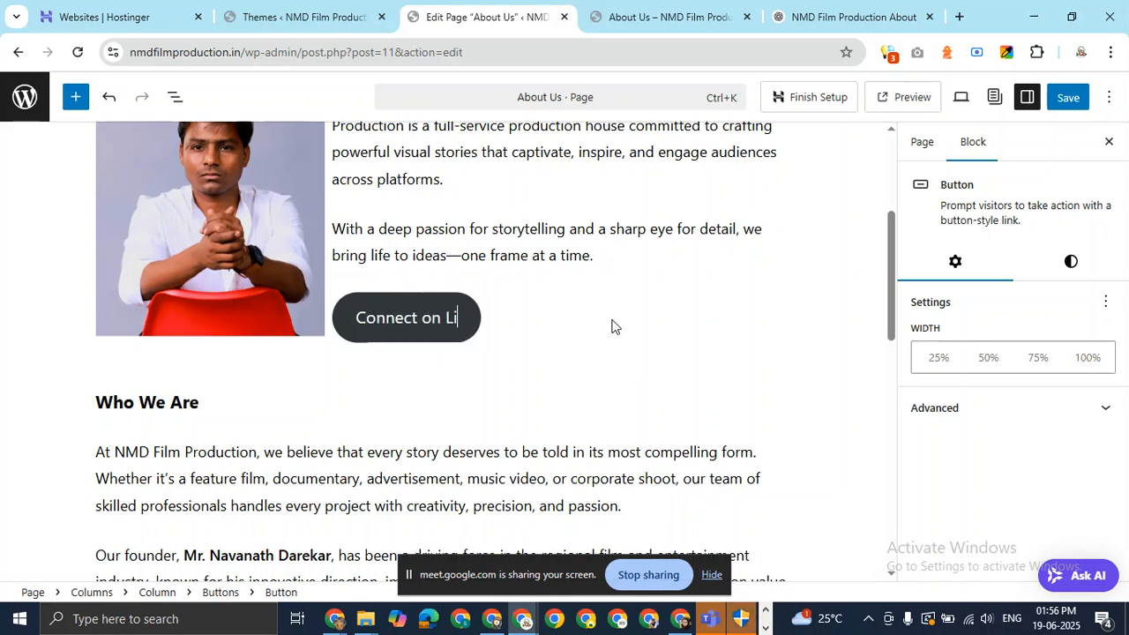
text(nkedin)
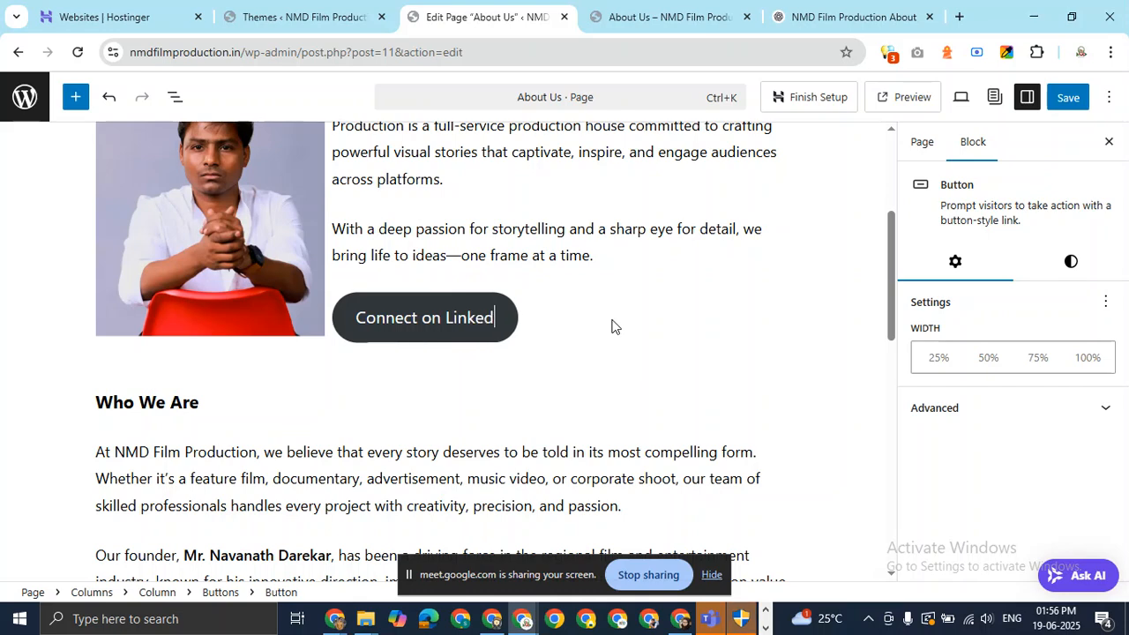
key(BackSpace)
key(BackSpace)
text(In)
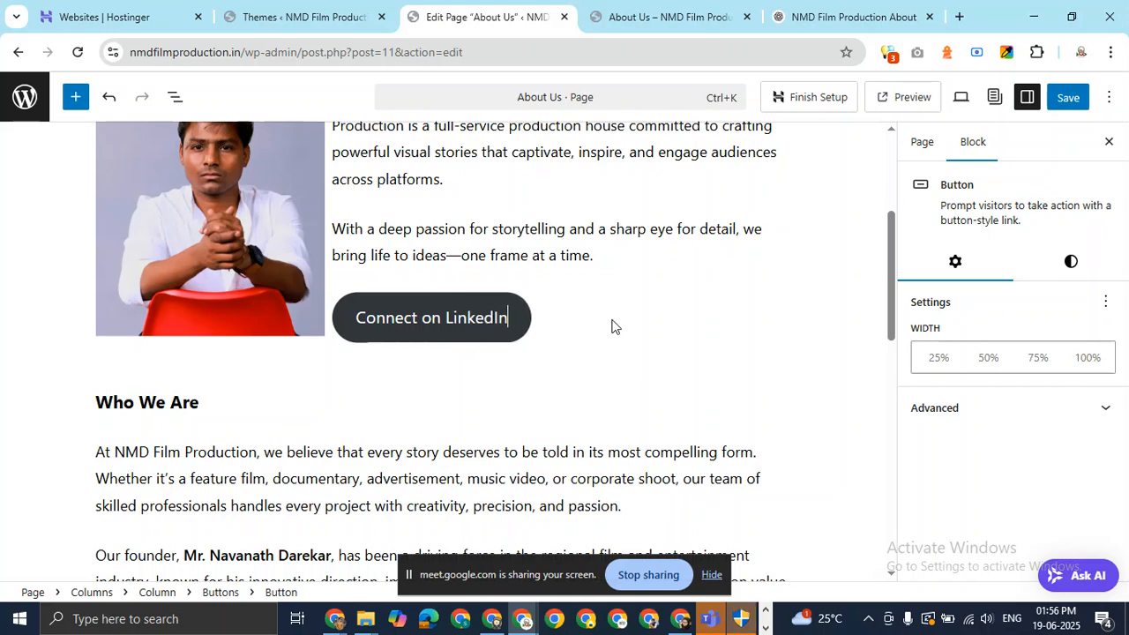
click(711, 330)
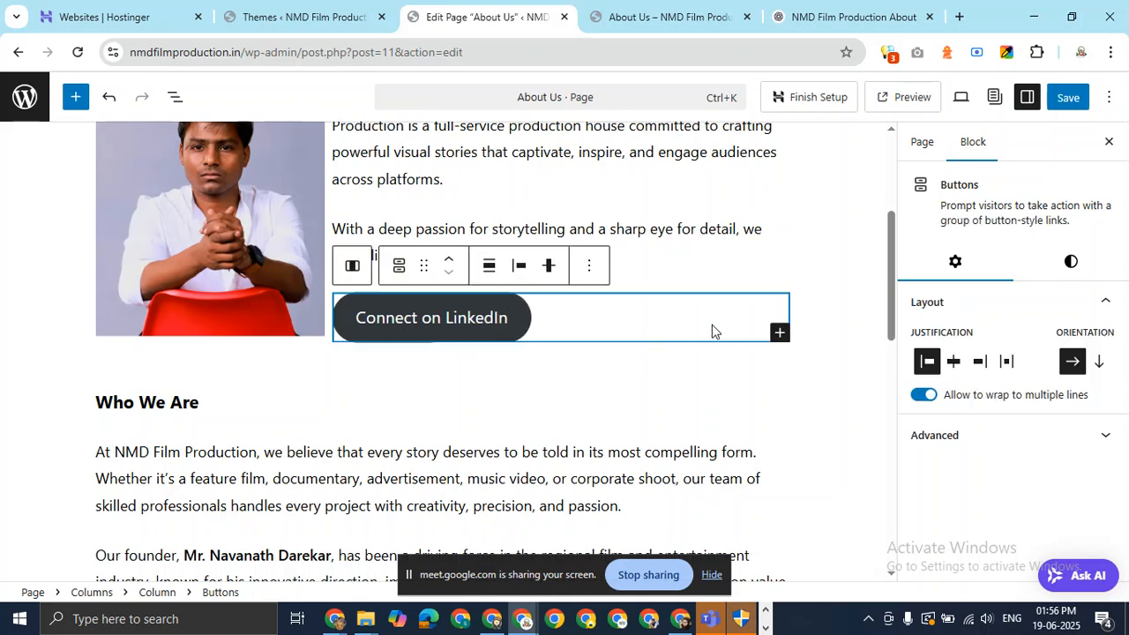
click(860, 258)
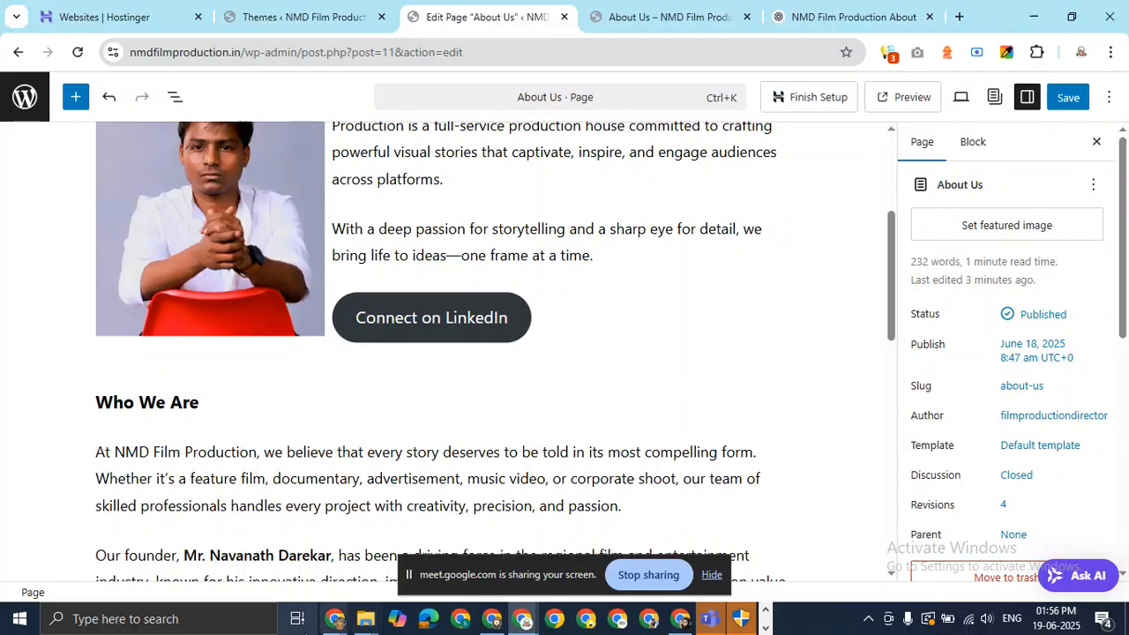
click(336, 620)
click(247, 574)
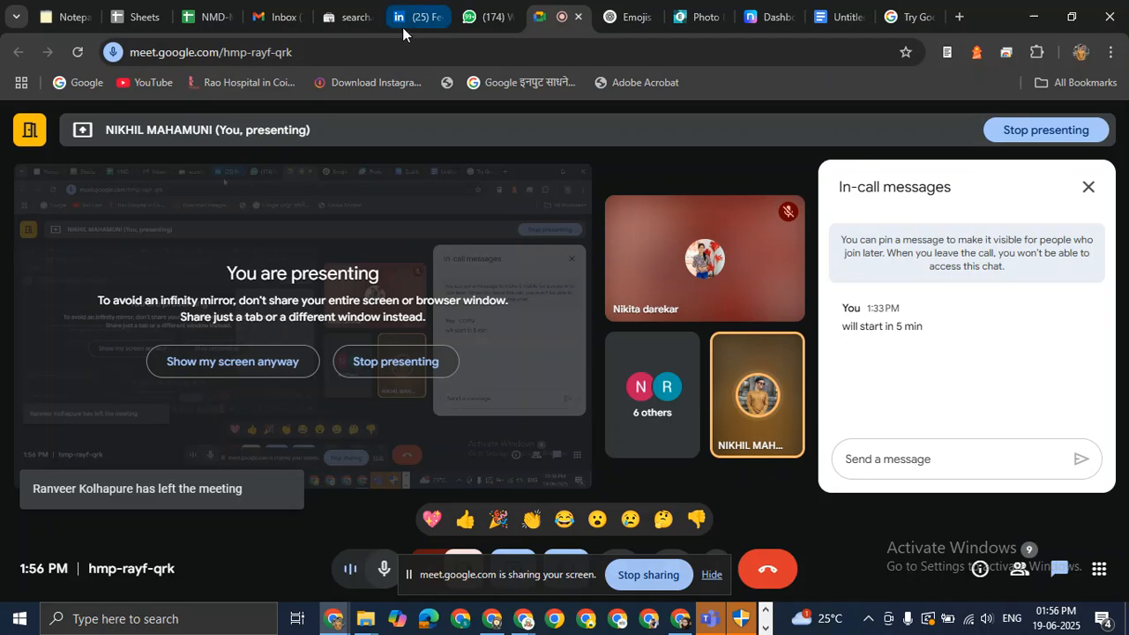
Search LinkedIn for the founder, open his profile and copy its URL back to the editor.
click(406, 26)
click(183, 122)
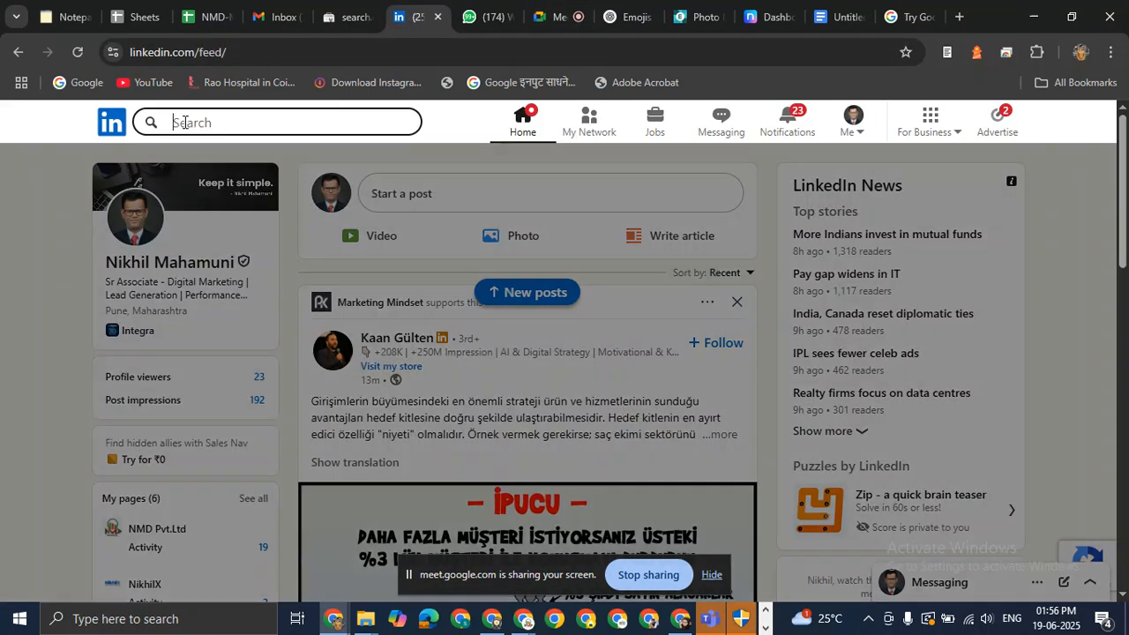
text(navanath)
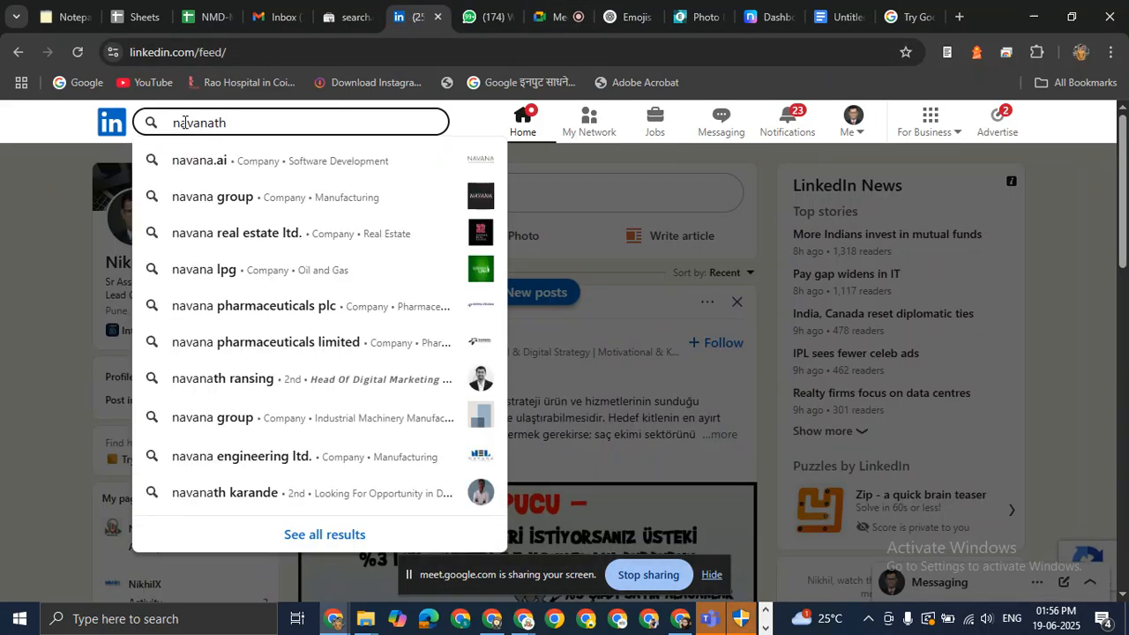
key(Return)
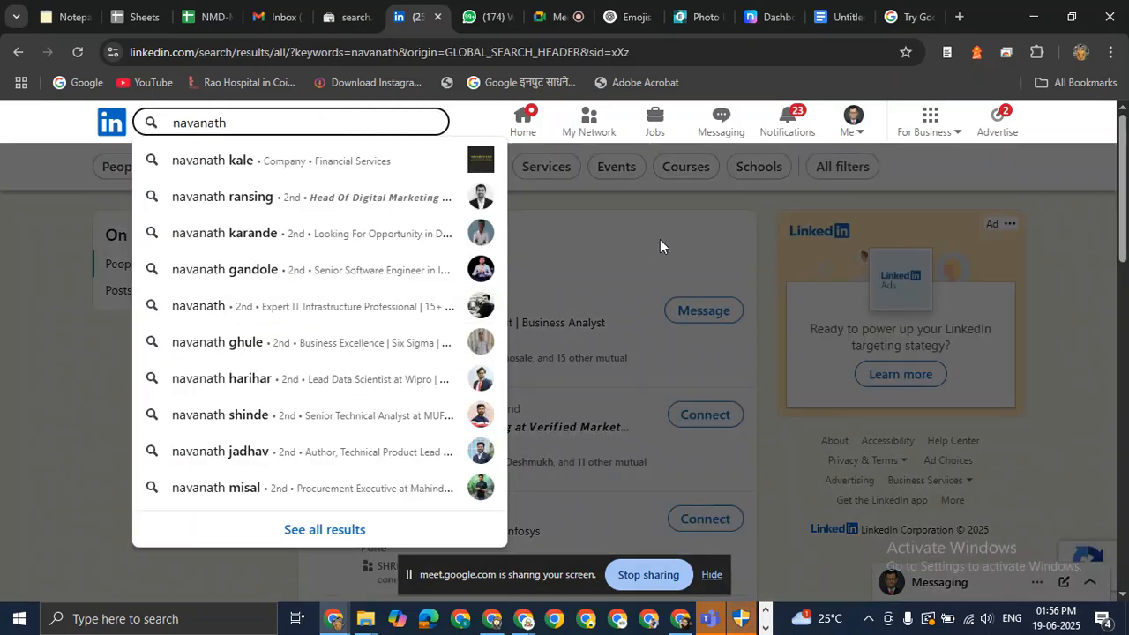
click(659, 241)
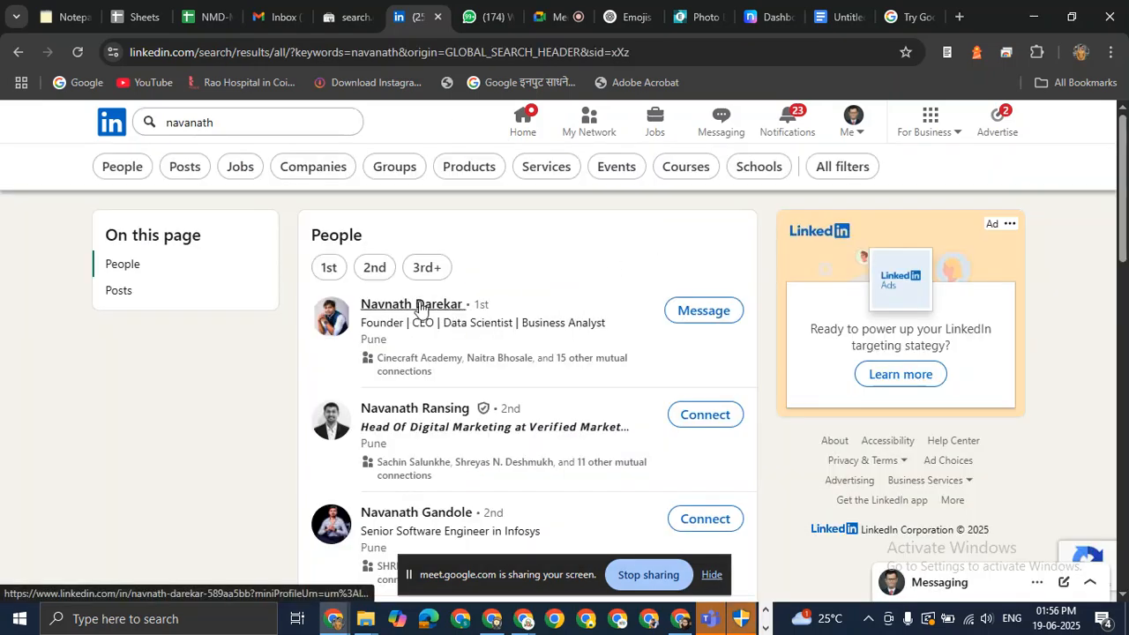
click(419, 304)
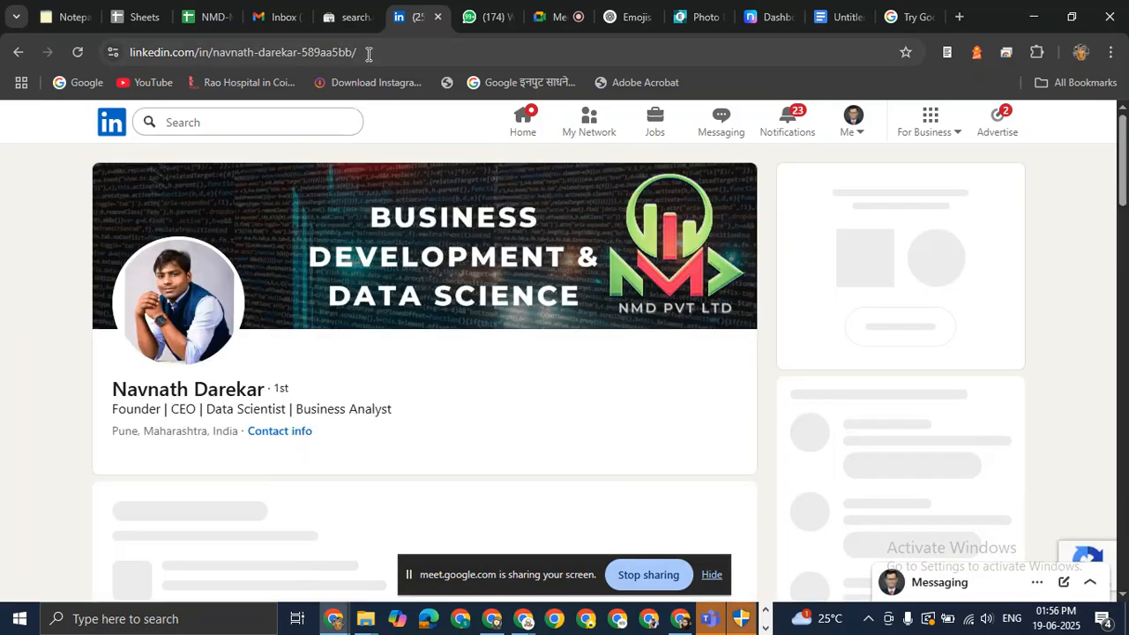
click(368, 53)
key(ctrl+c)
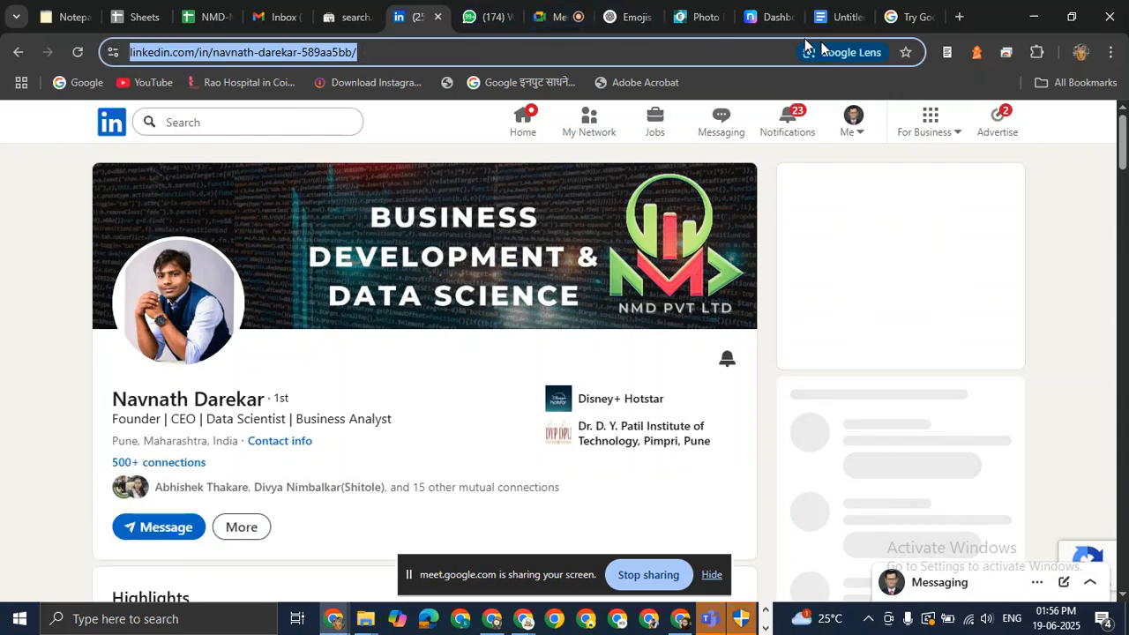
key(alt+Tab)
click(448, 318)
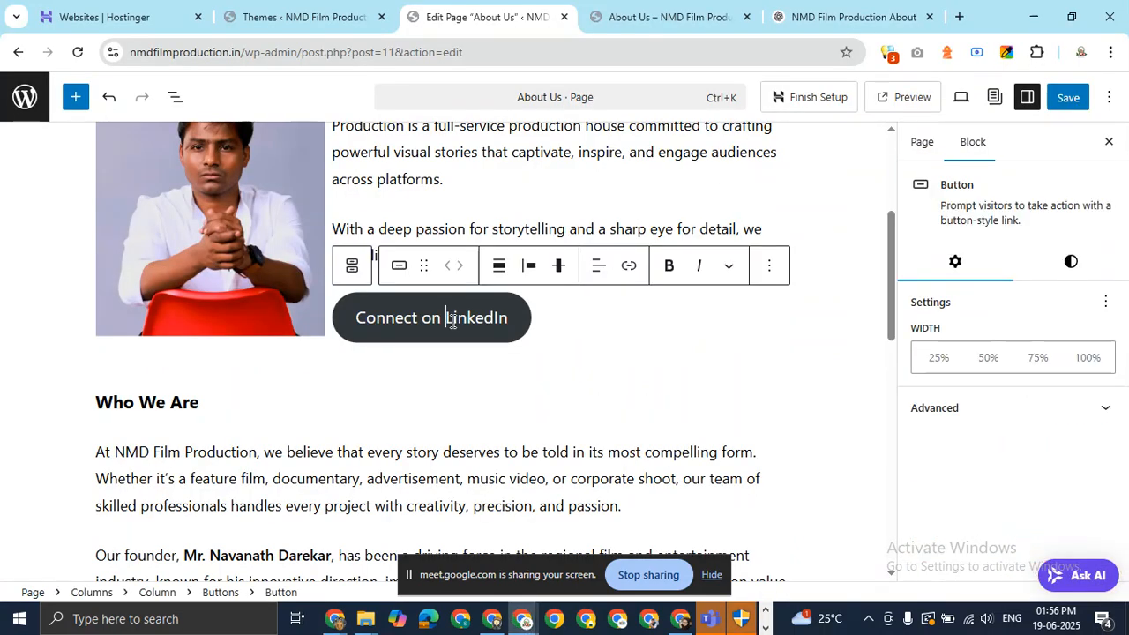
Link the Connect on LinkedIn button to the pasted LinkedIn profile URL.
click(629, 274)
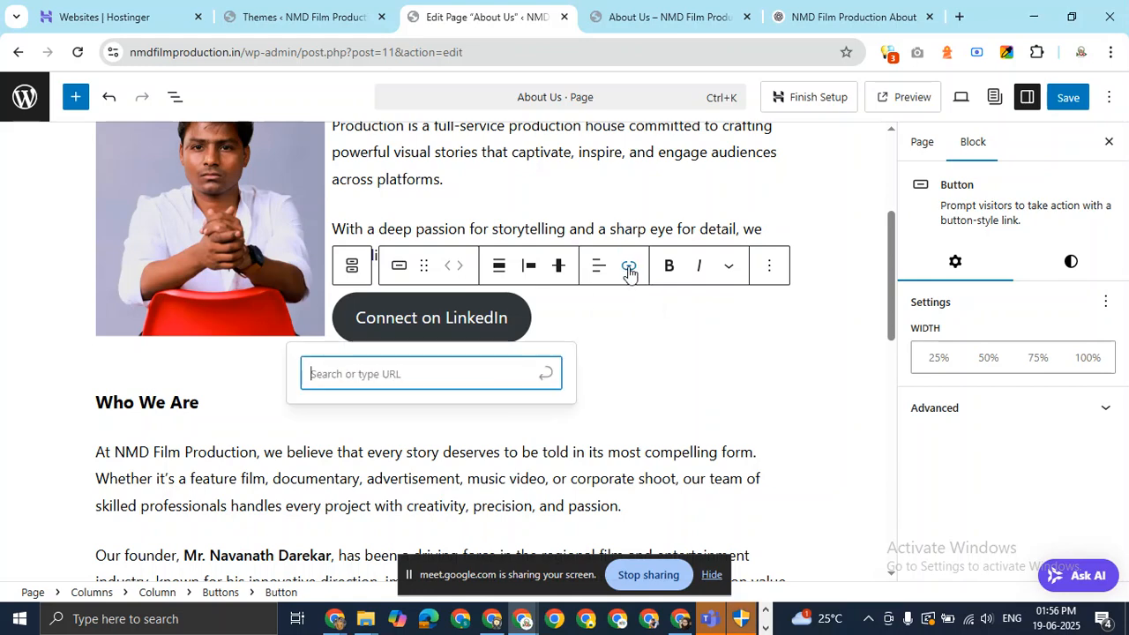
key(ctrl+v)
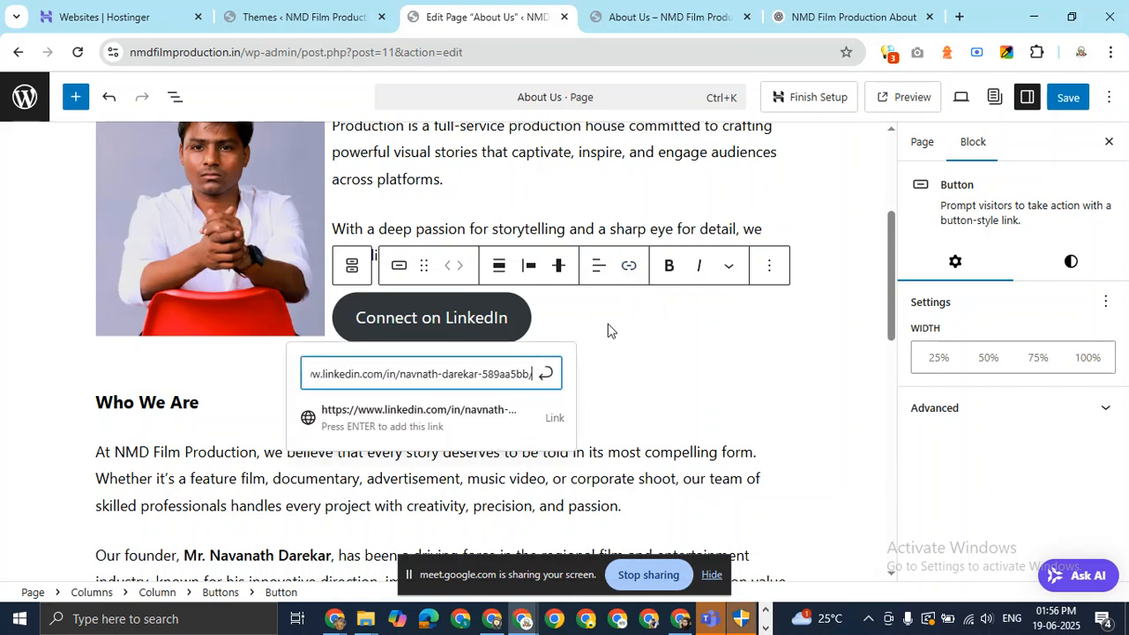
key(Return)
click(615, 335)
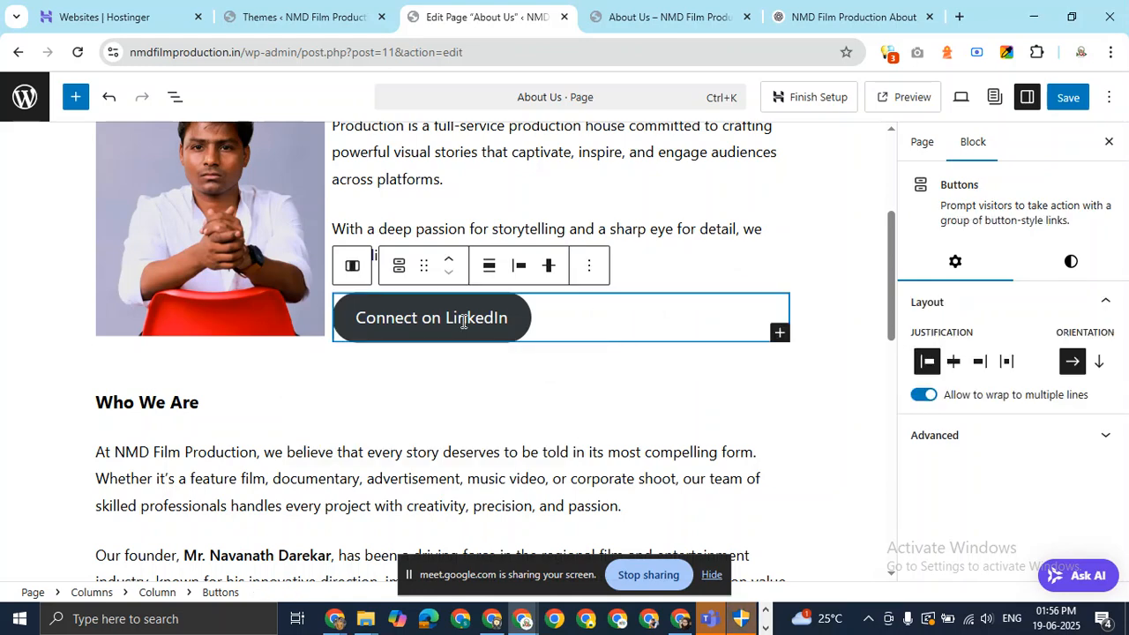
scroll(66, 320, up, 3)
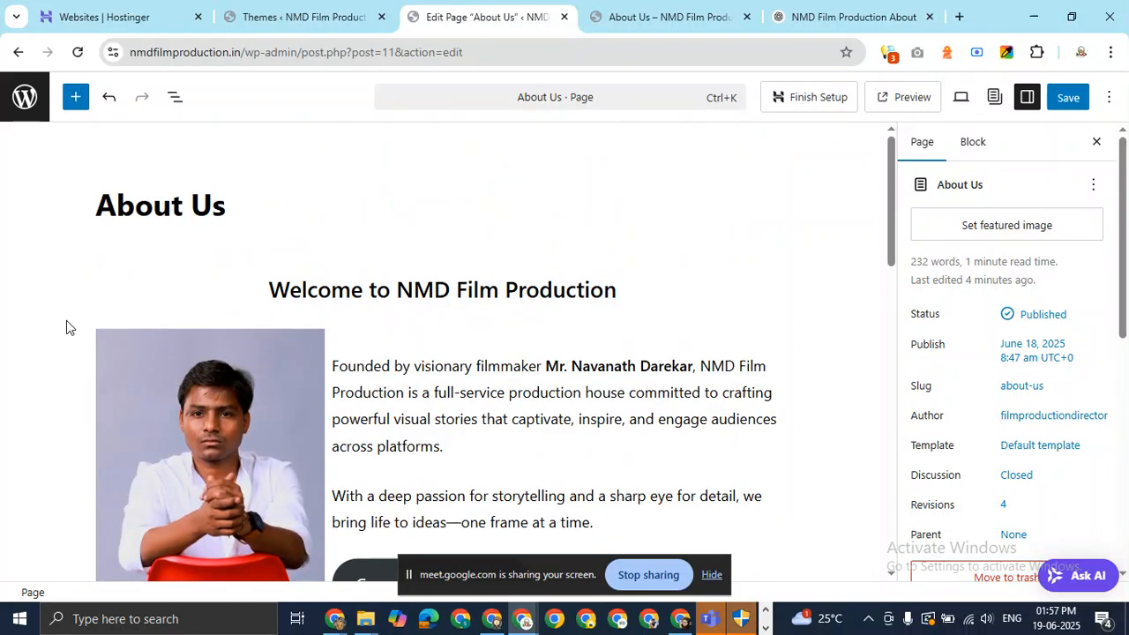
click(361, 392)
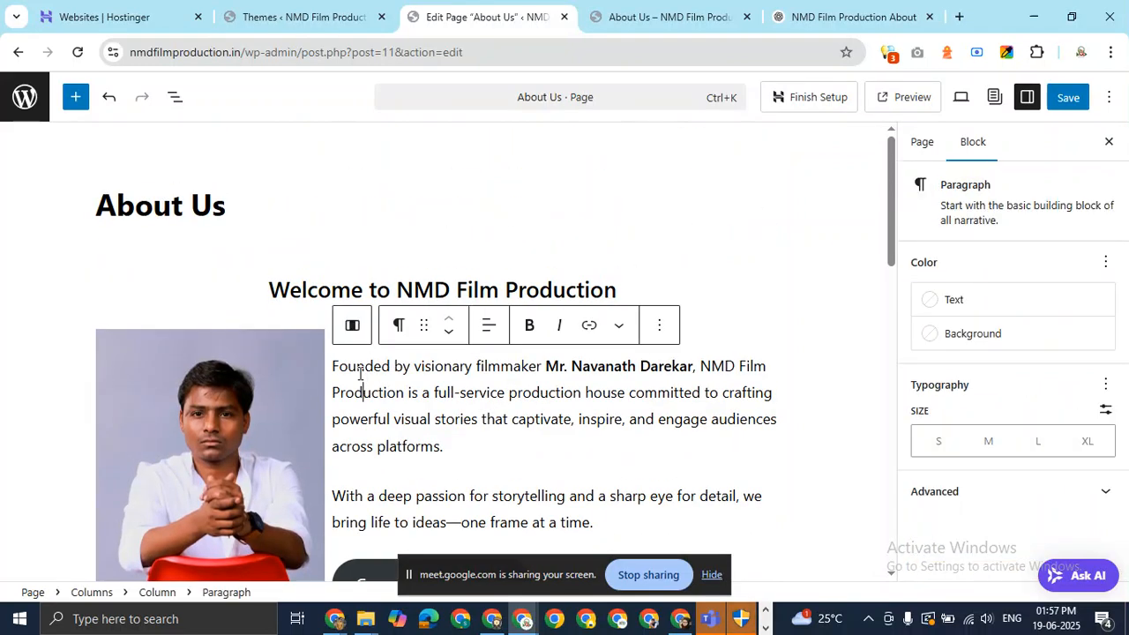
click(305, 342)
click(385, 364)
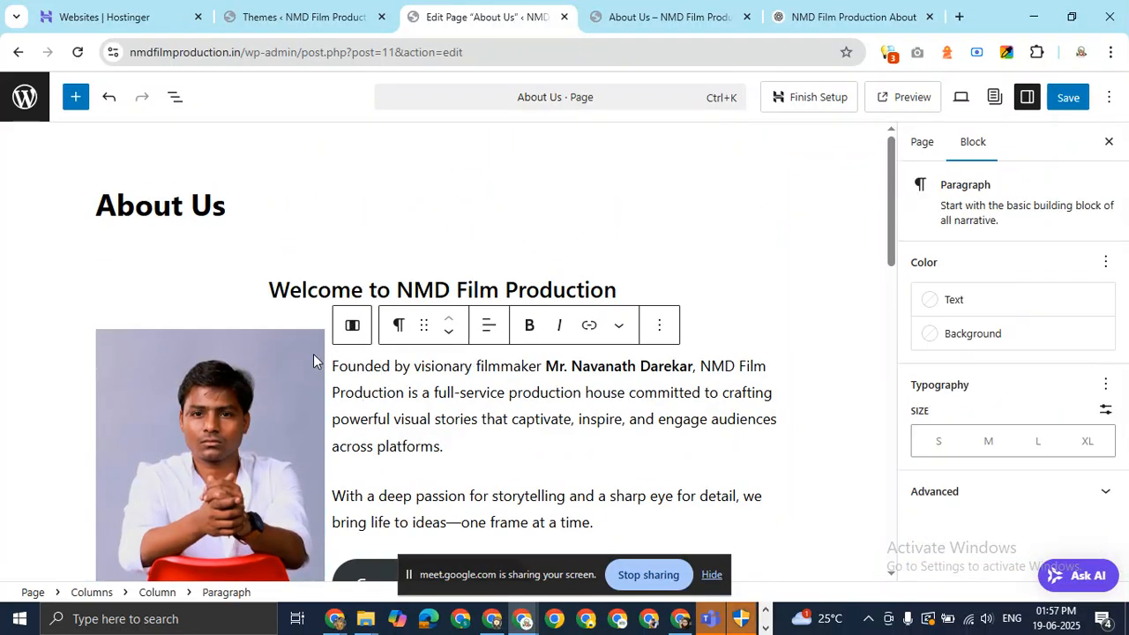
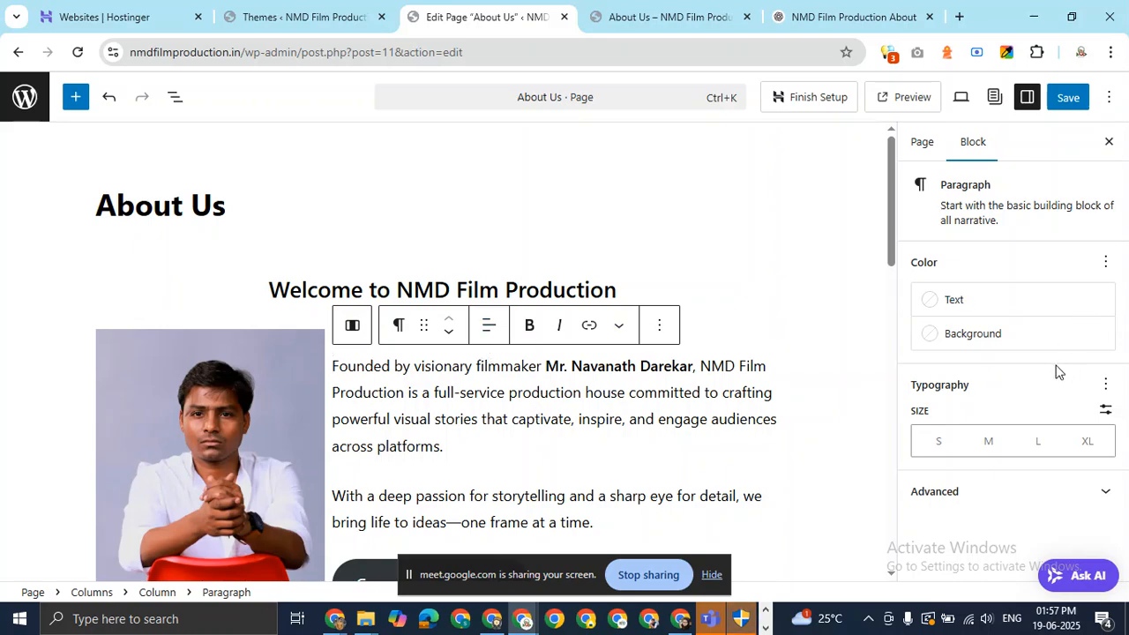
Save the About Us page edits and switch to the live About Us tab.
scroll(719, 441, down, 4)
scroll(718, 441, down, 2)
scroll(721, 429, up, 6)
click(1067, 99)
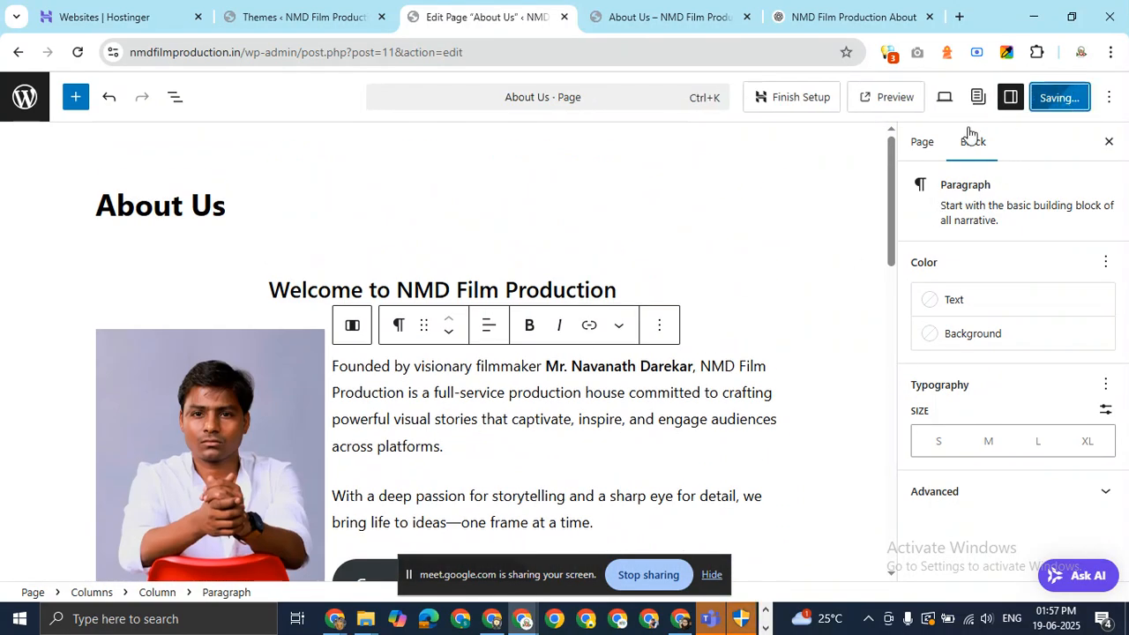
click(596, 25)
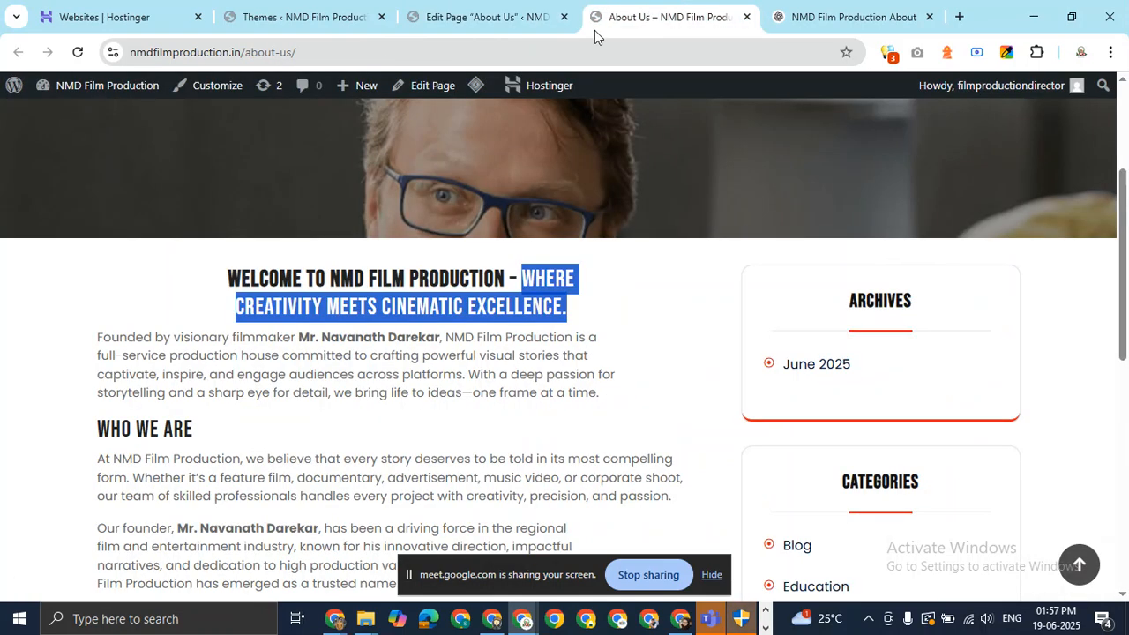
Load the About Us URL in an incognito window, review the intro, then return to the editor.
click(471, 54)
key(ctrl+c)
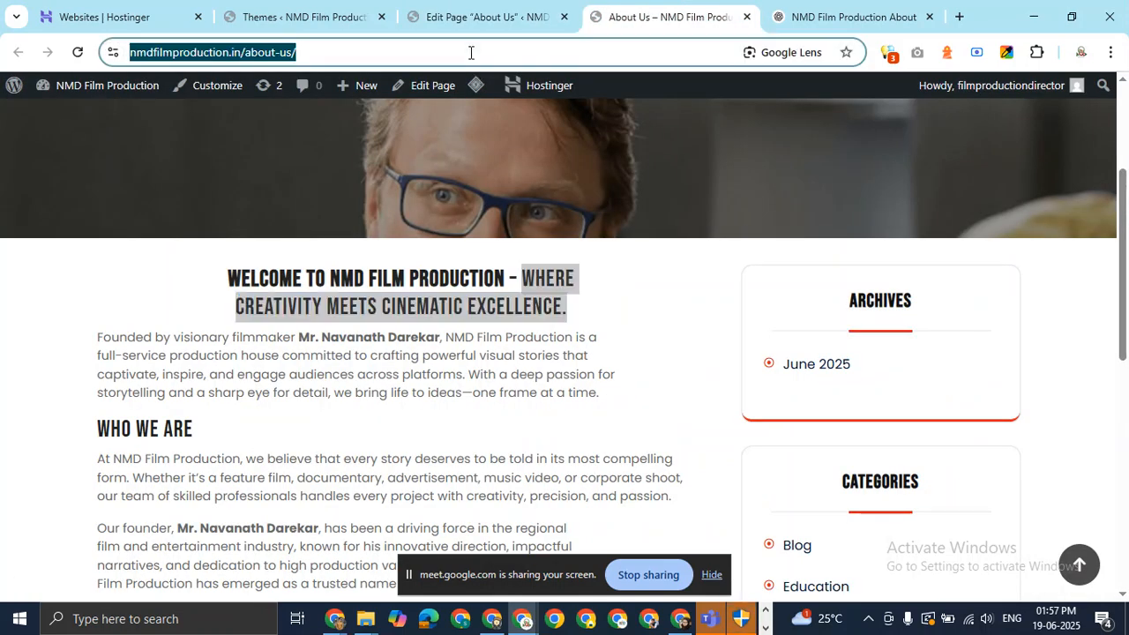
key(ctrl+shift+n)
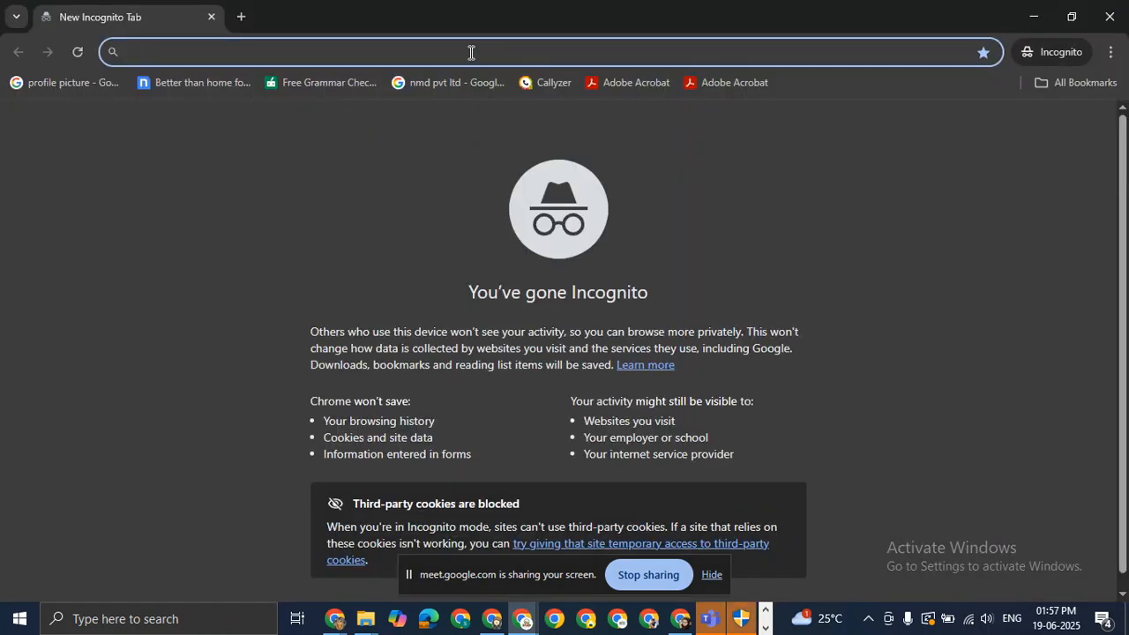
key(ctrl+v)
key(Return)
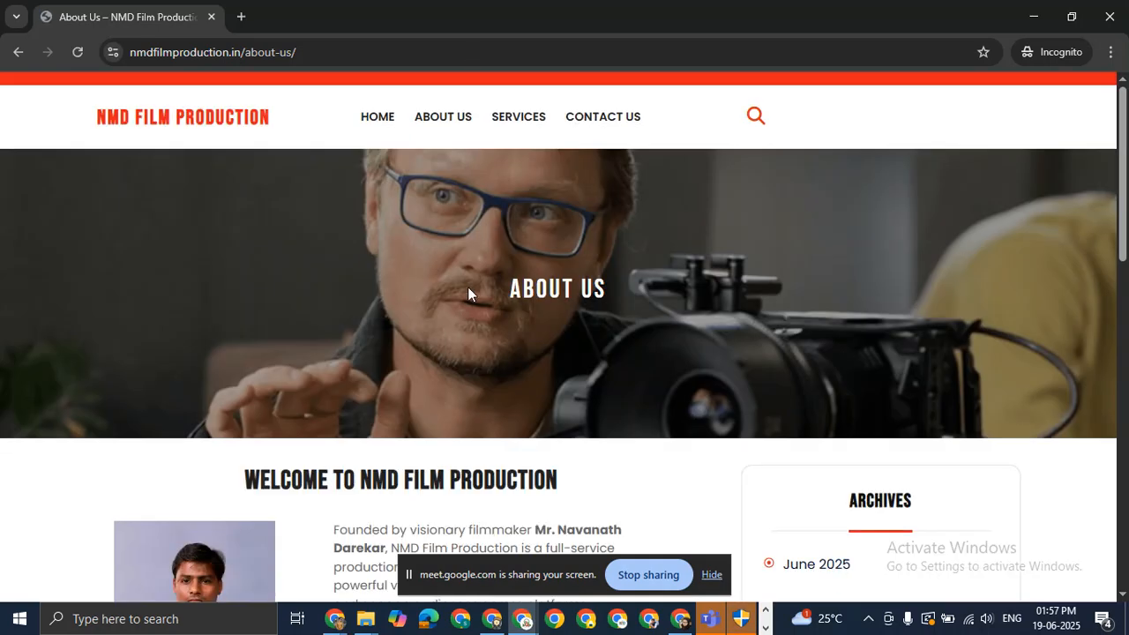
drag(1124, 152, 1124, 240)
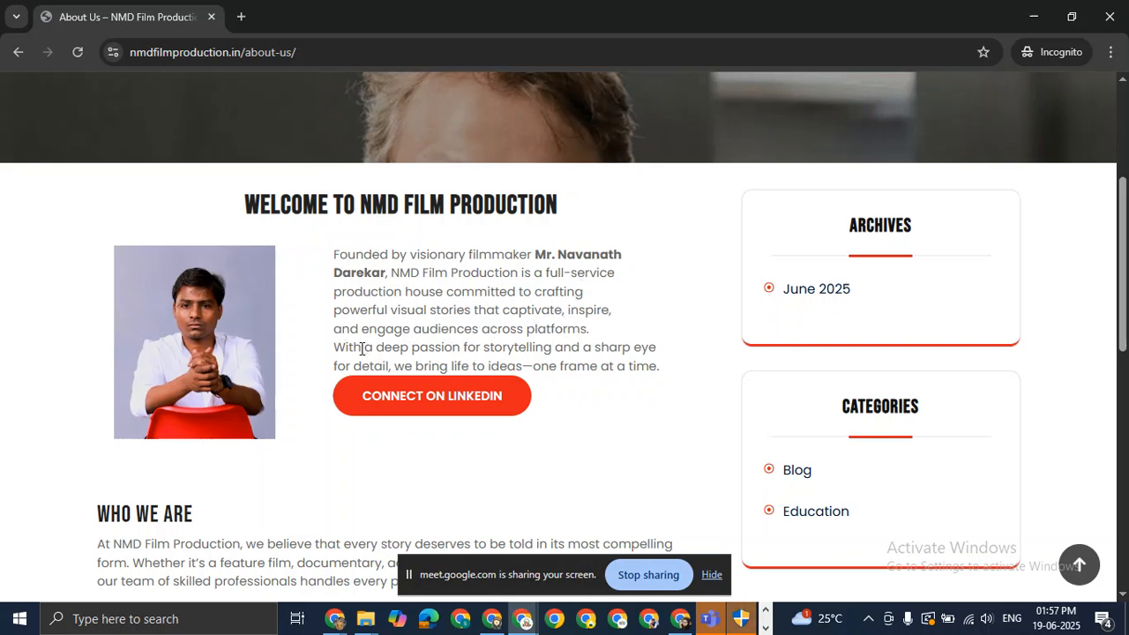
drag(338, 350, 505, 352)
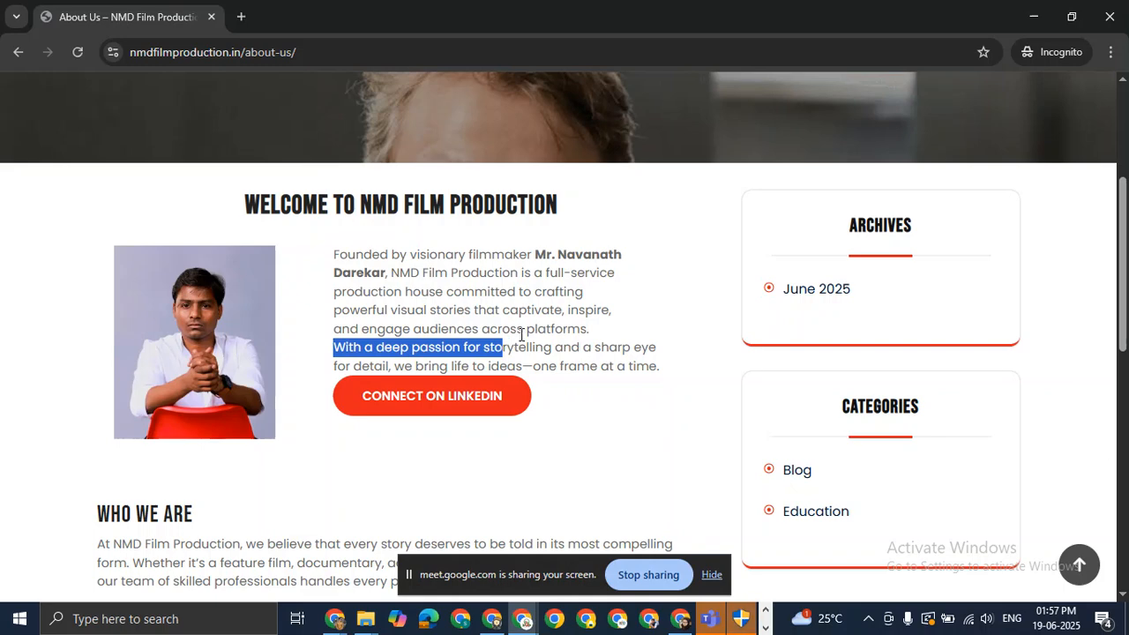
key(alt+Tab)
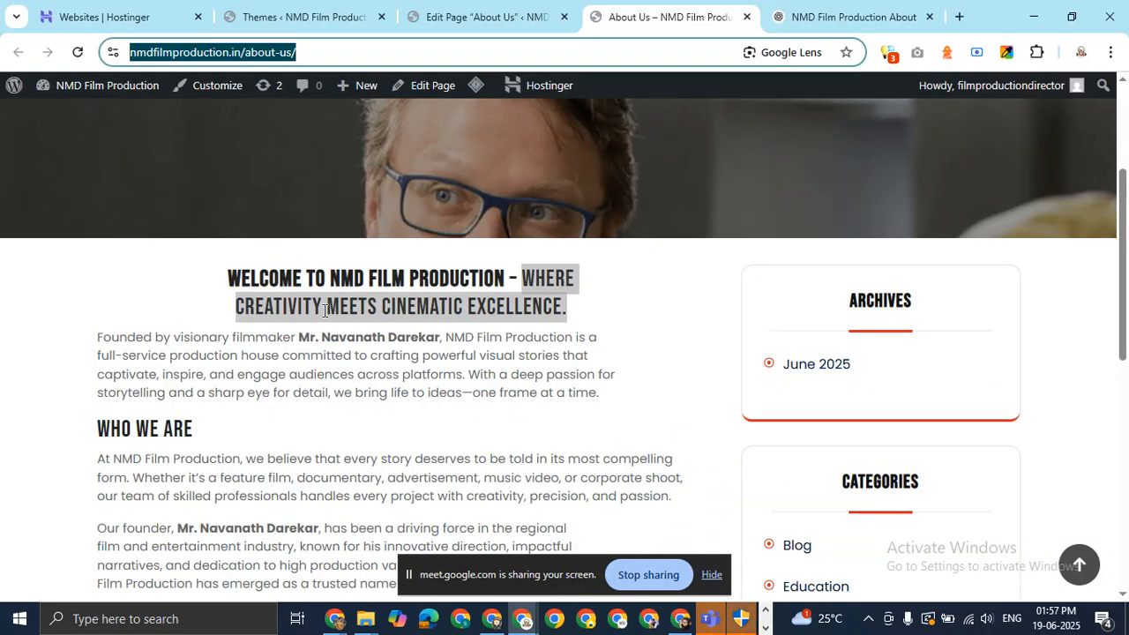
click(544, 15)
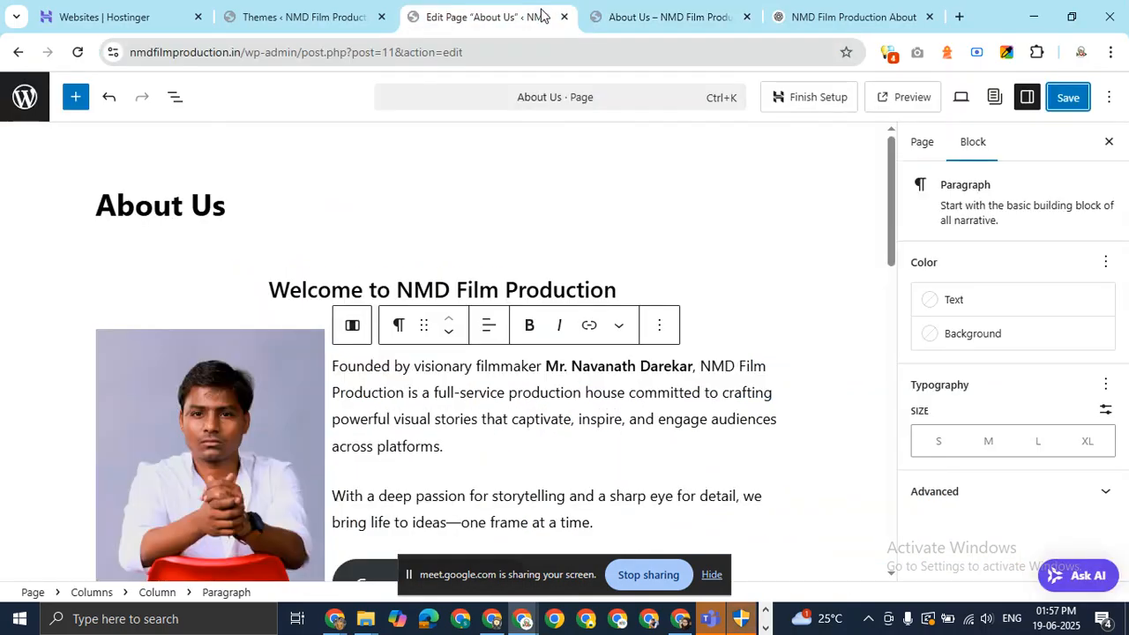
Insert a 20 px Spacer after the paragraph ending 'across platforms.'.
click(456, 476)
click(821, 422)
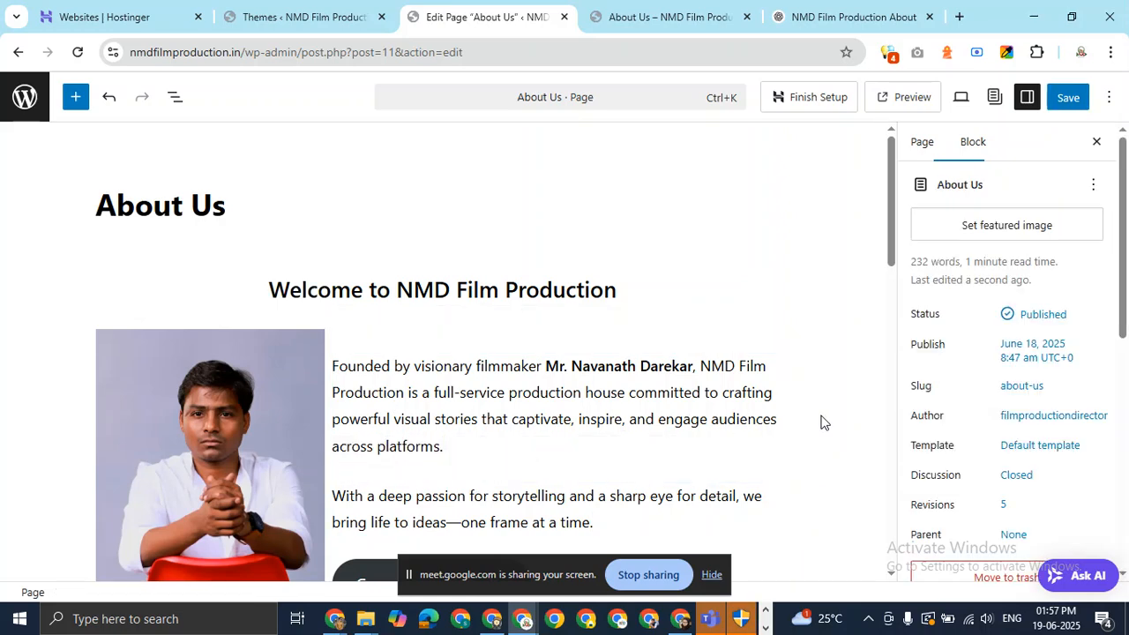
click(470, 448)
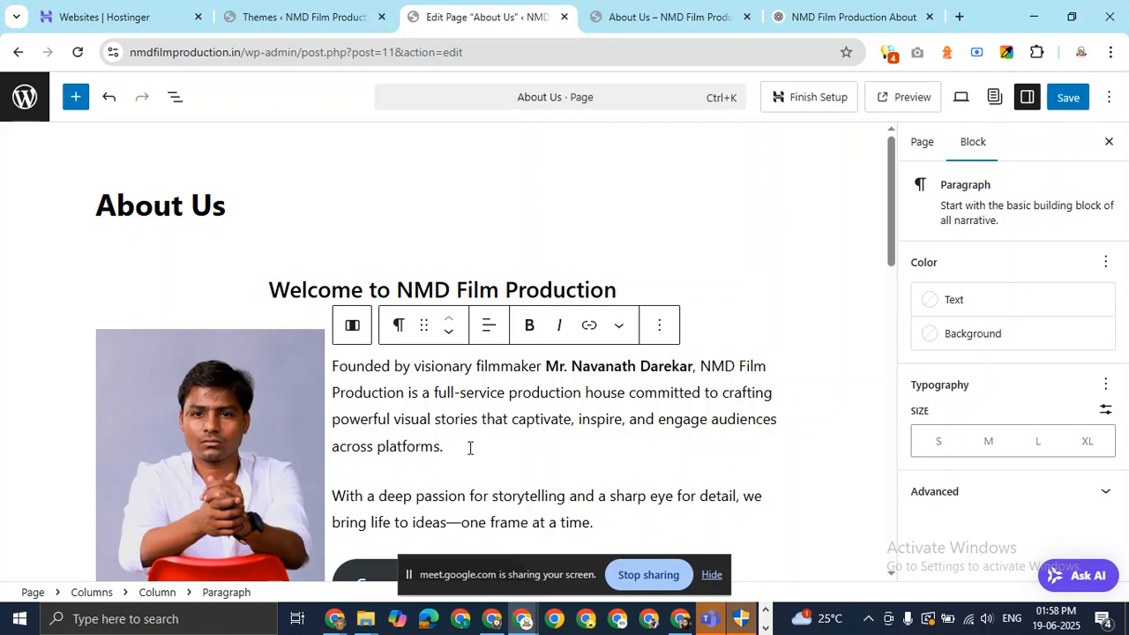
key(Return)
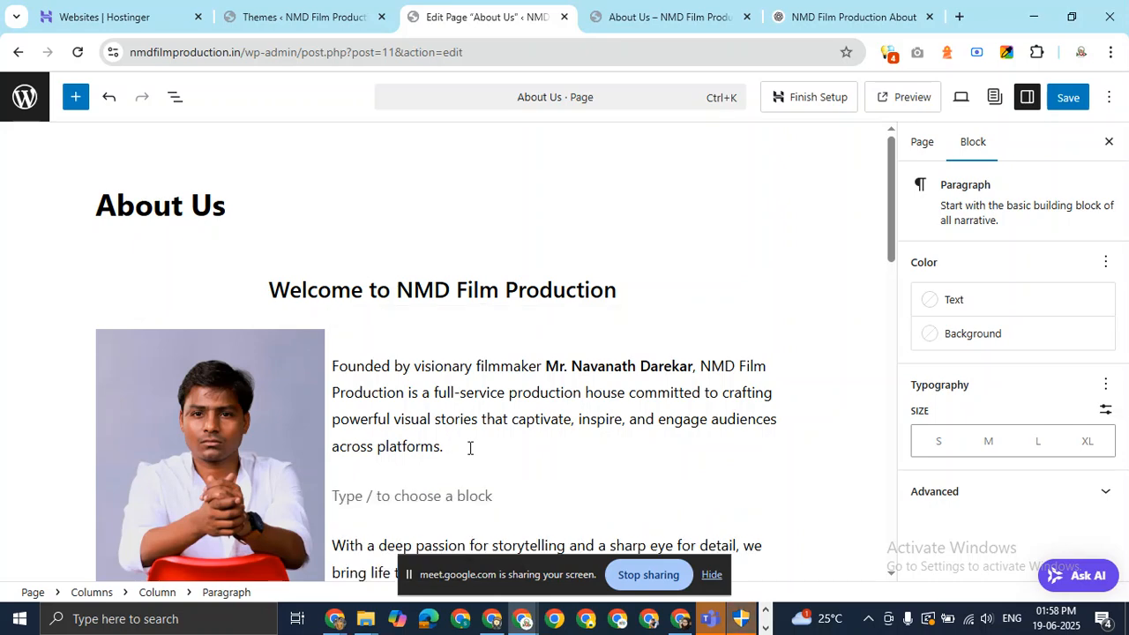
text(/)
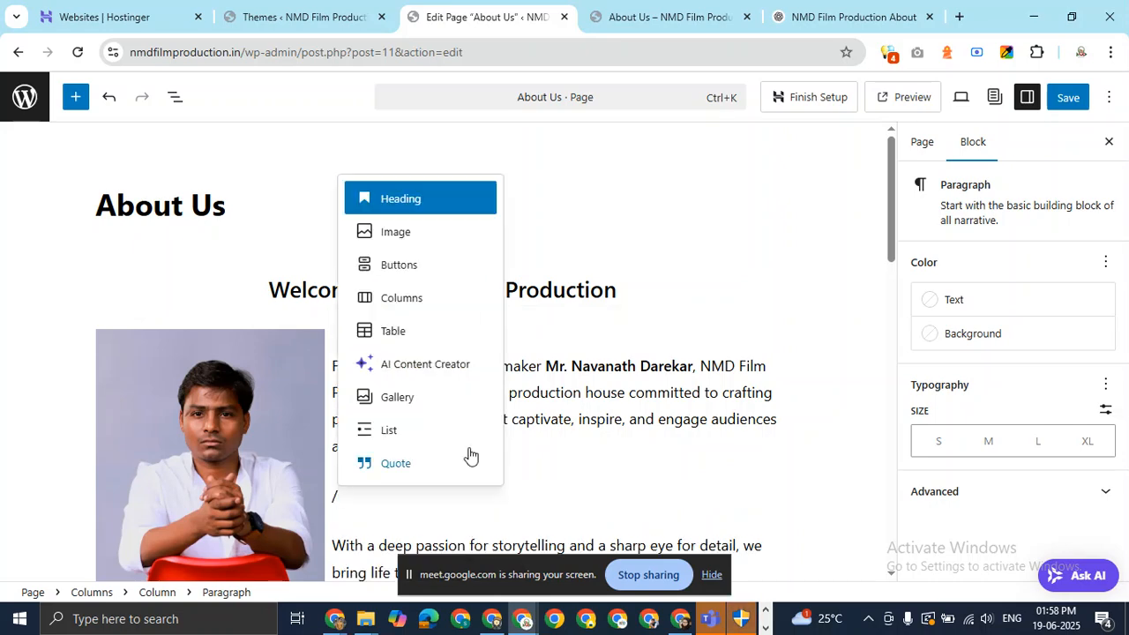
text(sp)
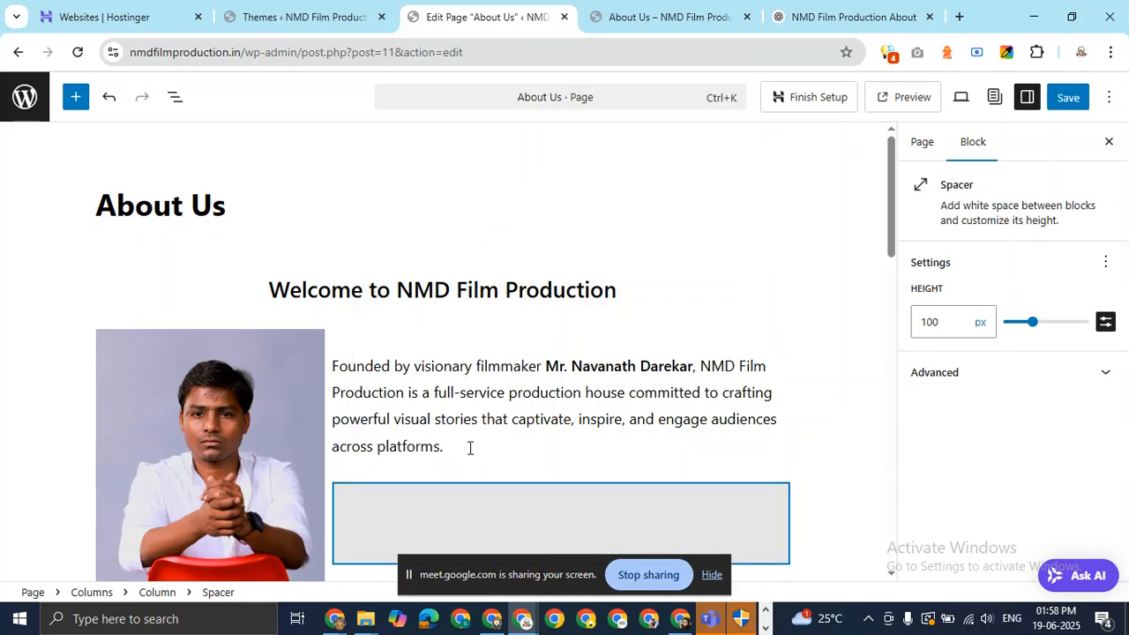
key(Return)
scroll(547, 353, down, 3)
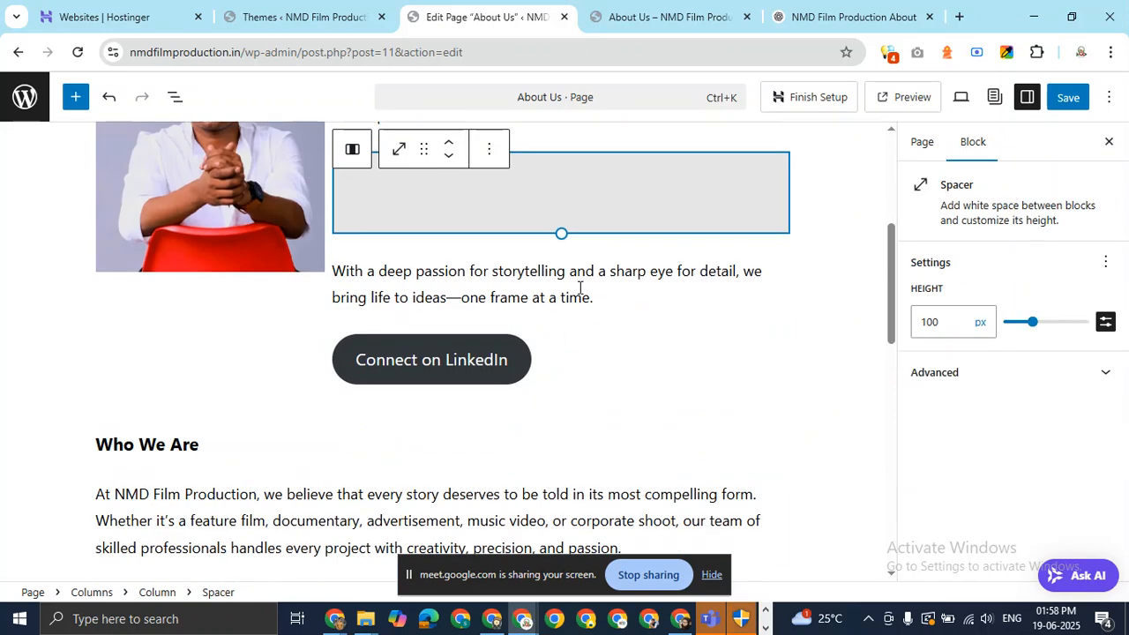
click(937, 321)
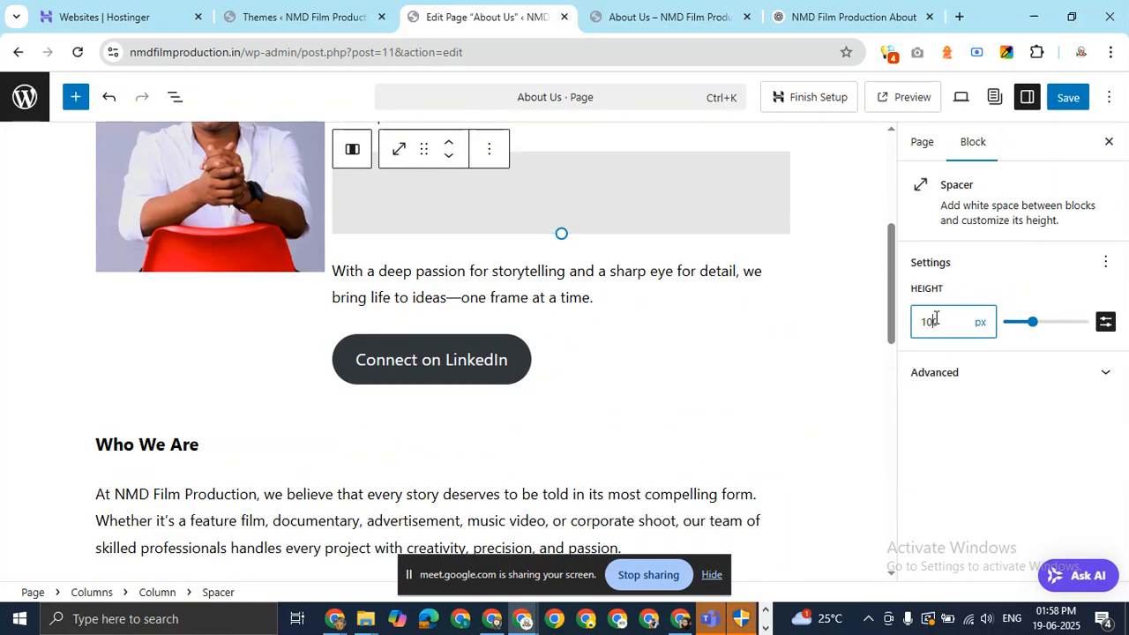
key(BackSpace)
key(BackSpace)
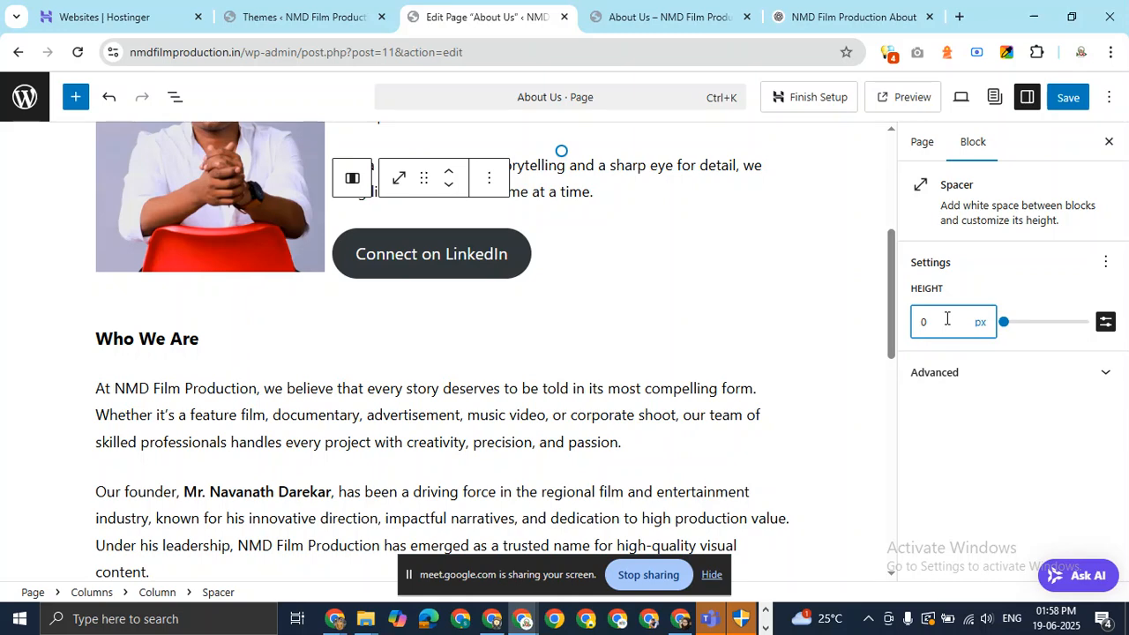
text(2)
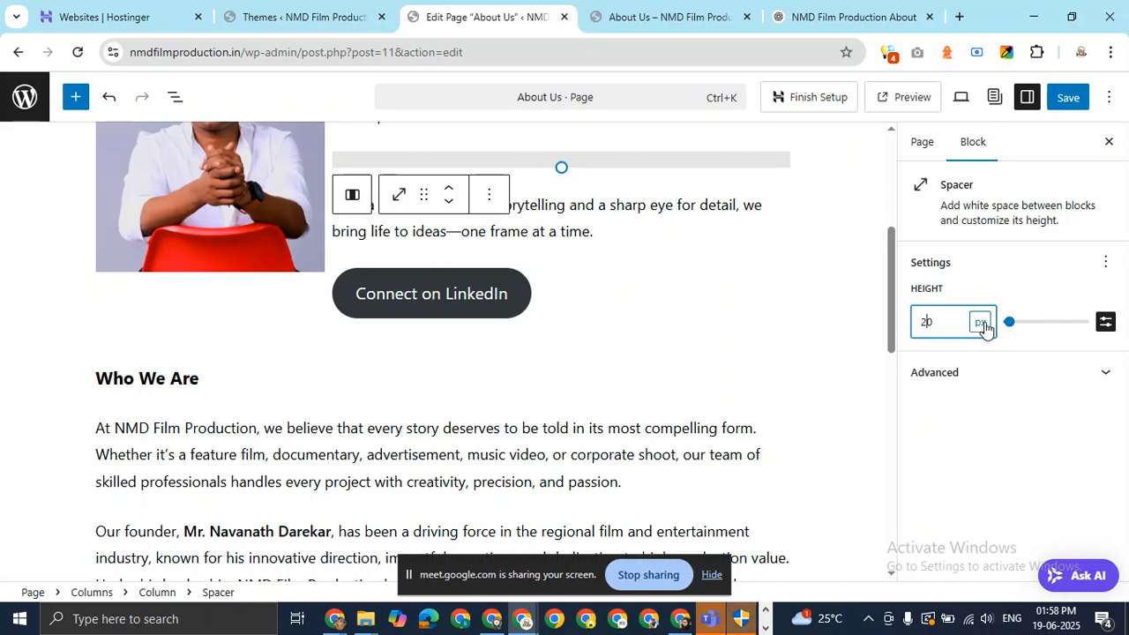
Insert a second 20 px Spacer after the paragraph ending 'one frame at a time.'.
click(615, 231)
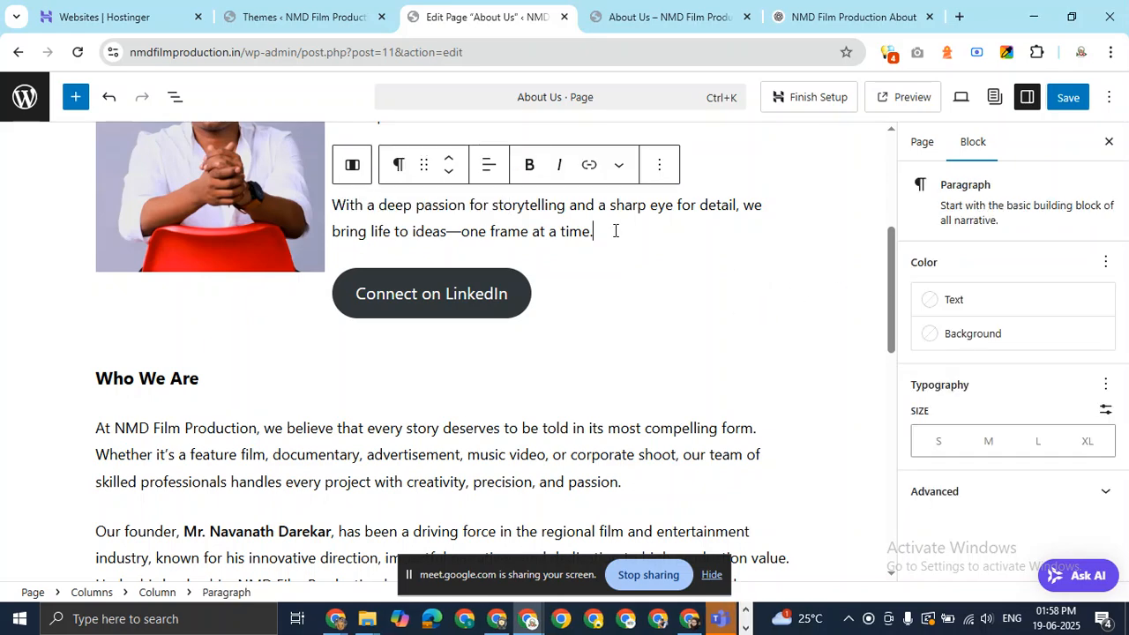
key(Return)
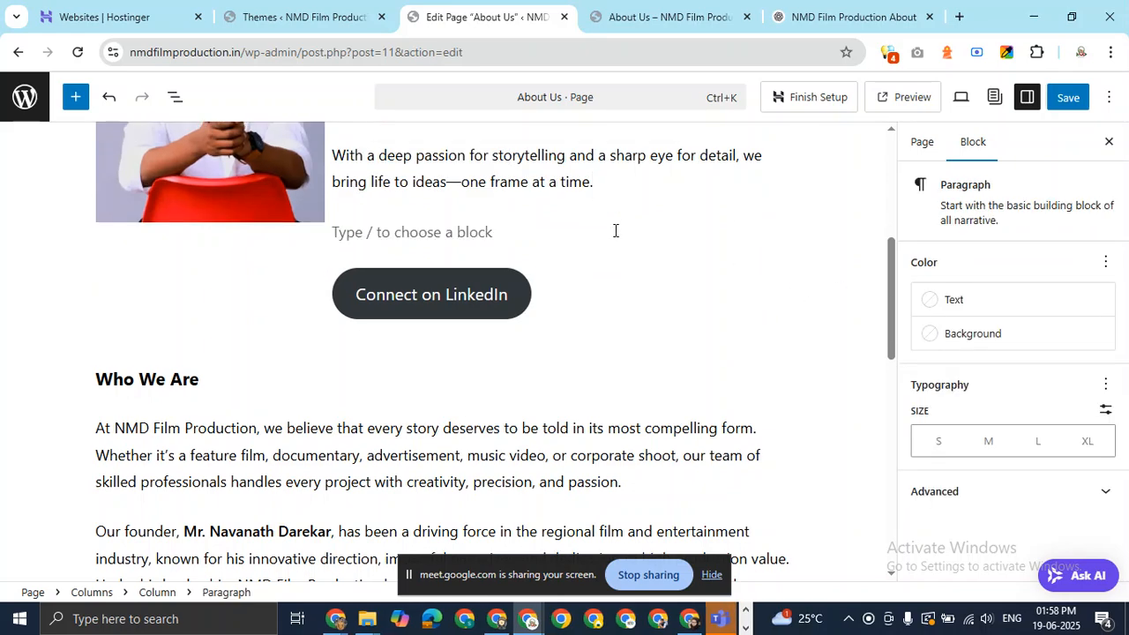
text(/spa)
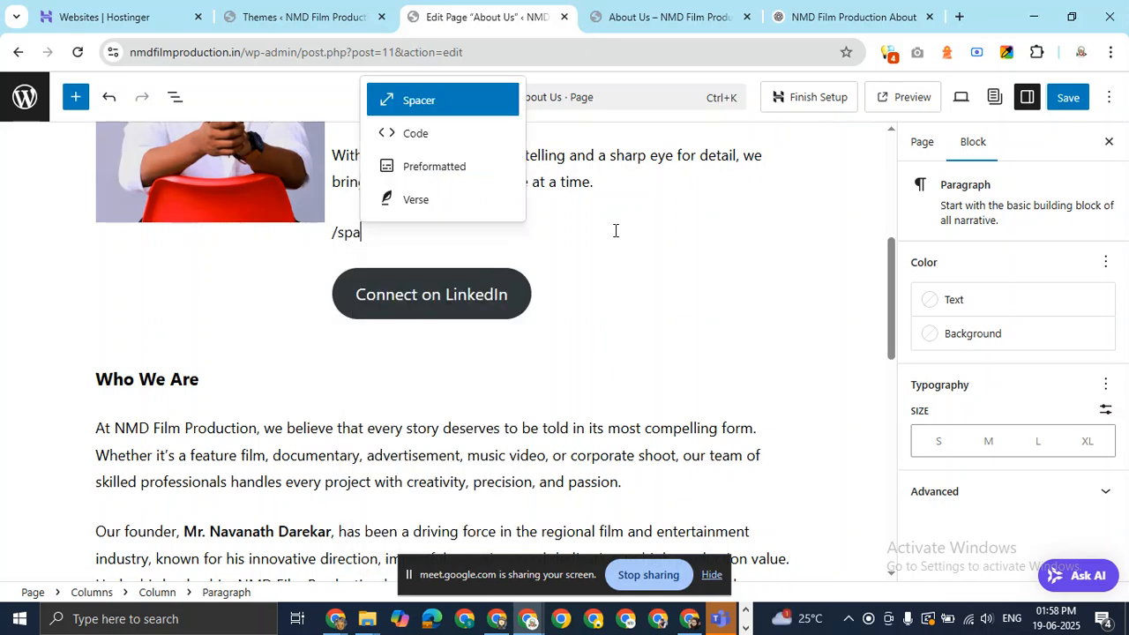
key(Return)
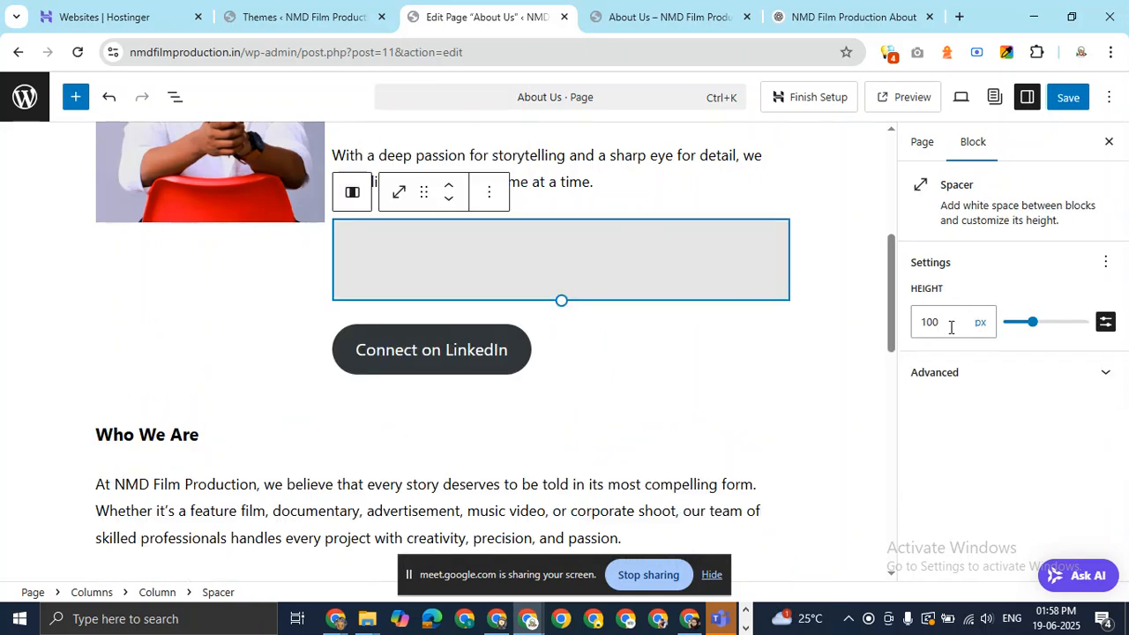
click(934, 325)
key(BackSpace)
key(BackSpace)
text(20)
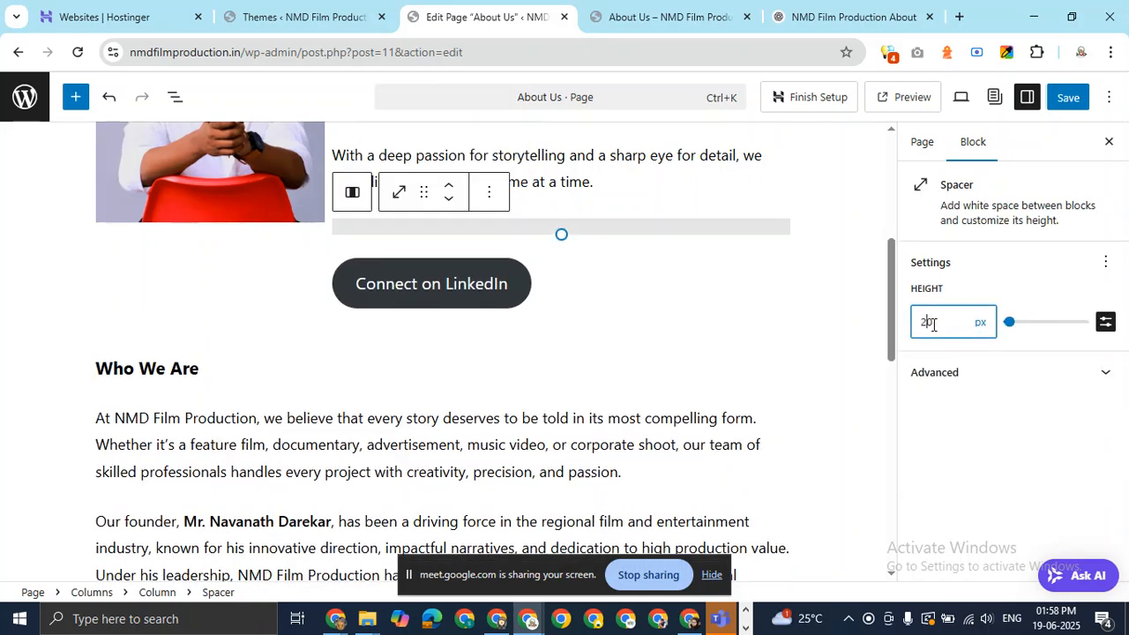
drag(888, 284, 923, 196)
Save the About Us page and reload the live page in incognito.
click(1071, 101)
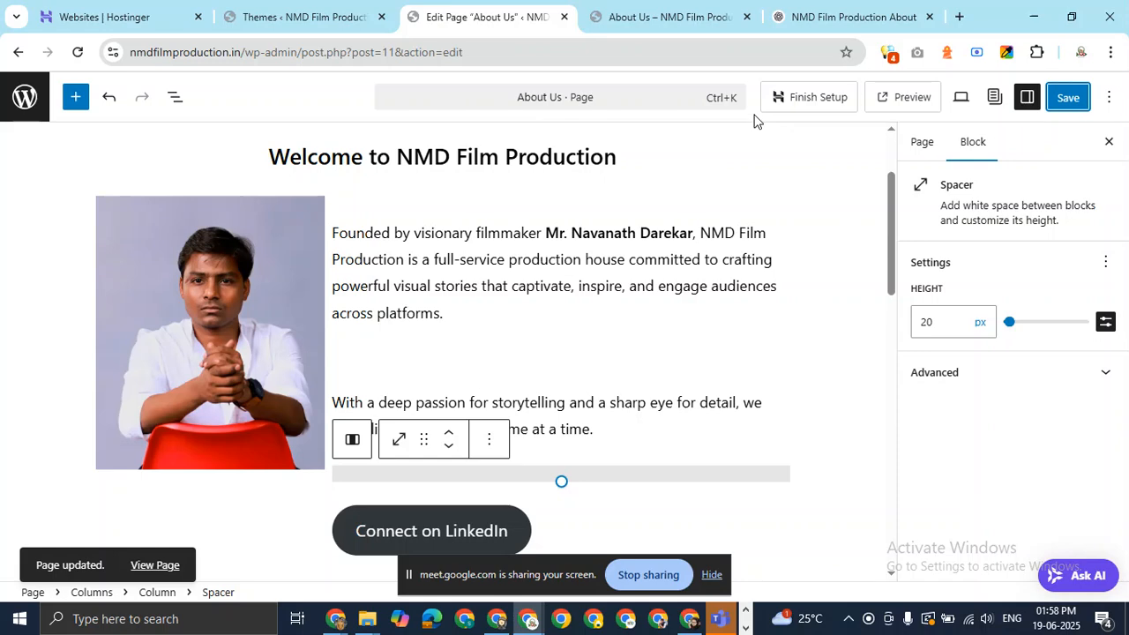
key(alt+Tab)
key(F5)
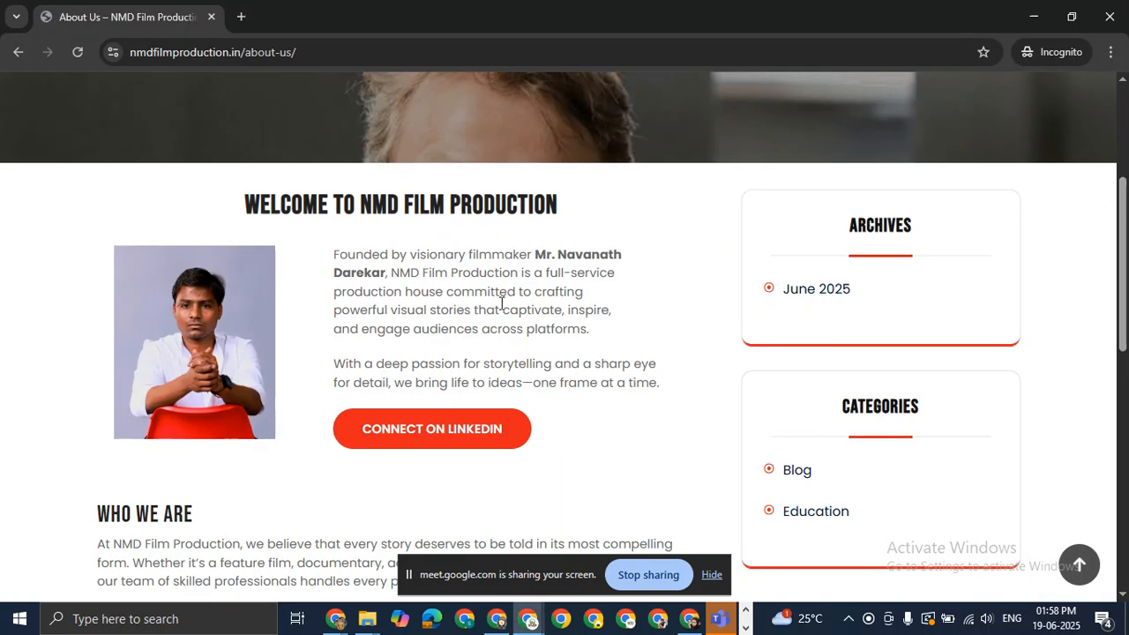
scroll(501, 302, up, 3)
scroll(501, 302, down, 4)
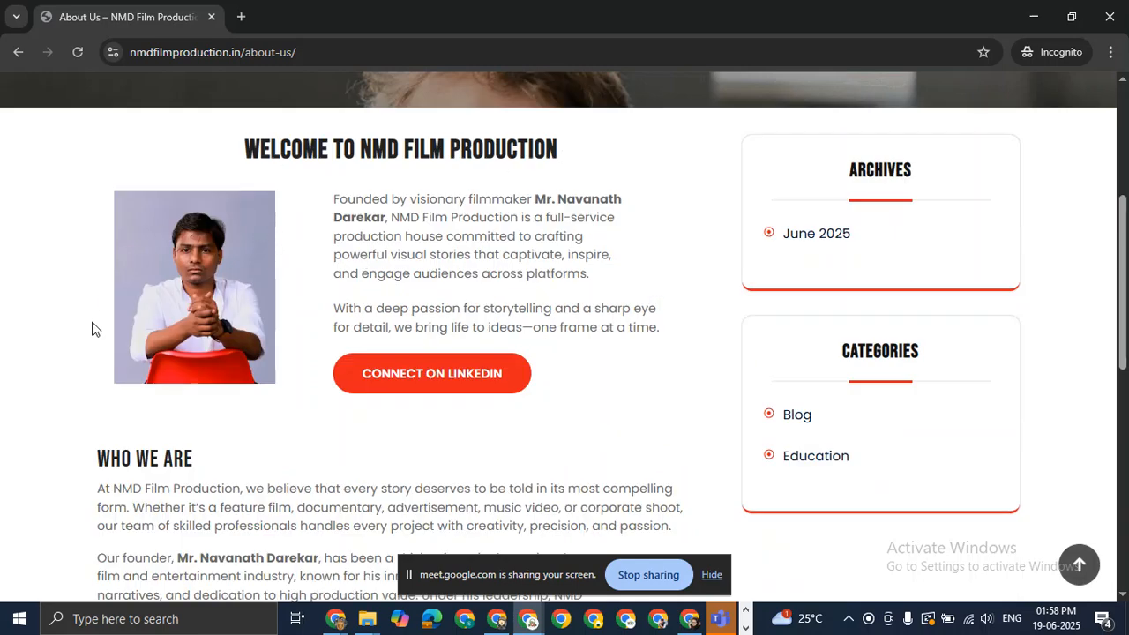
scroll(290, 433, down, 4)
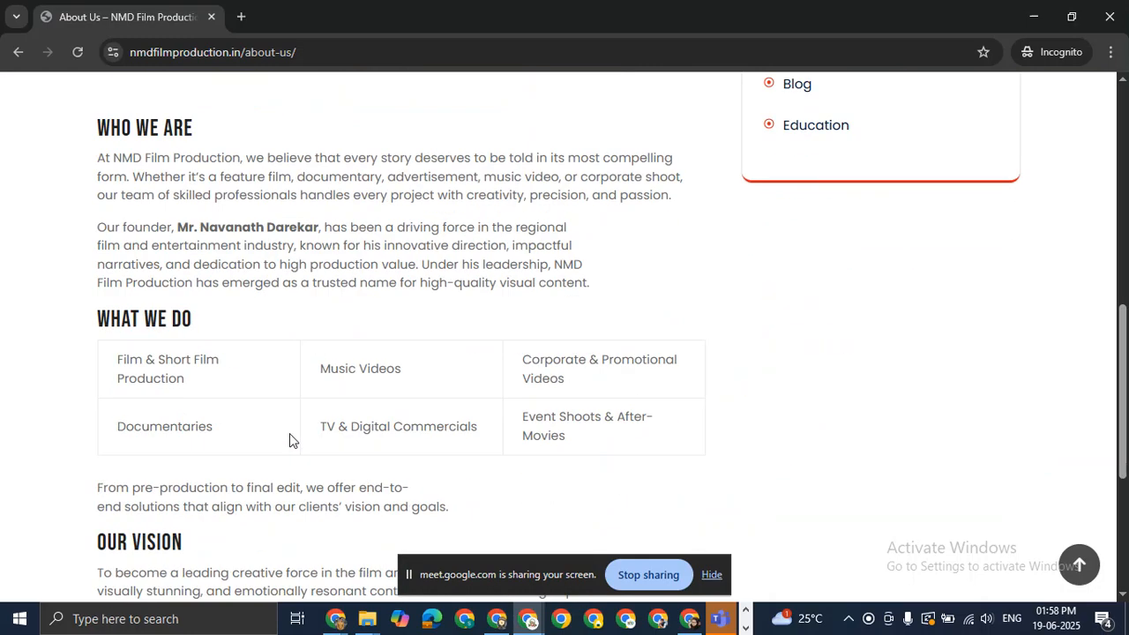
scroll(289, 433, up, 4)
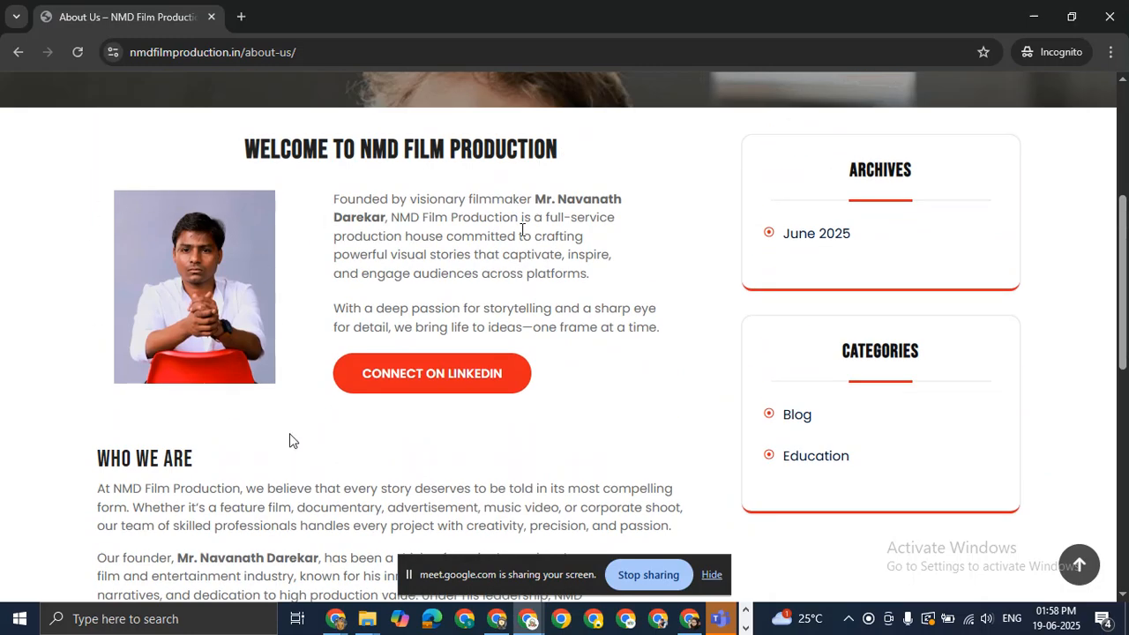
key(alt+Tab)
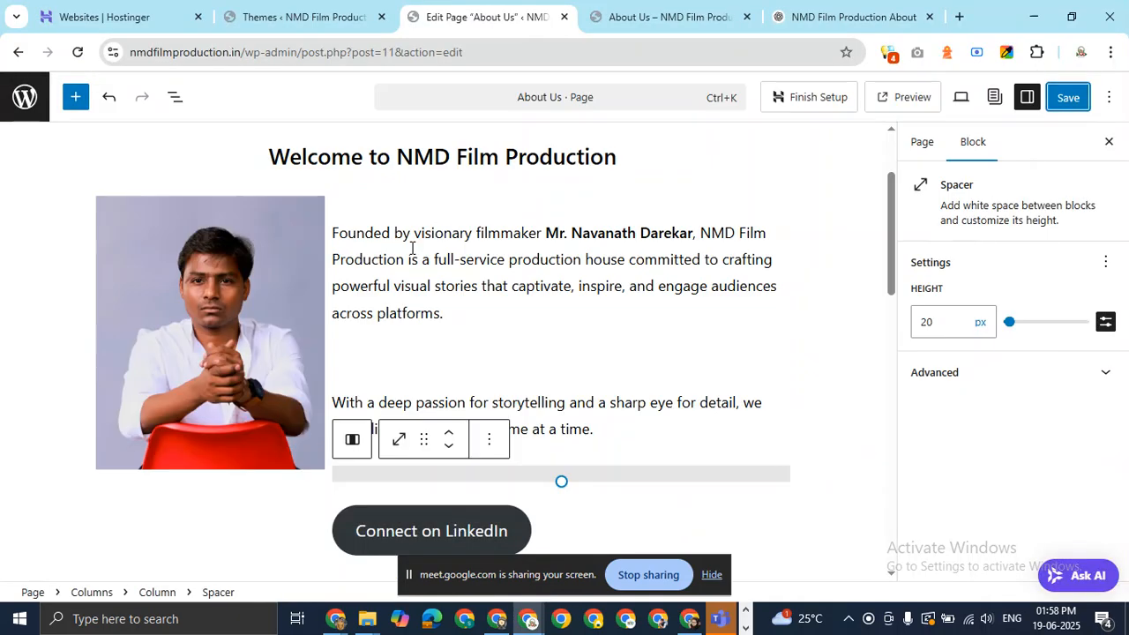
Give the founder's portrait image the Rounded style.
click(234, 286)
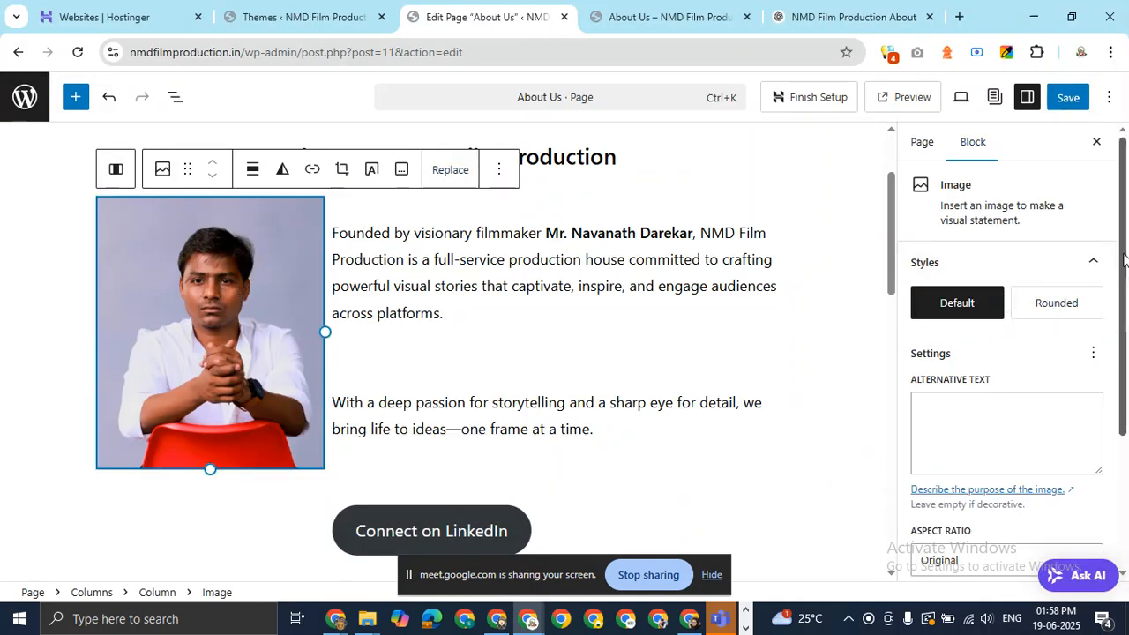
click(1044, 304)
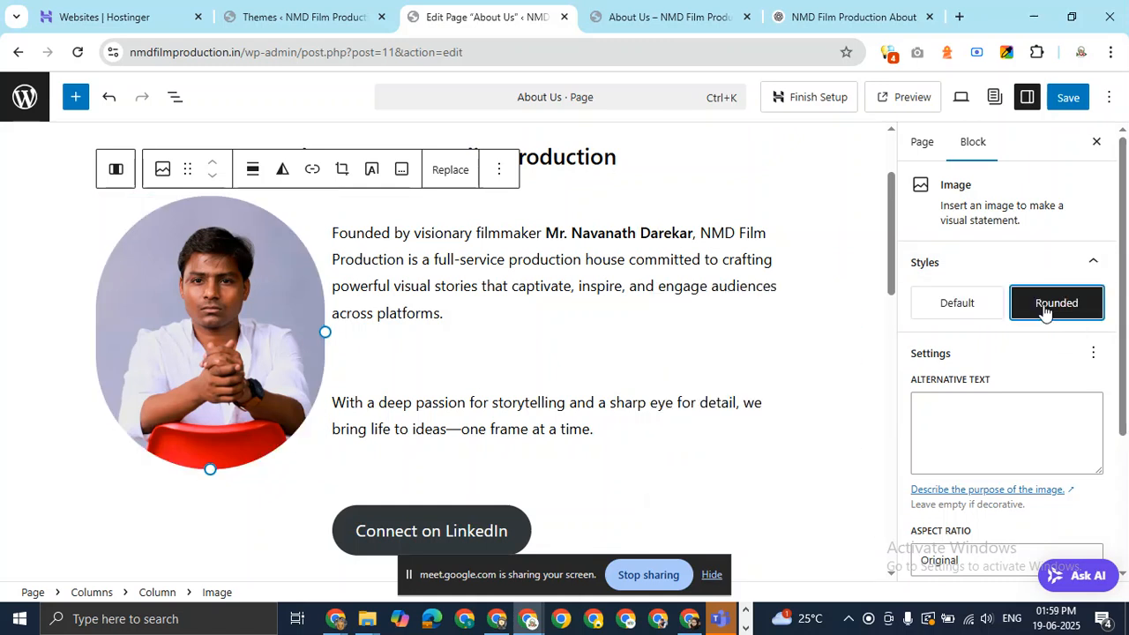
scroll(1127, 377, down, 2)
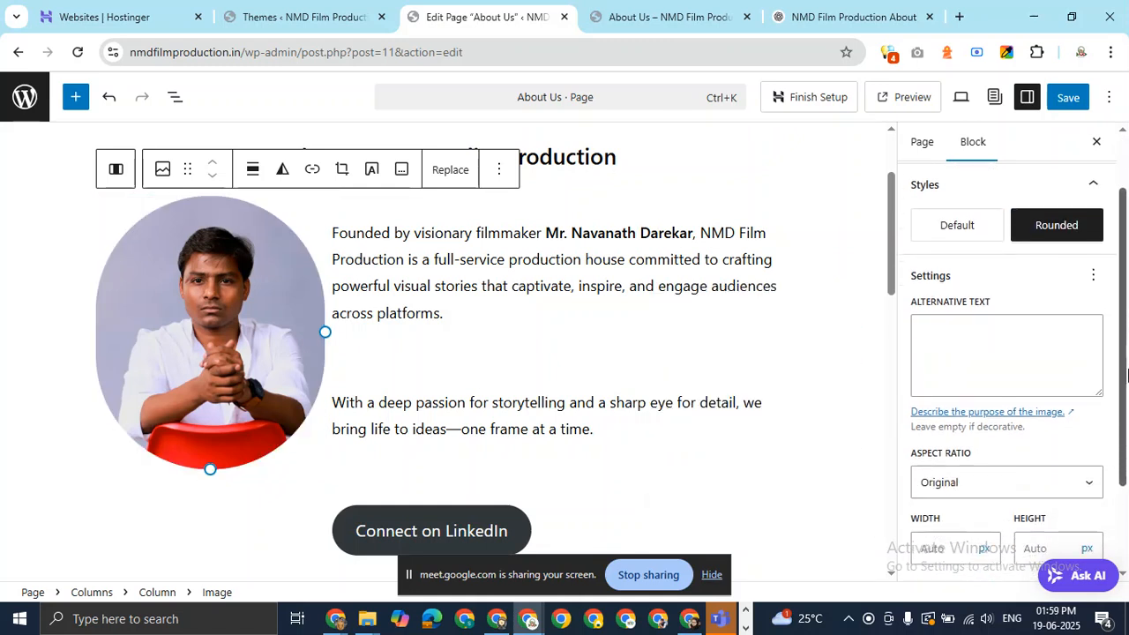
drag(1128, 377, 1128, 477)
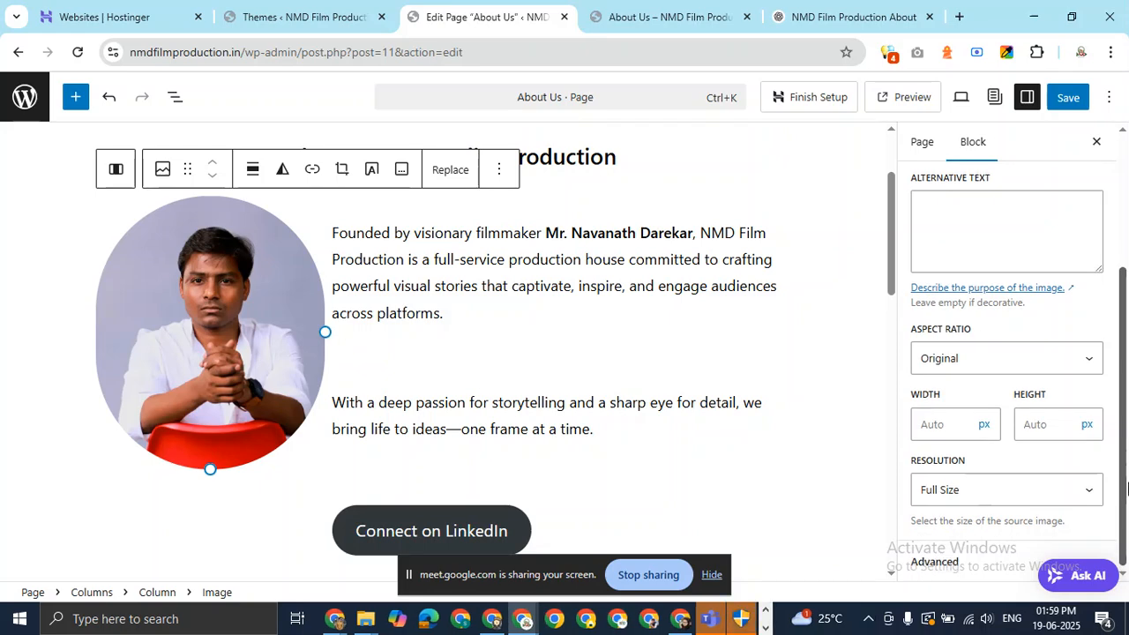
scroll(1016, 290, up, 3)
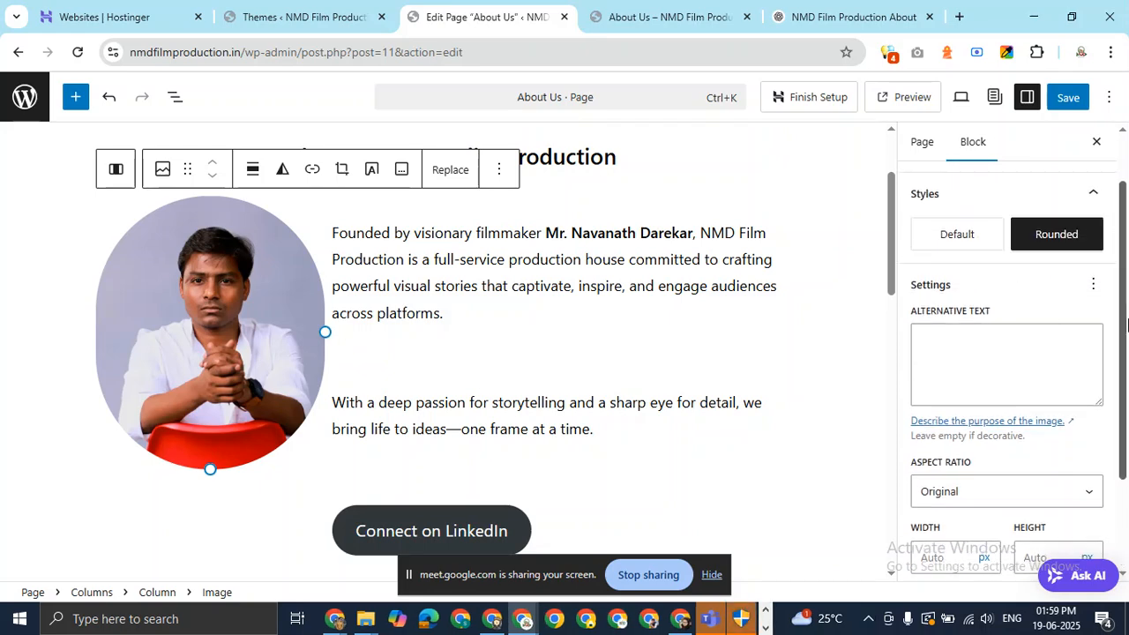
scroll(970, 225, up, 2)
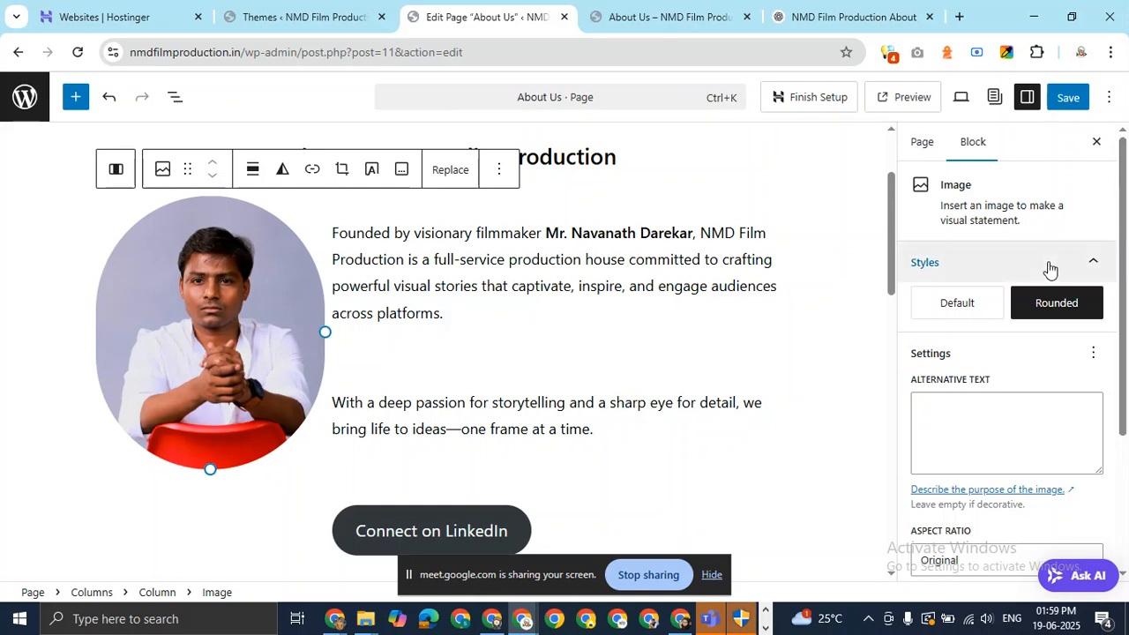
click(1099, 353)
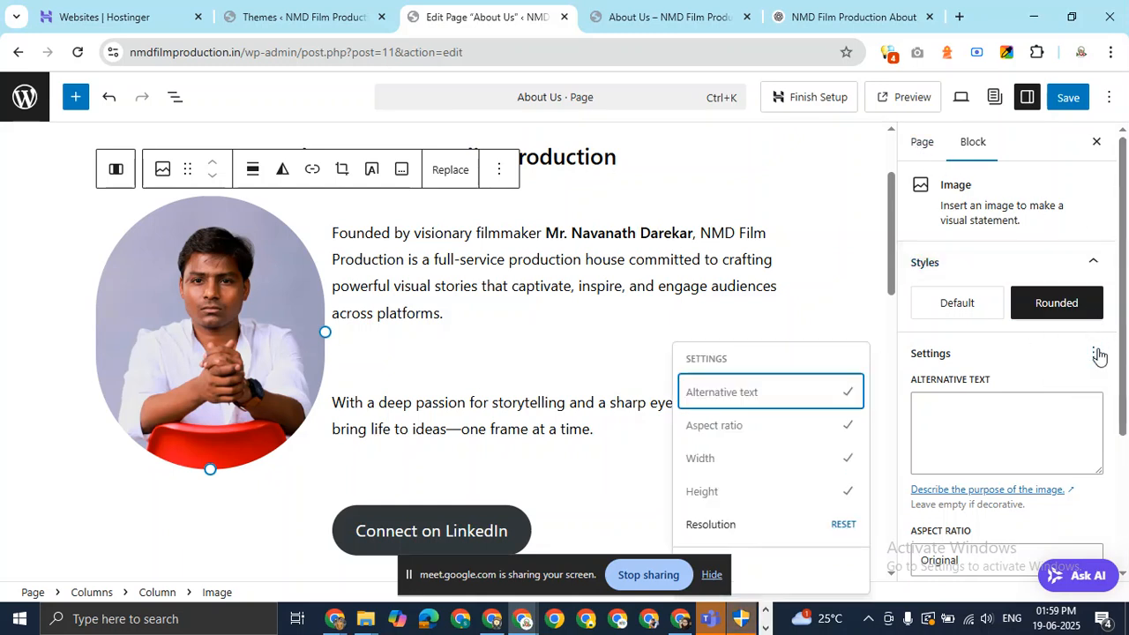
click(1099, 353)
scroll(1125, 313, down, 1)
scroll(1124, 308, down, 4)
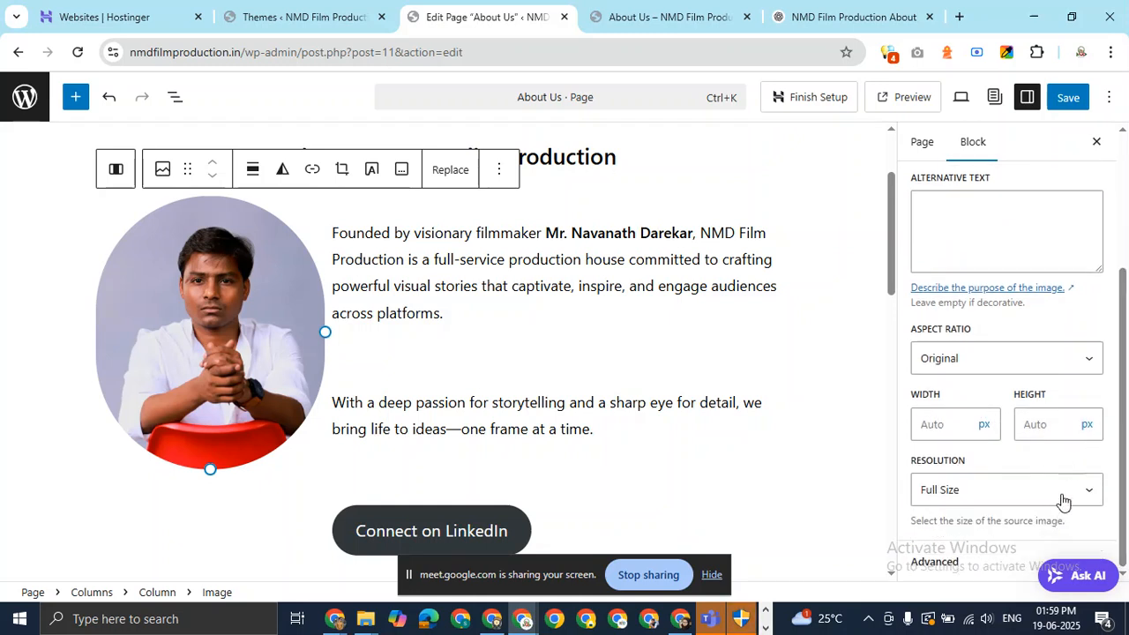
Try Thumbnail and Medium resolutions, settle on Full Size, and save the page.
click(1059, 502)
click(980, 520)
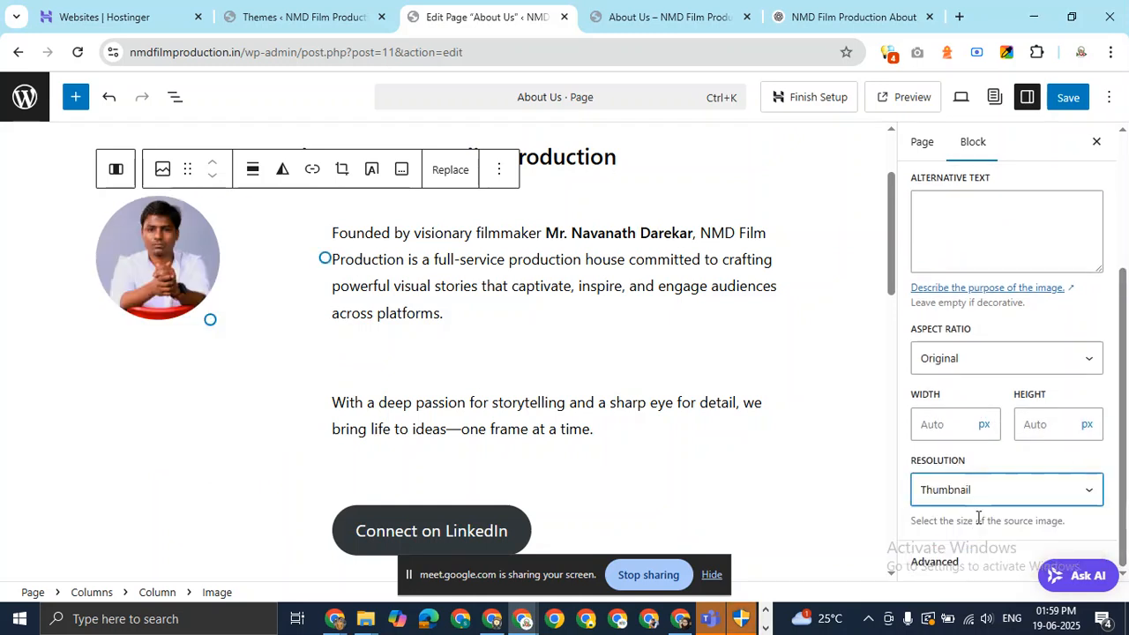
click(1031, 491)
click(993, 538)
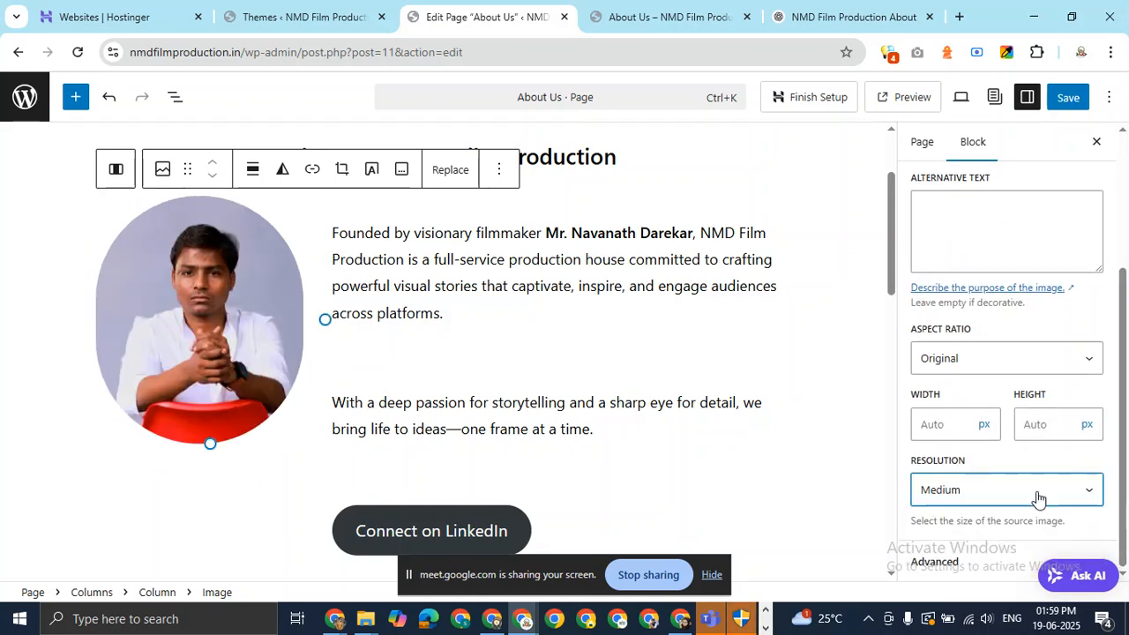
click(1036, 496)
click(977, 554)
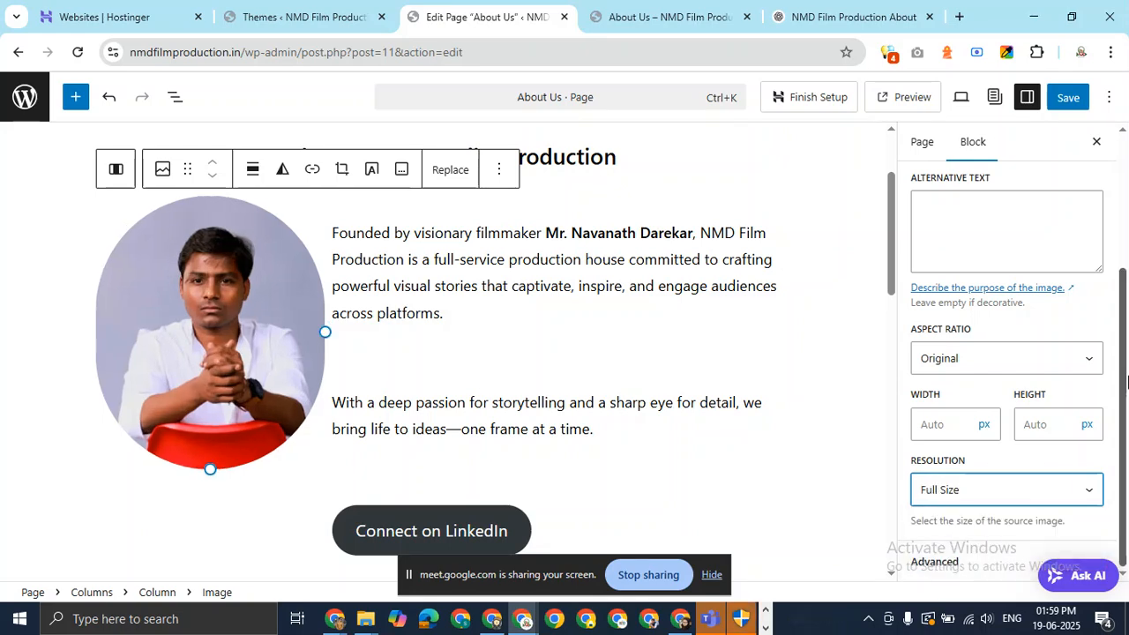
click(939, 561)
scroll(980, 442, down, 4)
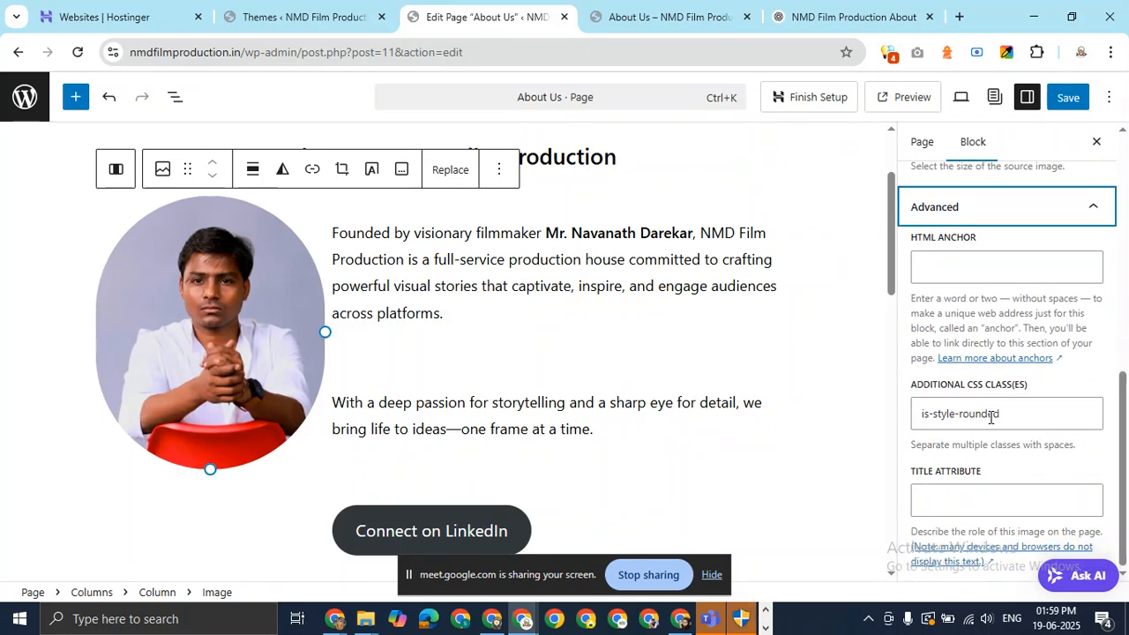
drag(1121, 419, 1124, 302)
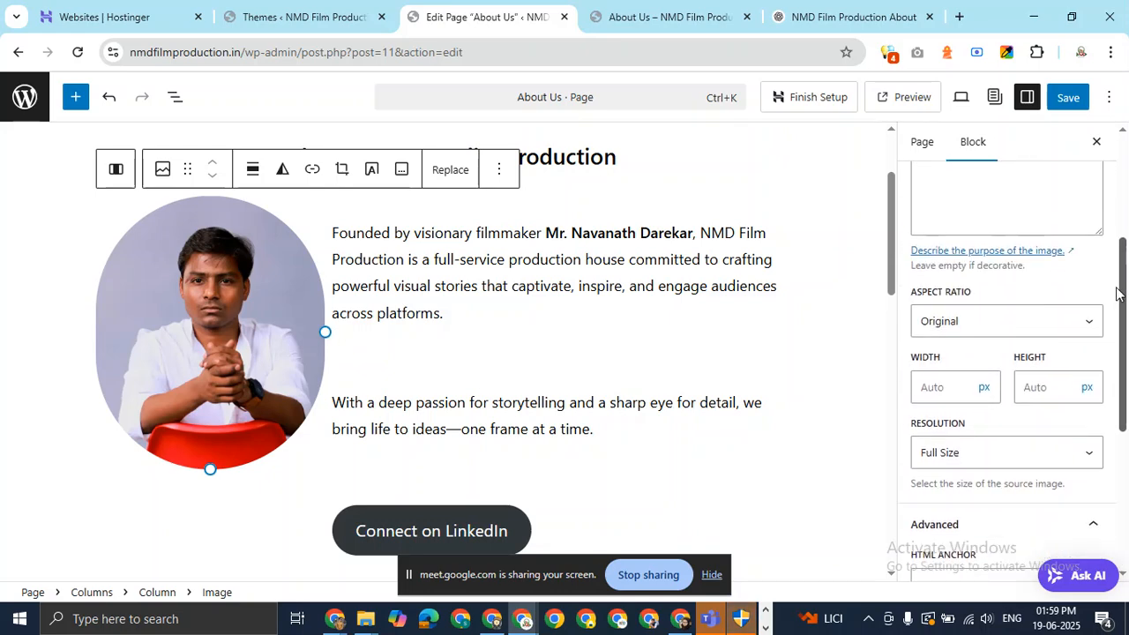
click(1081, 102)
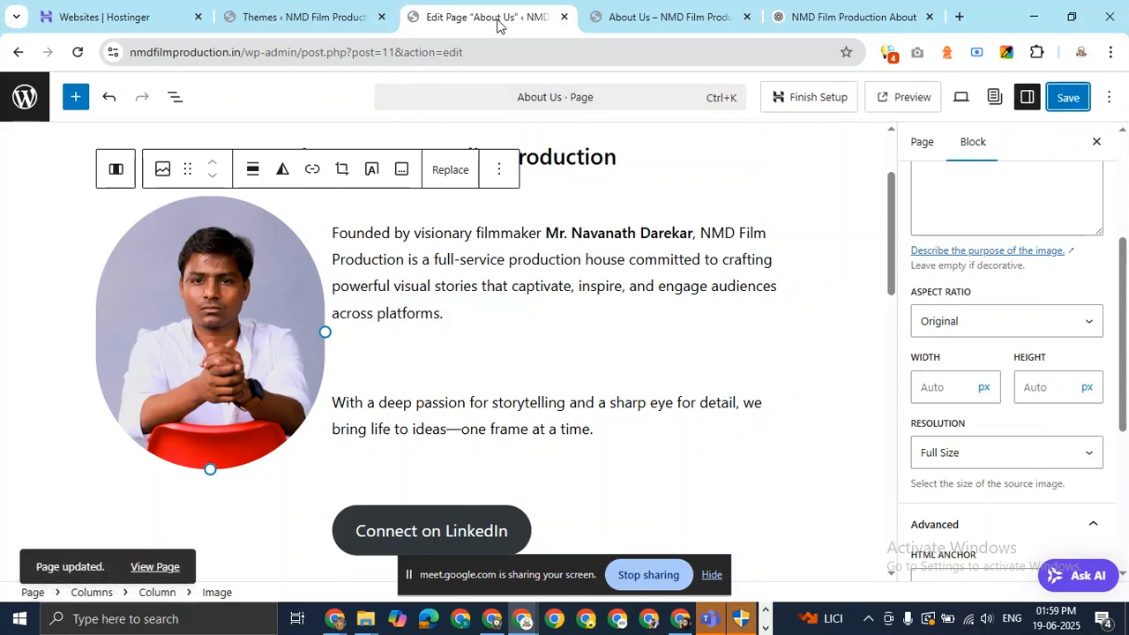
key(alt+Tab)
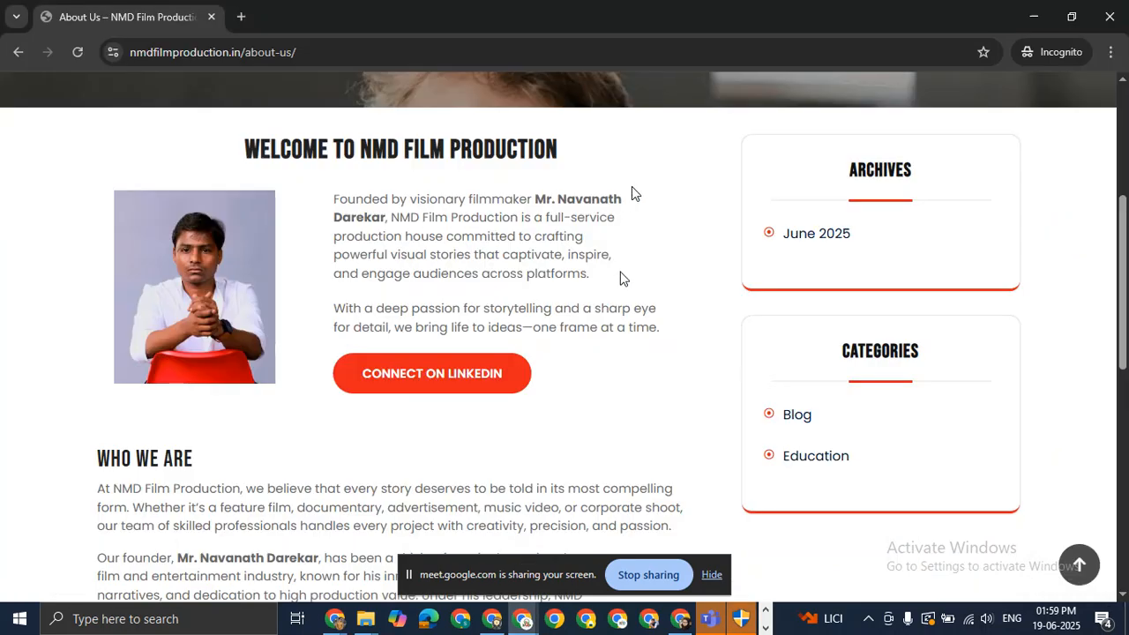
key(F5)
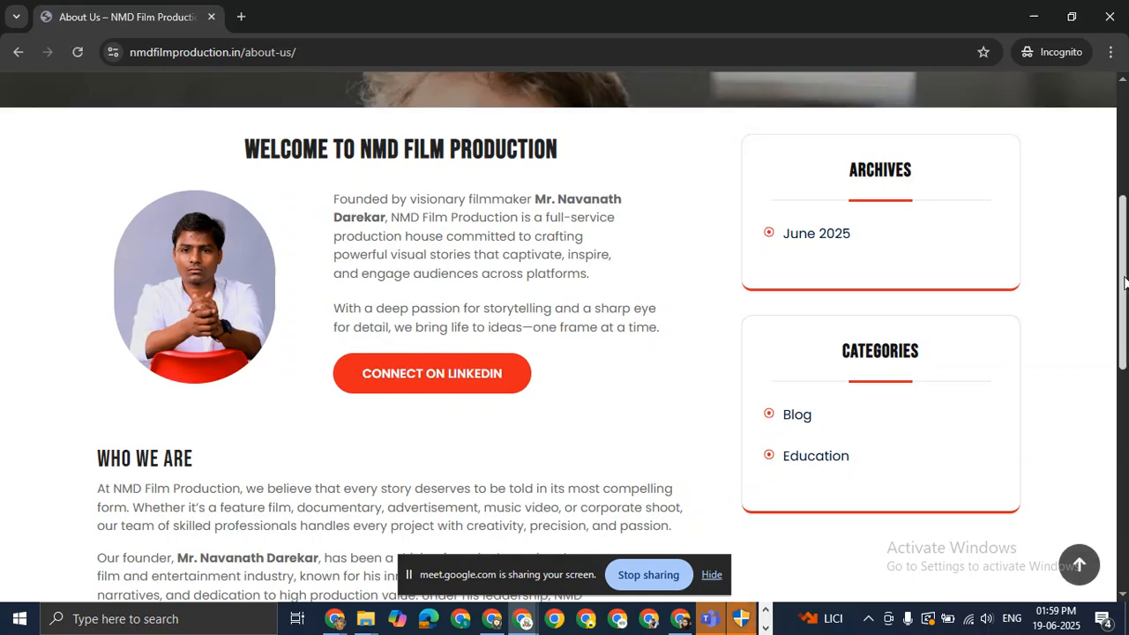
scroll(1037, 262, up, 3)
scroll(559, 335, down, 8)
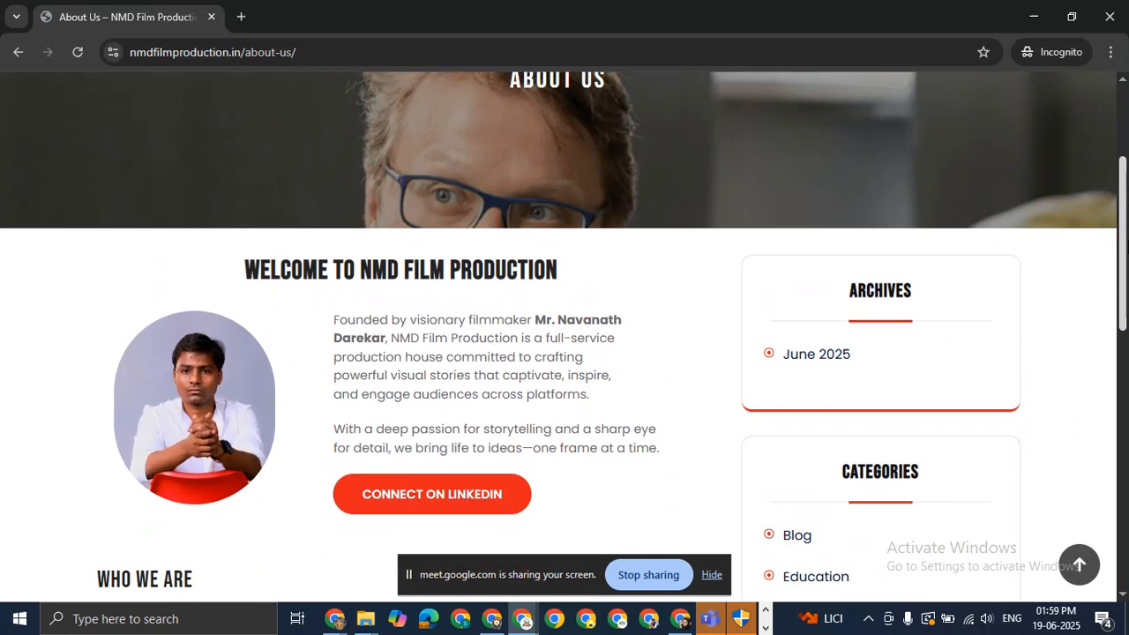
scroll(1120, 265, down, 2)
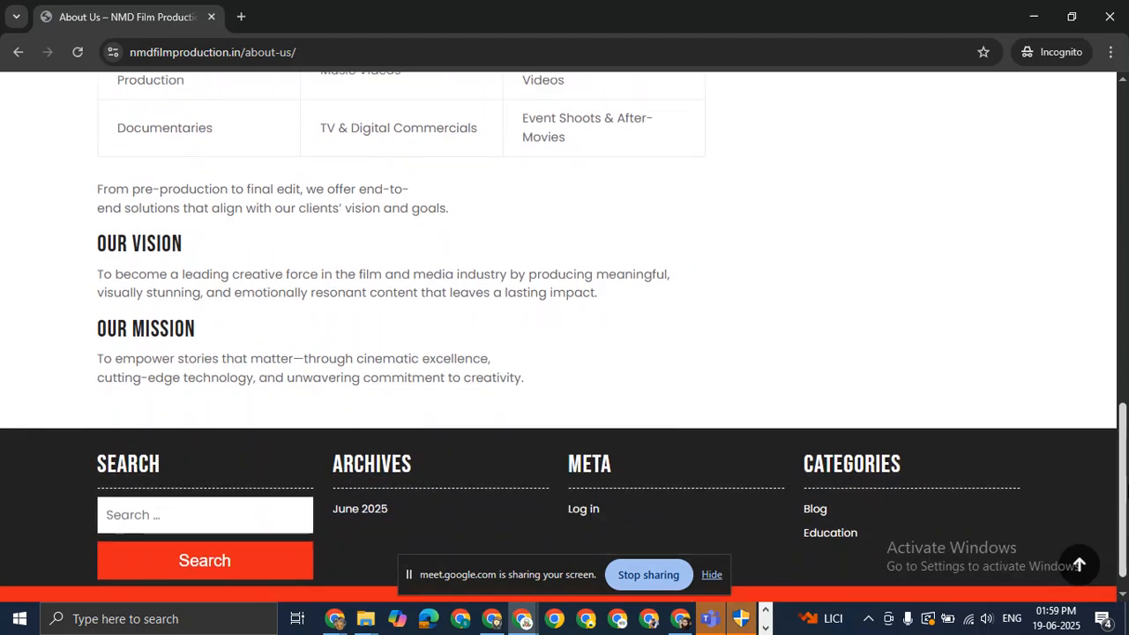
scroll(1121, 264, up, 8)
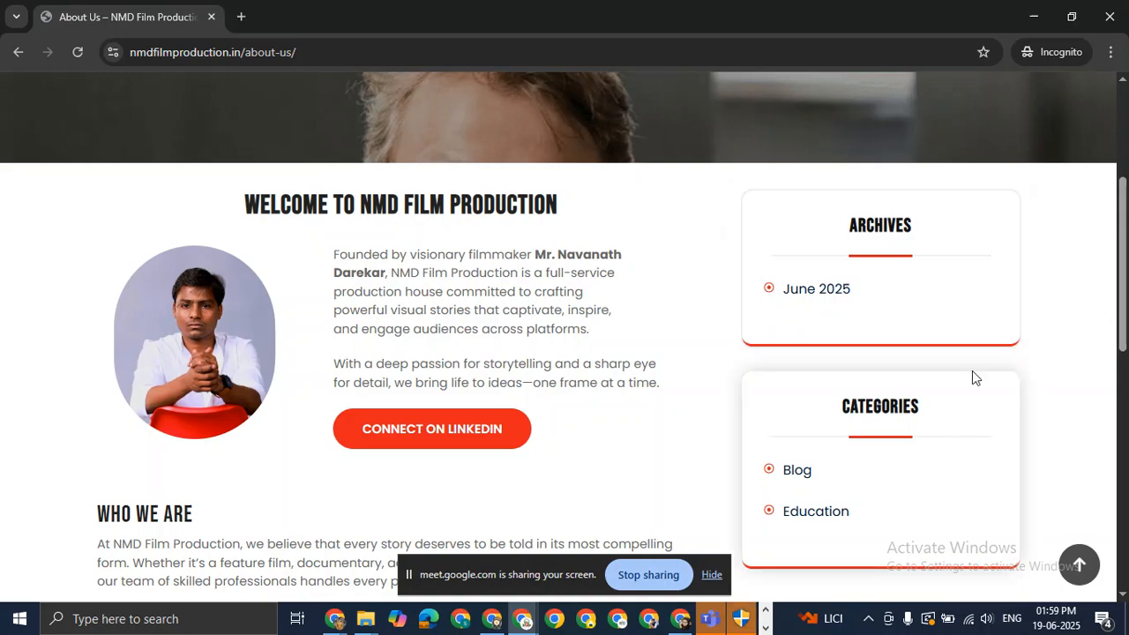
scroll(972, 377, down, 5)
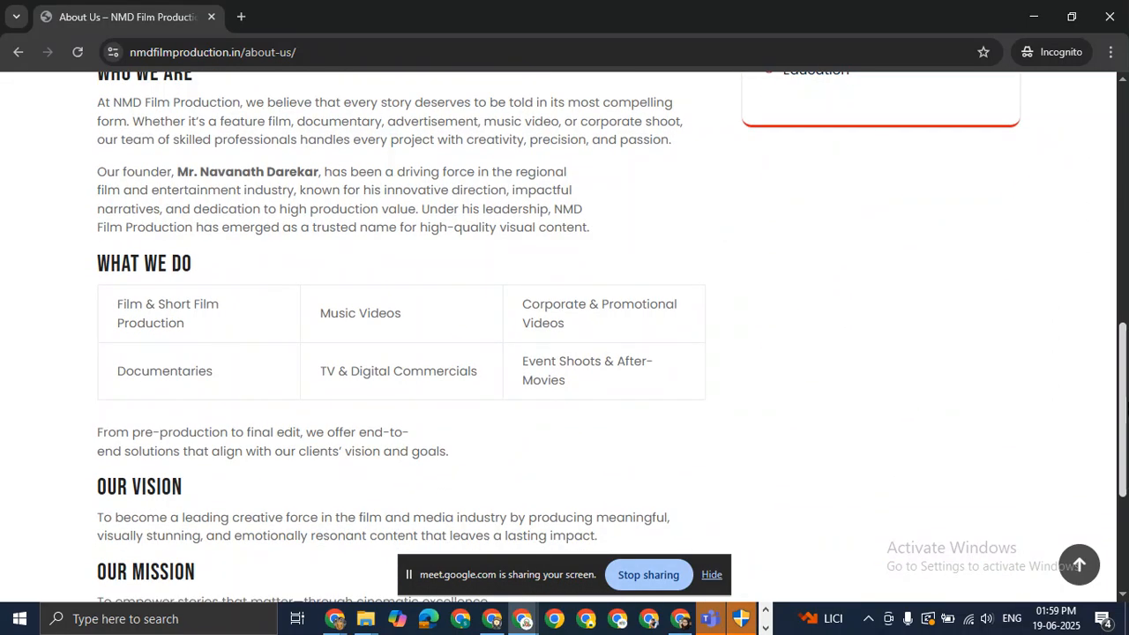
scroll(564, 353, down, 1)
key(alt+Tab)
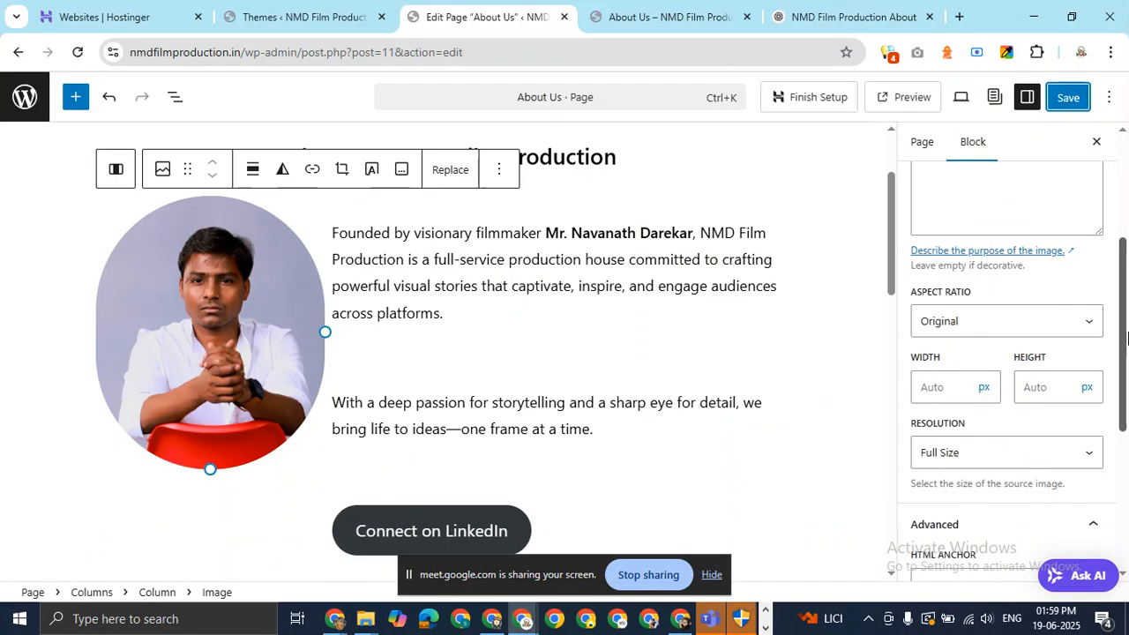
Apply the Custom Home Page template to the About Us page and save.
scroll(1127, 338, up, 5)
click(922, 150)
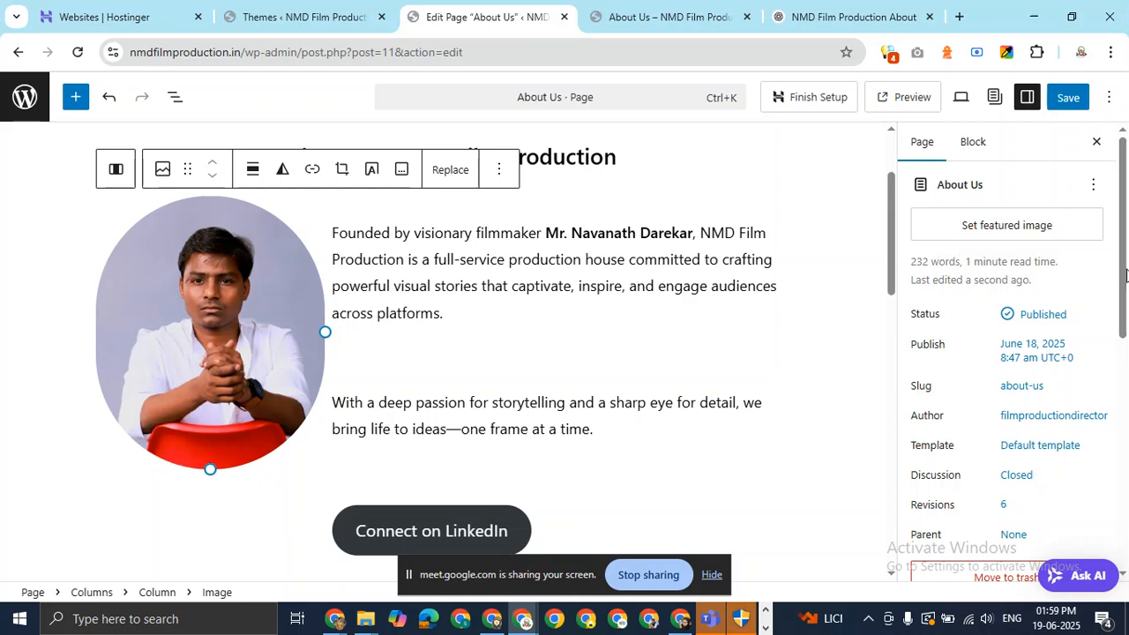
drag(1127, 277, 1127, 346)
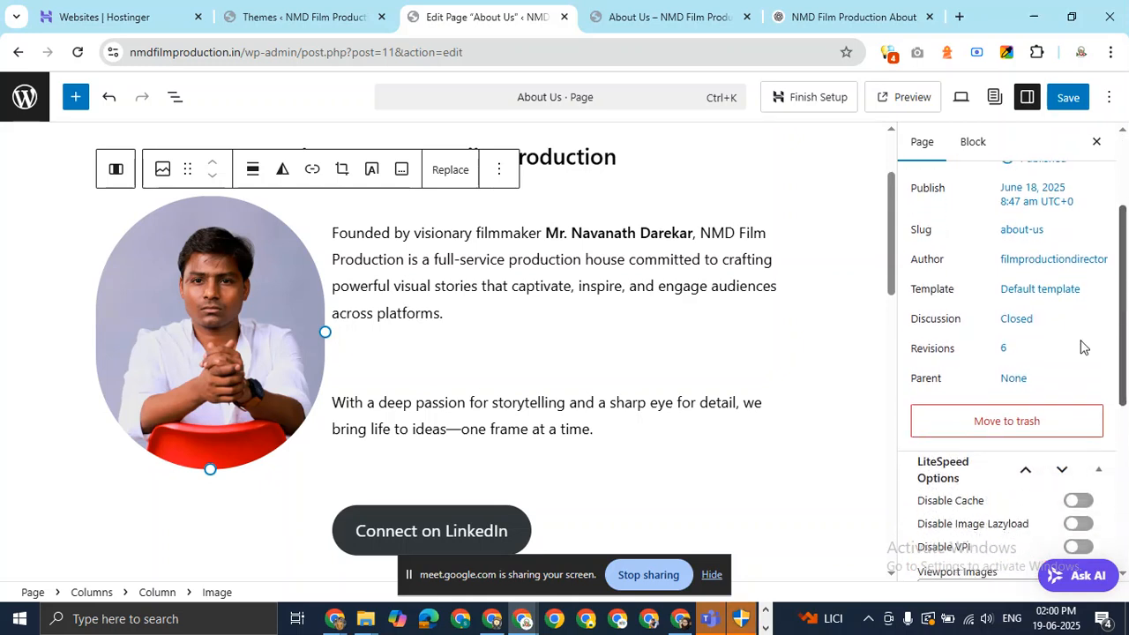
click(1042, 297)
click(846, 372)
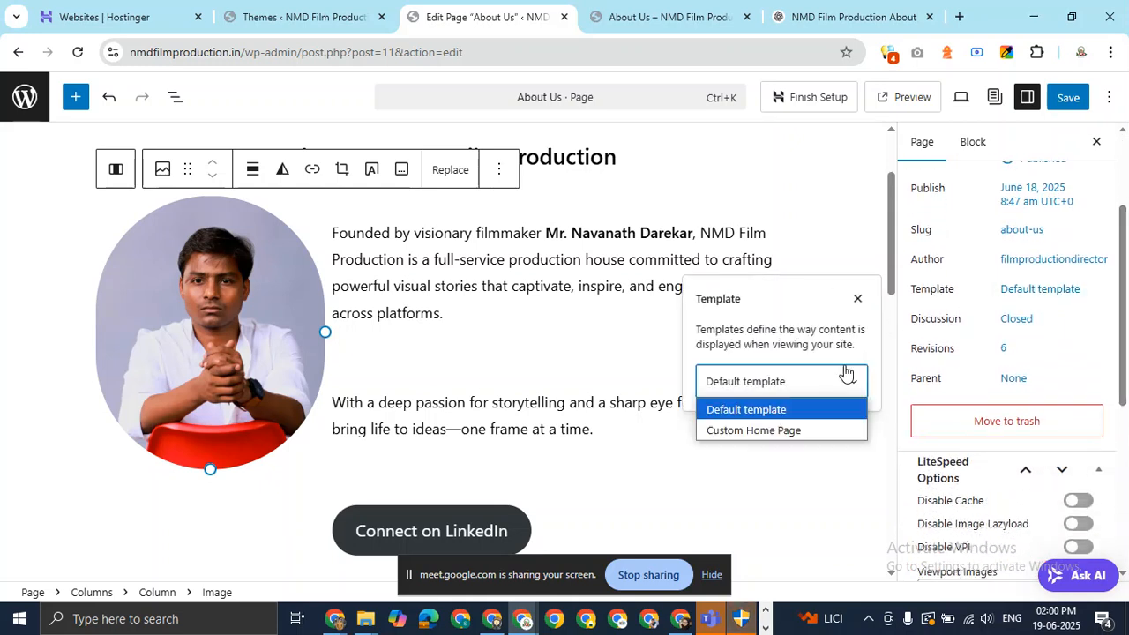
click(809, 431)
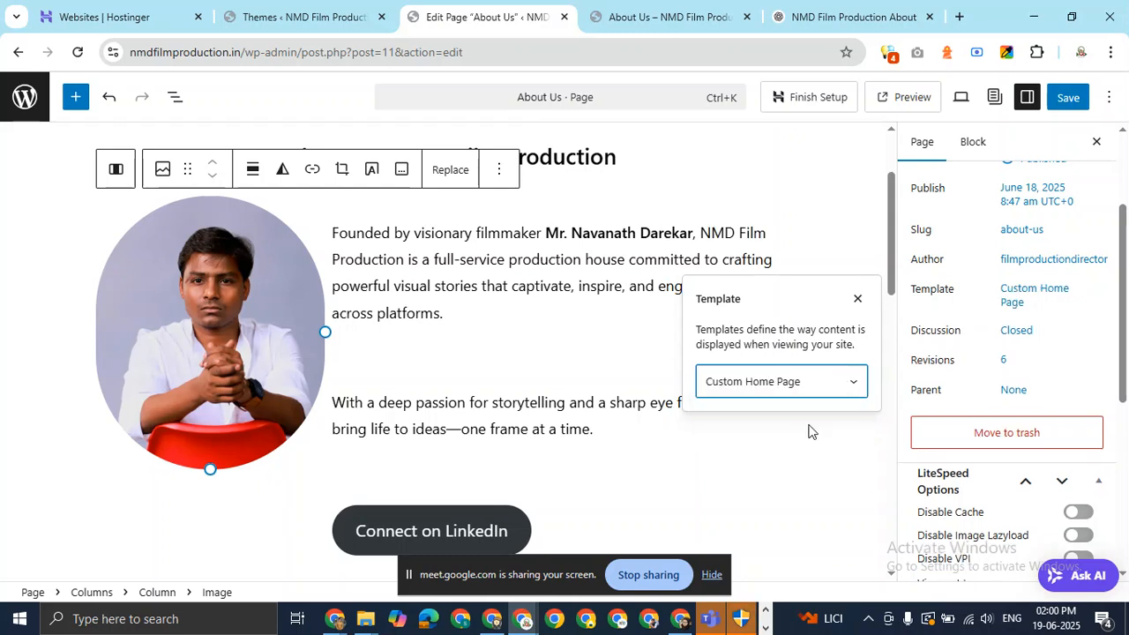
click(1068, 97)
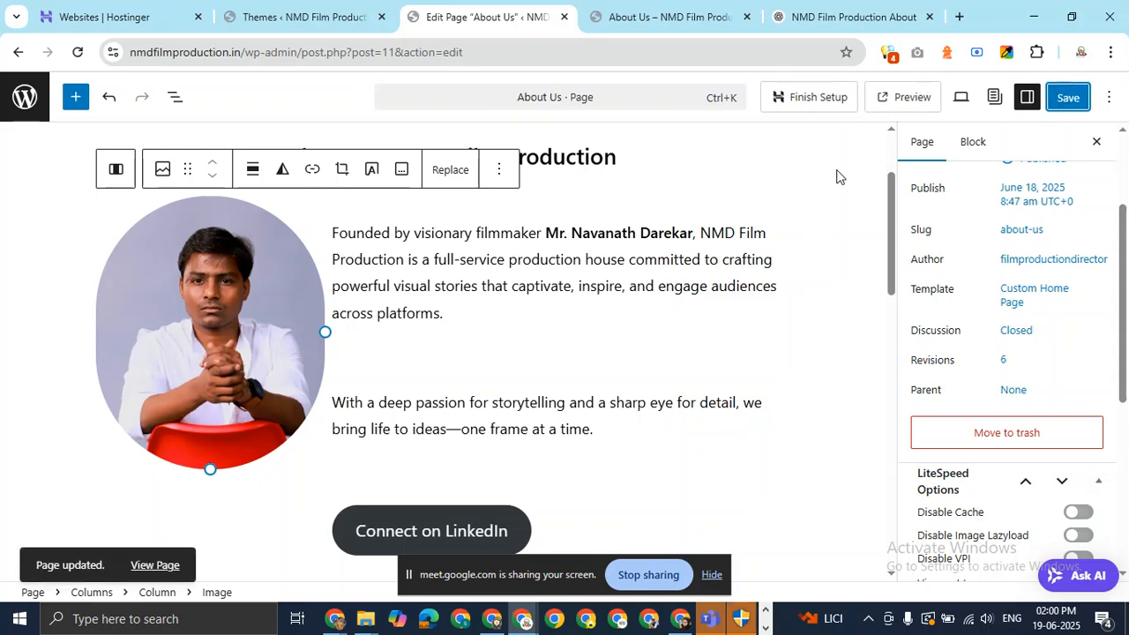
Reload the live About Us page in incognito, review the layout, and return to the editor.
key(alt+Tab)
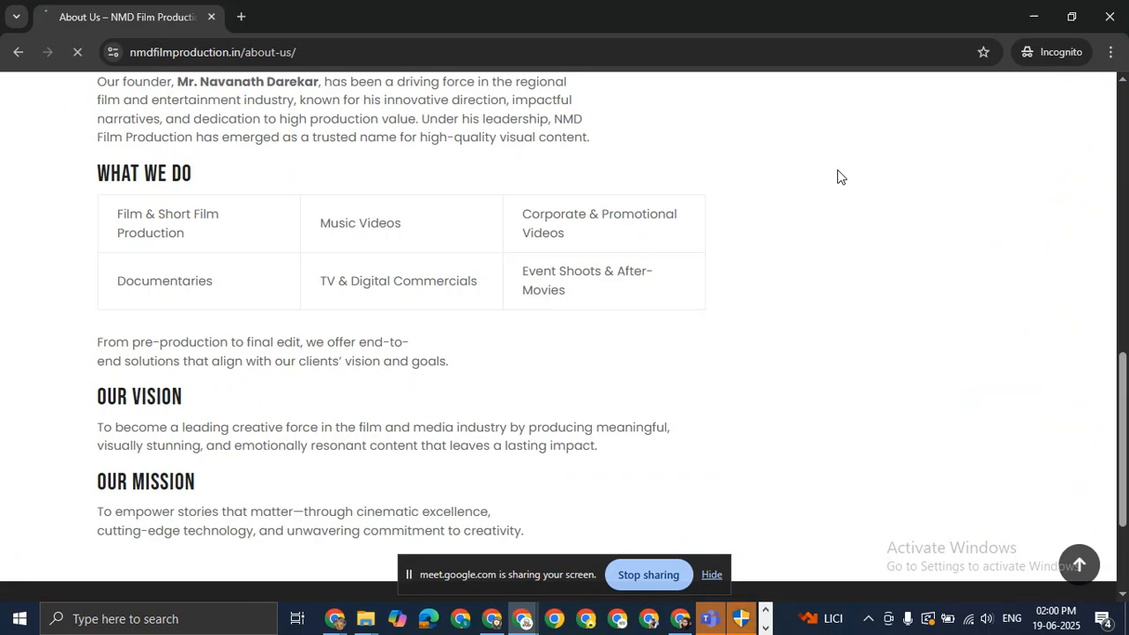
key(F5)
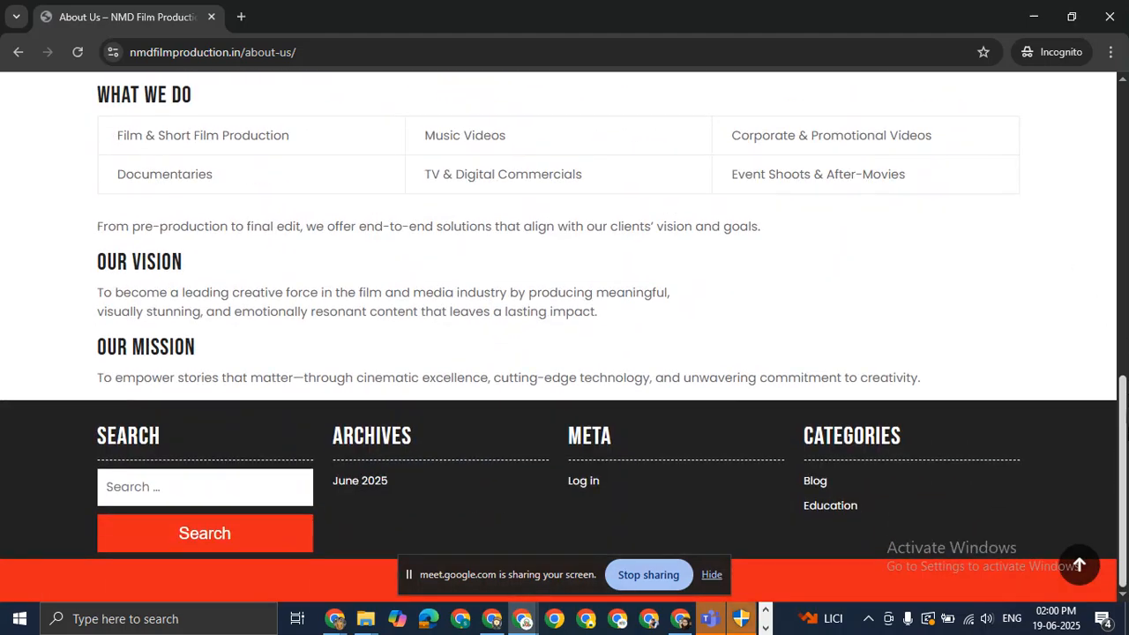
drag(1125, 412, 1095, 107)
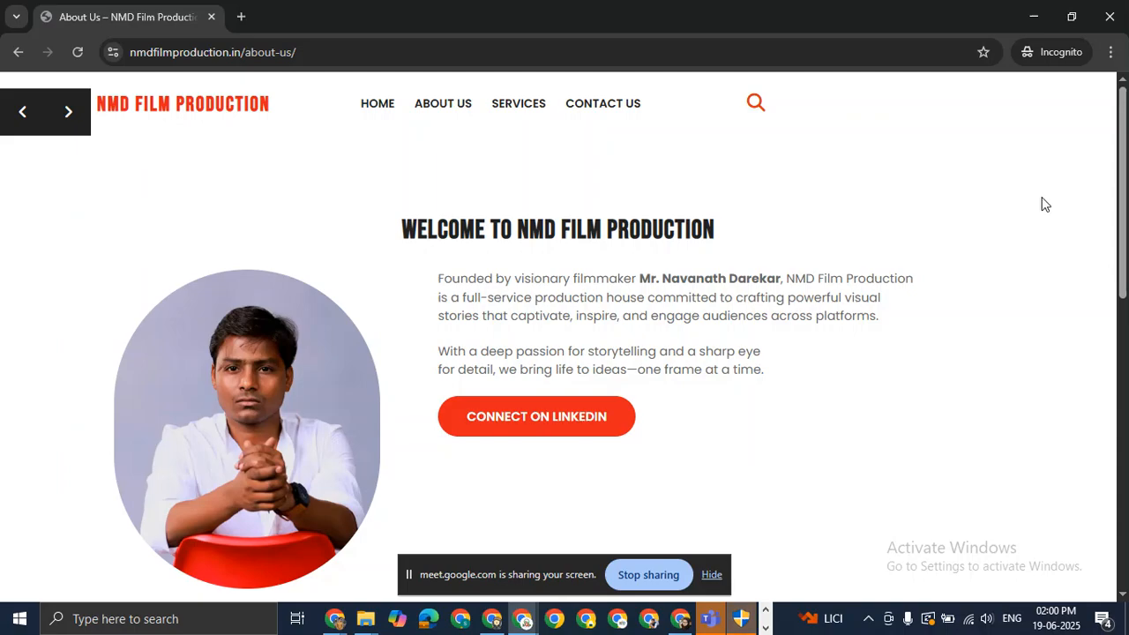
scroll(1126, 439, down, 8)
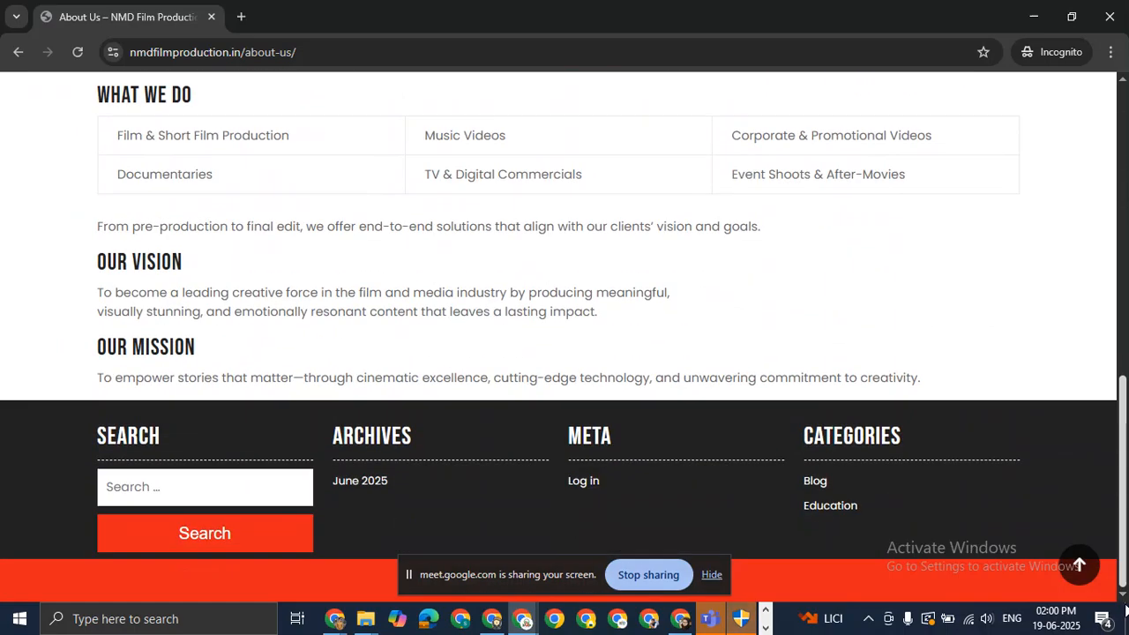
drag(1126, 527, 1124, 261)
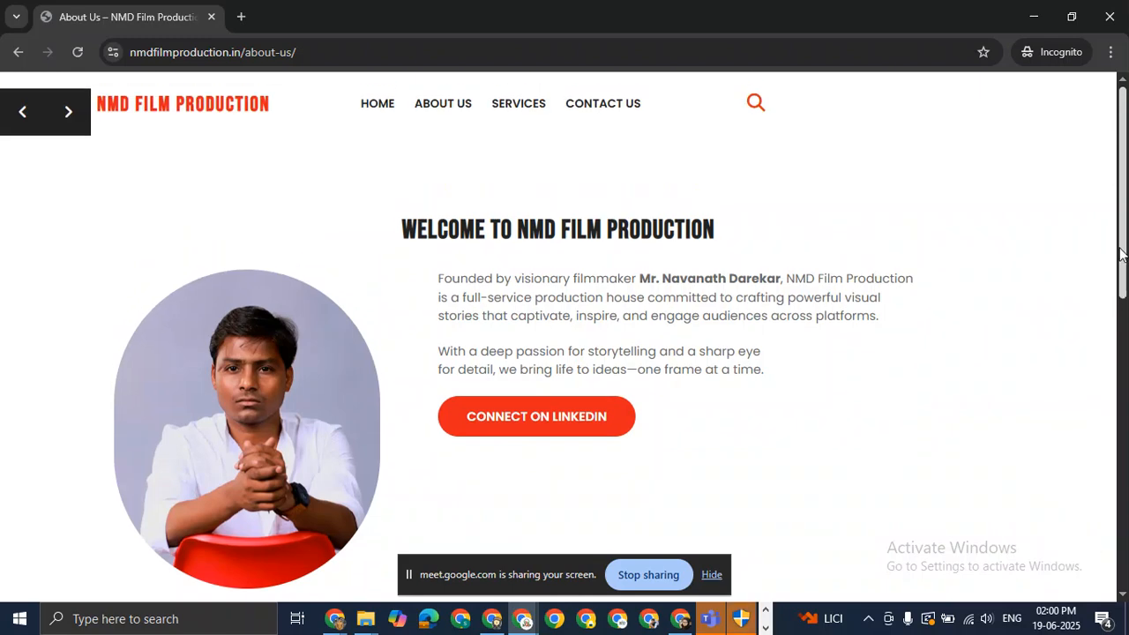
key(alt+Tab)
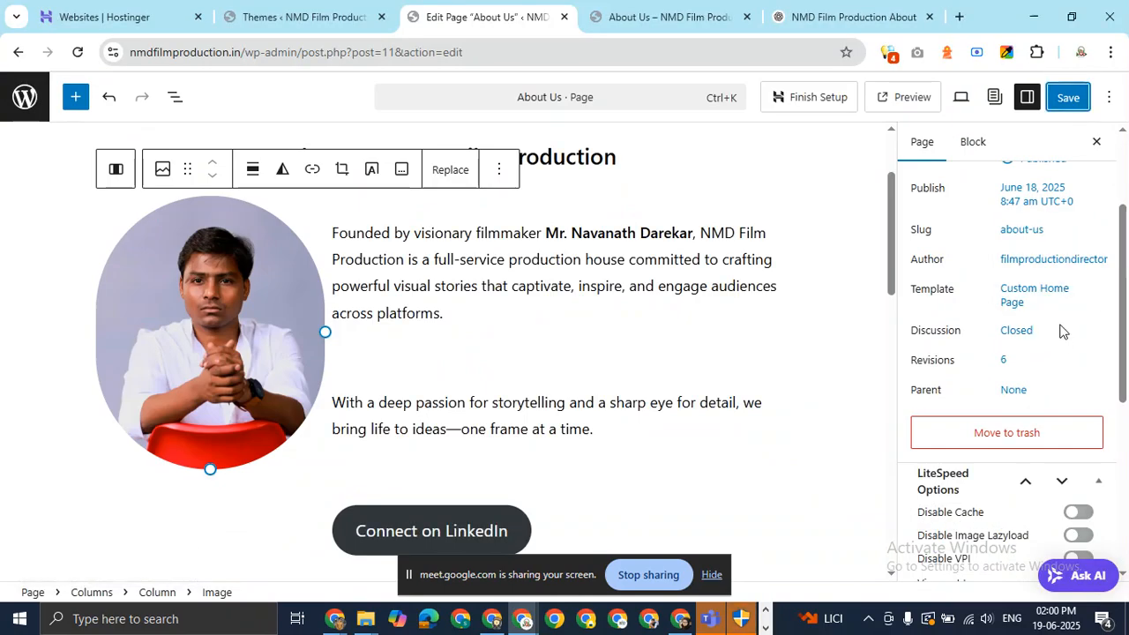
Revert the About Us page to the Default template and save it.
click(1013, 298)
click(820, 383)
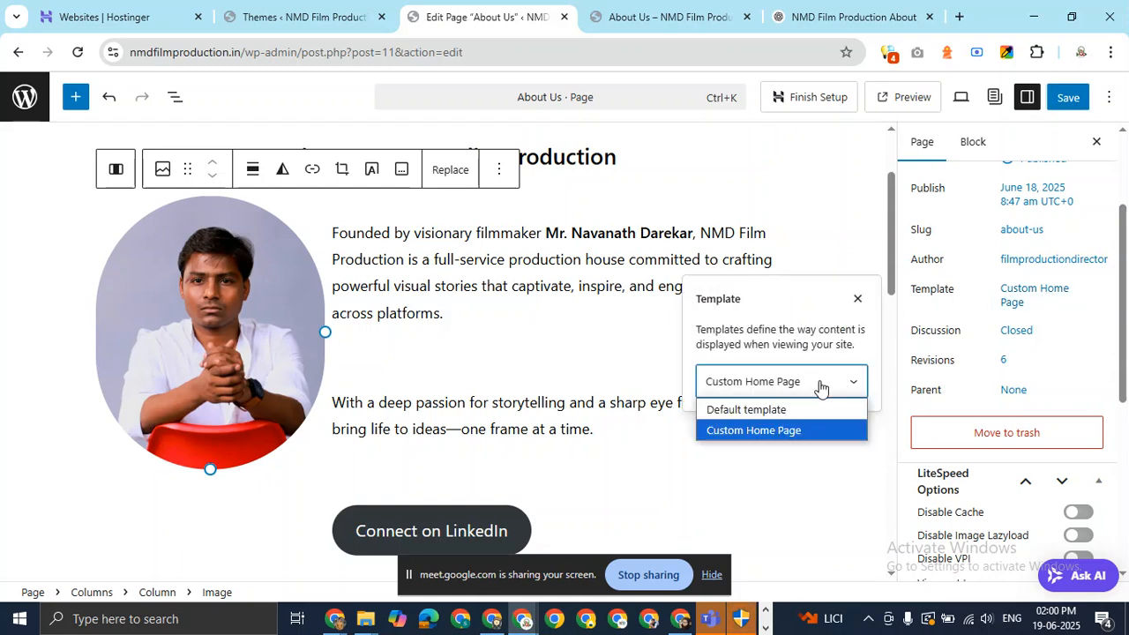
click(761, 412)
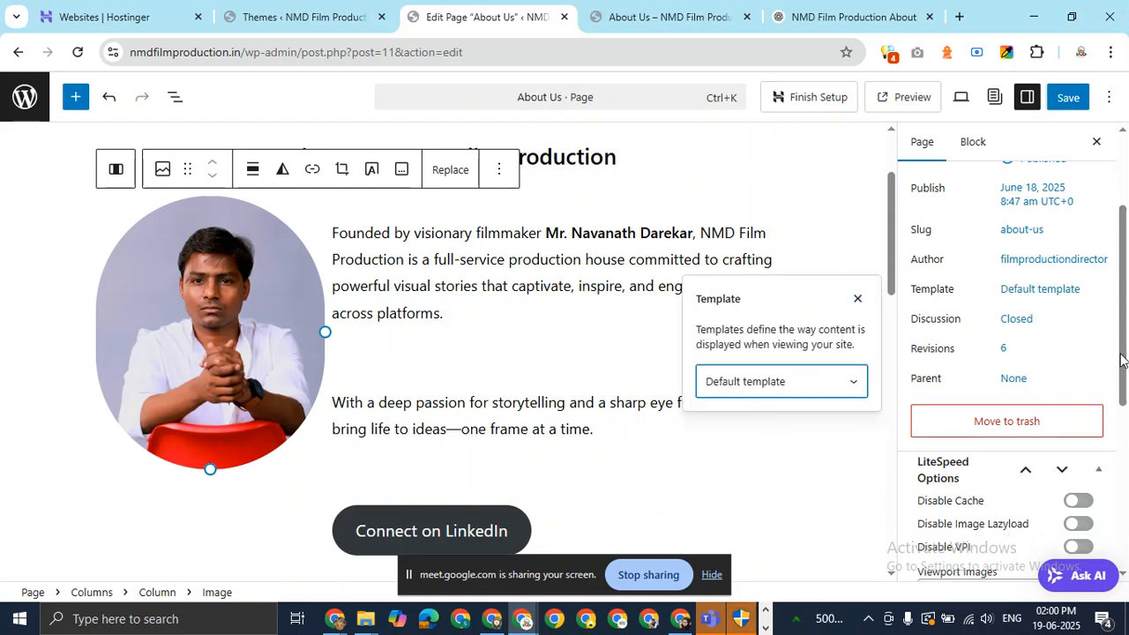
click(1068, 99)
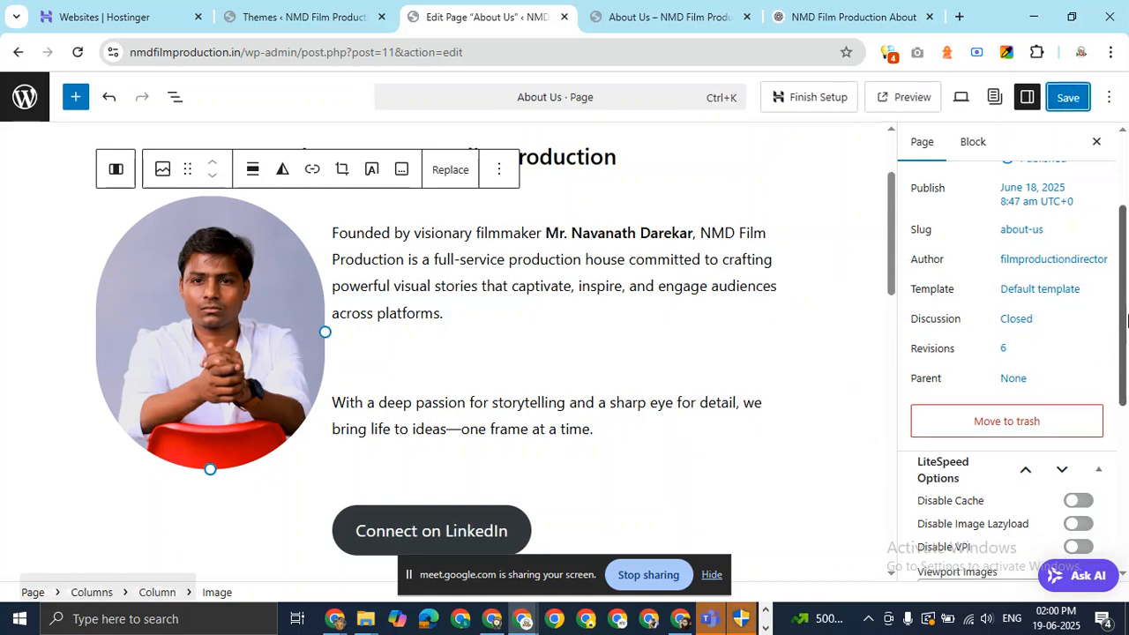
drag(1125, 327, 1127, 473)
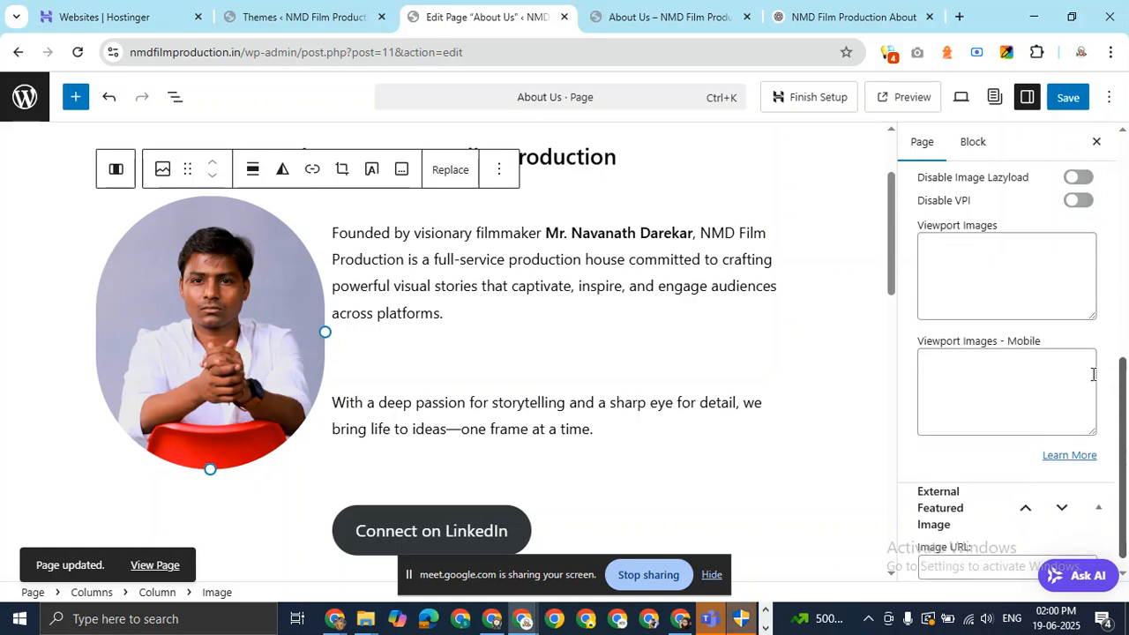
drag(1125, 432, 1122, 208)
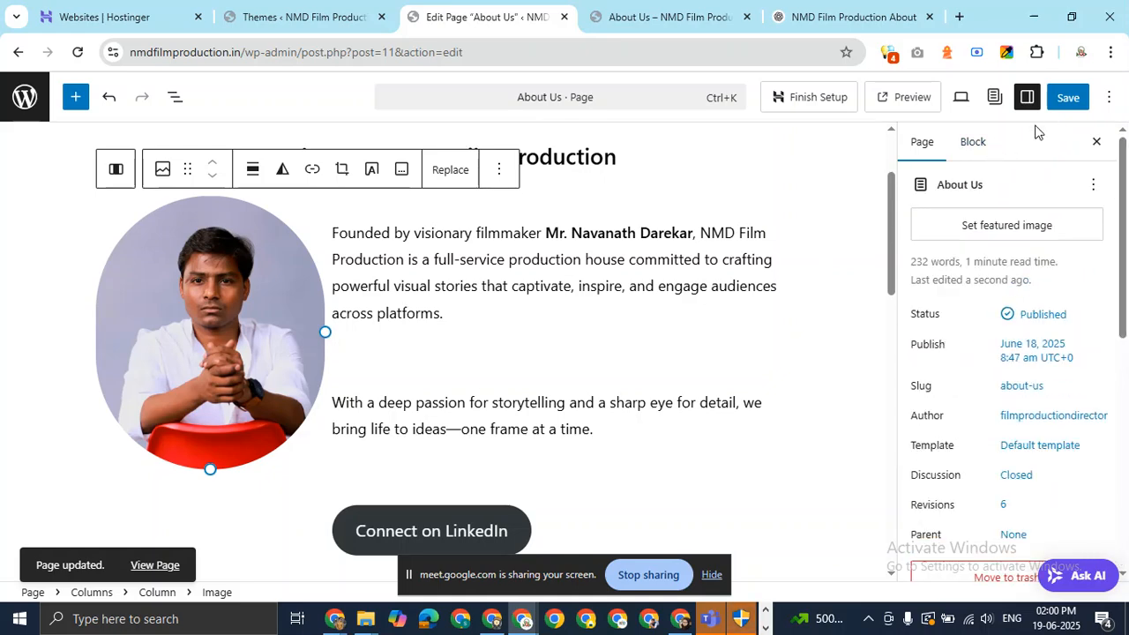
Scroll through the published About Us page in the incognito window.
key(alt+Tab)
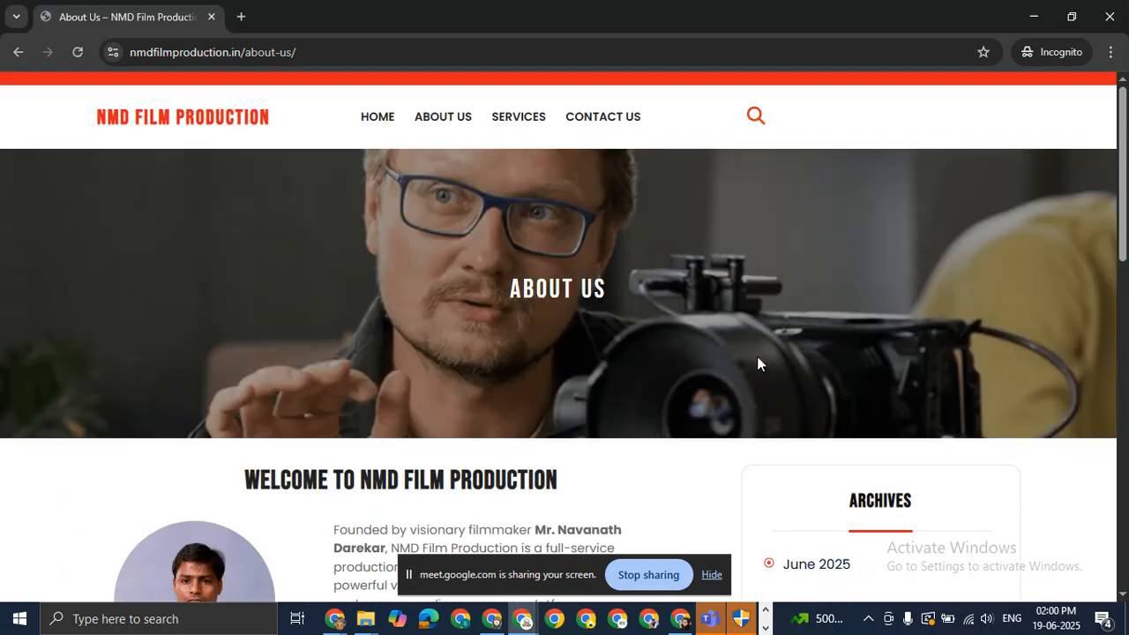
scroll(759, 350, down, 4)
scroll(609, 382, down, 10)
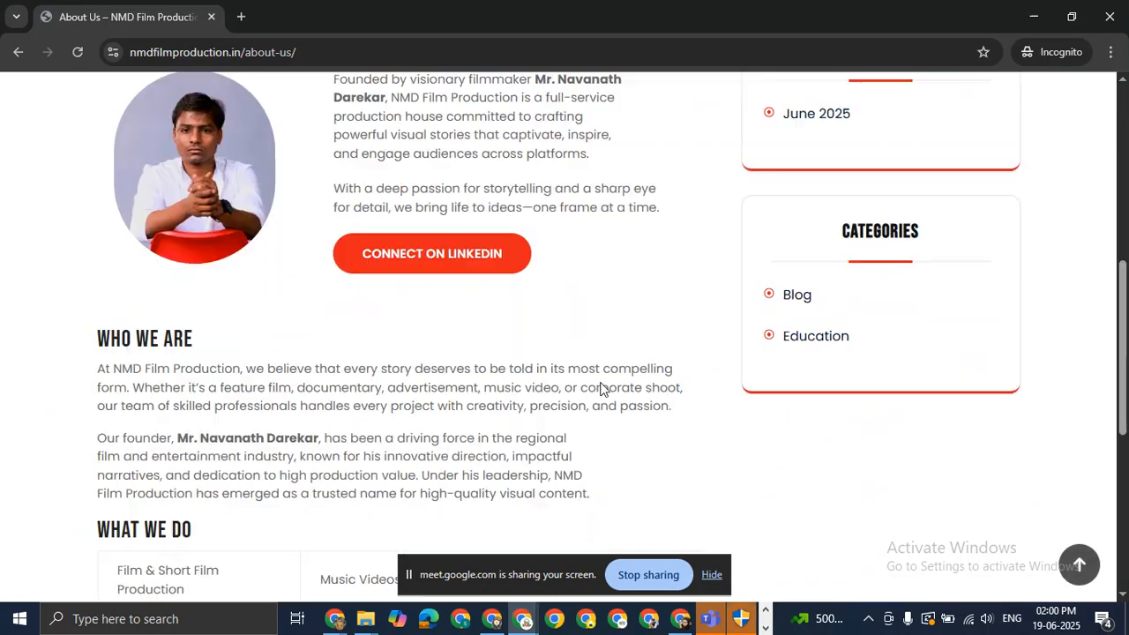
scroll(604, 379, up, 15)
scroll(604, 378, down, 4)
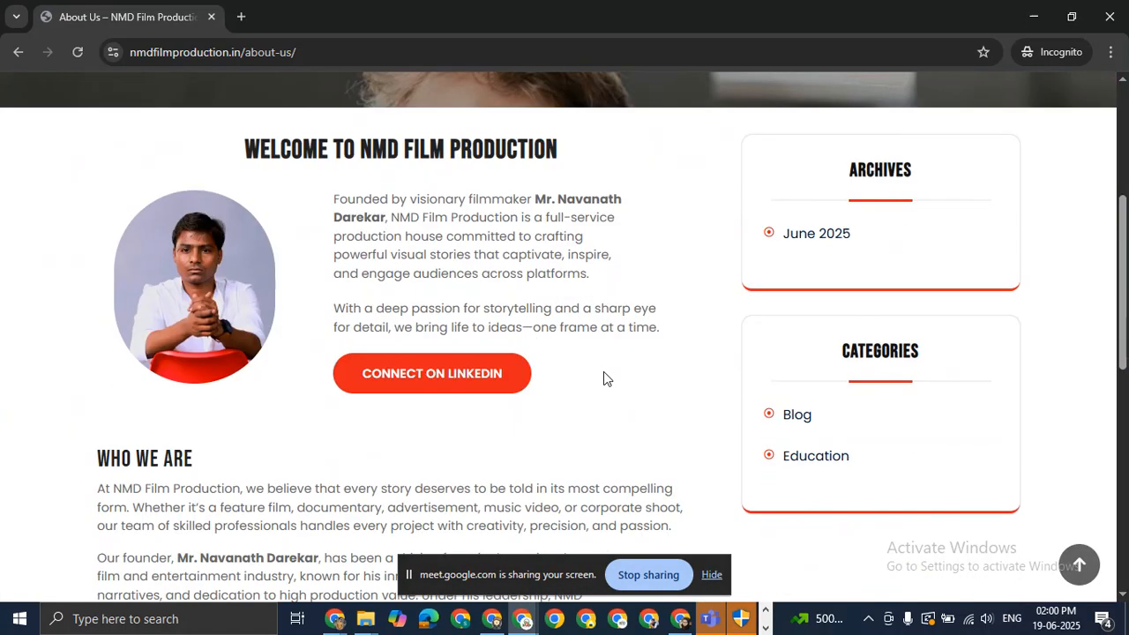
scroll(603, 378, up, 4)
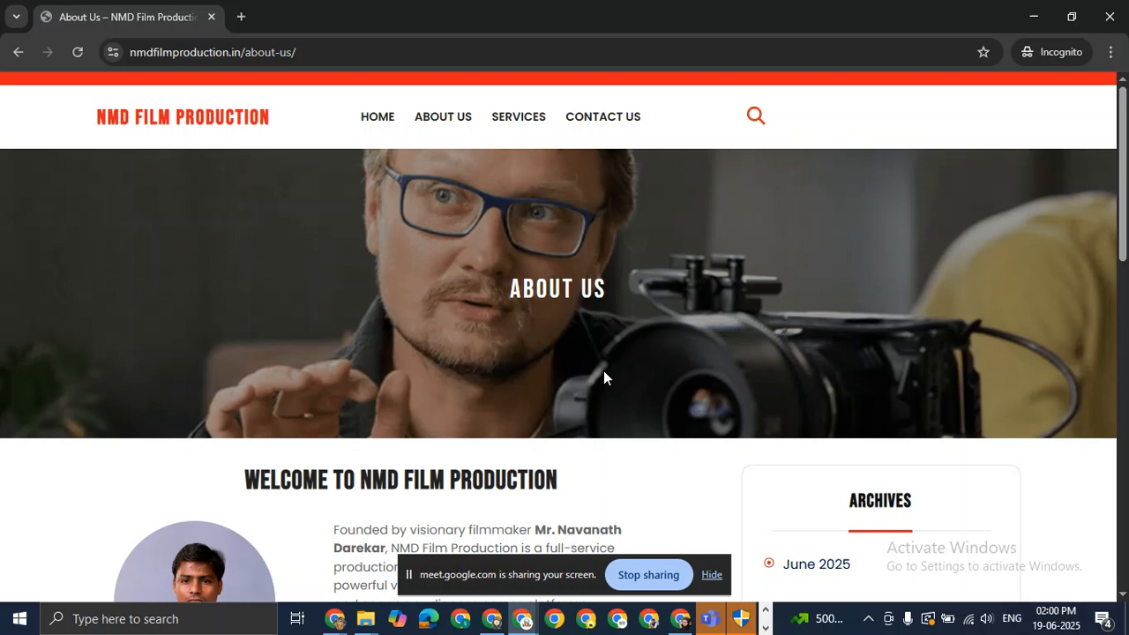
scroll(604, 377, down, 4)
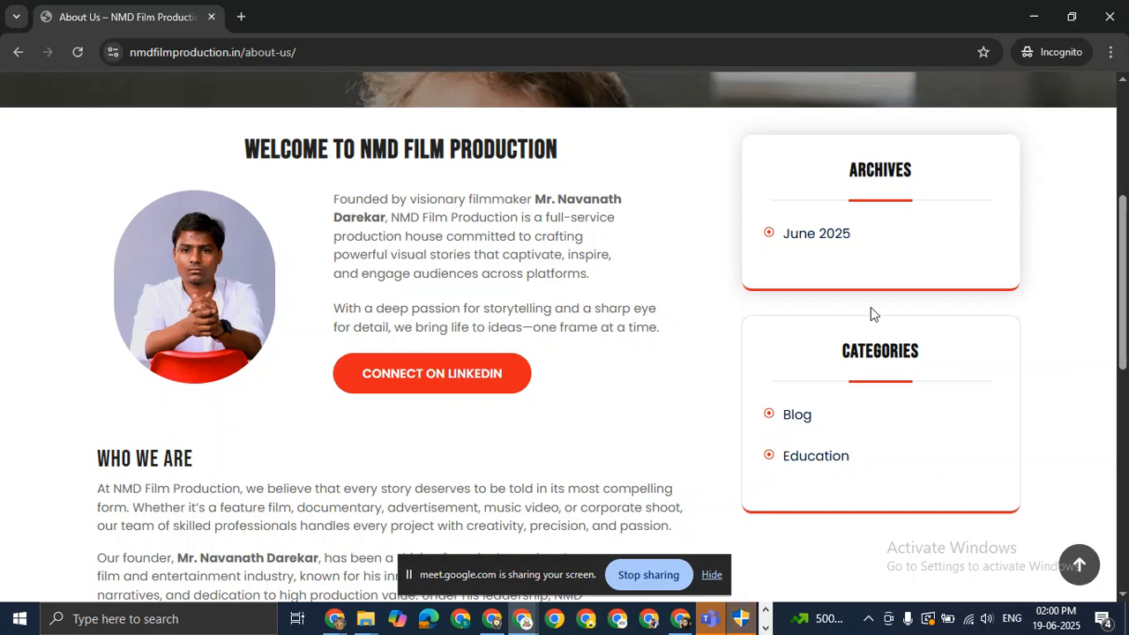
Back in the editor, scroll through the About Us page content.
key(alt+Tab)
key(alt+Tab)
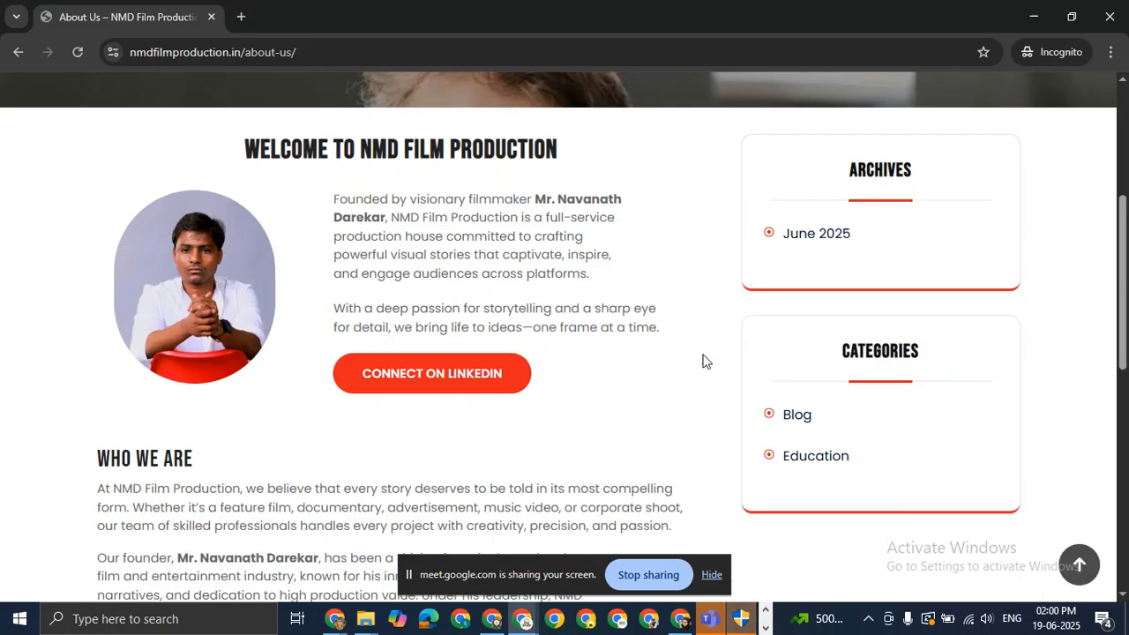
scroll(706, 360, down, 8)
scroll(565, 339, down, 1)
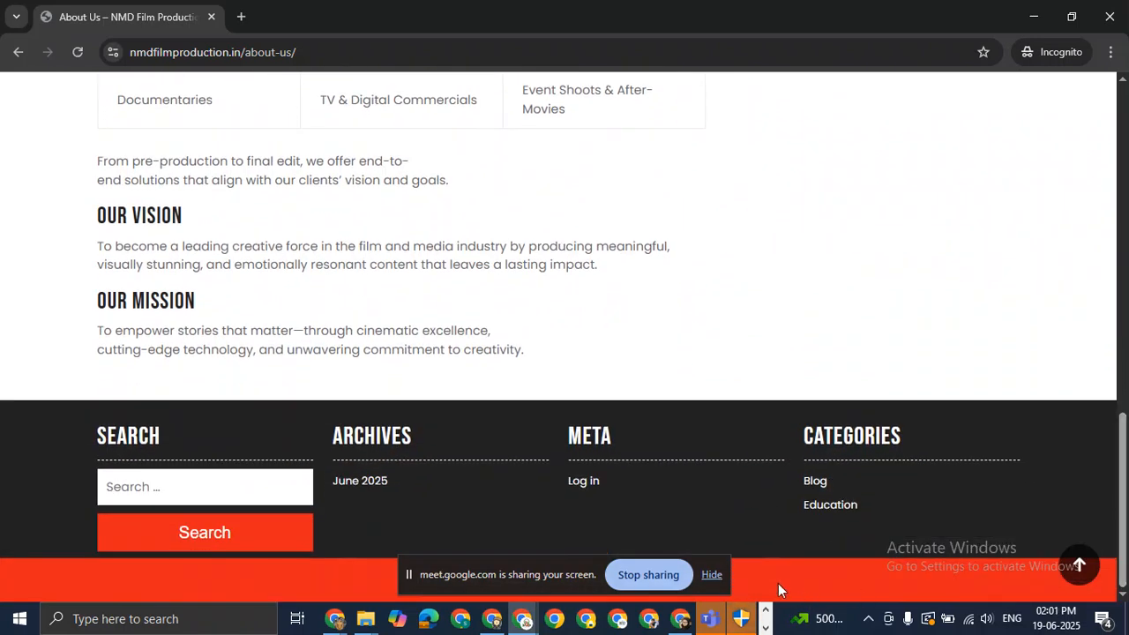
click(711, 581)
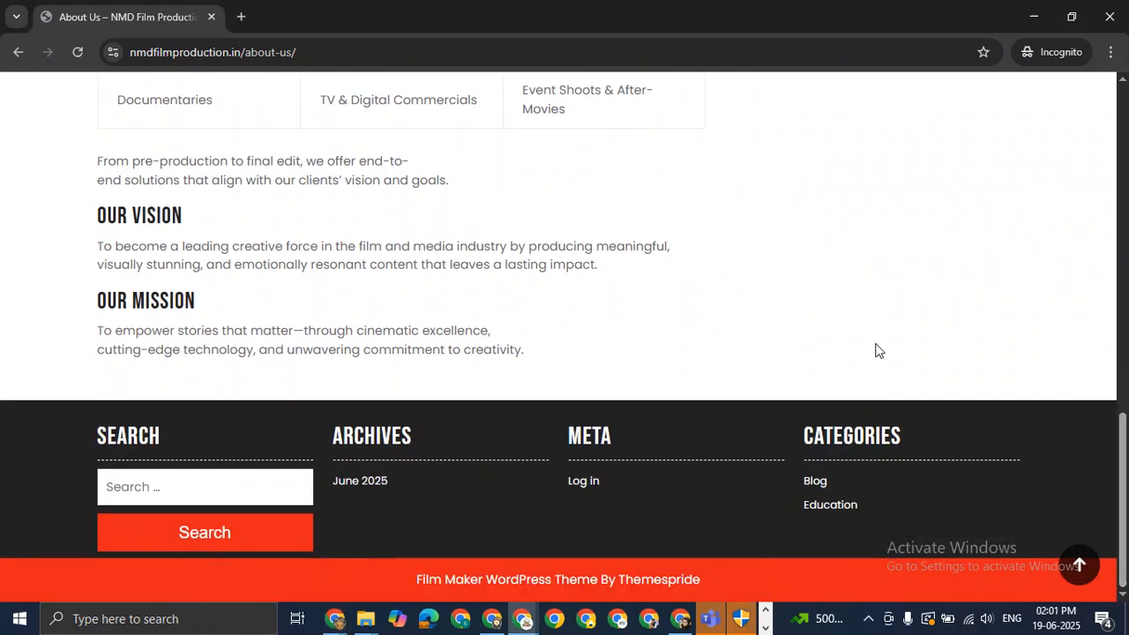
scroll(895, 353, up, 1)
scroll(565, 339, down, 1)
drag(1123, 440, 1105, 72)
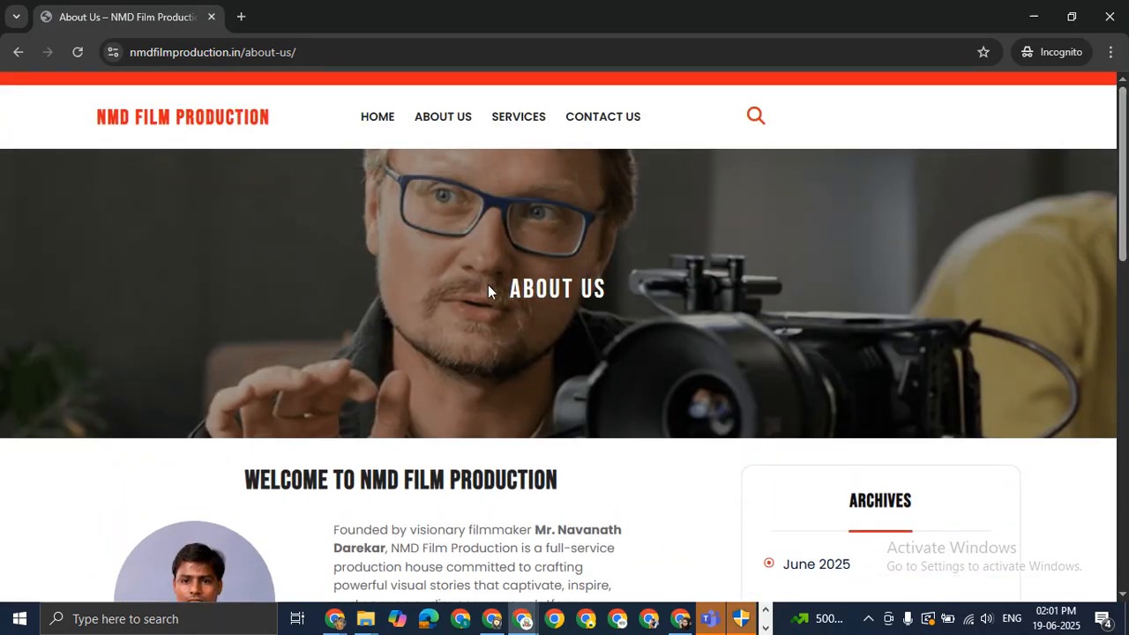
scroll(534, 571, down, 12)
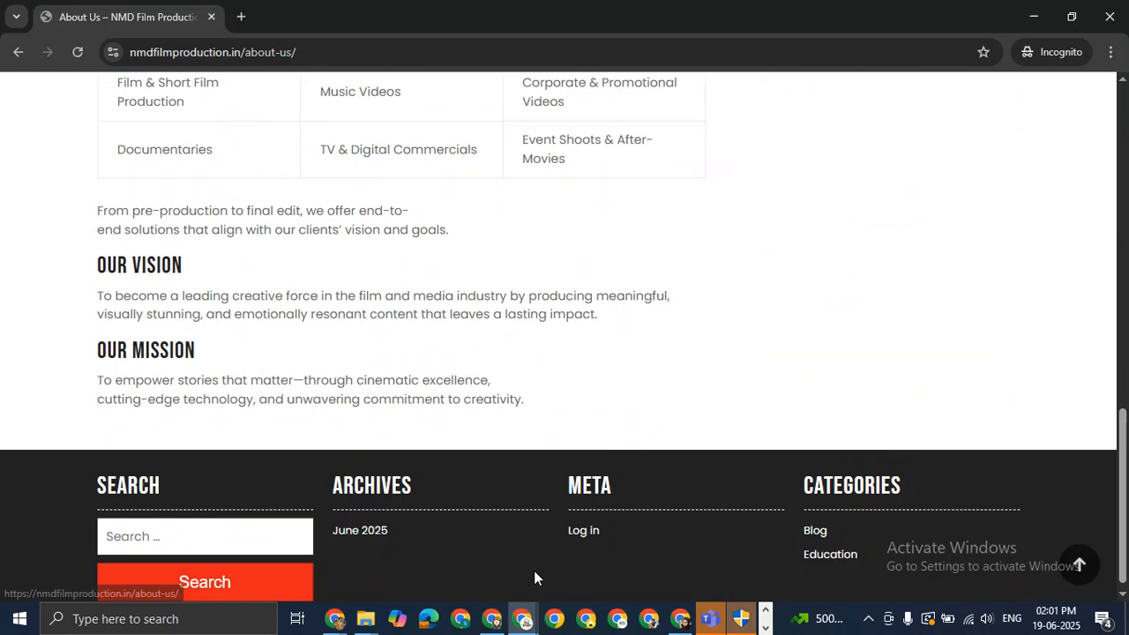
scroll(534, 571, up, 12)
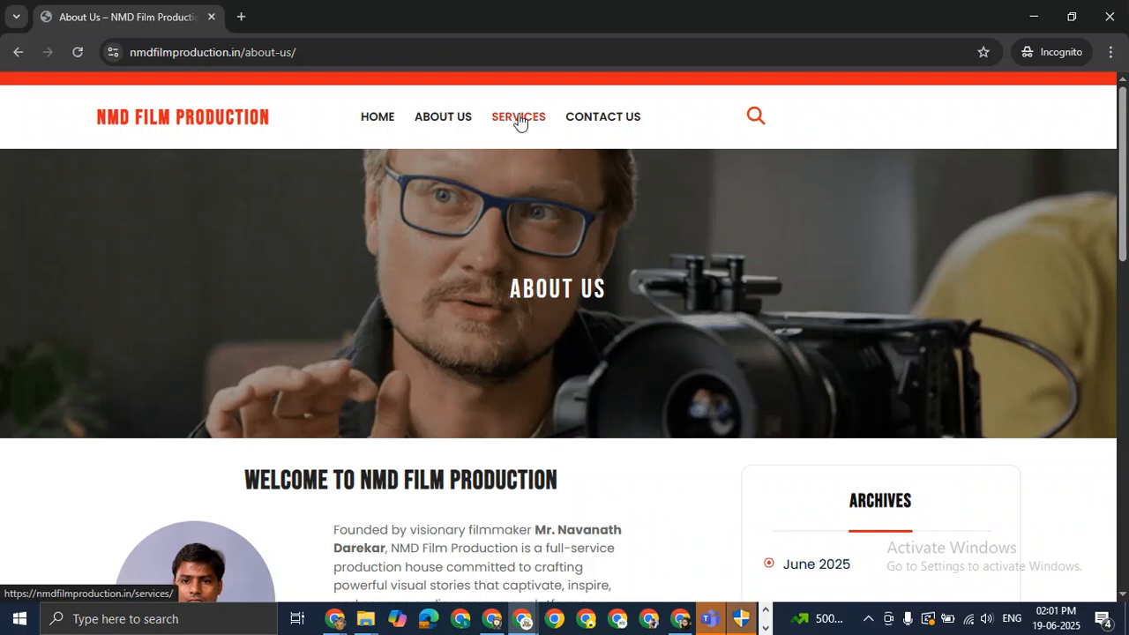
Open the live Services page, select its address, and return to the About Us editor.
click(517, 118)
scroll(580, 384, down, 2)
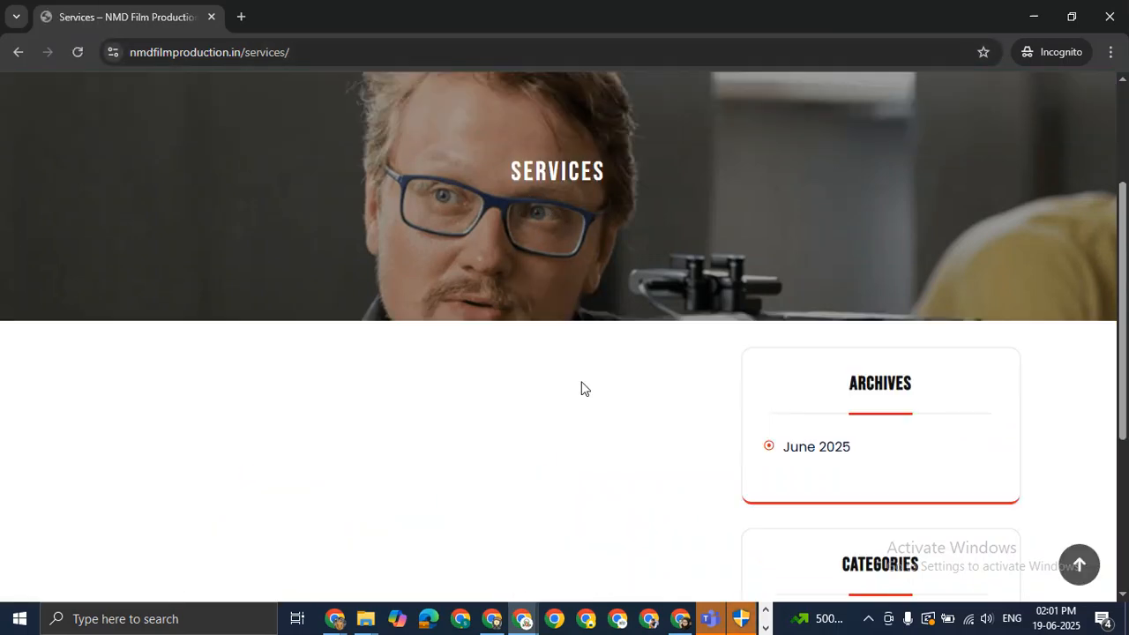
scroll(579, 383, up, 2)
click(351, 58)
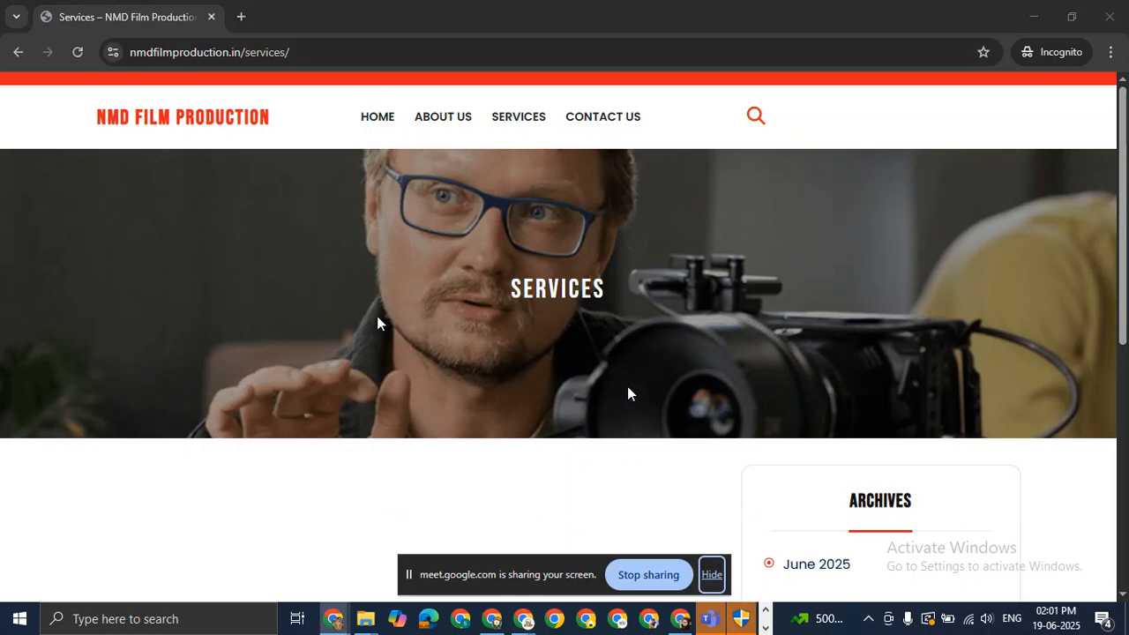
key(alt+Tab)
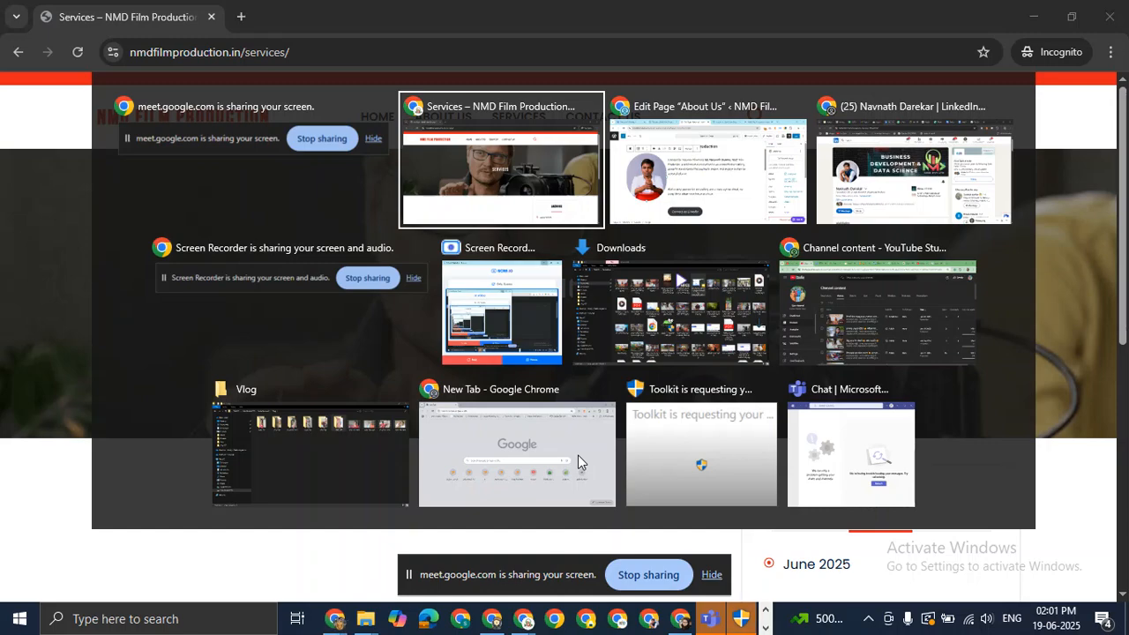
key(alt+Tab)
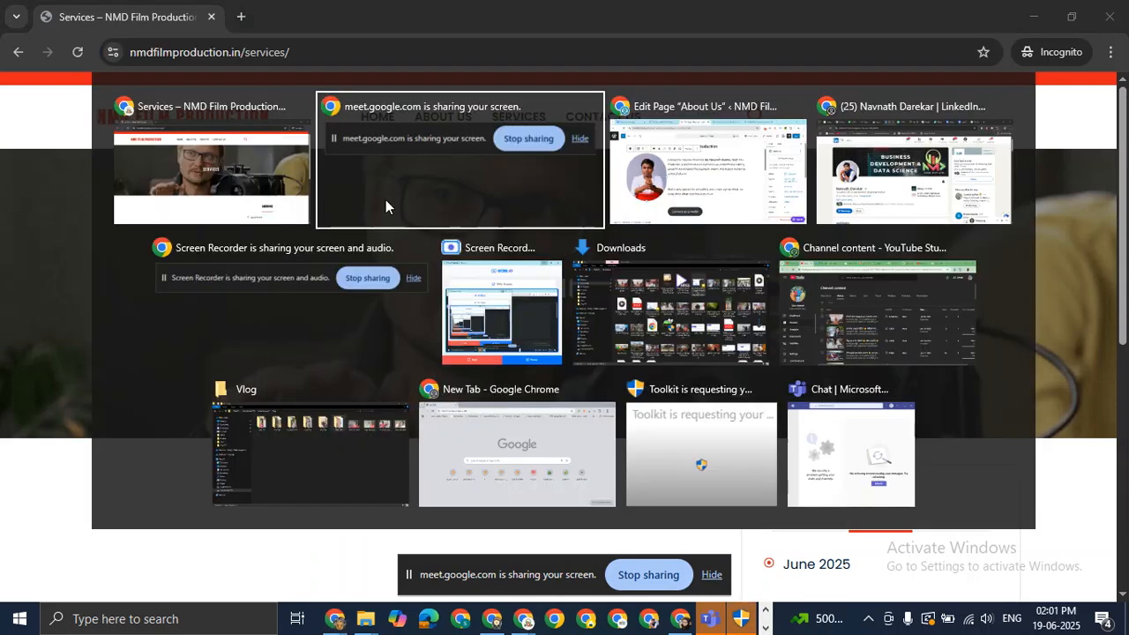
key(alt+Tab)
key(ctrl+c)
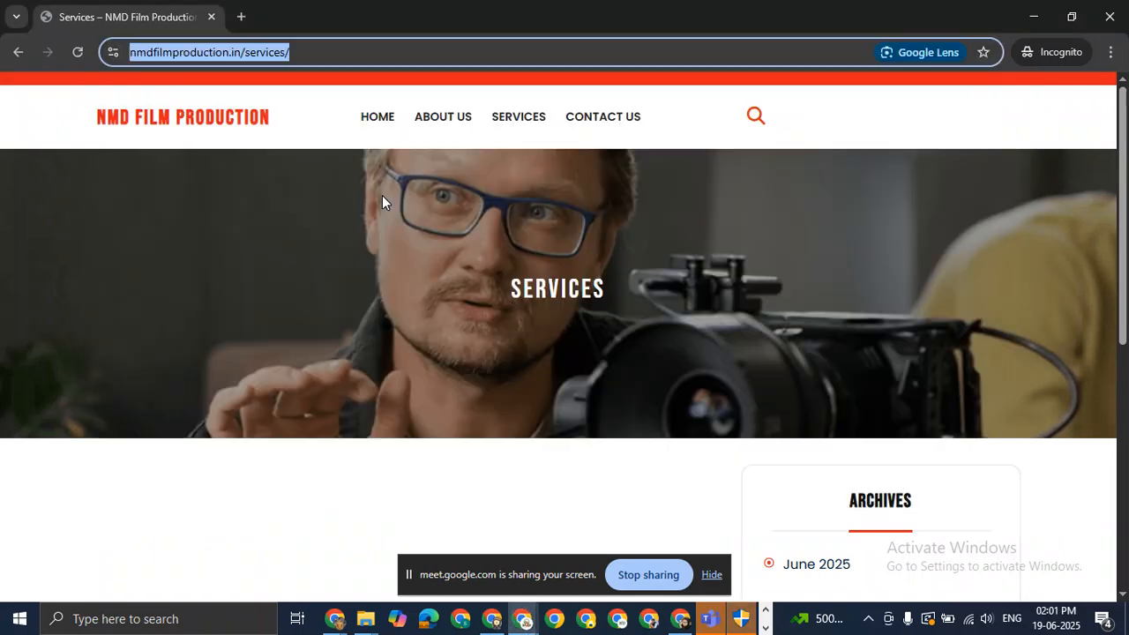
key(alt+Tab)
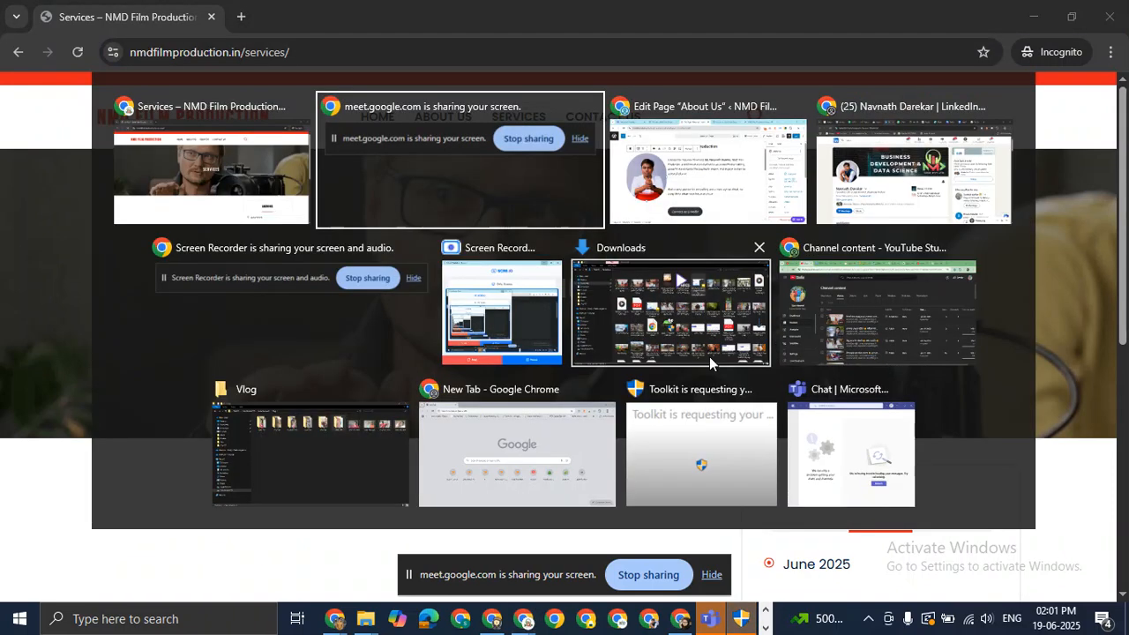
key(alt+Tab)
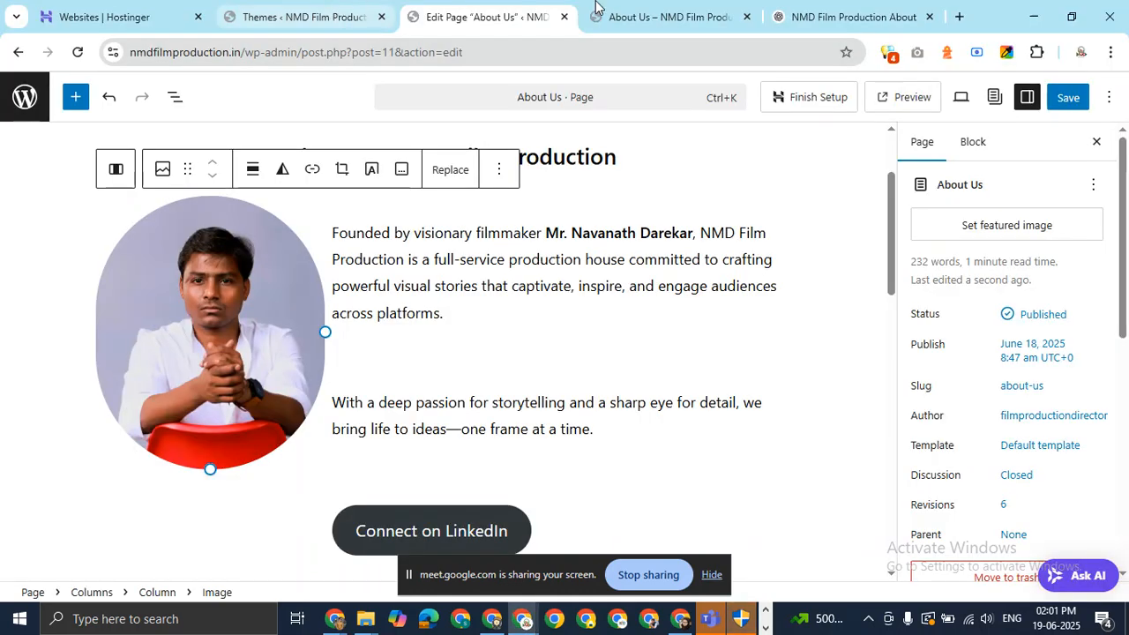
Ask ChatGPT to 'write content for this url' with the Services URL, then select the Our Services heading.
click(862, 9)
click(446, 512)
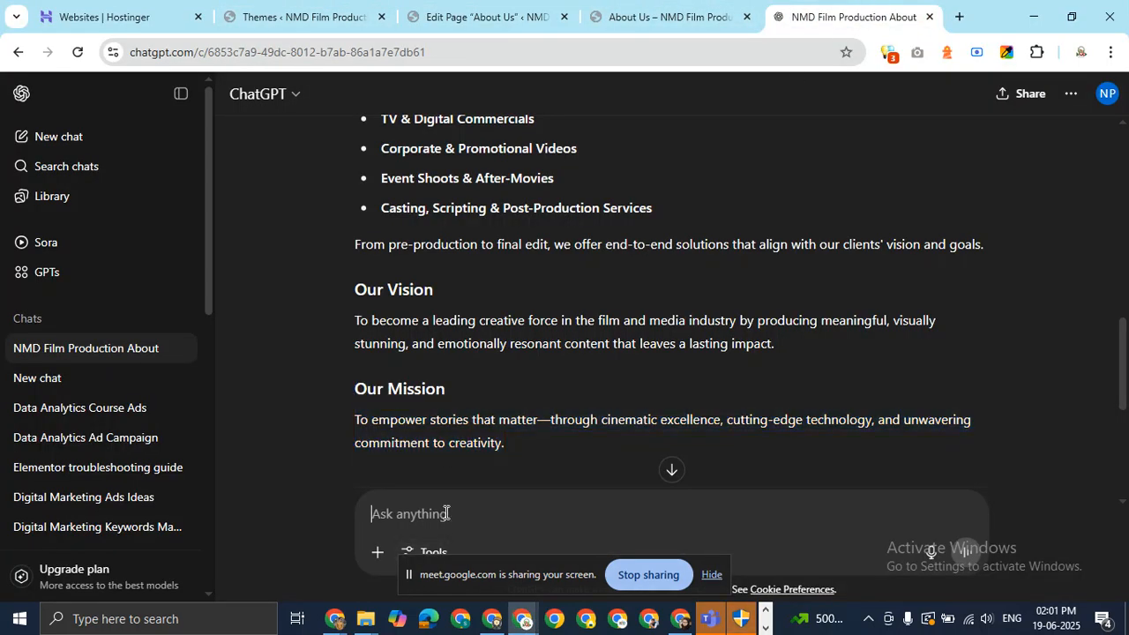
text(write co)
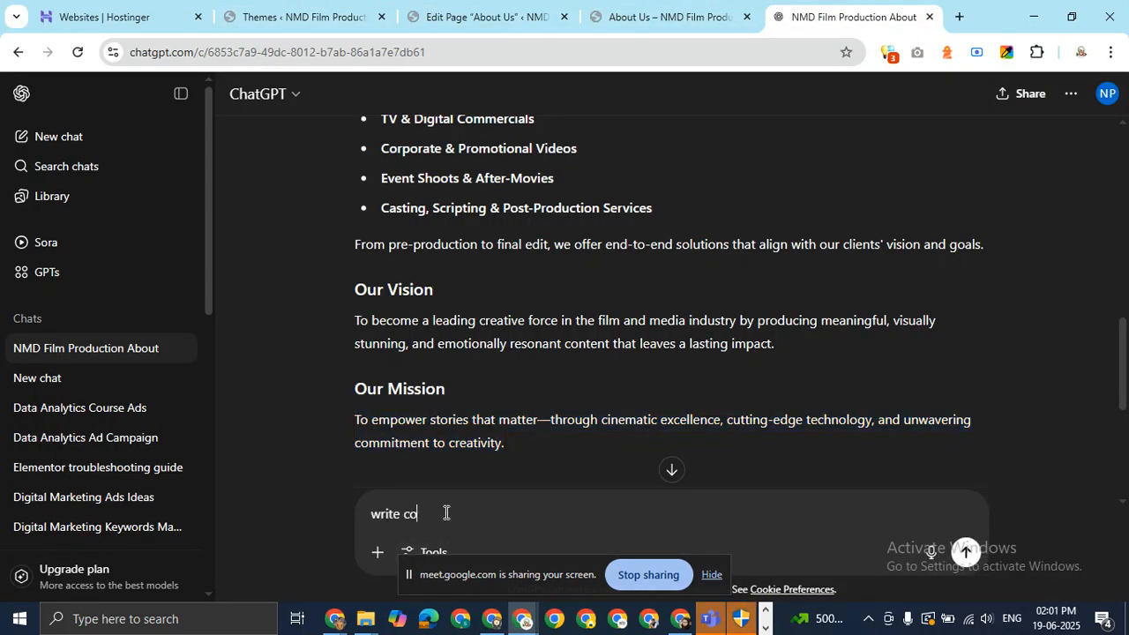
text(ntent or)
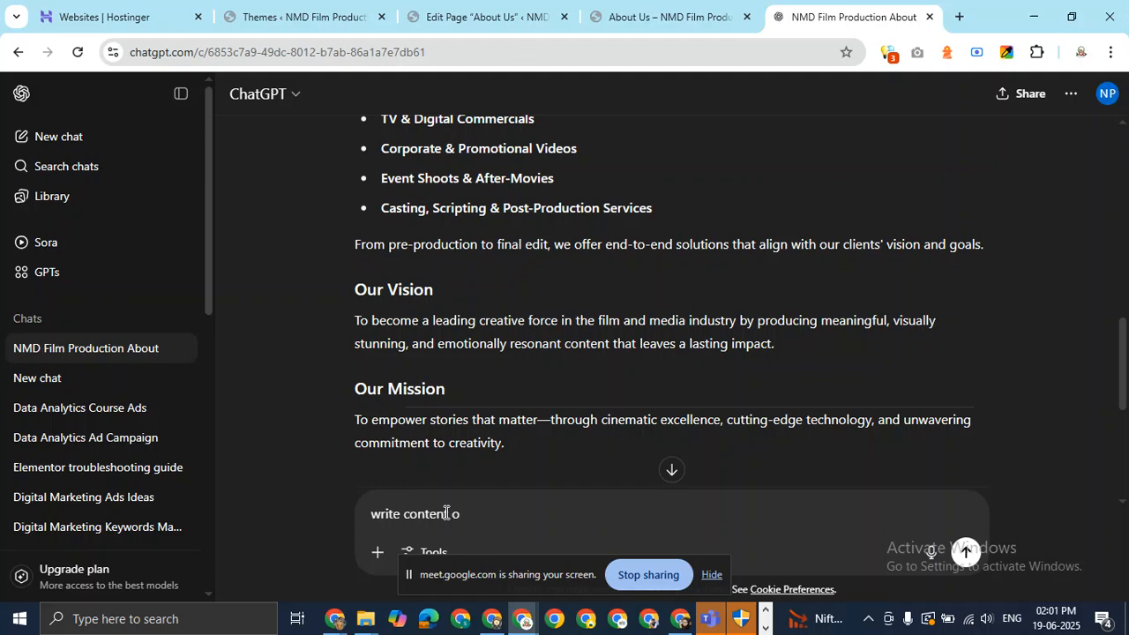
key(BackSpace)
text(for)
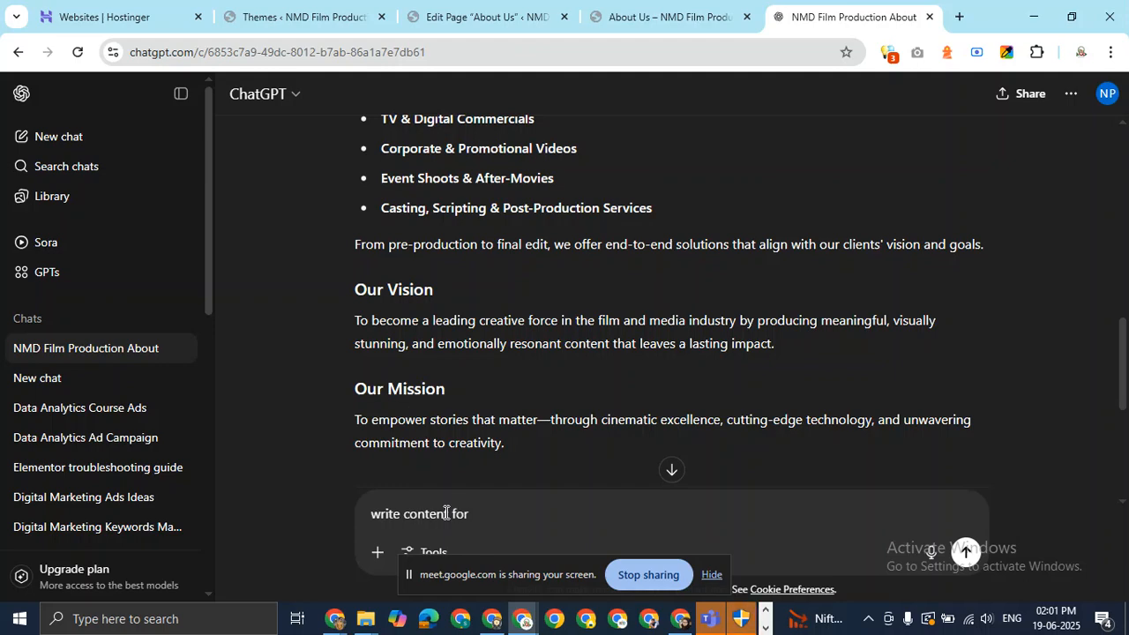
text( this url)
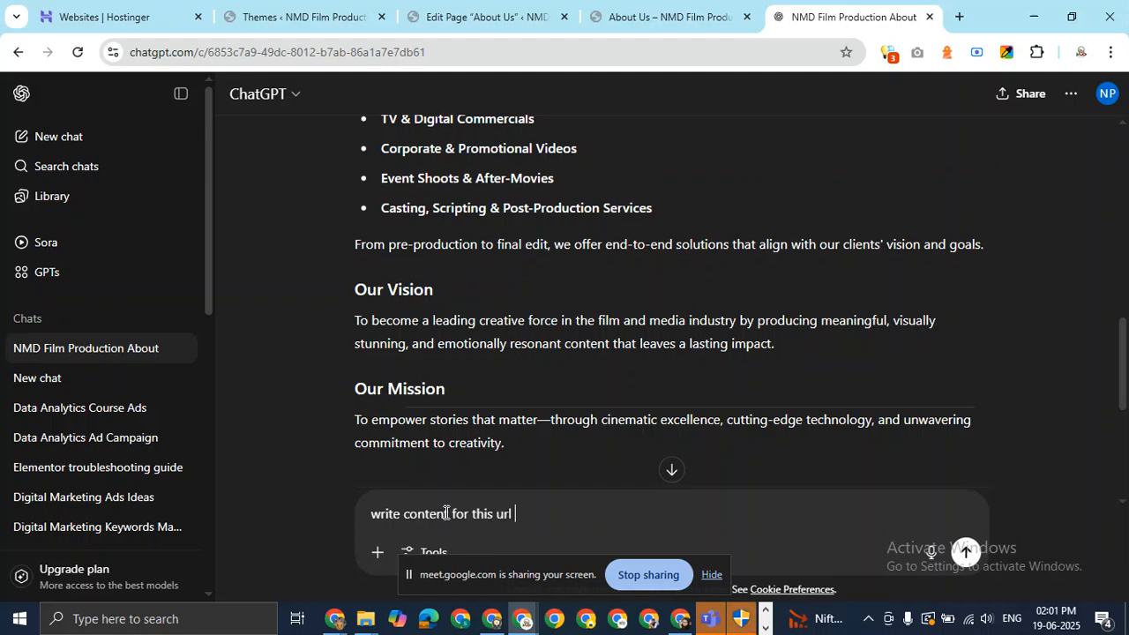
key(ctrl+v)
key(Return)
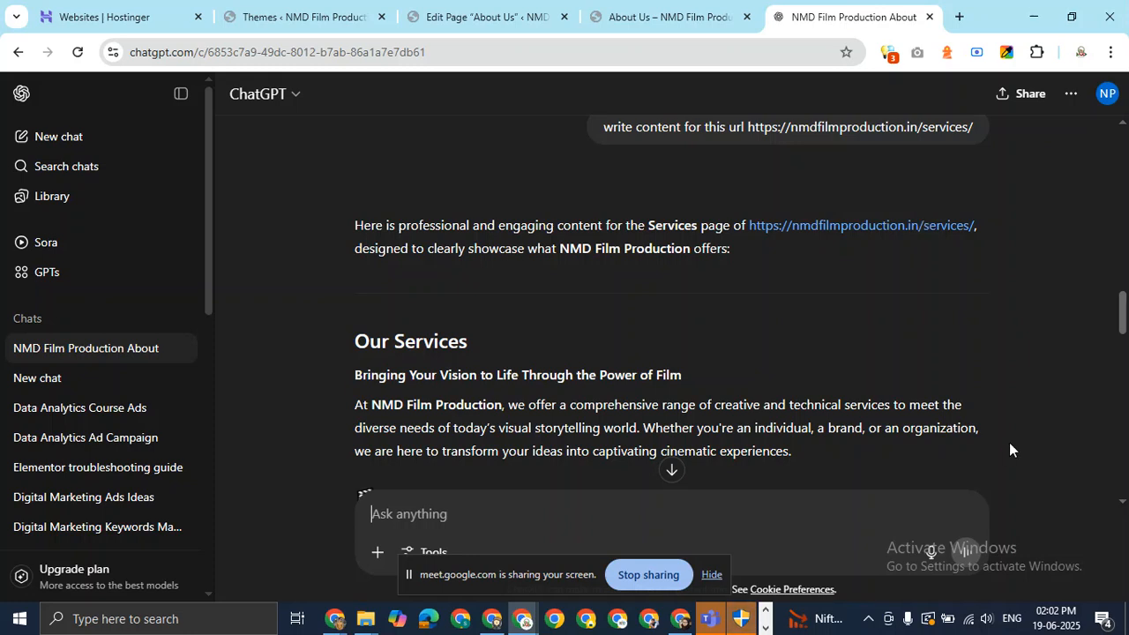
drag(1125, 323, 1124, 342)
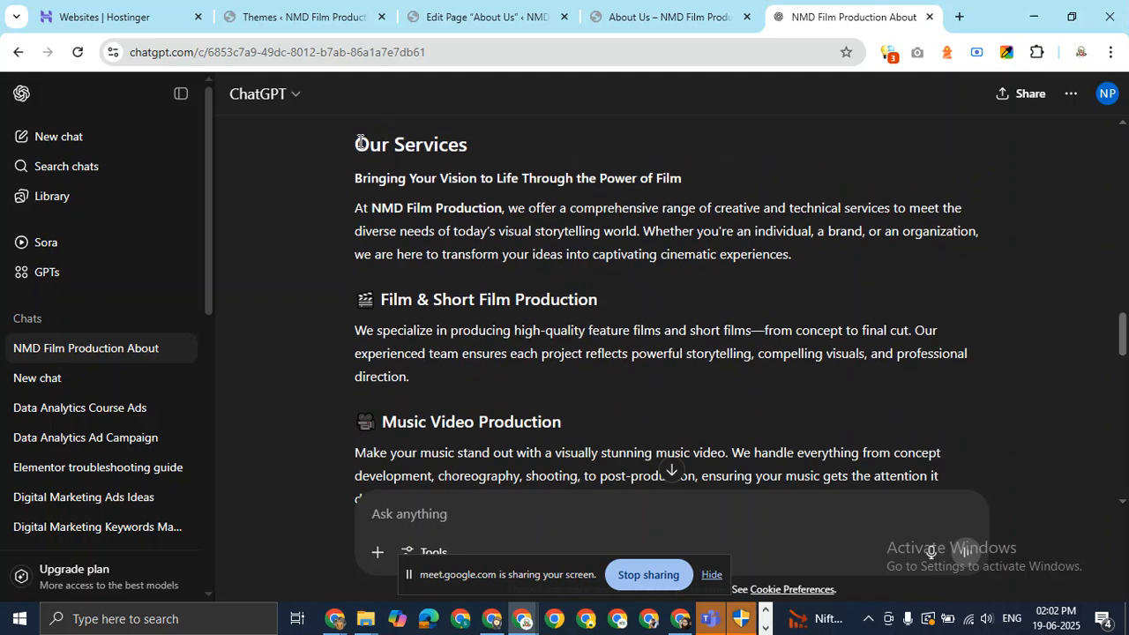
drag(359, 144, 468, 152)
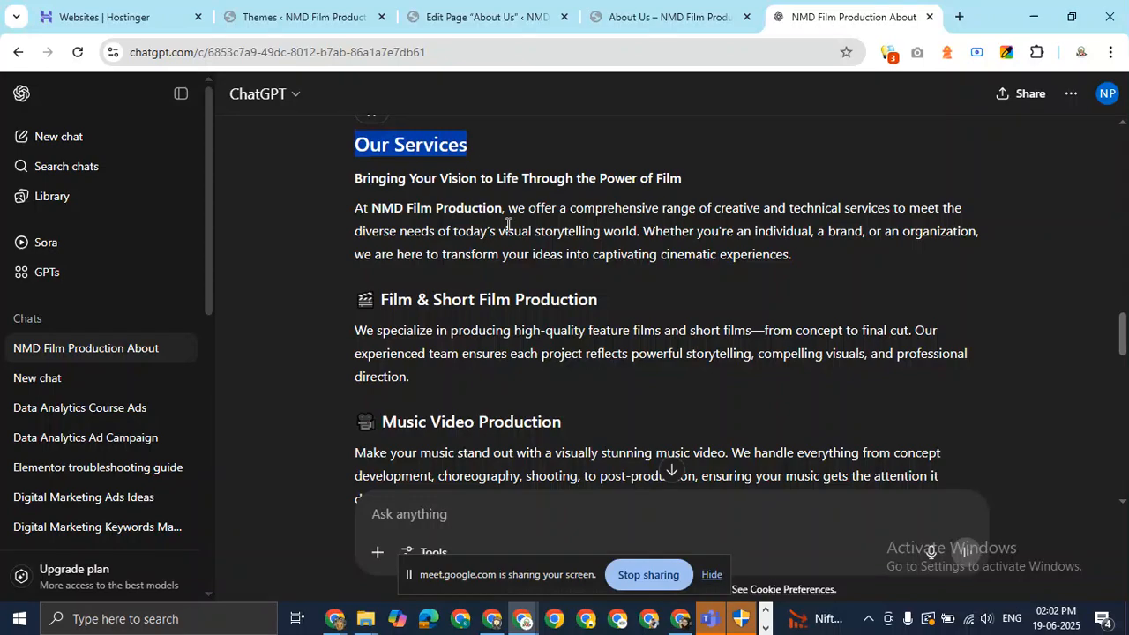
click(711, 17)
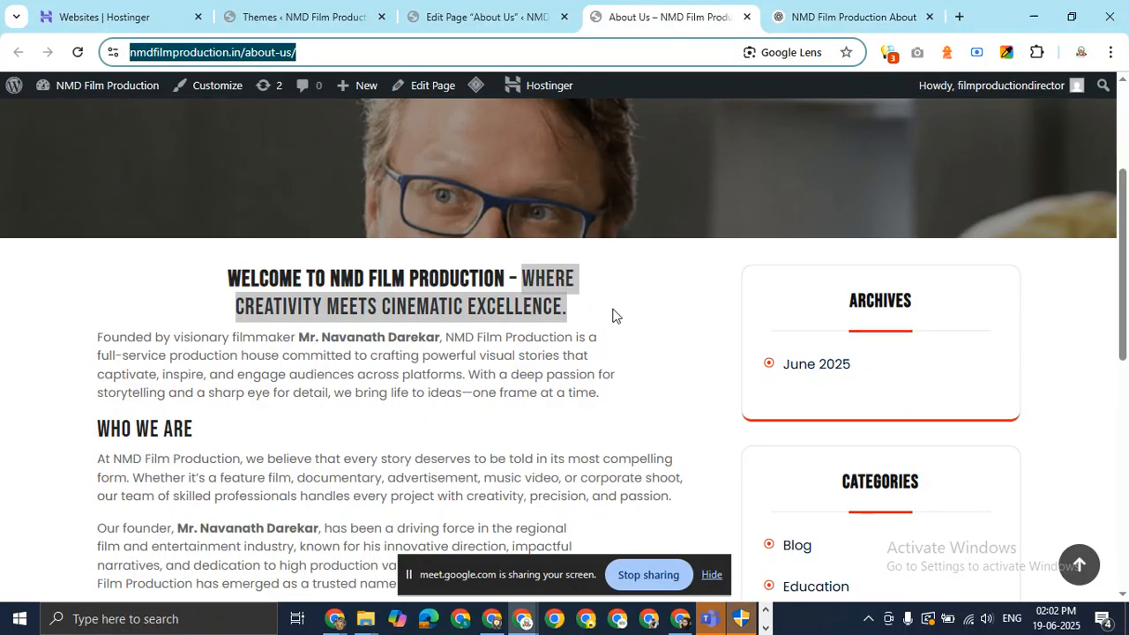
Reload the live About Us page and scroll through its latest version.
click(78, 52)
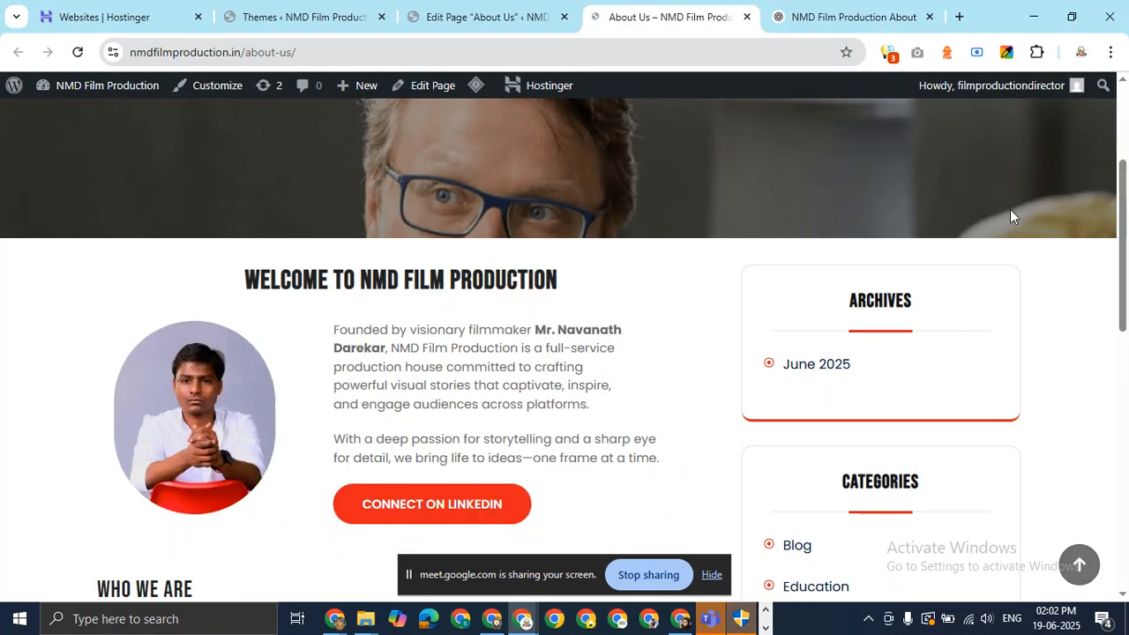
drag(1124, 208, 1127, 302)
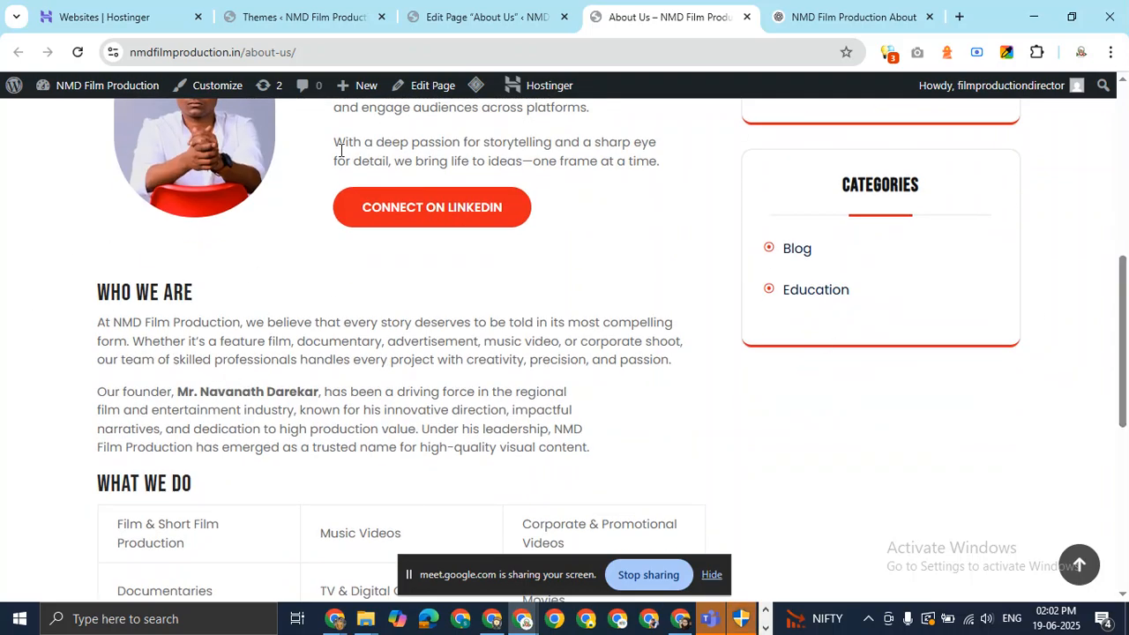
scroll(437, 250, up, 6)
scroll(453, 285, down, 4)
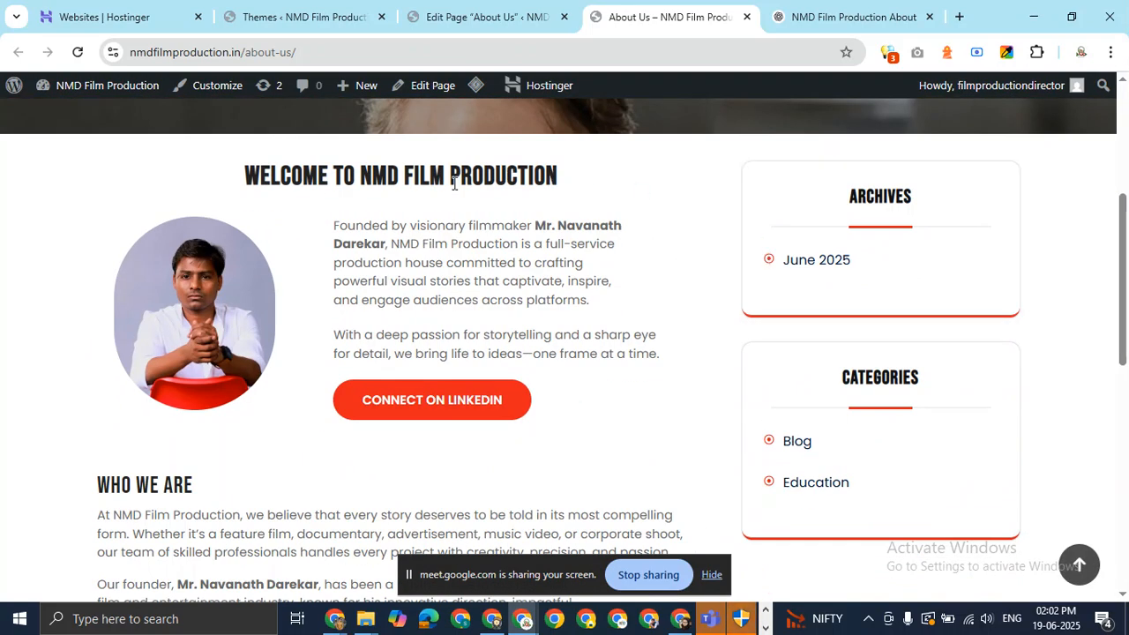
drag(1127, 264, 1114, 83)
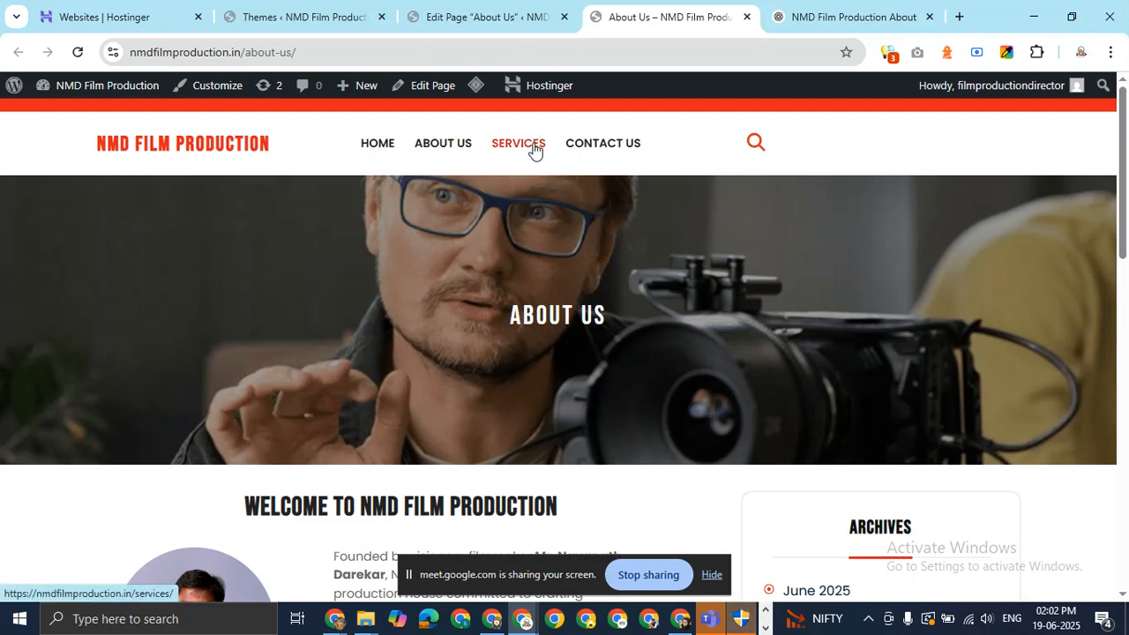
Close the About Us editor, open the live Services page, and start editing it.
click(490, 17)
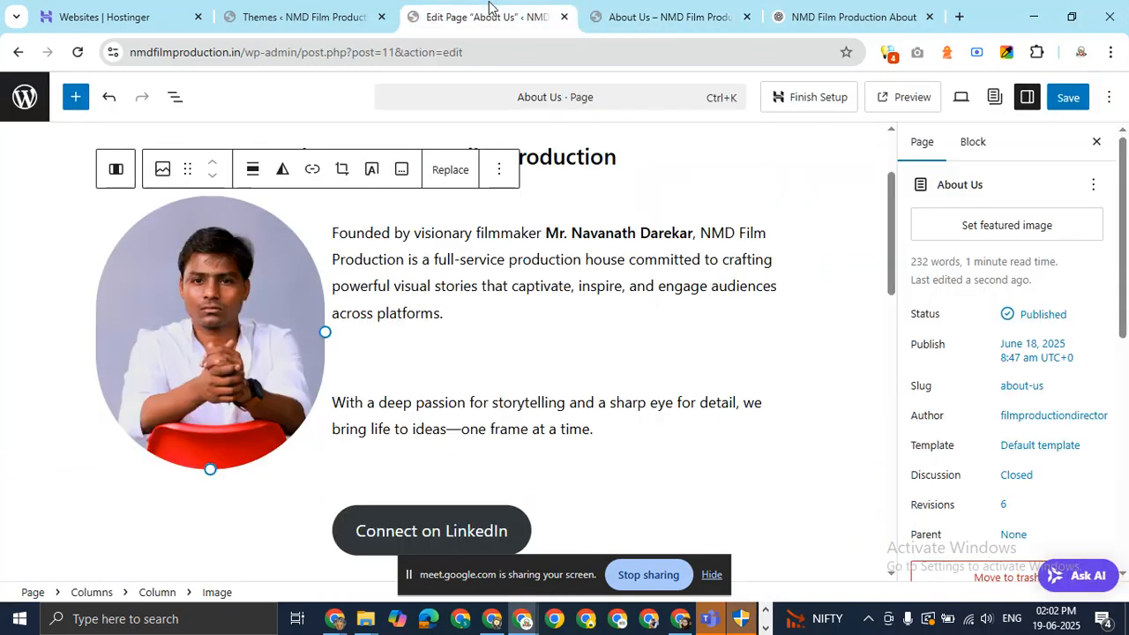
click(548, 19)
click(518, 16)
click(506, 146)
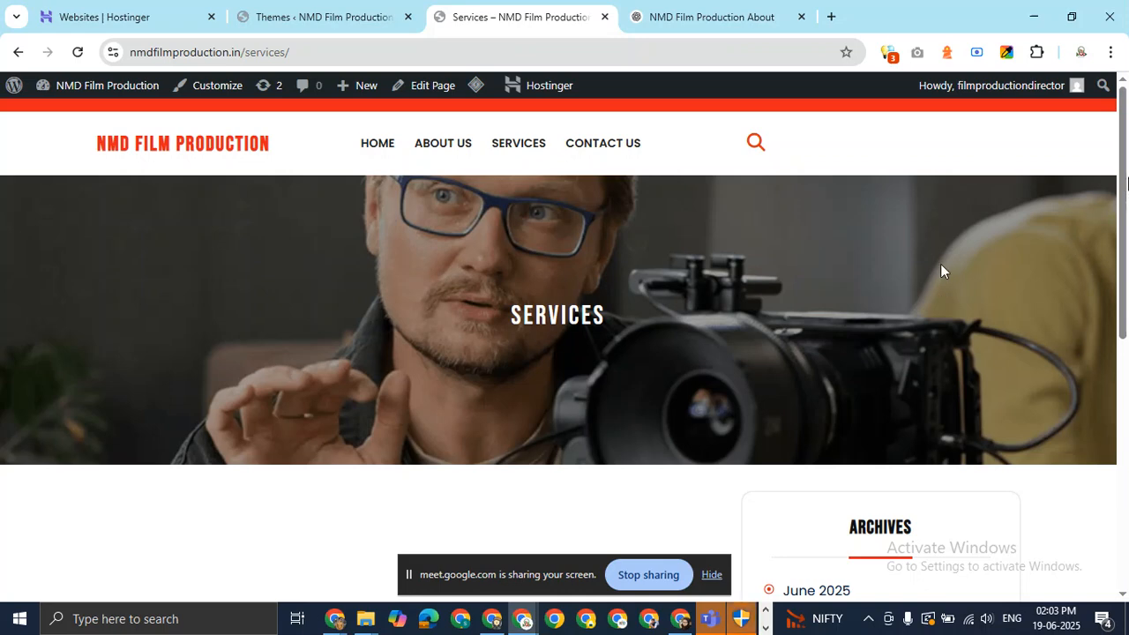
scroll(1128, 292, down, 2)
drag(1127, 292, 1128, 199)
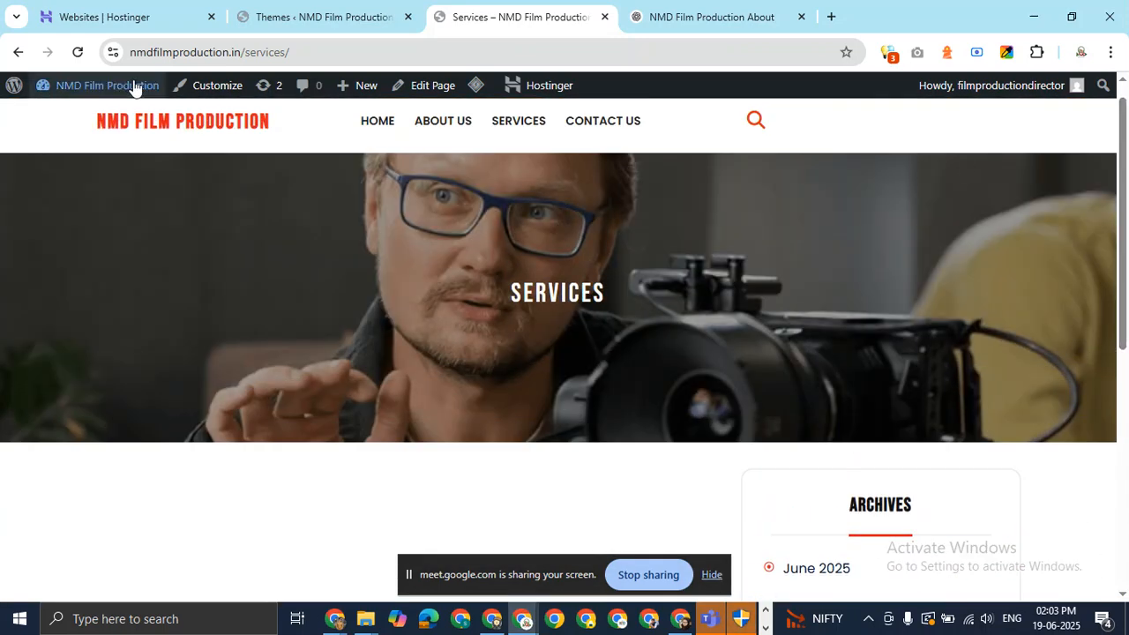
click(429, 92)
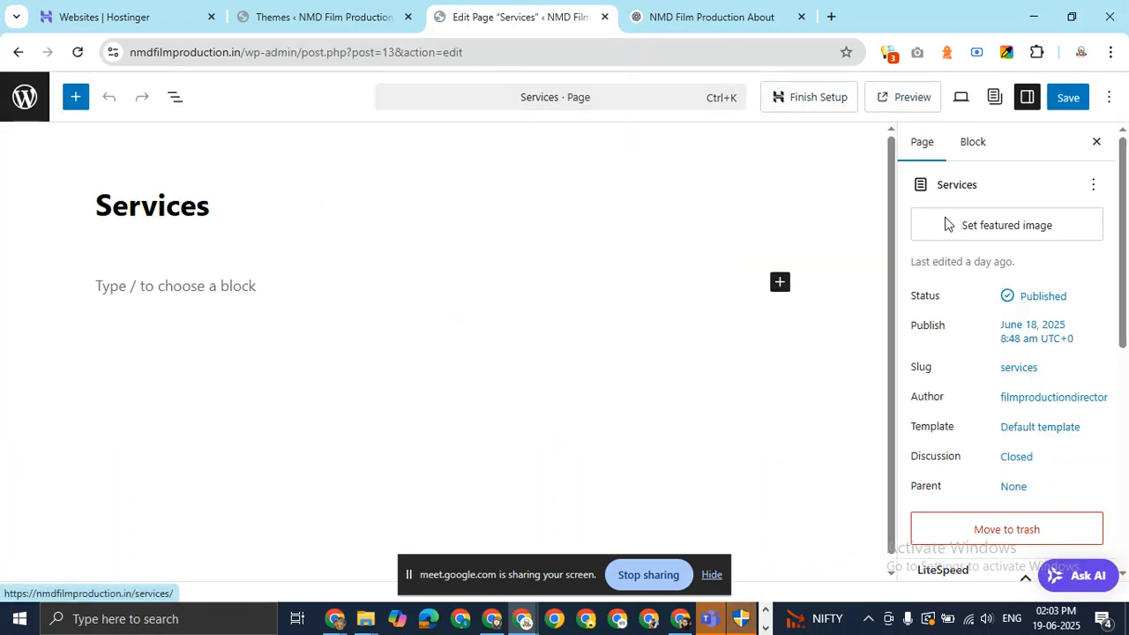
Open the Slug panel and open the /services permalink in a new tab.
click(1019, 368)
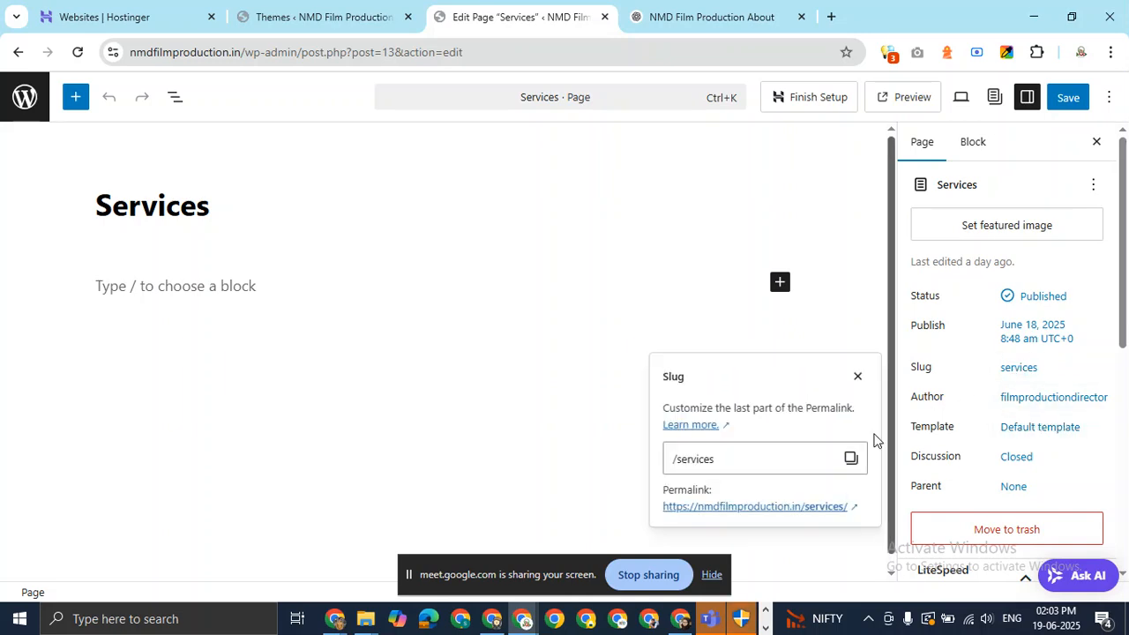
middle_click(765, 508)
click(615, 10)
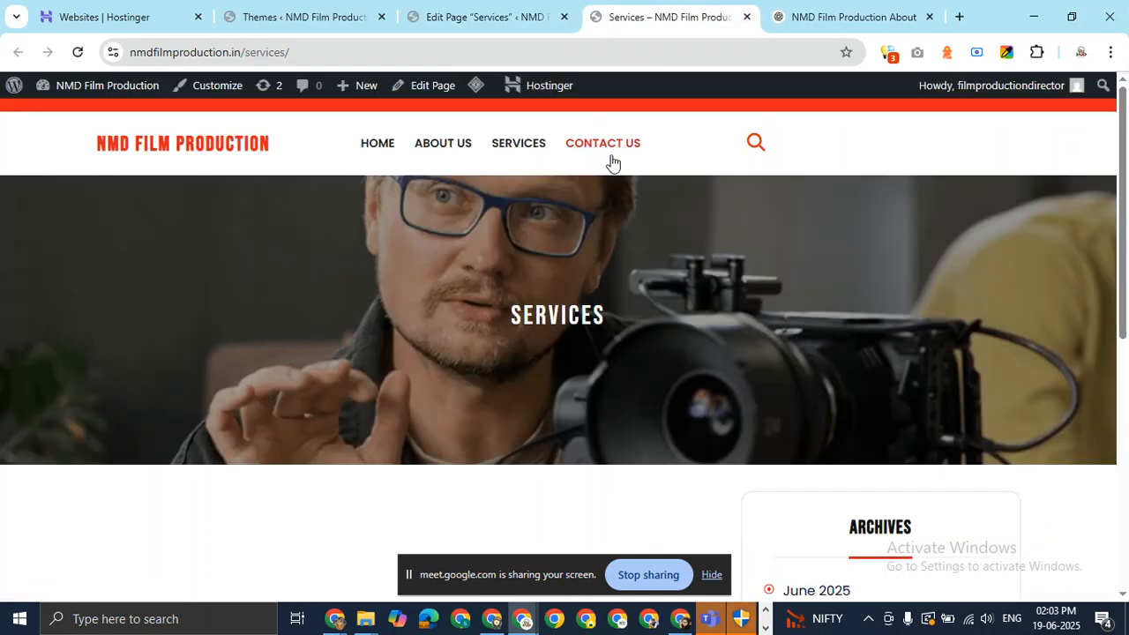
scroll(791, 207, down, 6)
scroll(792, 207, up, 6)
click(489, 7)
click(623, 7)
Review the live About Us Who We Are paragraph and Services page, then return to the Services editor.
click(454, 144)
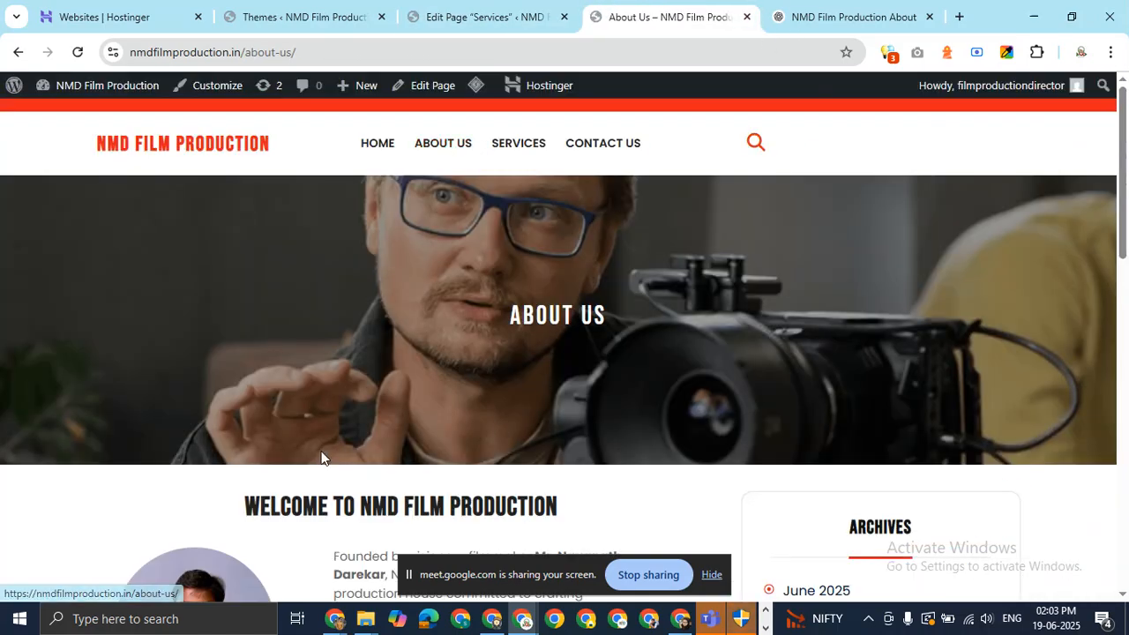
scroll(358, 321, down, 10)
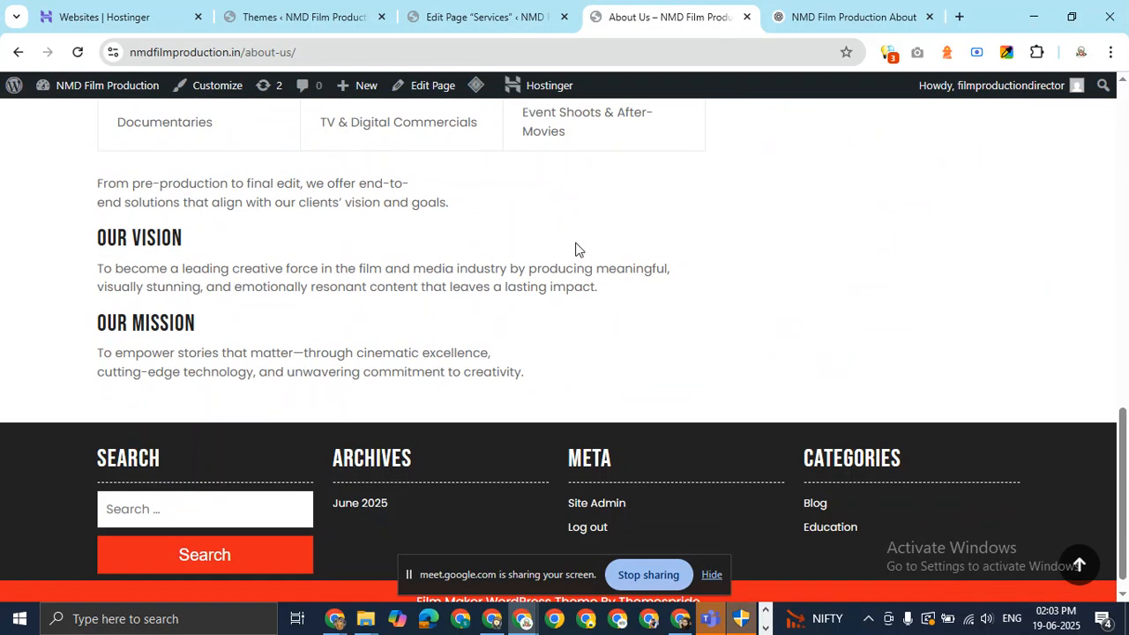
scroll(576, 250, up, 4)
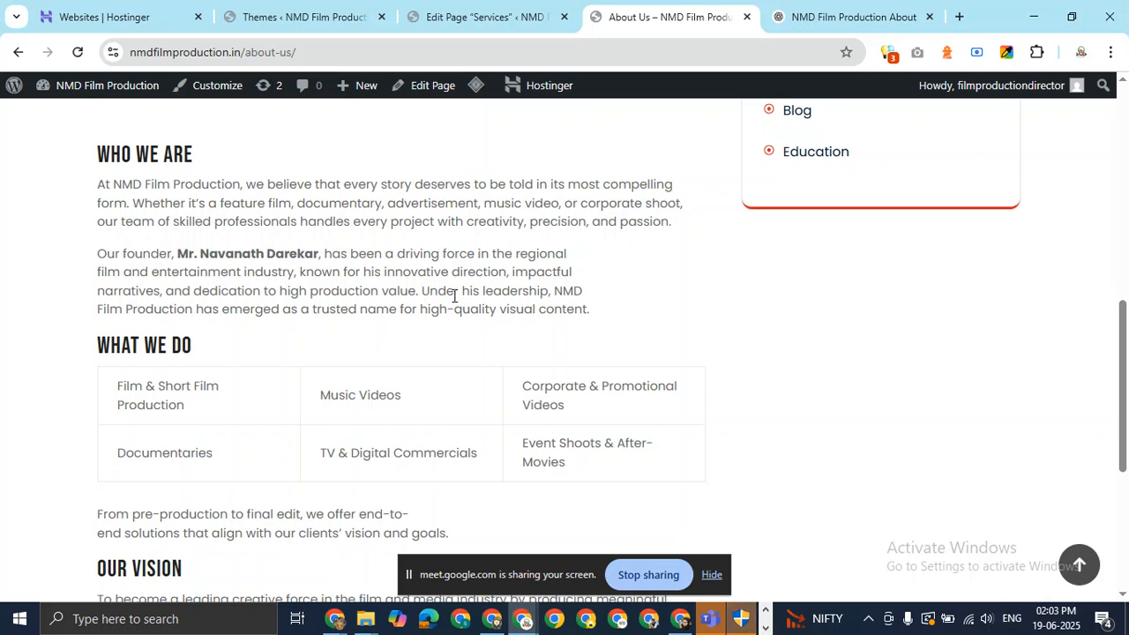
drag(105, 184, 654, 219)
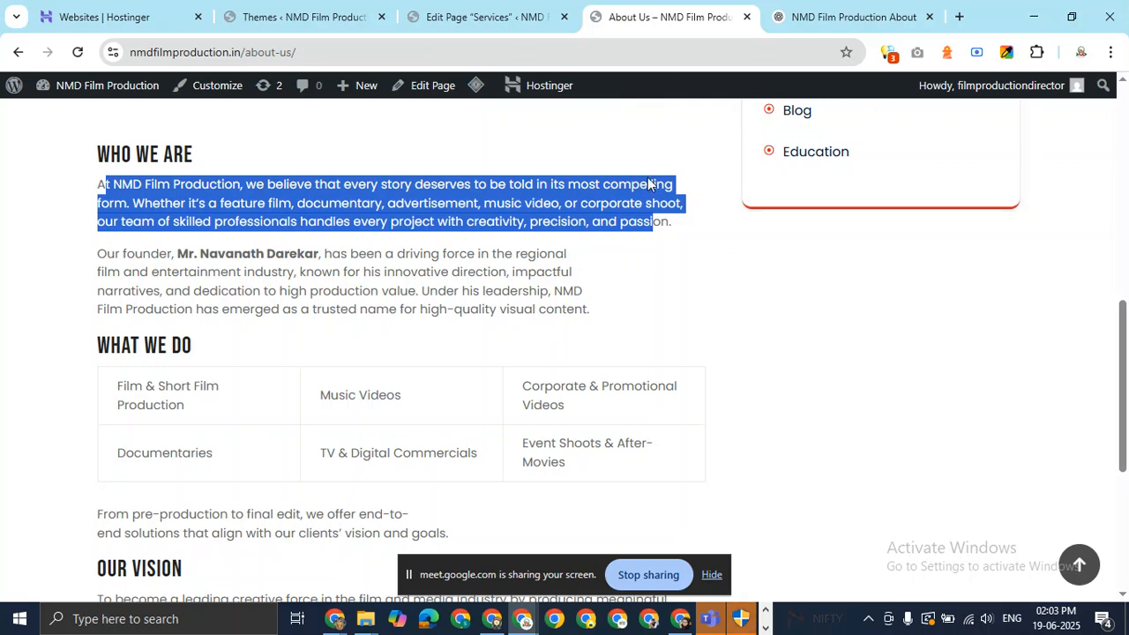
scroll(613, 209, up, 7)
click(527, 149)
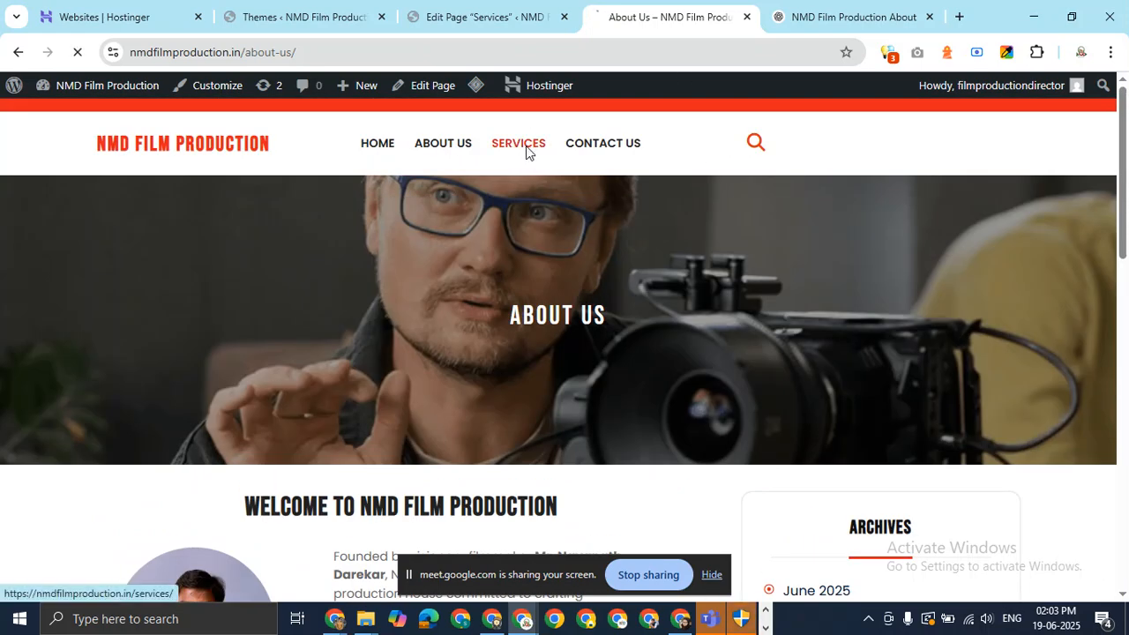
drag(1128, 284, 1128, 465)
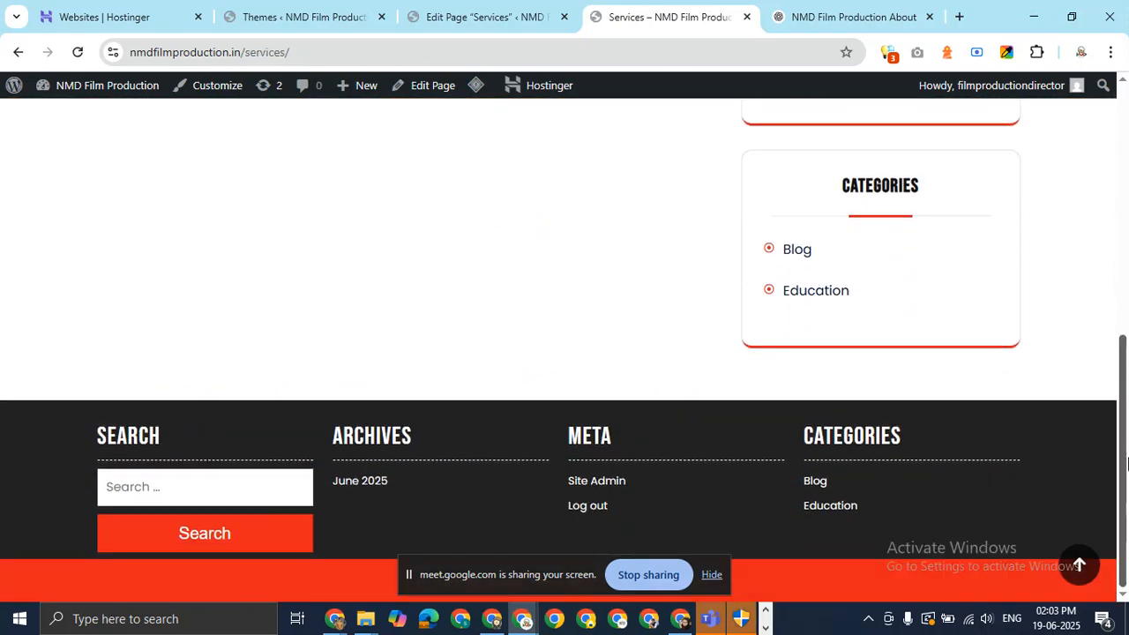
drag(1126, 406, 1124, 322)
click(495, 14)
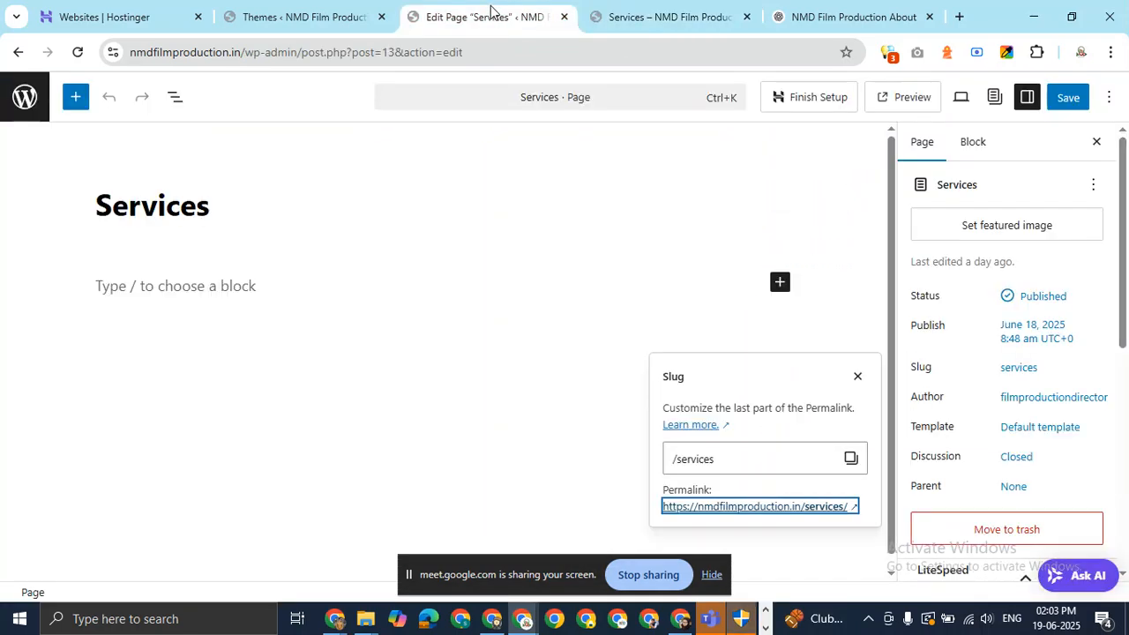
Copy the tagline 'Bringing Your Vision to Life Through the Power of Film' from ChatGPT's answer.
click(662, 13)
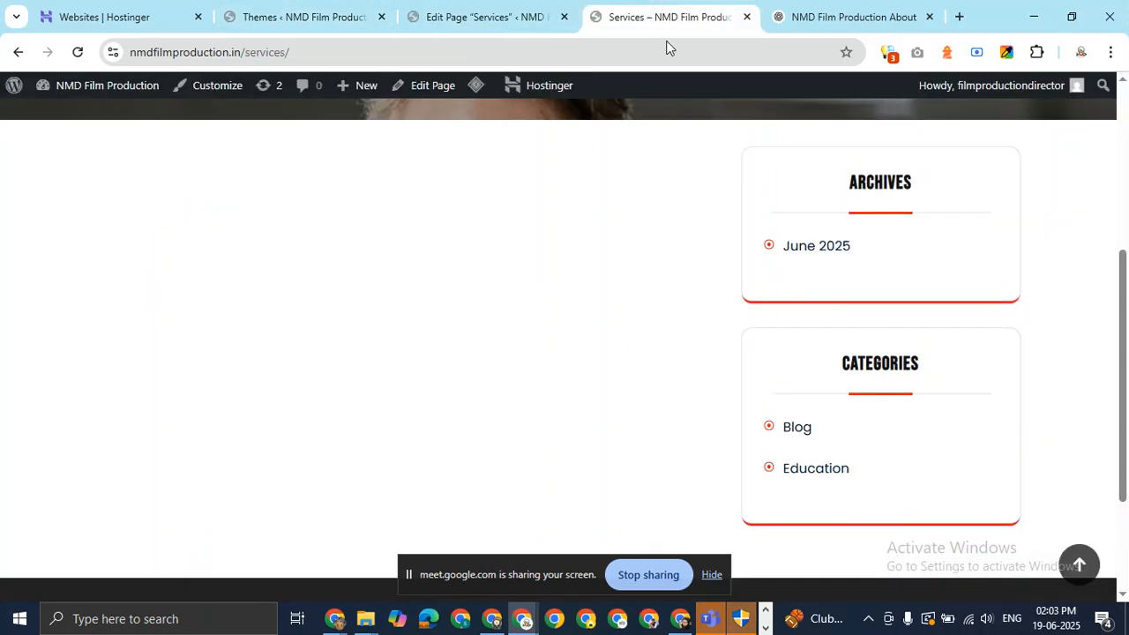
click(851, 11)
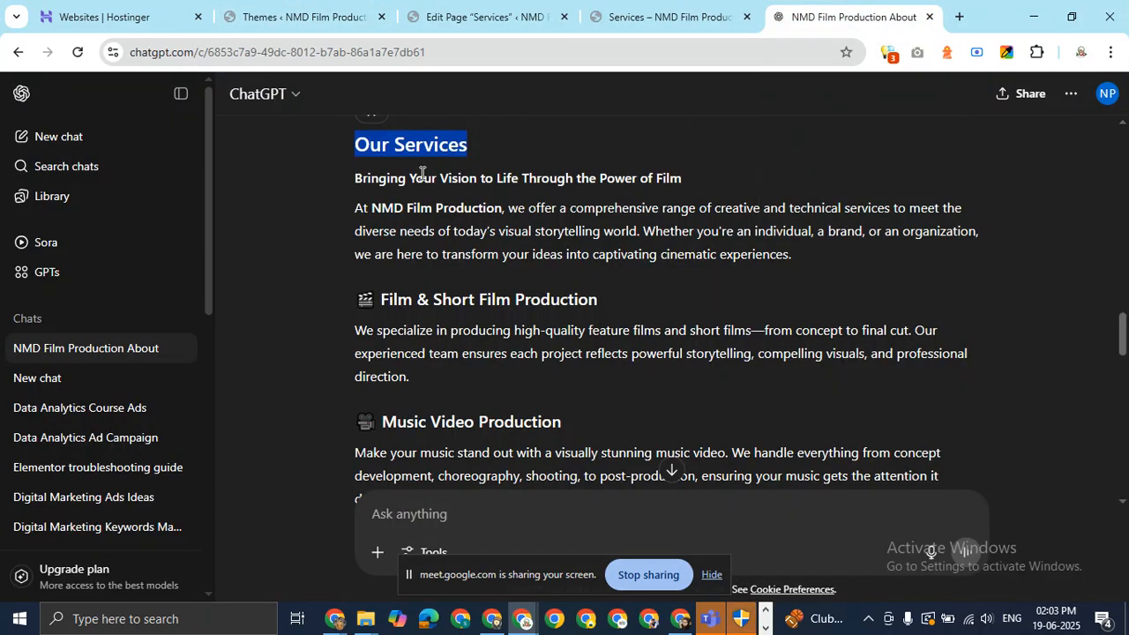
right_click(452, 146)
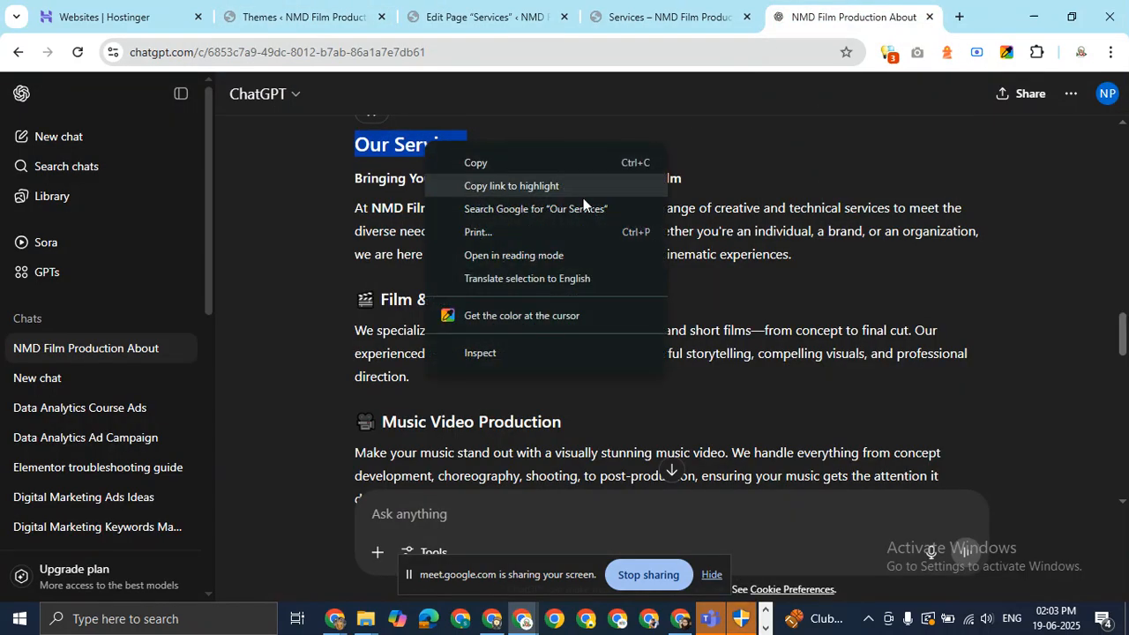
click(835, 188)
drag(357, 181, 663, 179)
right_click(635, 173)
click(660, 188)
right_click(631, 183)
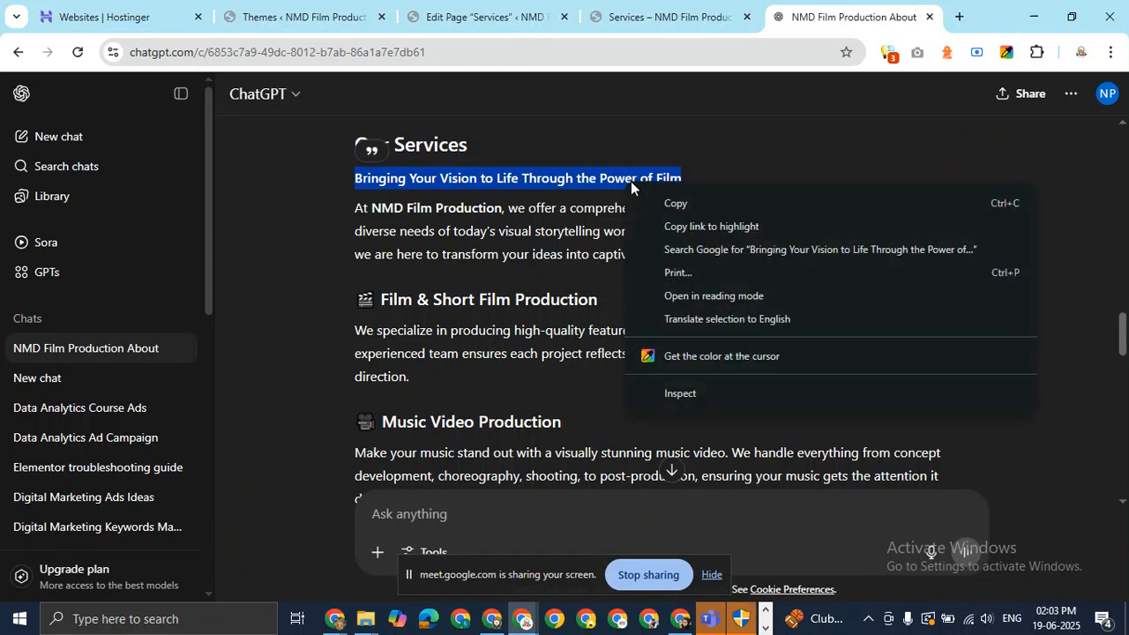
click(654, 196)
Paste the tagline into the empty block as a centred heading, with a new paragraph below.
click(662, 16)
click(494, 17)
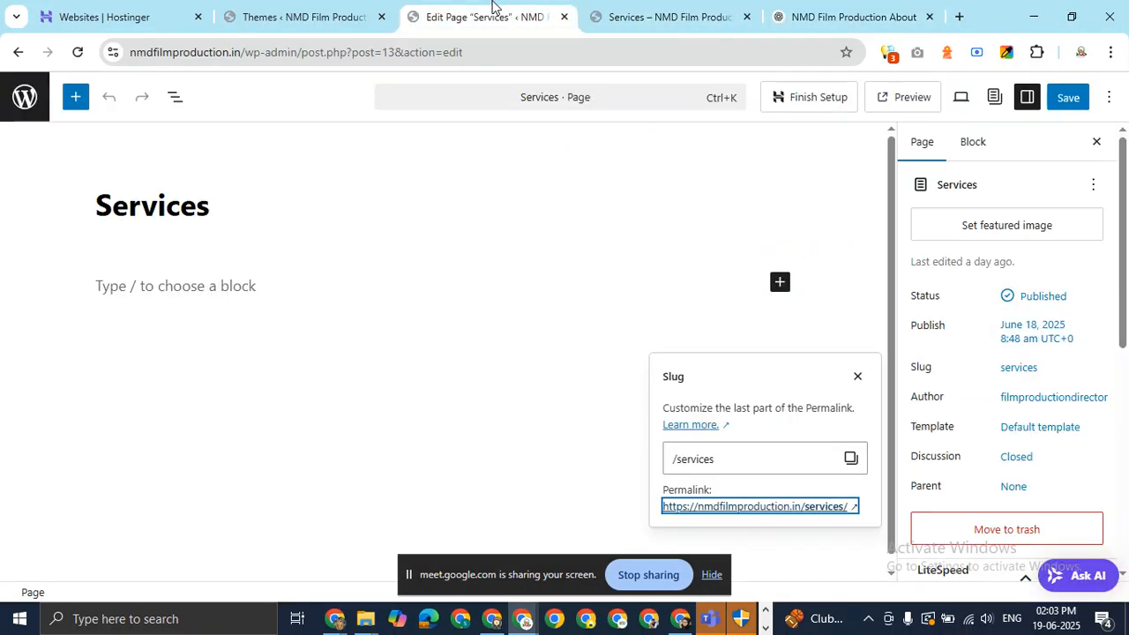
click(273, 289)
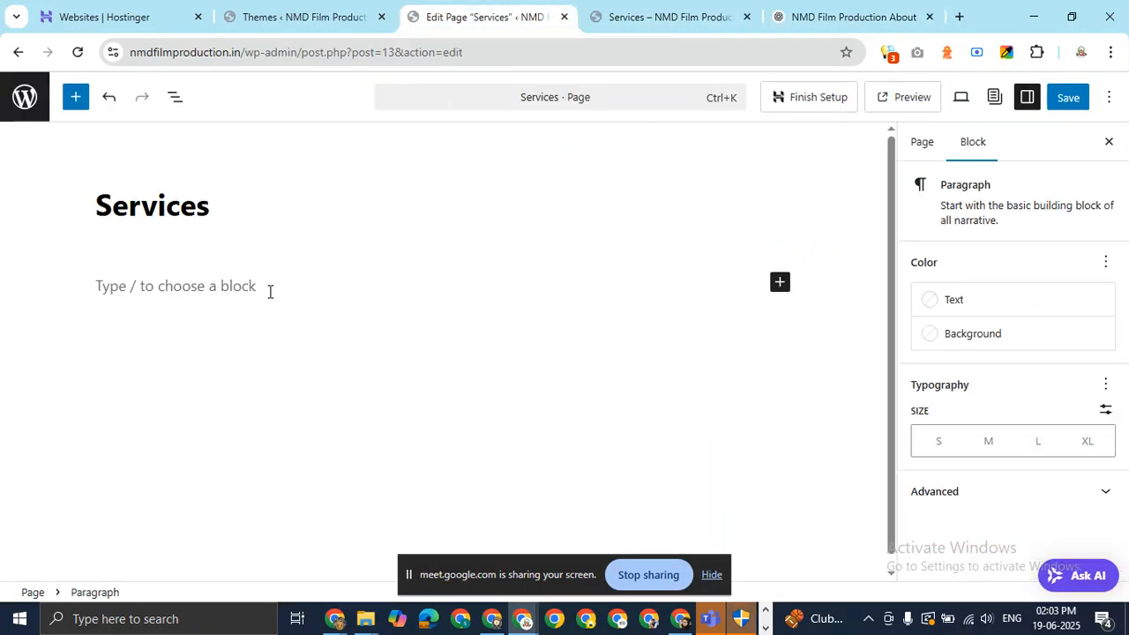
key(ctrl+v)
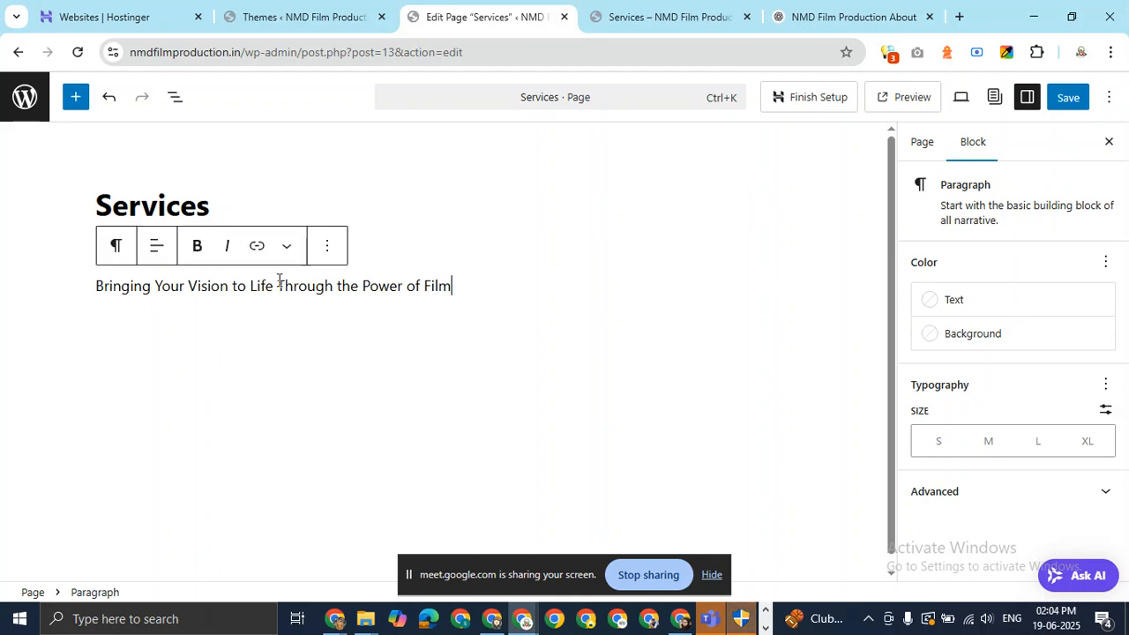
shift+click(101, 286)
shift+click(97, 286)
click(120, 251)
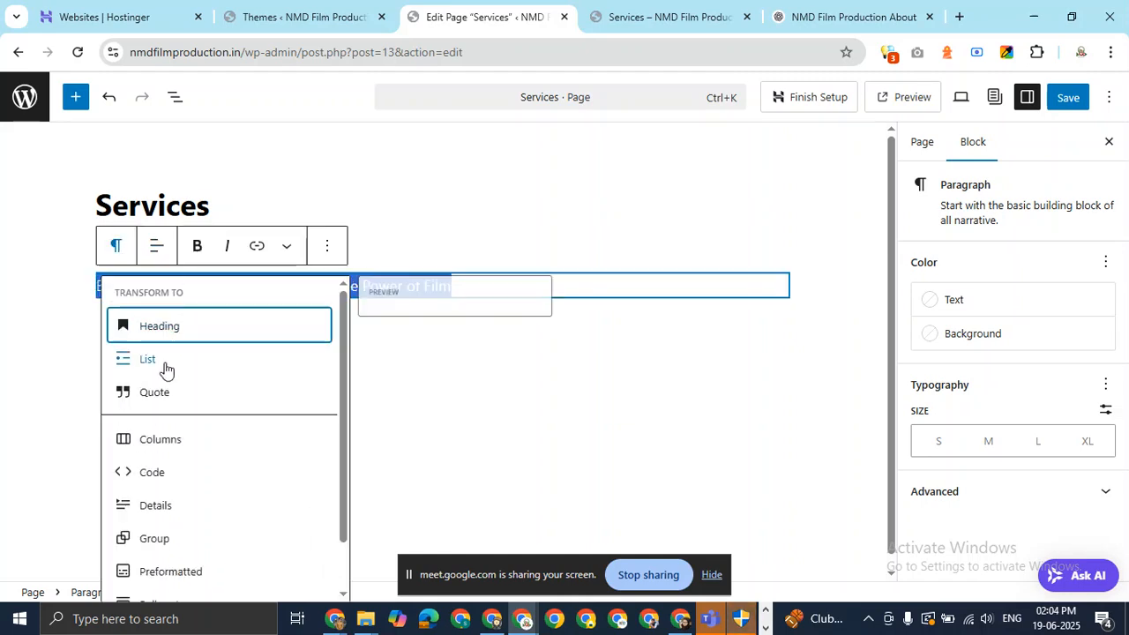
click(198, 328)
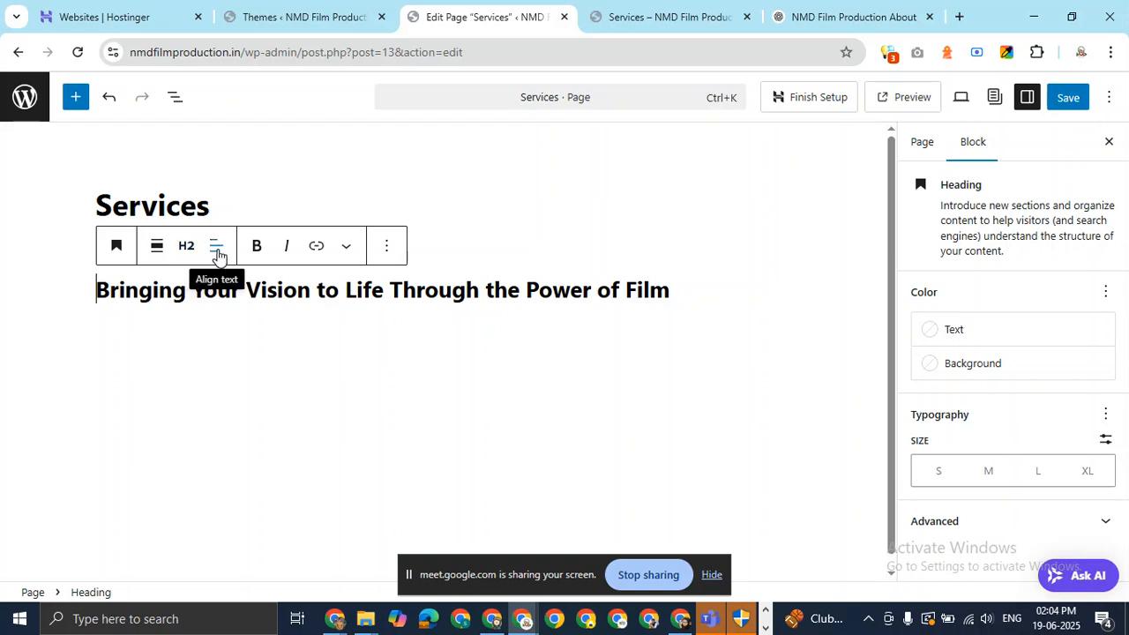
click(216, 248)
click(246, 335)
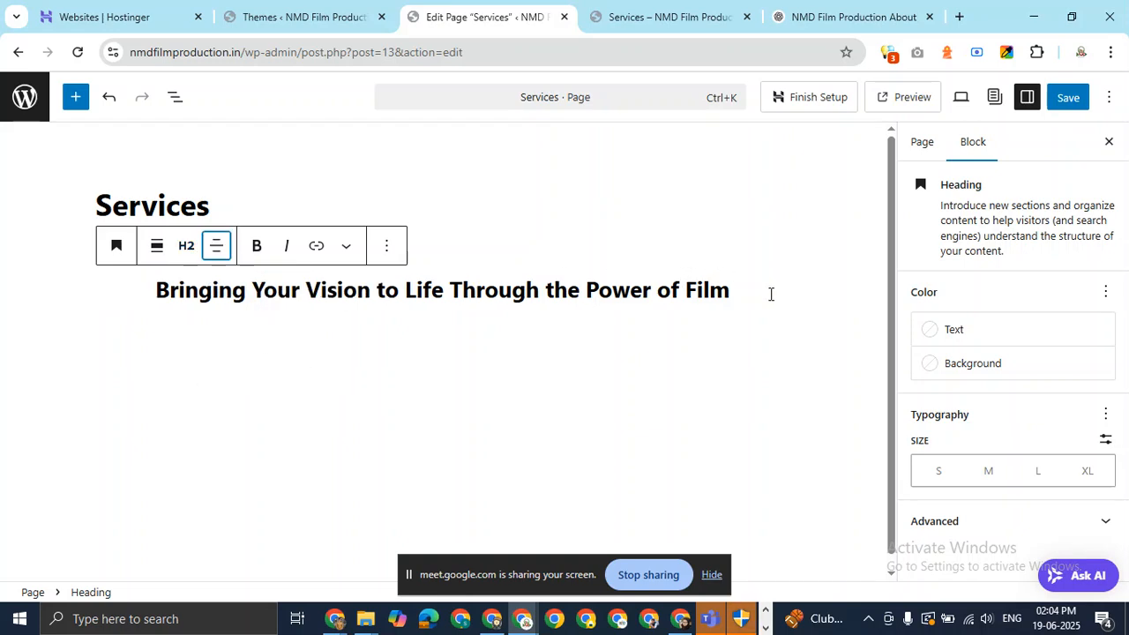
click(770, 294)
key(Return)
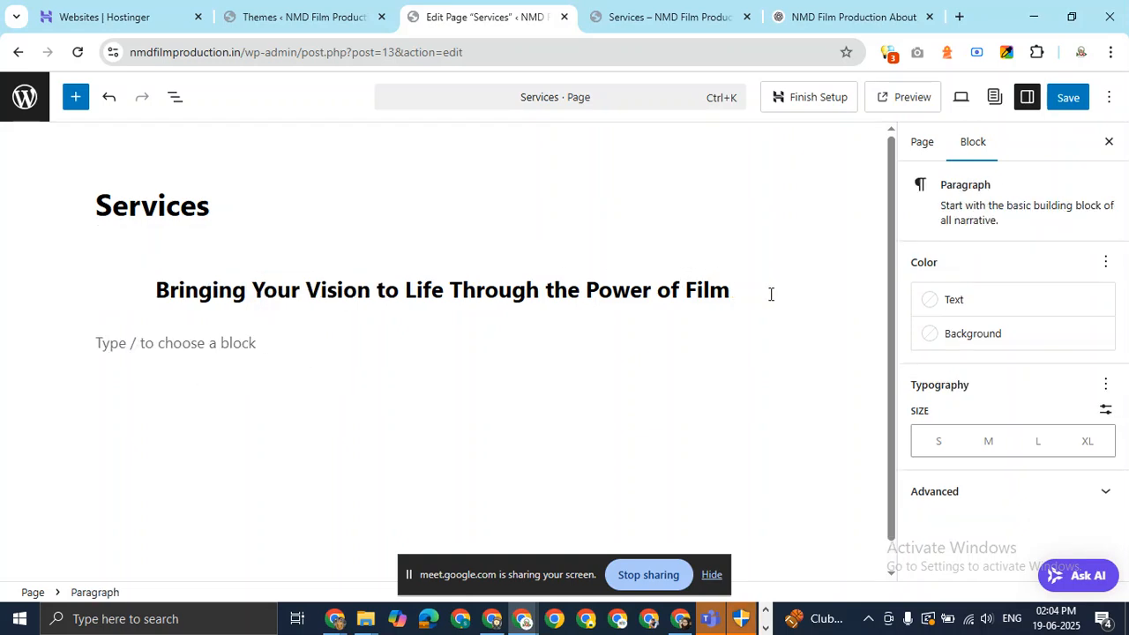
Paste ChatGPT's 'At NMD Film Production' intro paragraph below the heading.
click(854, 15)
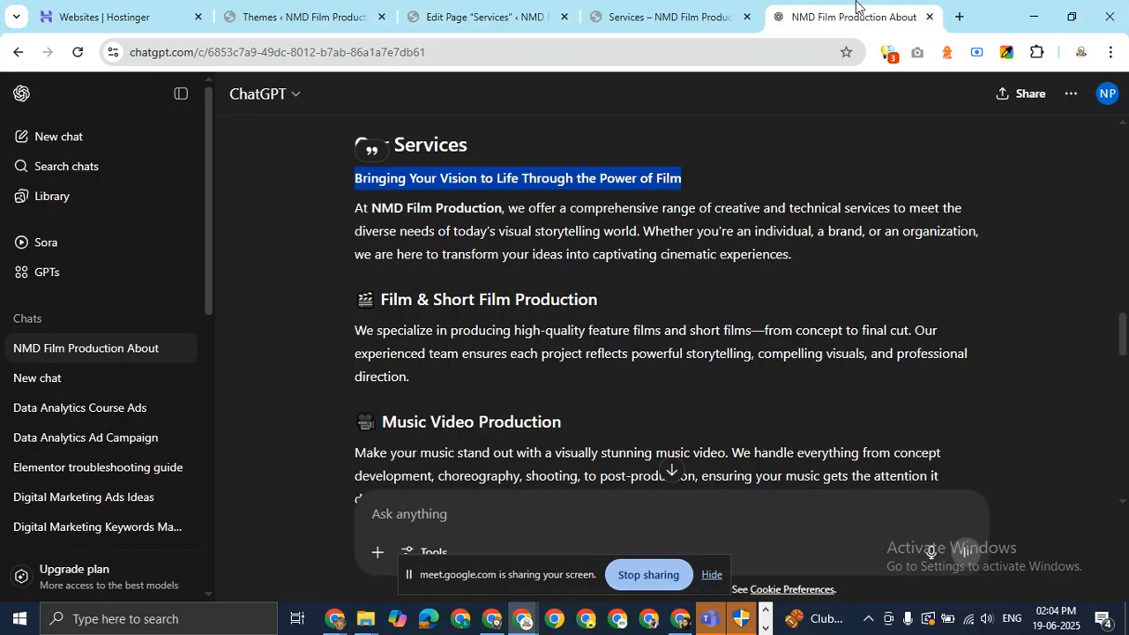
drag(356, 210, 832, 262)
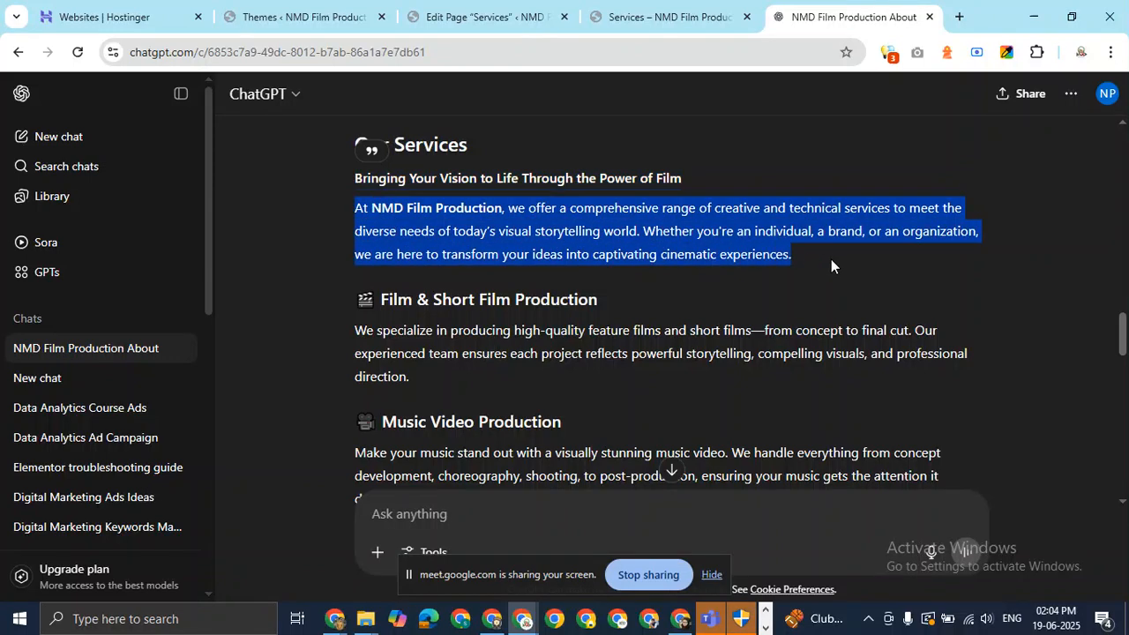
right_click(757, 236)
click(589, 255)
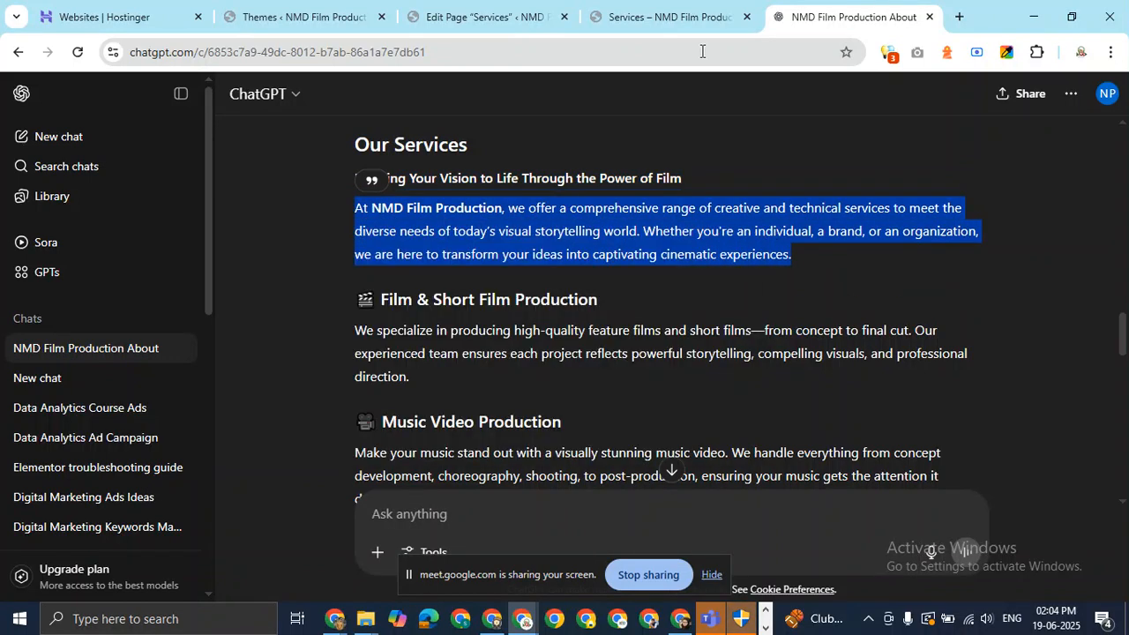
click(668, 11)
click(503, 7)
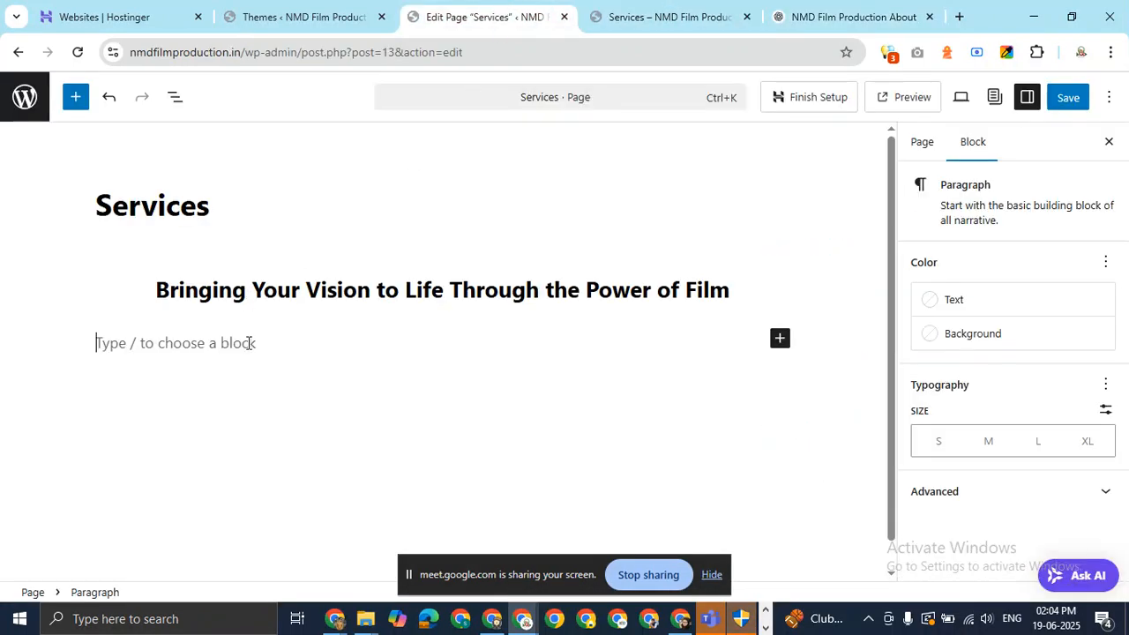
key(ctrl+v)
Add 'Film & Short Film Production' from ChatGPT as a new block under the intro.
click(869, 11)
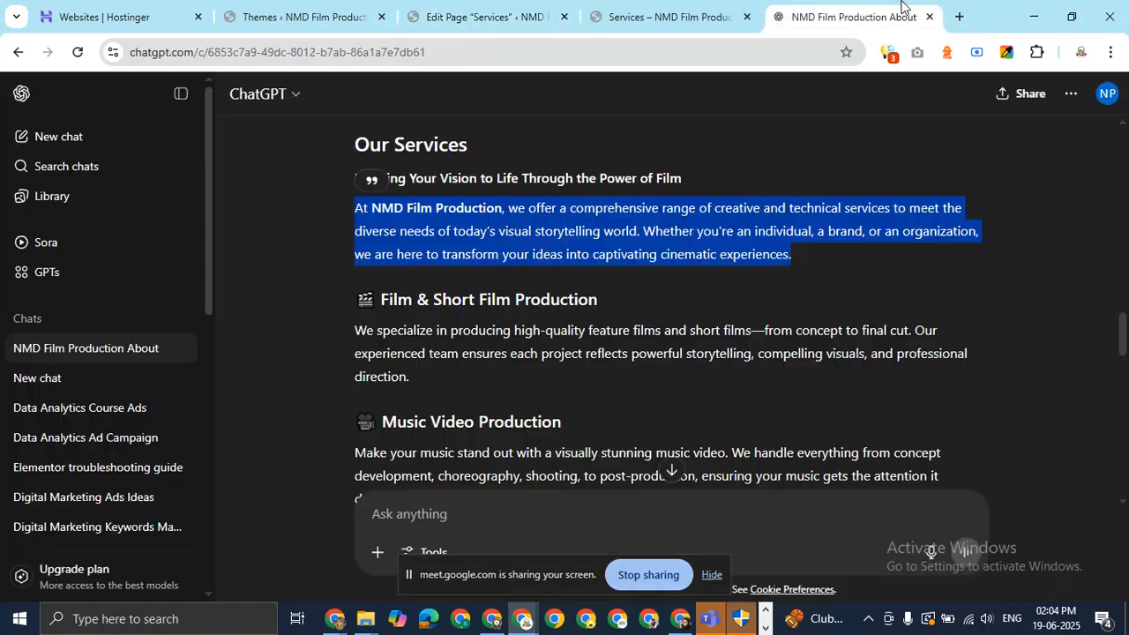
drag(617, 301, 380, 304)
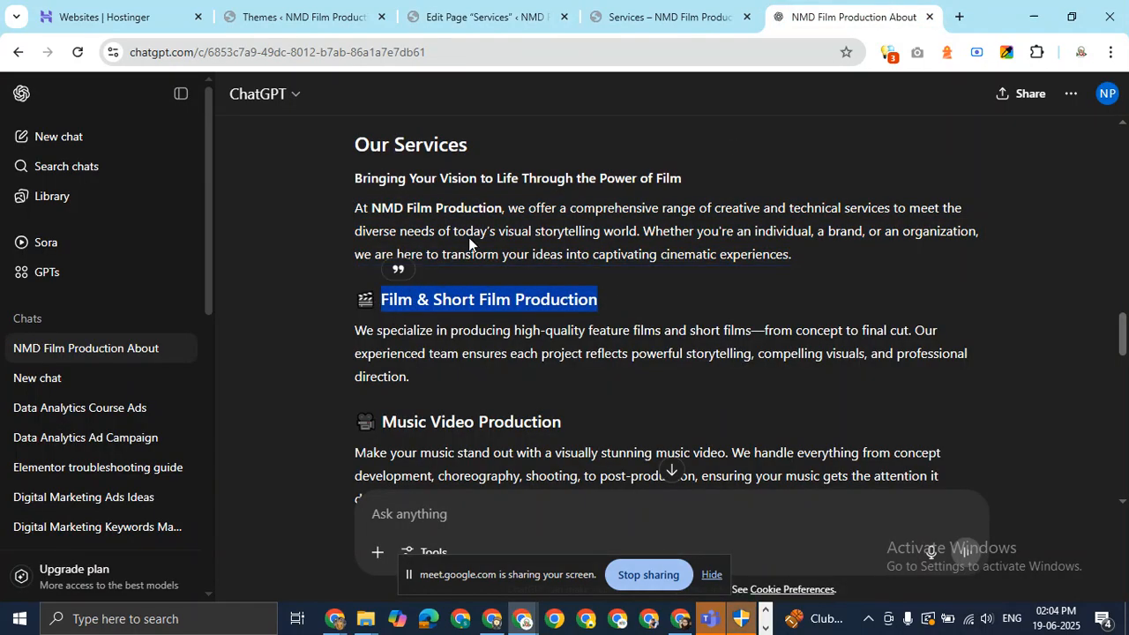
click(622, 13)
click(523, 10)
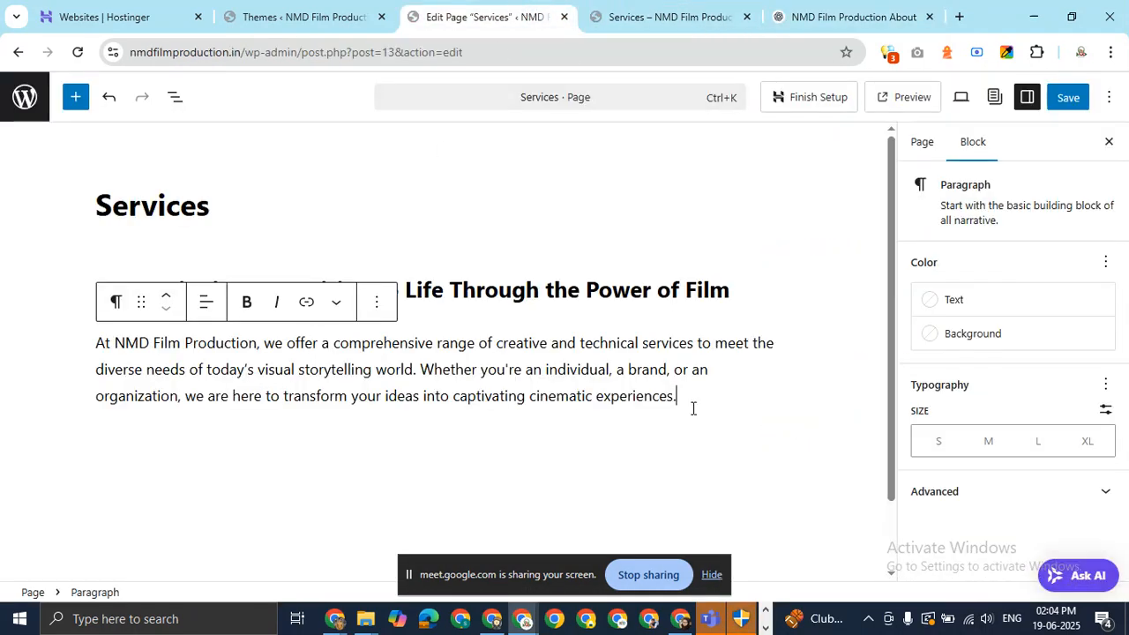
key(Return)
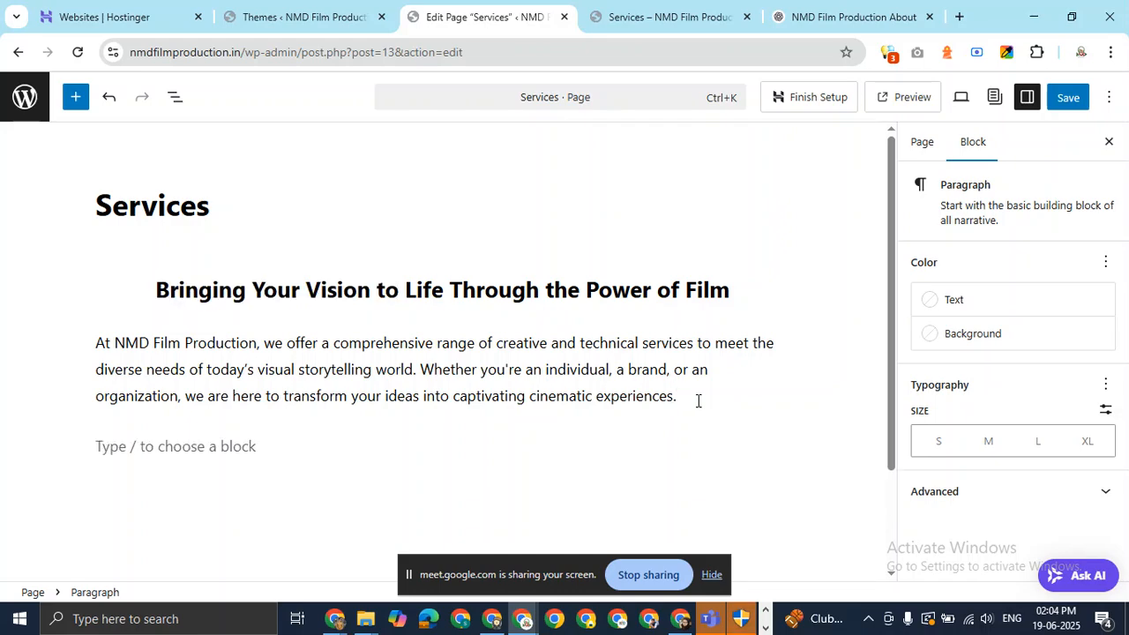
key(ctrl+v)
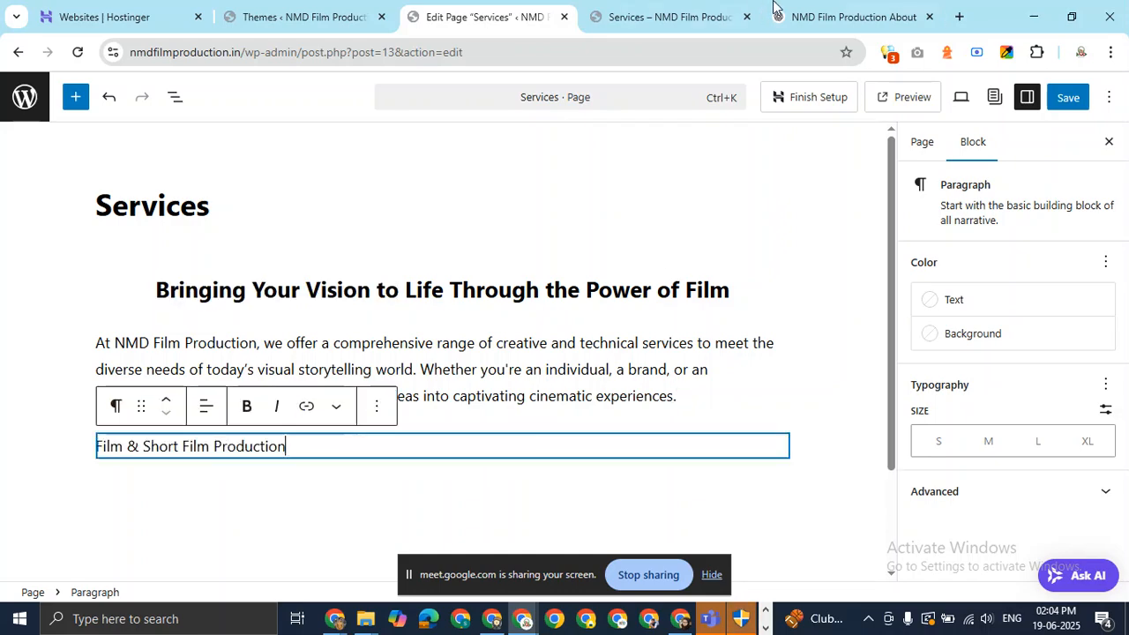
click(883, 8)
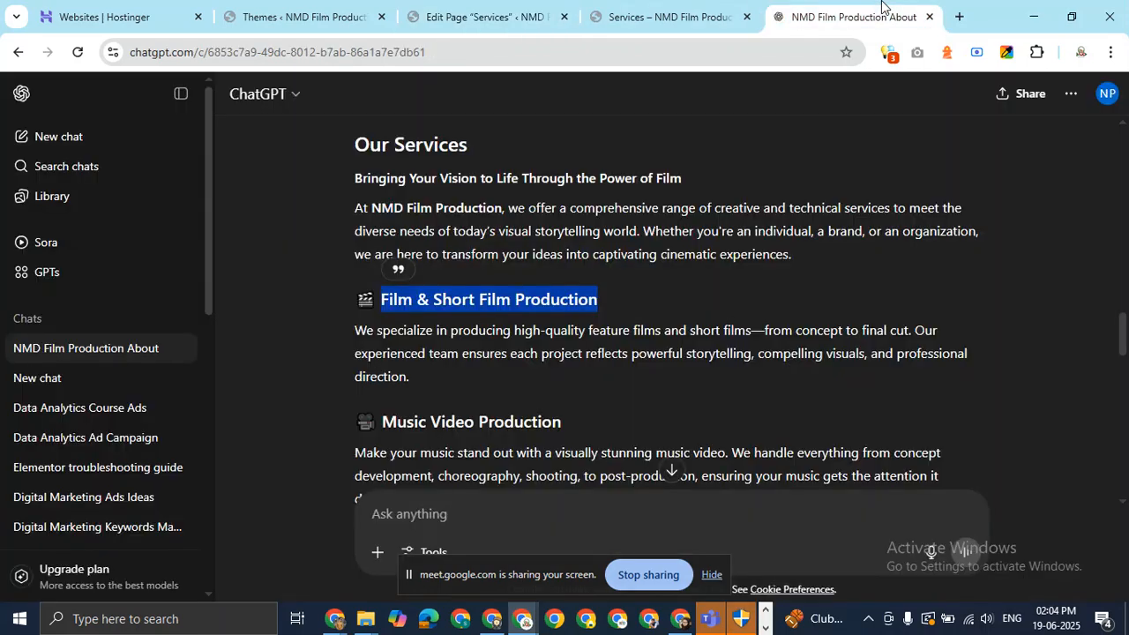
click(504, 8)
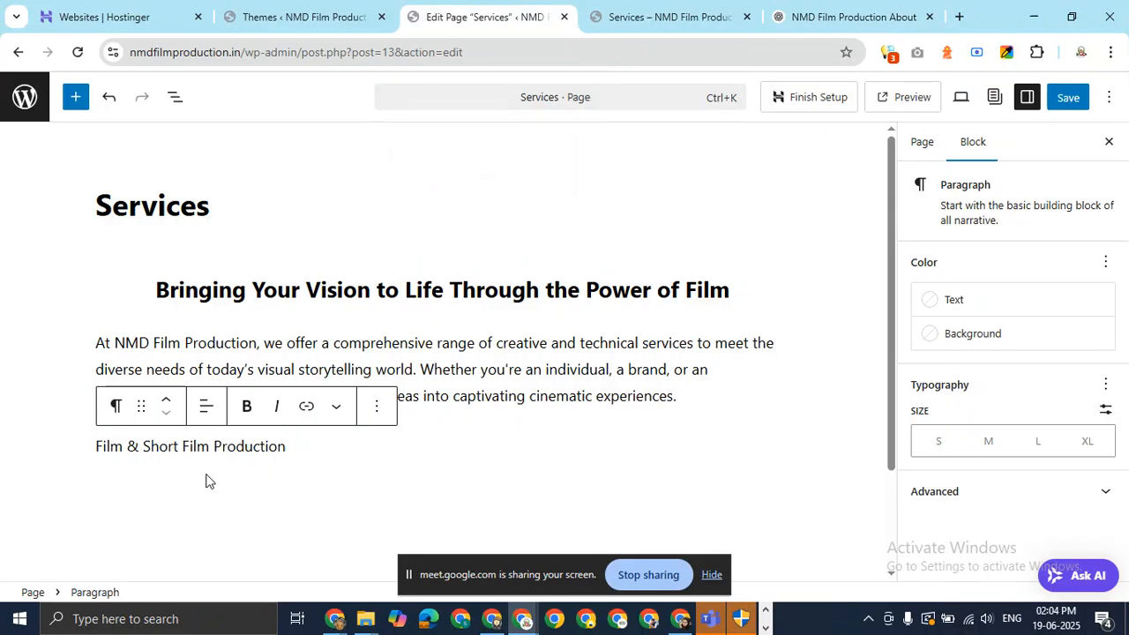
Convert 'Film & Short Film Production' to an H3 heading and add an empty block beneath it.
click(115, 405)
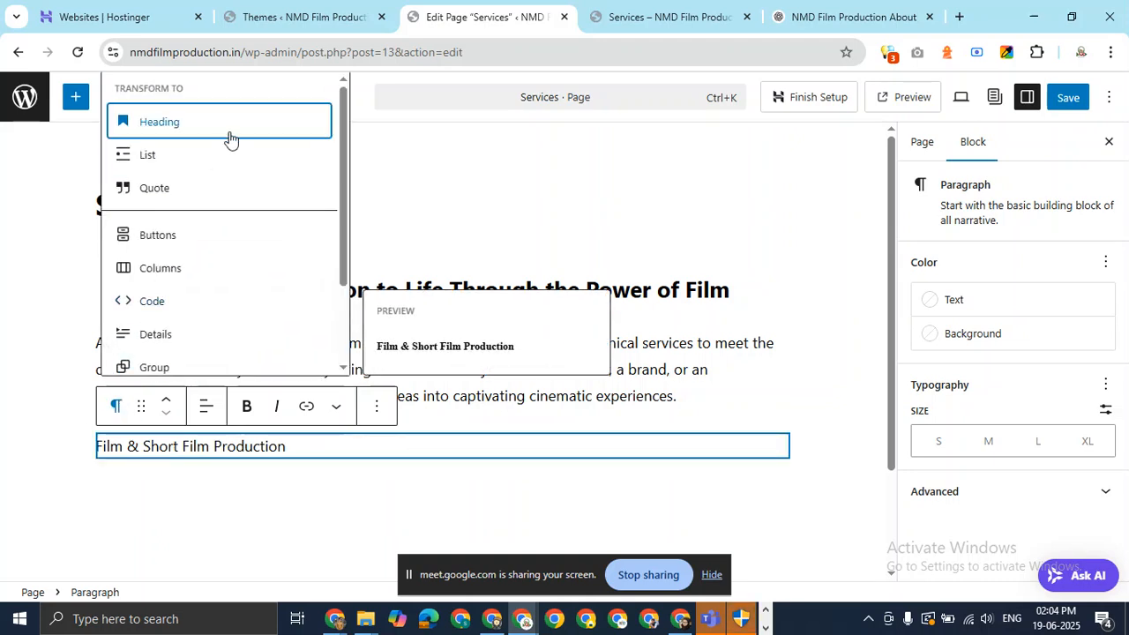
scroll(324, 209, down, 2)
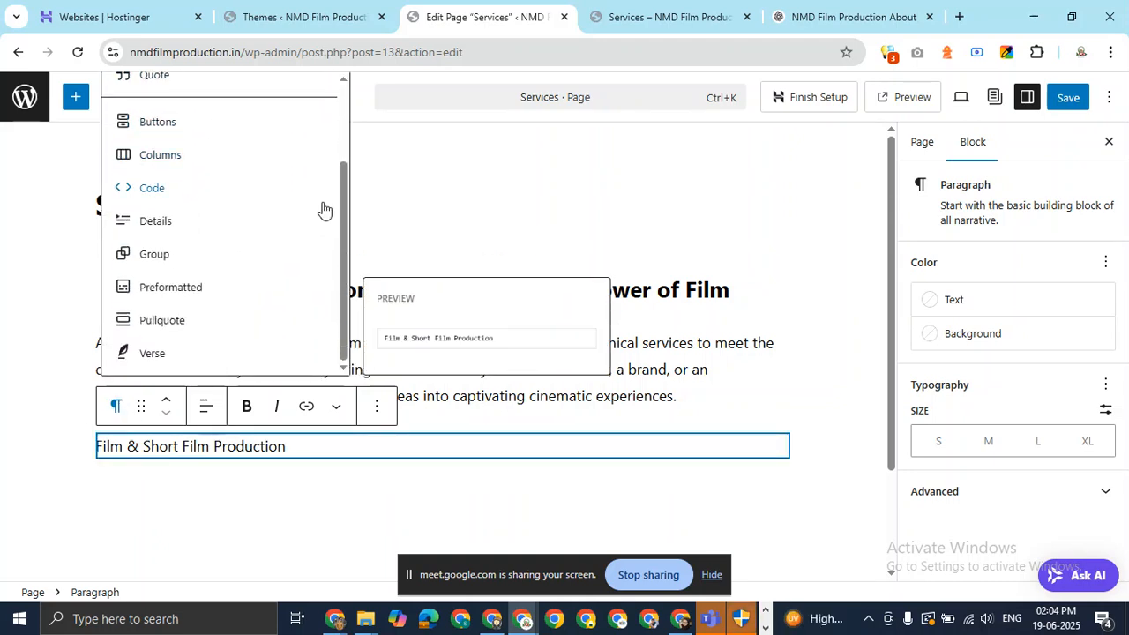
scroll(324, 209, up, 2)
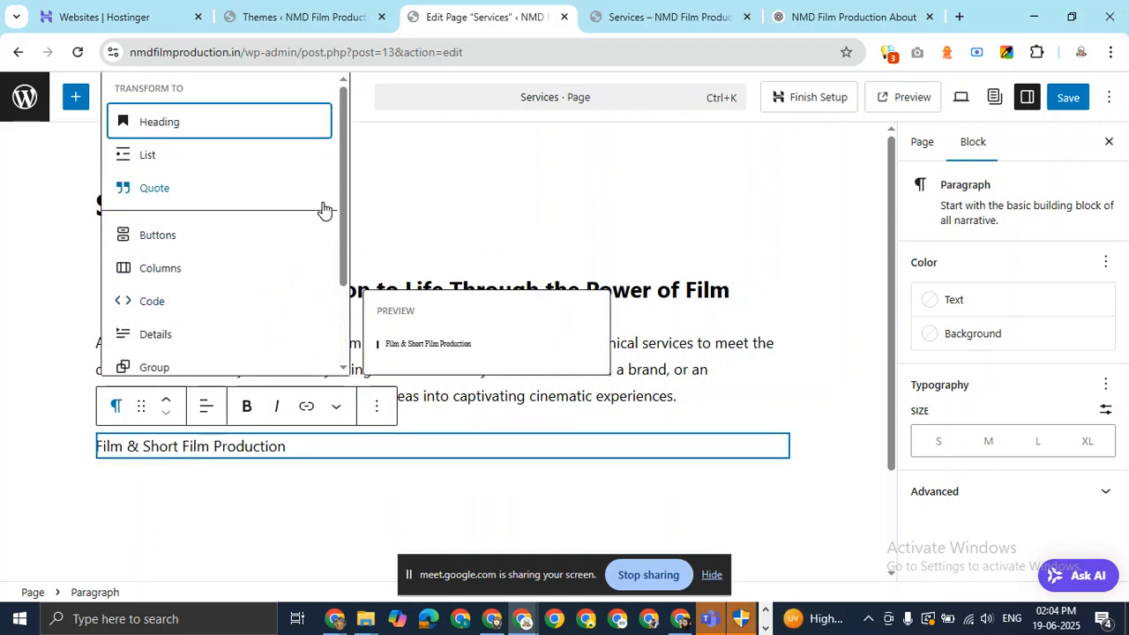
scroll(324, 209, down, 2)
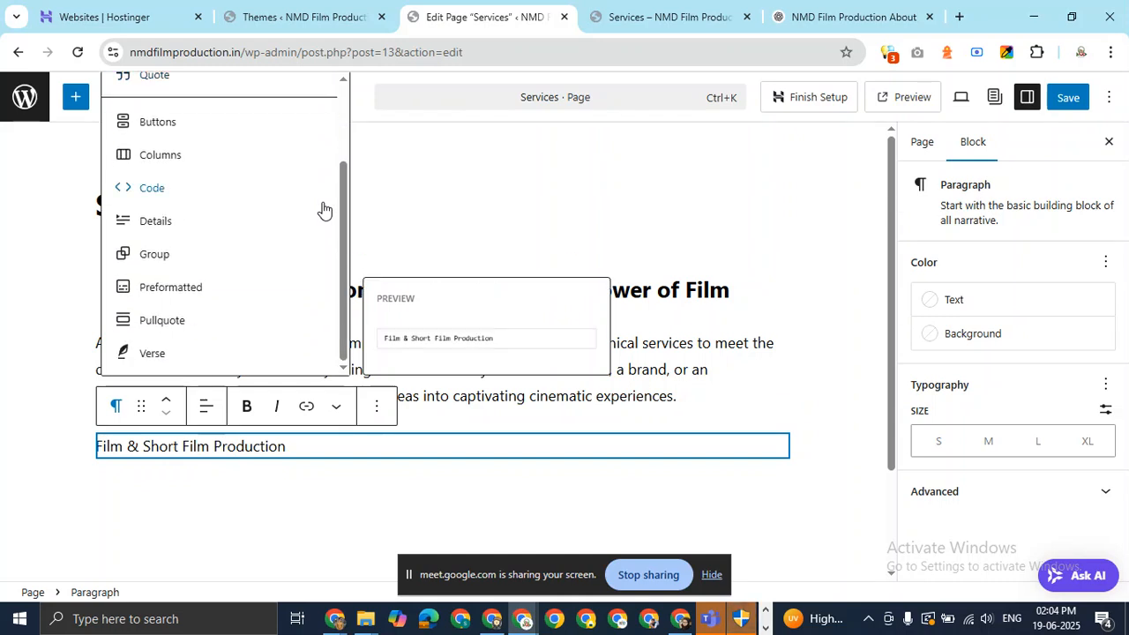
scroll(324, 209, up, 2)
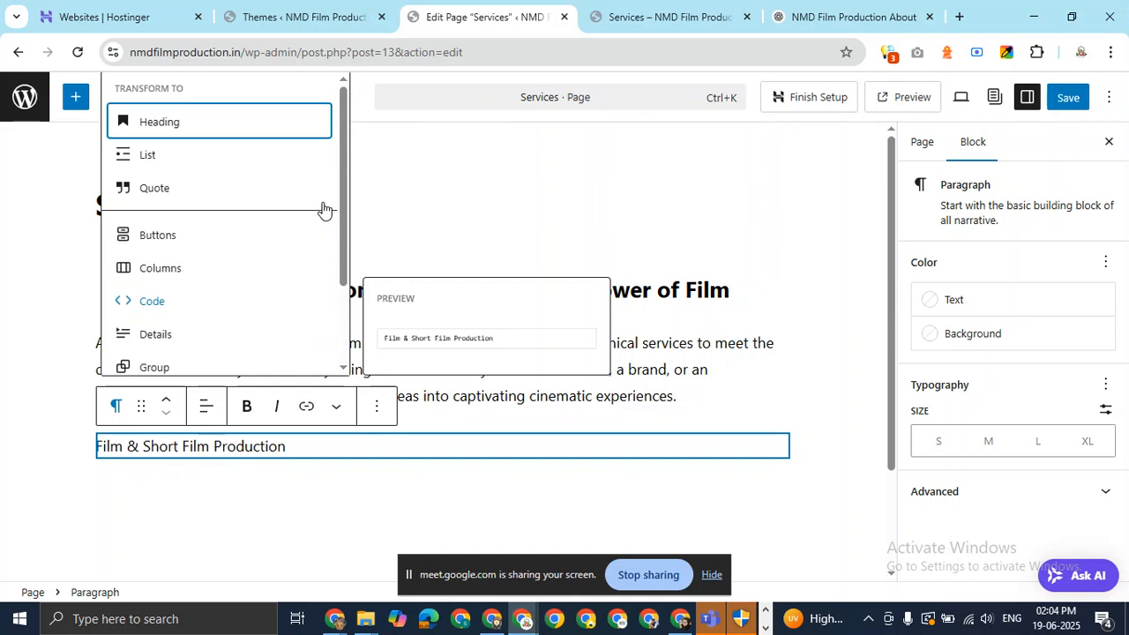
click(240, 132)
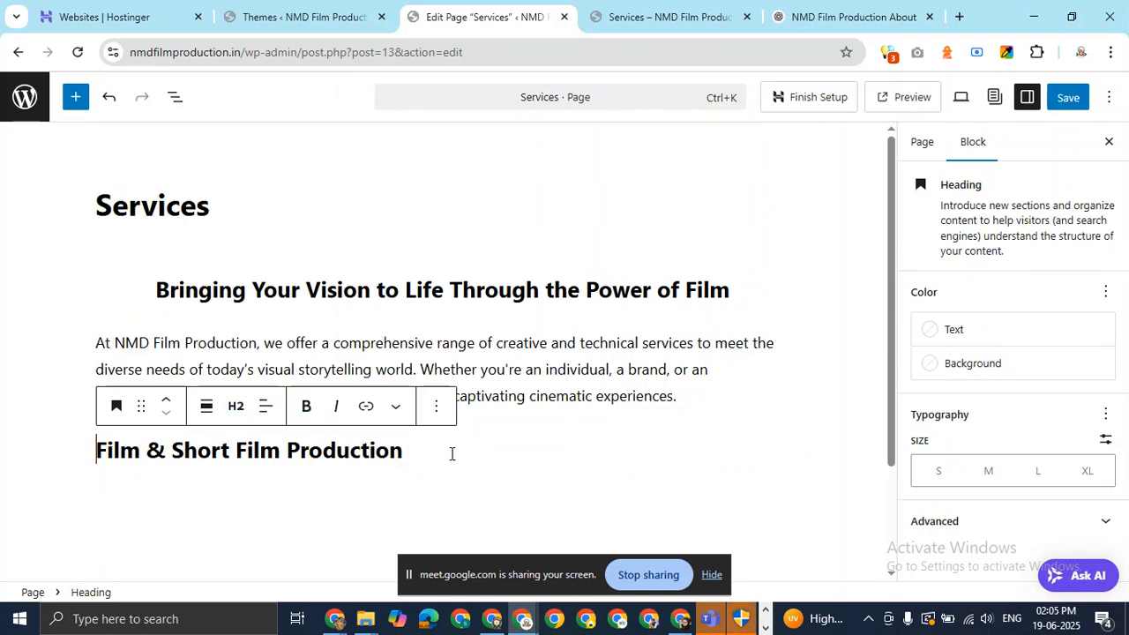
click(236, 406)
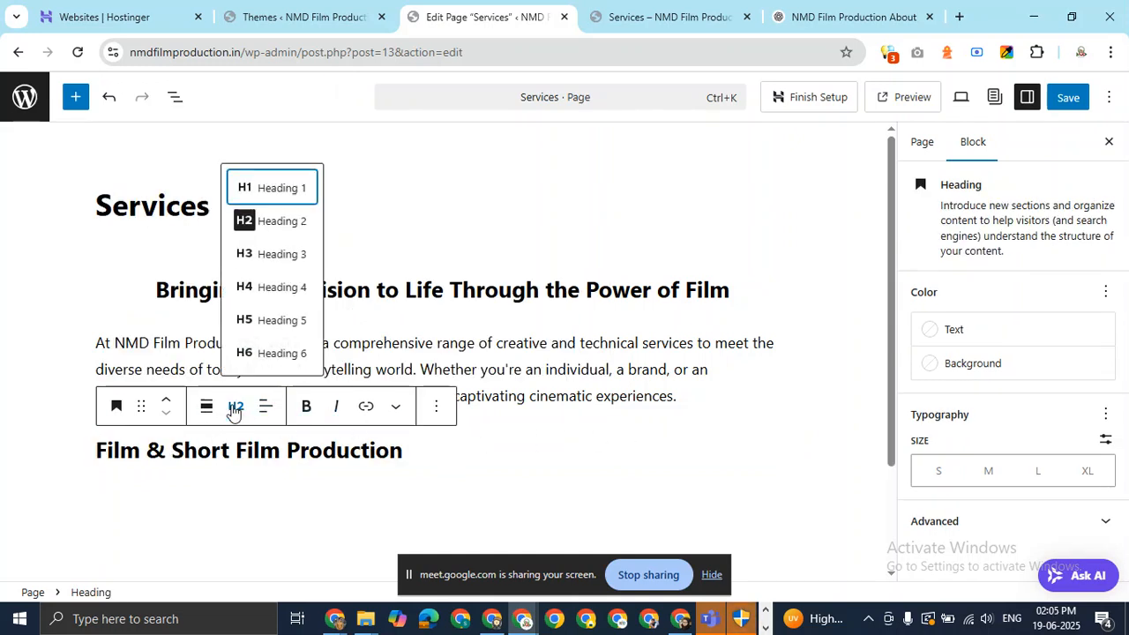
click(282, 256)
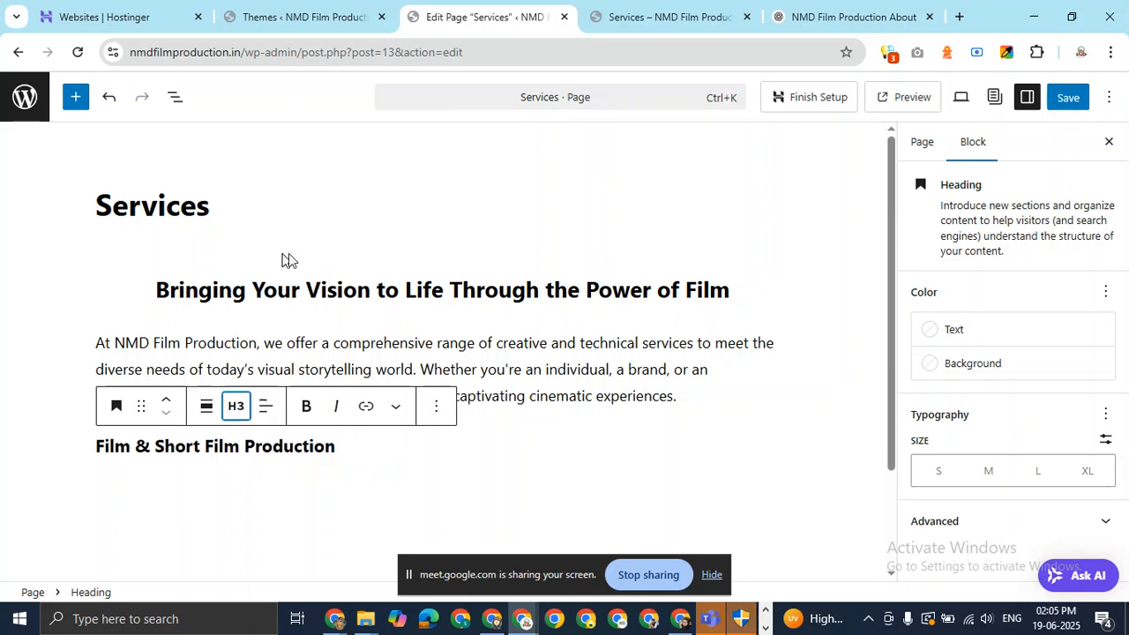
click(395, 438)
key(Return)
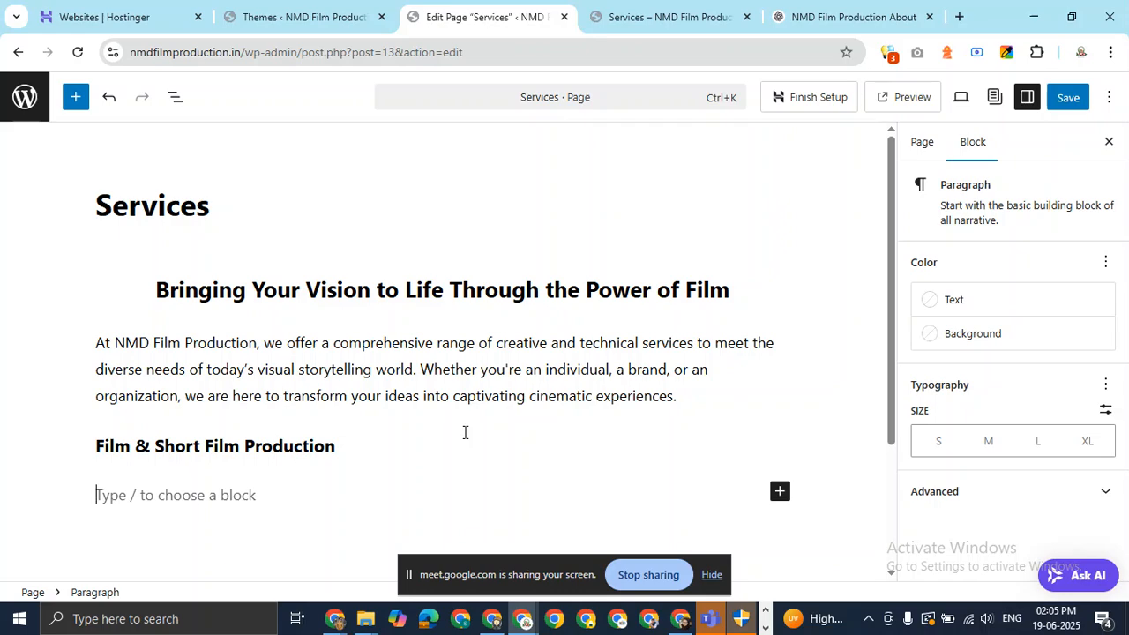
click(270, 447)
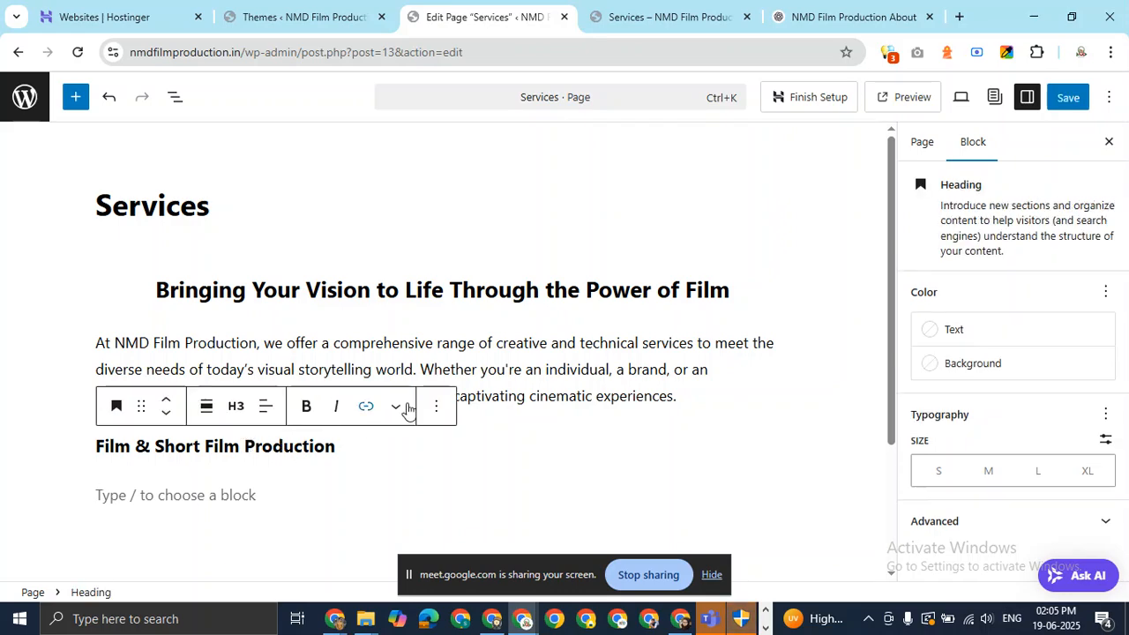
click(273, 494)
Paste the film production description from ChatGPT under its heading, adding an empty block after.
click(856, 15)
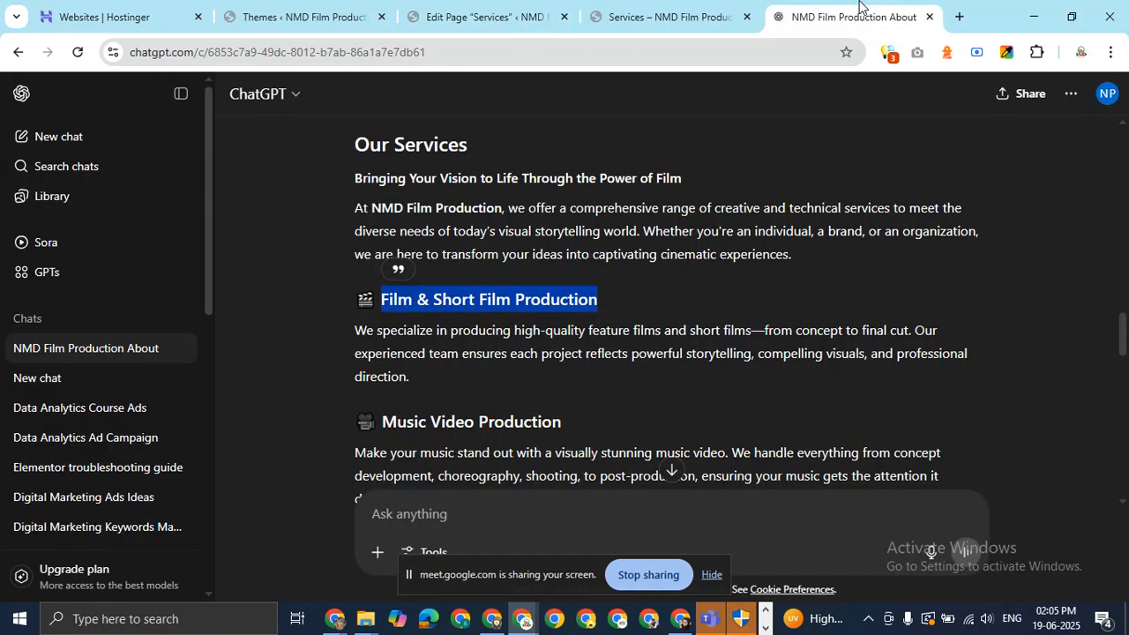
drag(346, 331, 446, 369)
key(ctrl+c)
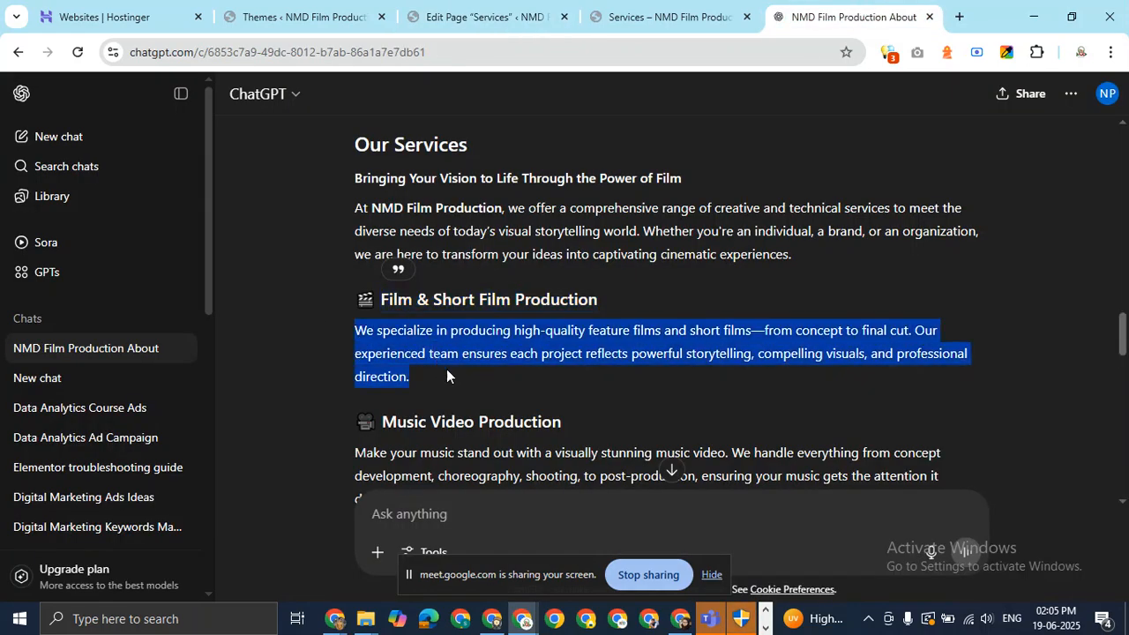
click(485, 16)
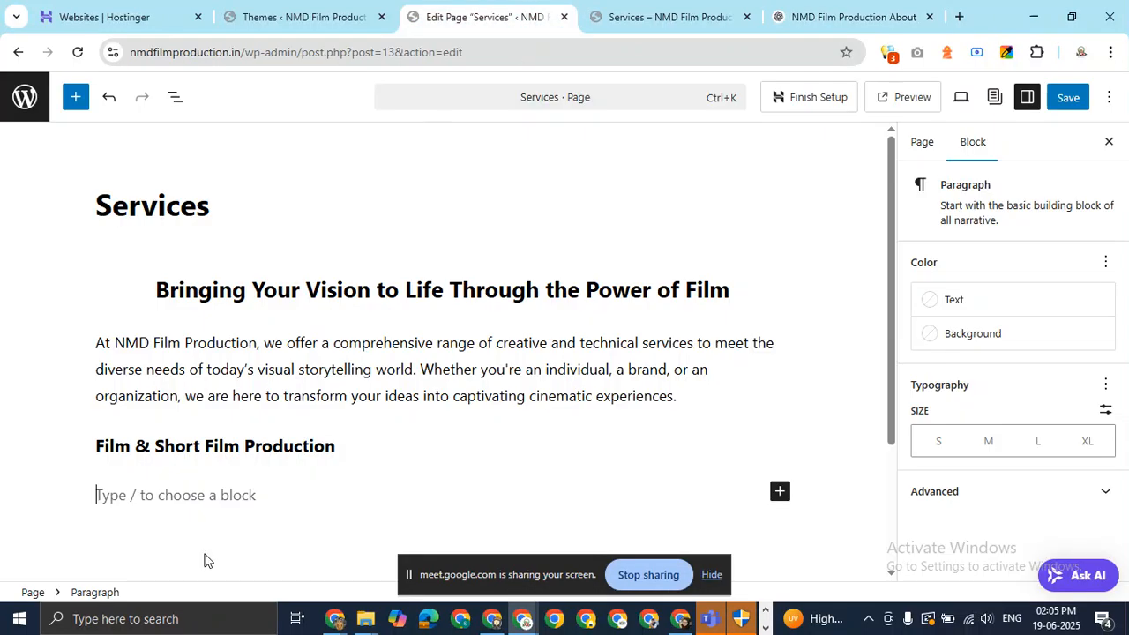
key(ctrl+v)
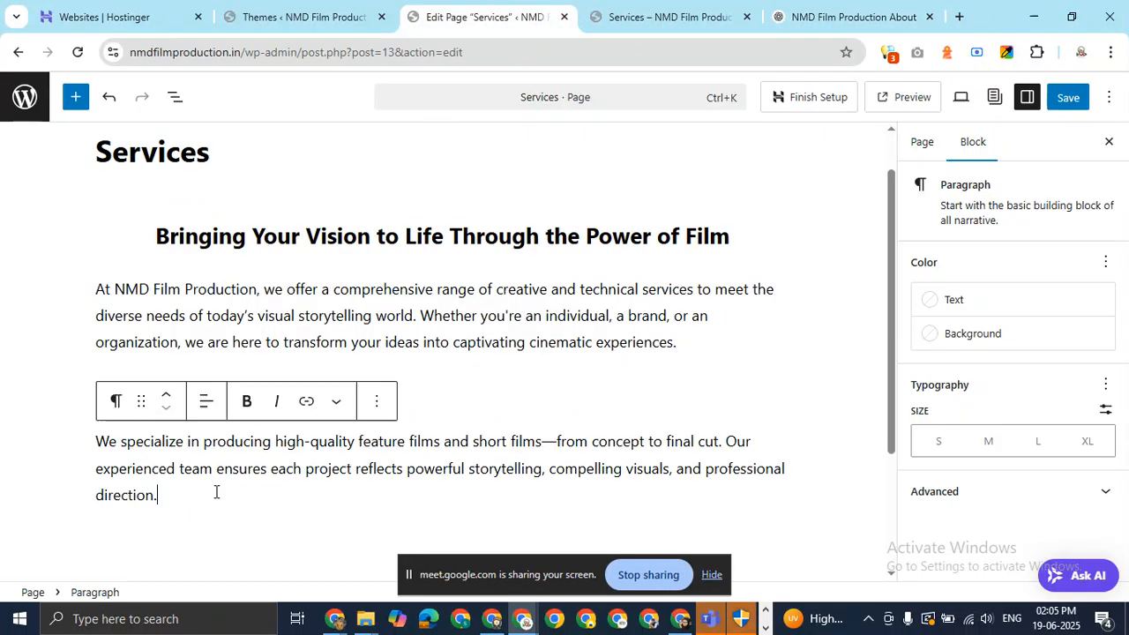
key(Return)
Add 'Music Video Production' as an H3 heading with an empty block below it.
click(821, 25)
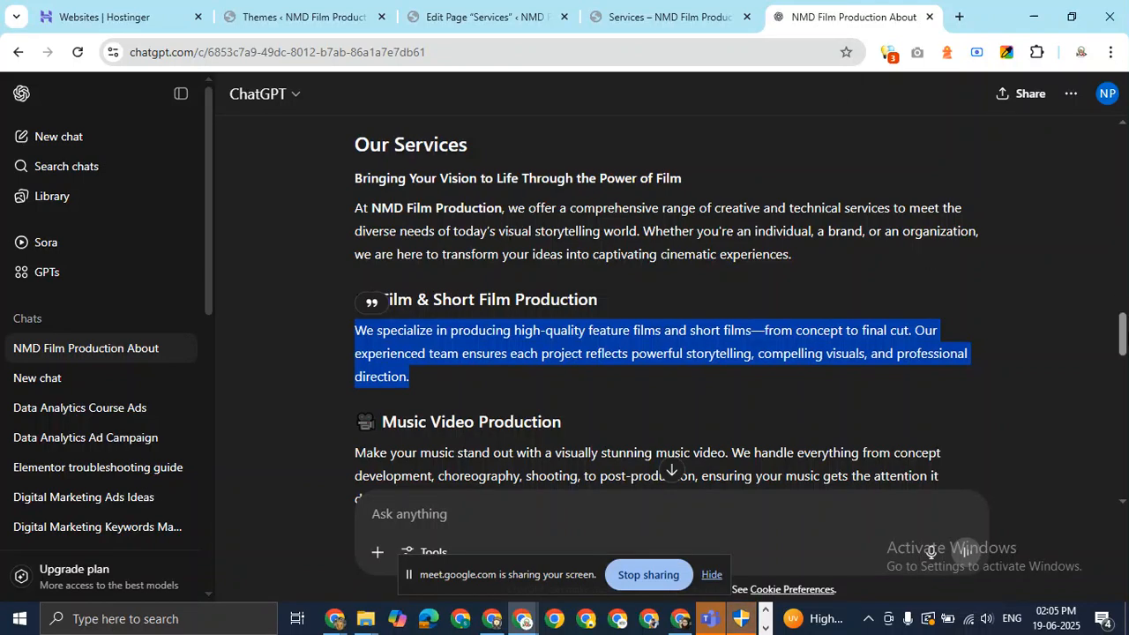
scroll(745, 305, down, 2)
drag(574, 280, 399, 279)
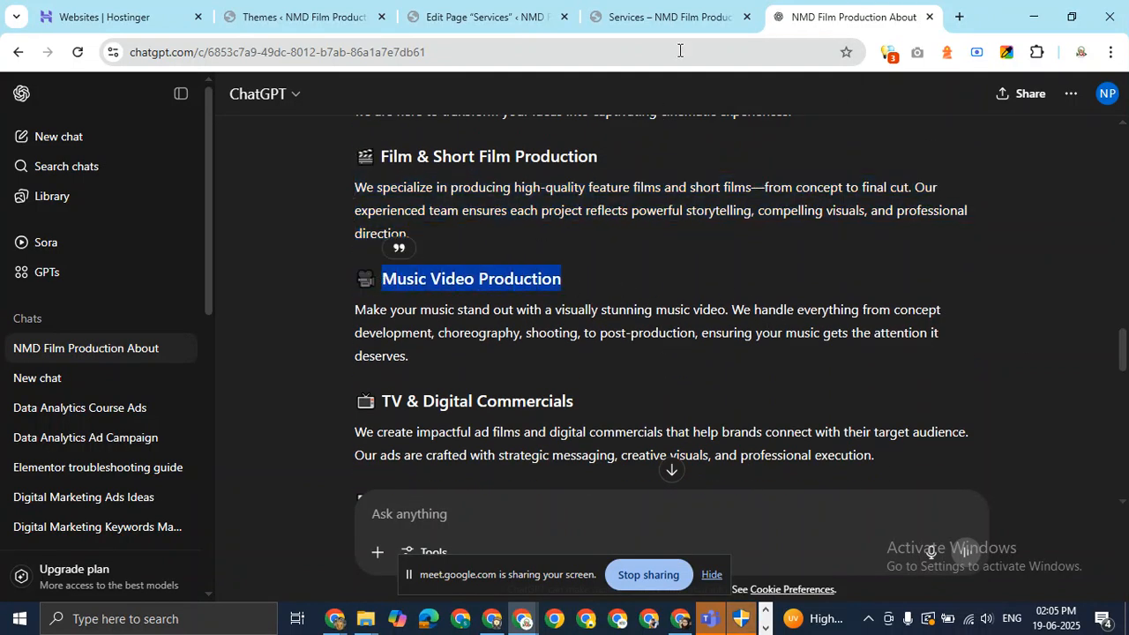
click(503, 7)
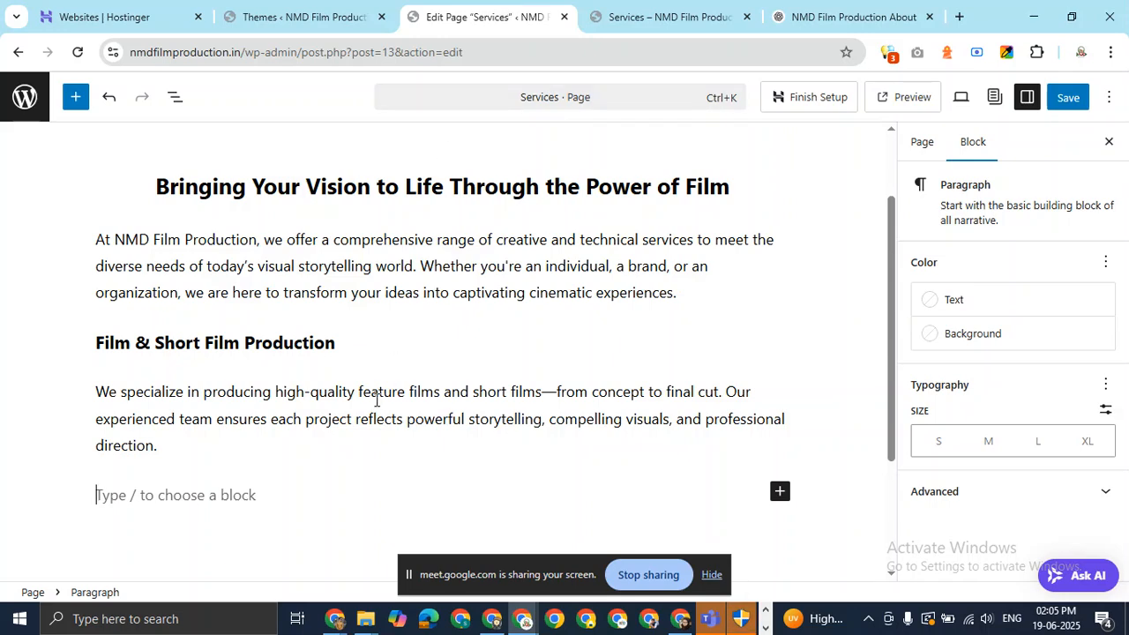
text(Music Video Production)
click(116, 456)
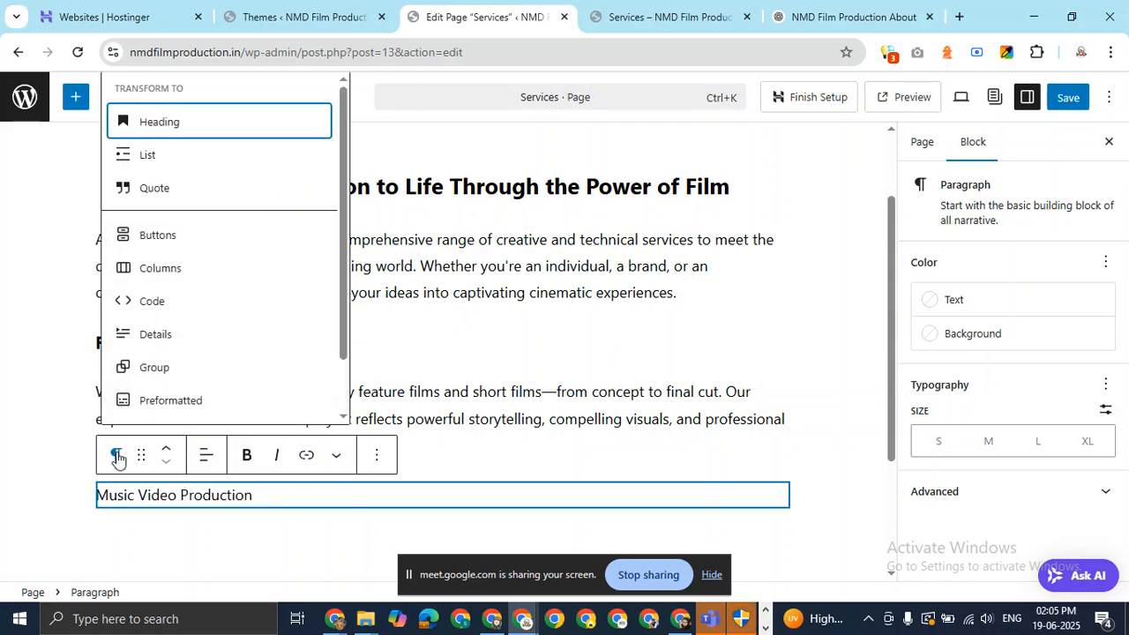
click(200, 134)
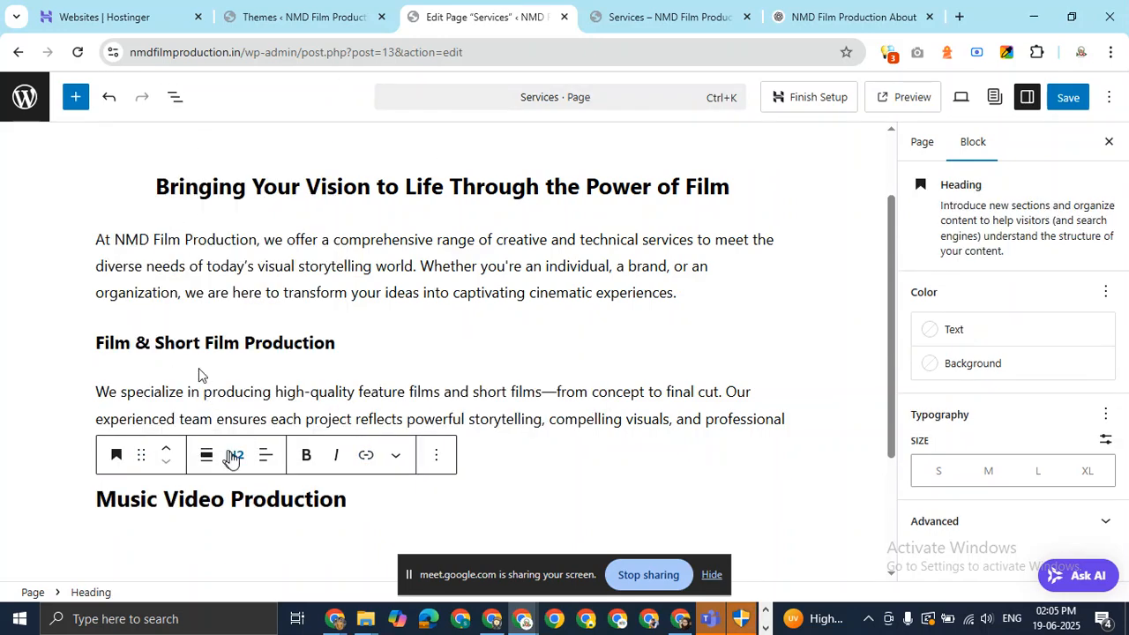
click(232, 456)
click(261, 301)
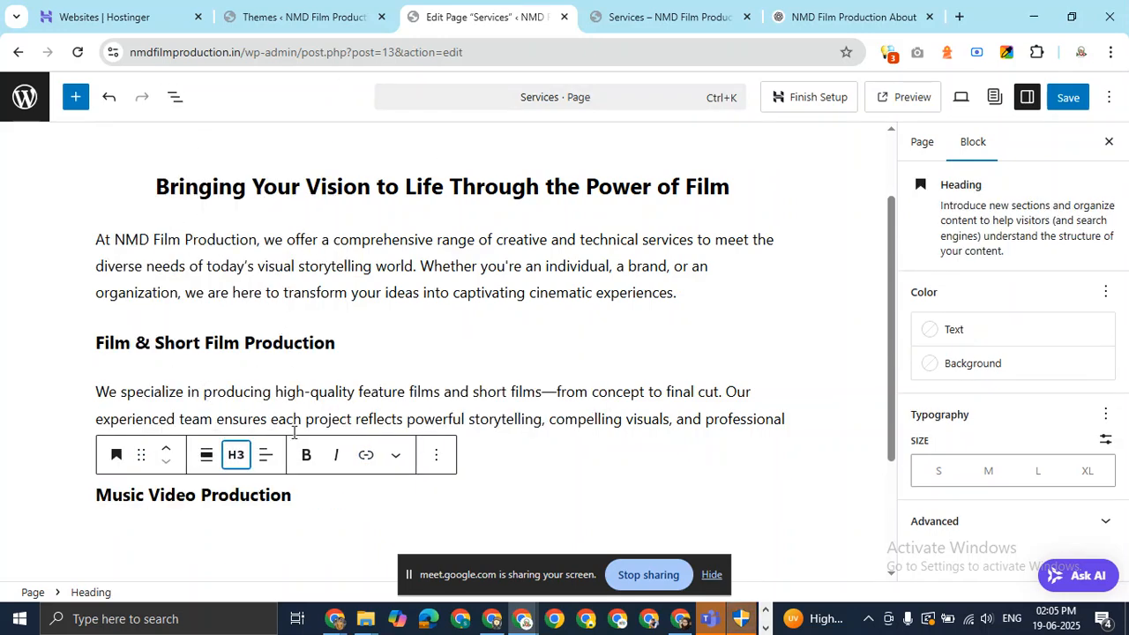
click(323, 488)
key(Return)
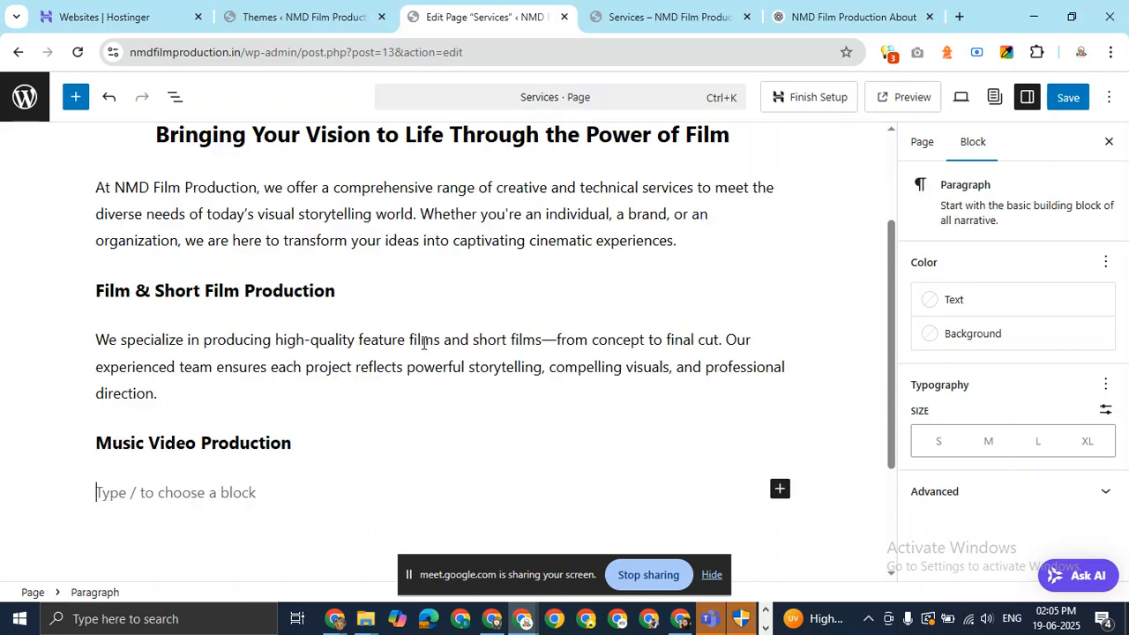
Paste the music video description from ChatGPT under its heading, followed by an empty block.
click(844, 16)
drag(414, 368, 356, 307)
click(406, 352)
drag(406, 351, 362, 308)
key(ctrl+c)
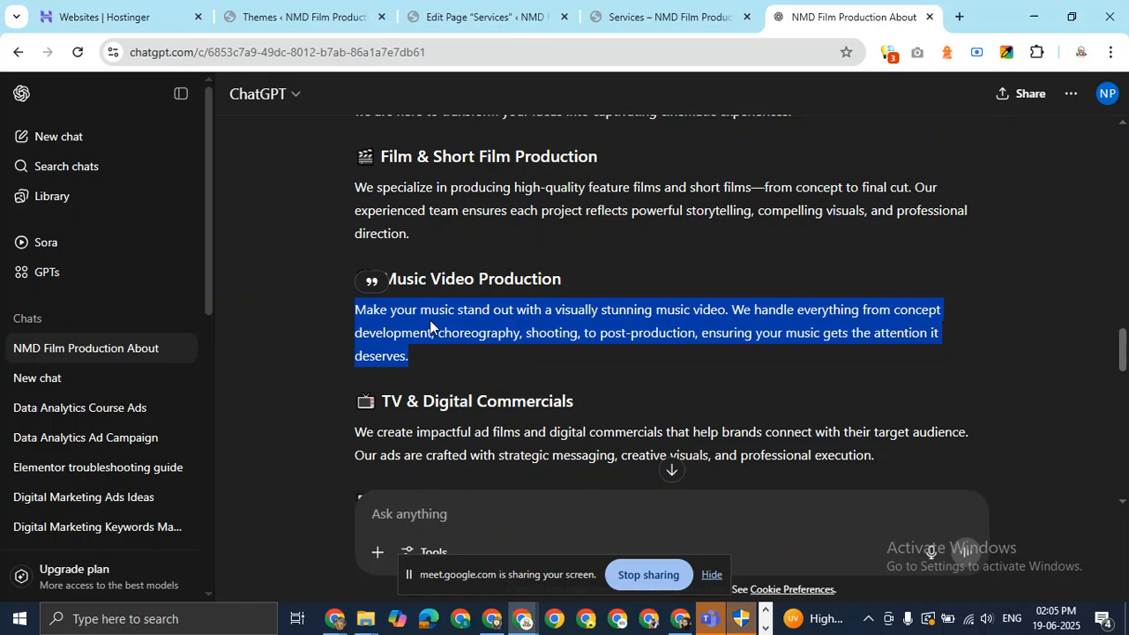
click(512, 12)
key(ctrl+v)
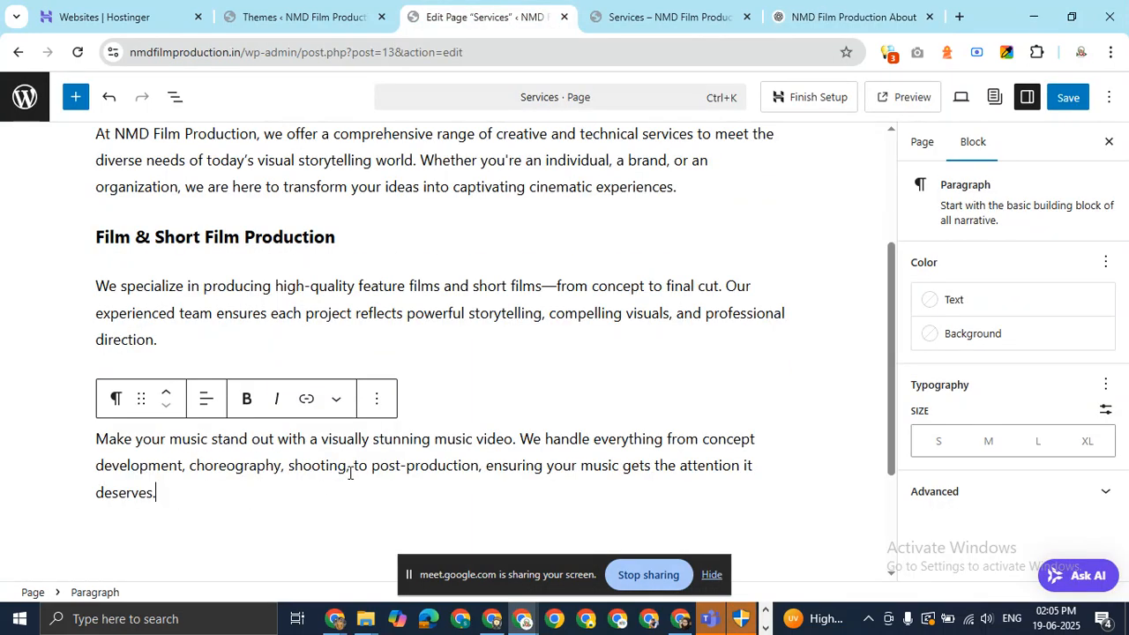
click(235, 464)
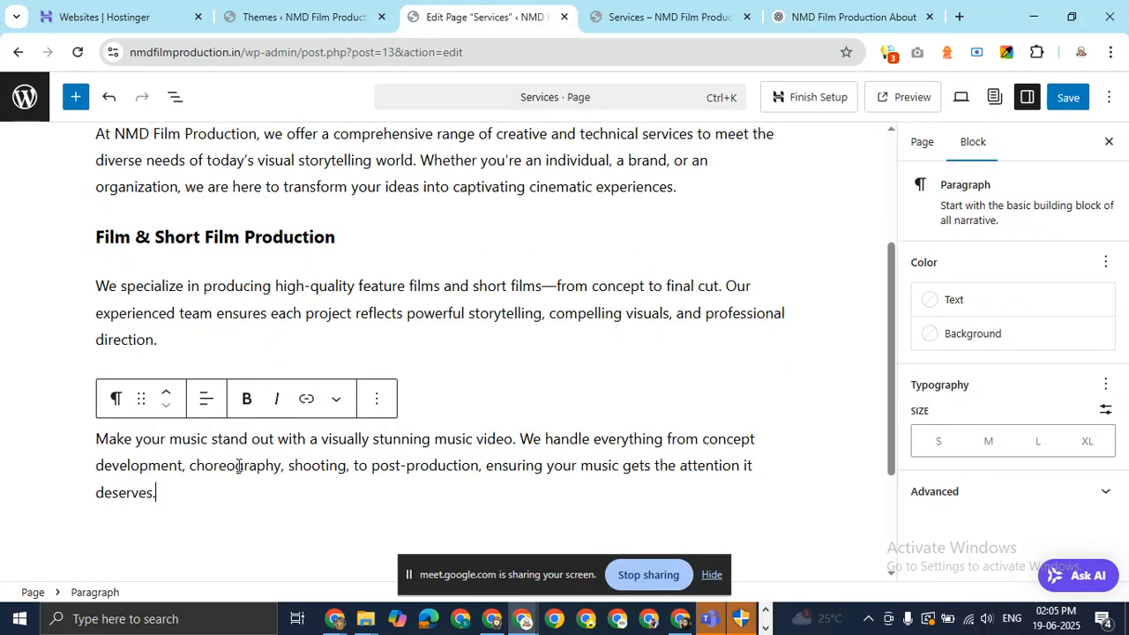
click(450, 319)
click(187, 503)
key(Return)
Copy the 'TV & Digital Commercials' title from ChatGPT's answer.
click(832, 9)
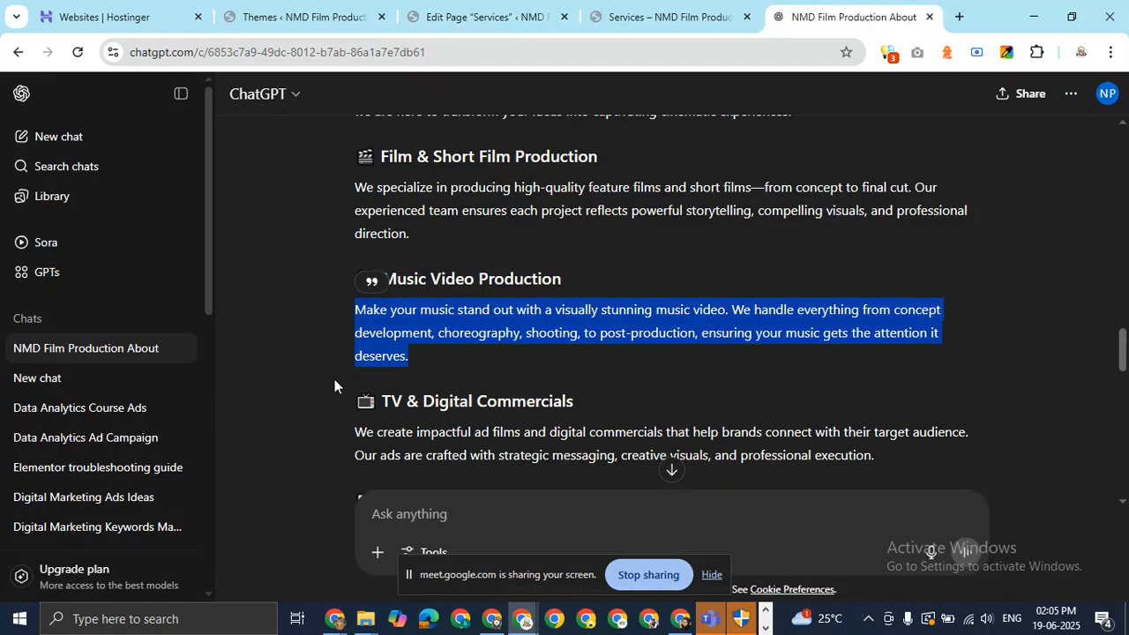
scroll(826, 294, down, 2)
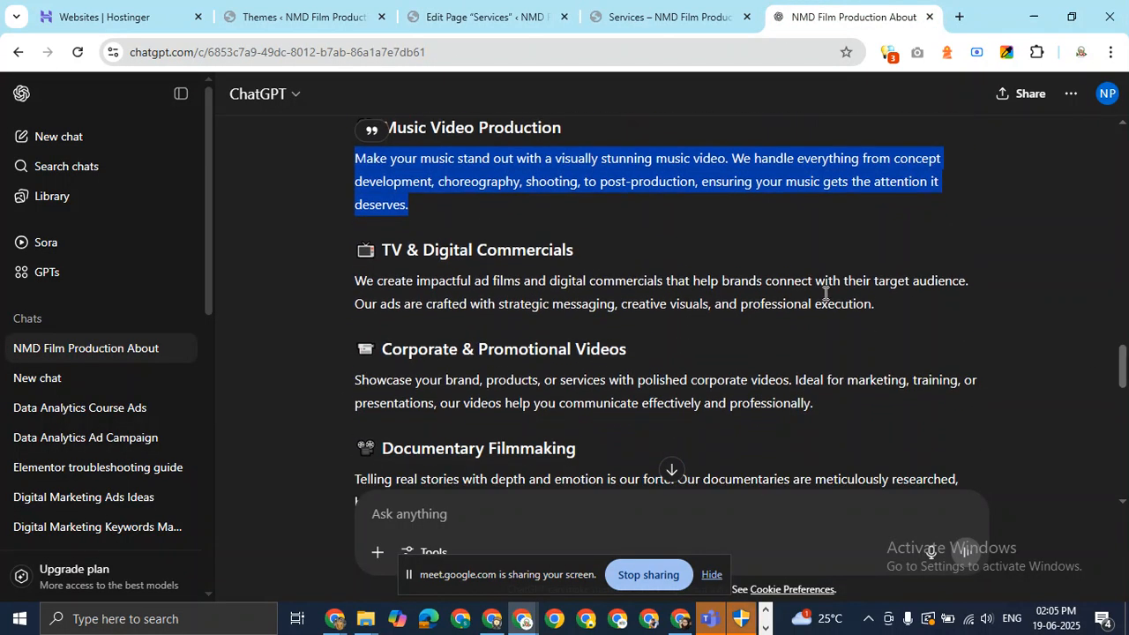
drag(600, 261, 379, 252)
key(ctrl+c)
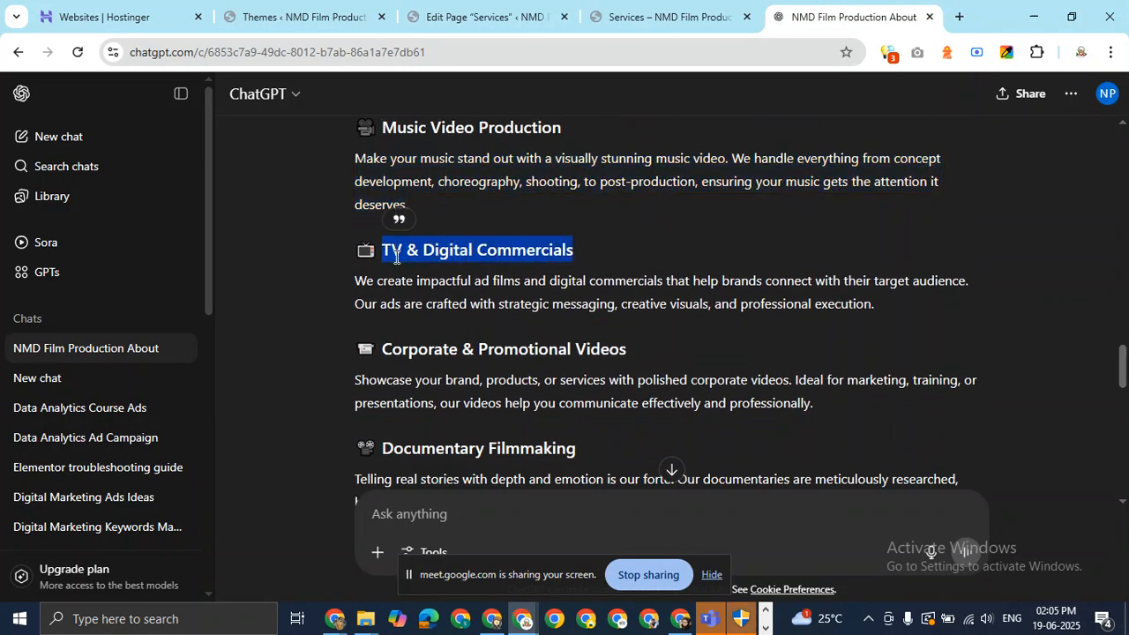
click(483, 16)
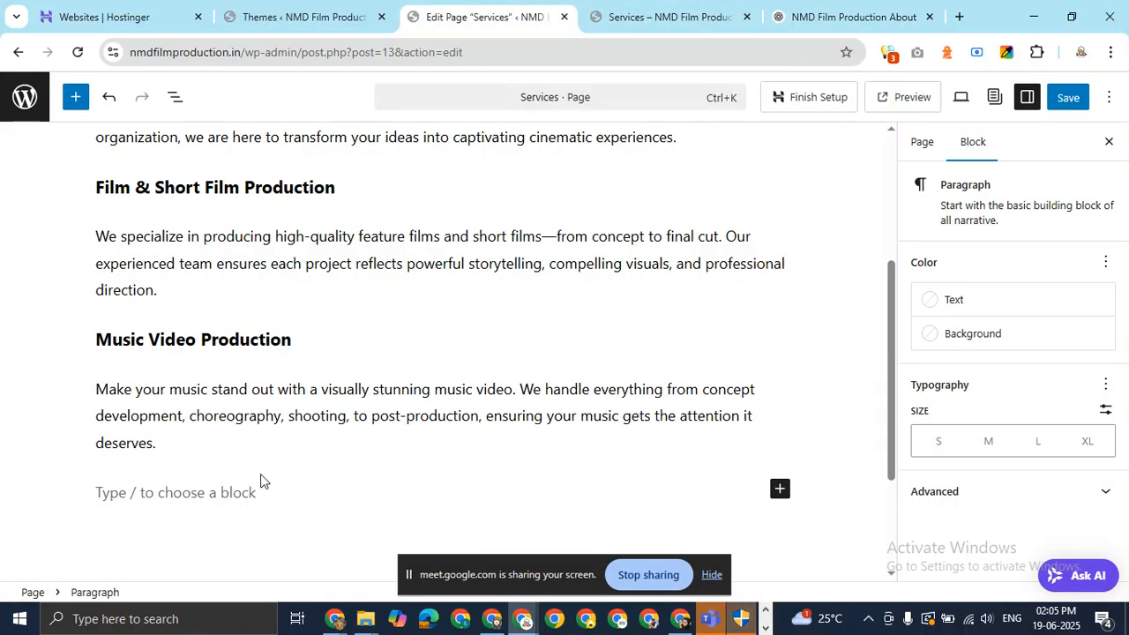
Paste 'TV & Digital Commercials' as an H3 heading with a new paragraph below.
key(ctrl+v)
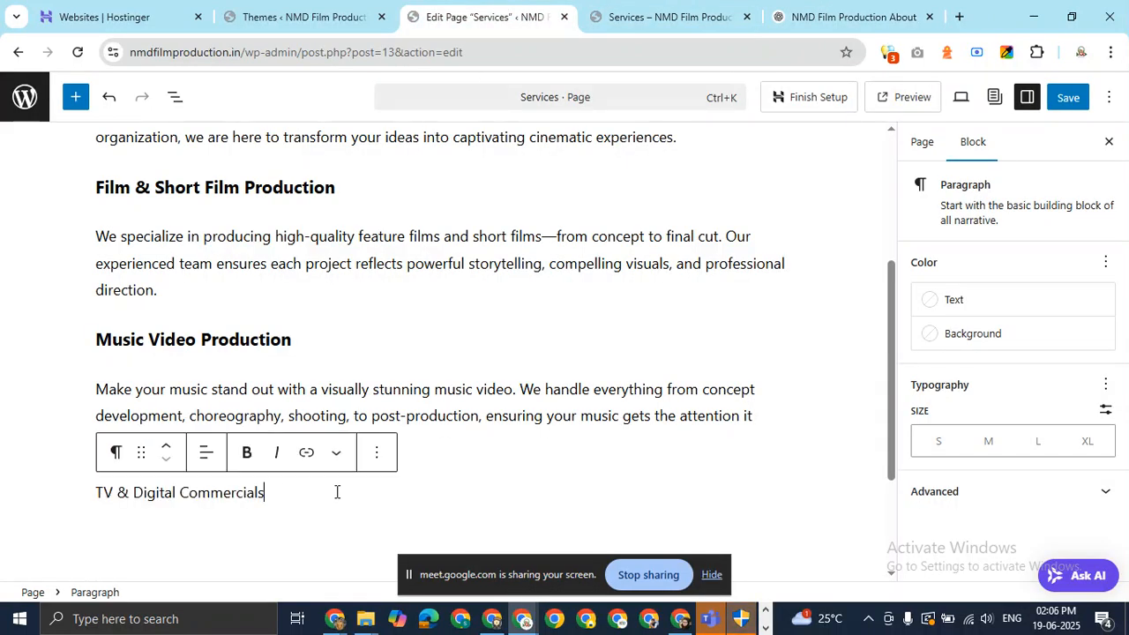
click(115, 453)
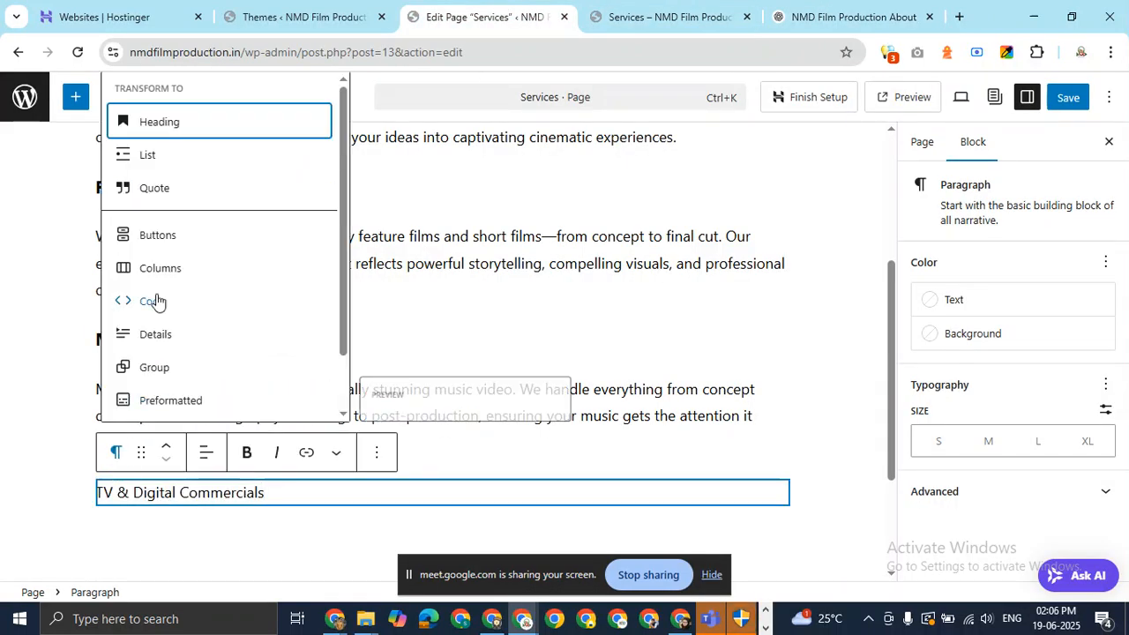
click(205, 131)
click(238, 454)
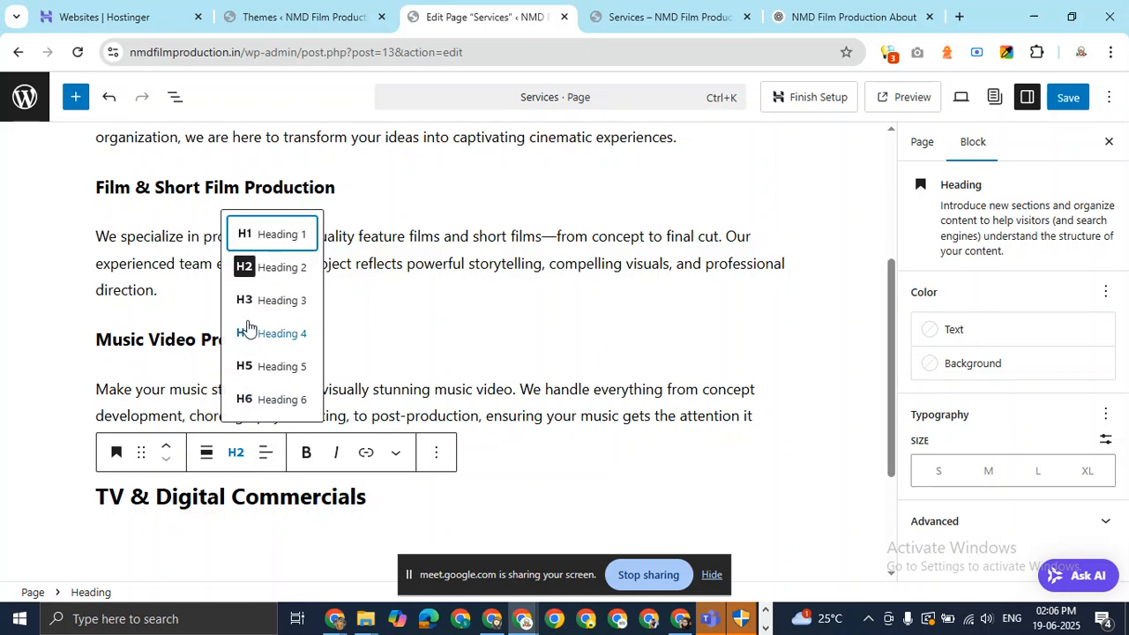
click(279, 302)
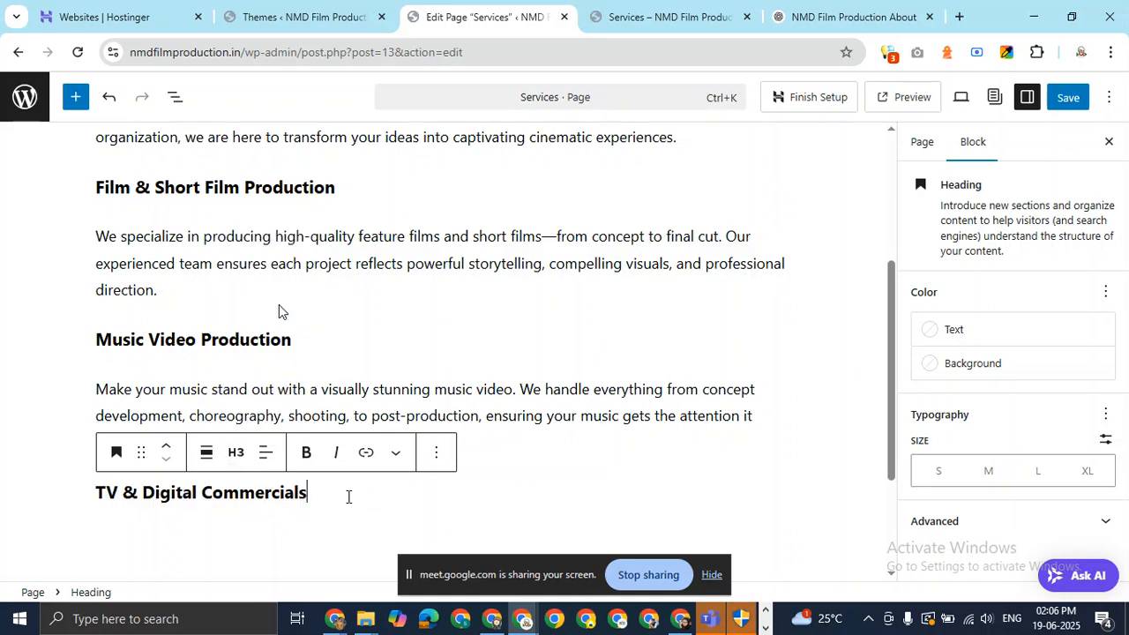
key(Return)
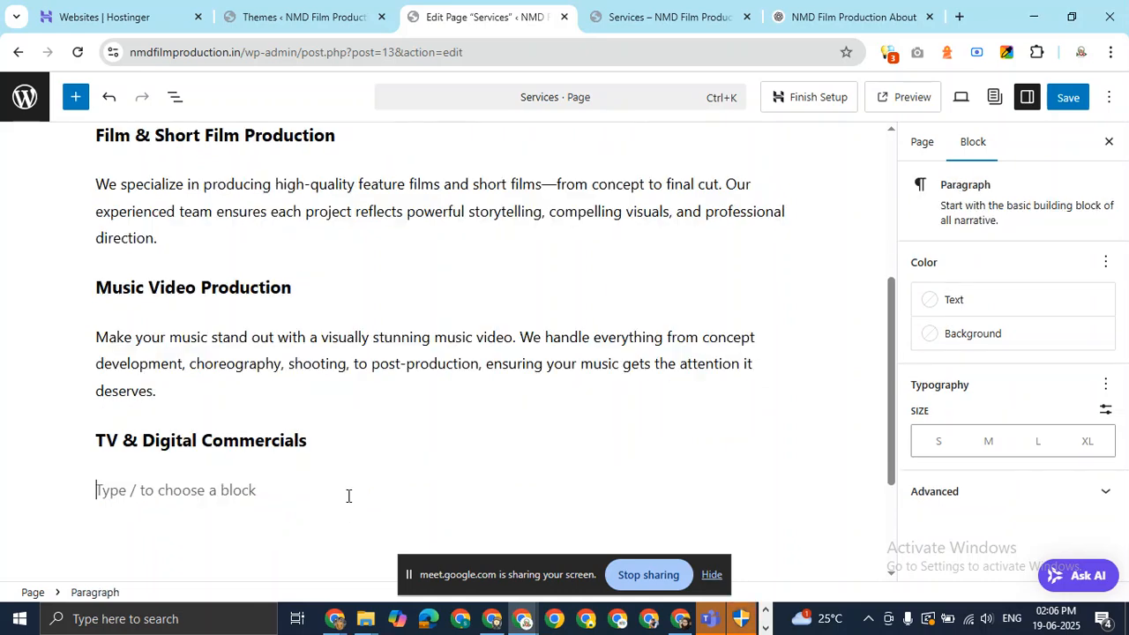
Paste ChatGPT's ad-films description under the TV & Digital Commercials heading.
click(839, 15)
drag(877, 307, 323, 290)
key(ctrl+c)
click(591, 16)
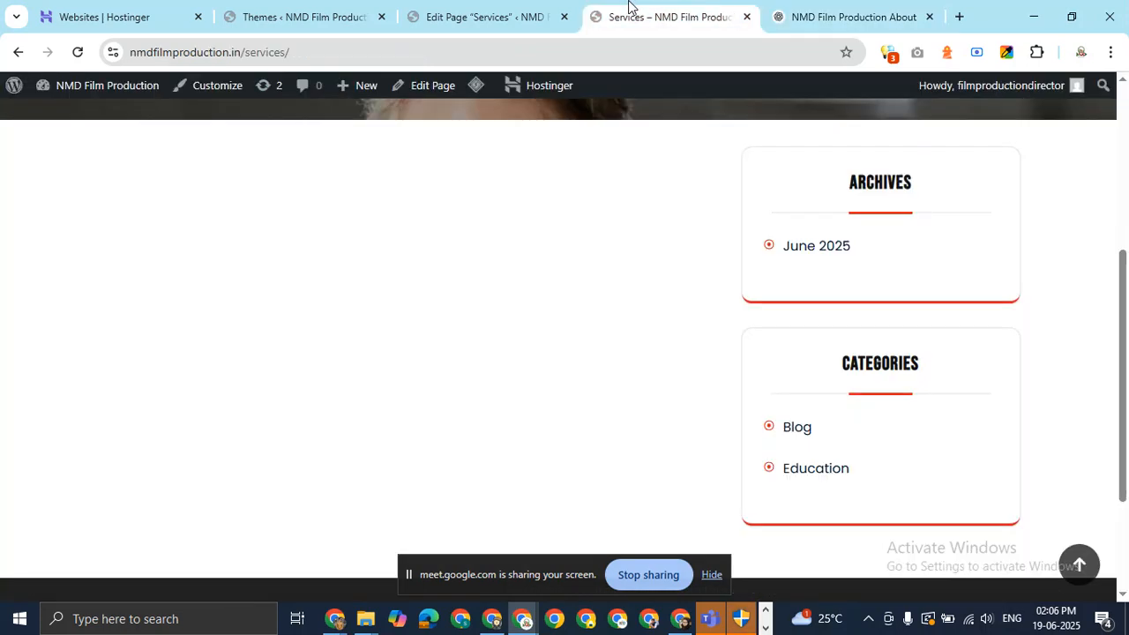
click(519, 7)
key(ctrl+v)
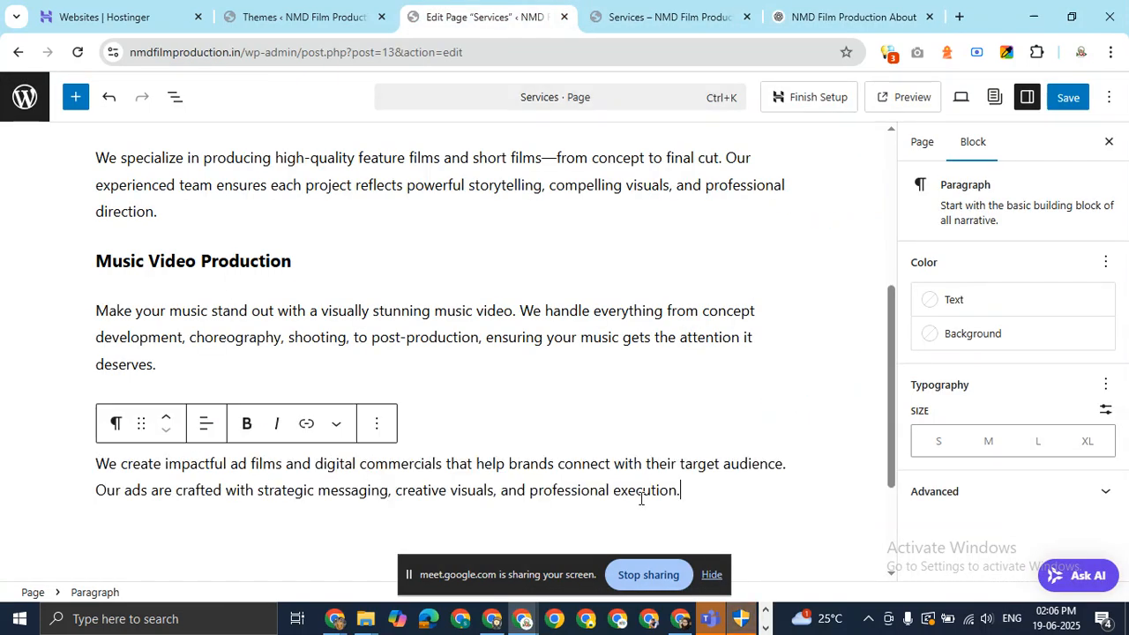
key(Return)
Add 'Corporate & Promotional Videos' from ChatGPT as an H3 heading with a paragraph below.
click(767, 24)
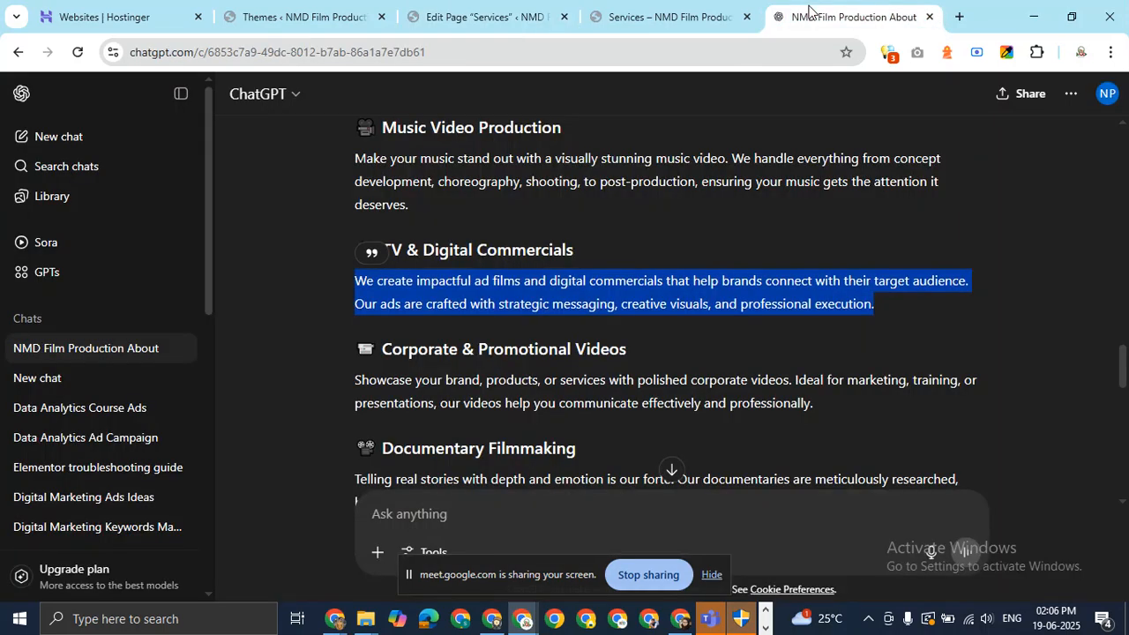
drag(627, 351, 384, 361)
key(ctrl+c)
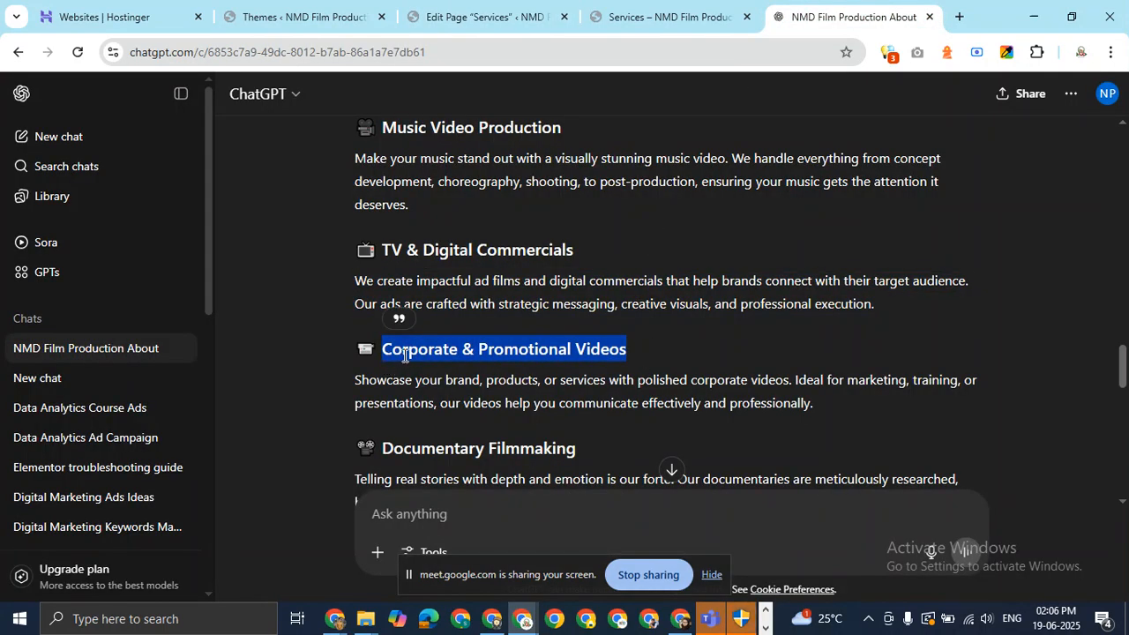
click(435, 7)
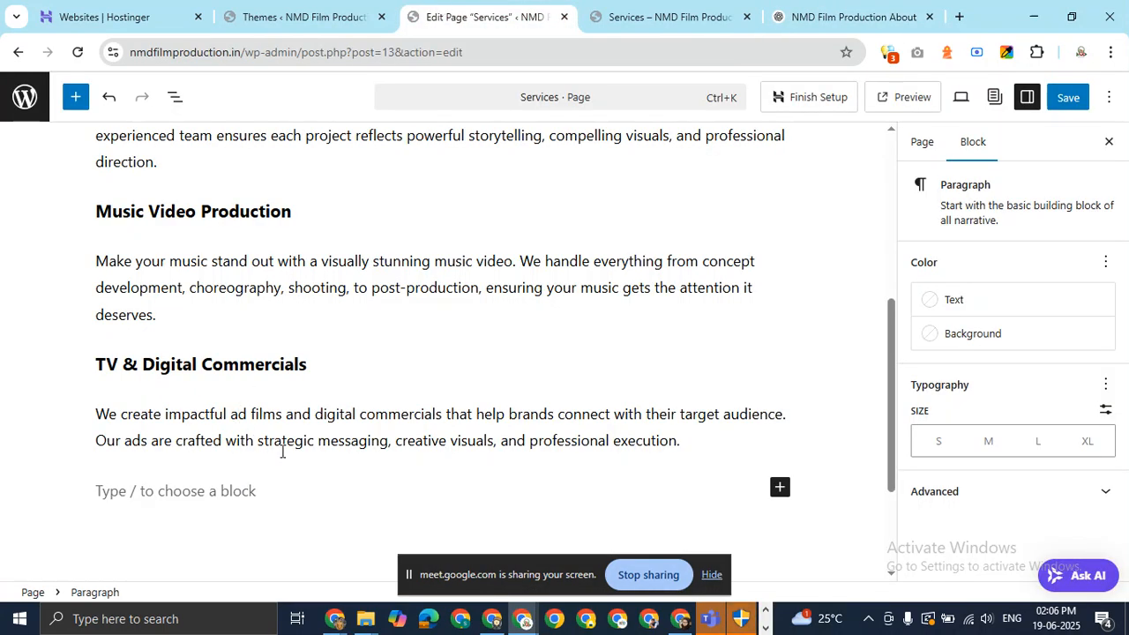
key(ctrl+v)
drag(322, 494, 83, 481)
click(124, 459)
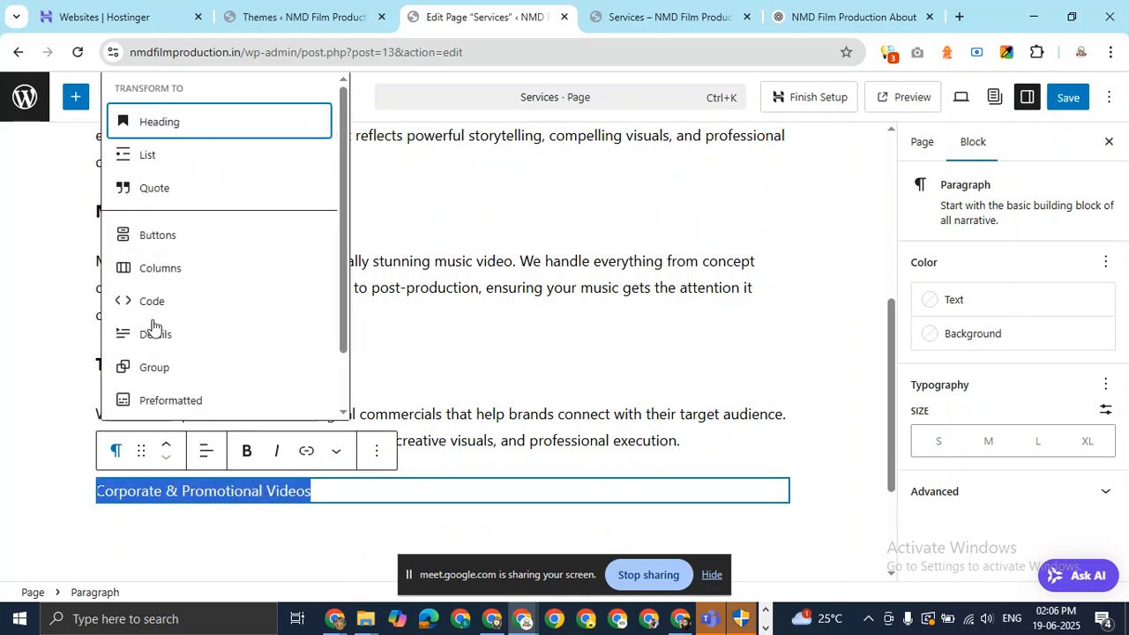
click(204, 125)
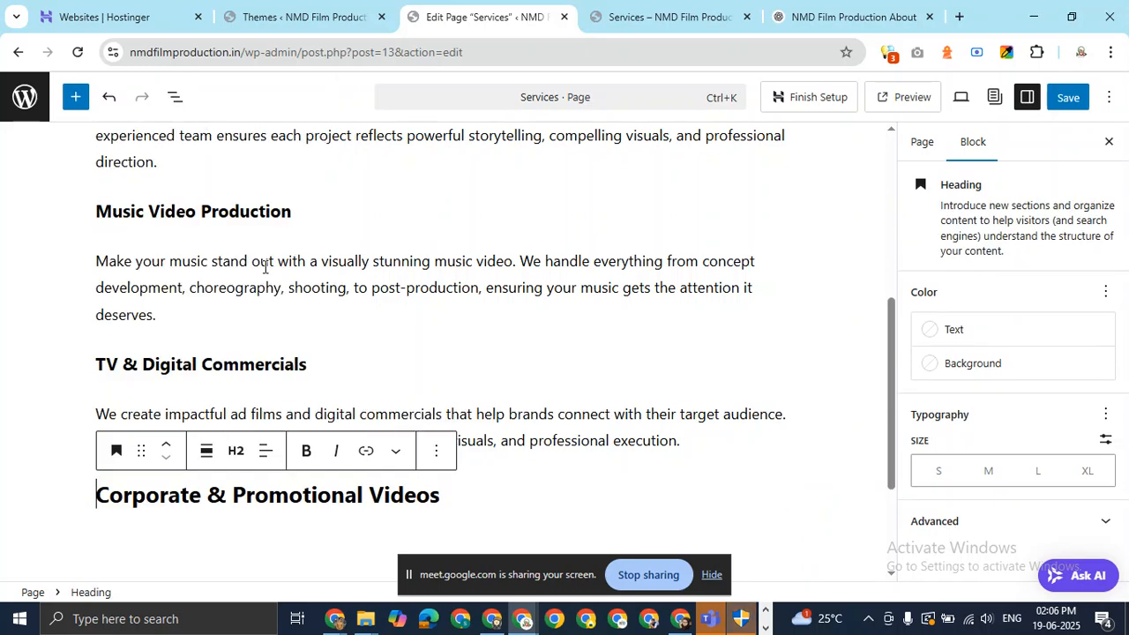
click(241, 448)
click(277, 298)
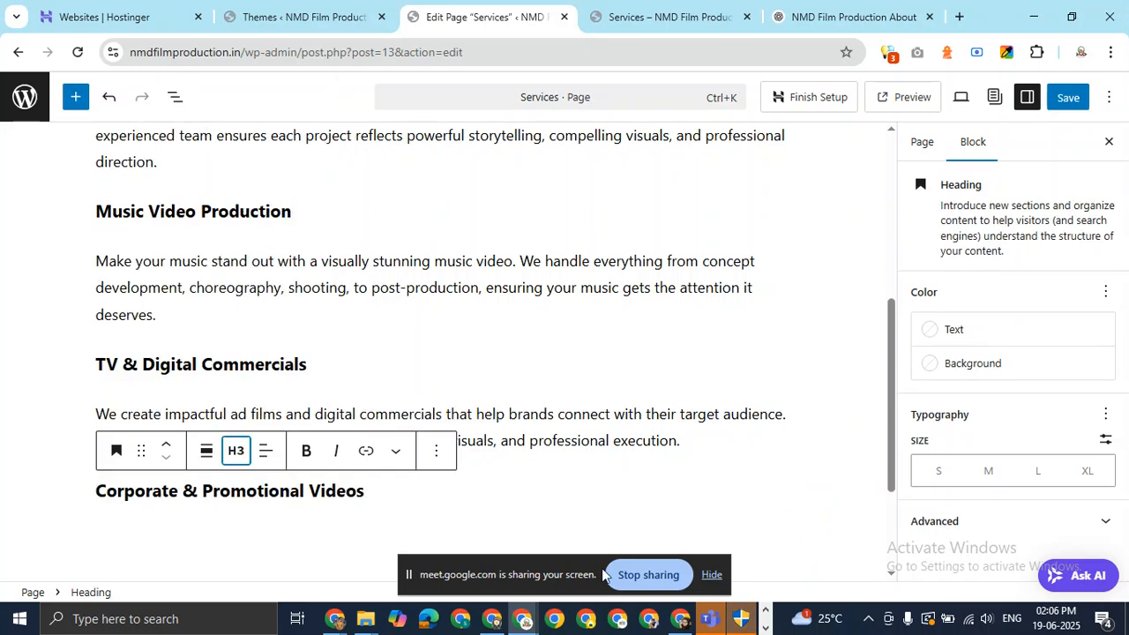
click(400, 499)
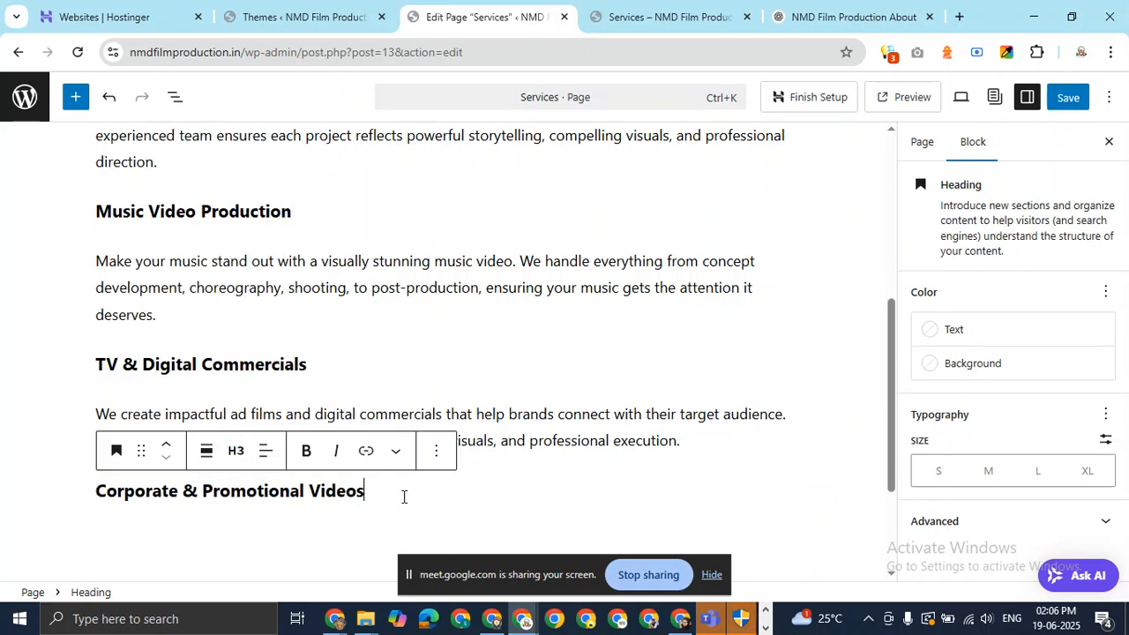
key(Return)
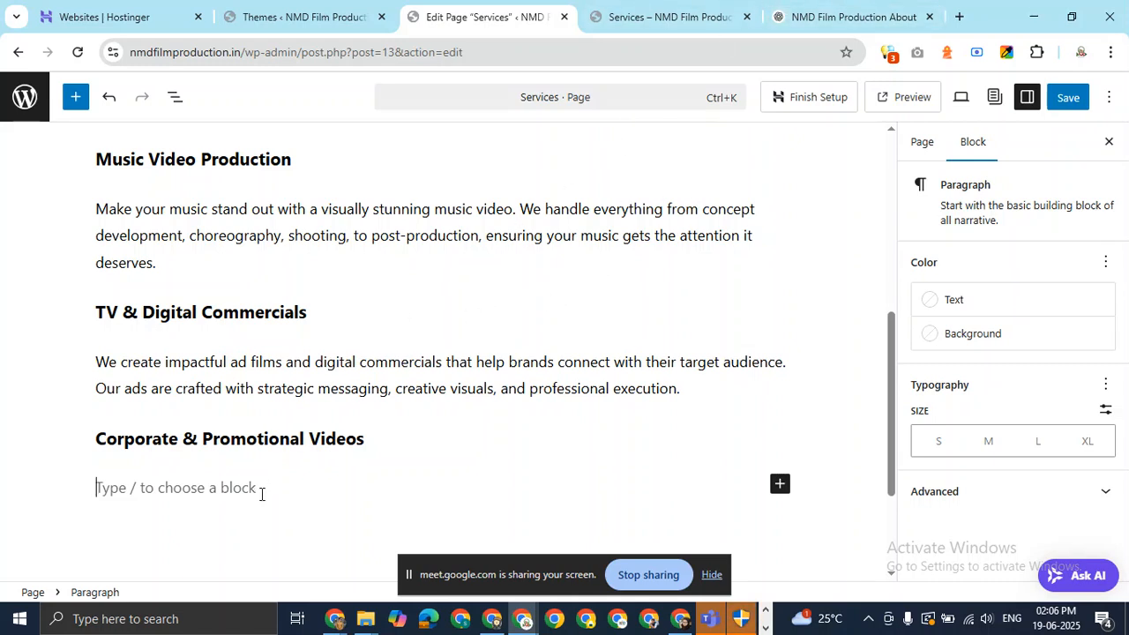
Paste ChatGPT's corporate videos description under its heading, adding an empty block after.
click(794, 15)
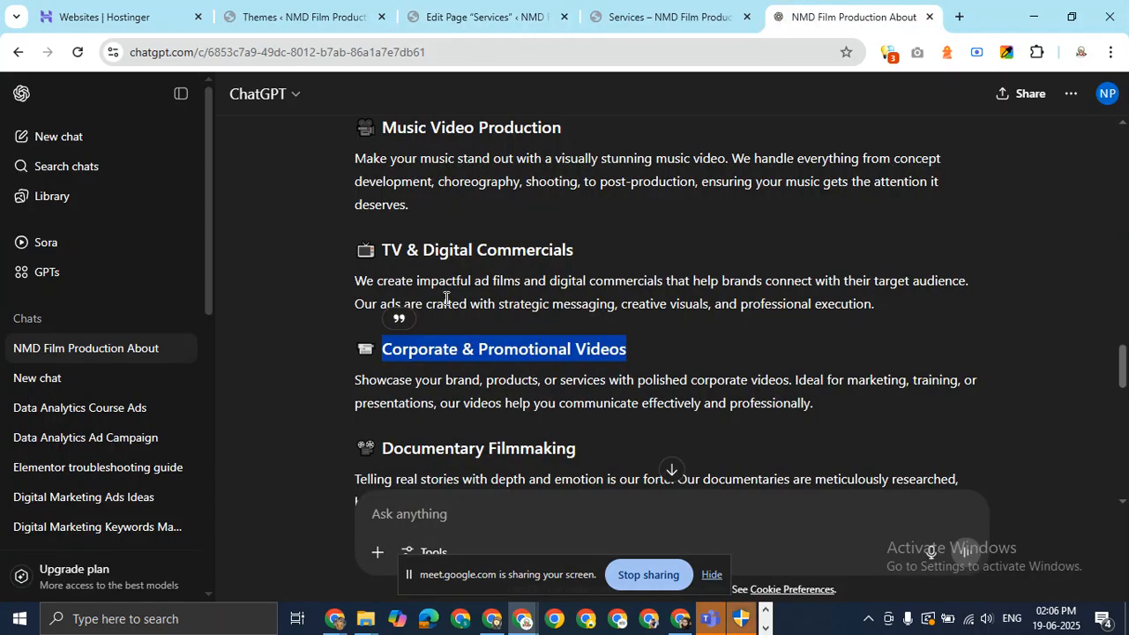
drag(815, 406, 349, 379)
key(ctrl+c)
click(486, 16)
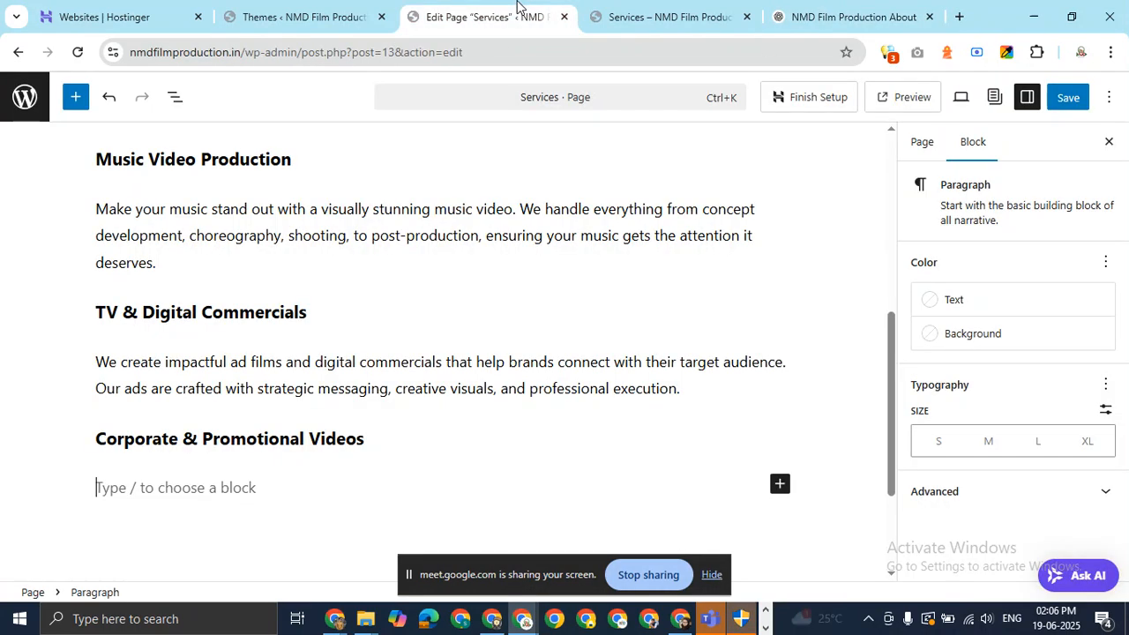
key(ctrl+v)
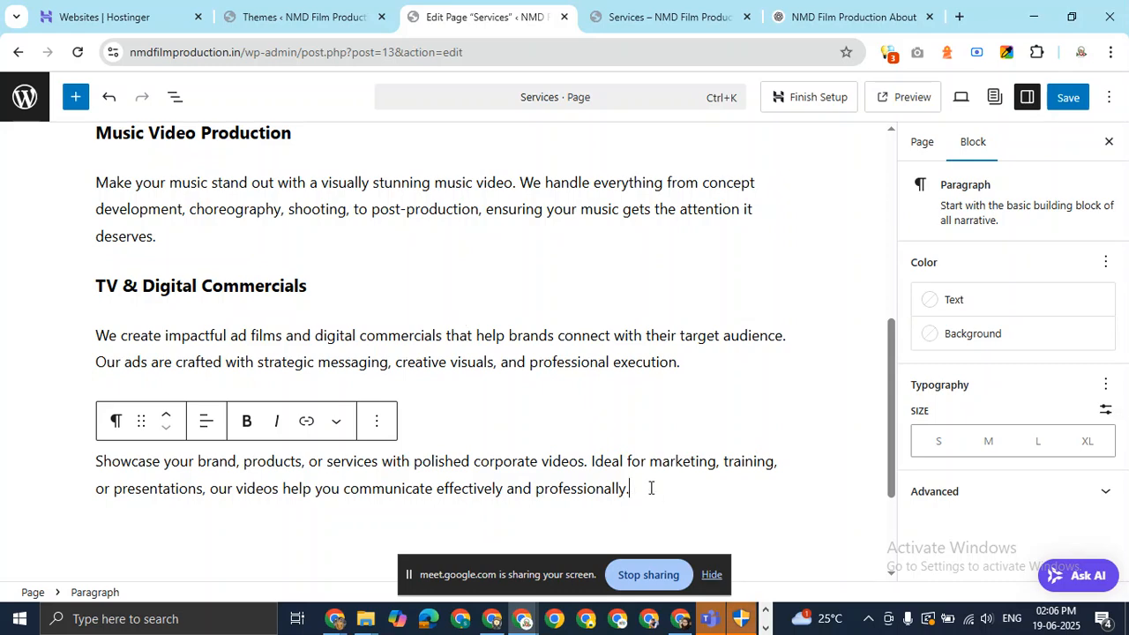
key(Return)
Select the 'Documentary Filmmaking' title in ChatGPT's answer.
click(850, 19)
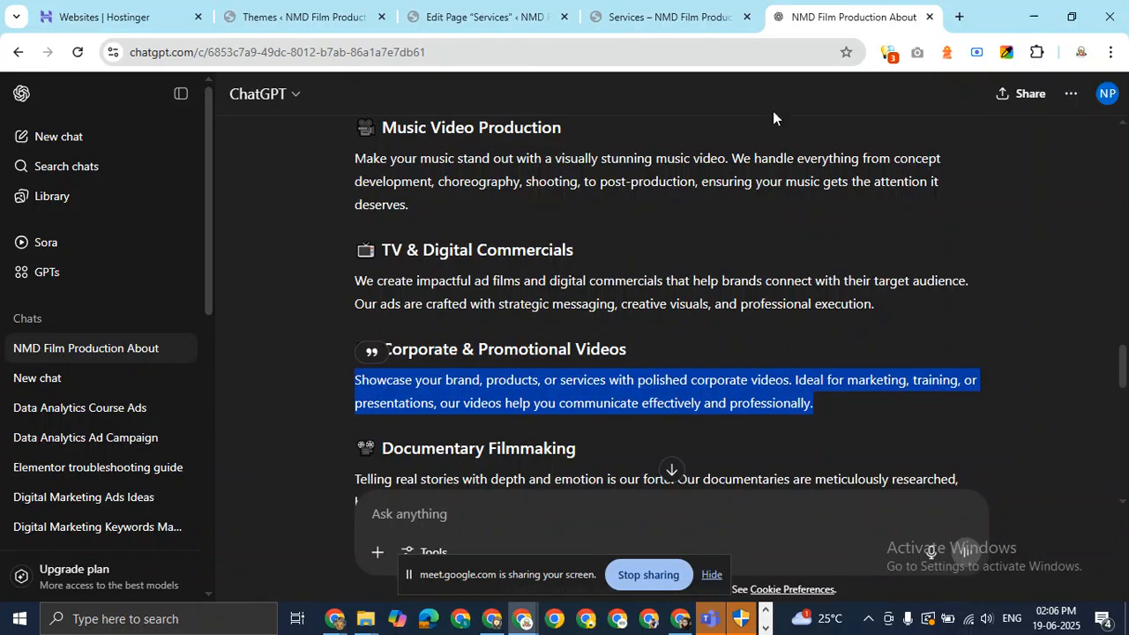
scroll(904, 291, down, 2)
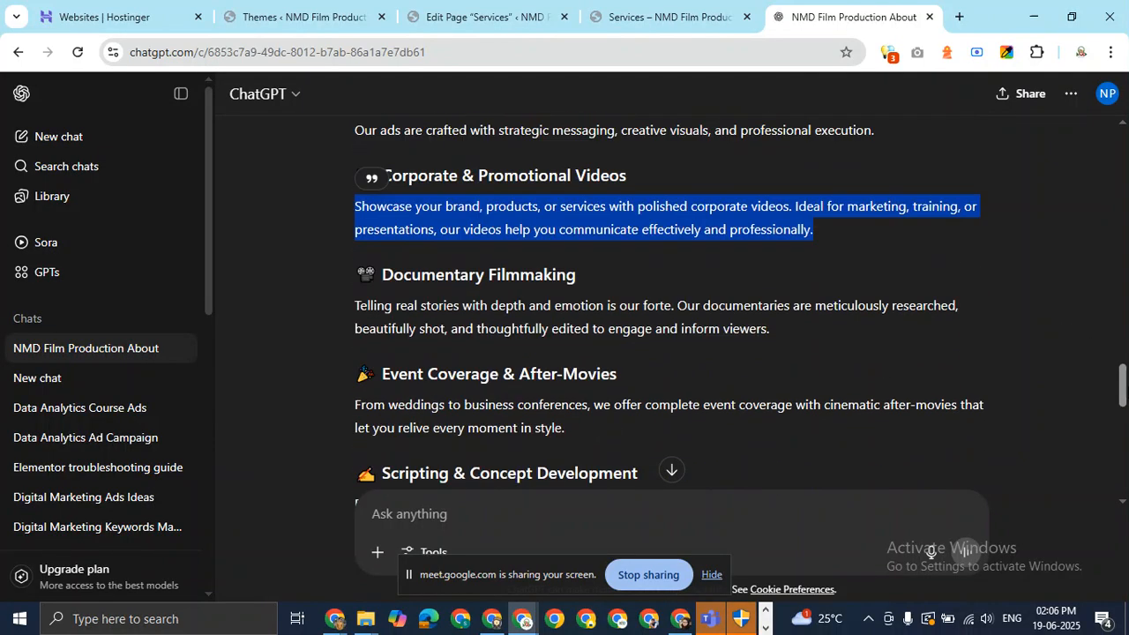
scroll(673, 308, down, 2)
scroll(672, 309, up, 2)
drag(582, 231, 386, 236)
key(ctrl+c)
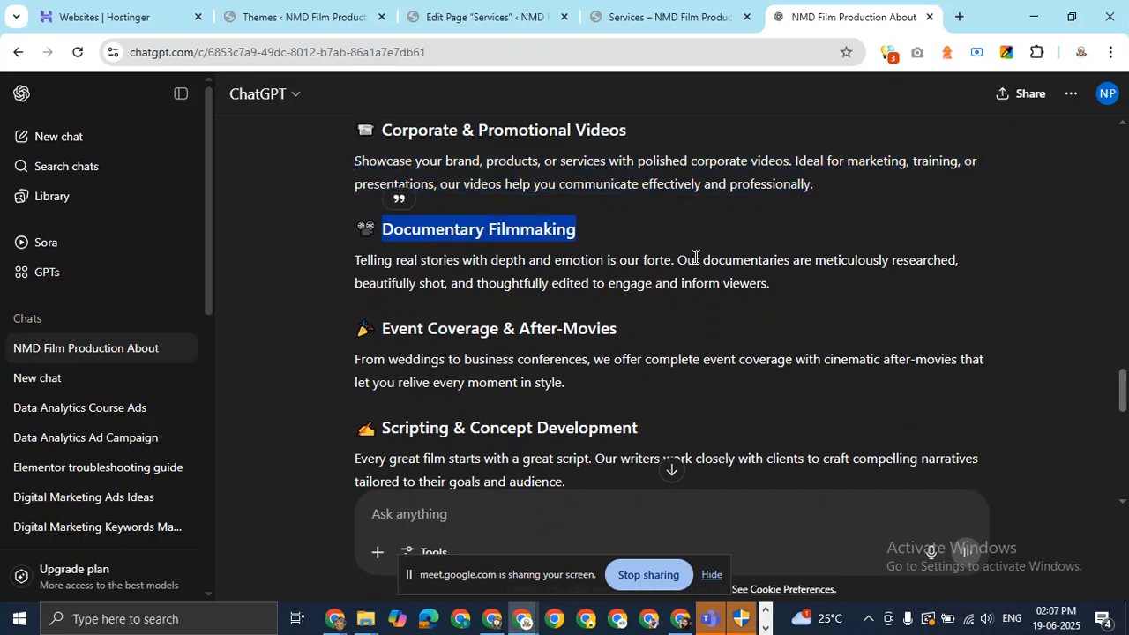
Paste 'Documentary Filmmaking' as an H3 heading with a new paragraph below.
click(477, 8)
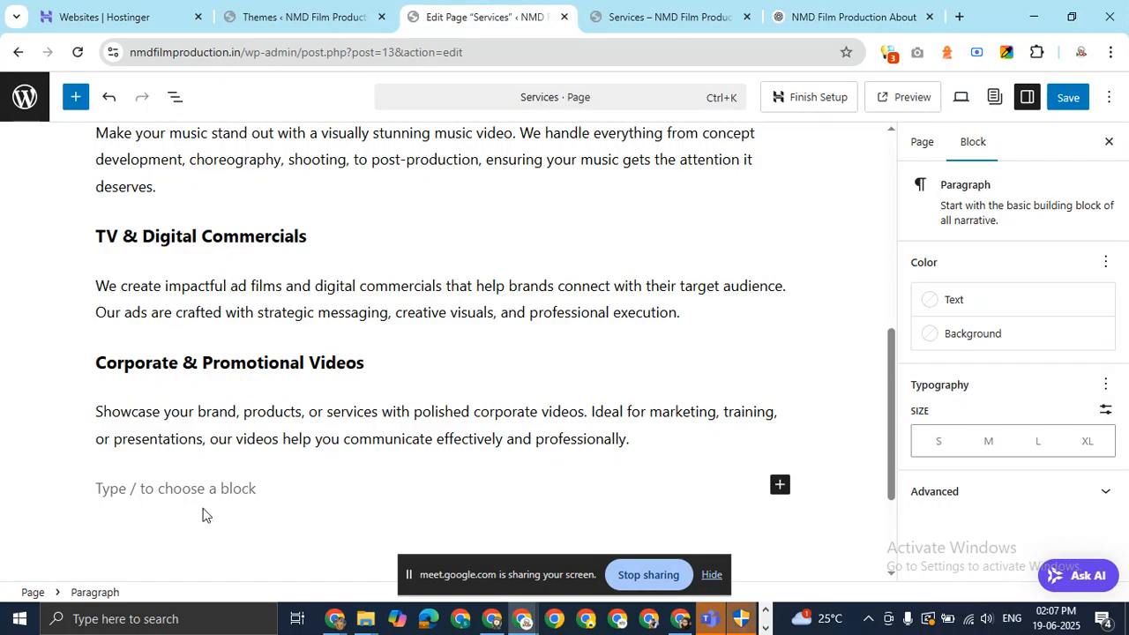
key(ctrl+v)
drag(289, 489, 93, 490)
click(115, 450)
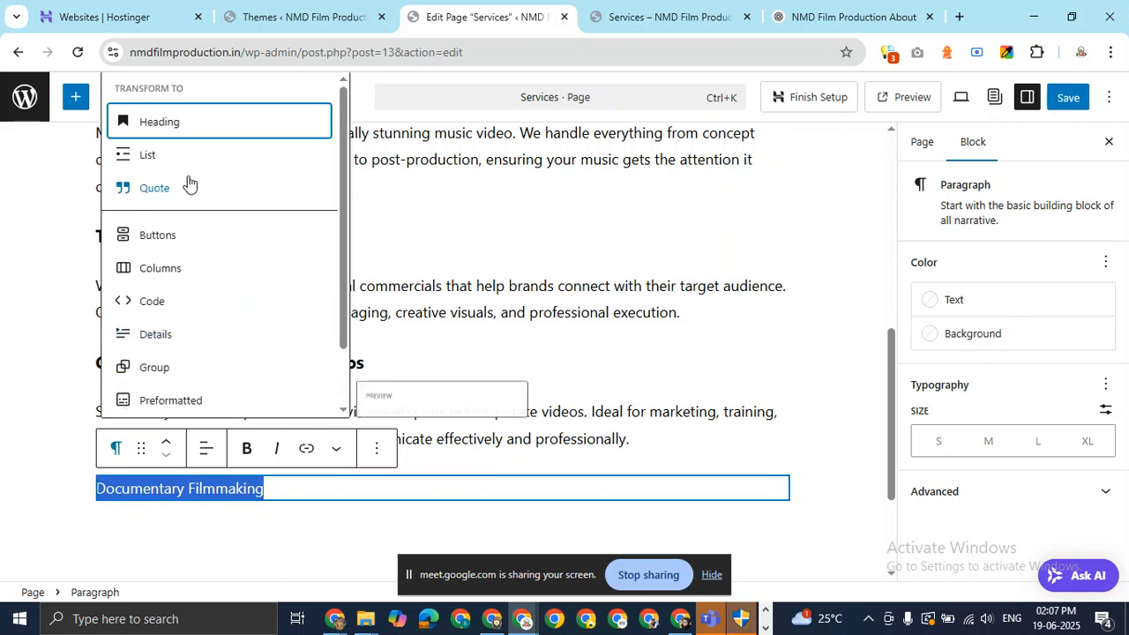
click(213, 126)
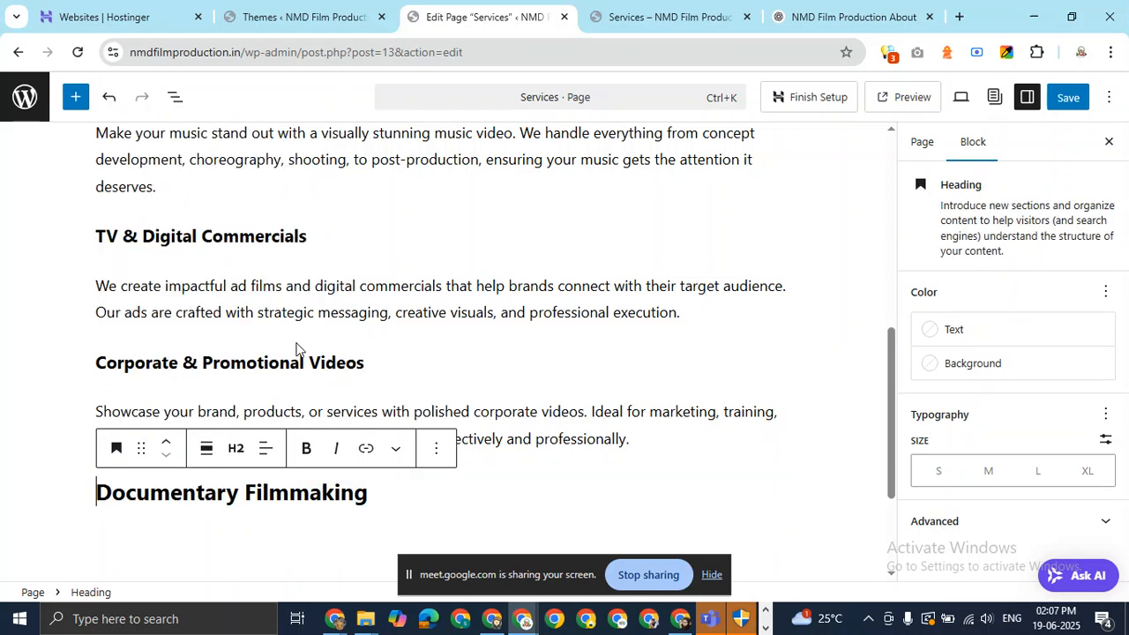
click(240, 448)
click(282, 297)
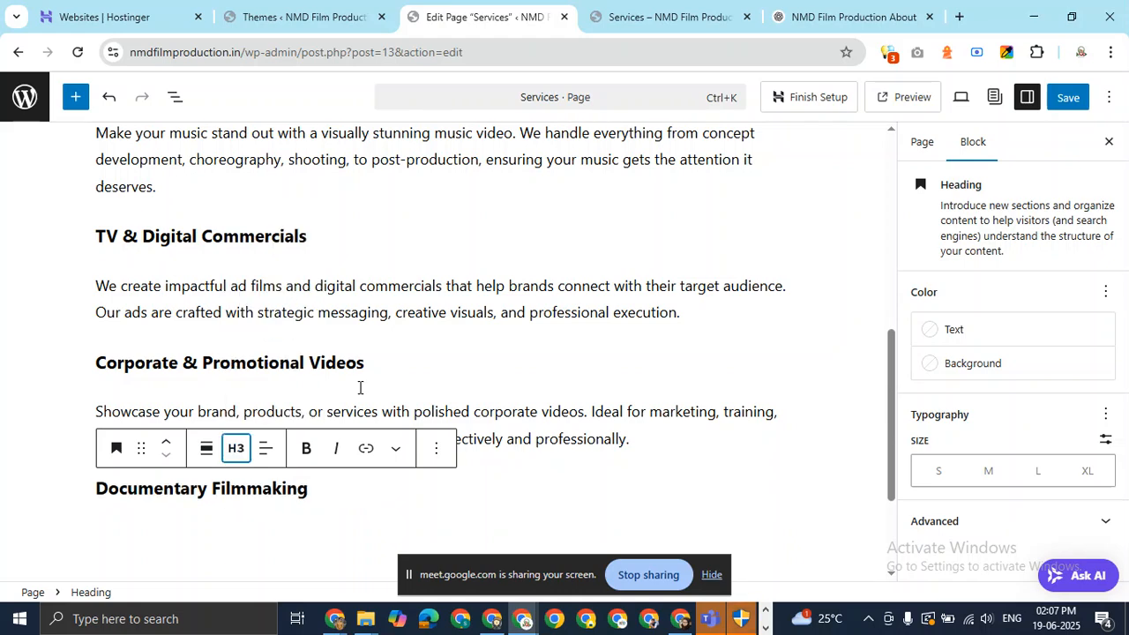
key(Return)
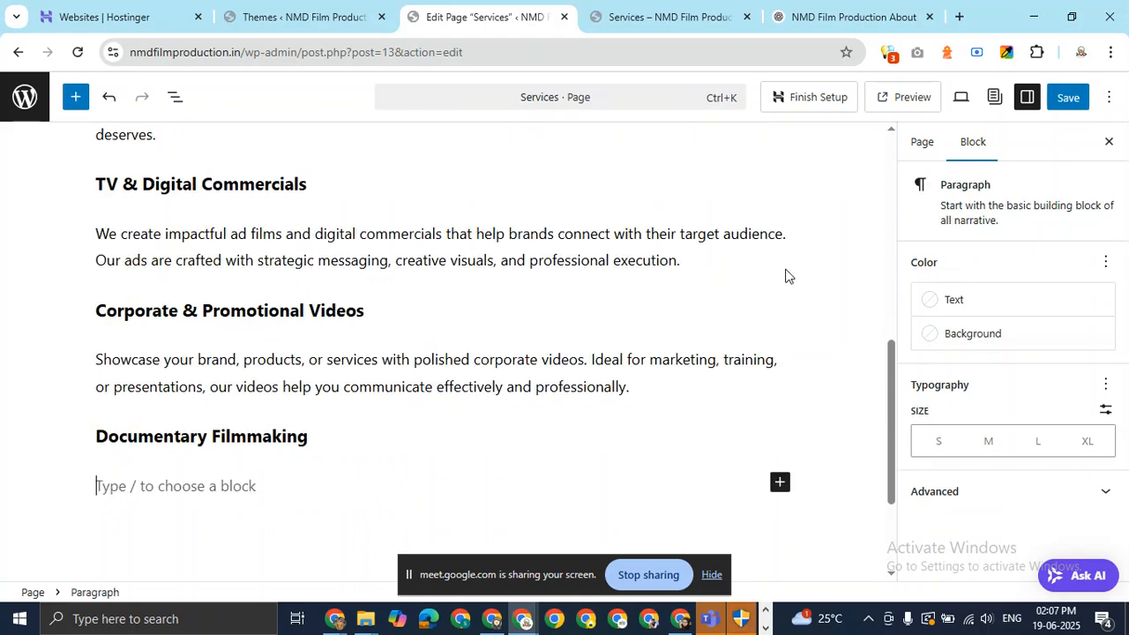
Paste ChatGPT's documentary storytelling description under the Documentary Filmmaking heading.
click(877, 11)
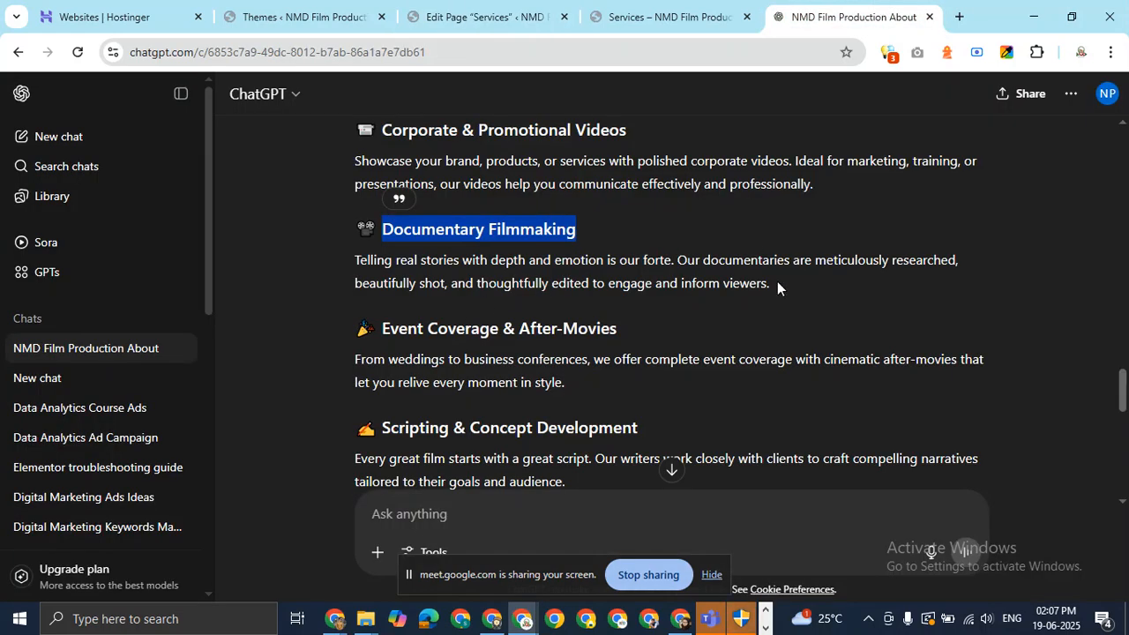
drag(783, 283, 355, 261)
key(ctrl+c)
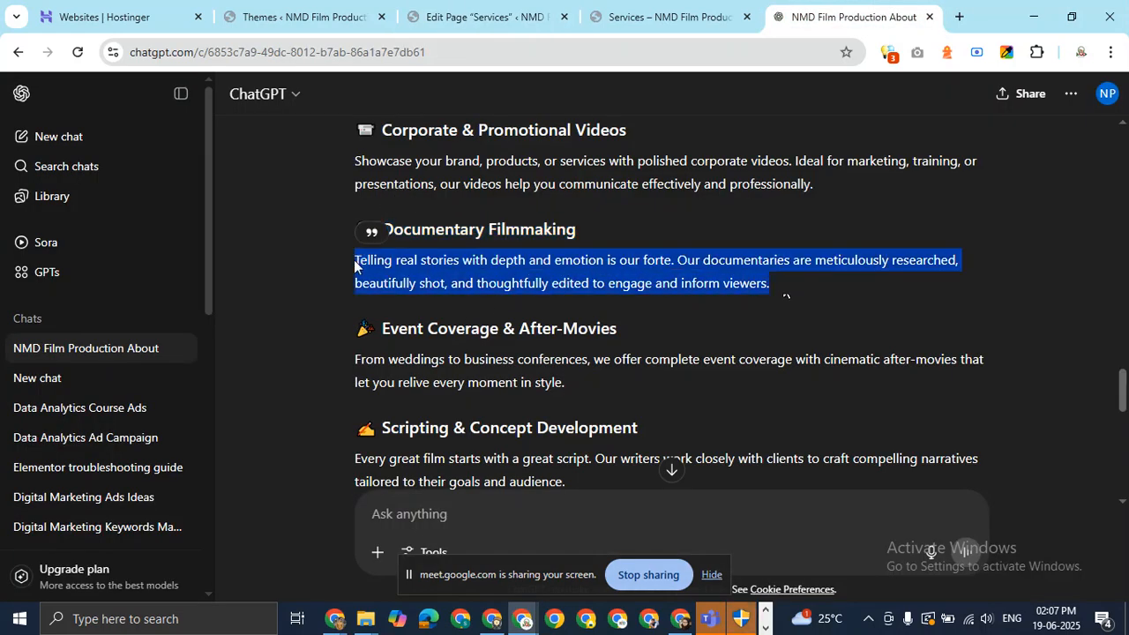
click(485, 16)
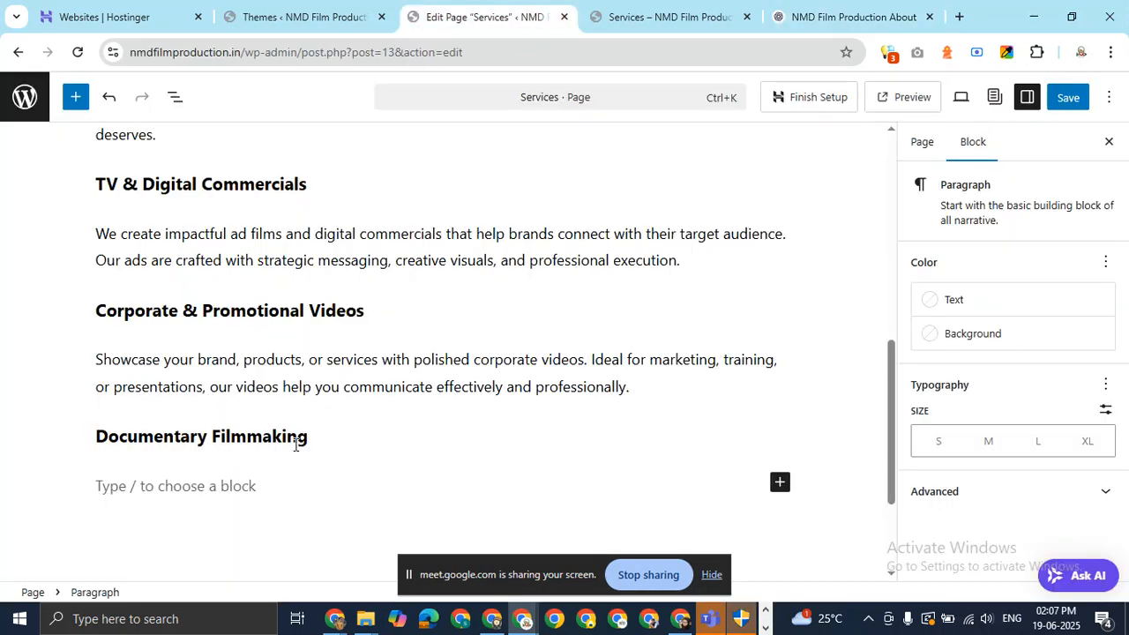
key(ctrl+v)
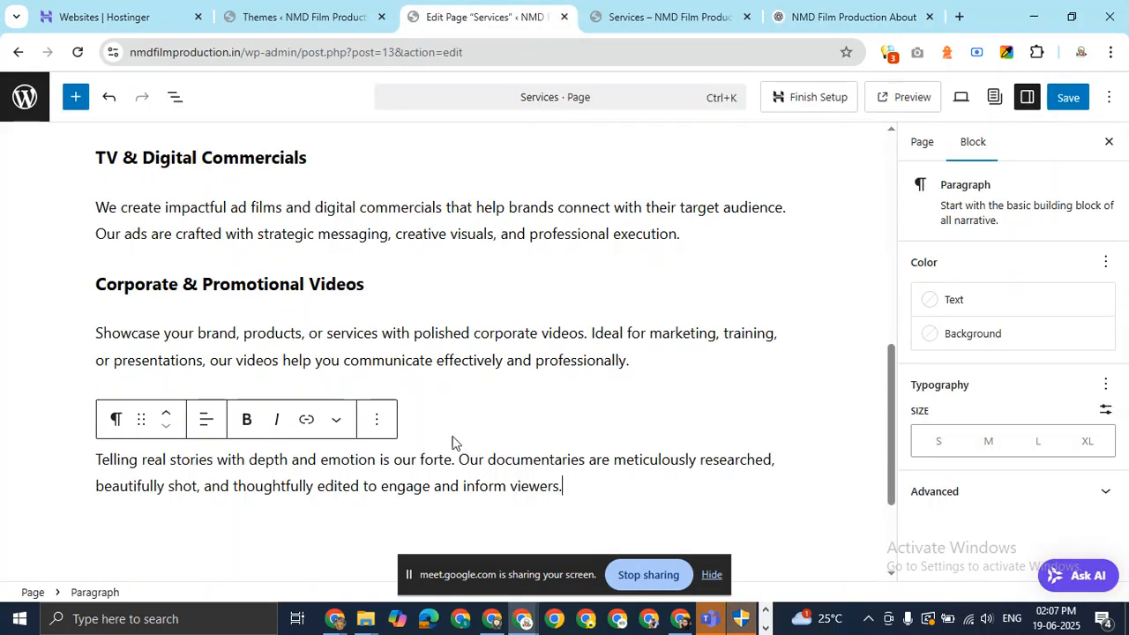
drag(889, 448, 896, 231)
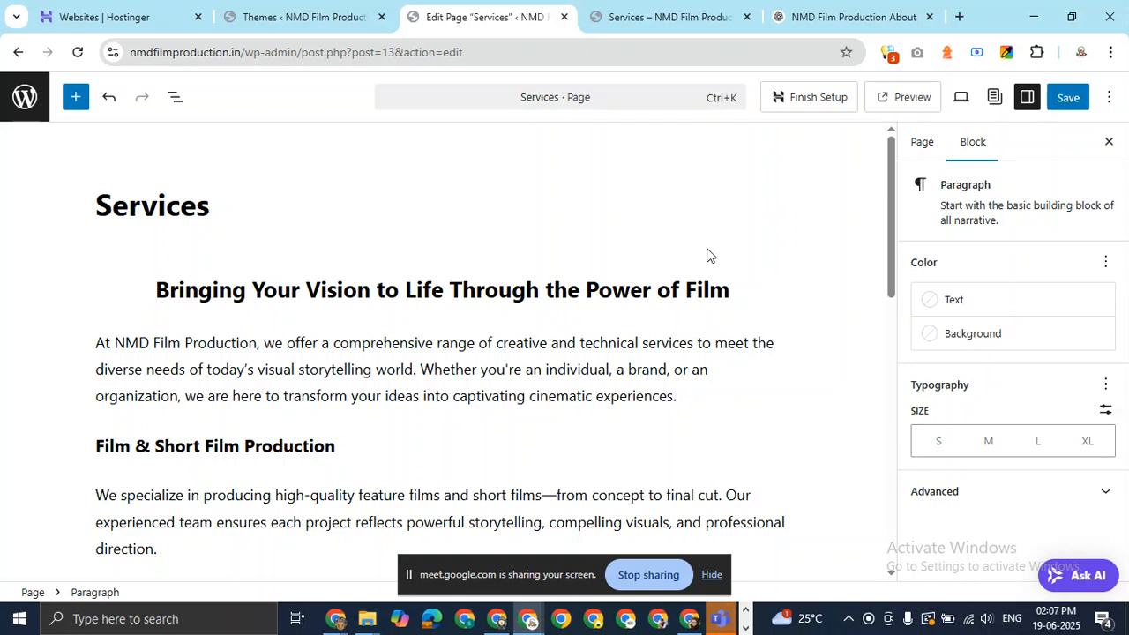
Left-align the 'Bringing Your Vision to Life Through the Power of Film' heading and save the page.
drag(892, 226, 863, 173)
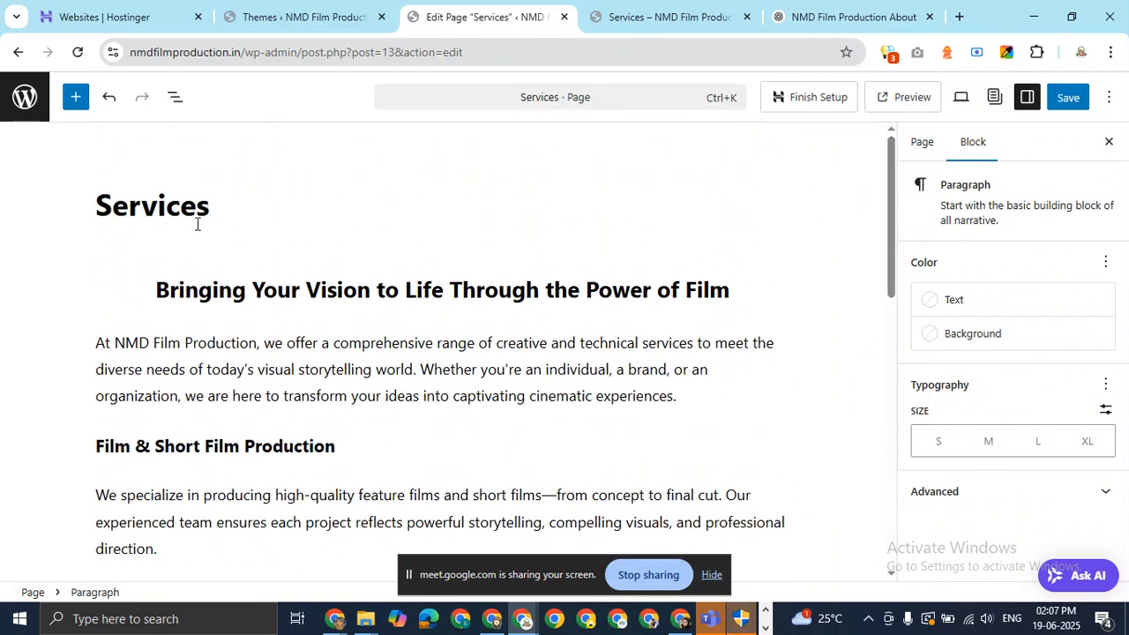
click(160, 289)
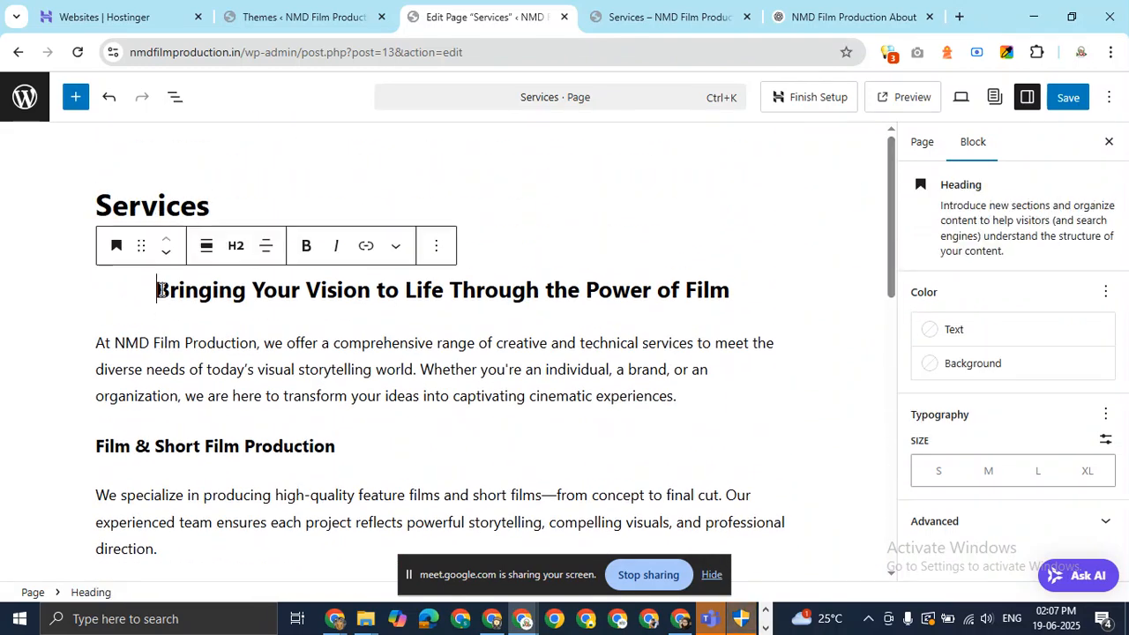
click(265, 249)
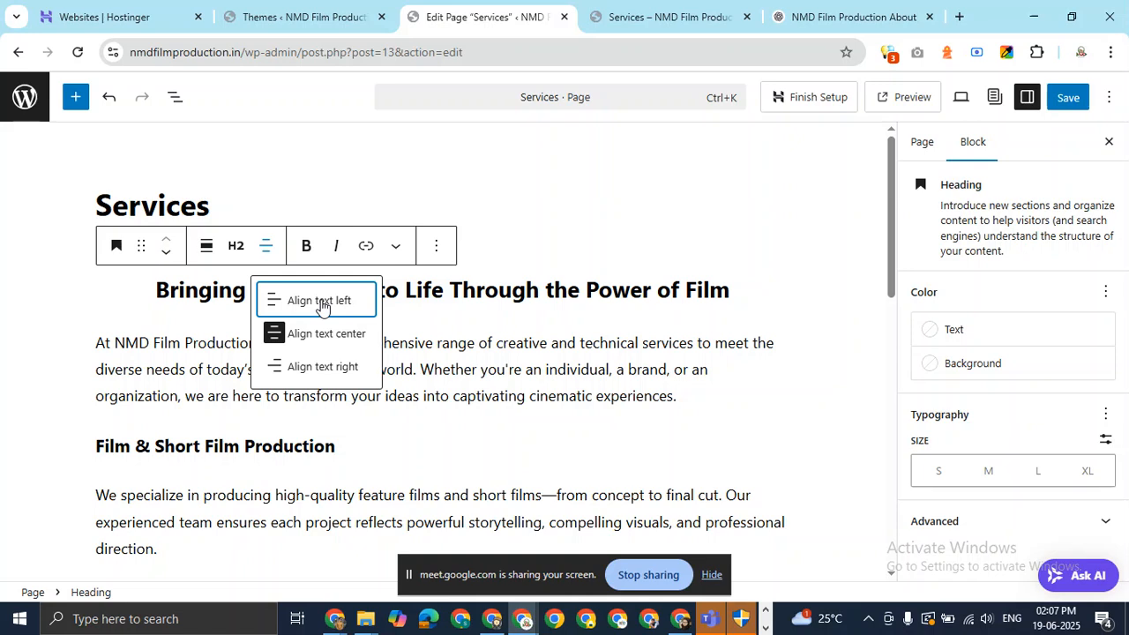
click(319, 300)
click(1067, 98)
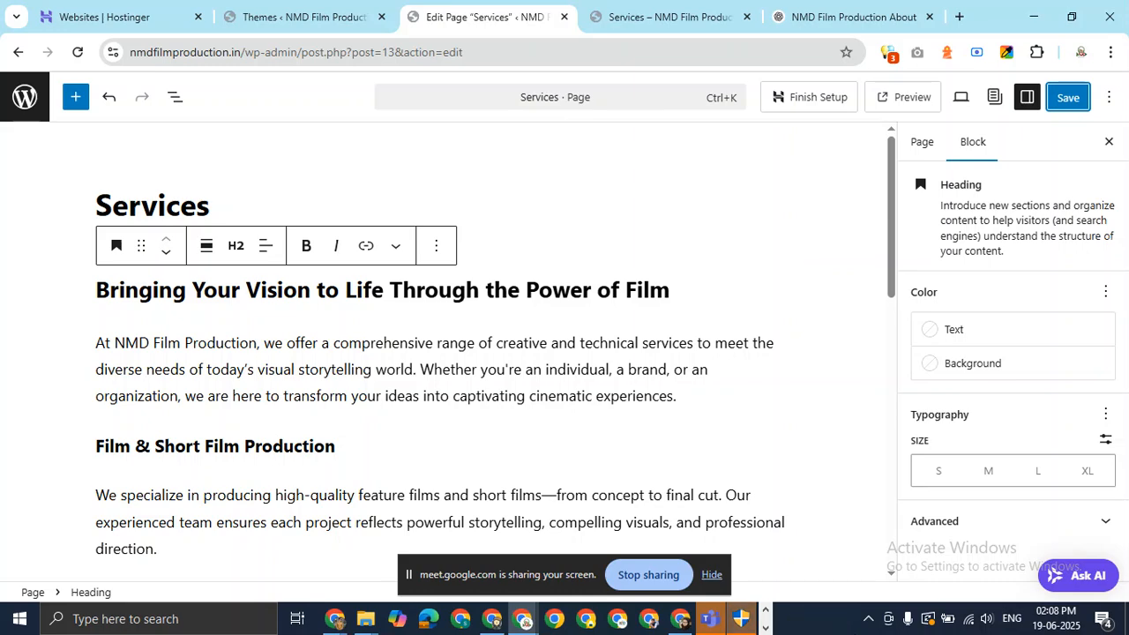
Save the Services page changes, checking the live page and ChatGPT tabs.
click(1069, 97)
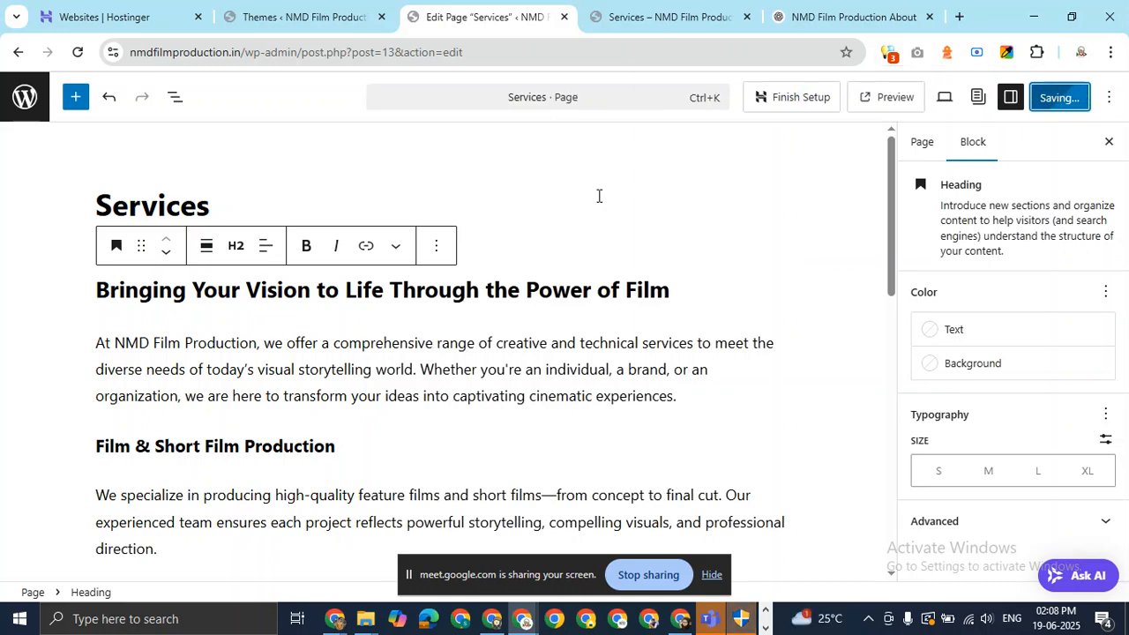
click(674, 10)
click(511, 8)
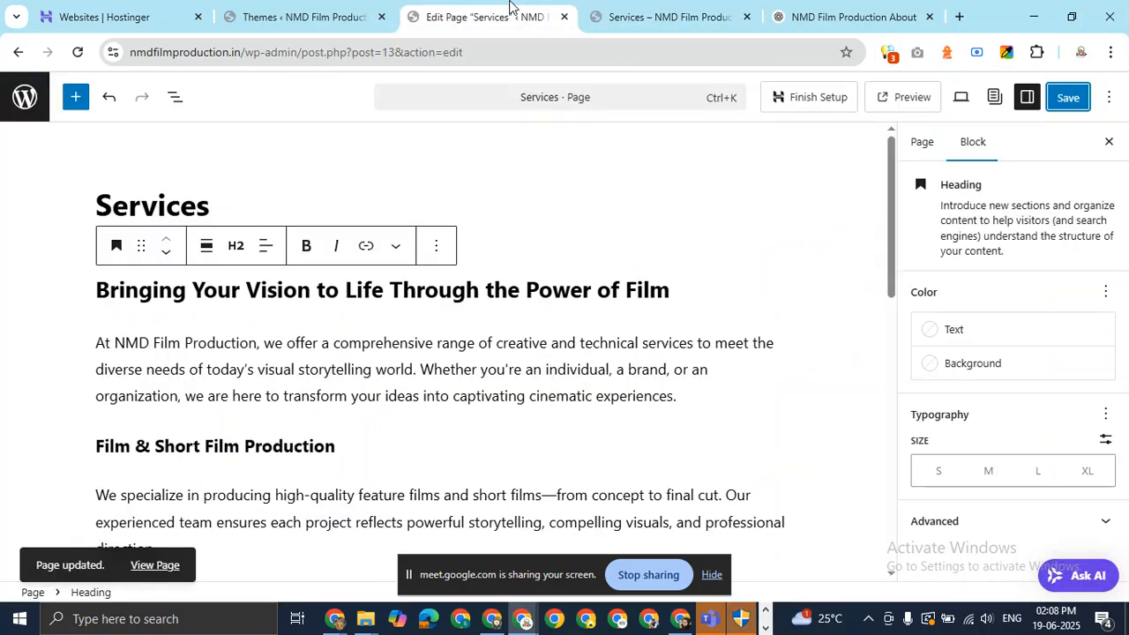
click(687, 11)
click(869, 13)
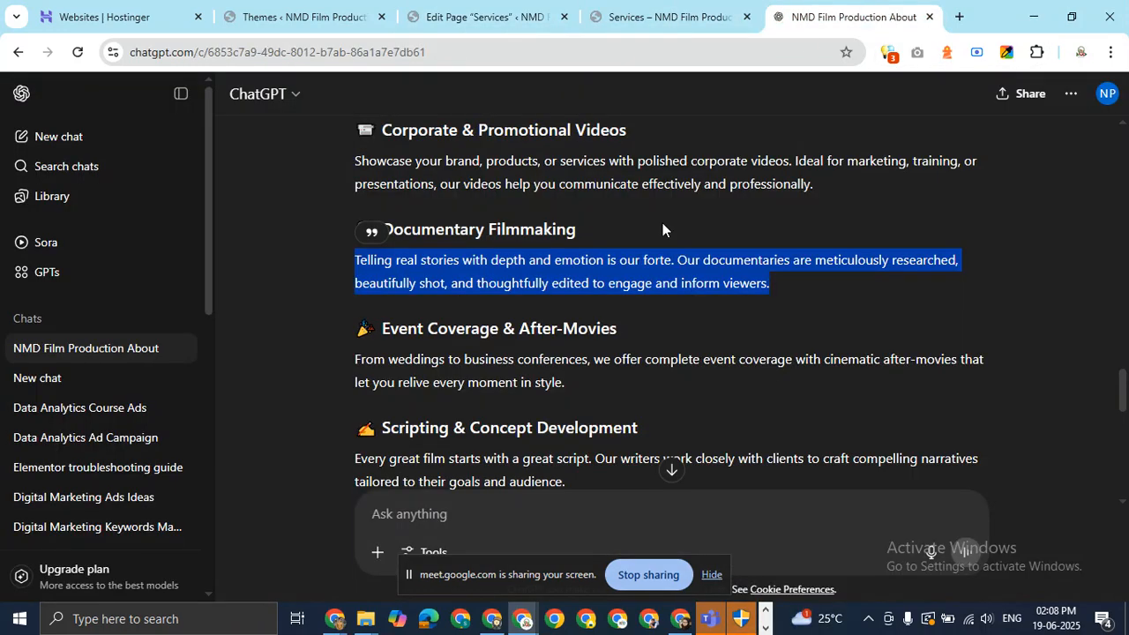
click(642, 15)
click(510, 17)
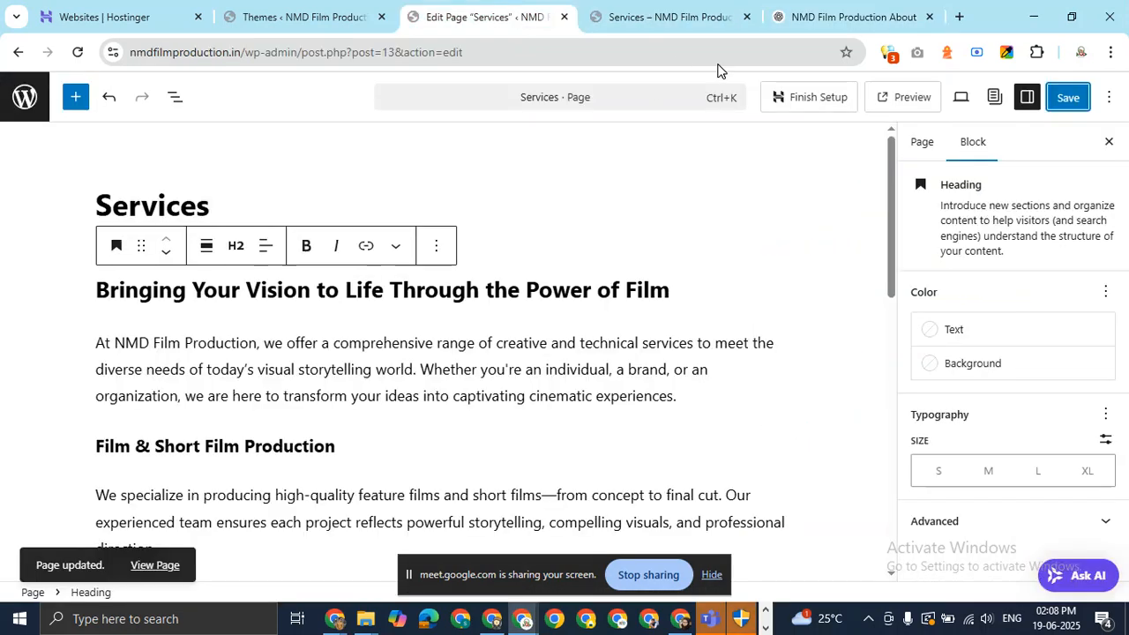
click(813, 11)
click(667, 27)
click(548, 9)
Open the live Services page in a new tab from its 'services' slug permalink.
click(923, 145)
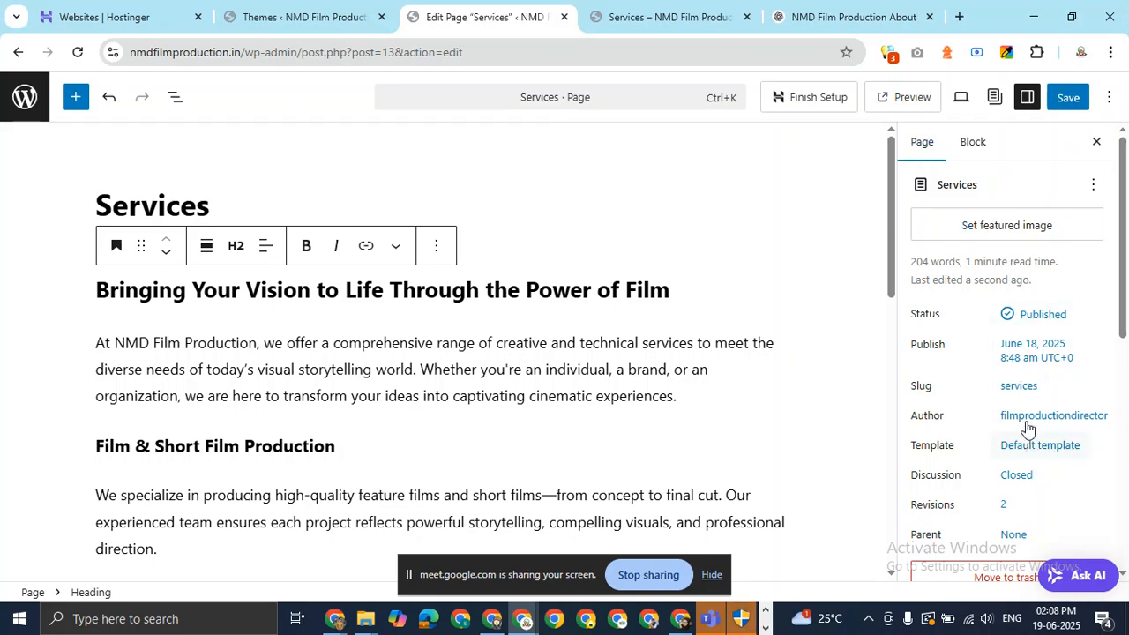
click(1021, 388)
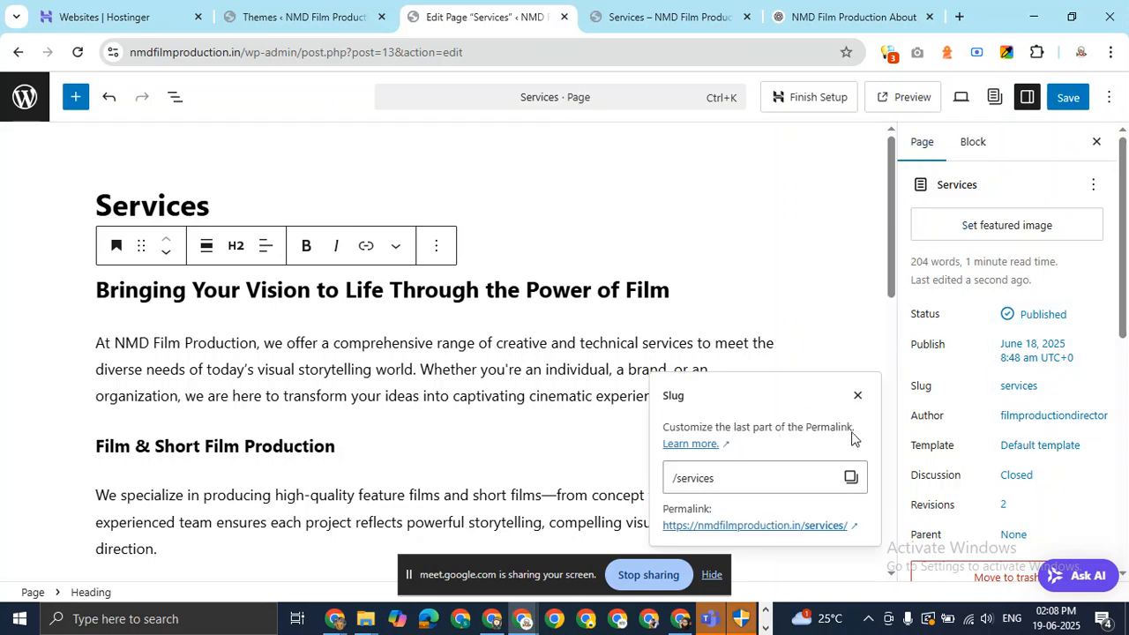
click(737, 526)
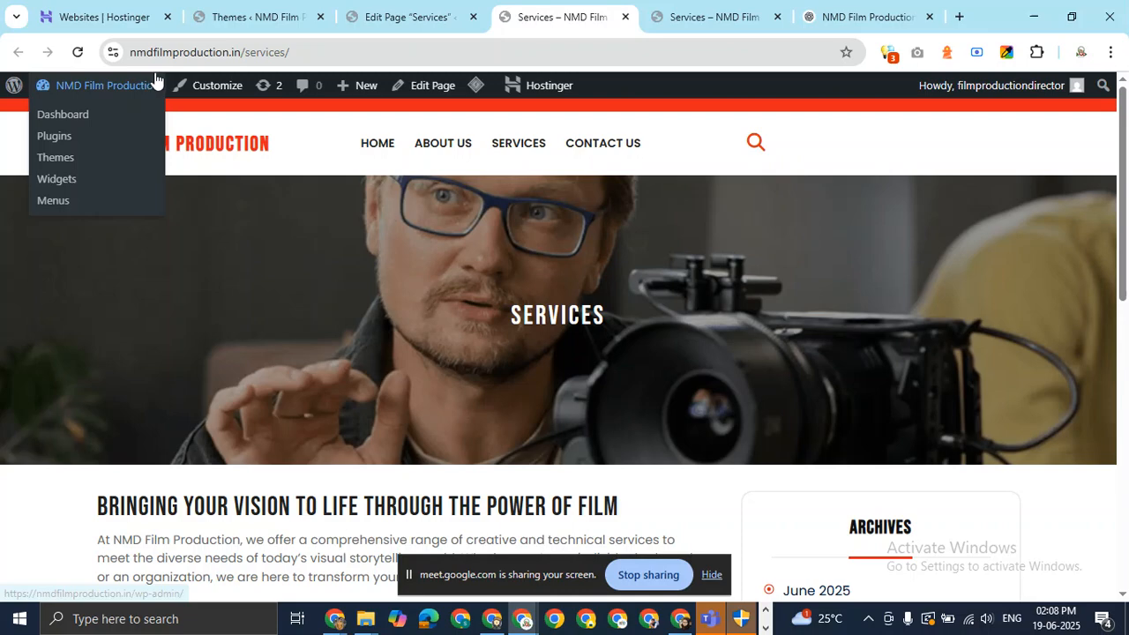
scroll(502, 355, down, 3)
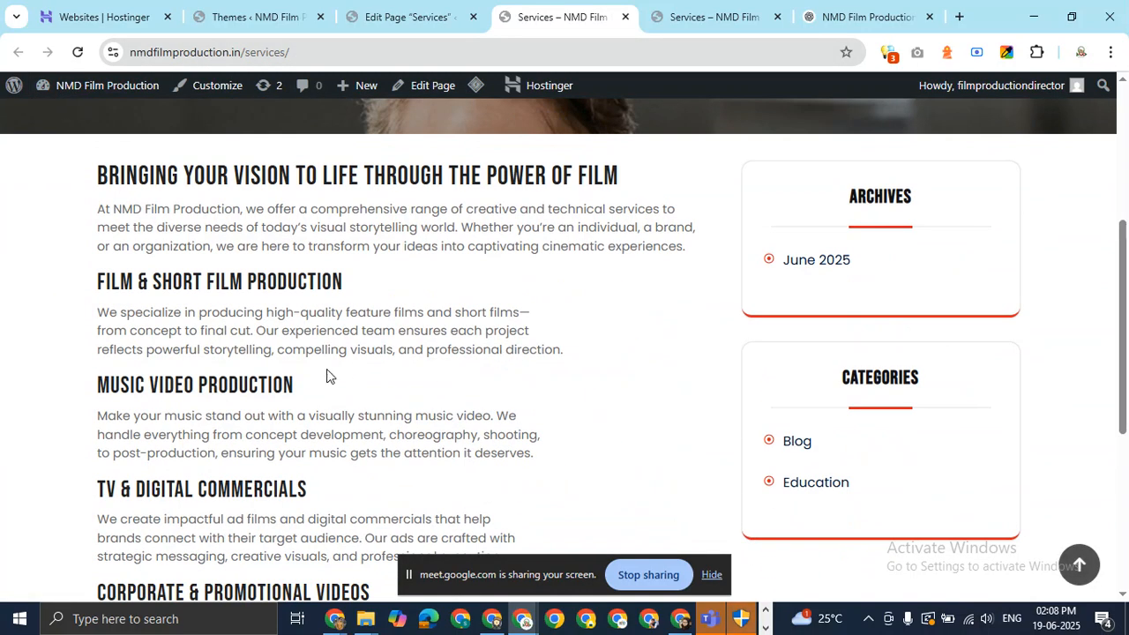
scroll(328, 375, down, 3)
scroll(327, 374, up, 3)
drag(210, 350, 363, 331)
drag(210, 436, 427, 417)
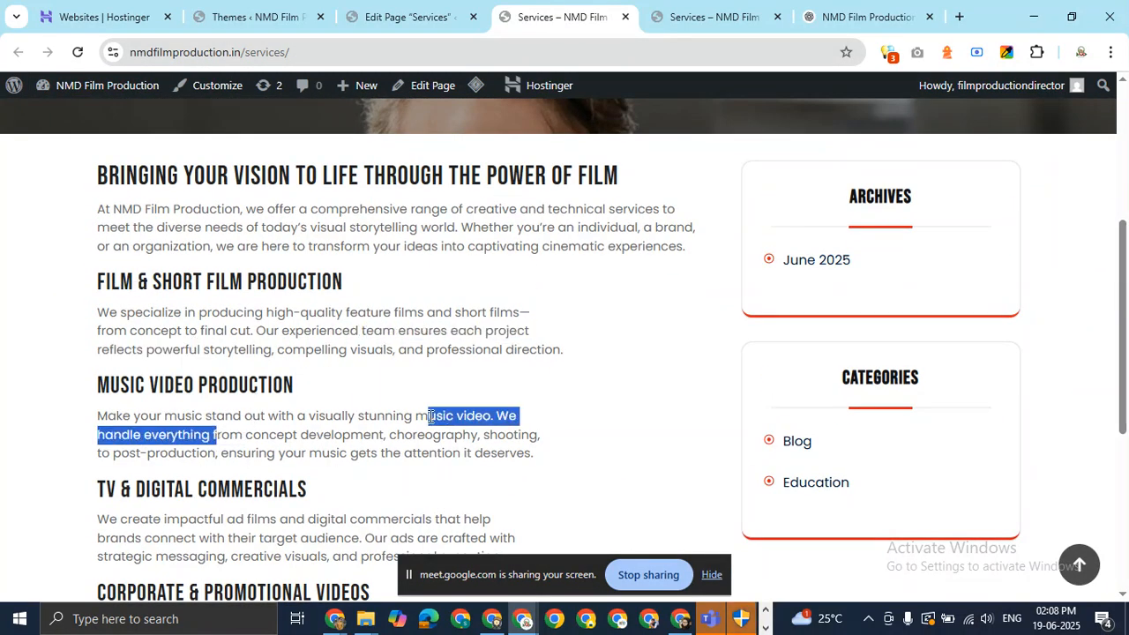
drag(217, 492, 320, 471)
scroll(262, 302, down, 4)
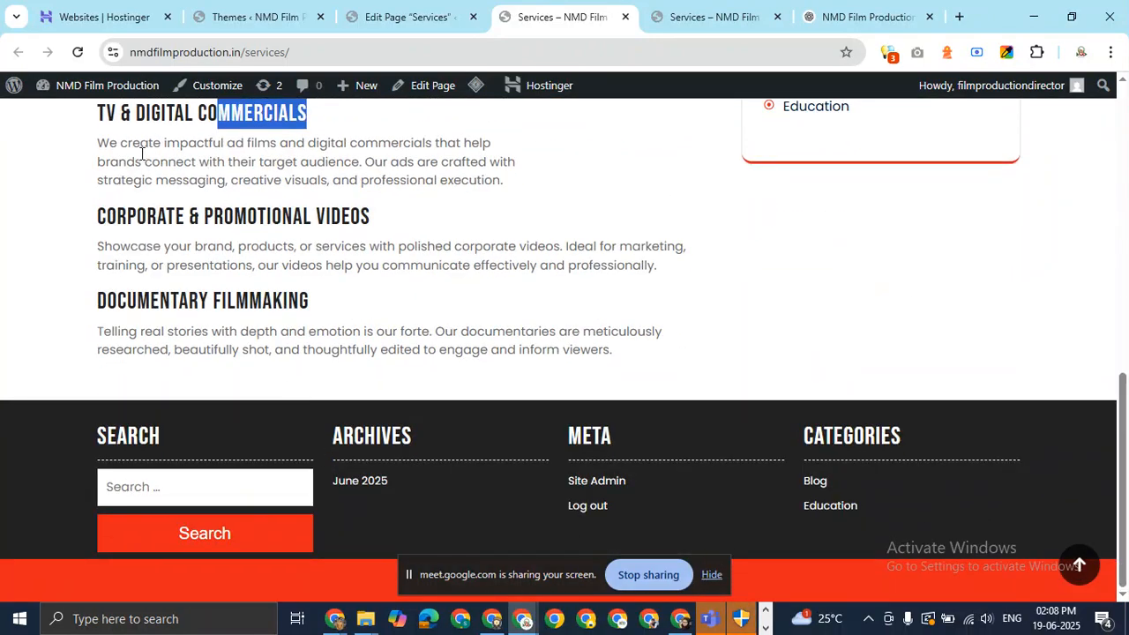
drag(143, 162, 308, 162)
drag(204, 265, 355, 264)
drag(446, 262, 464, 265)
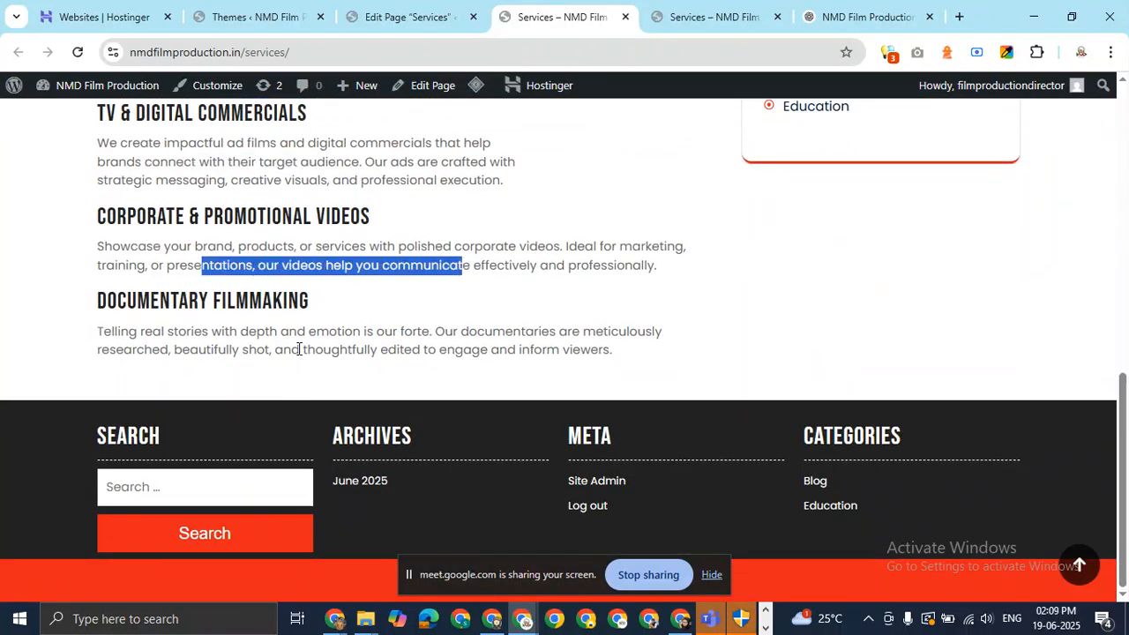
drag(298, 333, 97, 332)
click(643, 399)
scroll(647, 398, up, 2)
scroll(646, 399, up, 5)
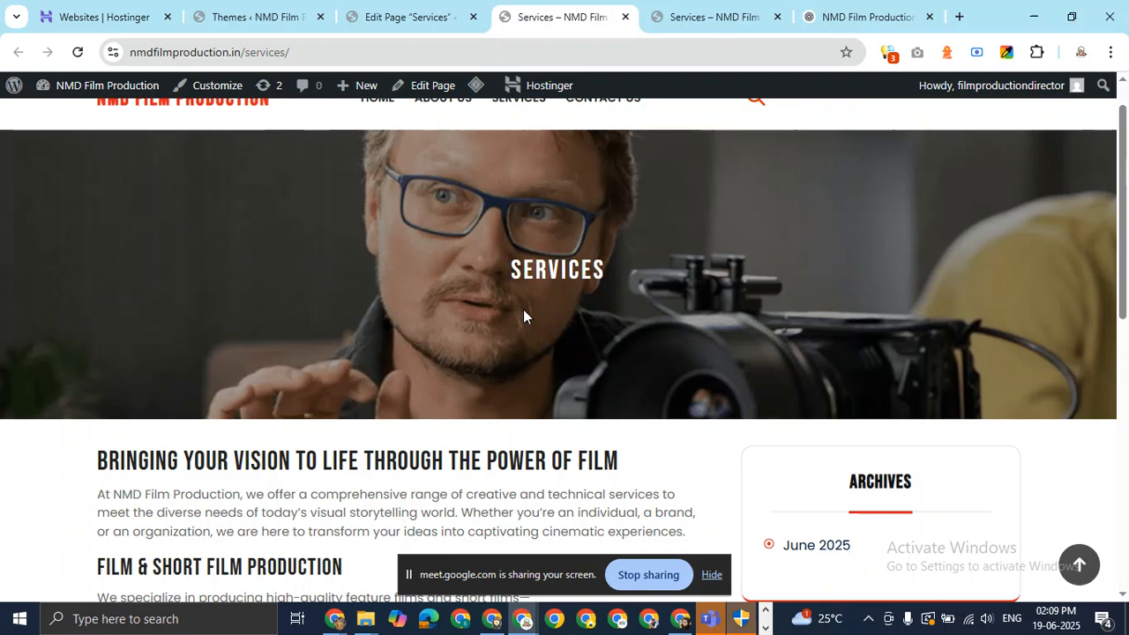
scroll(523, 254, up, 1)
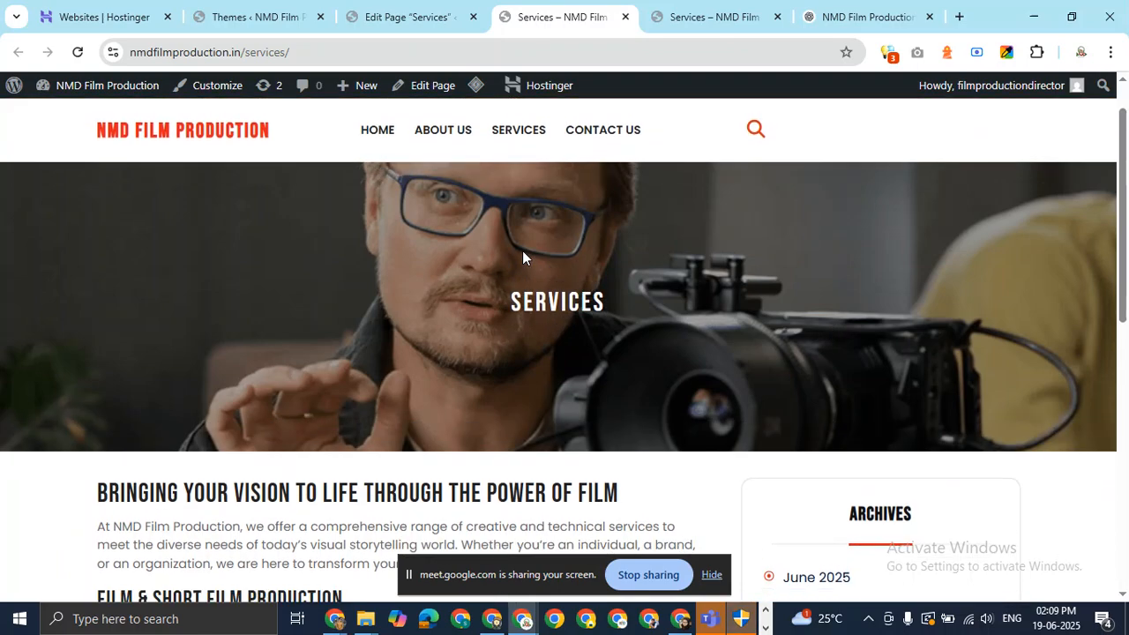
scroll(522, 254, down, 4)
scroll(523, 256, up, 4)
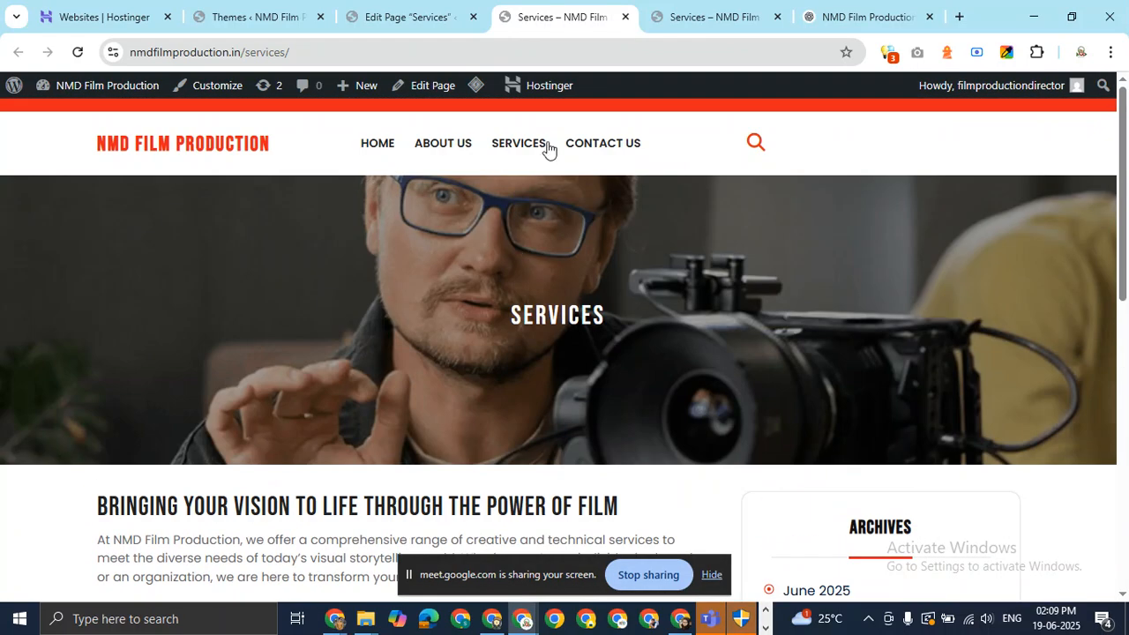
Copy the Contact Us page URL, then start a new ChatGPT prompt with 'write'.
click(603, 147)
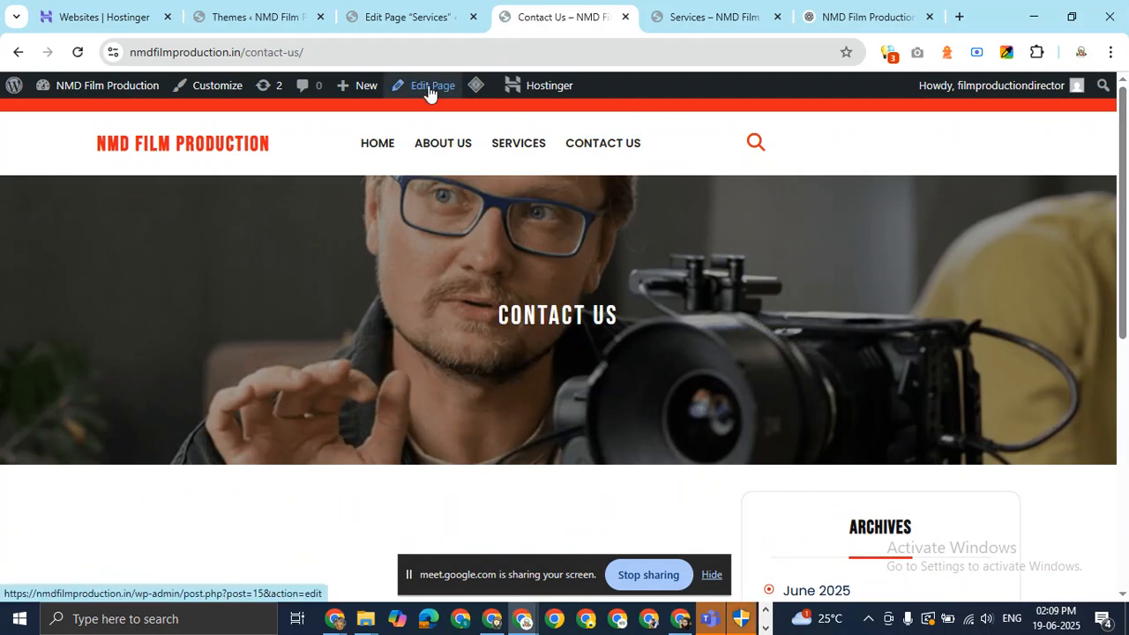
click(421, 45)
key(ctrl+c)
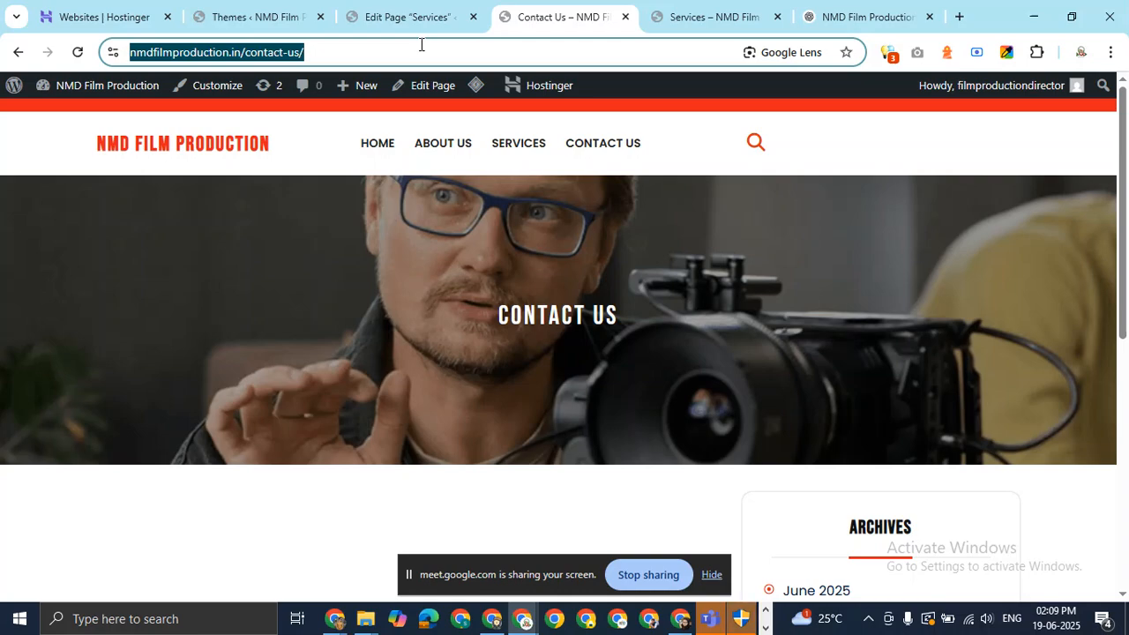
click(836, 12)
scroll(499, 459, down, 4)
scroll(498, 459, down, 5)
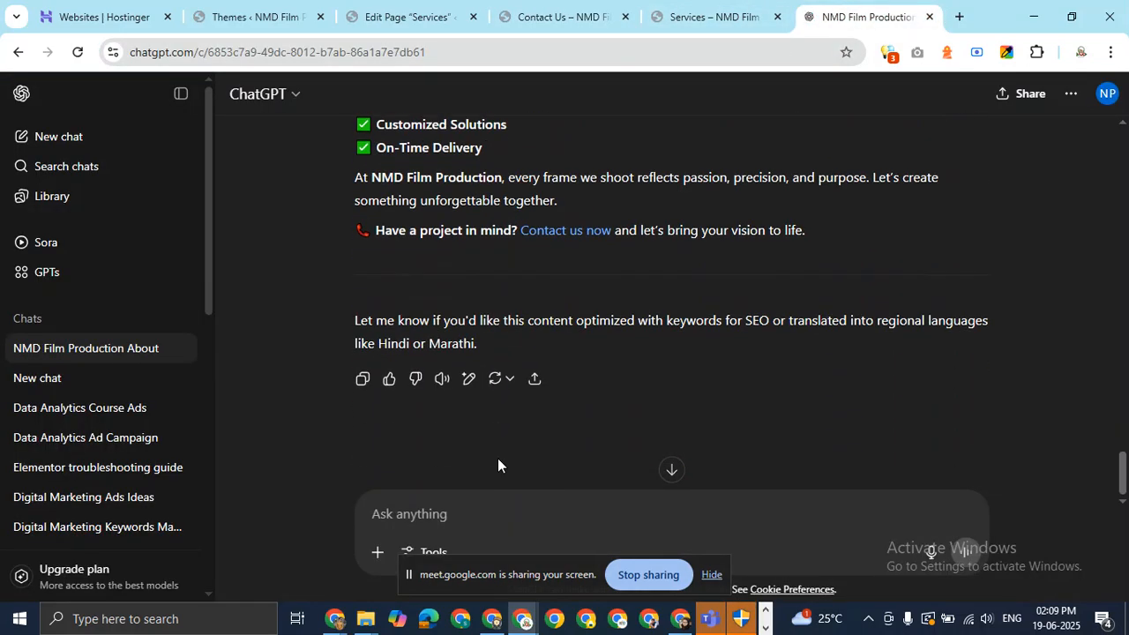
click(497, 521)
text(write)
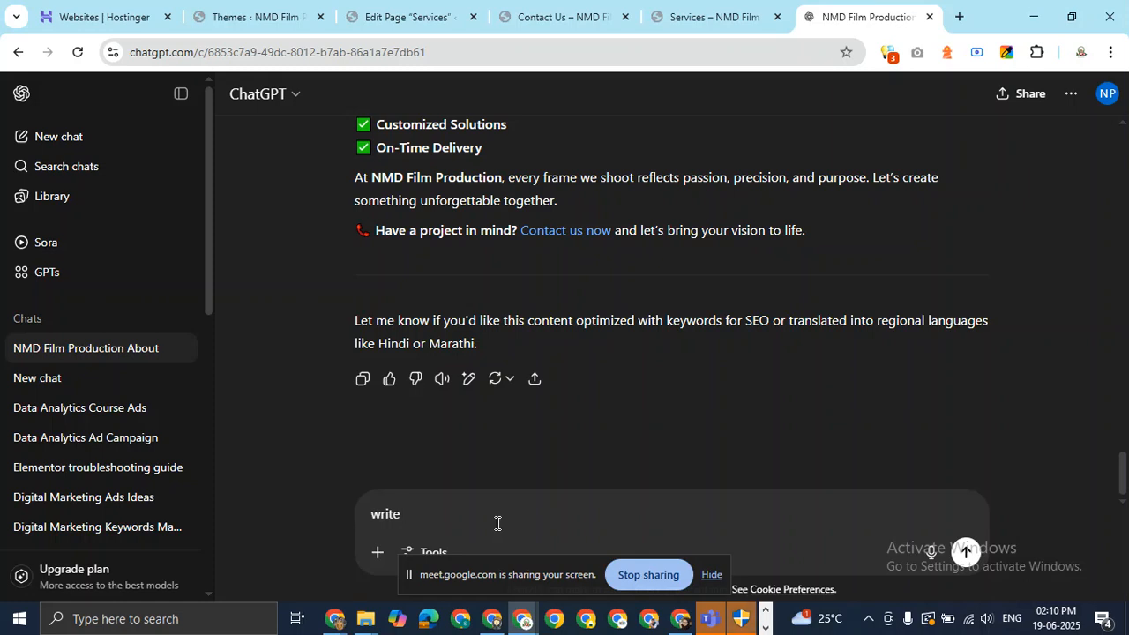
Send ChatGPT 'write content for this url' with the pasted Contact Us URL.
text(tent)
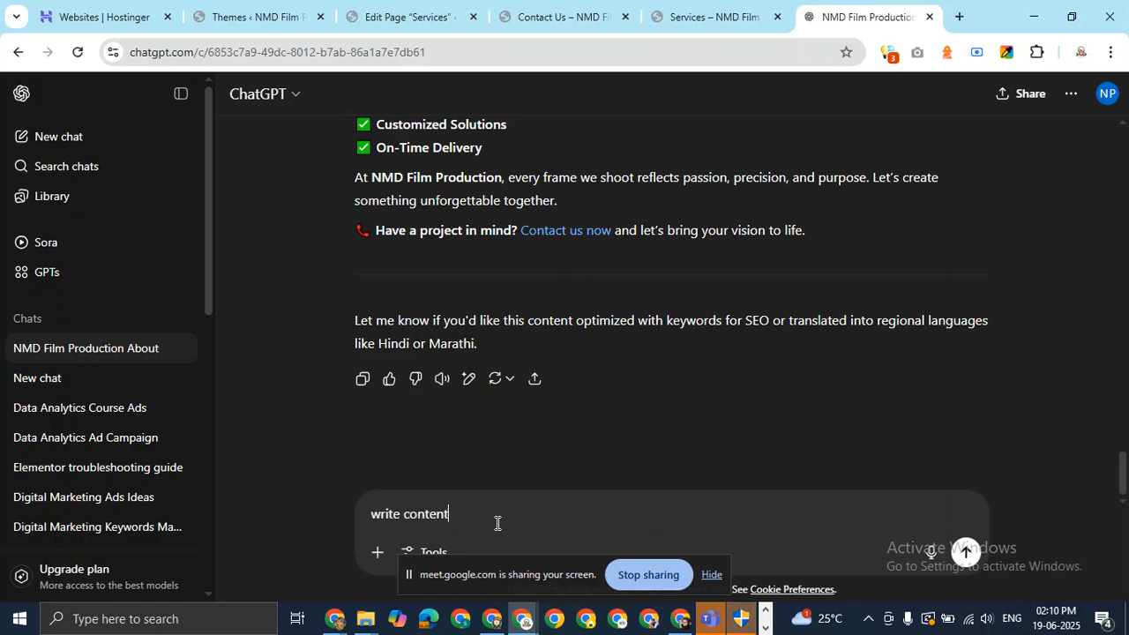
text( for this url)
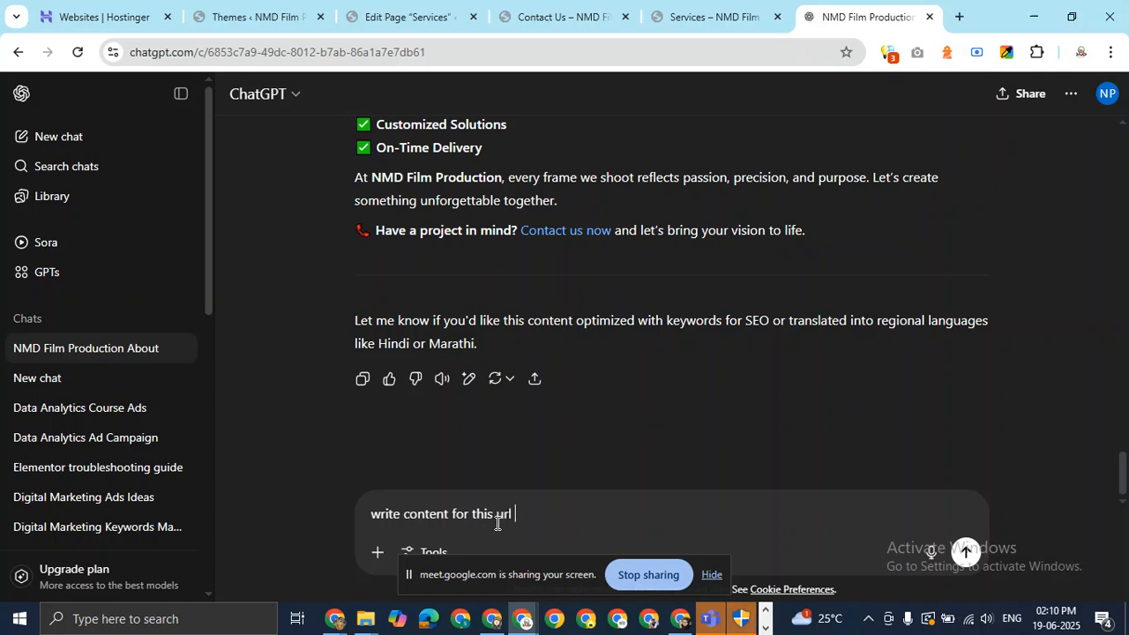
key(ctrl+v)
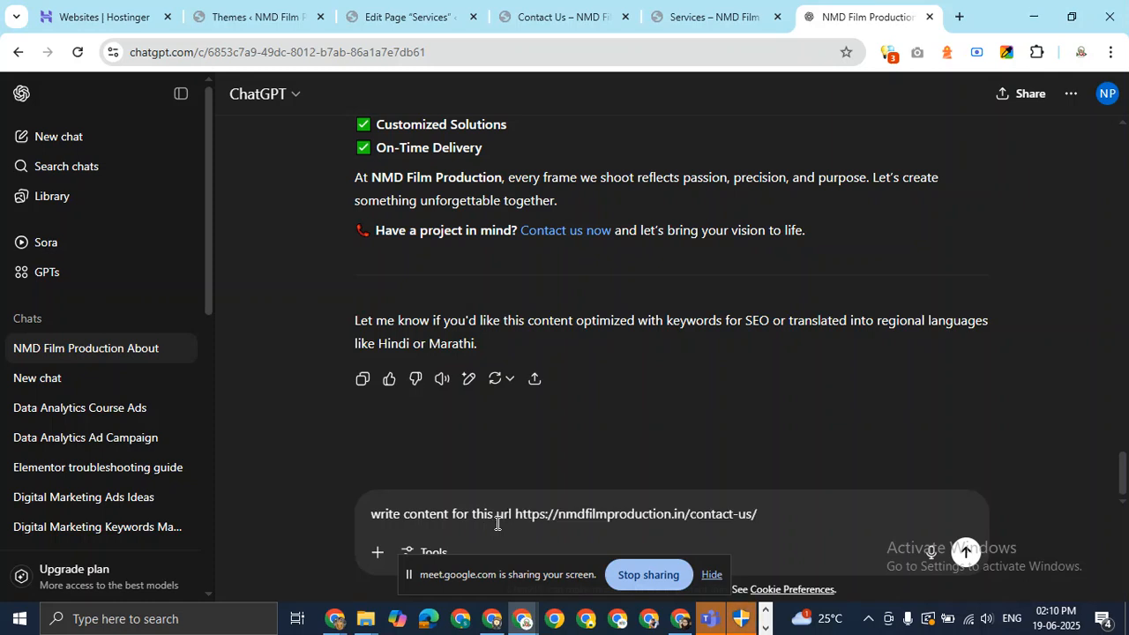
key(Return)
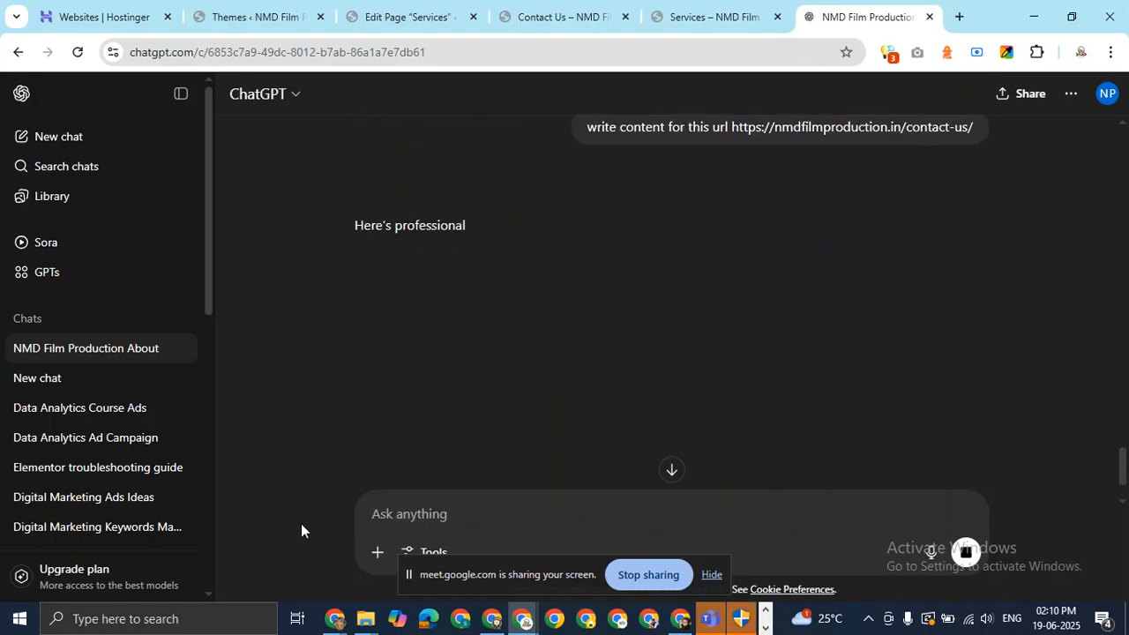
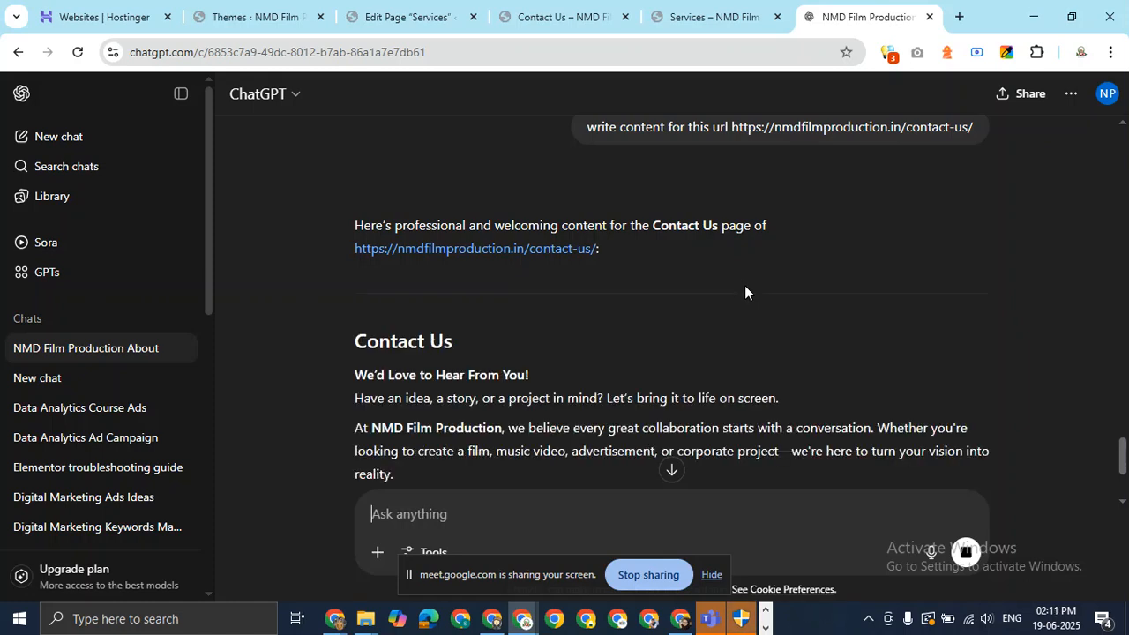
Copy the 'We'd Love to Hear From You!' greeting and intro paragraphs from ChatGPT's reply.
scroll(745, 285, down, 3)
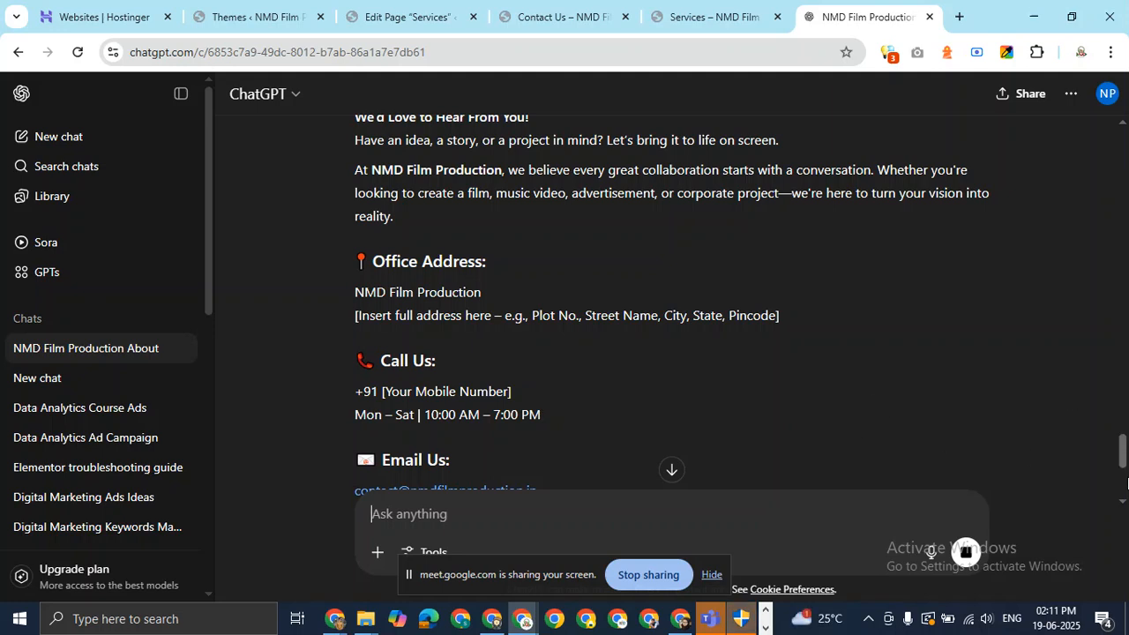
scroll(1126, 484, up, 2)
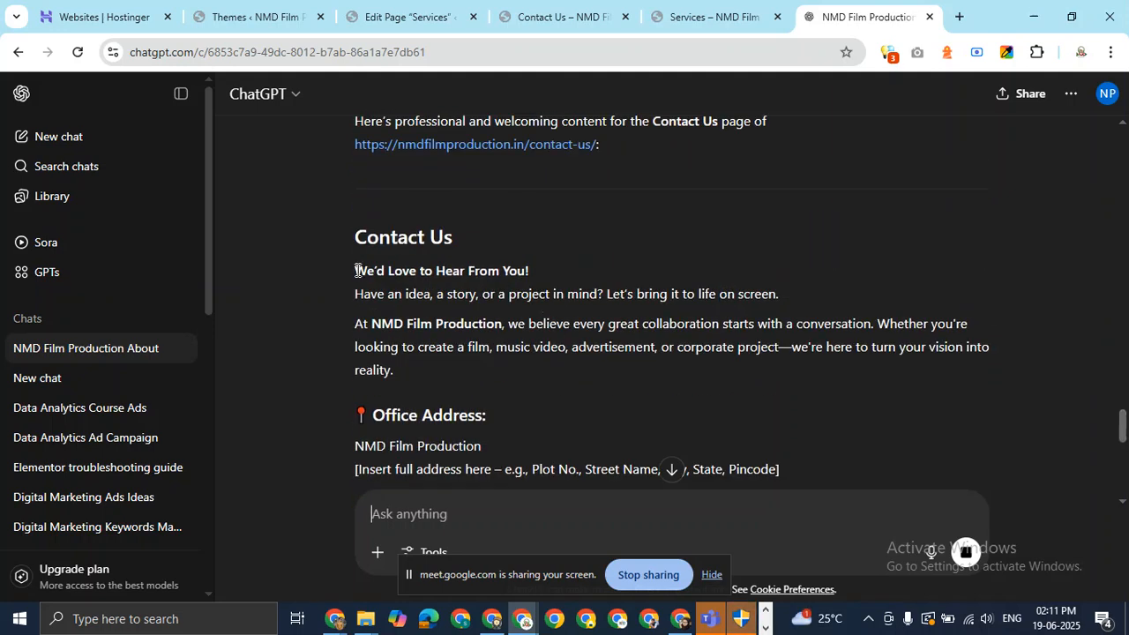
drag(358, 270, 430, 371)
right_click(461, 350)
click(466, 361)
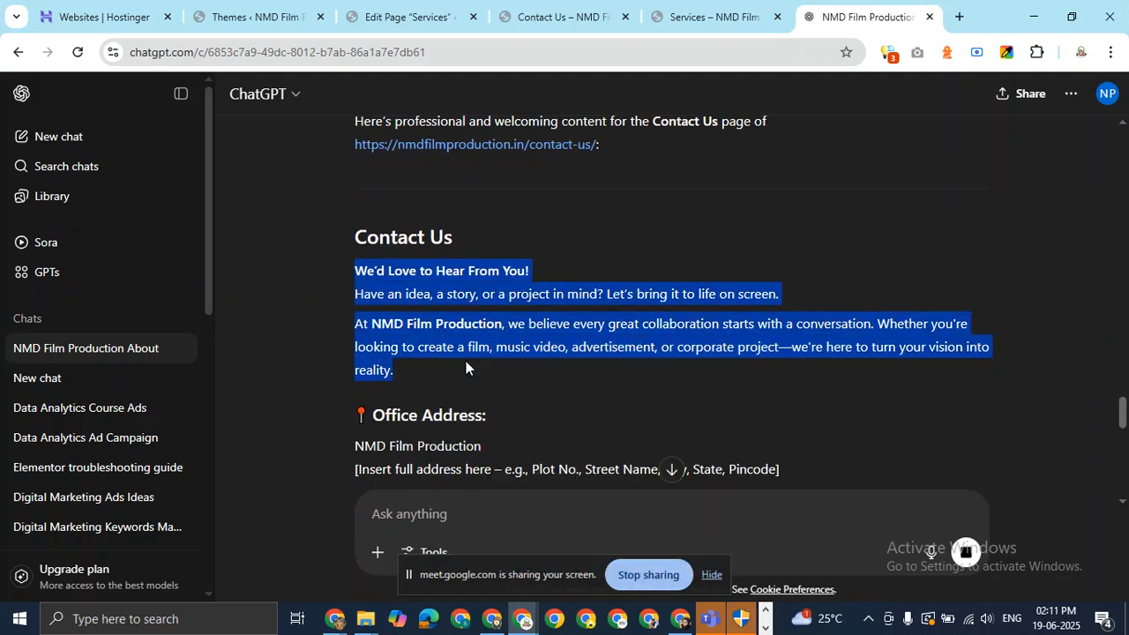
click(722, 20)
scroll(521, 326, up, 4)
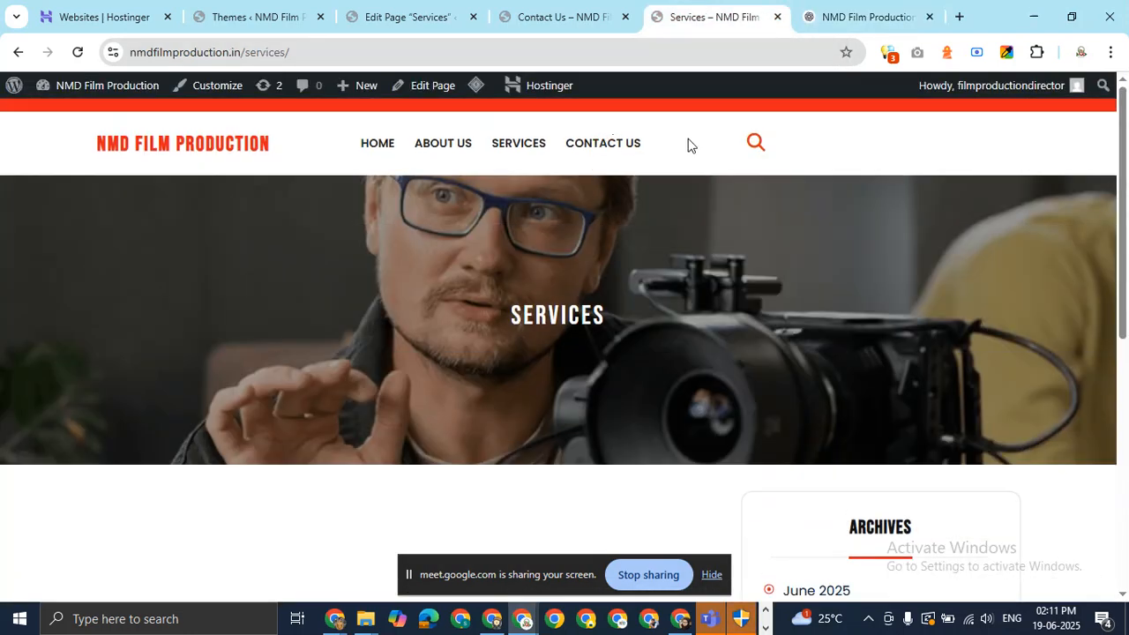
Edit the Contact Us page, add a 50/50 Columns block, and paste the contact text into column one.
click(613, 144)
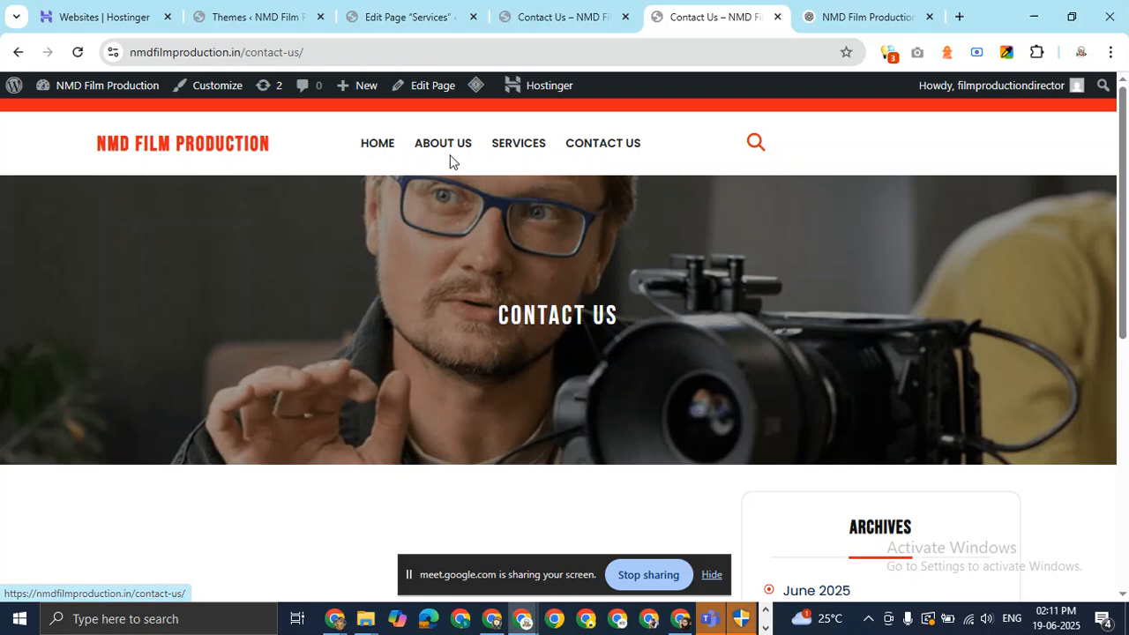
click(435, 85)
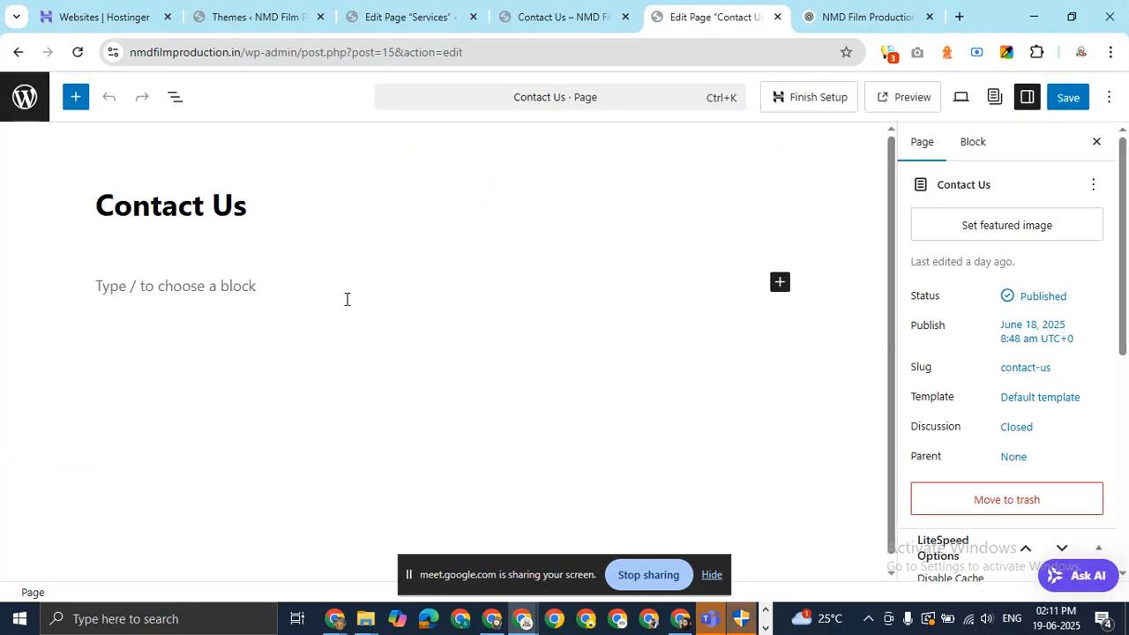
click(780, 284)
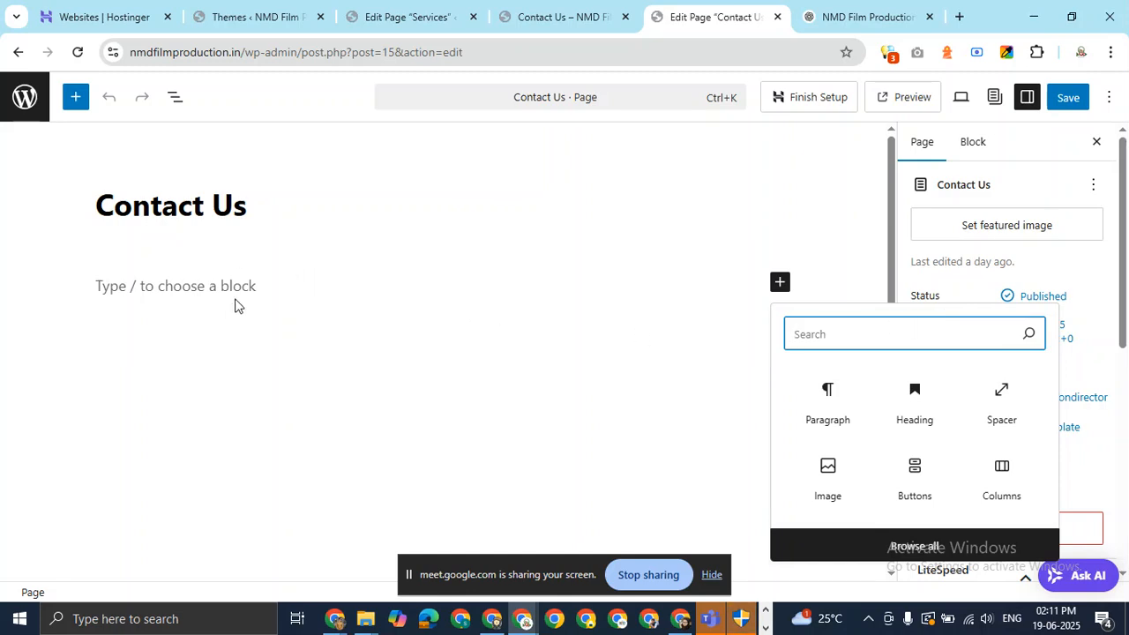
click(992, 467)
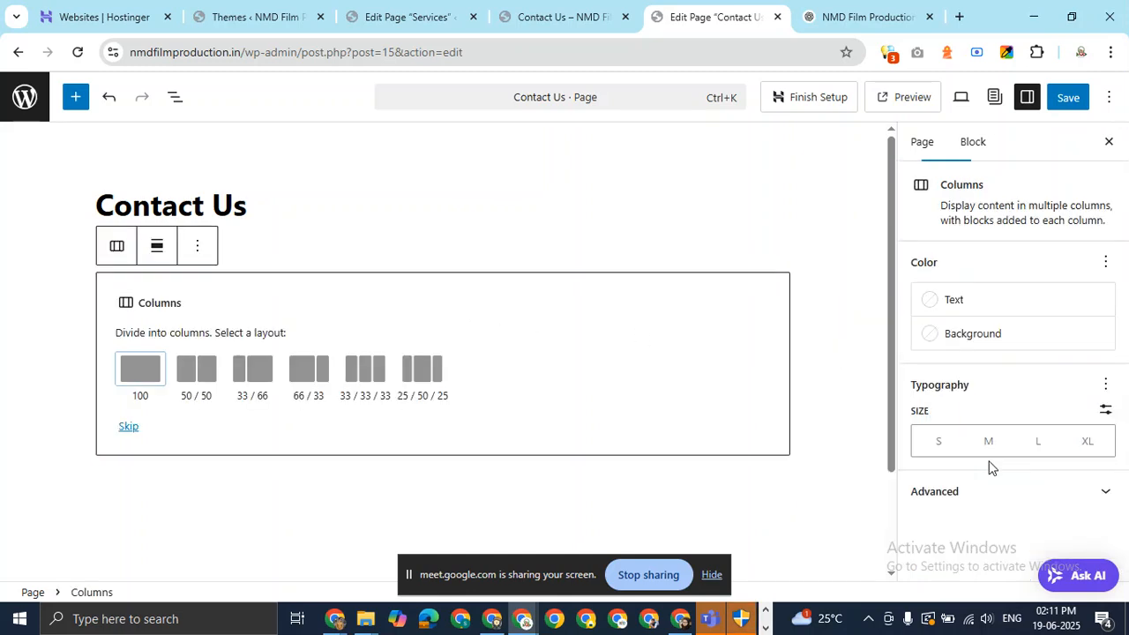
click(201, 379)
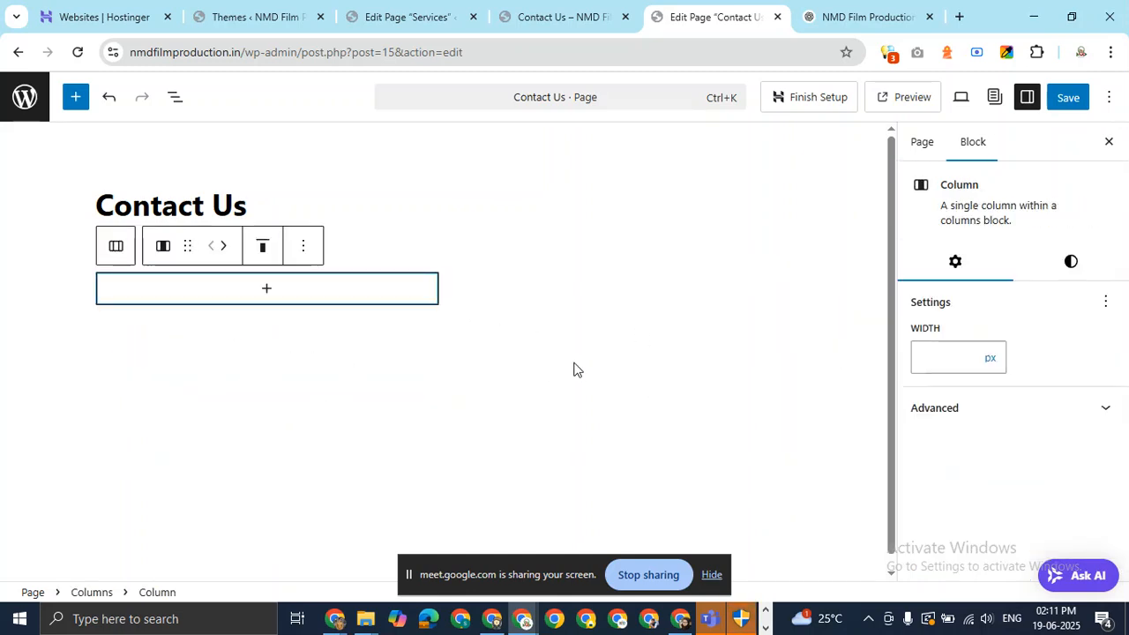
click(268, 293)
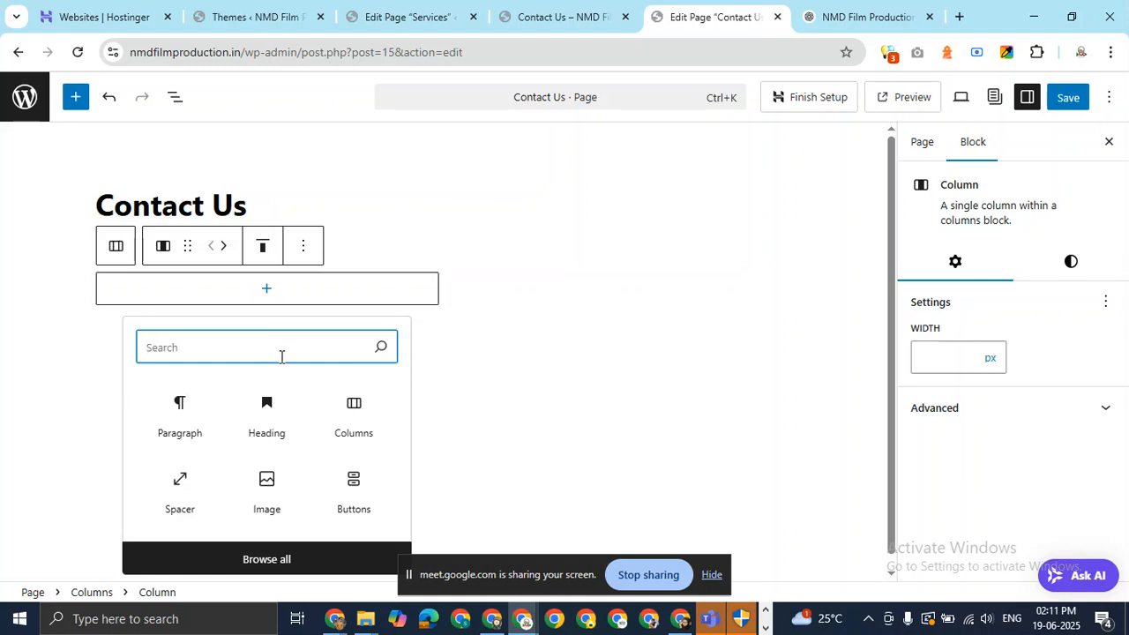
click(219, 417)
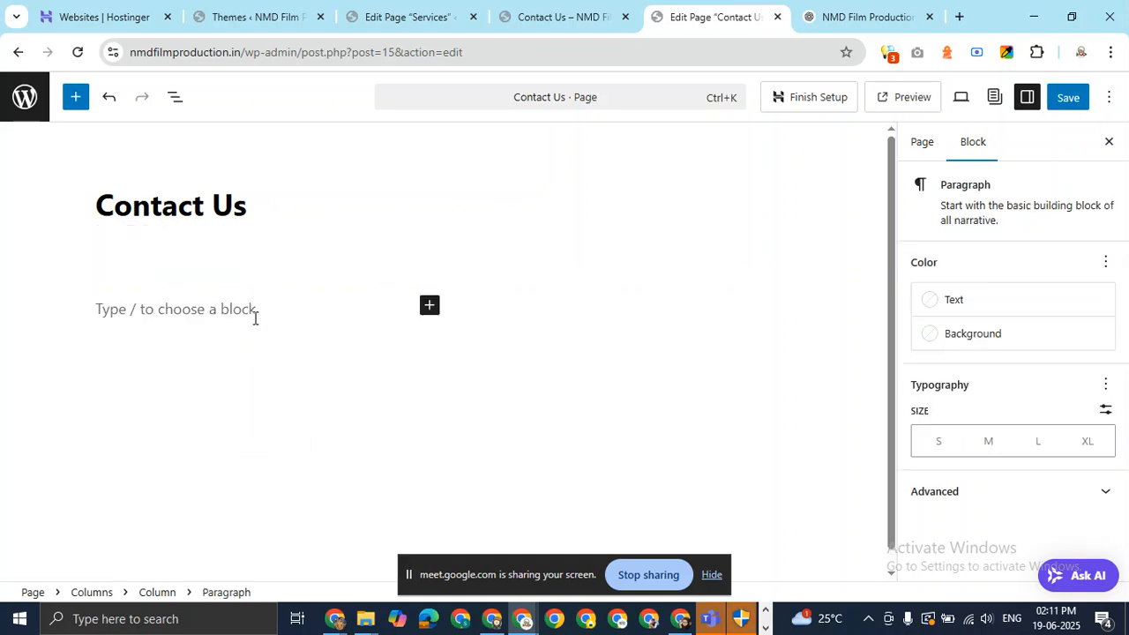
key(ctrl+v)
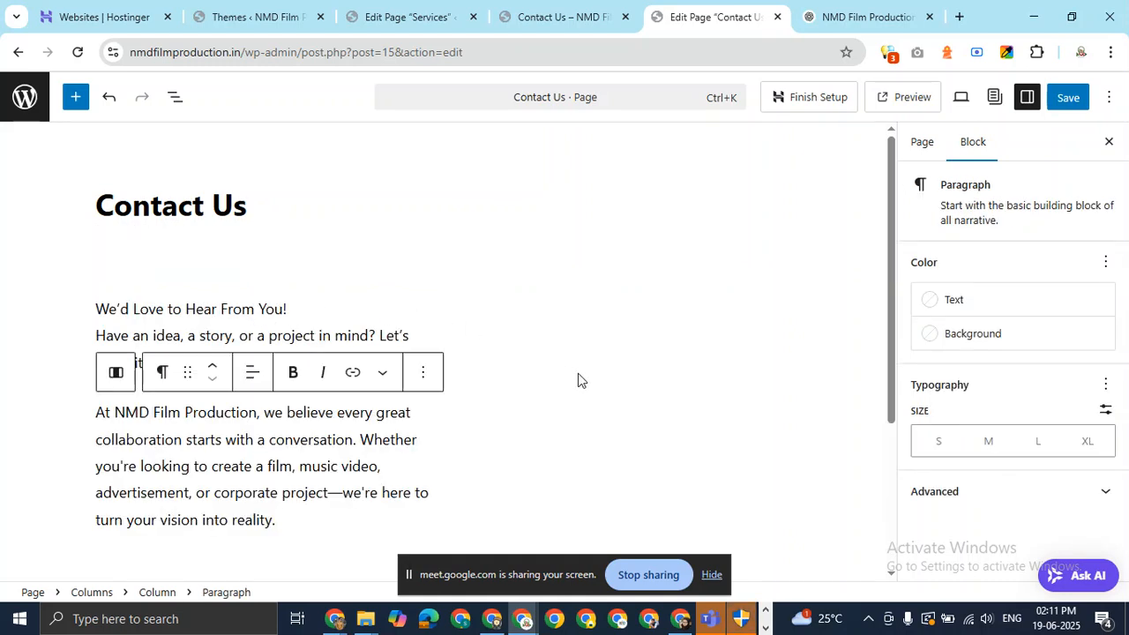
Click through the columns until the whole two-column block is selected.
click(697, 344)
scroll(230, 384, down, 3)
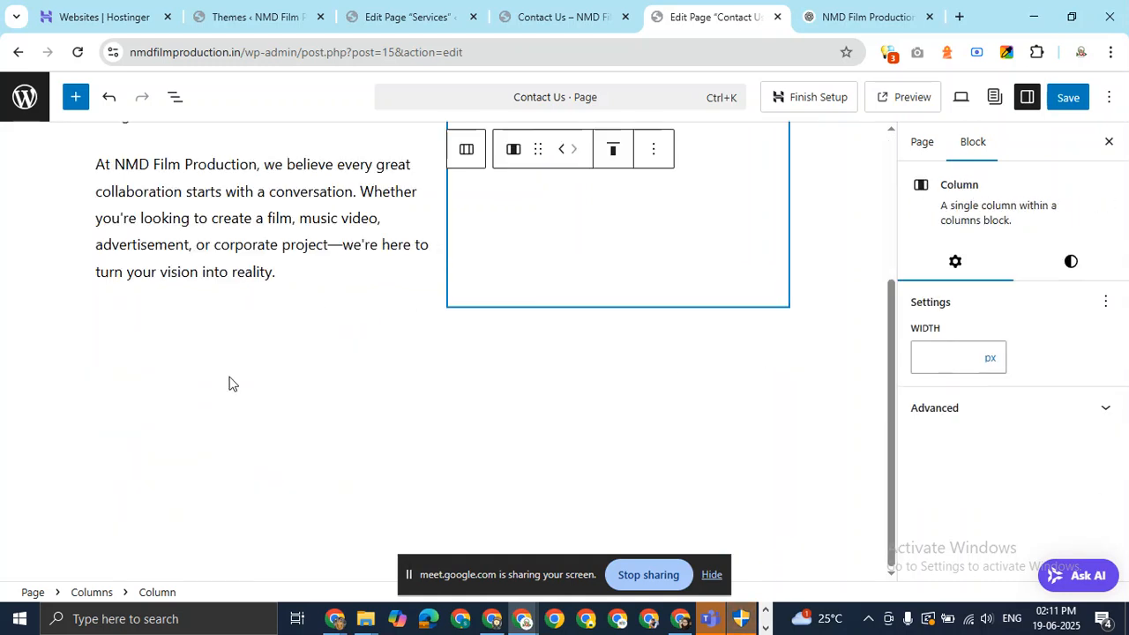
click(834, 306)
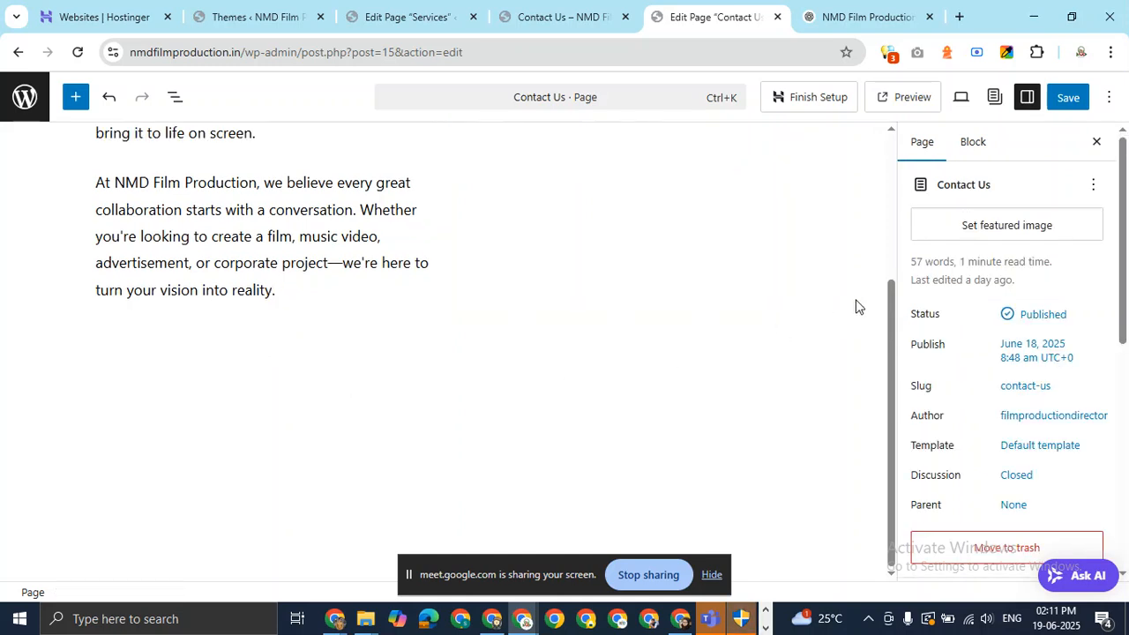
click(693, 273)
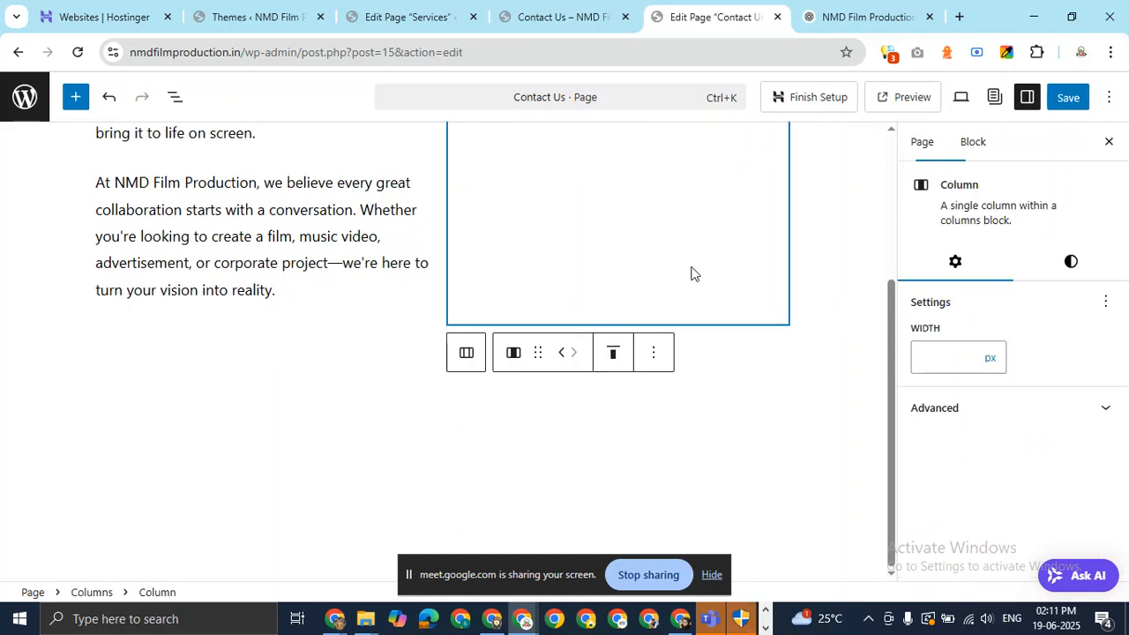
click(803, 330)
click(407, 320)
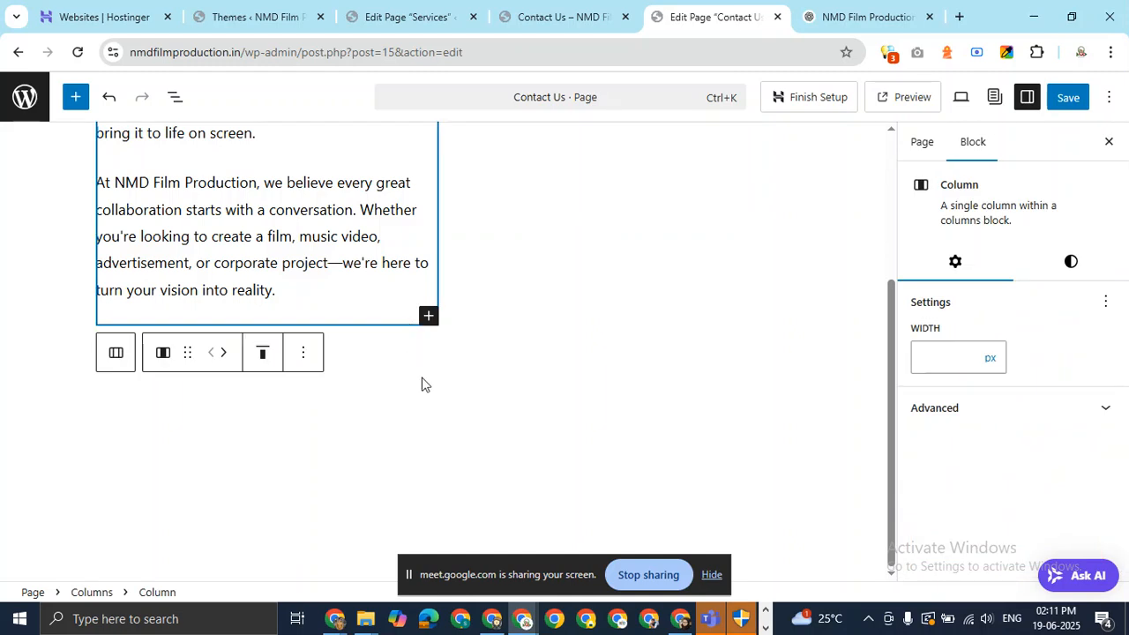
click(712, 320)
click(763, 342)
scroll(720, 333, up, 3)
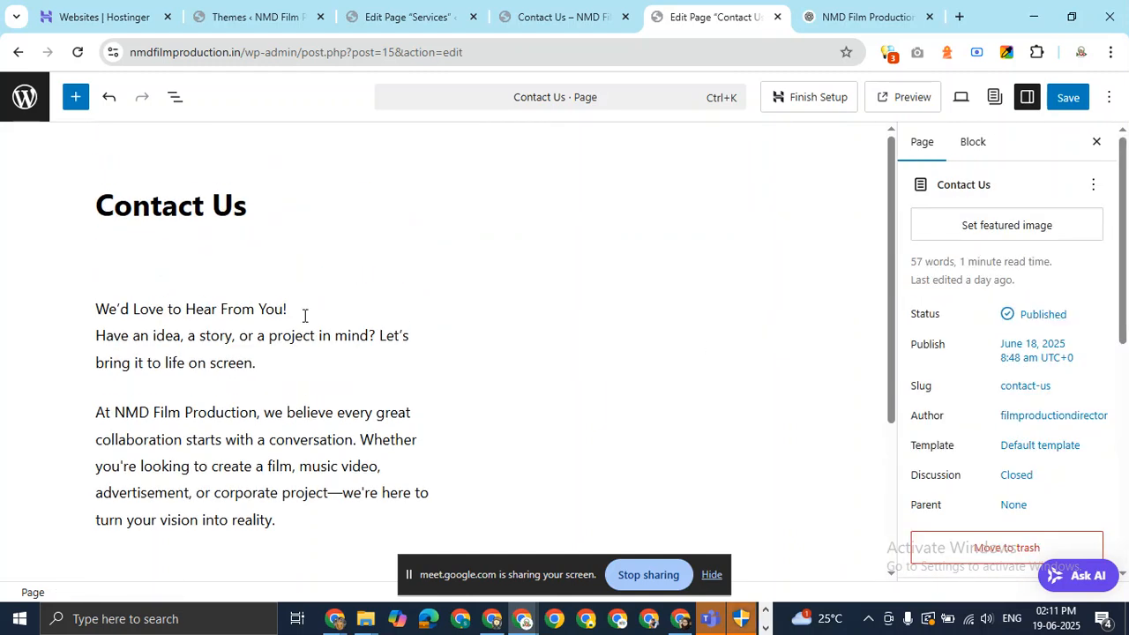
click(304, 316)
click(114, 270)
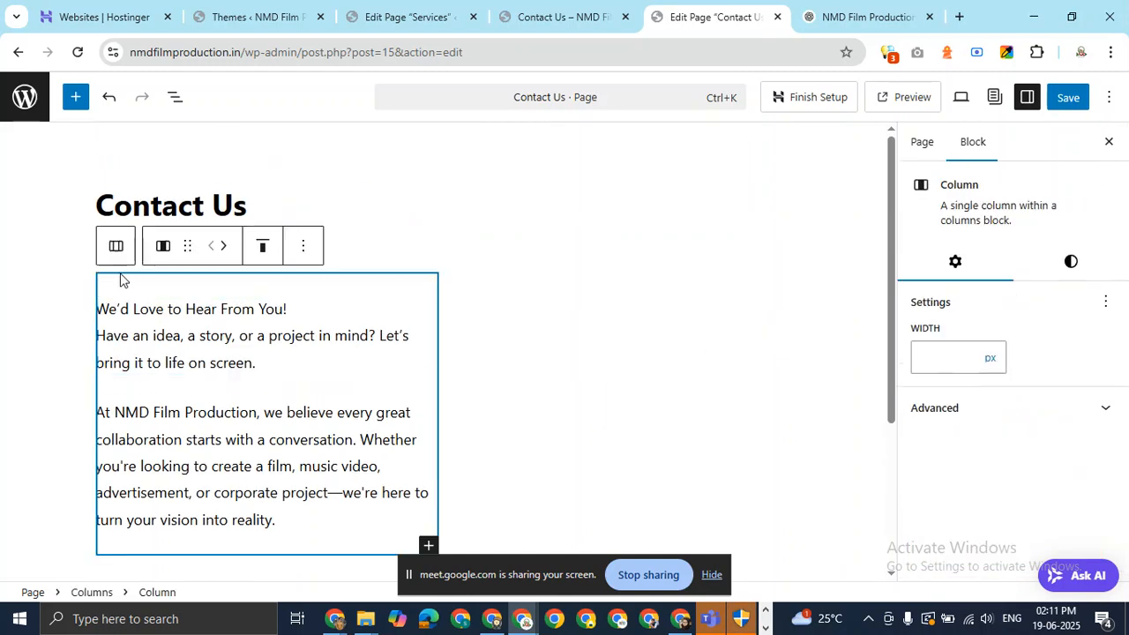
click(116, 246)
Add an empty block after the two-column layout.
scroll(453, 326, down, 3)
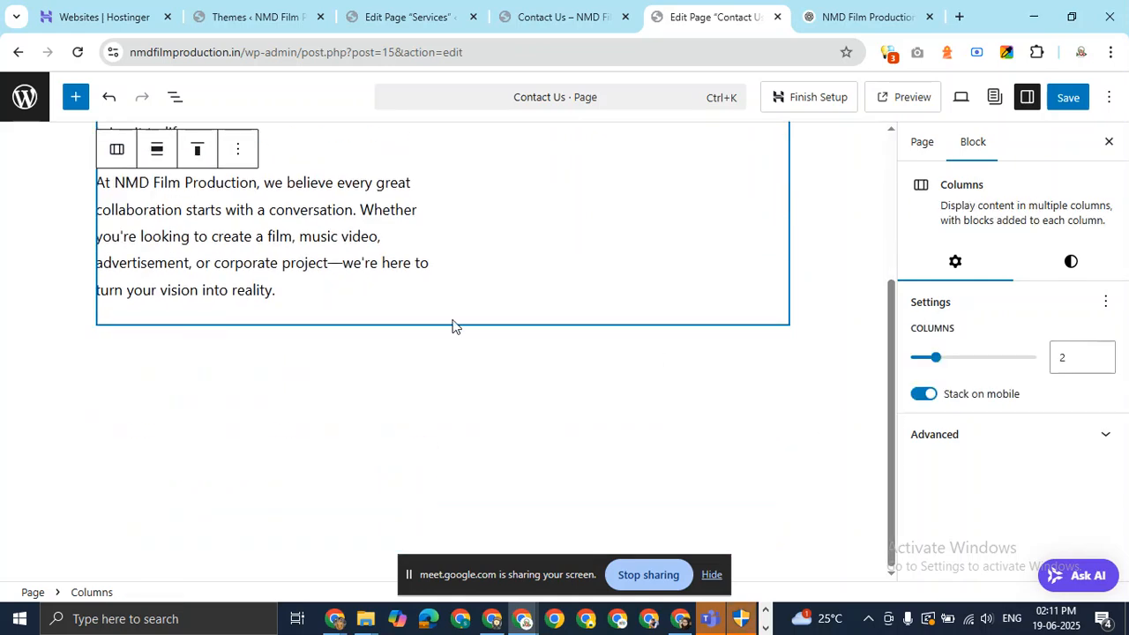
scroll(519, 327, up, 3)
click(239, 246)
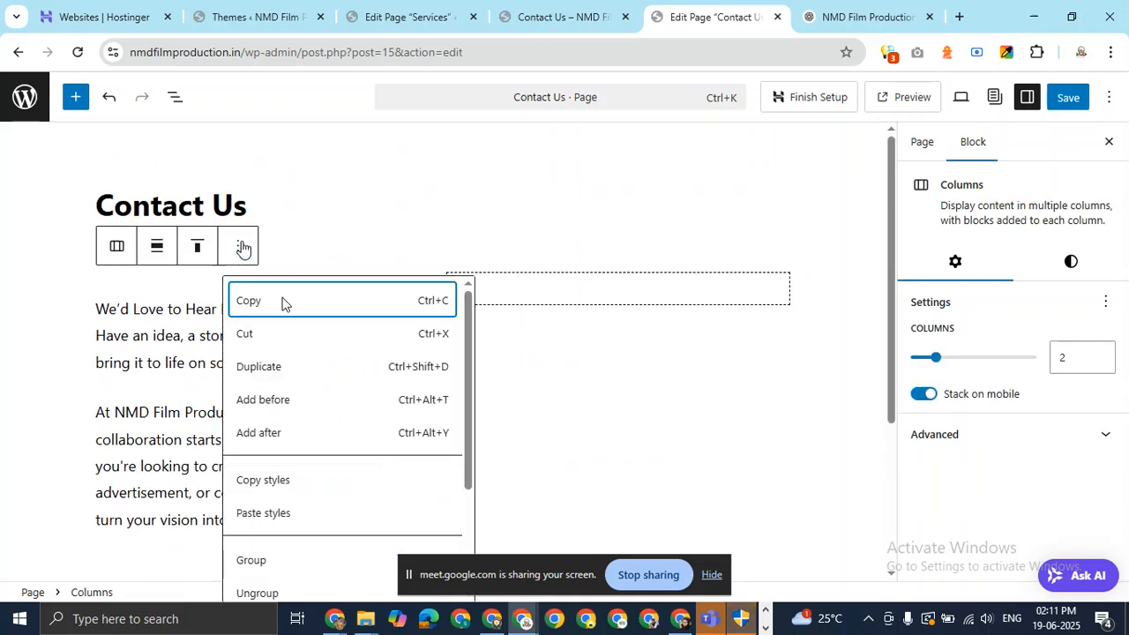
click(287, 434)
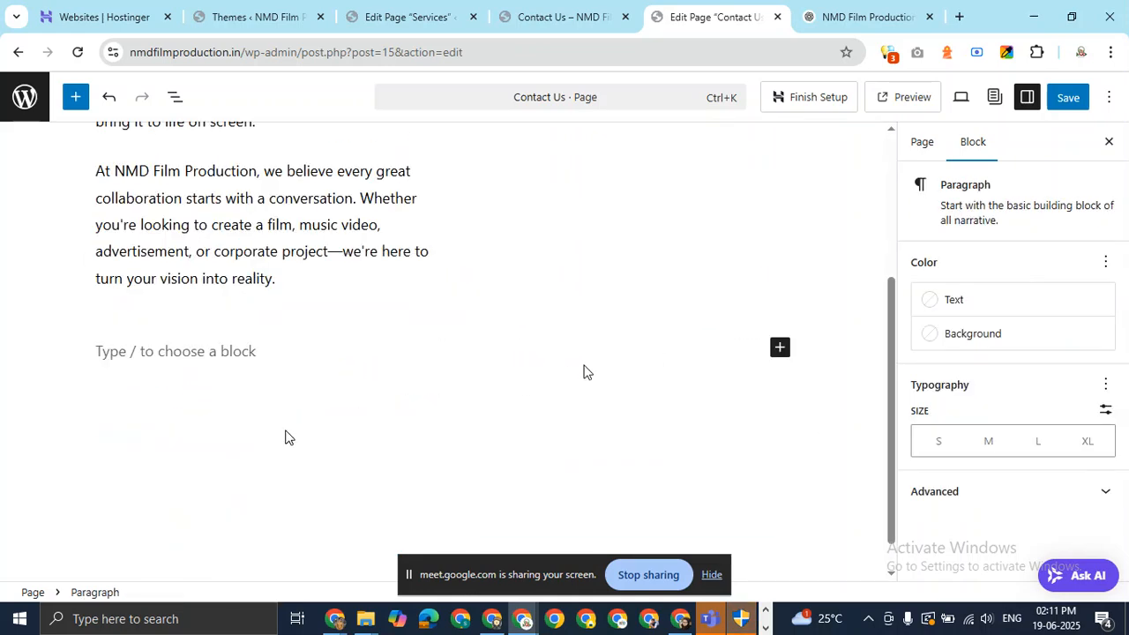
scroll(232, 270, up, 3)
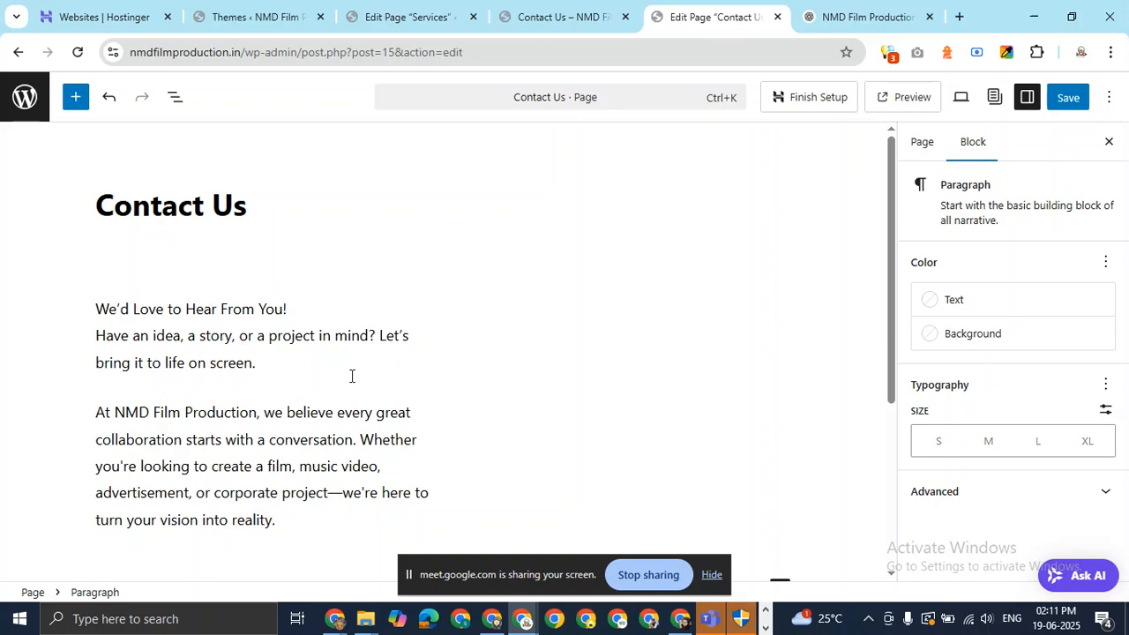
scroll(249, 358, down, 3)
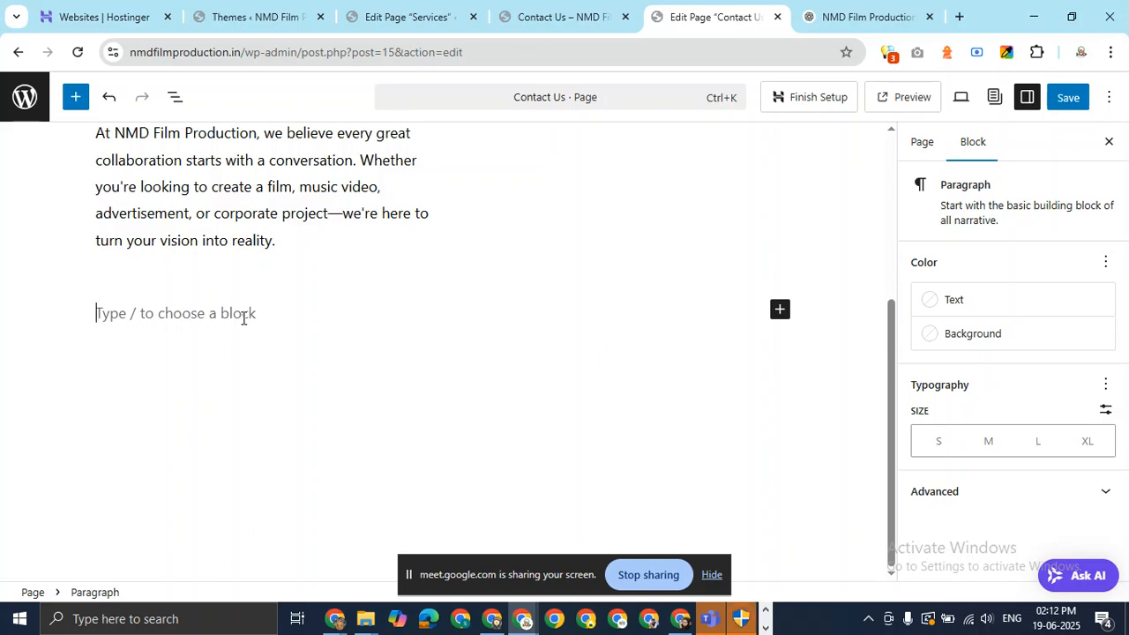
key(alt+Tab)
key(alt+Tab)
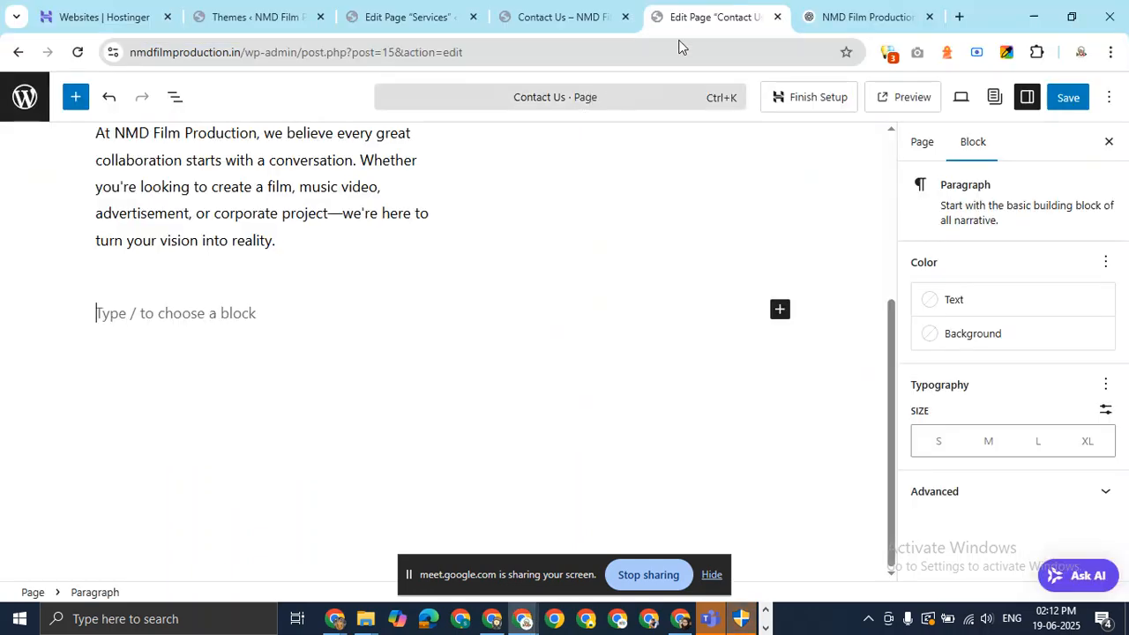
click(812, 6)
scroll(508, 301, down, 4)
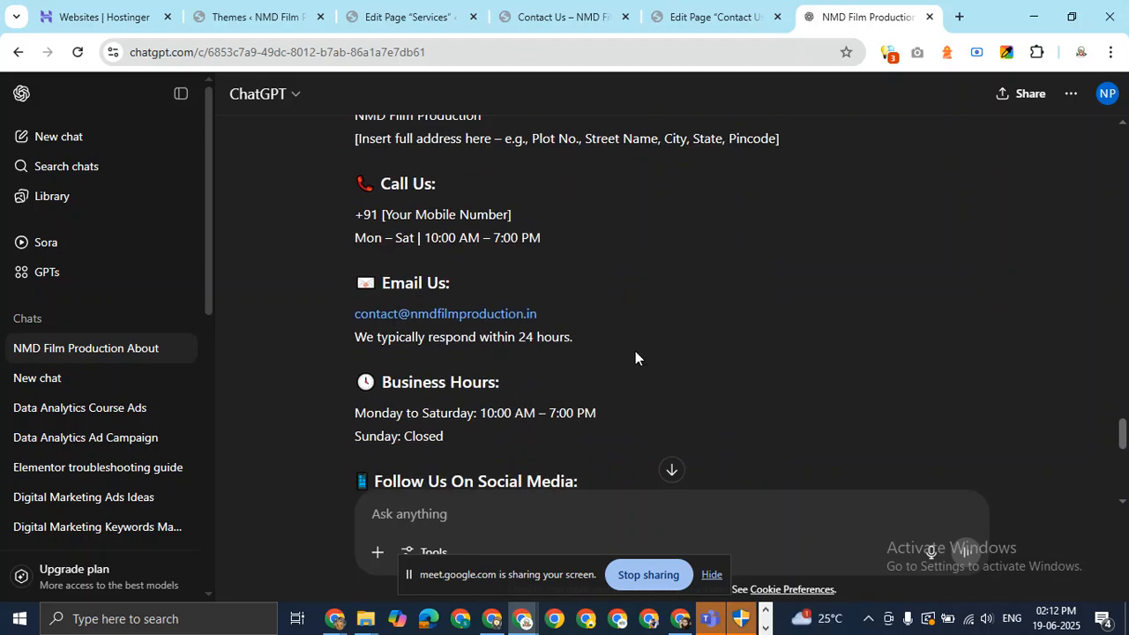
scroll(635, 353, up, 3)
scroll(635, 353, down, 3)
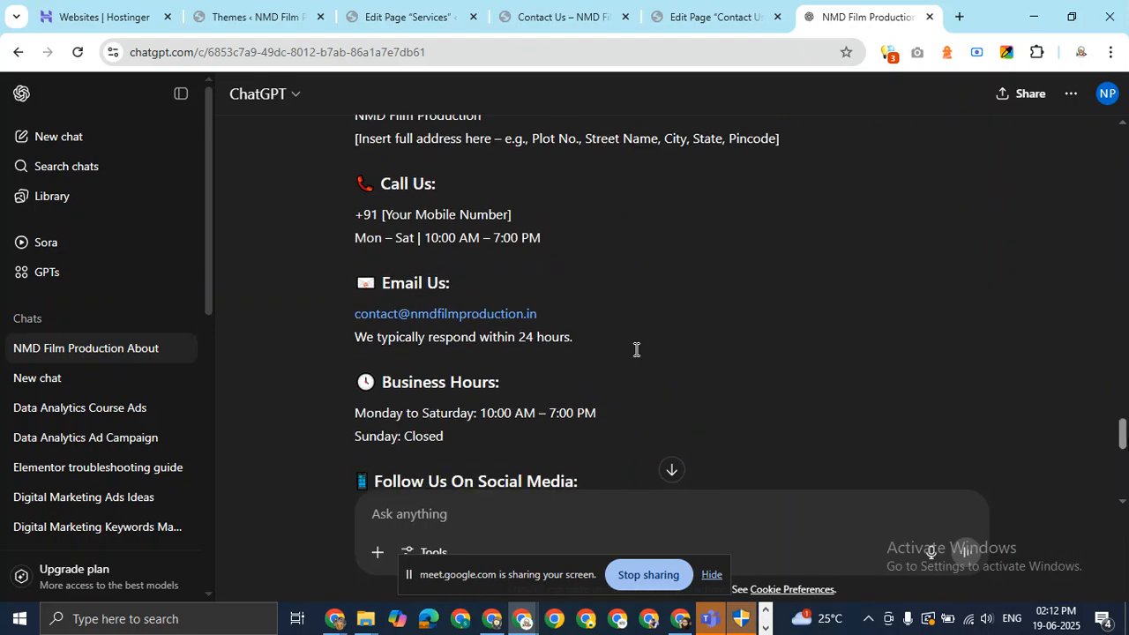
drag(1123, 433, 1125, 435)
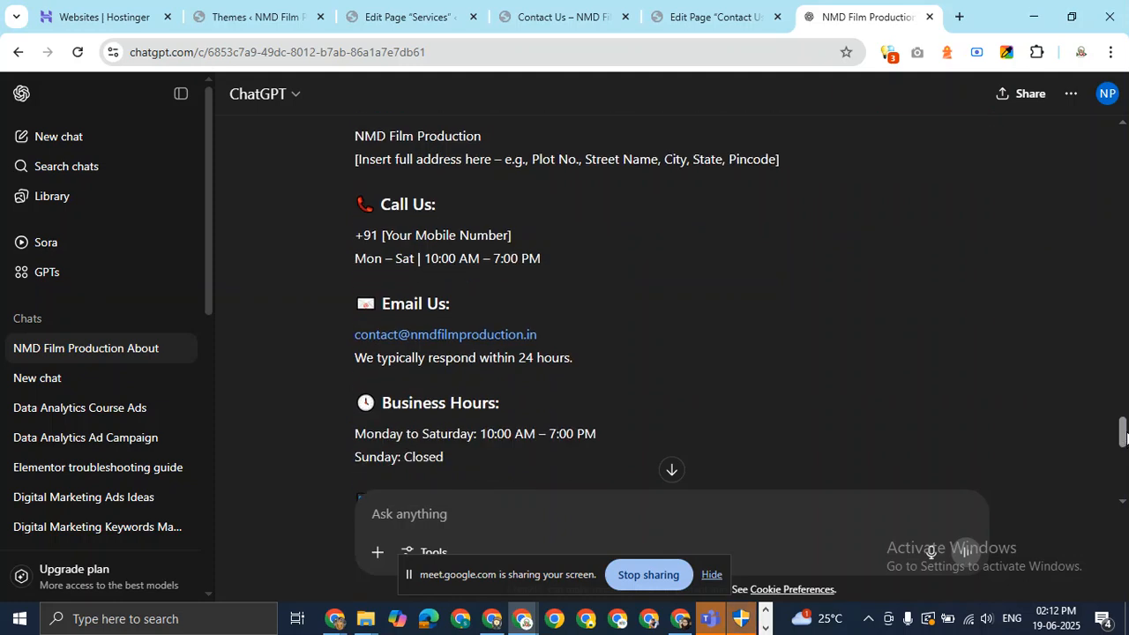
drag(1125, 432, 1125, 444)
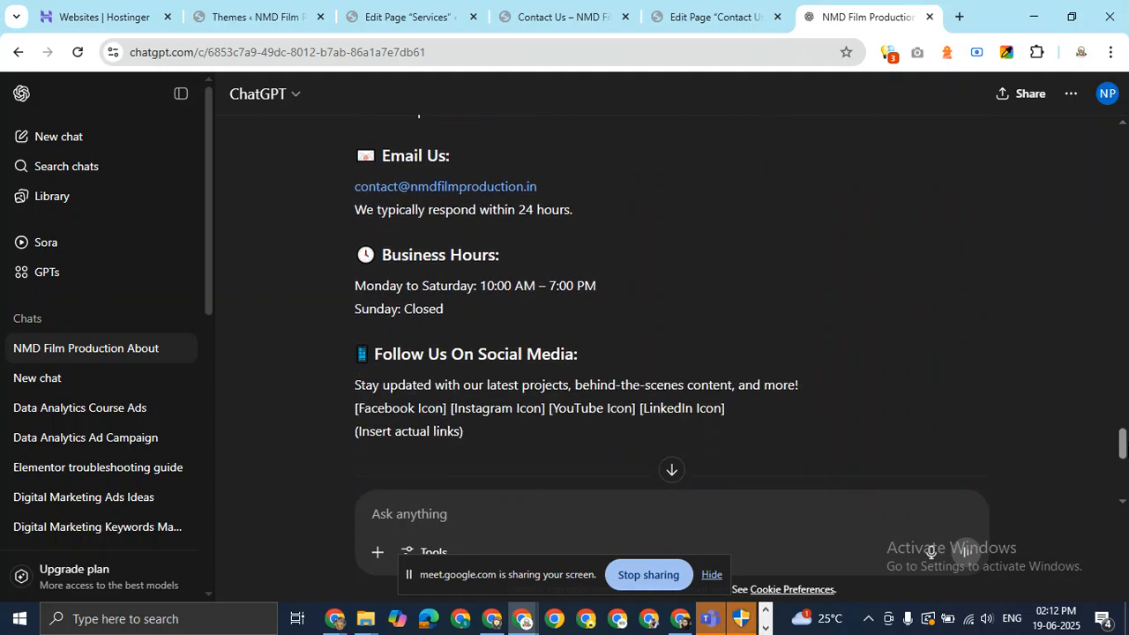
scroll(1095, 353, up, 3)
click(707, 9)
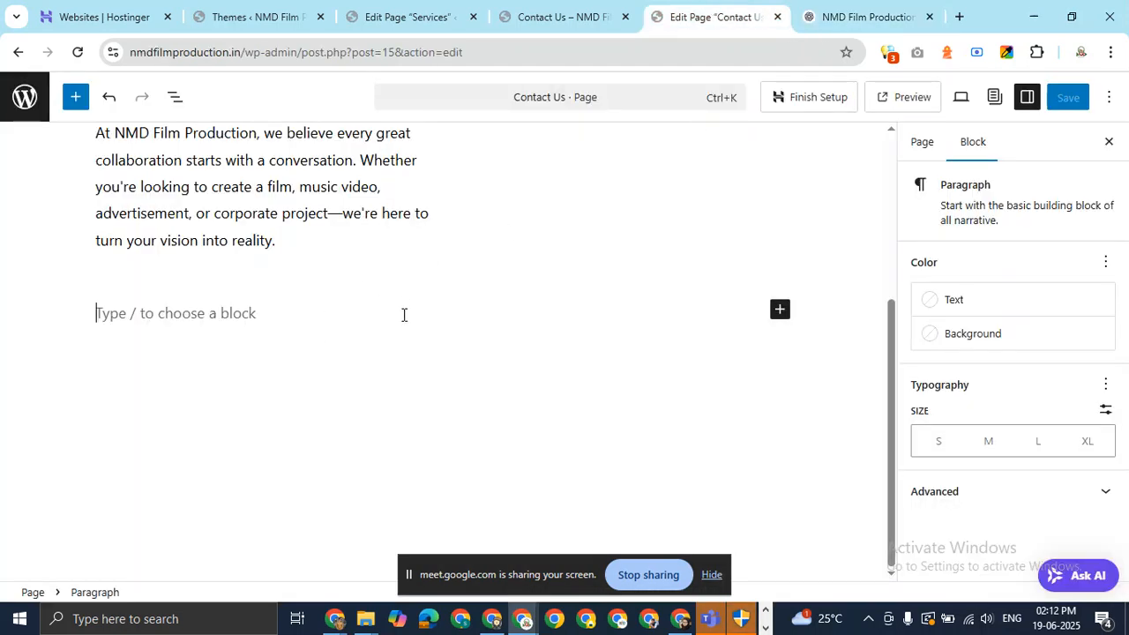
Insert a Table block via /t with 4 columns and 2 rows below the intro text.
text(/t)
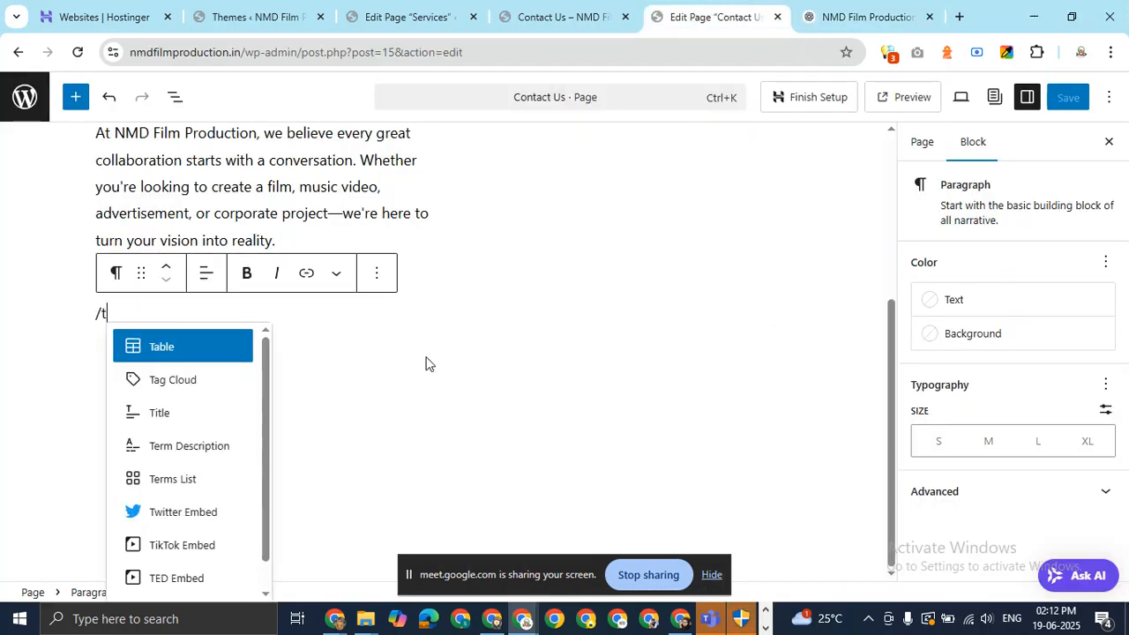
click(216, 355)
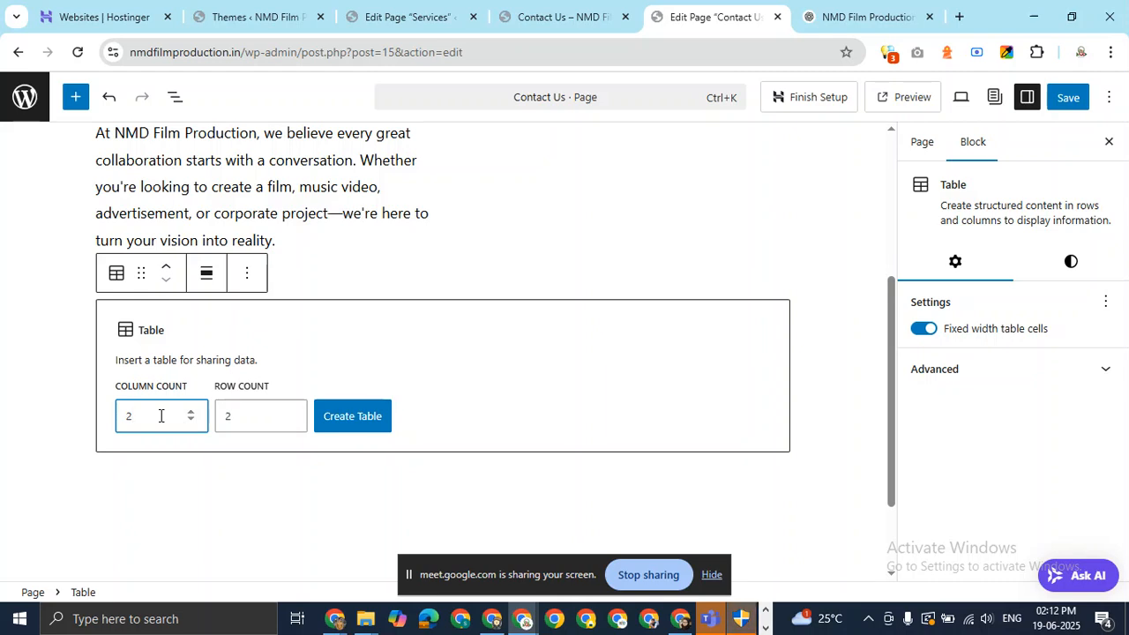
click(250, 410)
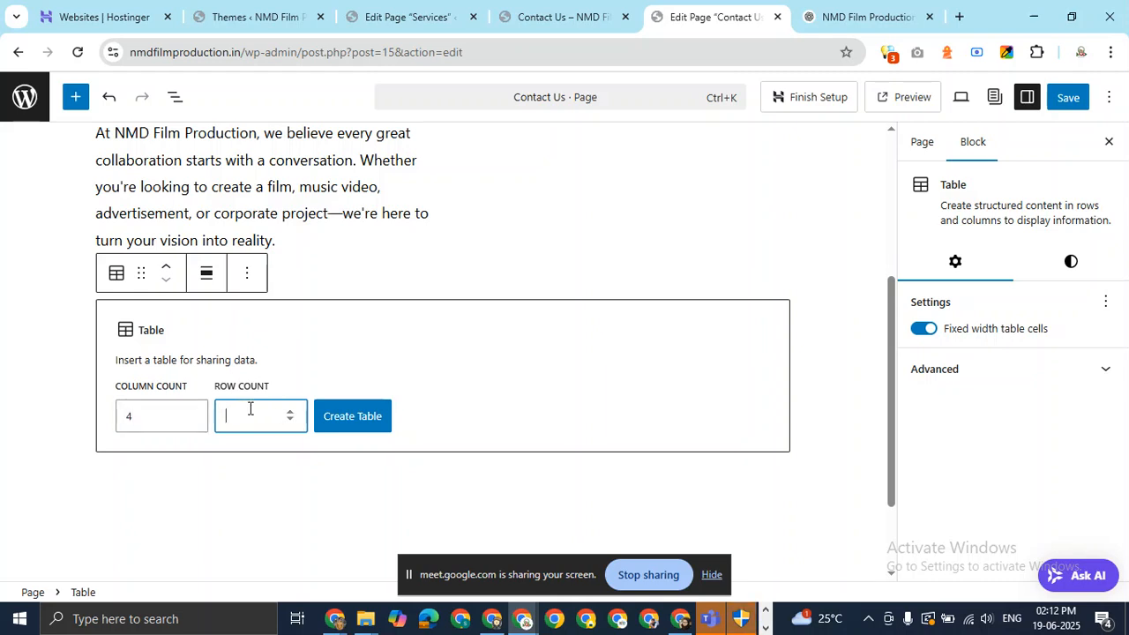
click(368, 425)
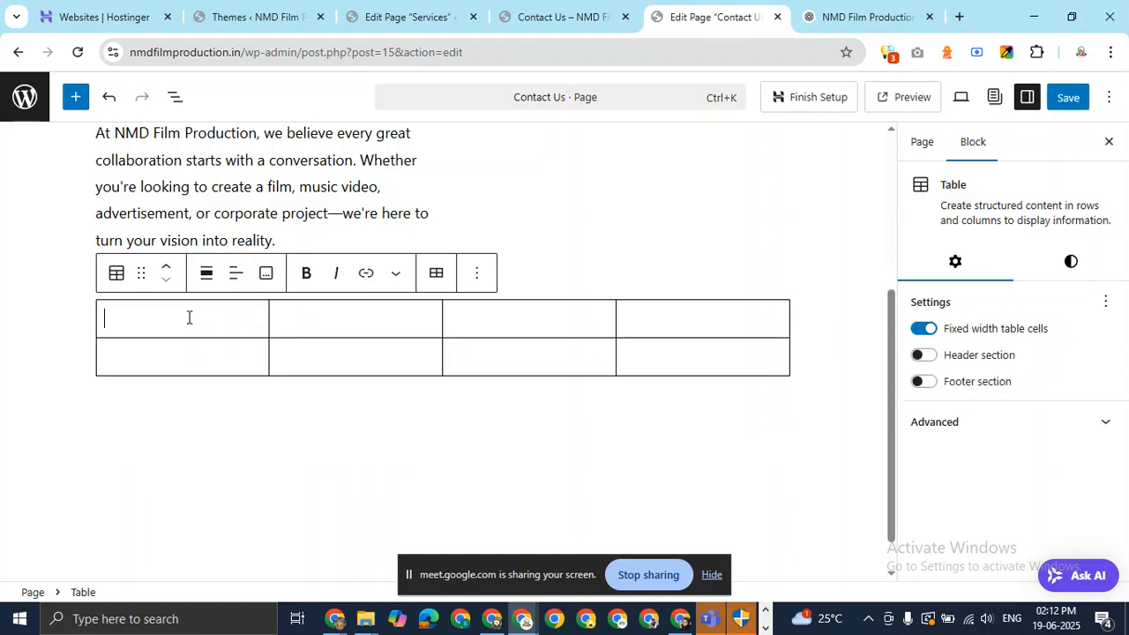
click(847, 10)
Paste 'Office Address' and 'Call Us' from ChatGPT into the first two top-row cells.
scroll(492, 251, up, 3)
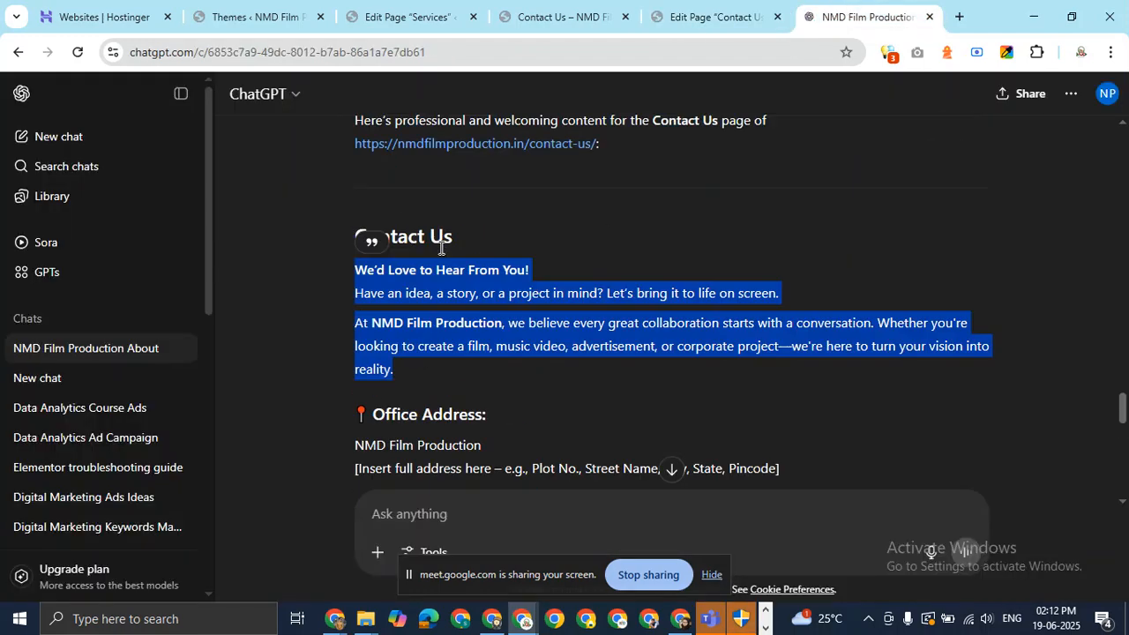
scroll(468, 288, down, 3)
drag(490, 202, 357, 206)
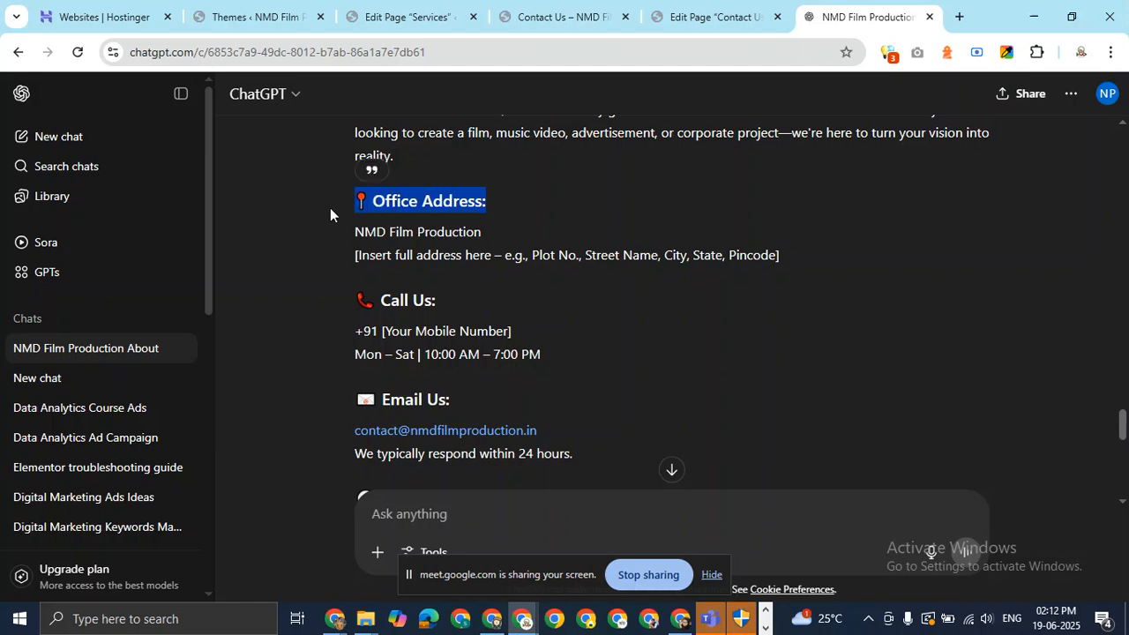
click(684, 15)
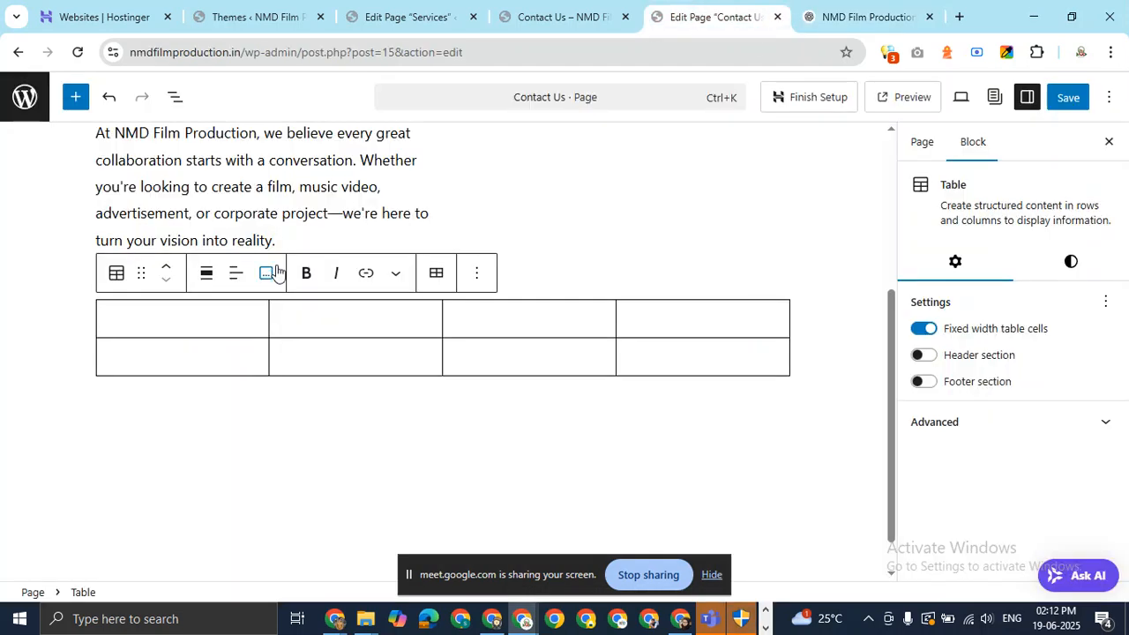
text(📍 Office Address:)
click(353, 315)
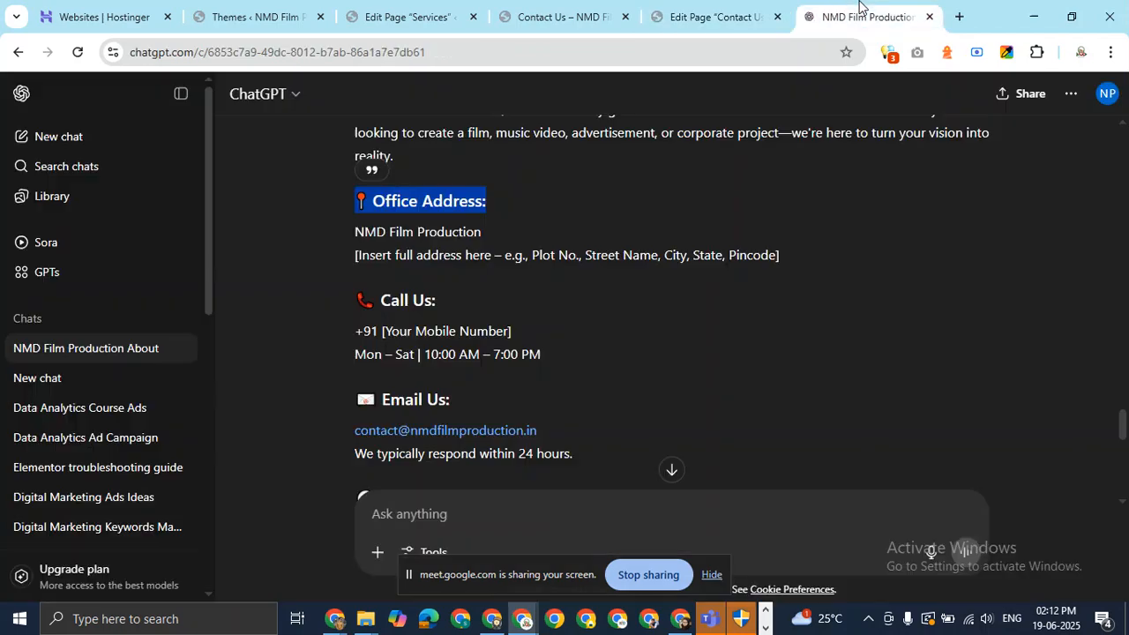
click(869, 16)
drag(436, 301, 341, 303)
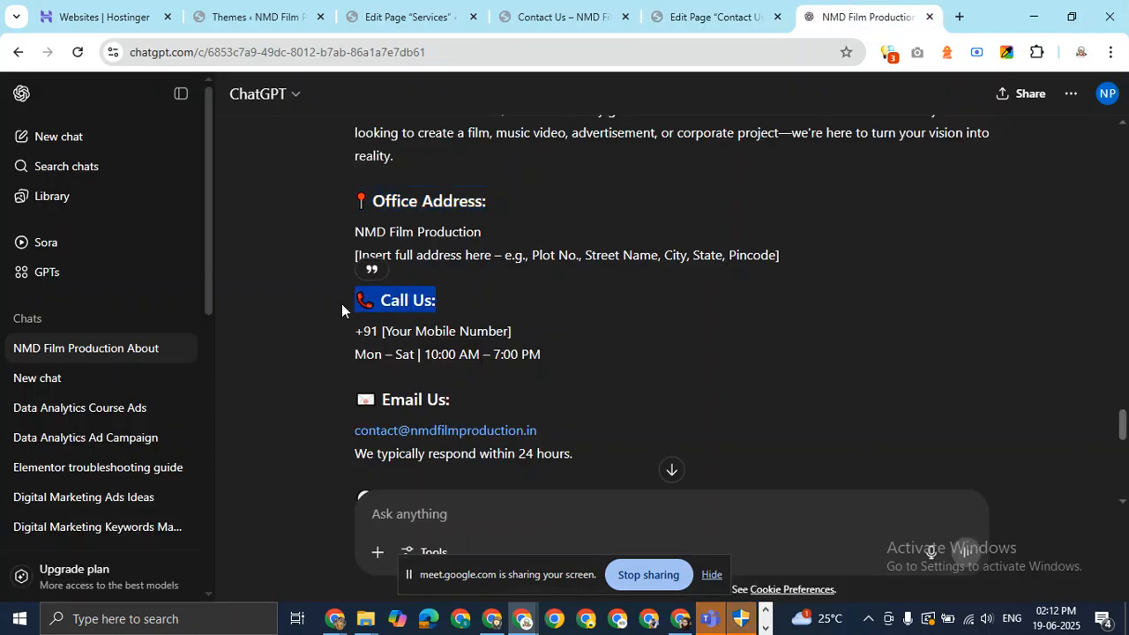
click(703, 18)
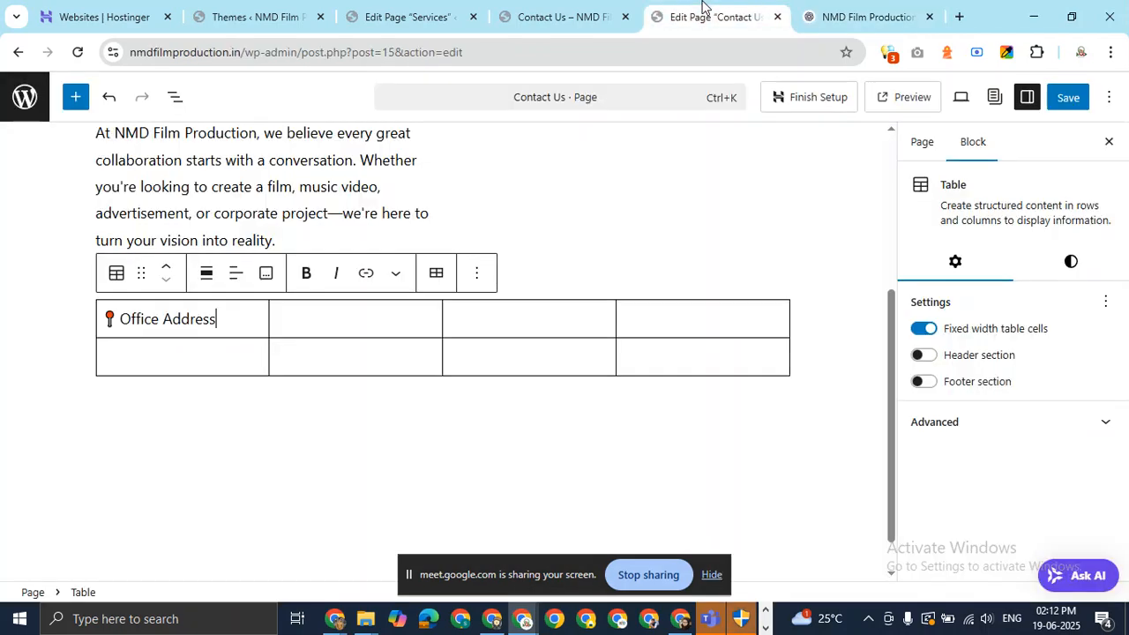
click(354, 314)
key(ctrl+v)
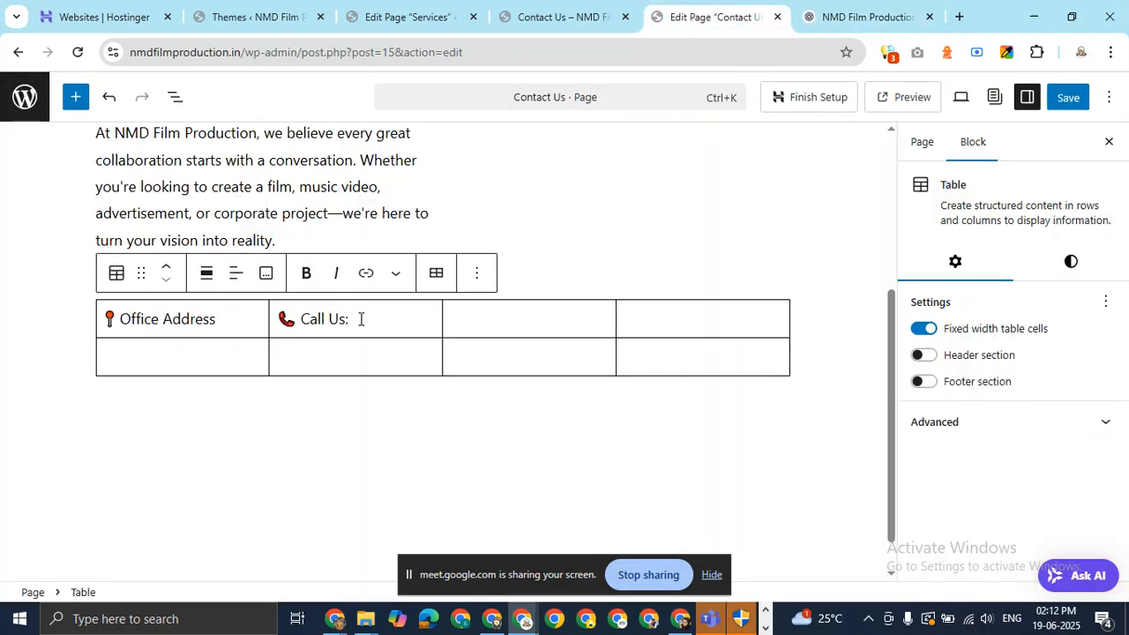
Paste 'Email Us' and 'Business Hours' into the third and fourth cells, removing the trailing colon.
click(857, 16)
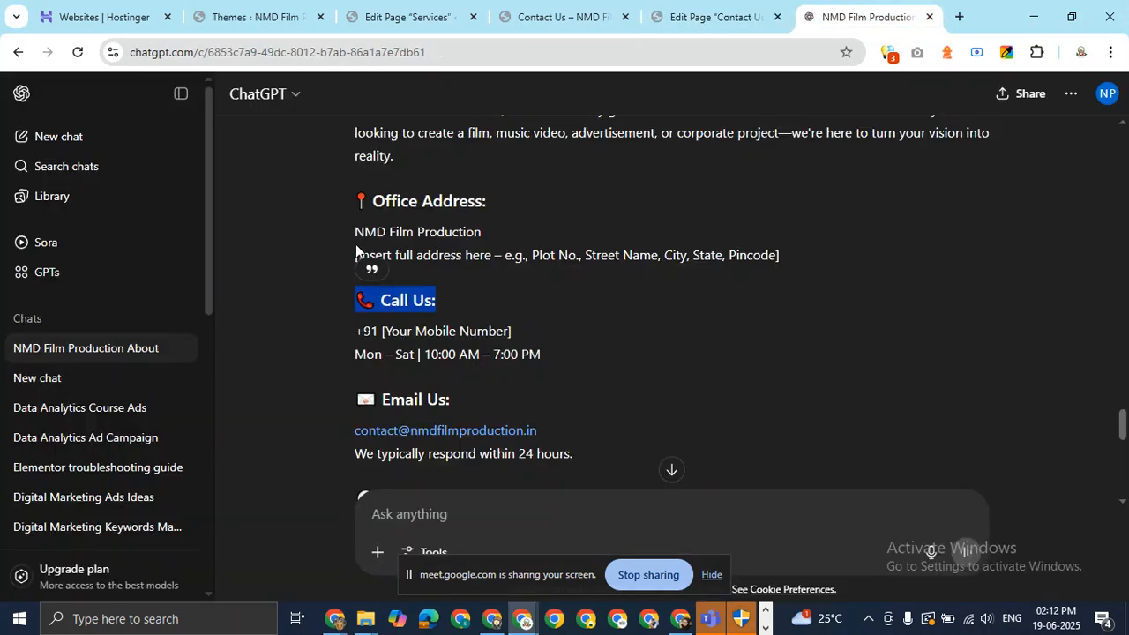
click(460, 406)
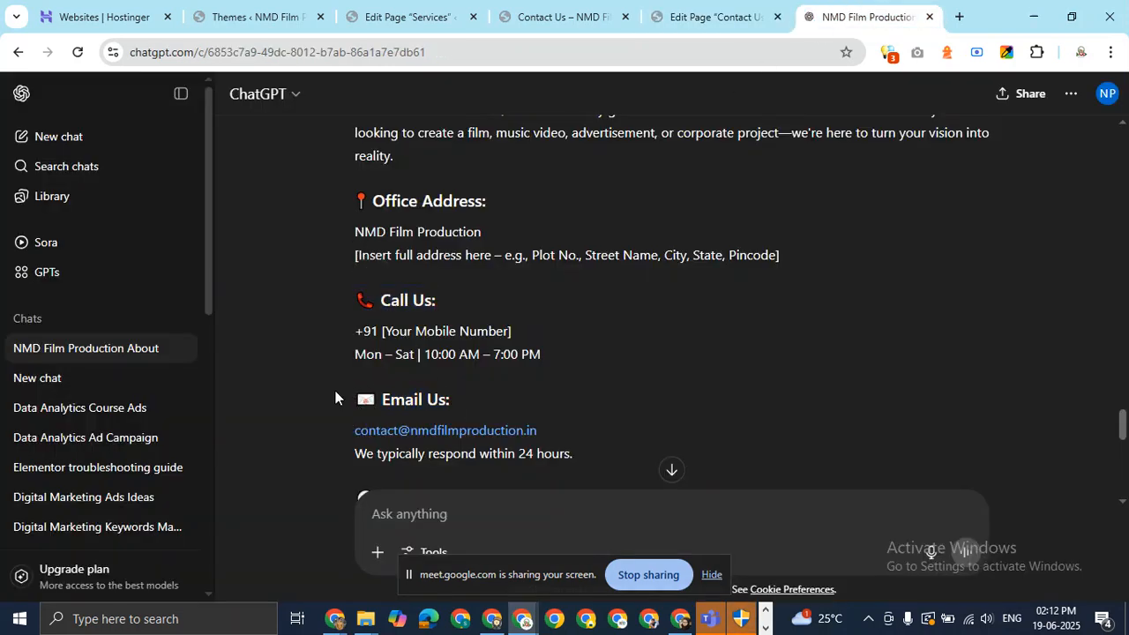
drag(457, 397, 338, 399)
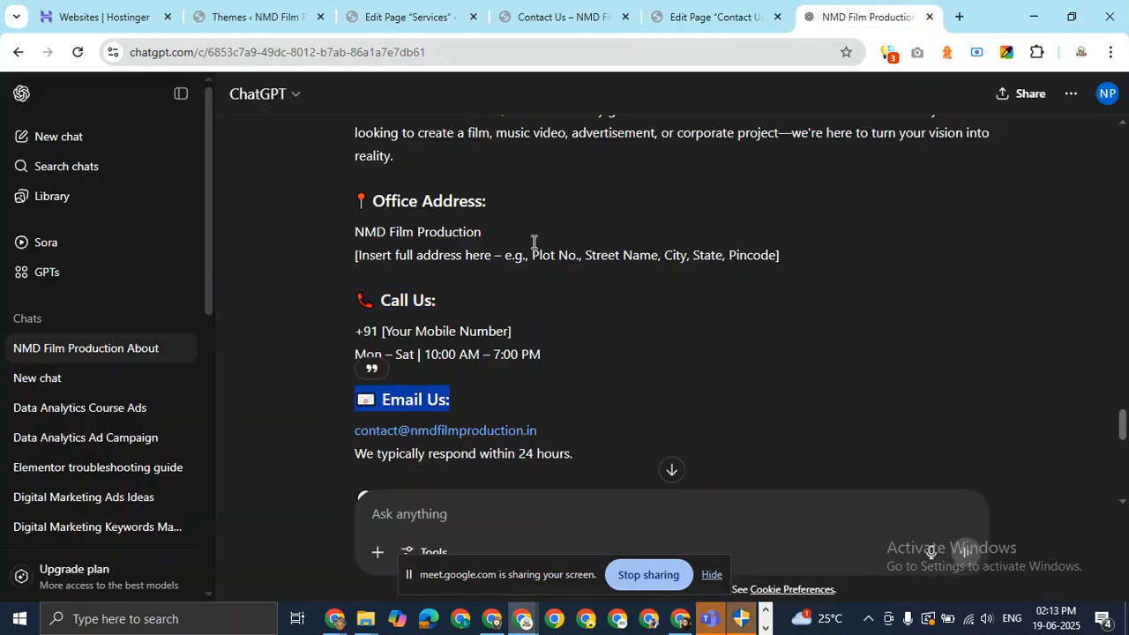
click(697, 14)
click(487, 315)
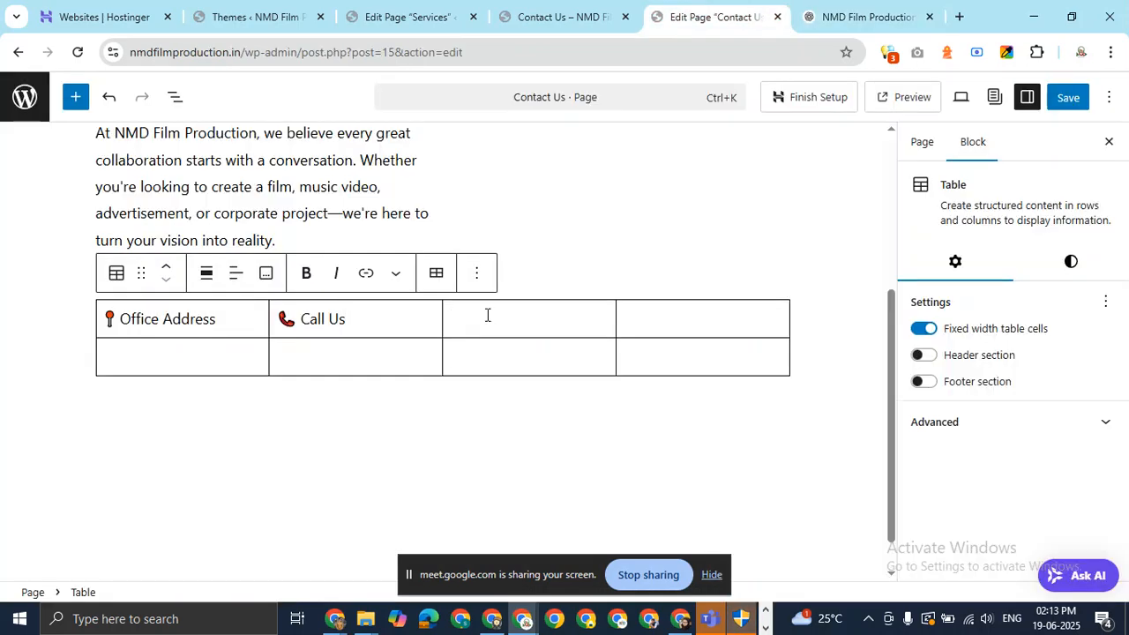
key(ctrl+v)
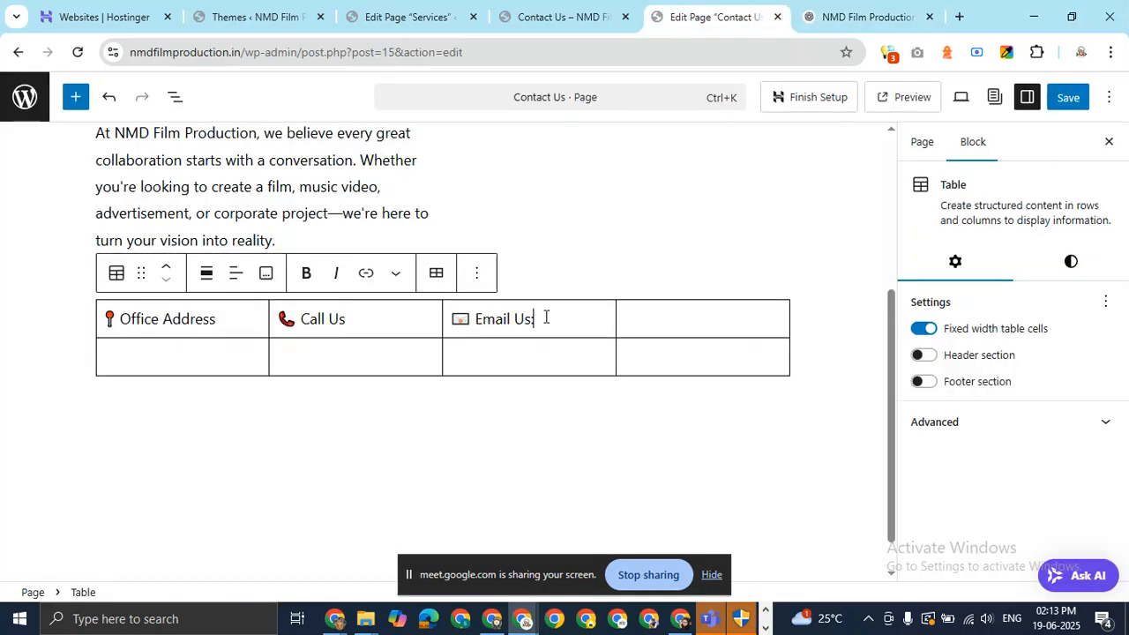
click(830, 22)
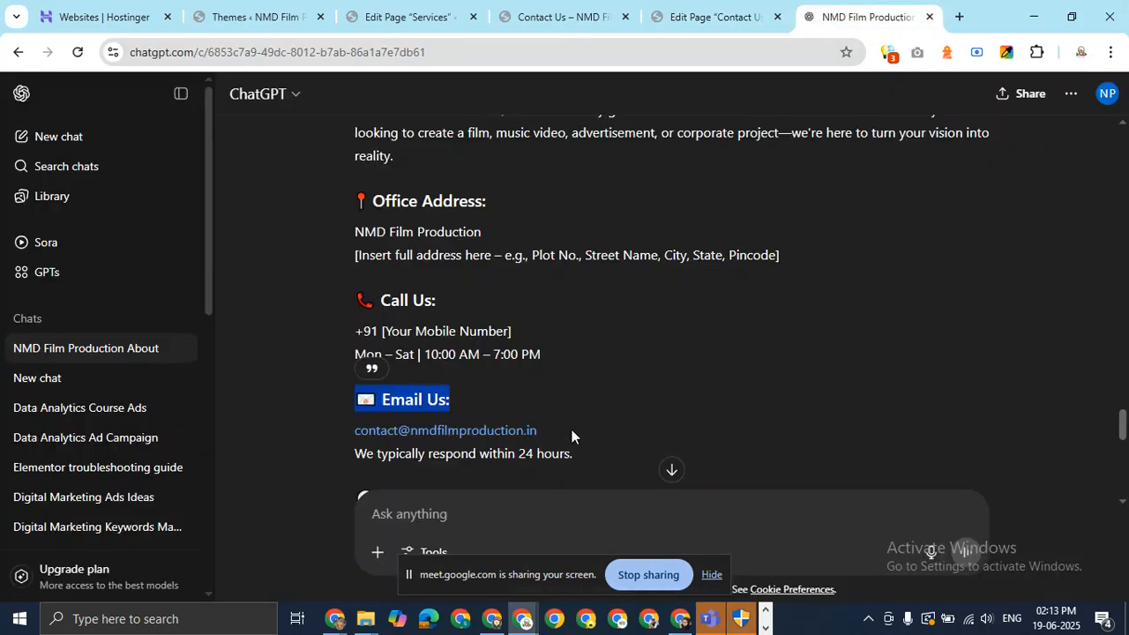
scroll(926, 424, down, 2)
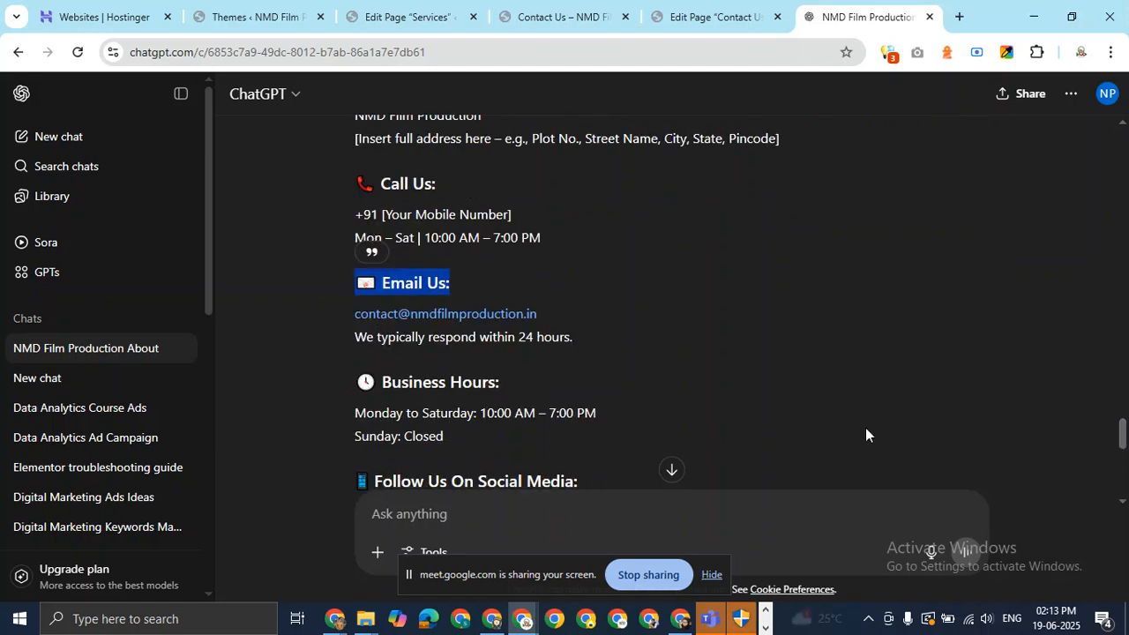
drag(516, 389, 355, 382)
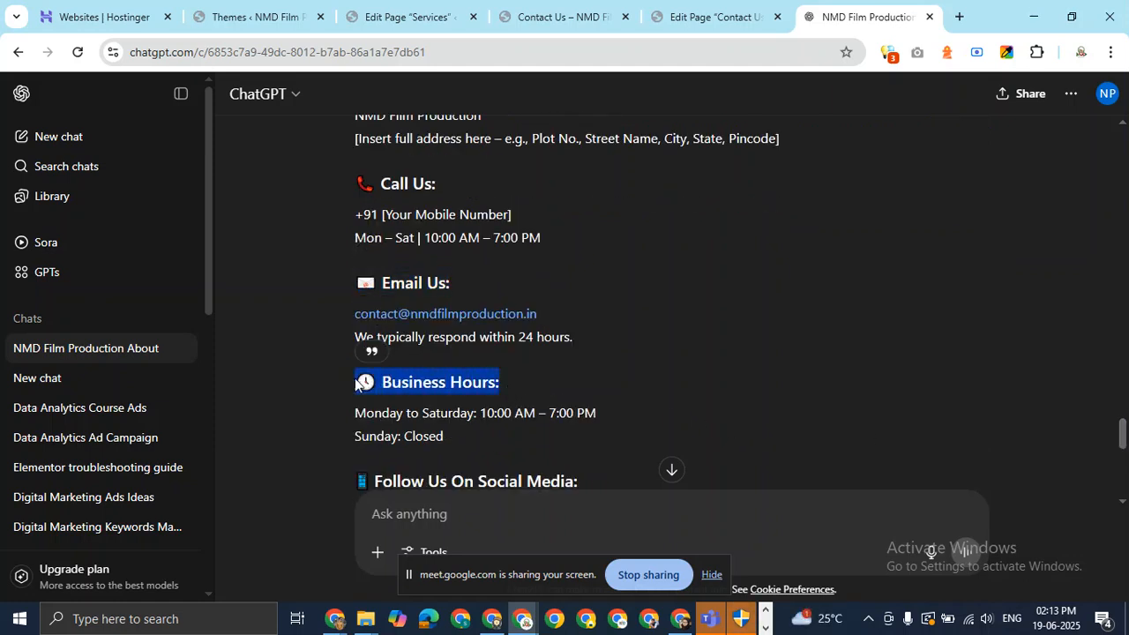
click(742, 7)
click(645, 318)
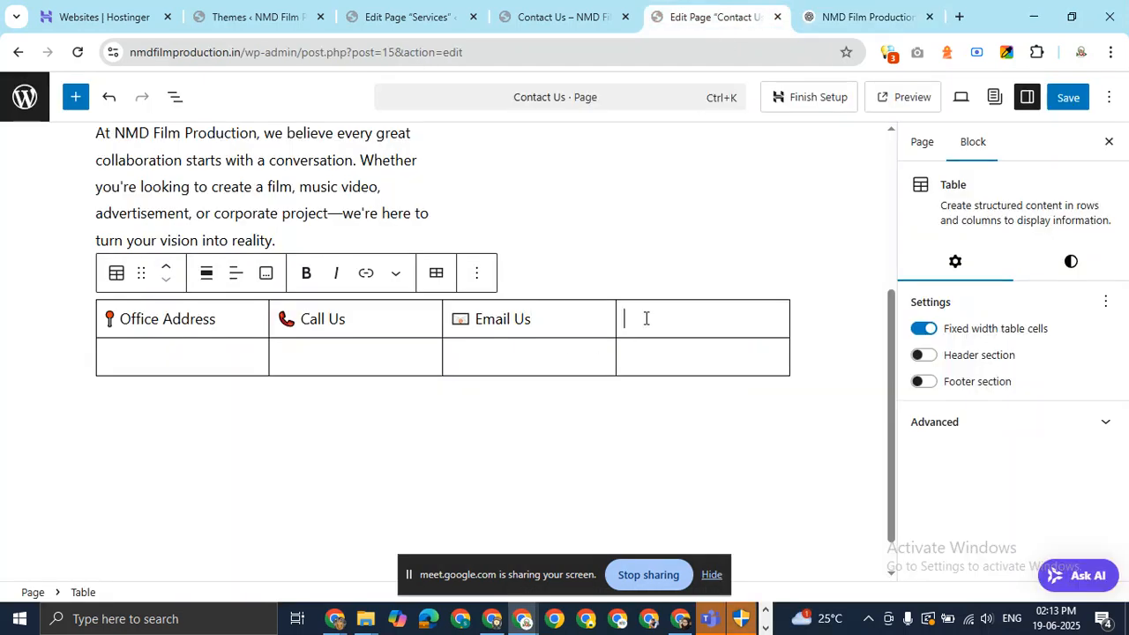
key(ctrl+v)
key(BackSpace)
Paste 'NMD Film Production' into the cell under Office Address and start a new line.
click(877, 12)
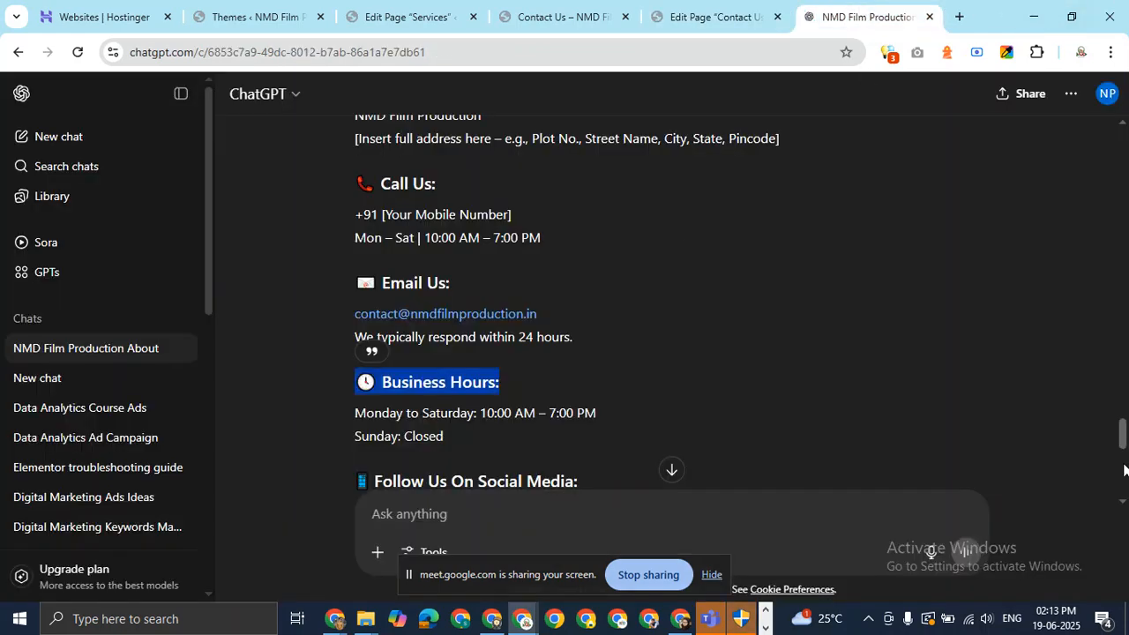
scroll(519, 429, up, 4)
scroll(518, 429, down, 2)
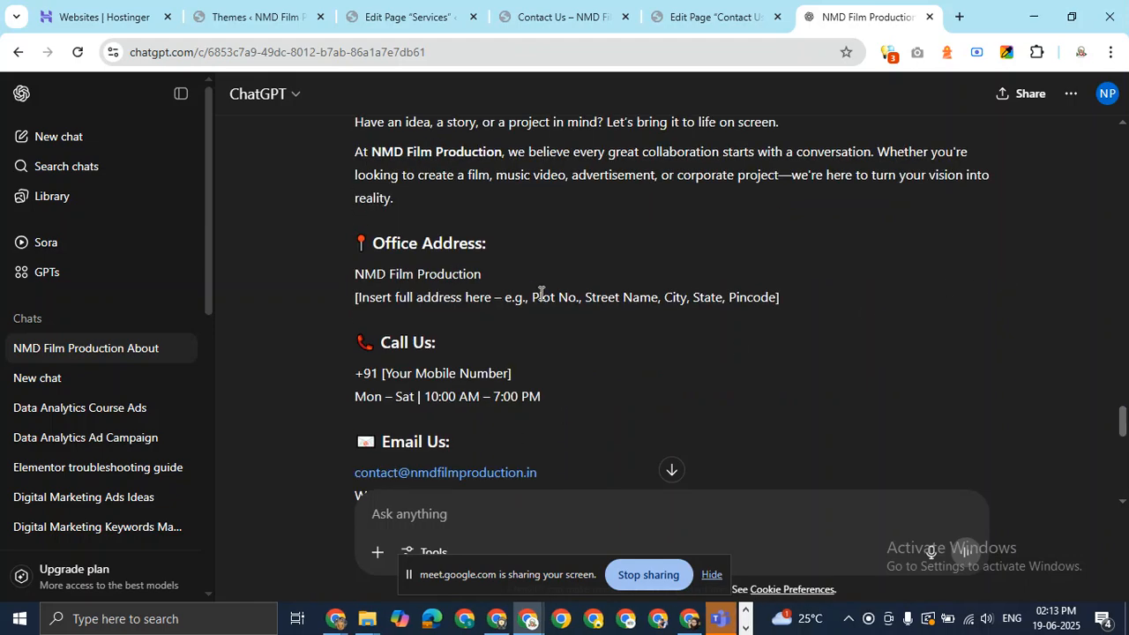
drag(484, 273, 316, 276)
key(ctrl+c)
click(691, 17)
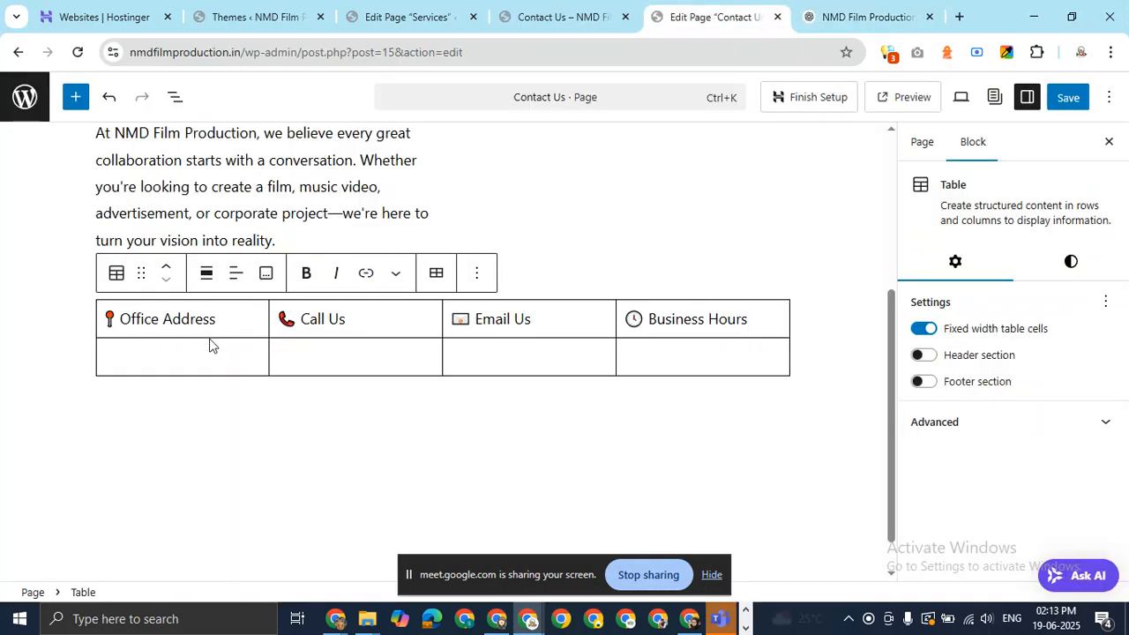
key(ctrl+v)
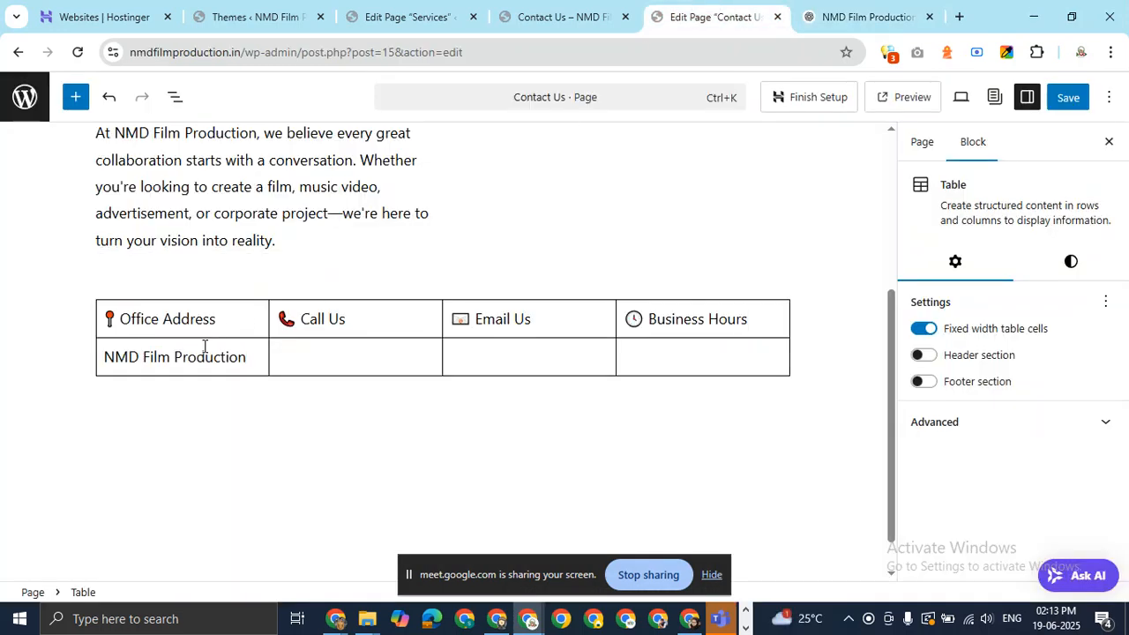
key(Return)
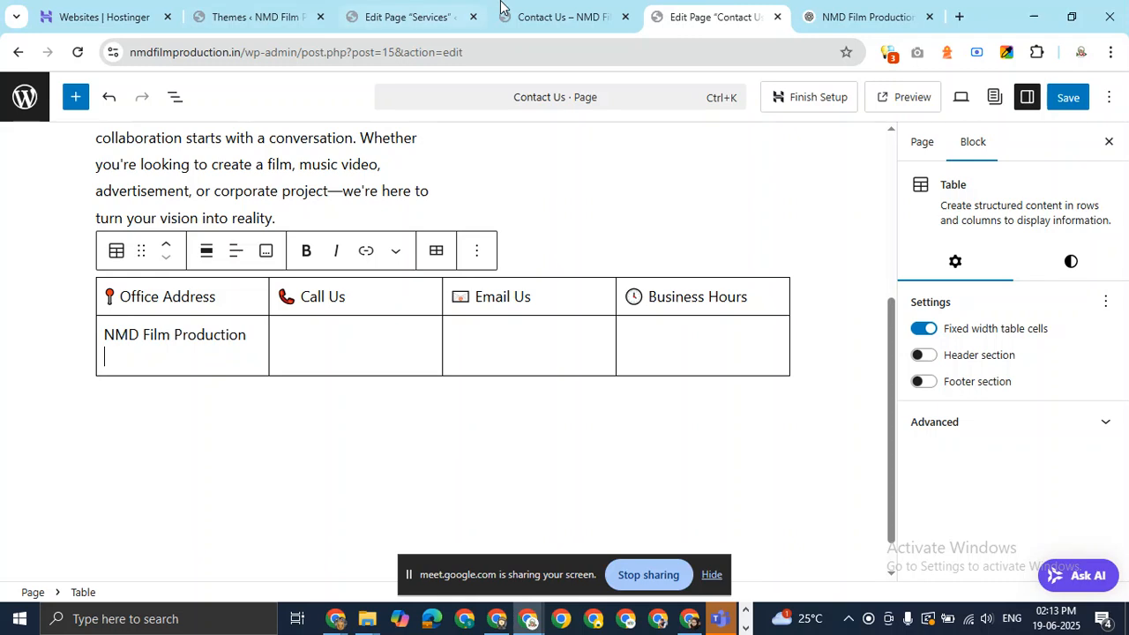
click(959, 17)
Search Google for 'nmd infotech' and paste the listed office address into the Office Address cell.
click(645, 58)
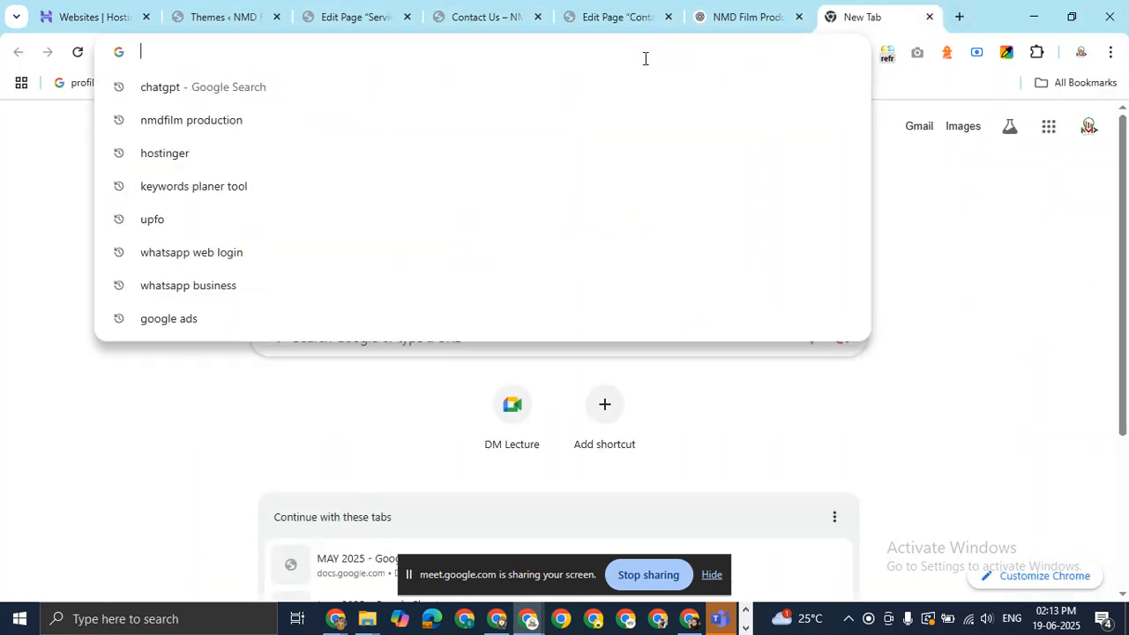
text(nmd )
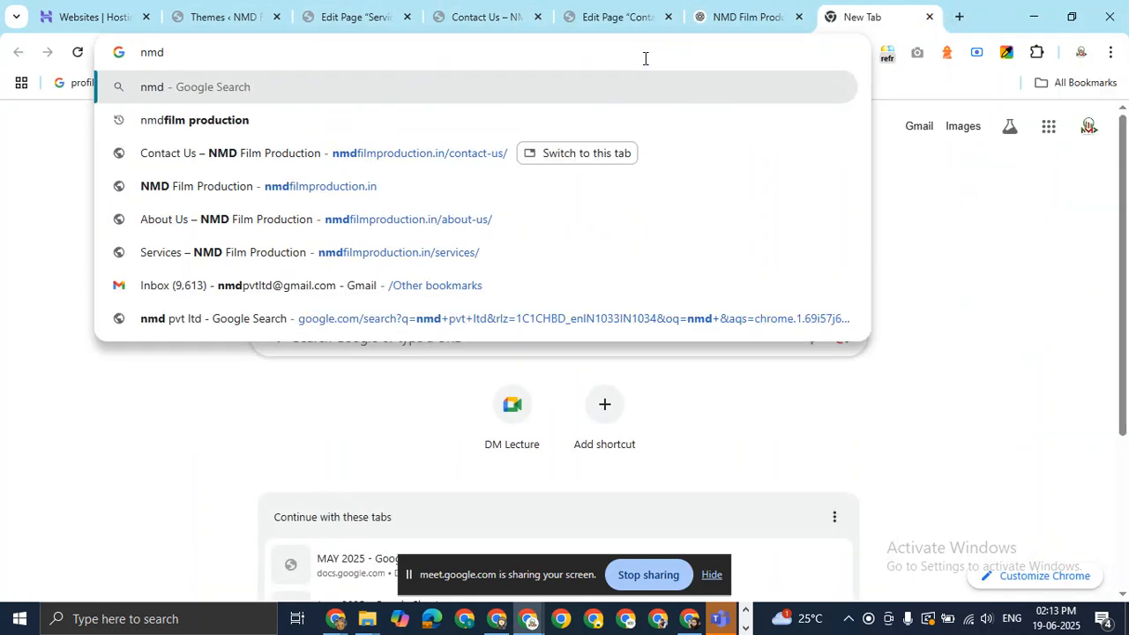
text(infote)
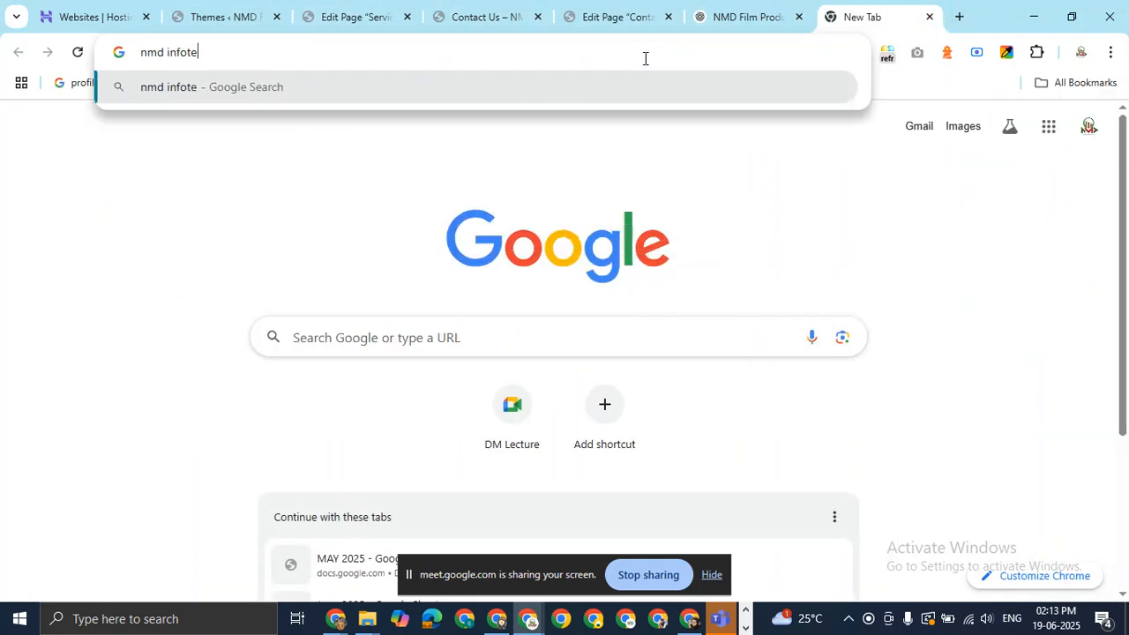
text(ch)
key(Return)
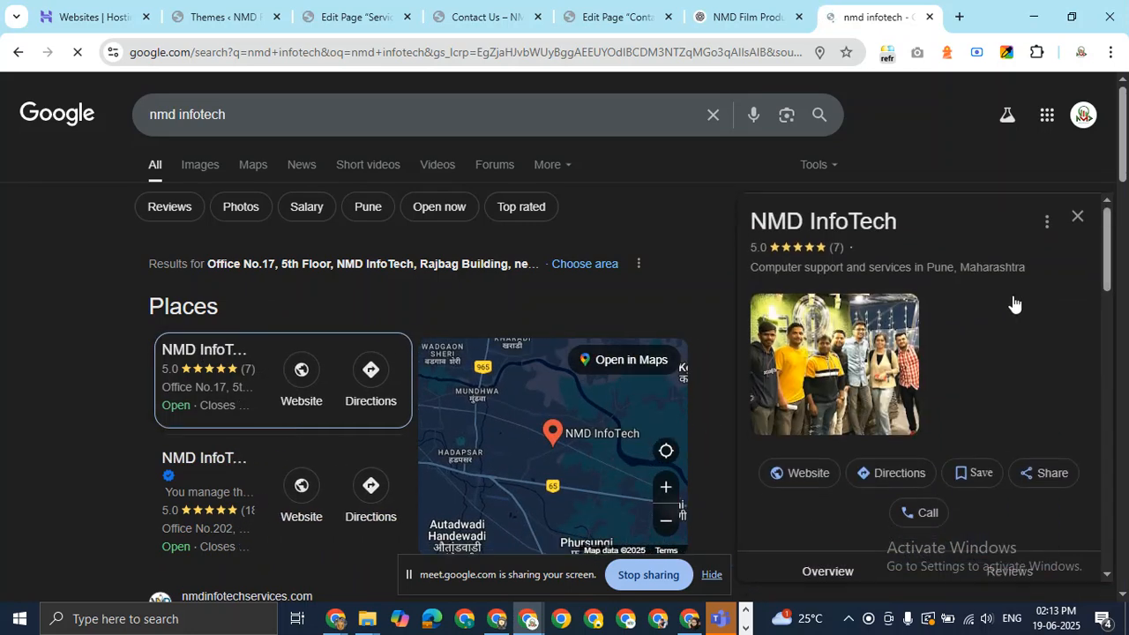
scroll(1013, 305, down, 3)
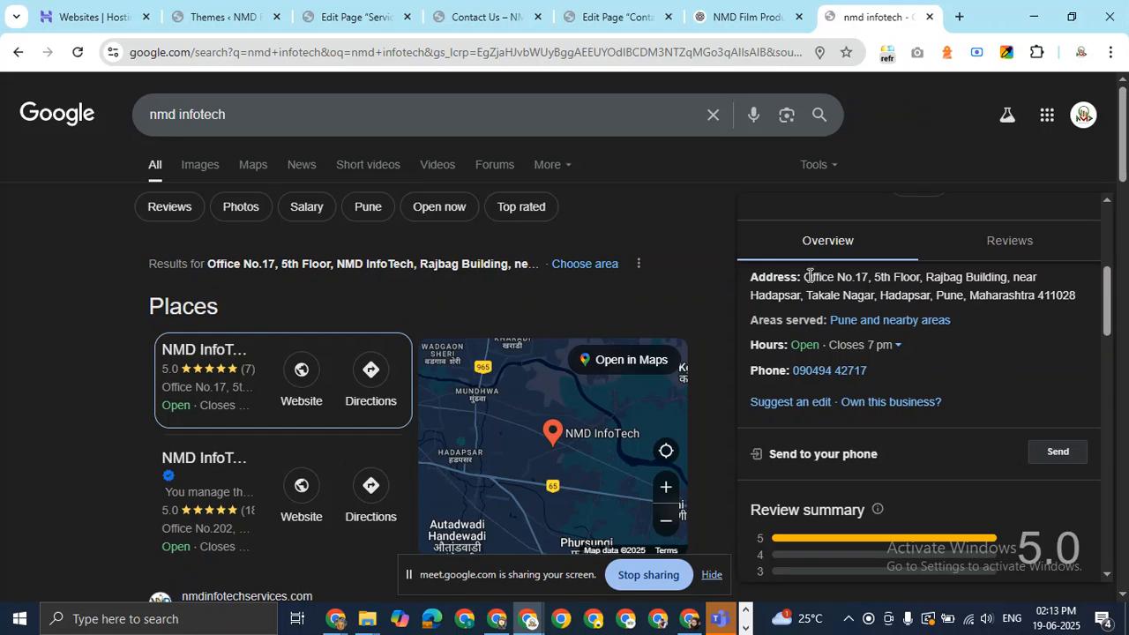
drag(804, 277, 1078, 296)
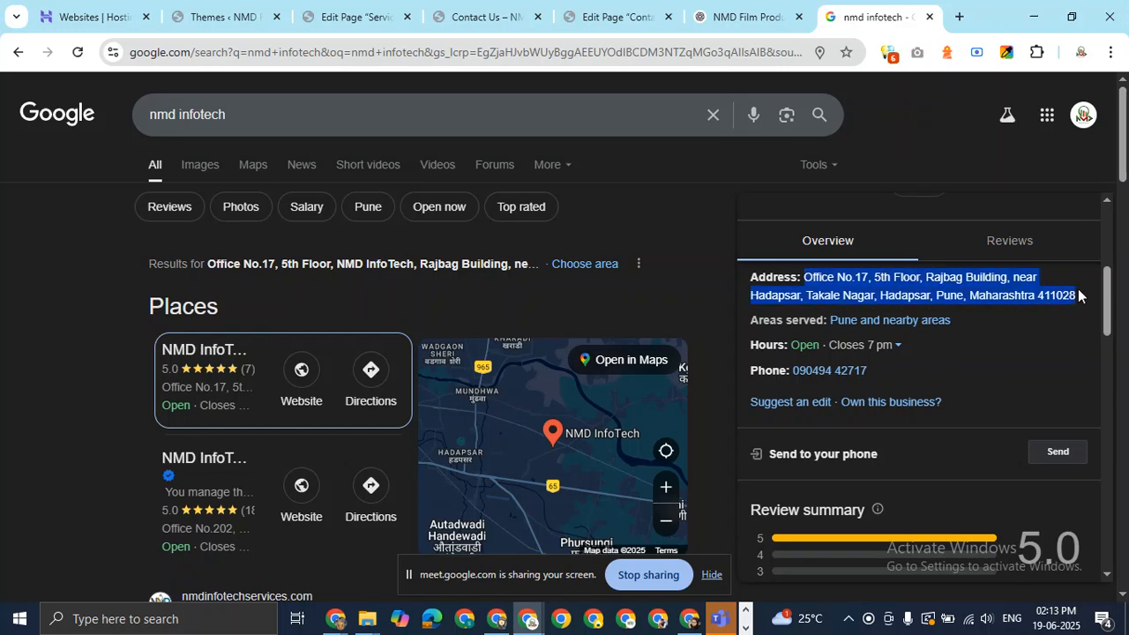
right_click(989, 294)
click(646, 309)
click(711, 17)
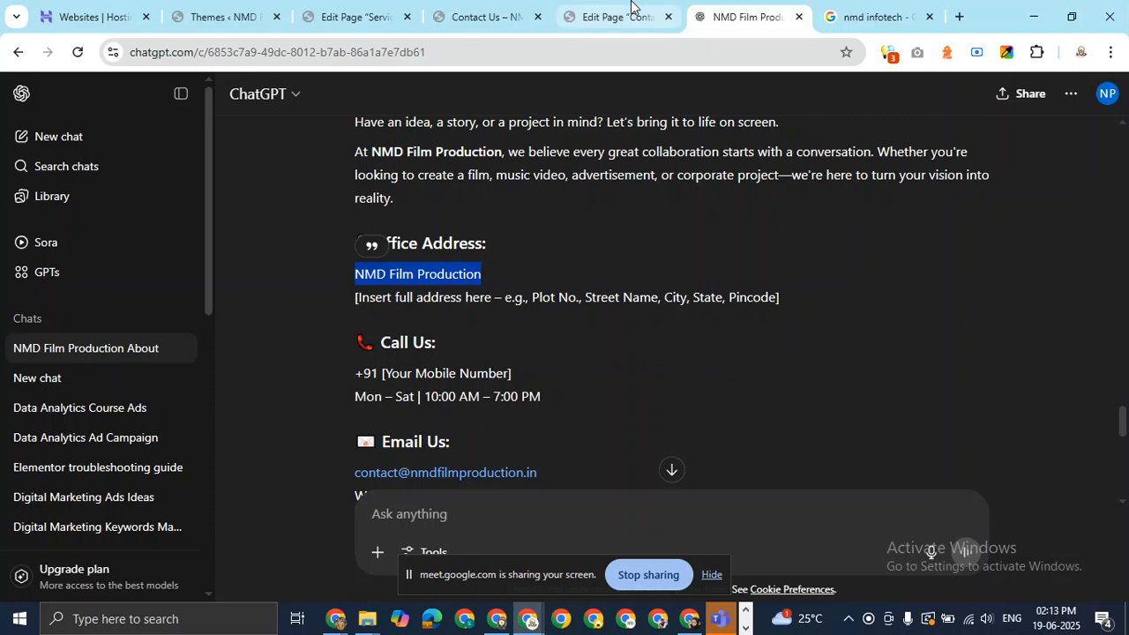
click(628, 9)
key(ctrl+v)
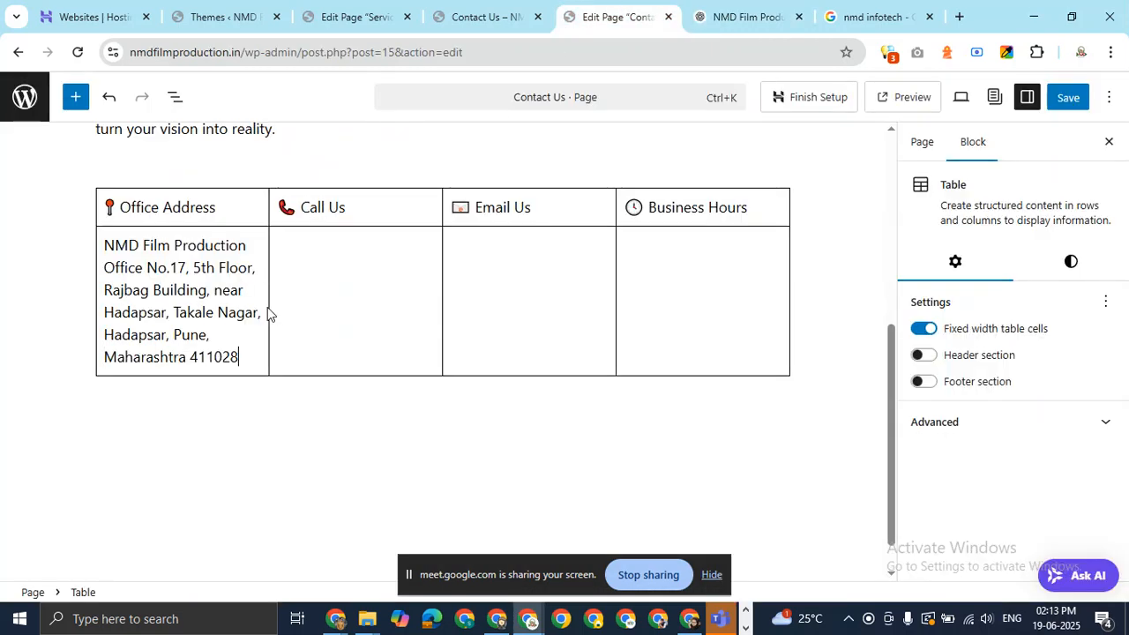
Put NMD Film Production on its own bold line above the address.
click(253, 243)
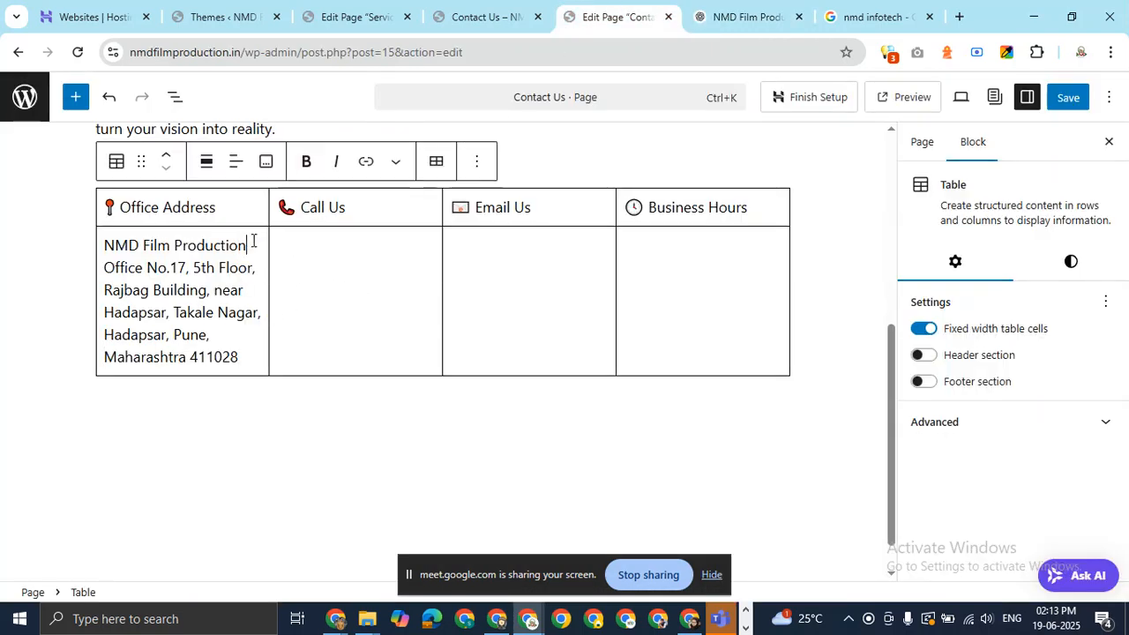
key(Return)
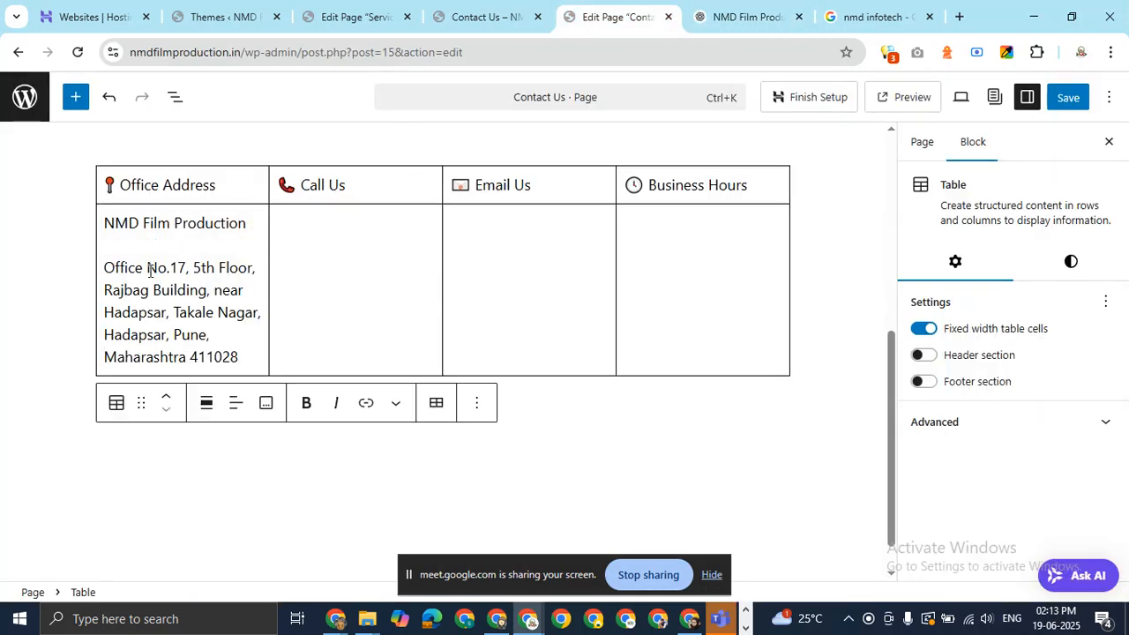
drag(105, 222, 250, 213)
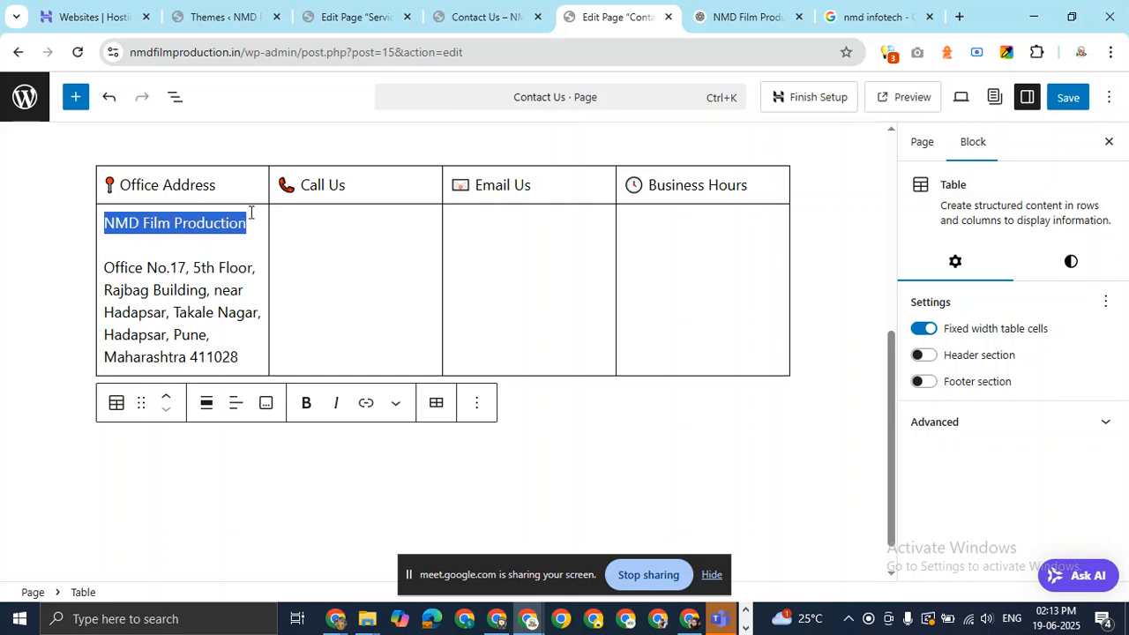
key(ctrl+b)
click(126, 239)
key(Down)
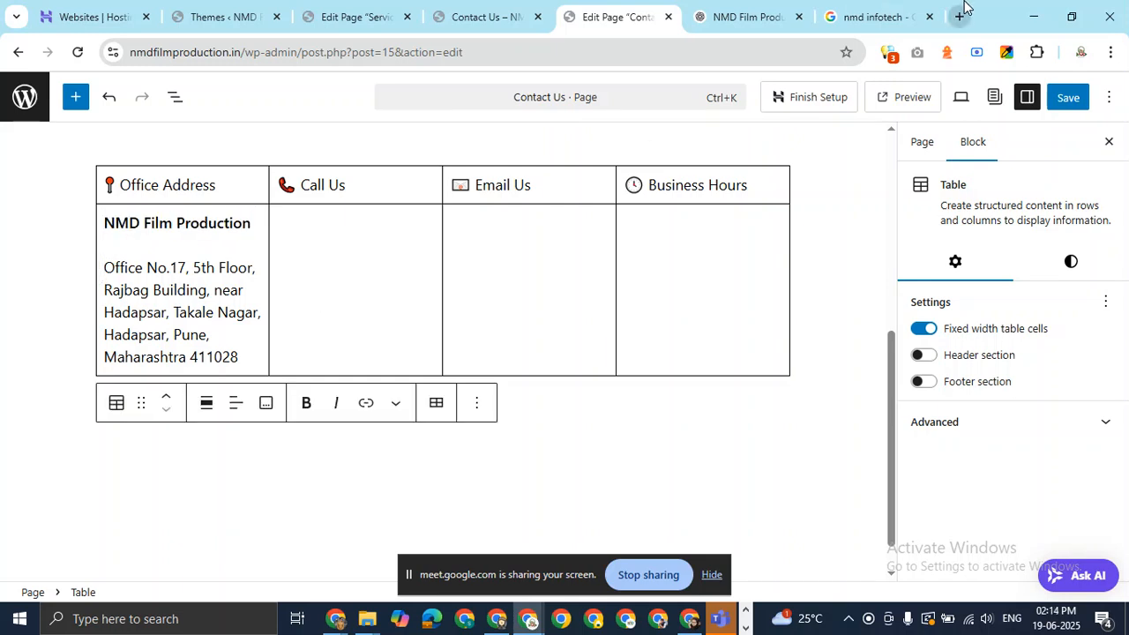
Search Google for 'nmd pvt' and paste the listing's phone number into the Call Us cell.
click(880, 13)
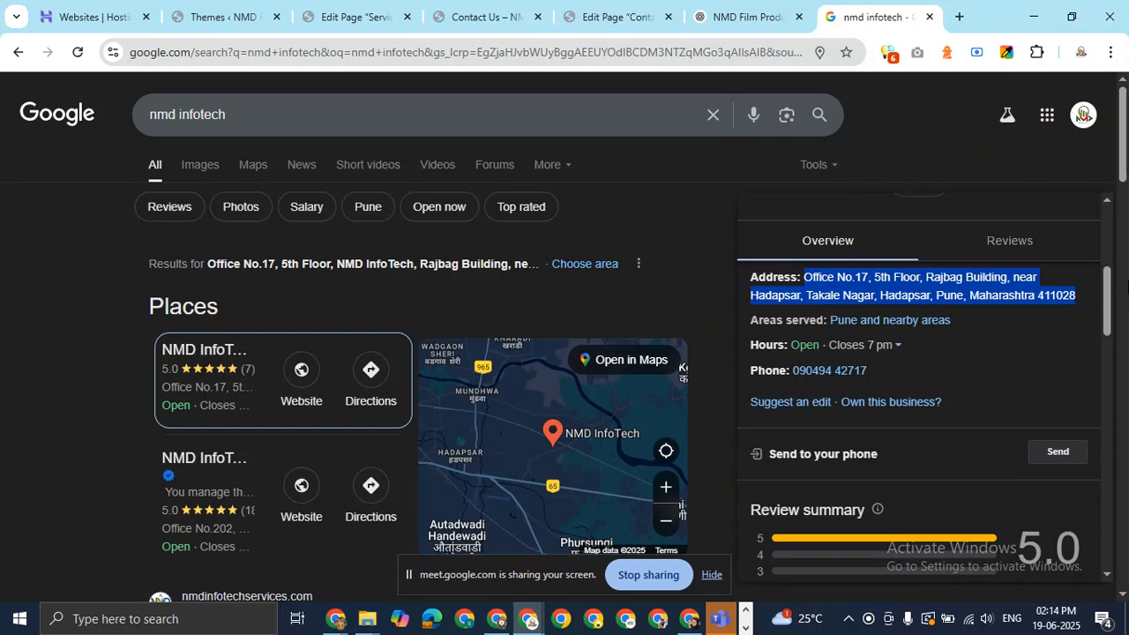
drag(1114, 287, 1114, 239)
drag(253, 118, 179, 118)
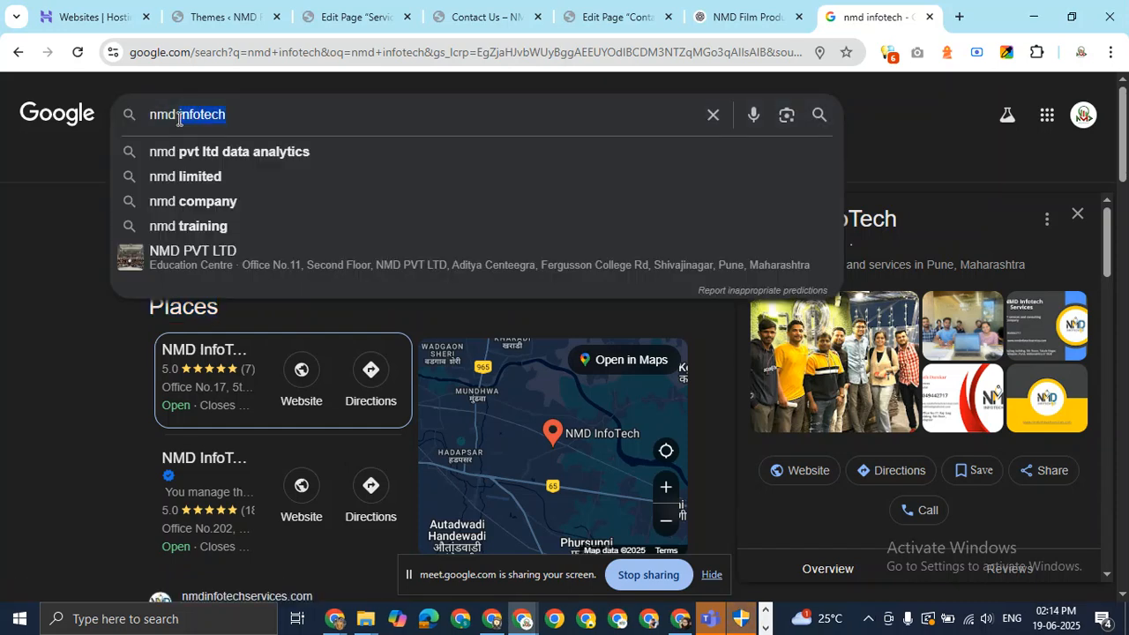
key(BackSpace)
text(pvt)
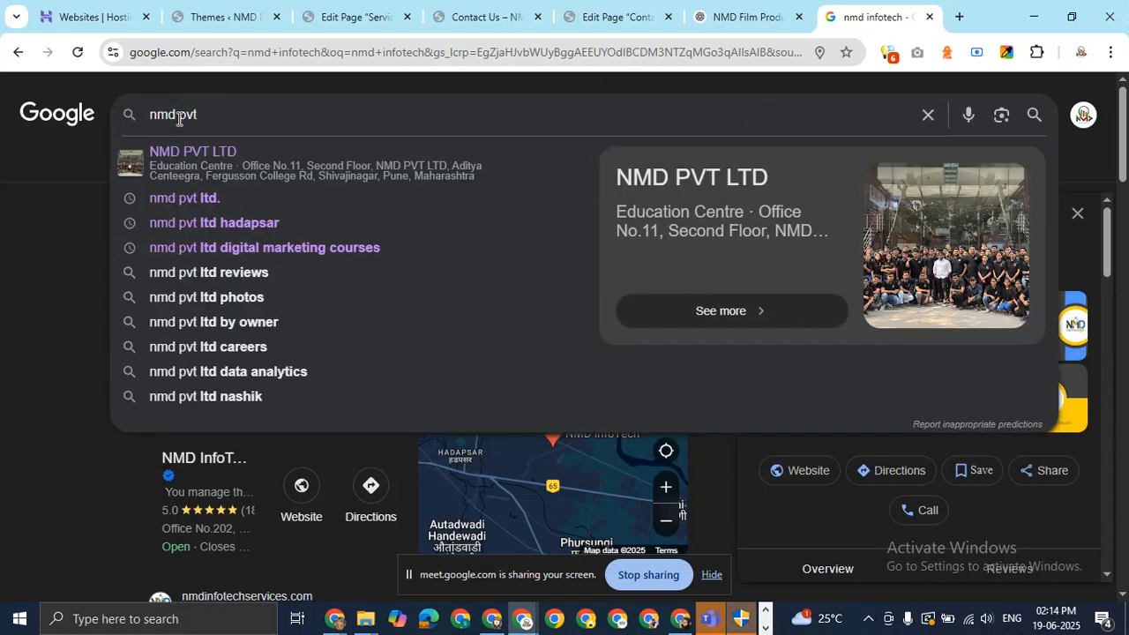
key(Return)
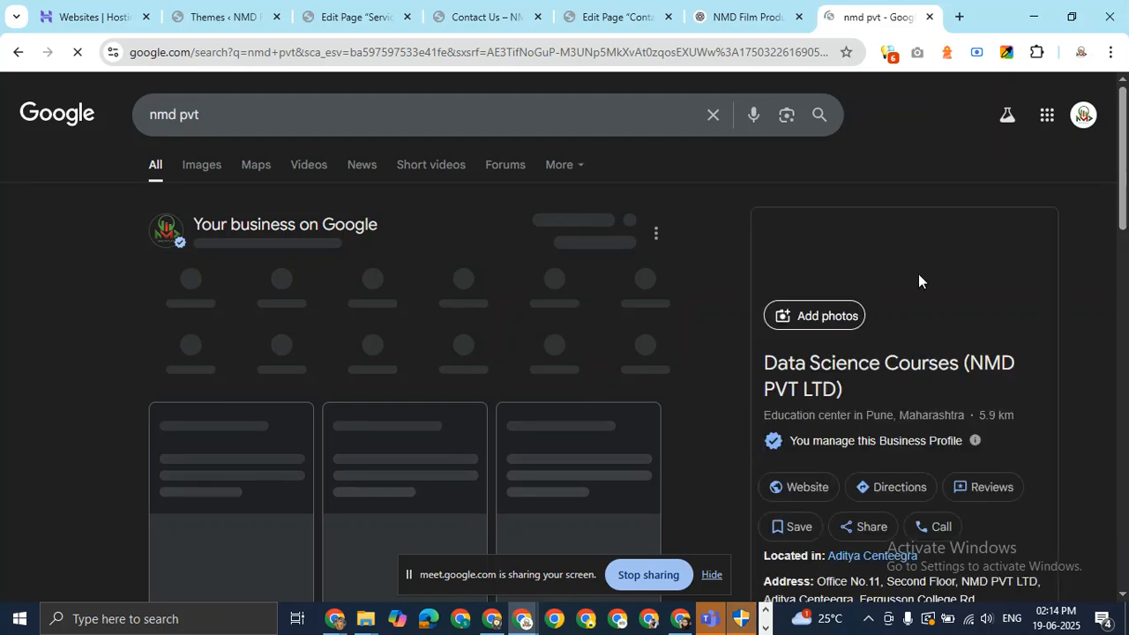
scroll(926, 355, down, 4)
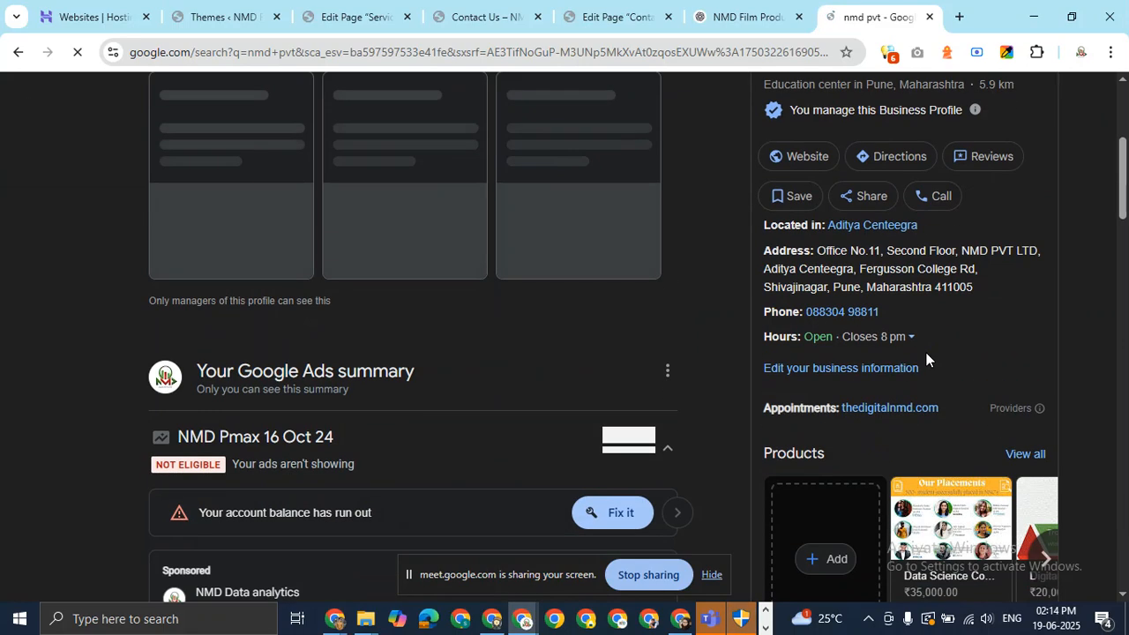
double_click(869, 312)
drag(835, 318, 800, 322)
key(ctrl+c)
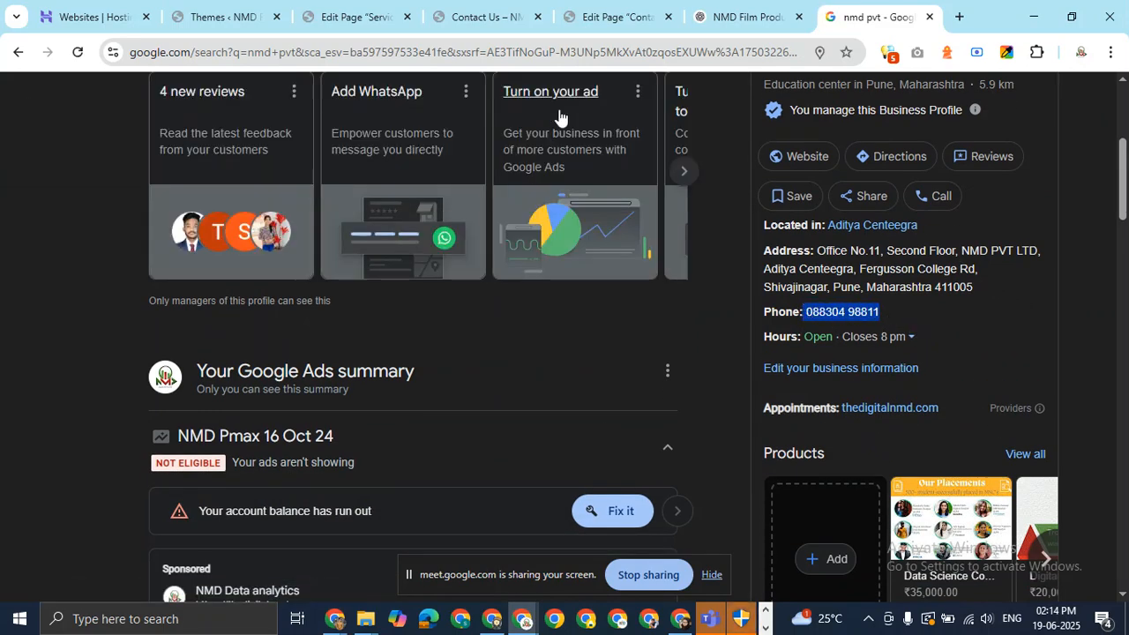
click(618, 17)
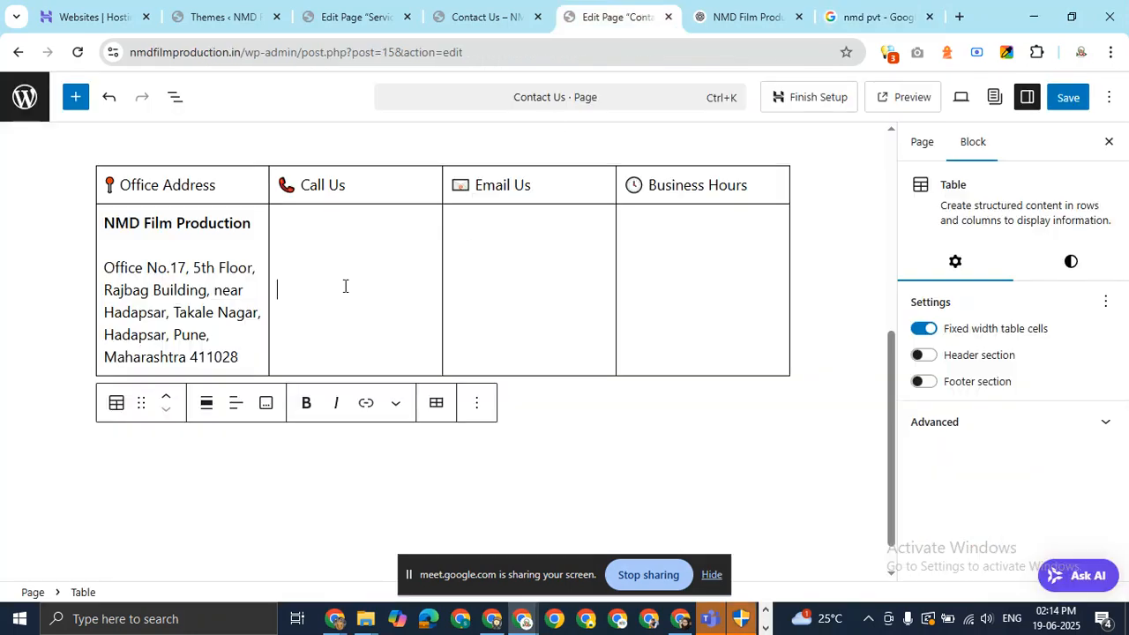
key(ctrl+v)
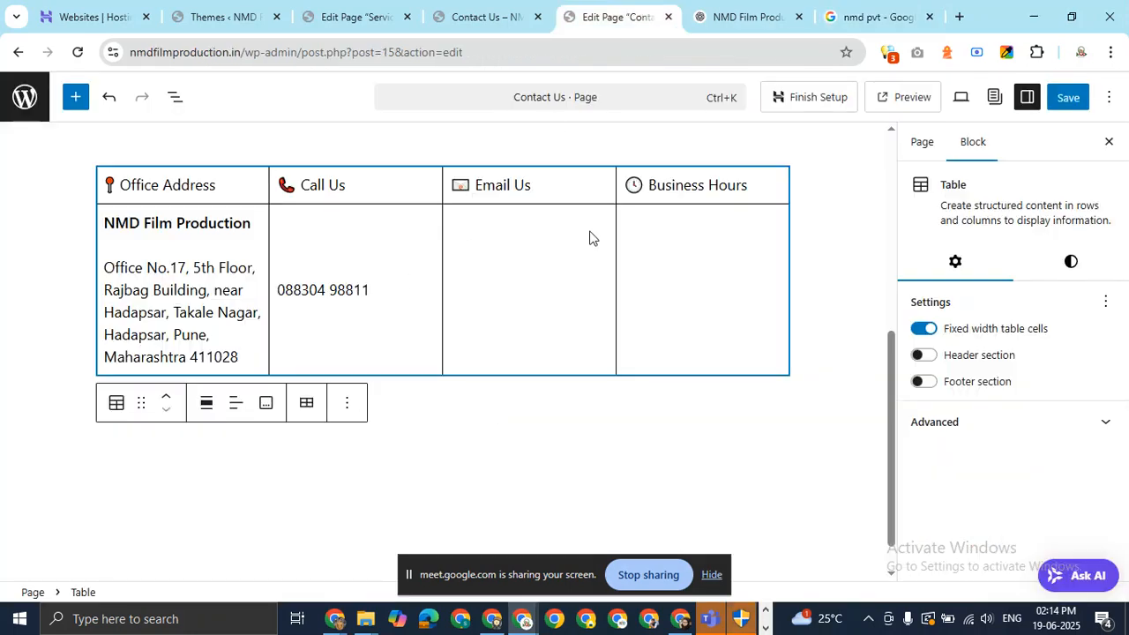
click(869, 16)
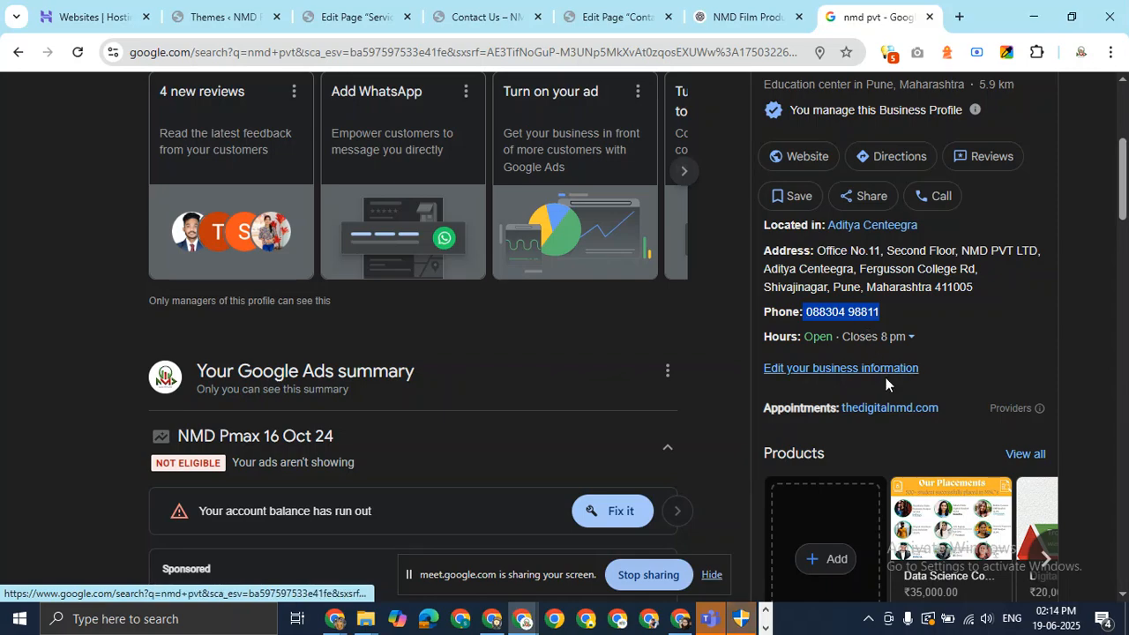
Copy the nmdfilmproduction.in domain from the live page's address bar, undoing a stray paste.
scroll(1103, 334, down, 6)
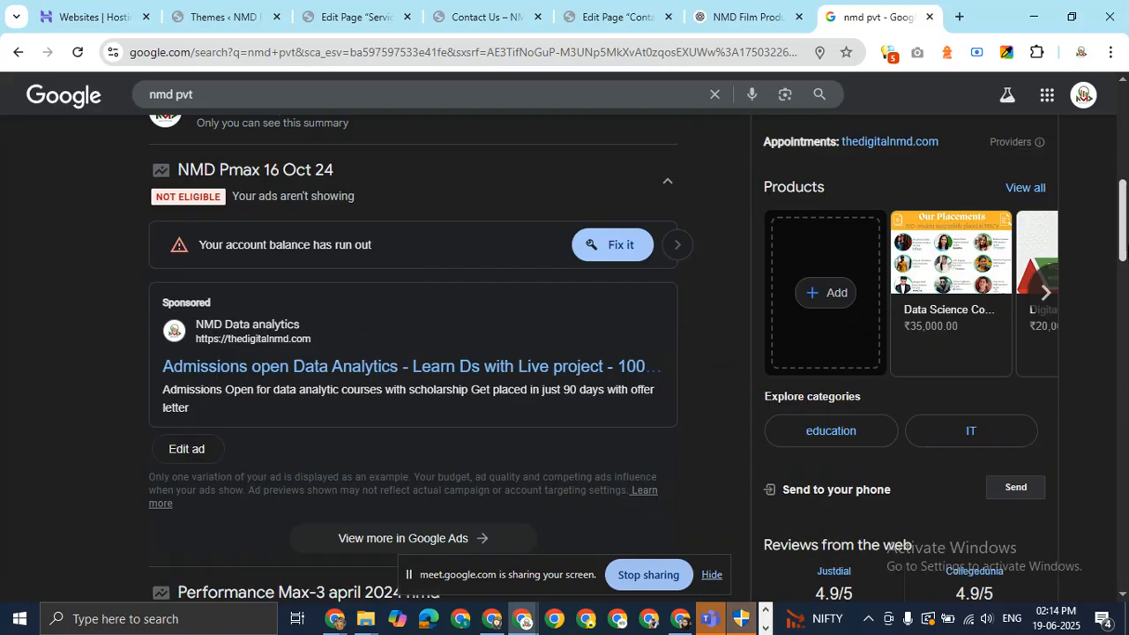
scroll(900, 79, up, 6)
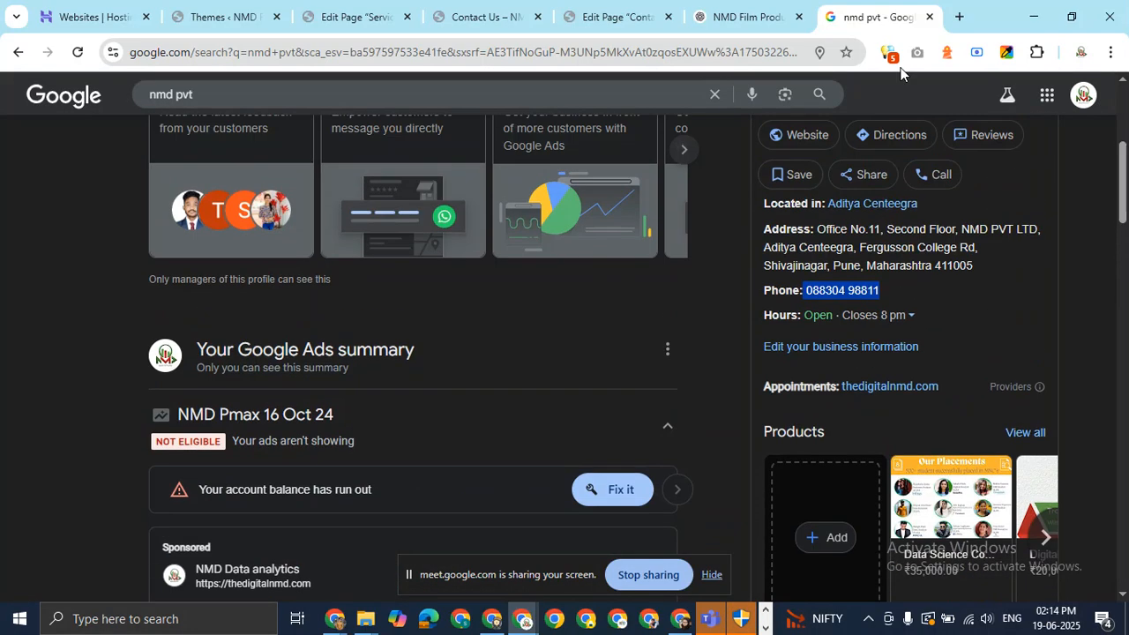
click(757, 12)
click(620, 9)
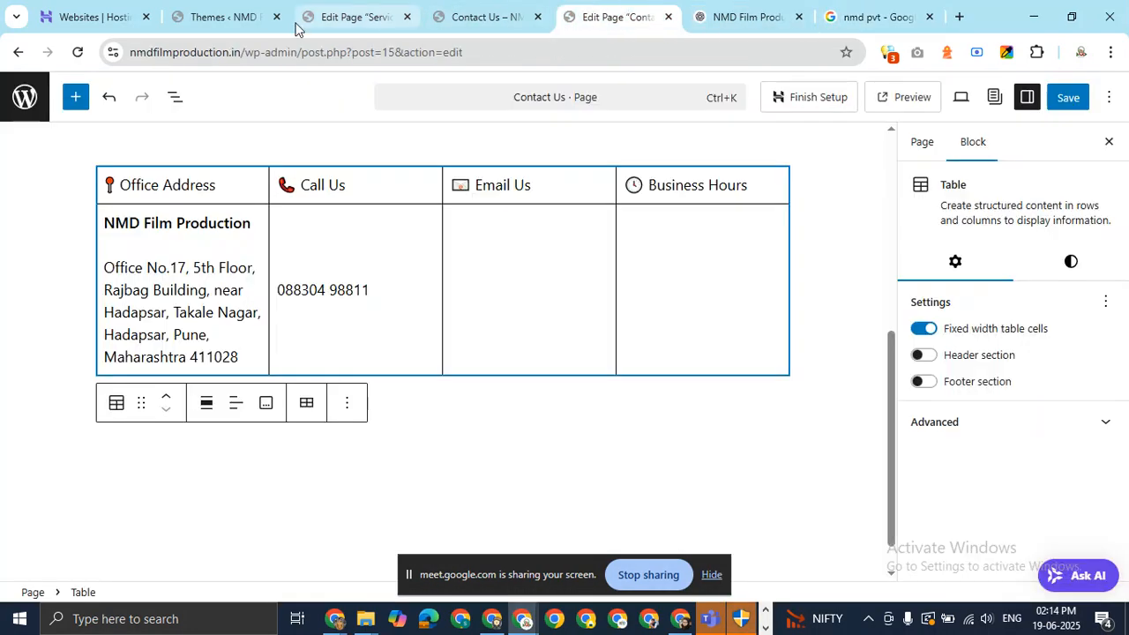
click(462, 12)
click(242, 53)
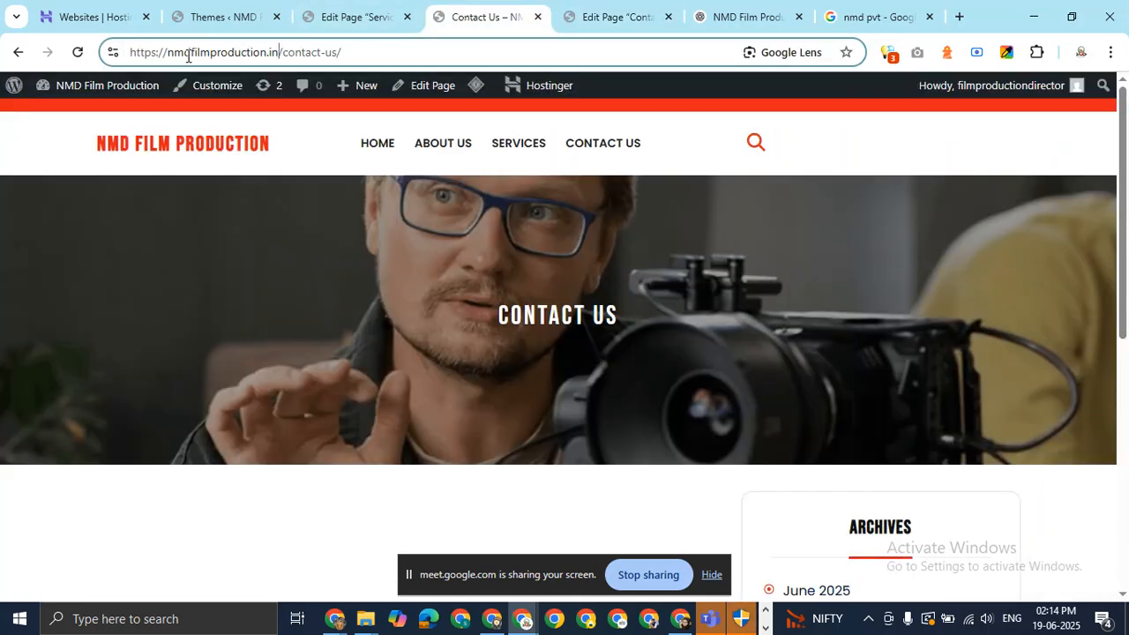
drag(168, 55, 279, 54)
key(ctrl+c)
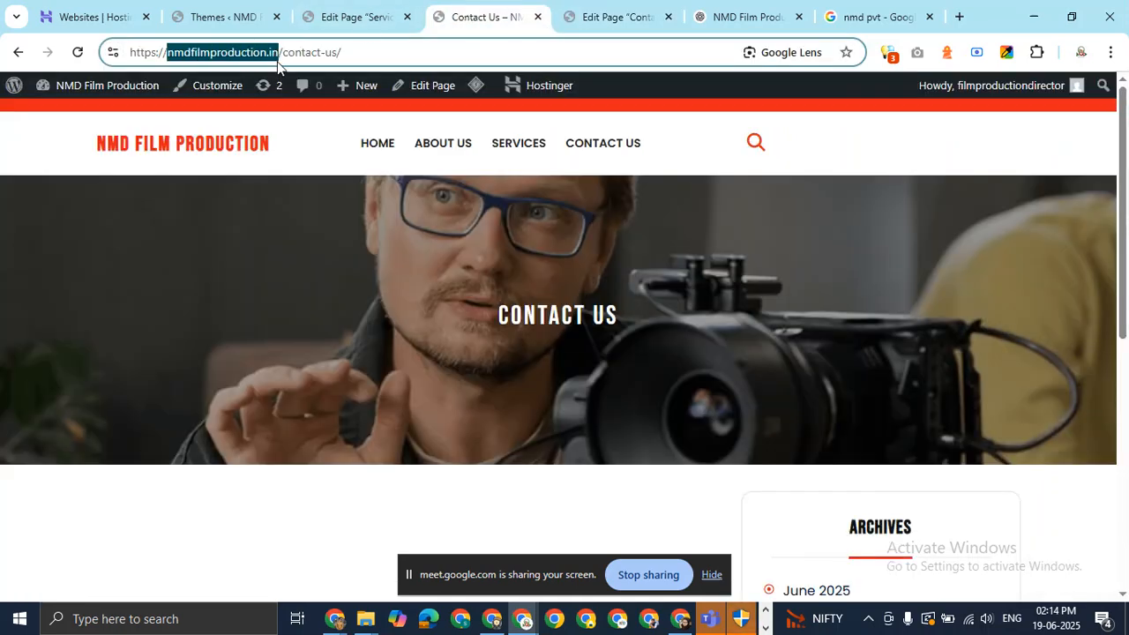
click(732, 15)
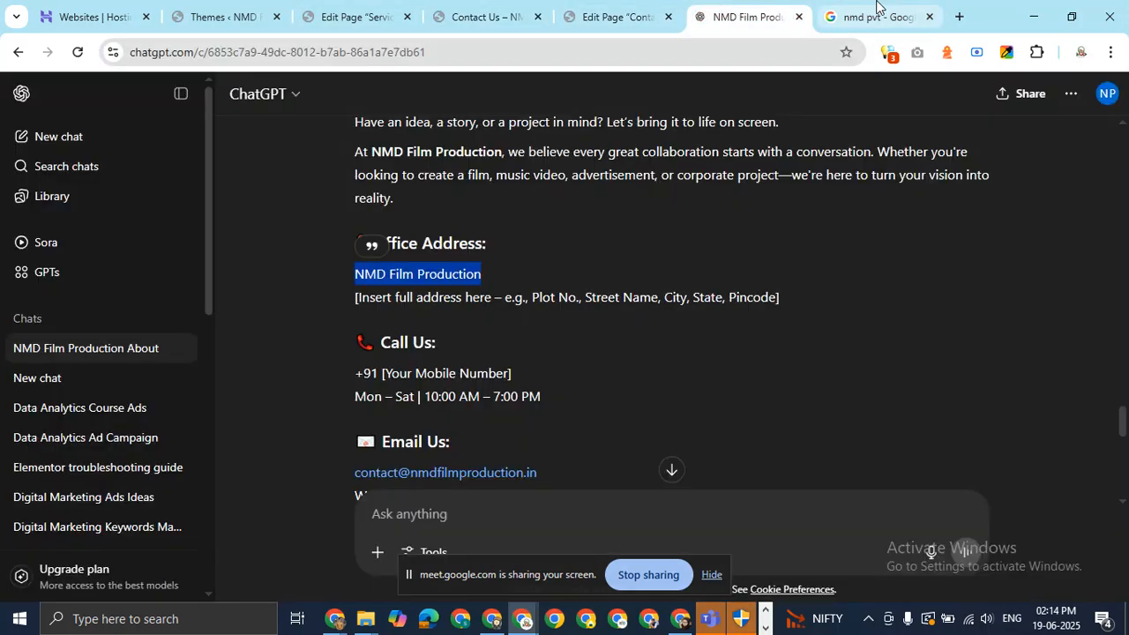
click(628, 9)
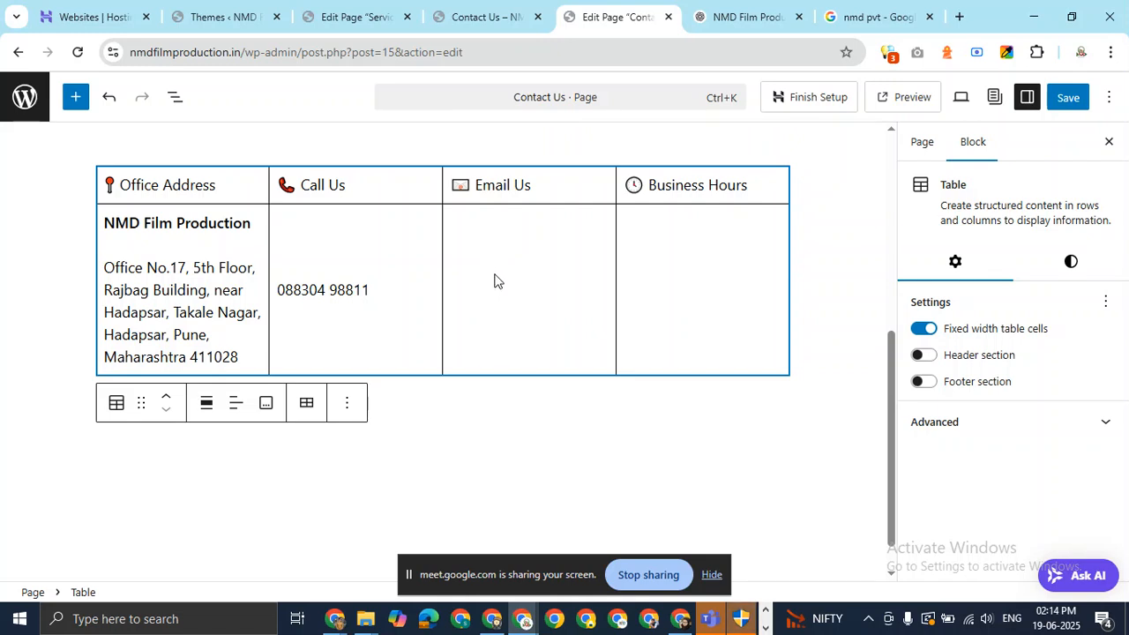
key(ctrl+v)
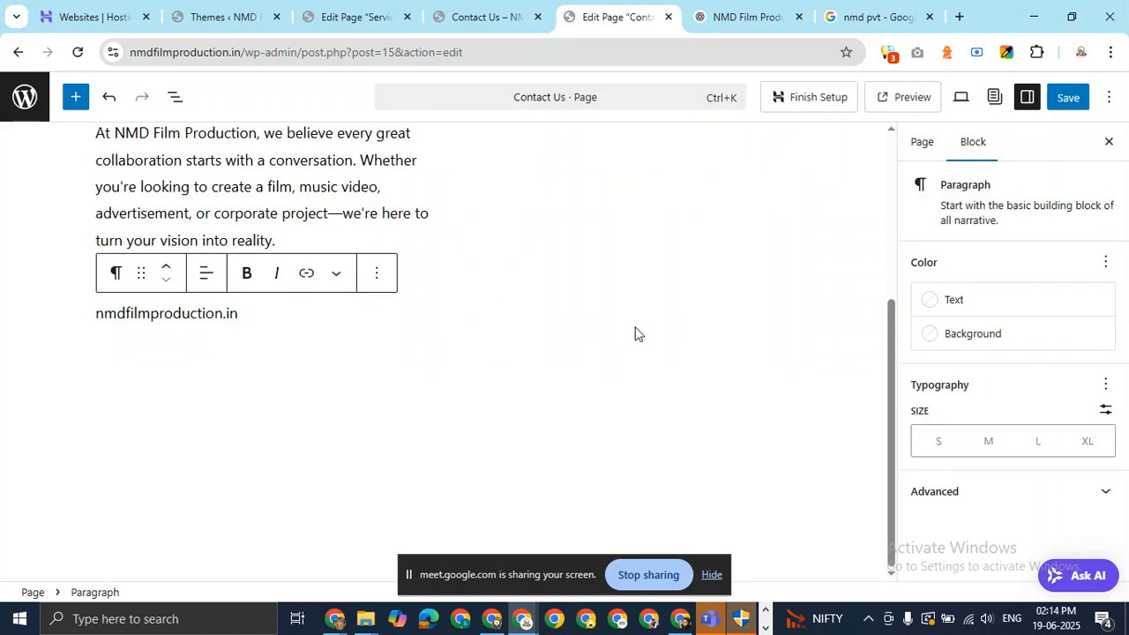
key(ctrl+z)
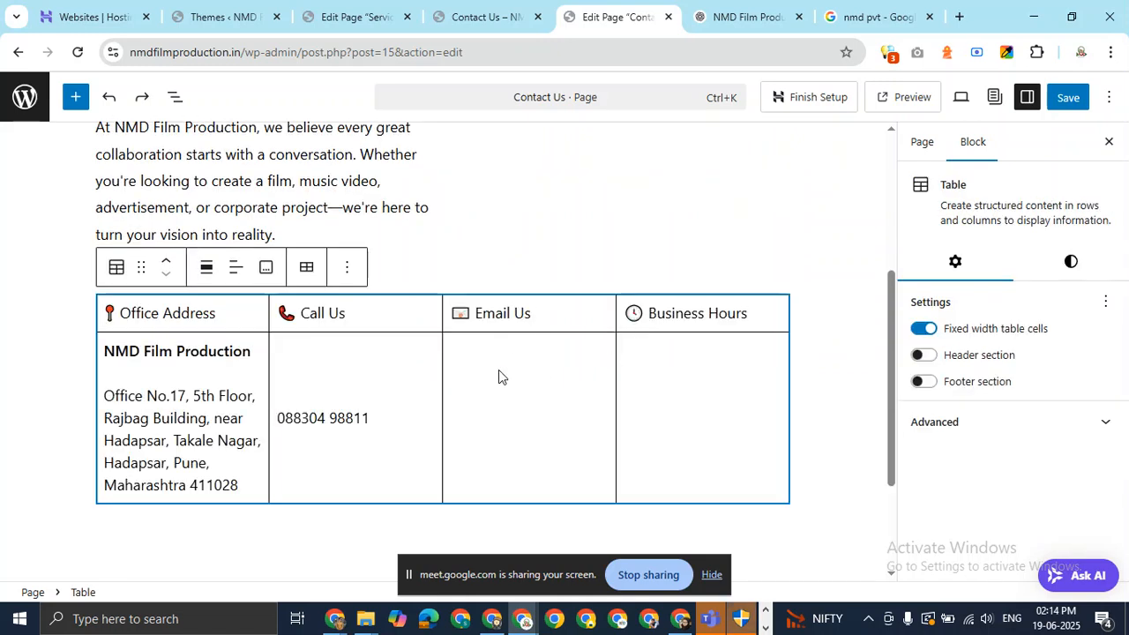
Fill the Email Us cell with the business's info@ address on that domain.
click(542, 309)
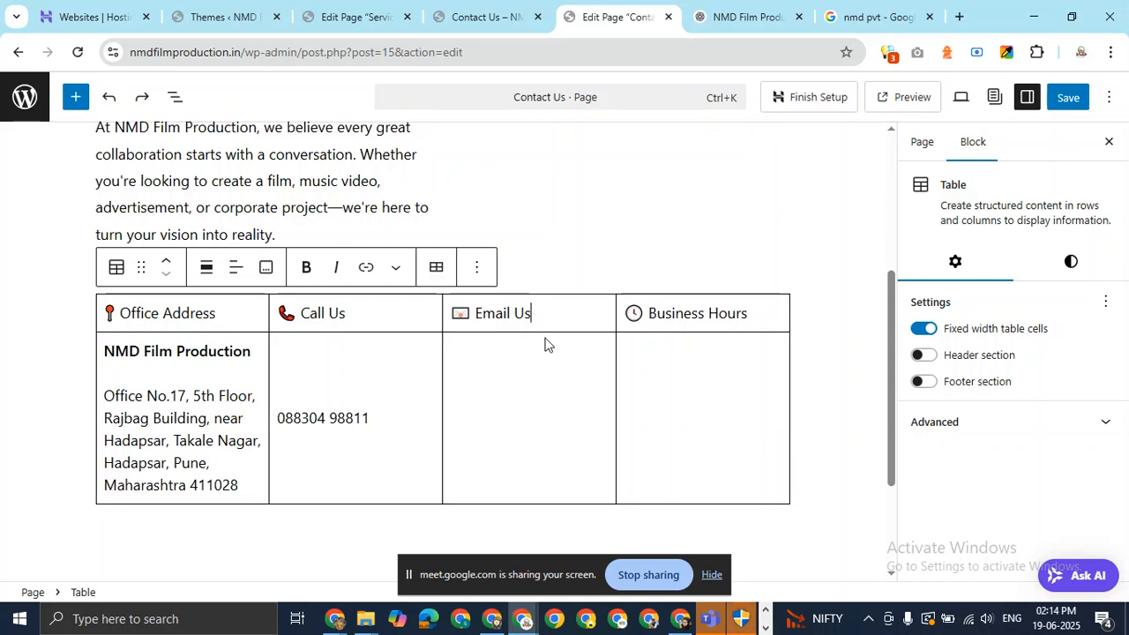
click(409, 405)
click(379, 427)
click(537, 407)
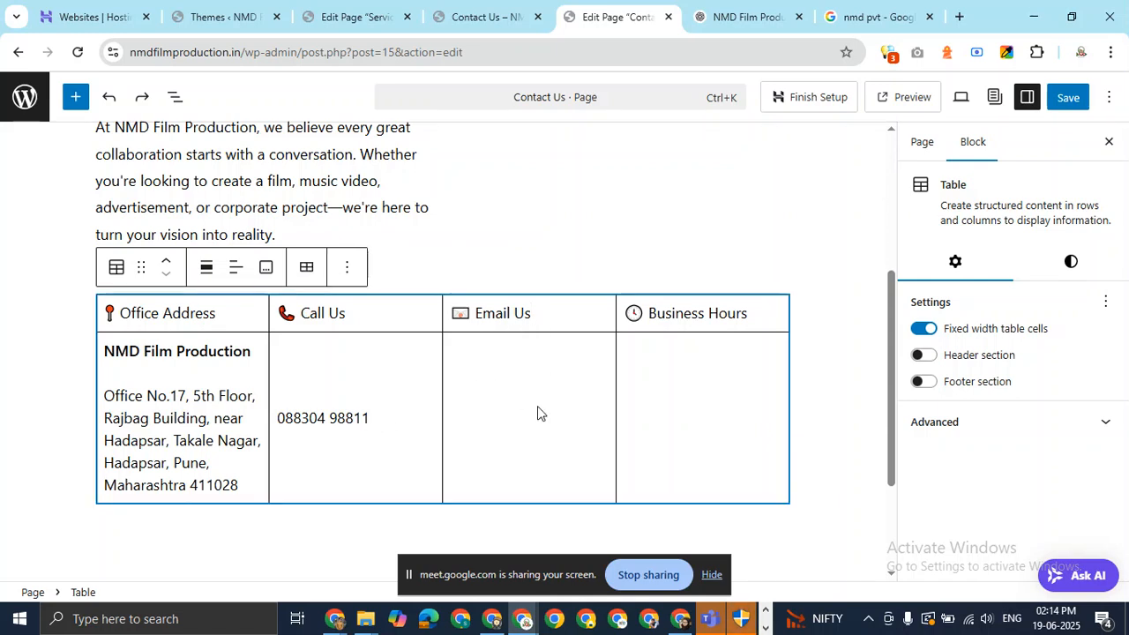
click(567, 306)
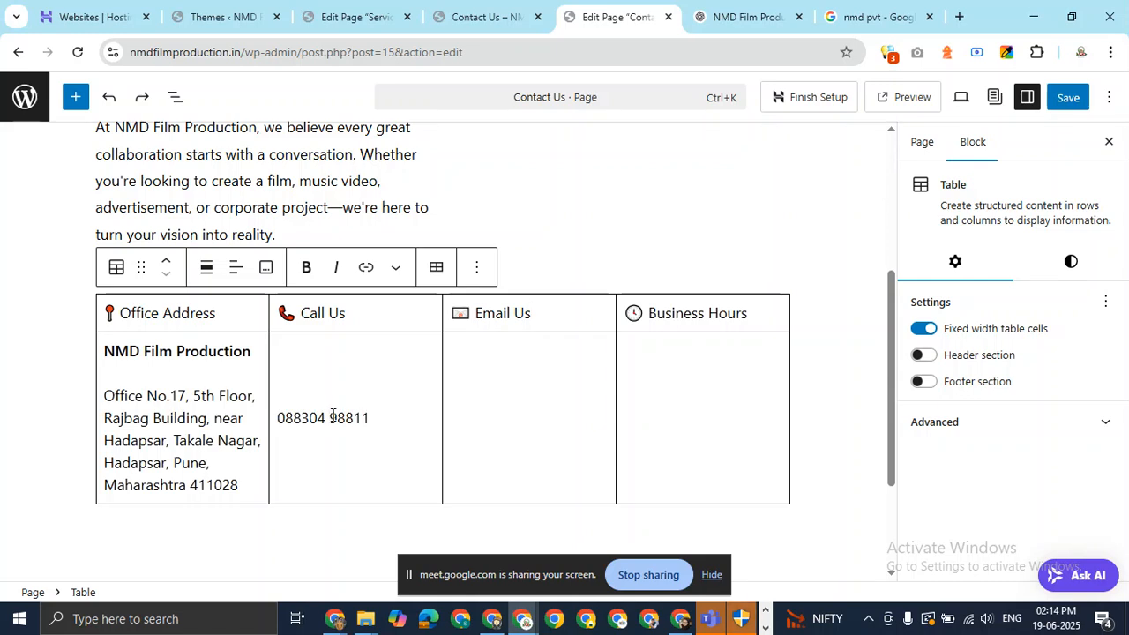
click(523, 377)
click(533, 411)
key(ctrl+v)
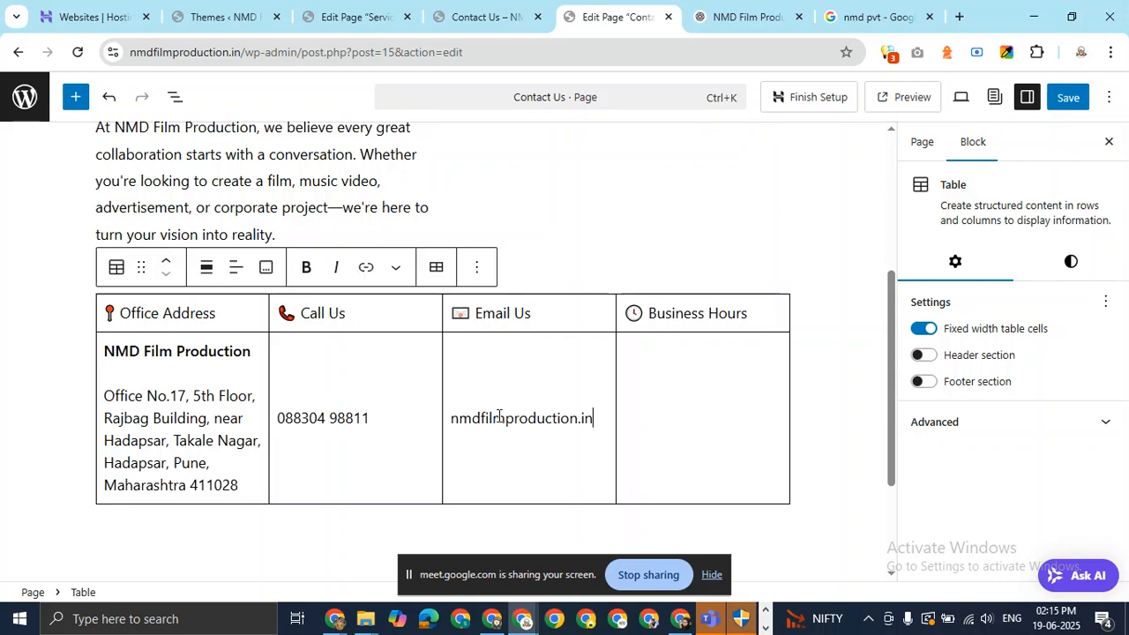
key(Home)
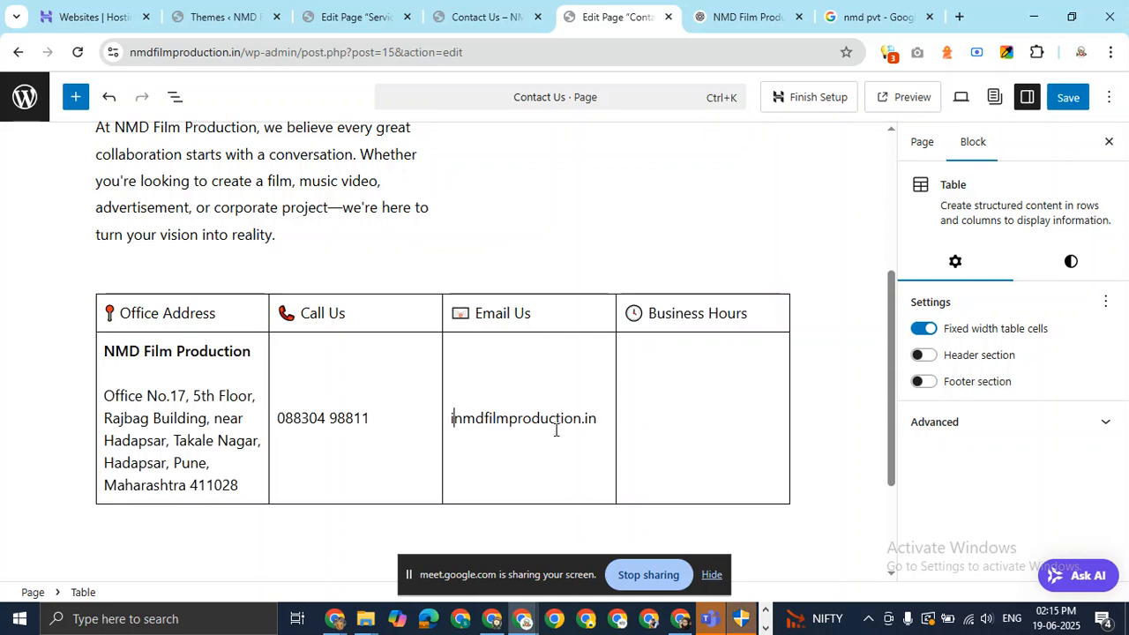
text(info)
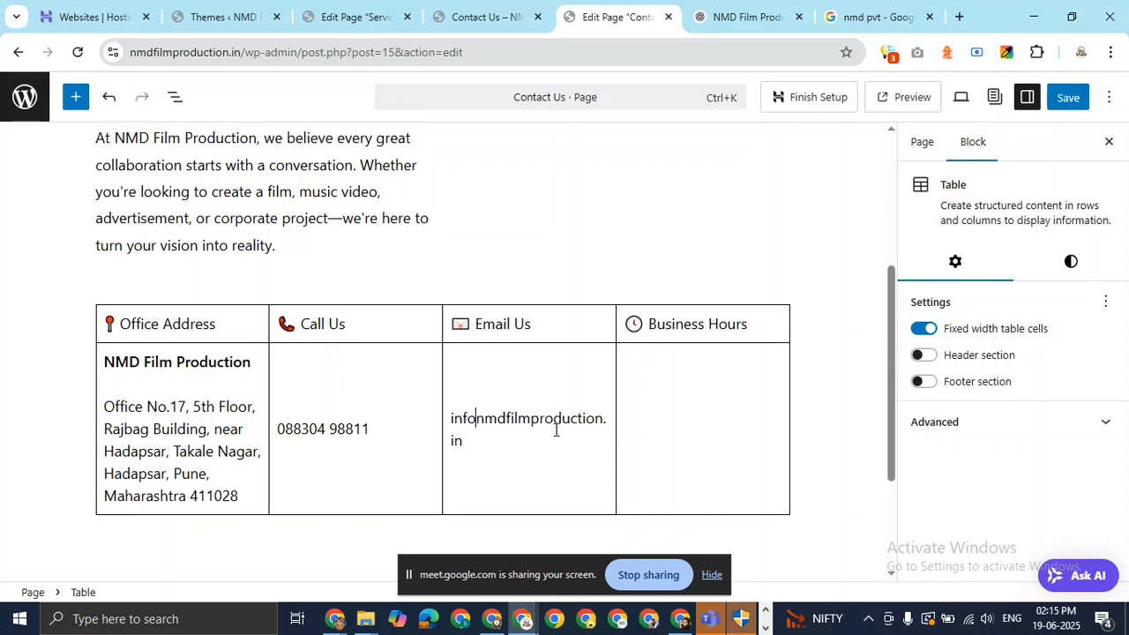
text(@)
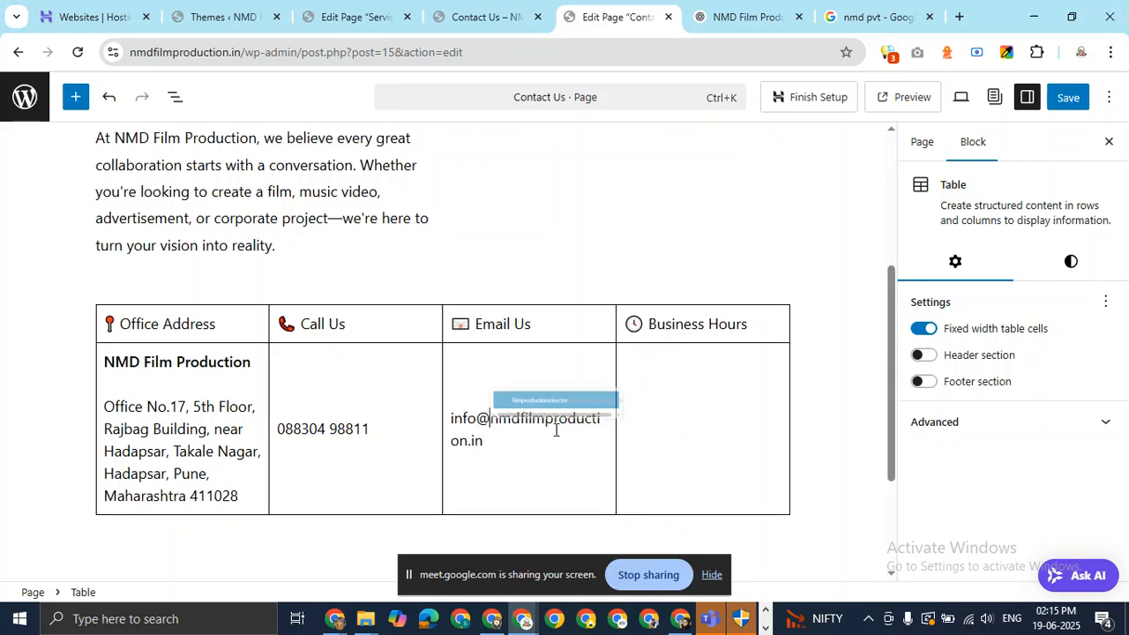
click(694, 479)
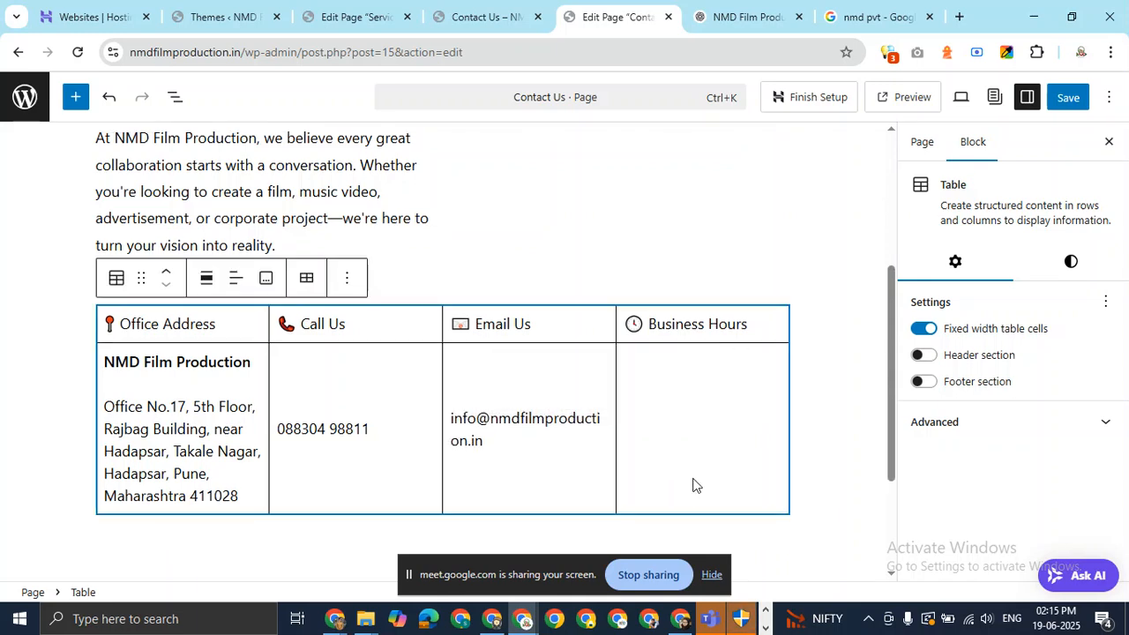
click(706, 419)
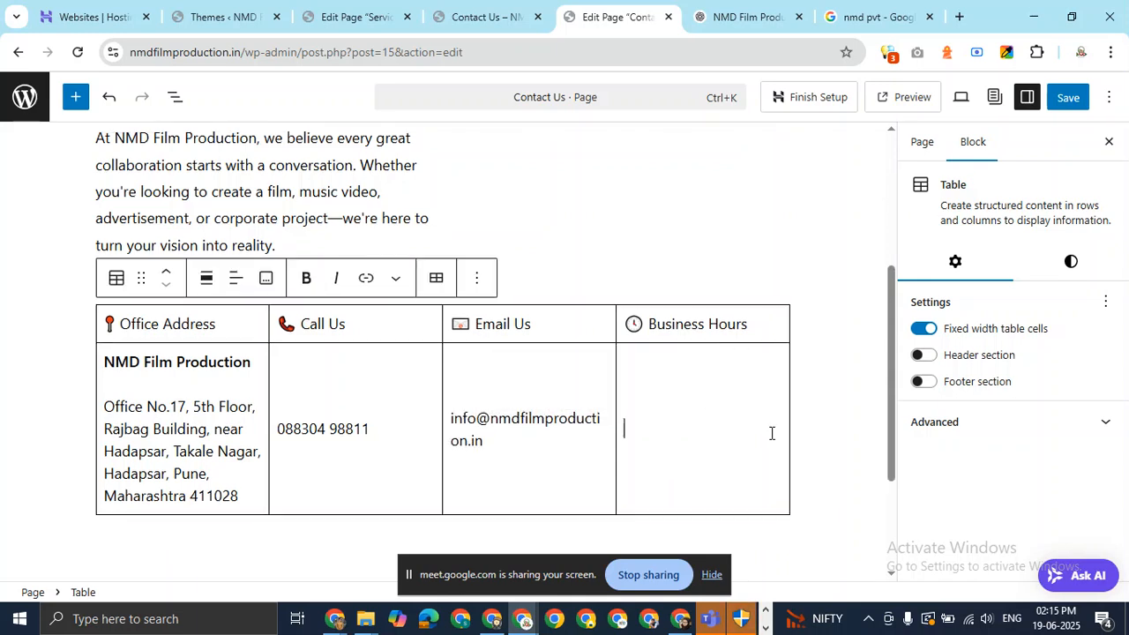
click(852, 16)
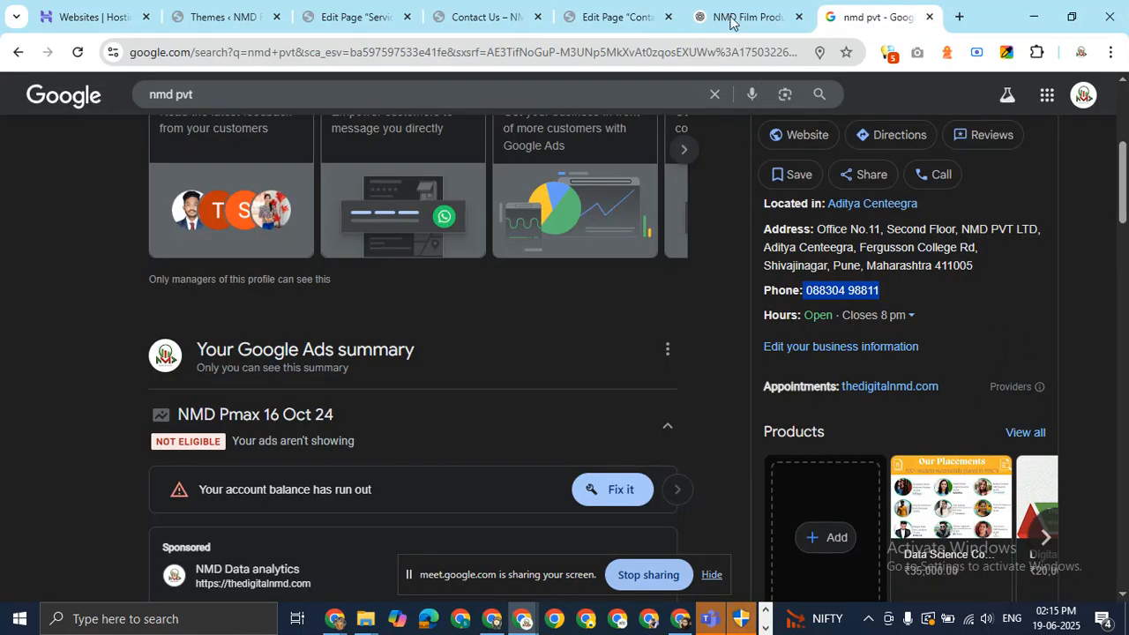
Copy the full weekly opening hours from Google's business panel into the Business Hours cell.
click(913, 315)
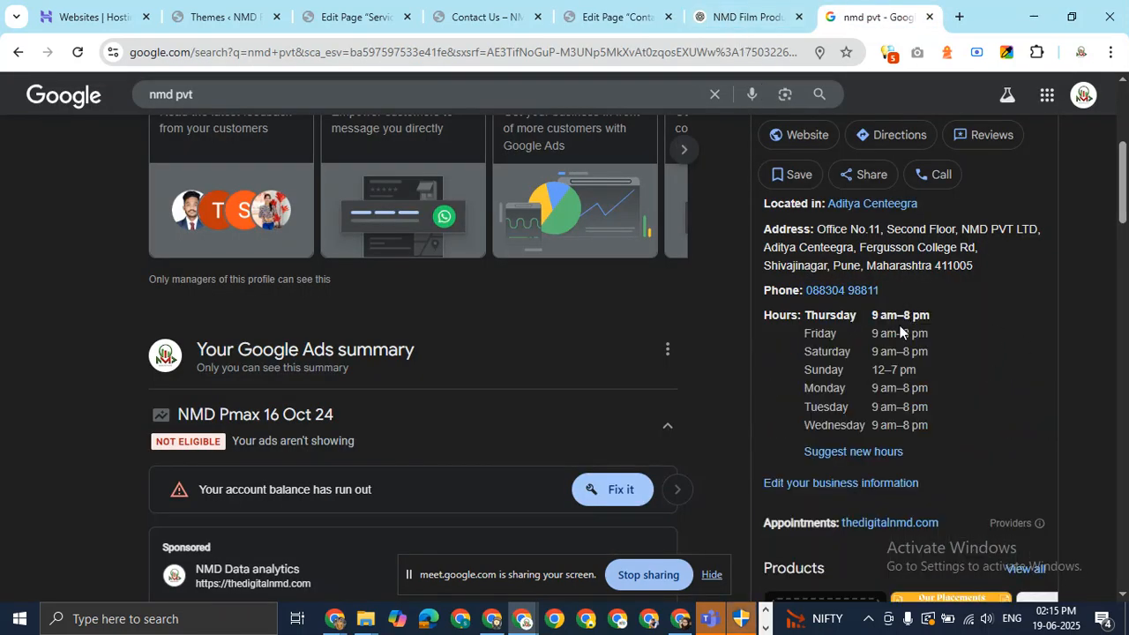
drag(945, 433, 809, 318)
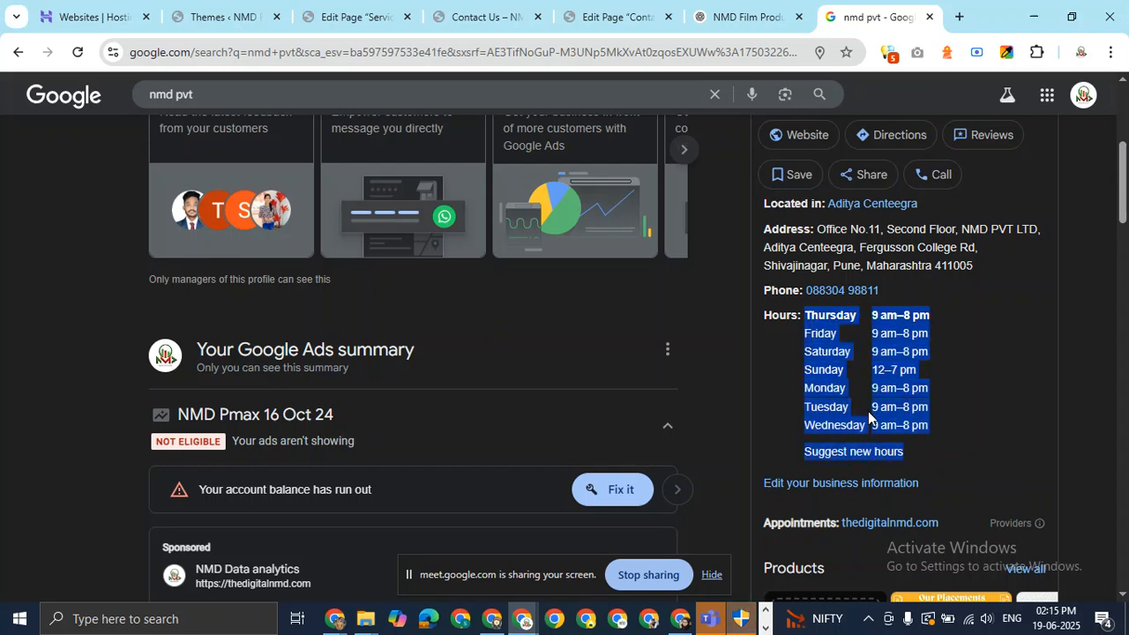
right_click(831, 346)
click(663, 369)
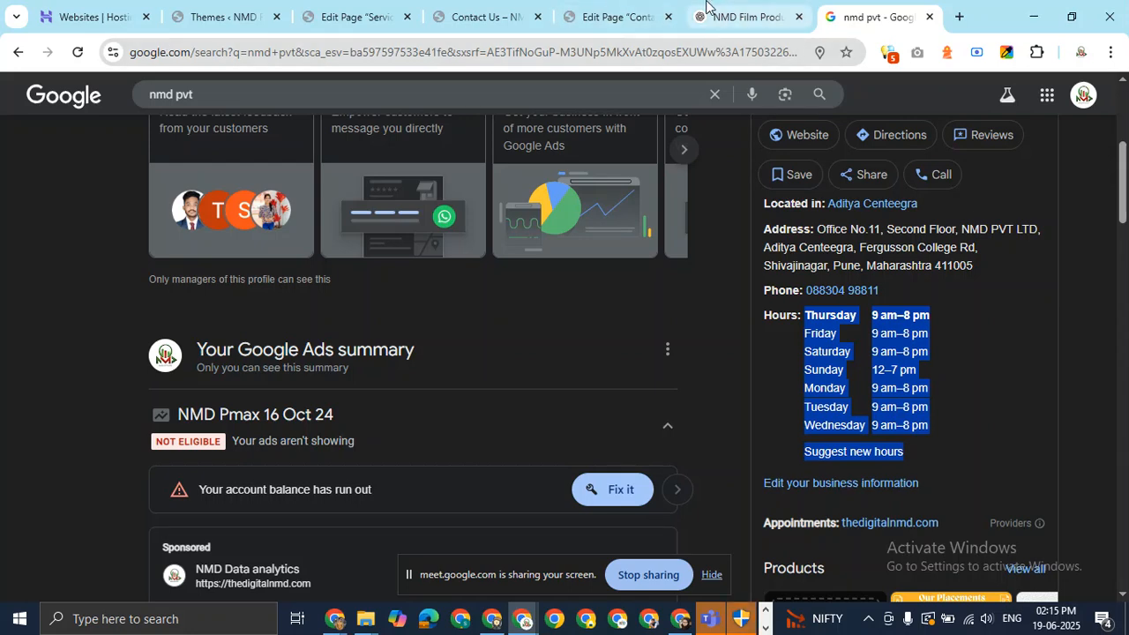
click(628, 9)
click(715, 414)
text(Thursday 9 am–8 pm Friday 9 am–8 pm Saturday 9 am–8 pm Sunday 12–7 pm Monday 9 am–8 pm Tuesday 9 am–8 pm Wednesday 9 am–8 pm Suggest new hours)
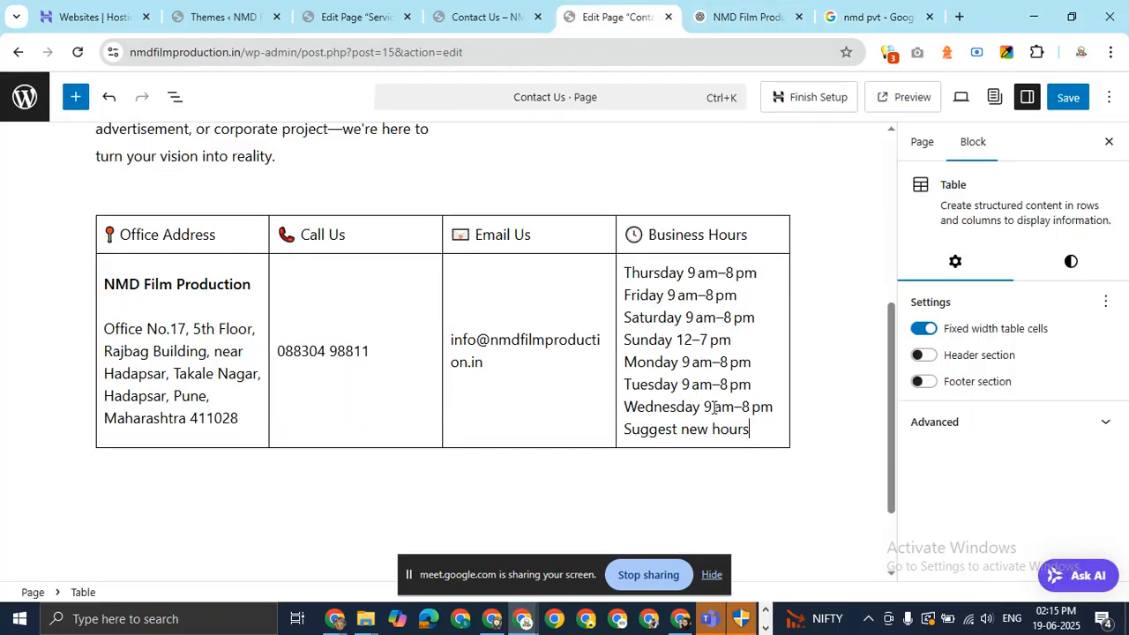
Delete the stray 'Suggest new hours' line, then select ChatGPT's 'Stay updated' social-media sentence.
drag(745, 430, 622, 434)
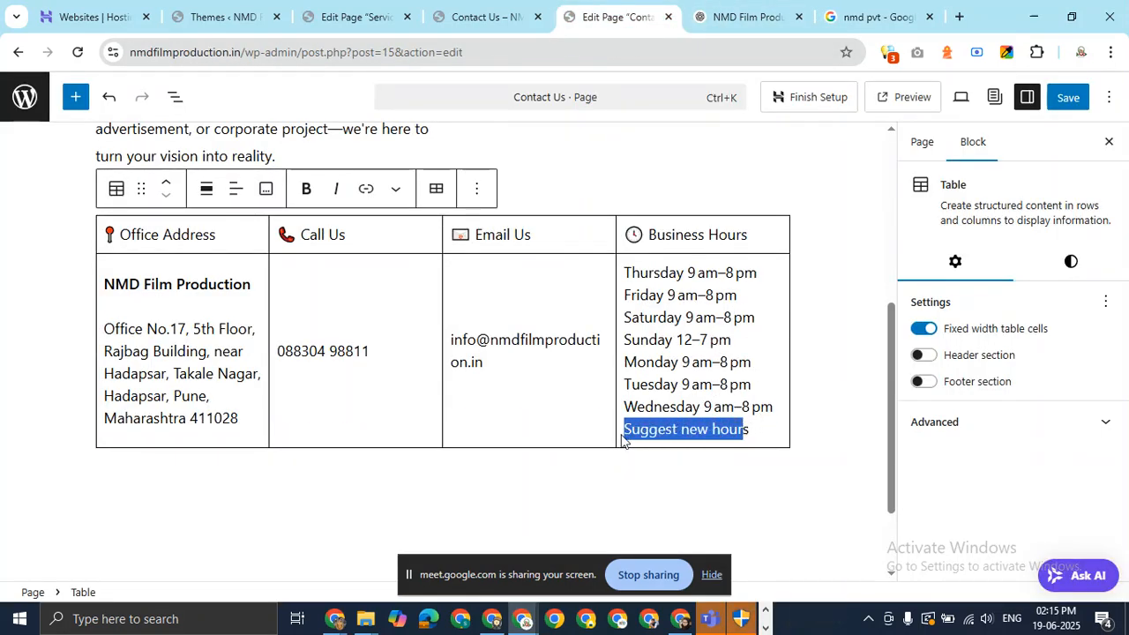
click(761, 412)
drag(751, 430, 622, 453)
key(BackSpace)
key(BackSpace)
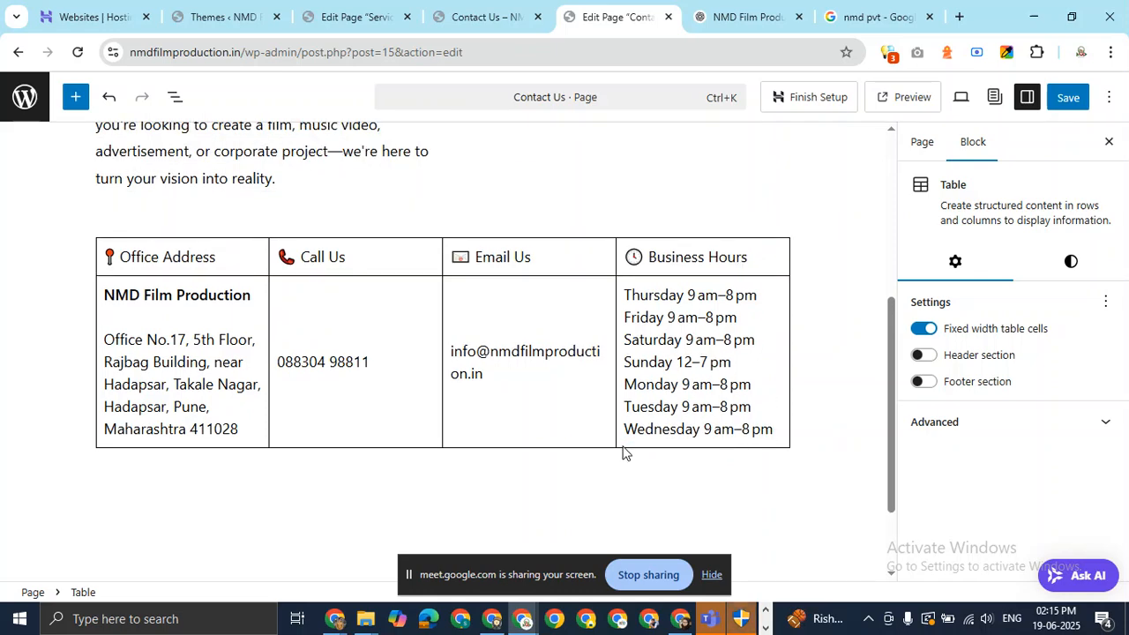
scroll(391, 277, up, 3)
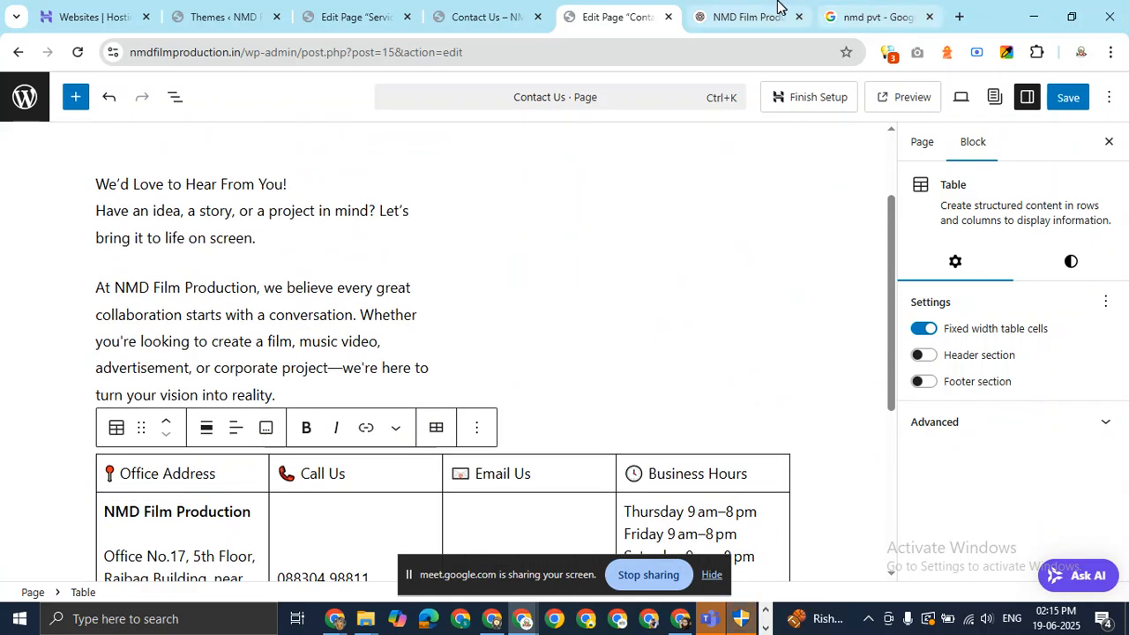
click(777, 7)
scroll(398, 387, down, 4)
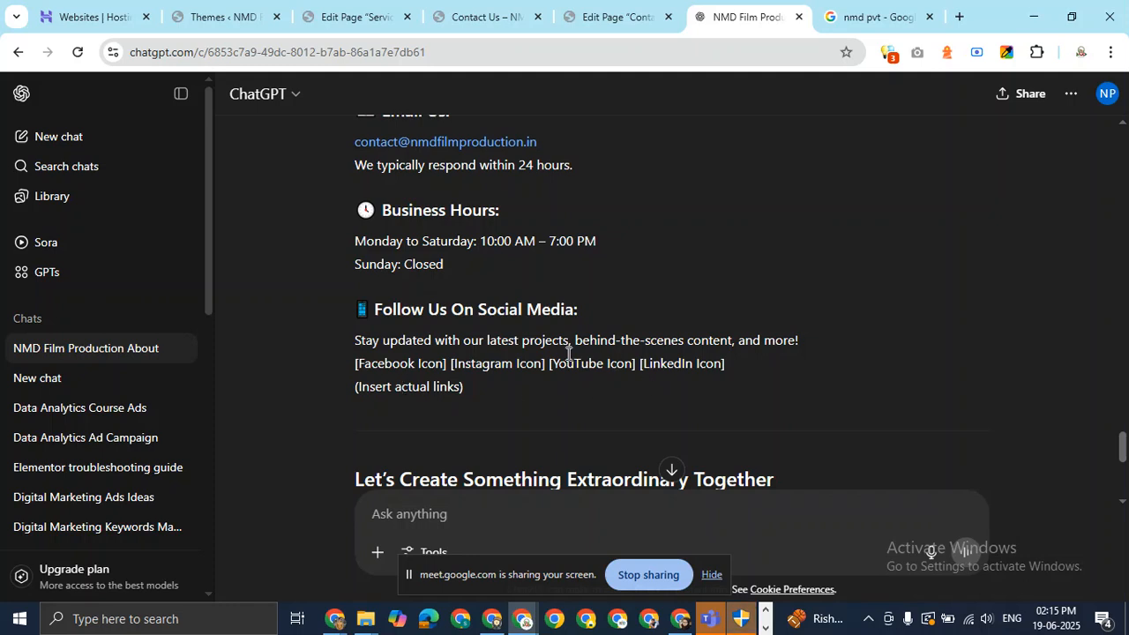
drag(353, 337, 812, 342)
key(ctrl+c)
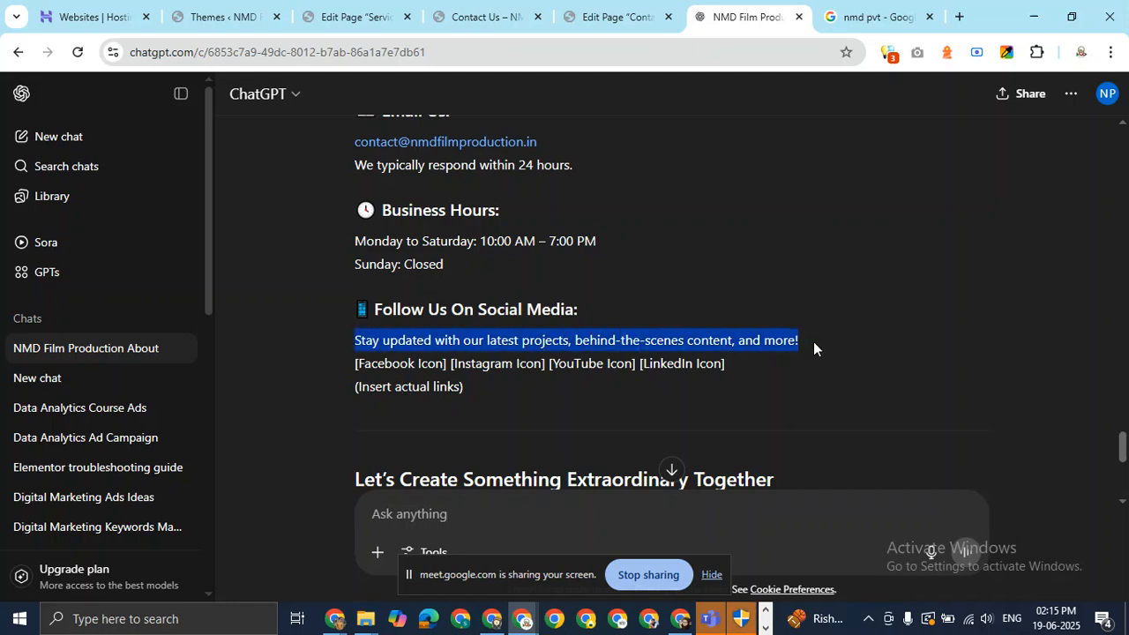
Return to the Contact Us editor and undo a paragraph accidentally added above the table.
click(602, 22)
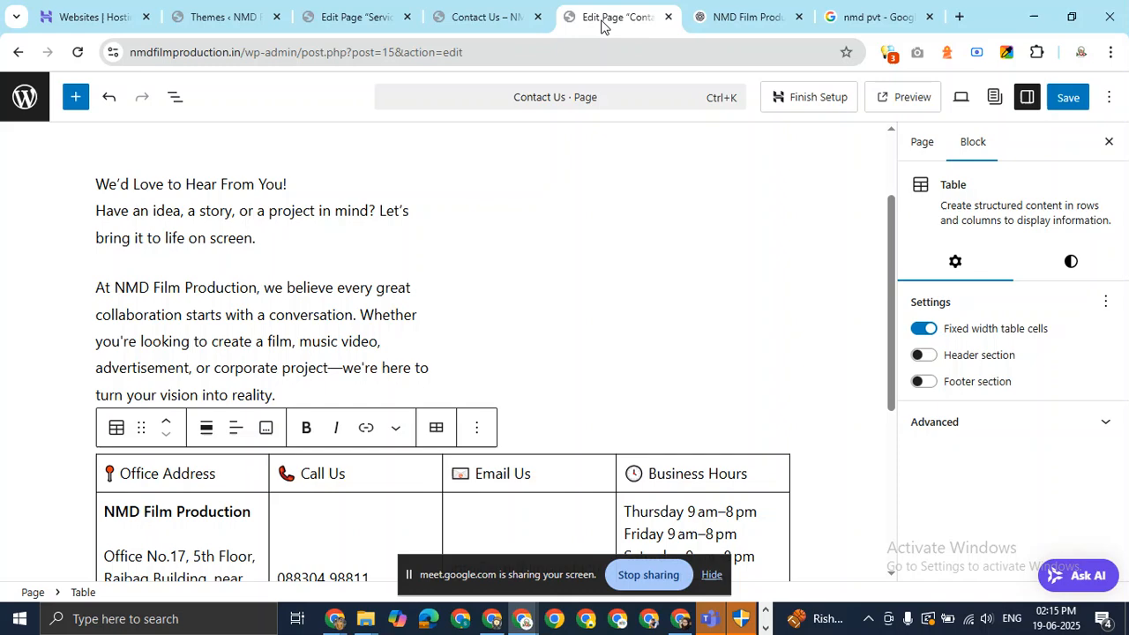
scroll(549, 397, down, 4)
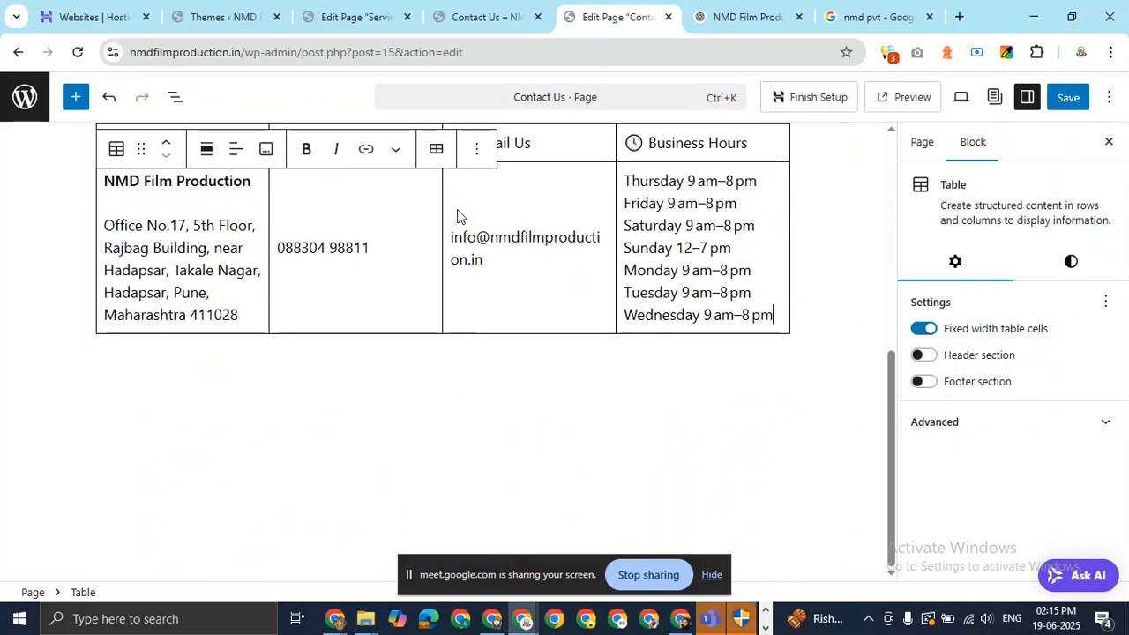
click(477, 152)
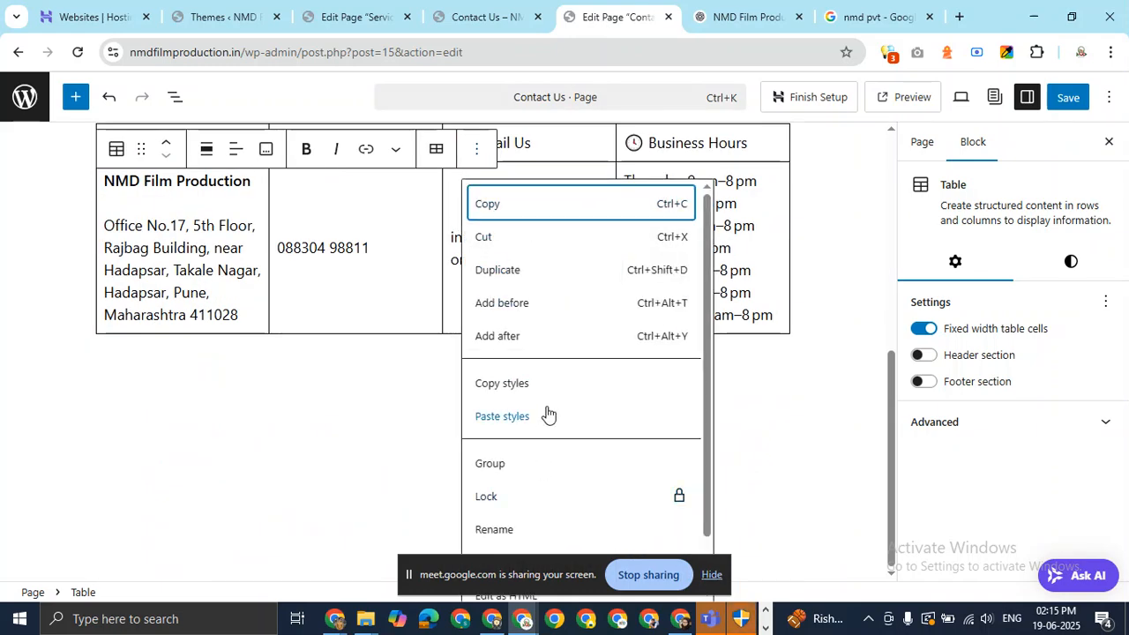
click(525, 302)
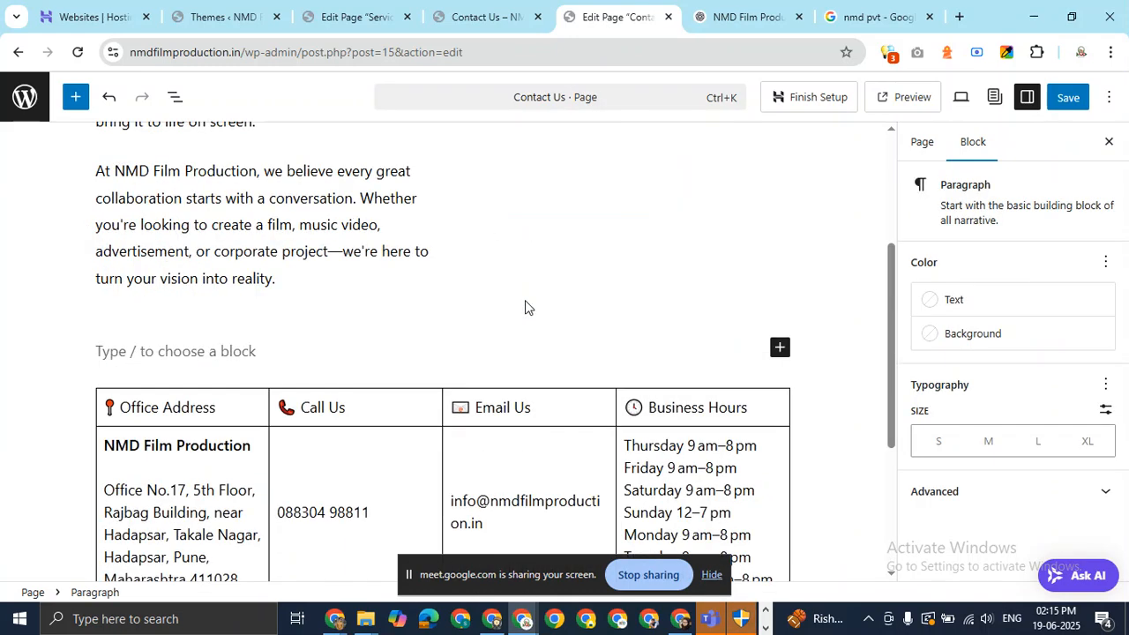
key(ctrl+z)
Paste 'Stay updated with our latest projects, behind-the-scenes content, and more!' after the table and save.
click(476, 360)
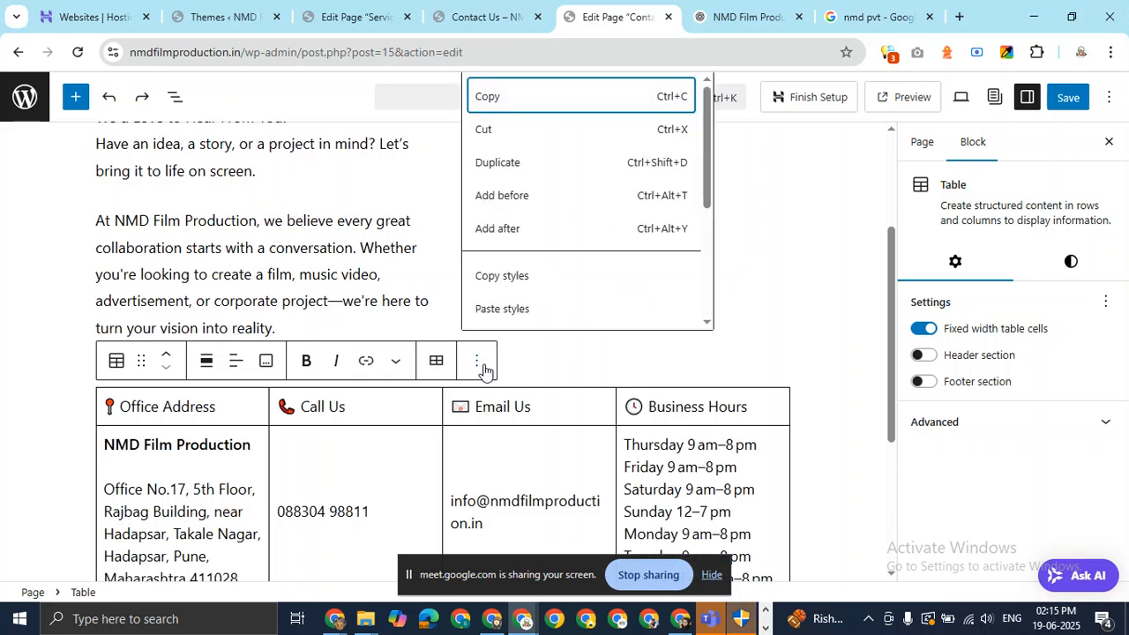
click(526, 231)
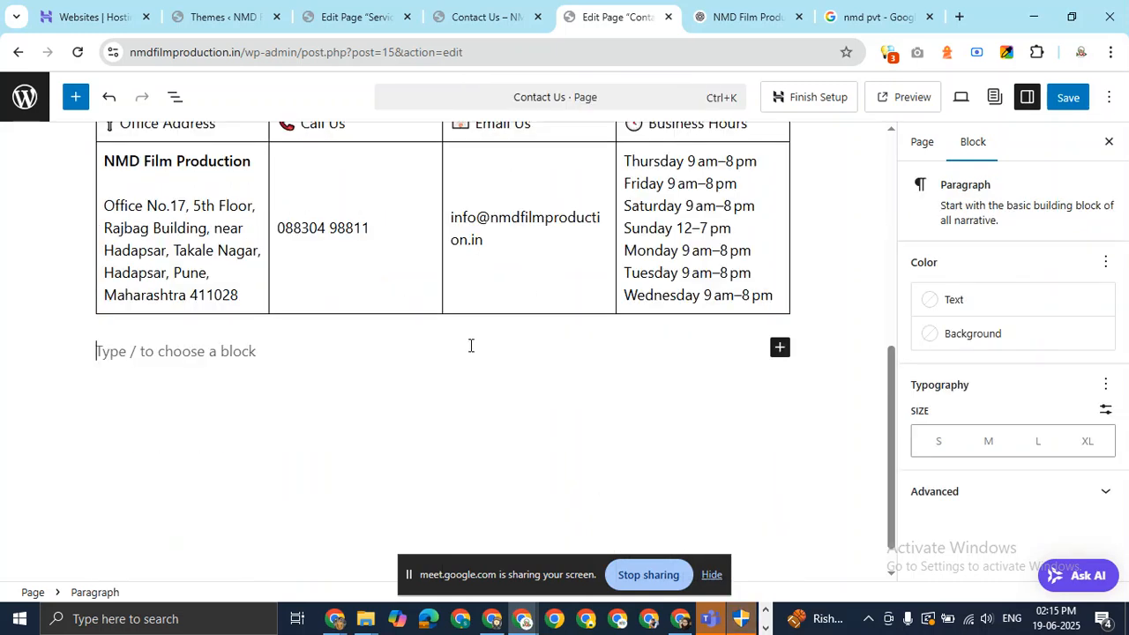
key(ctrl+v)
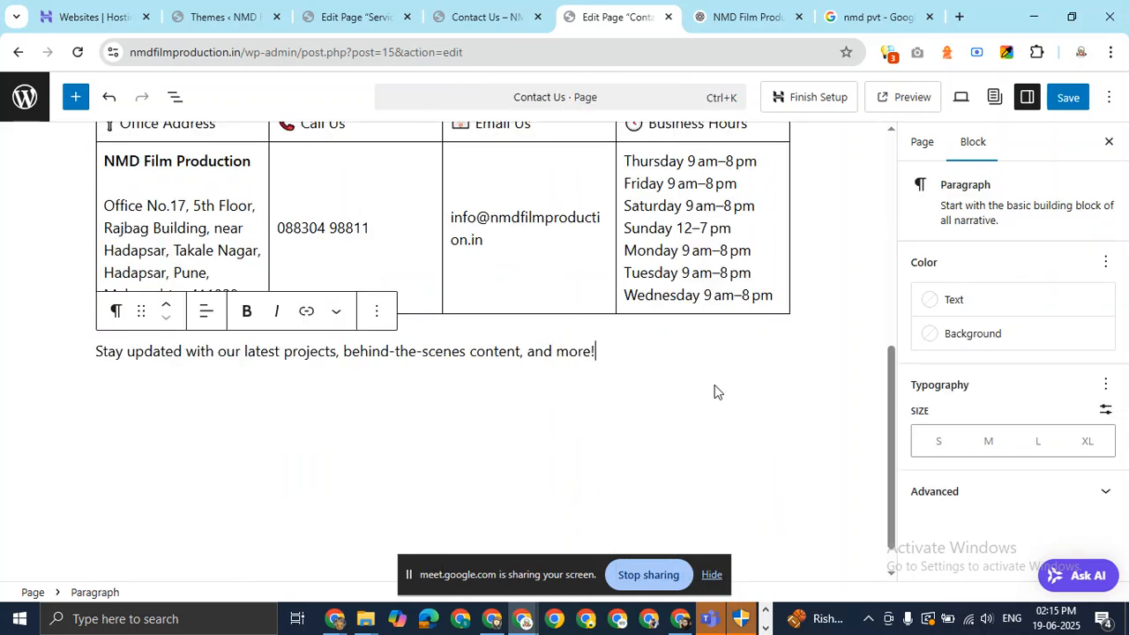
key(Return)
click(1070, 98)
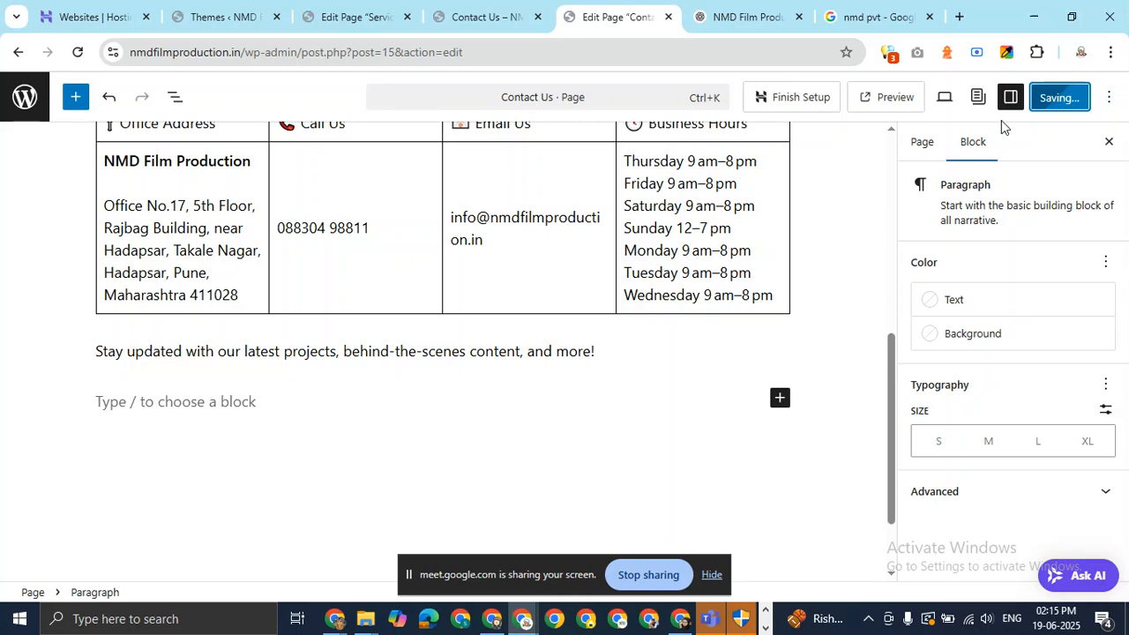
Open the live Contact Us page in a new tab from the page's permalink.
click(922, 142)
click(1029, 388)
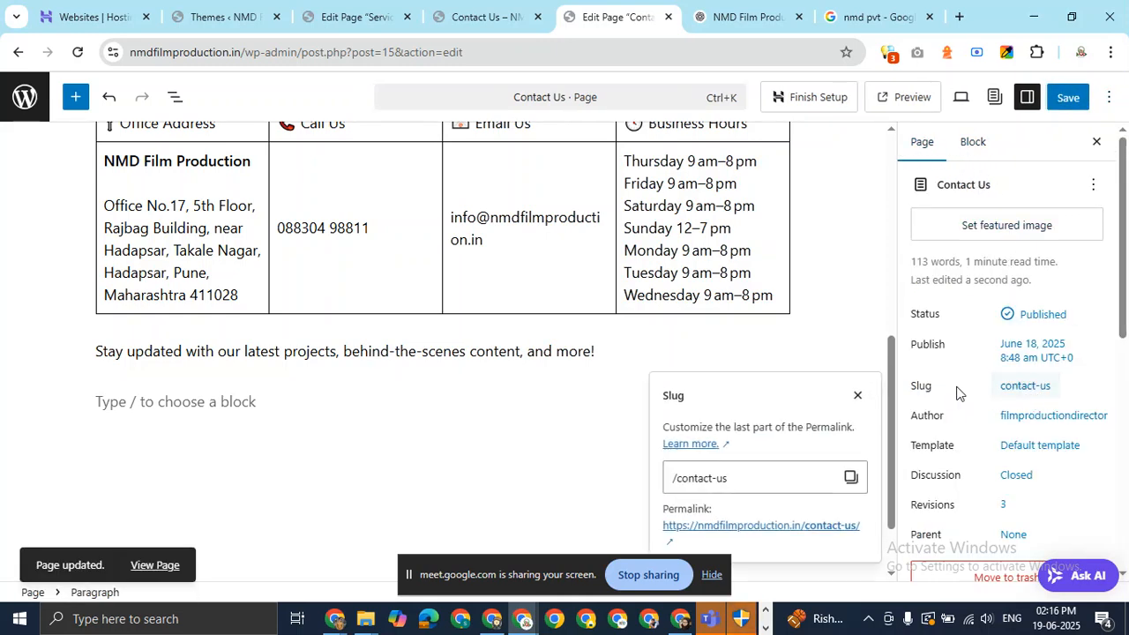
click(802, 528)
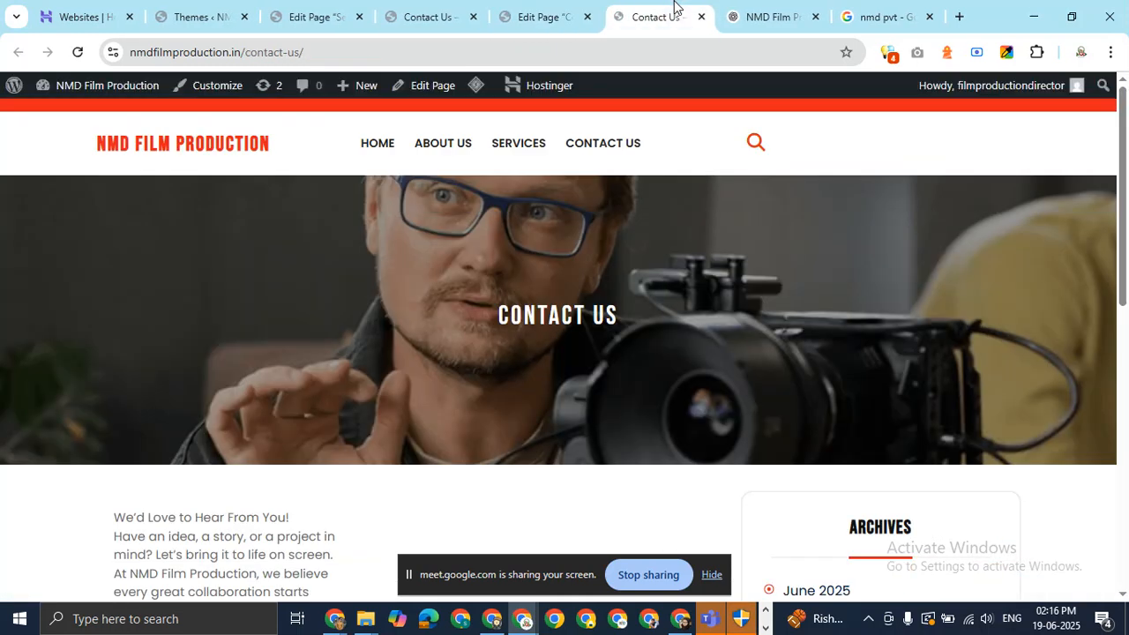
Scroll through the live Contact Us page to check the intro, contact table and Stay updated line.
scroll(418, 337, down, 4)
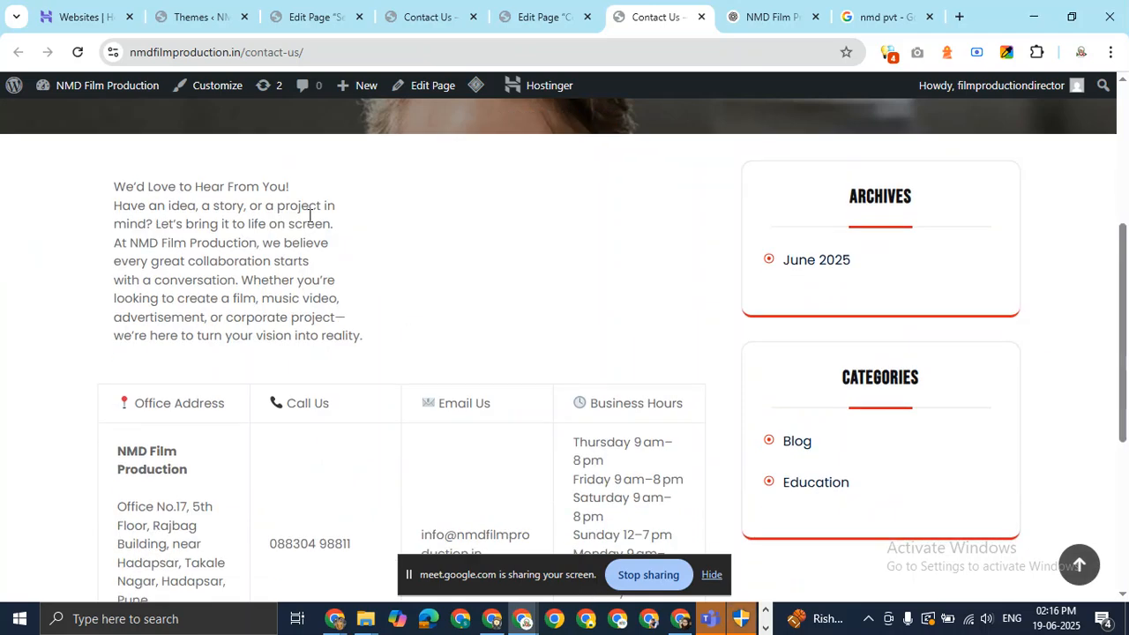
drag(1125, 265, 1069, 261)
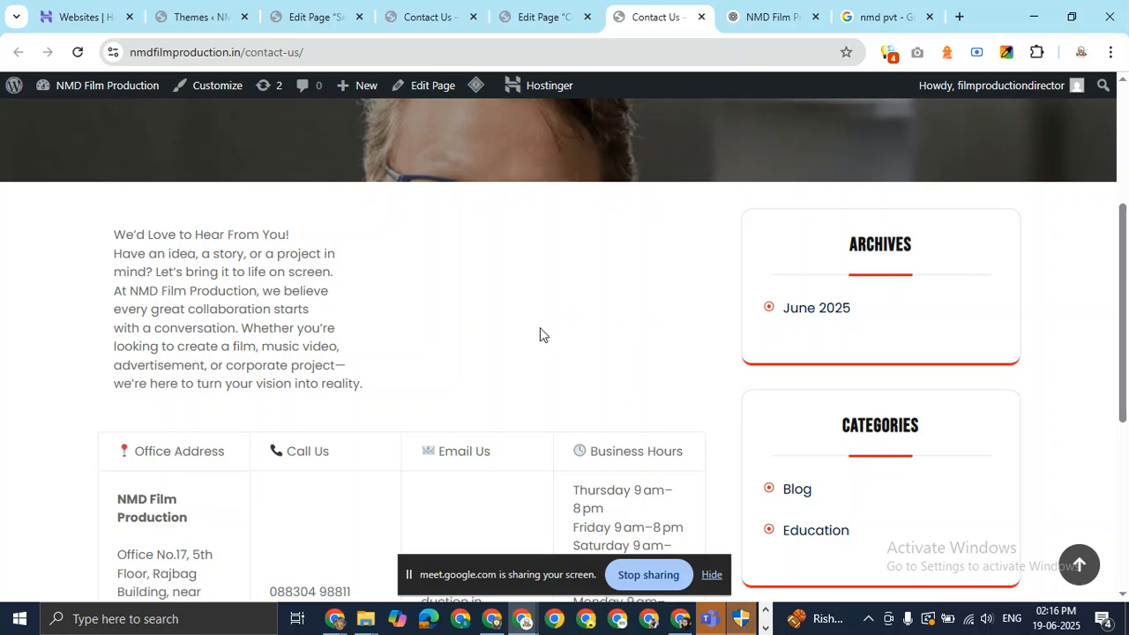
drag(1115, 255, 1116, 346)
drag(1126, 305, 1126, 215)
click(617, 250)
scroll(1127, 214, down, 3)
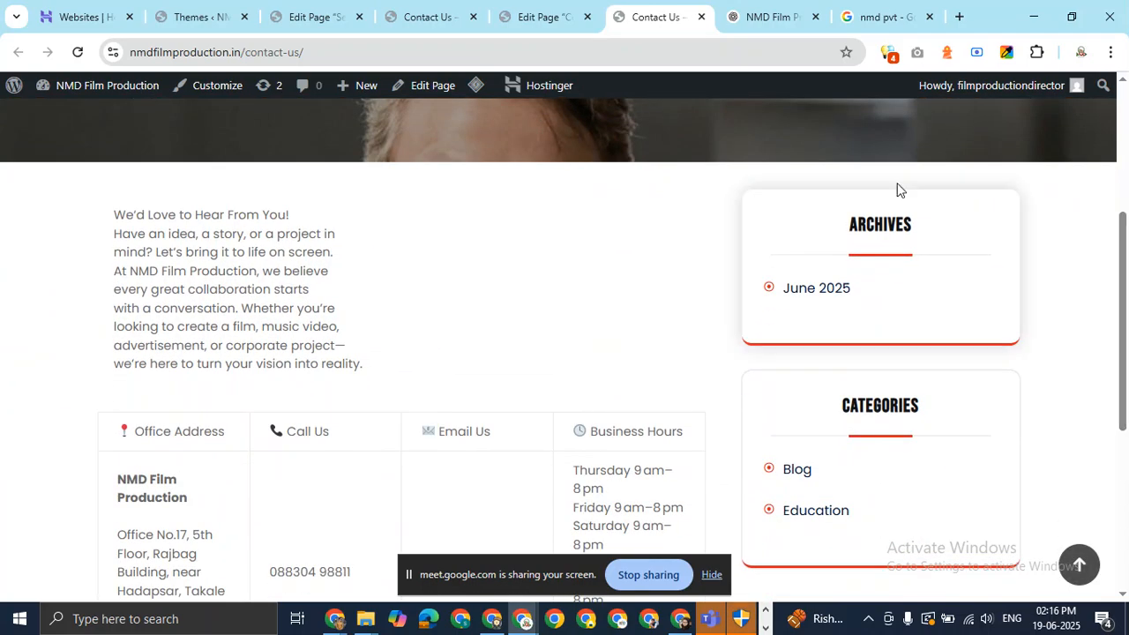
click(547, 15)
click(421, 9)
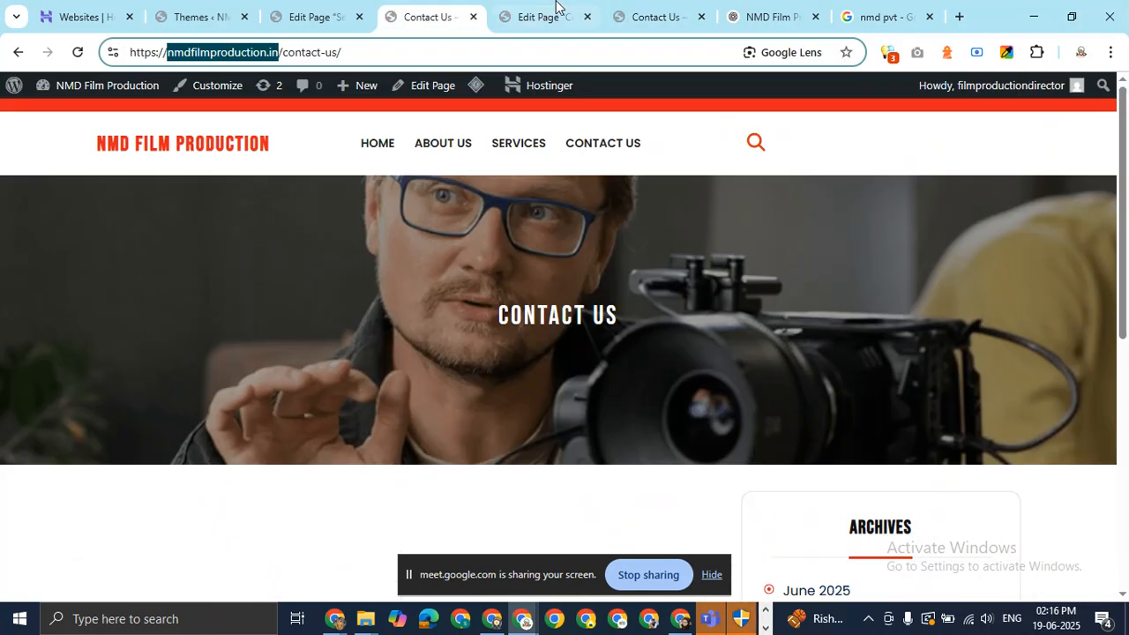
click(560, 8)
click(421, 8)
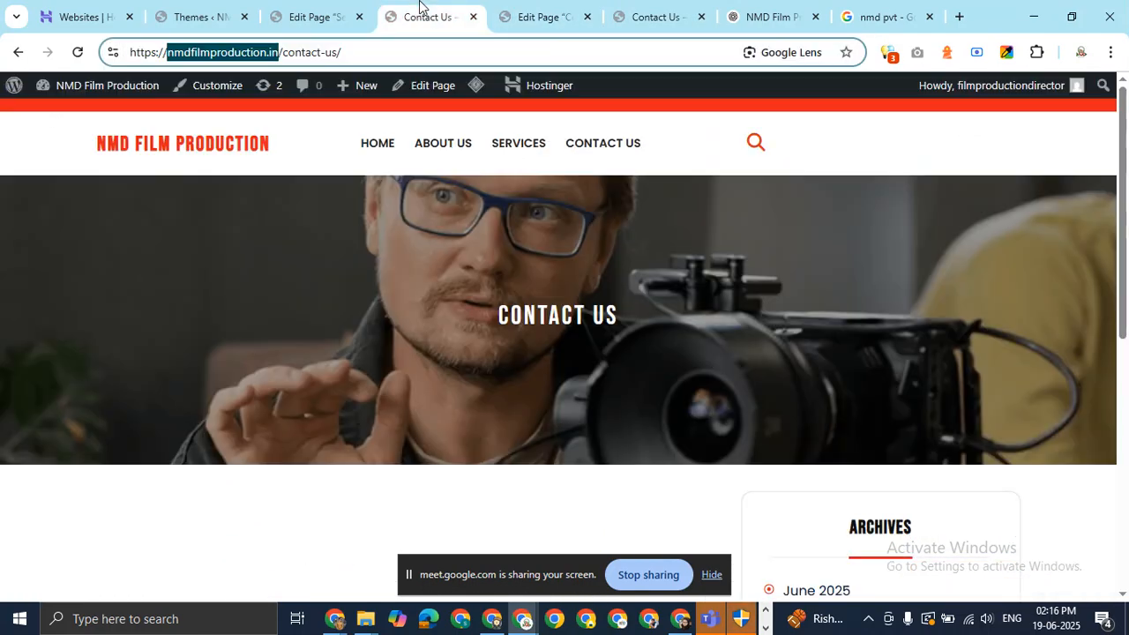
Open the Customizer from the live page, then open the Film Maker theme's pro upgrade page in a new tab.
click(245, 89)
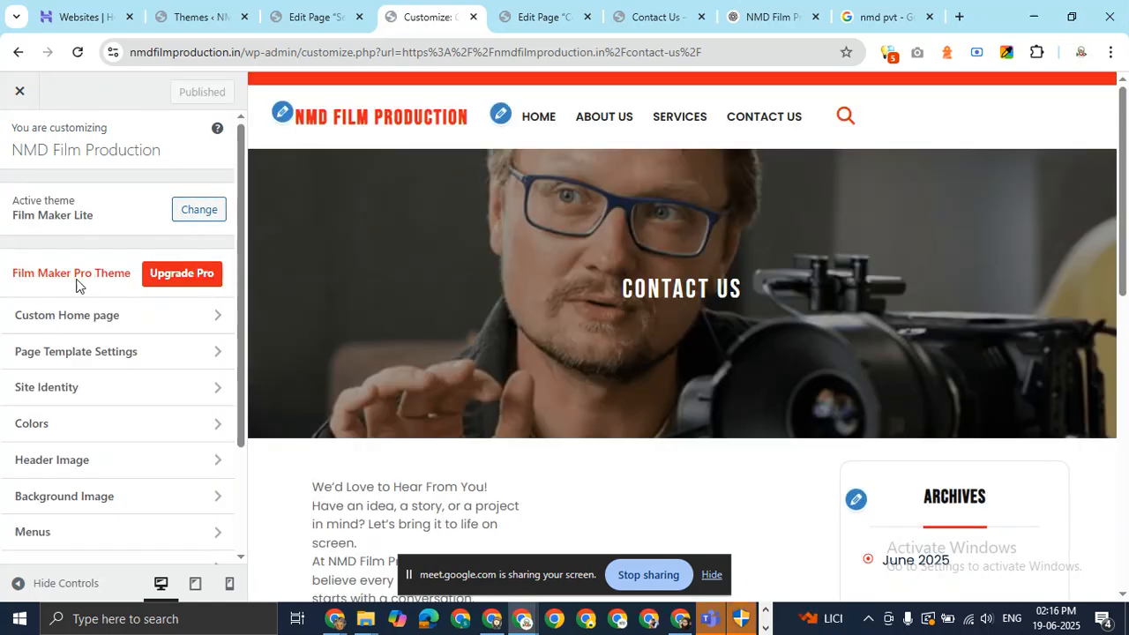
middle_click(175, 275)
Look over the Themes Pride Film Maker product page, then go back to the Customizer tab.
click(485, 17)
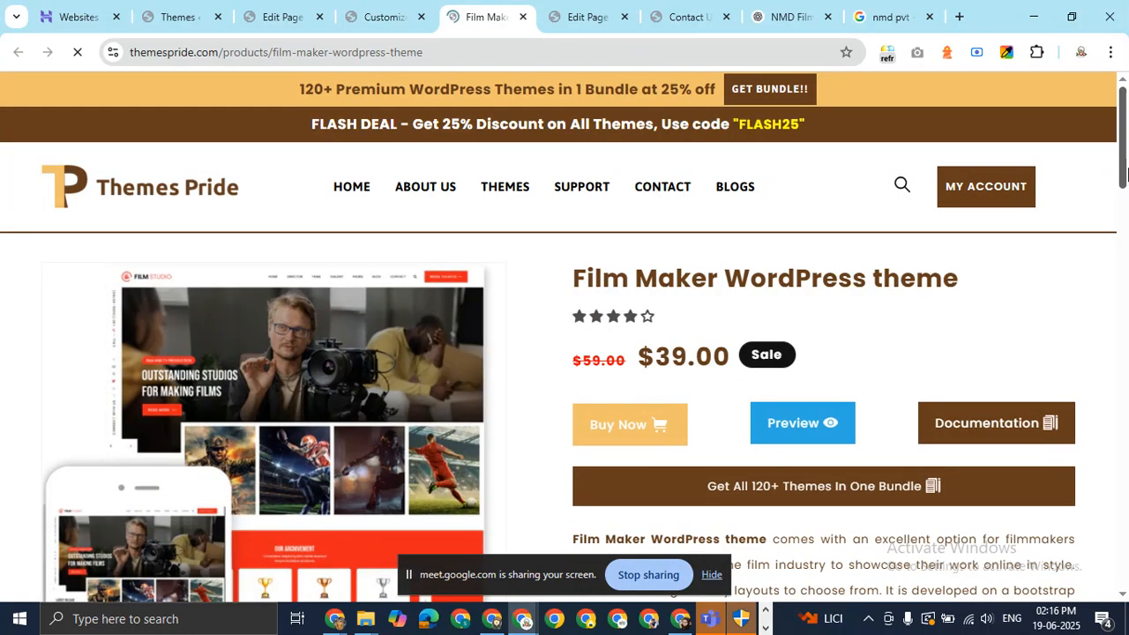
drag(1126, 169, 1126, 141)
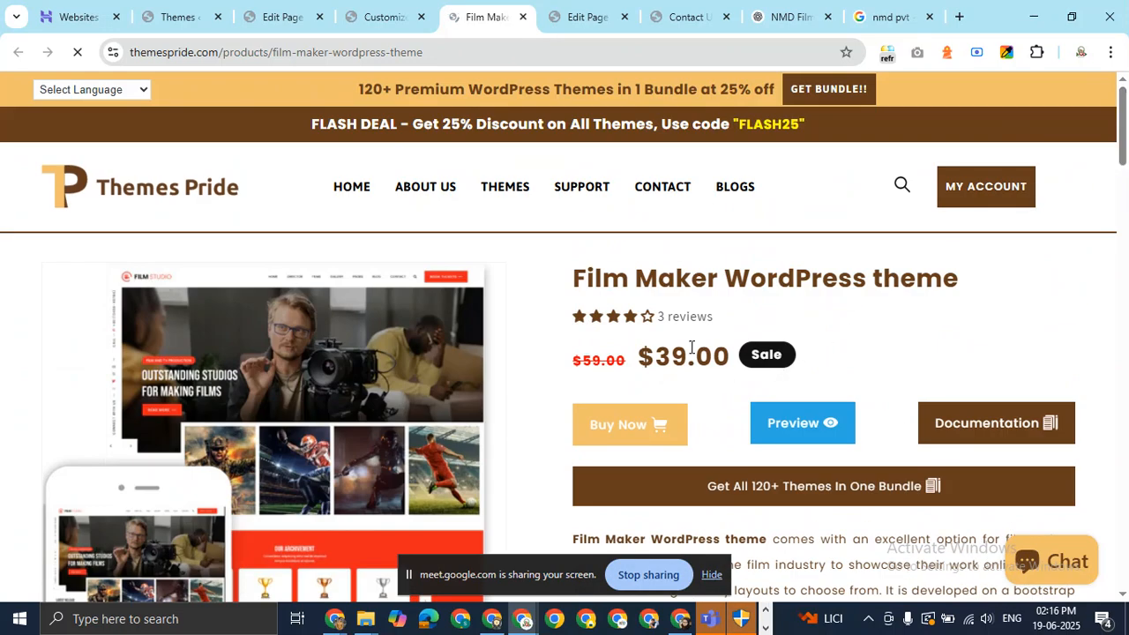
click(384, 17)
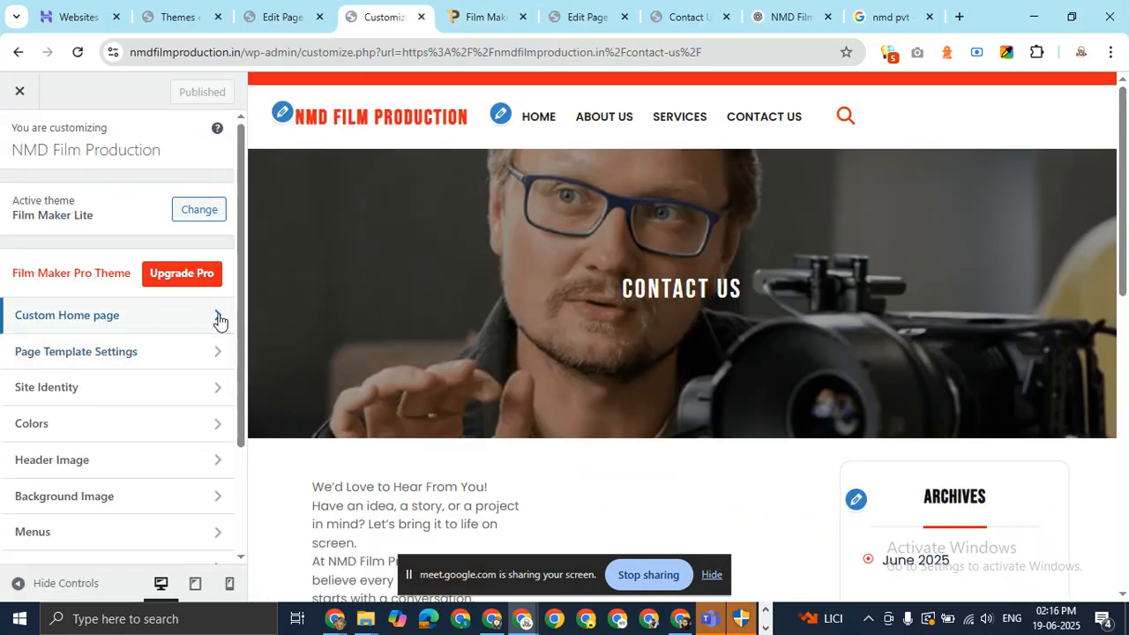
click(204, 359)
click(23, 139)
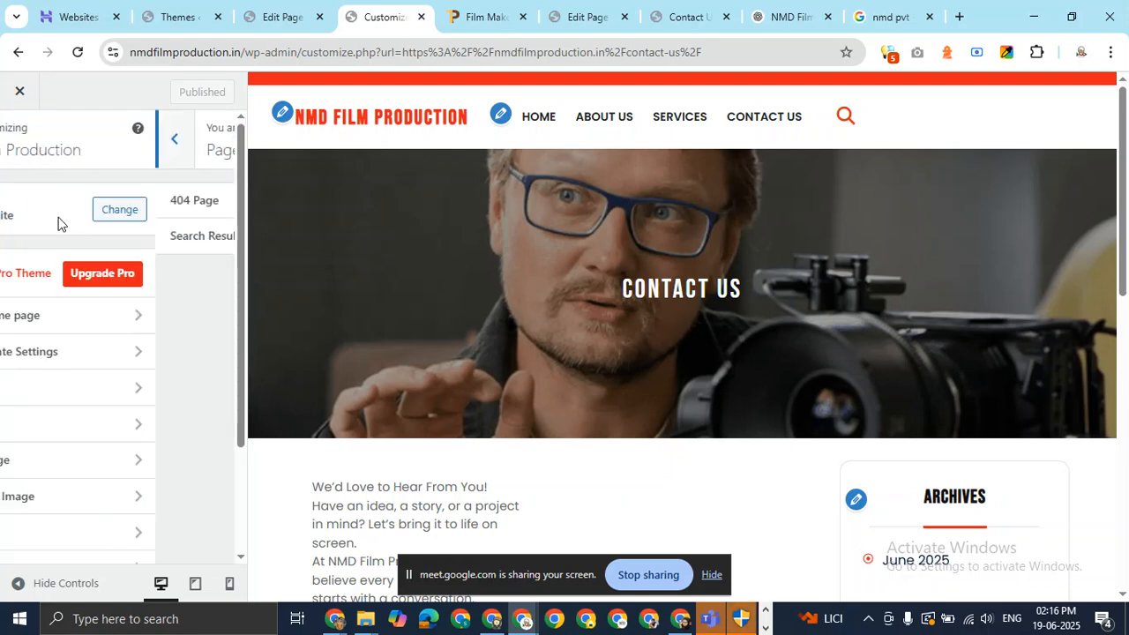
click(203, 360)
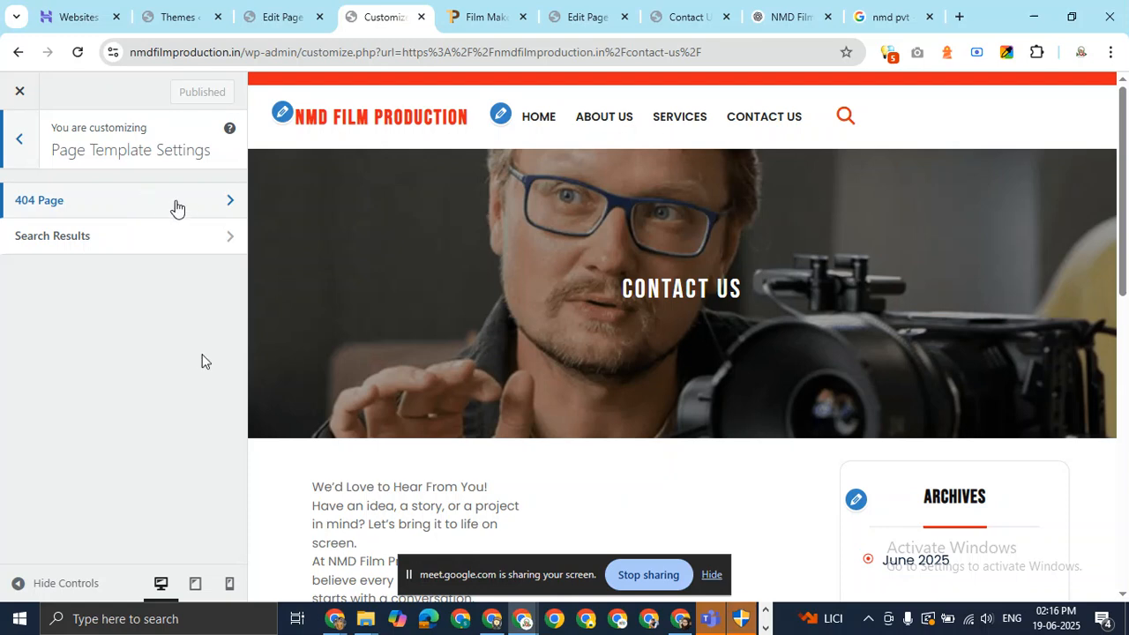
click(184, 202)
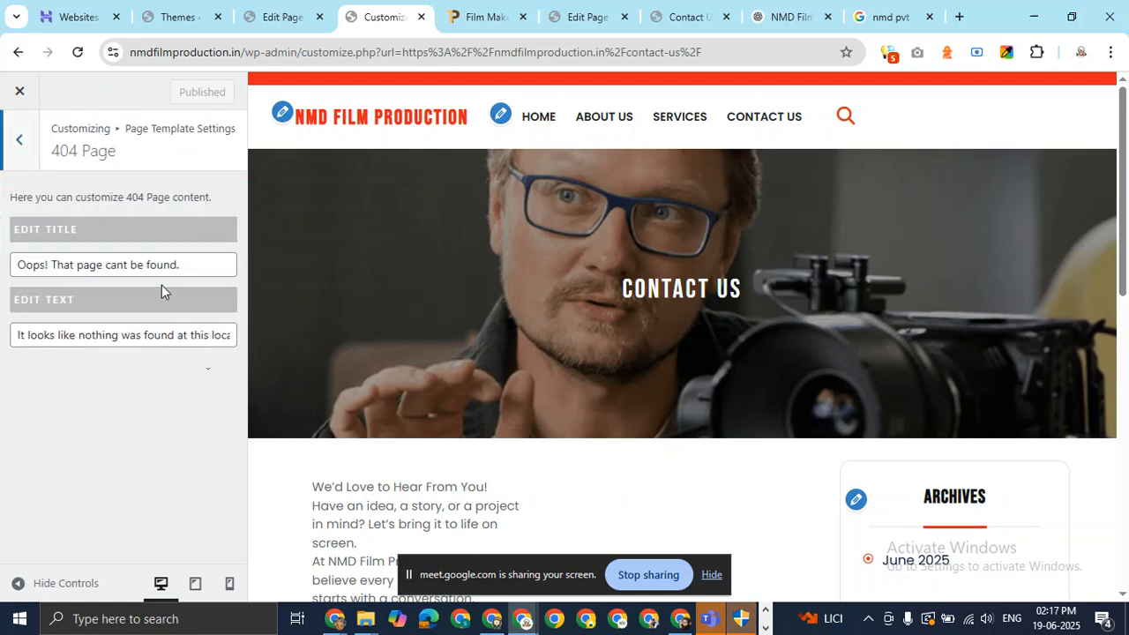
drag(34, 268, 128, 265)
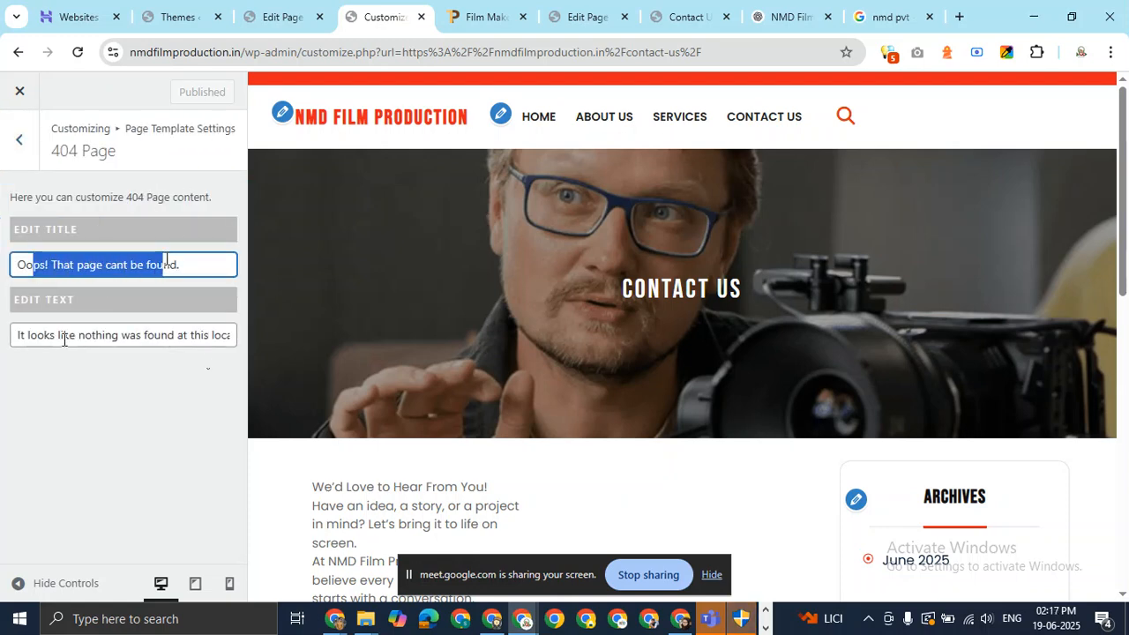
click(19, 139)
click(92, 247)
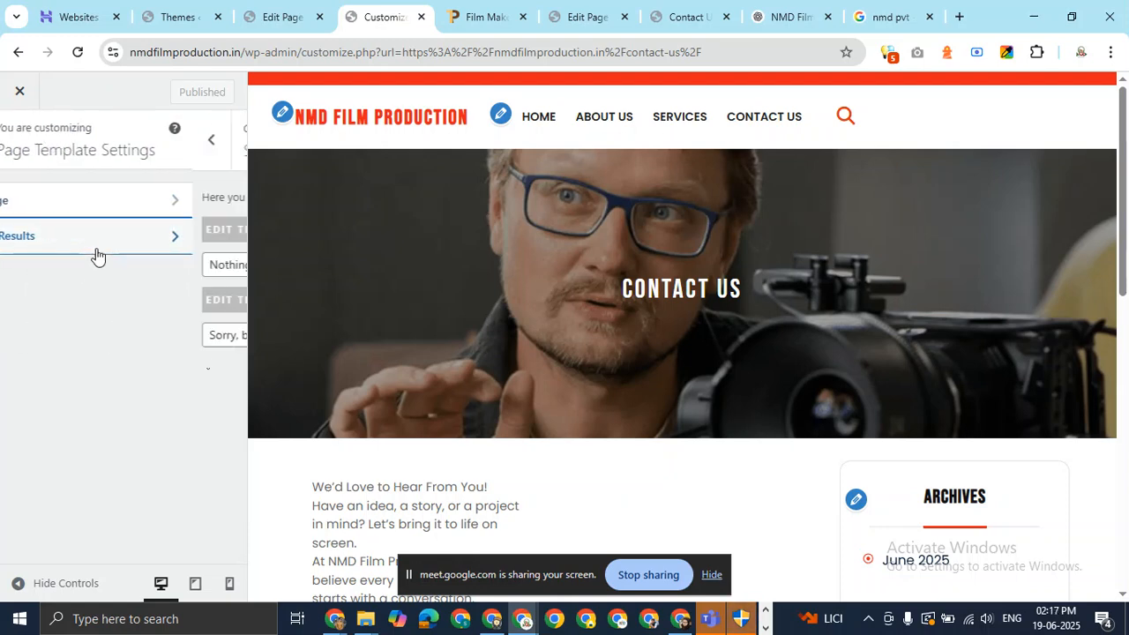
drag(16, 265, 100, 267)
click(29, 154)
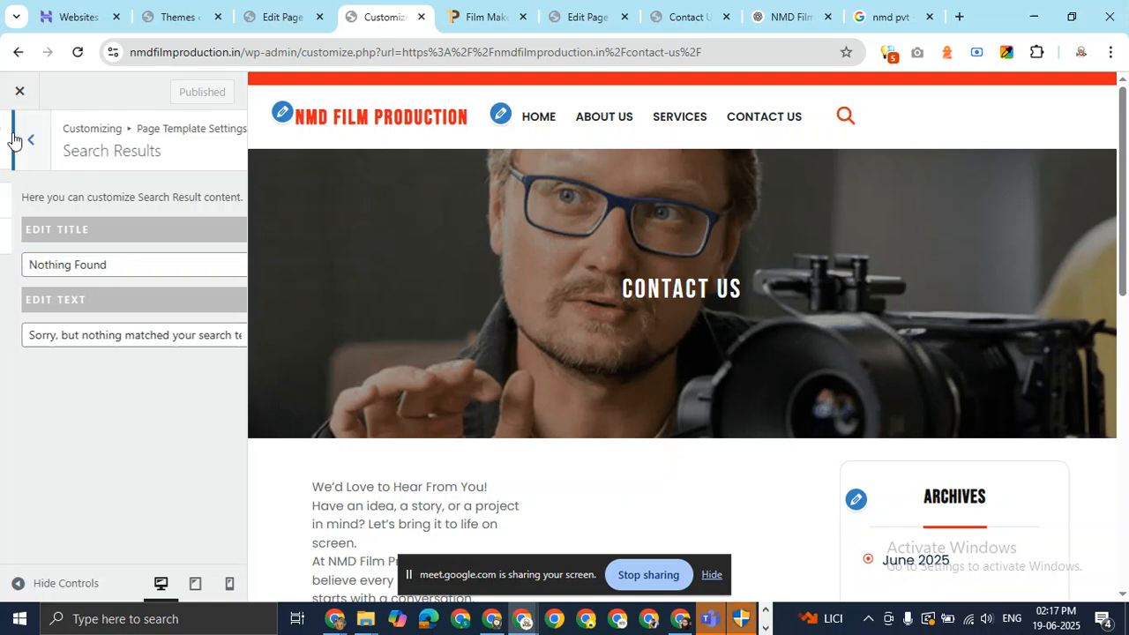
click(30, 157)
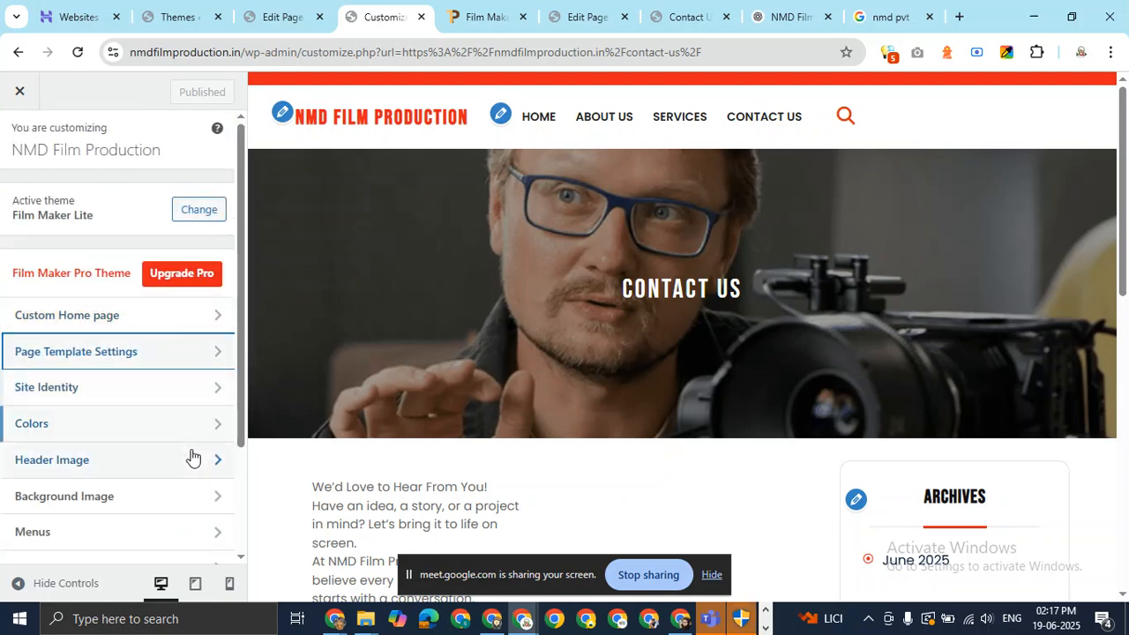
drag(235, 403, 194, 479)
click(194, 478)
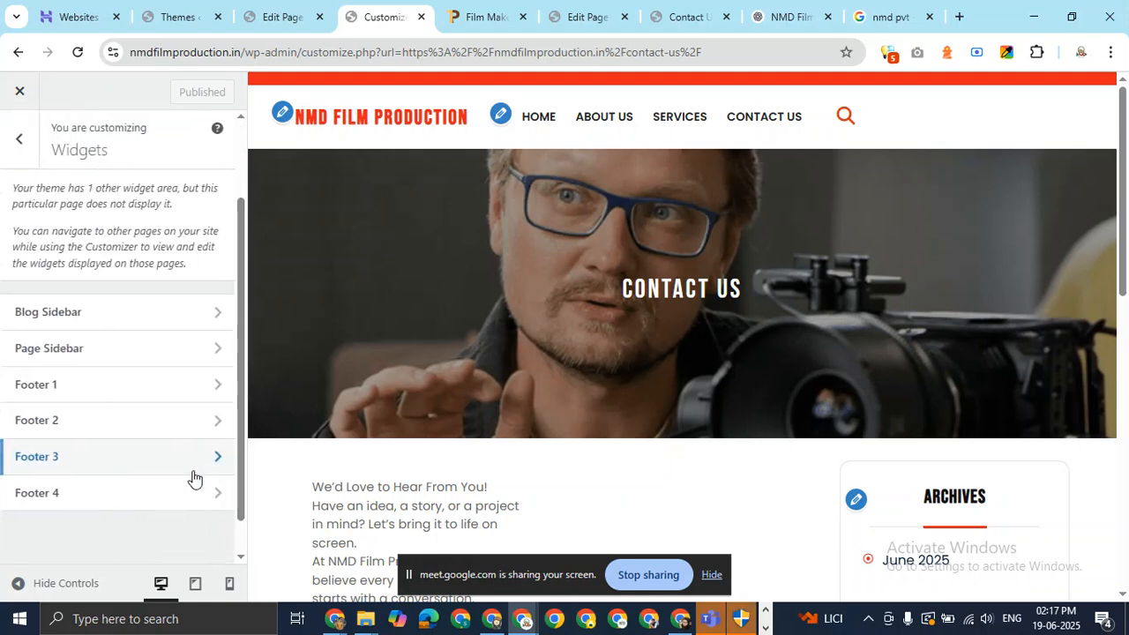
click(210, 354)
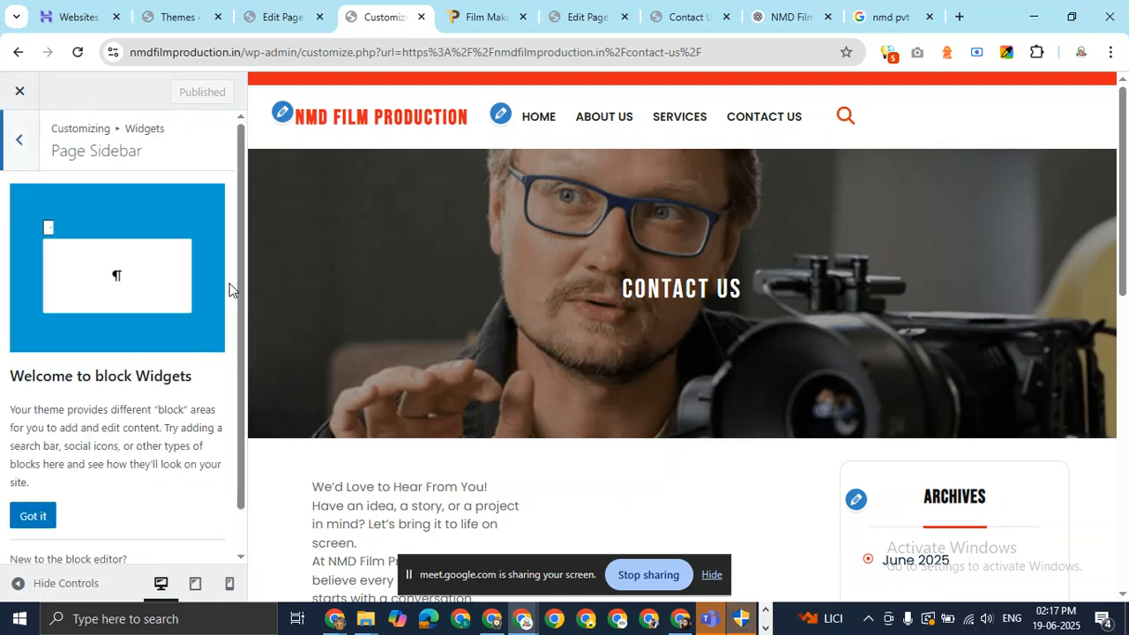
drag(240, 293, 236, 386)
scroll(239, 300, up, 1)
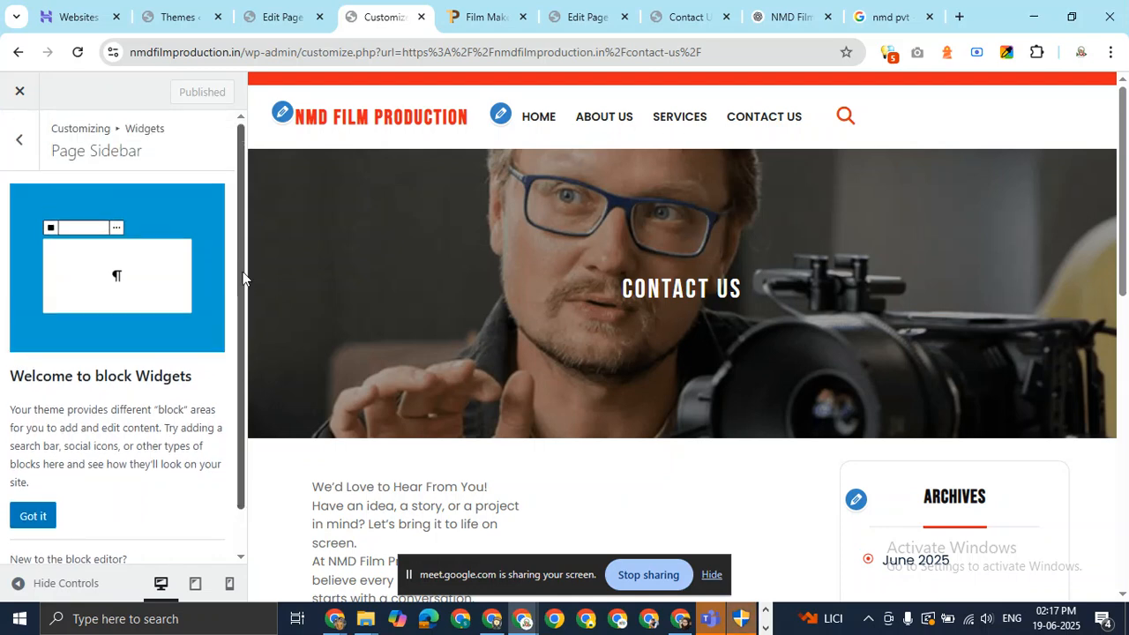
scroll(248, 308, down, 1)
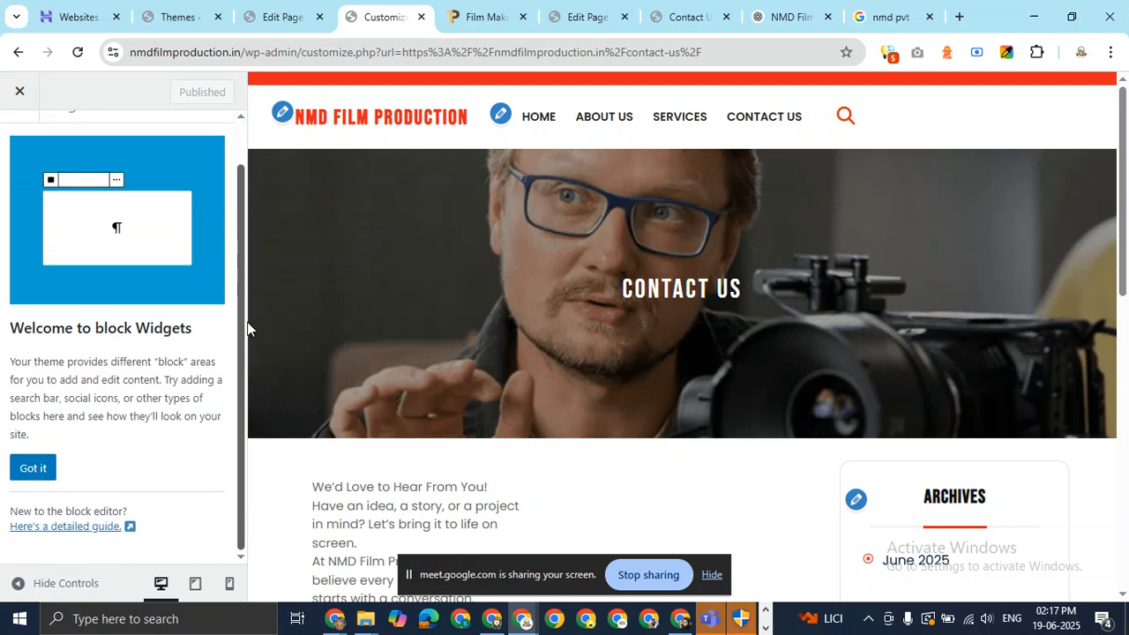
scroll(247, 329, up, 1)
click(22, 143)
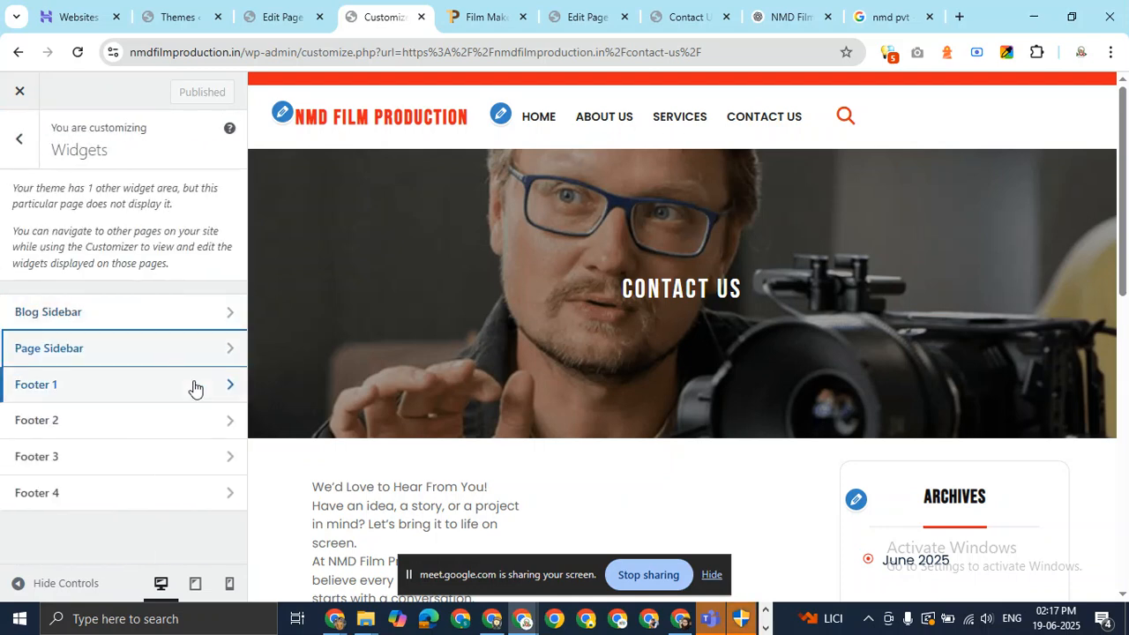
click(211, 315)
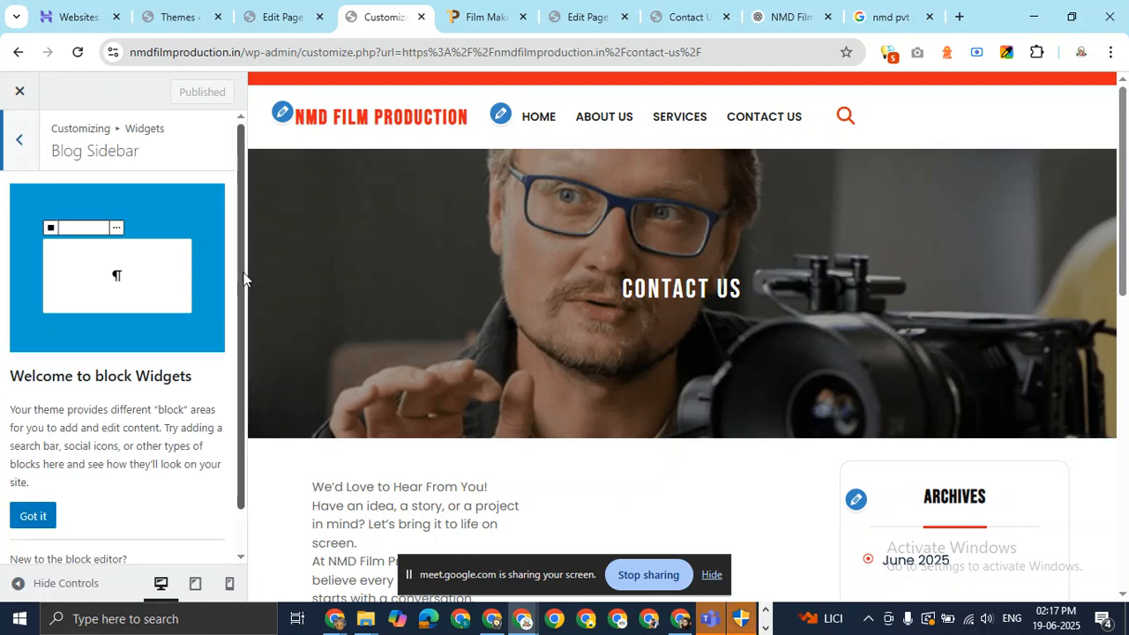
scroll(236, 339, down, 1)
scroll(238, 300, up, 1)
click(20, 142)
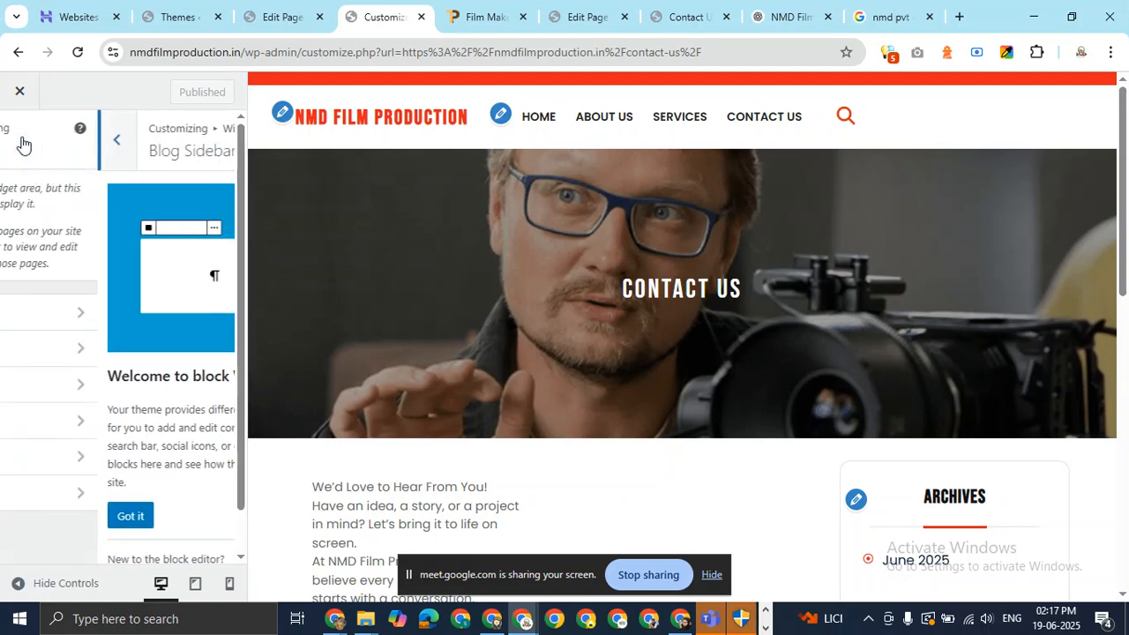
click(20, 139)
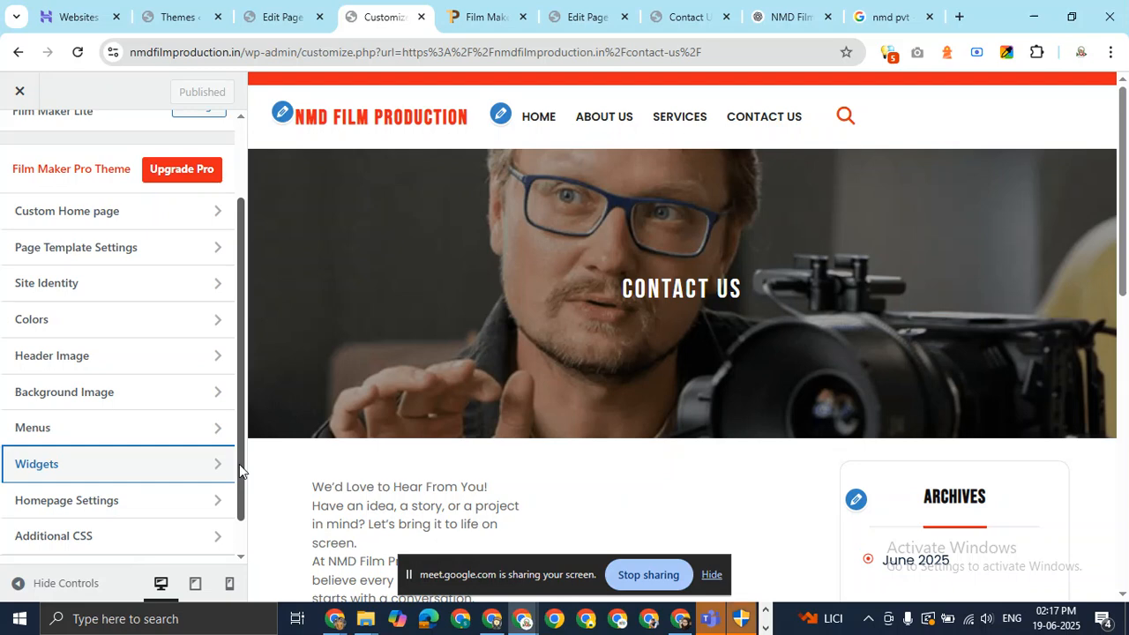
scroll(239, 464, down, 1)
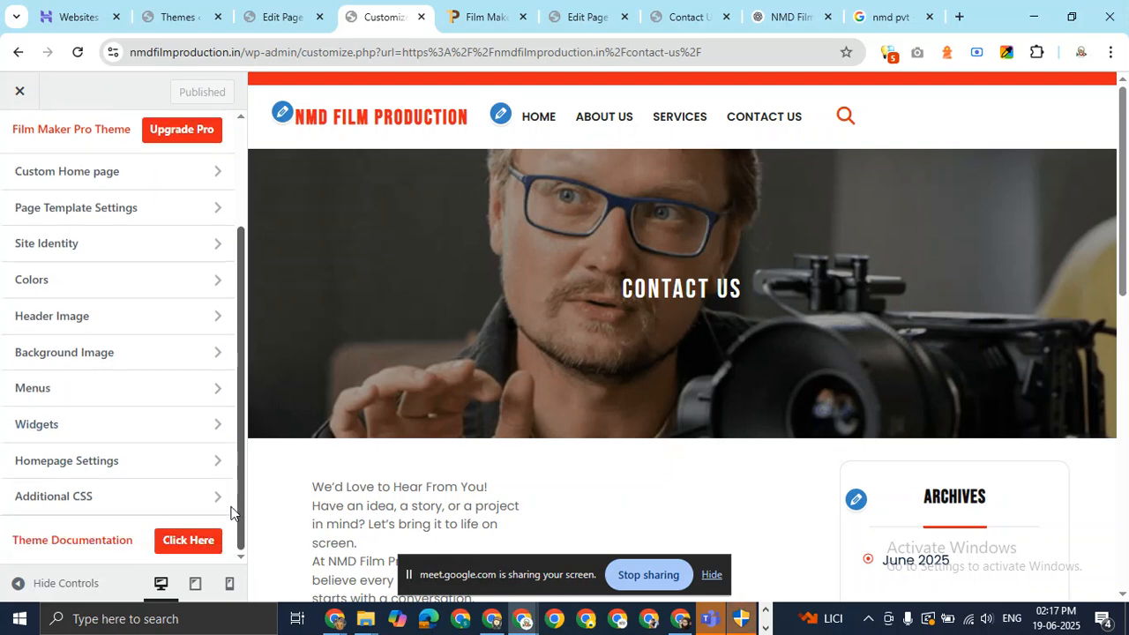
drag(234, 510, 243, 379)
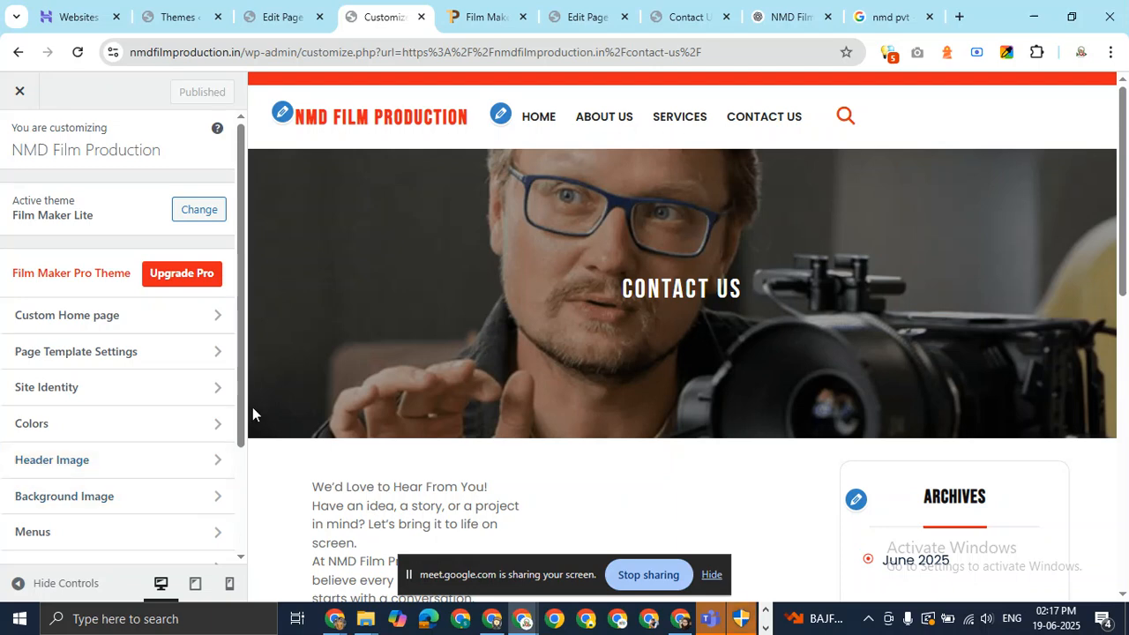
Open Additional CSS, dismiss its syntax-highlighting notice, return to the menu, and switch to the private Services window.
drag(244, 412, 246, 509)
right_click(246, 509)
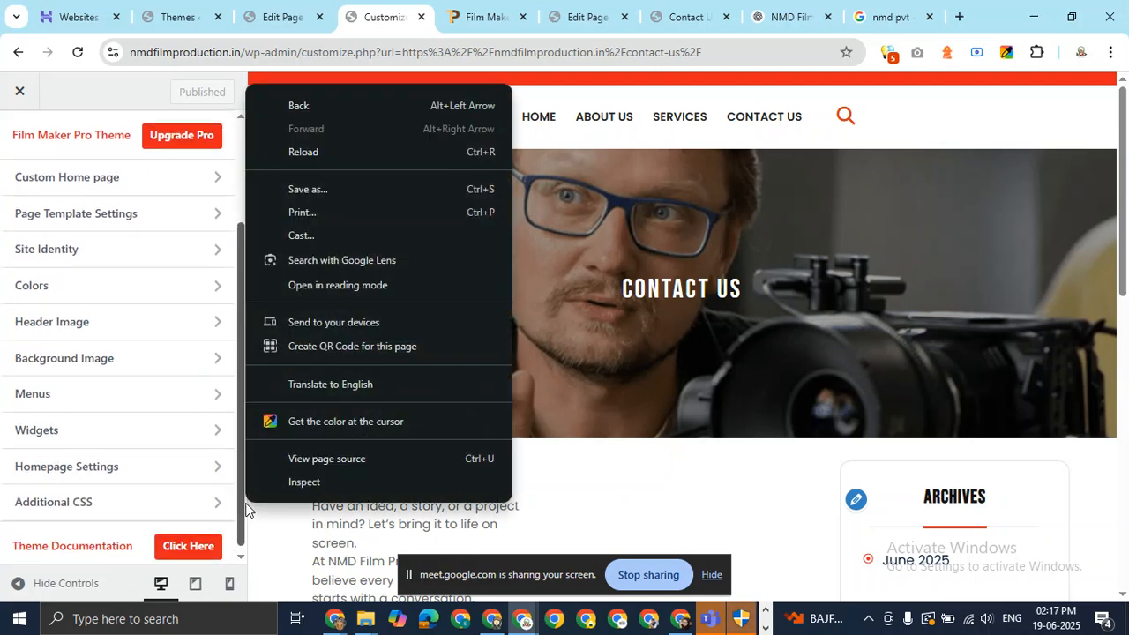
click(264, 568)
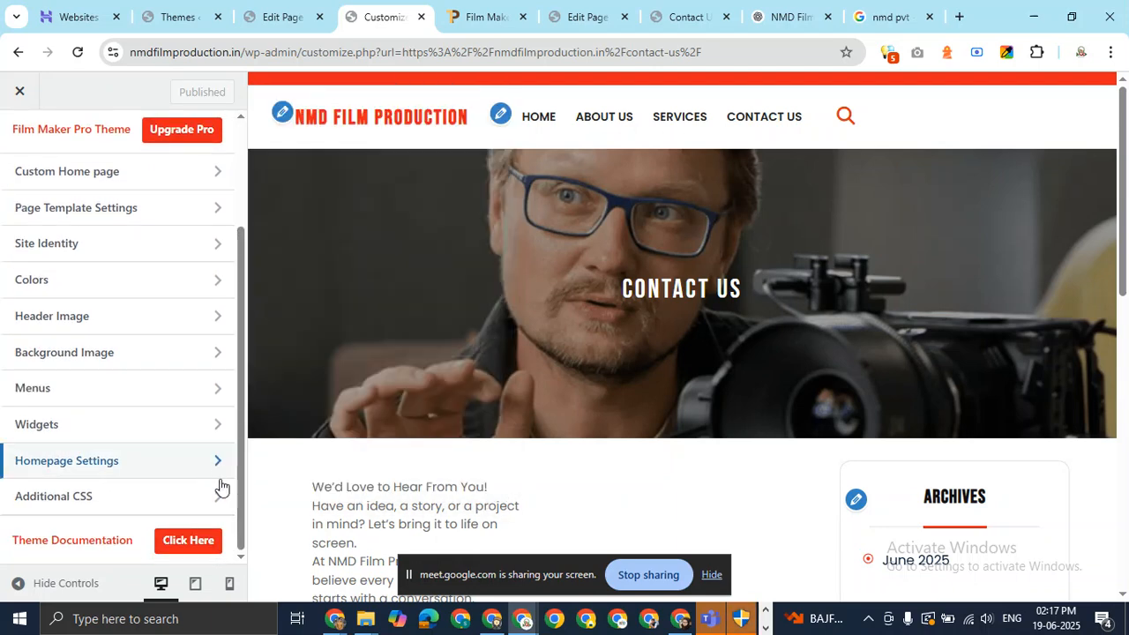
click(217, 500)
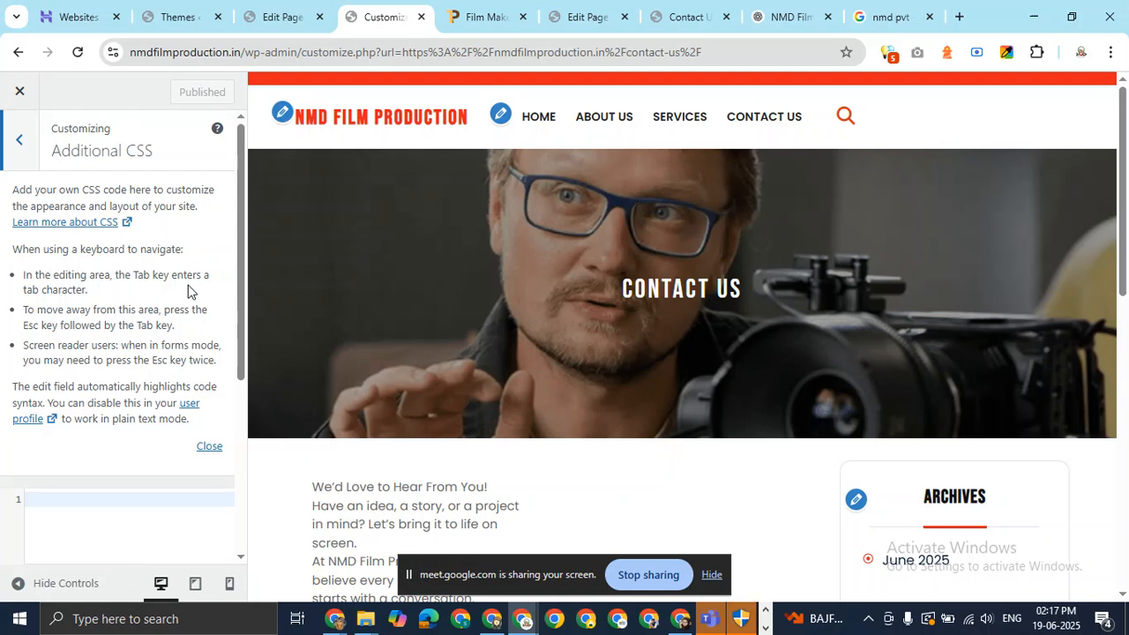
scroll(191, 292, down, 4)
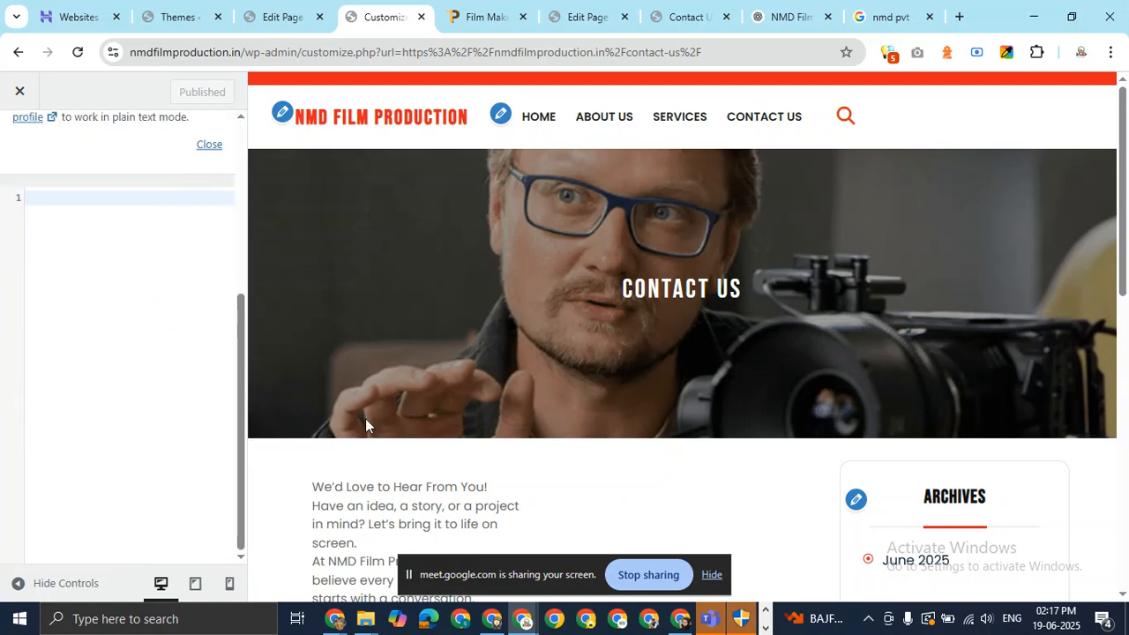
scroll(815, 356, down, 4)
scroll(814, 356, up, 4)
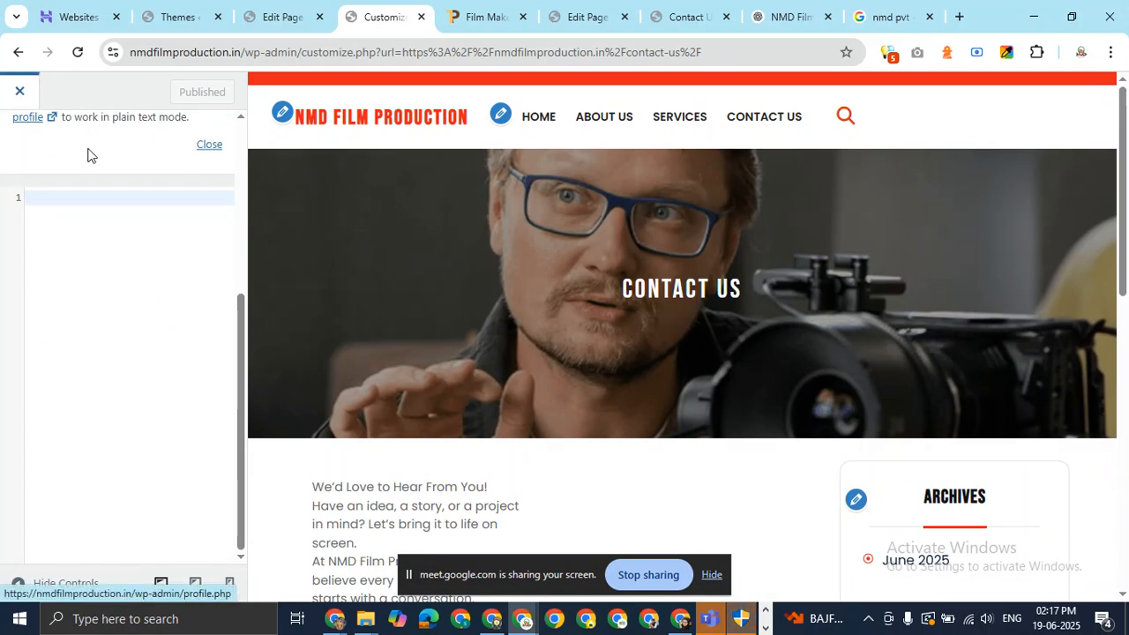
click(208, 146)
click(33, 155)
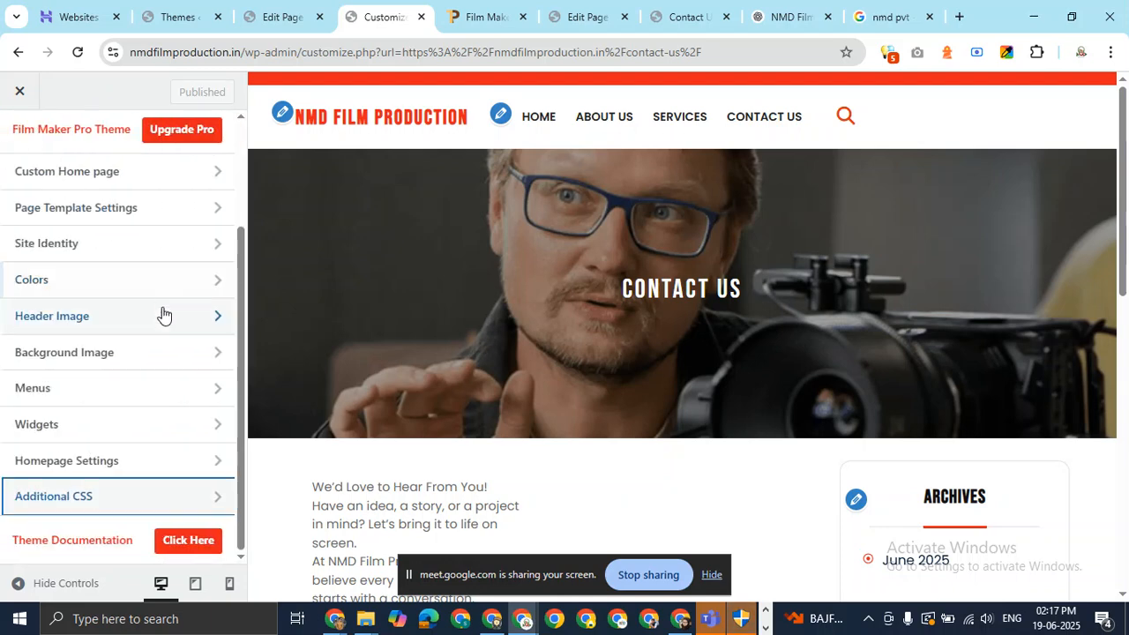
scroll(602, 346, down, 4)
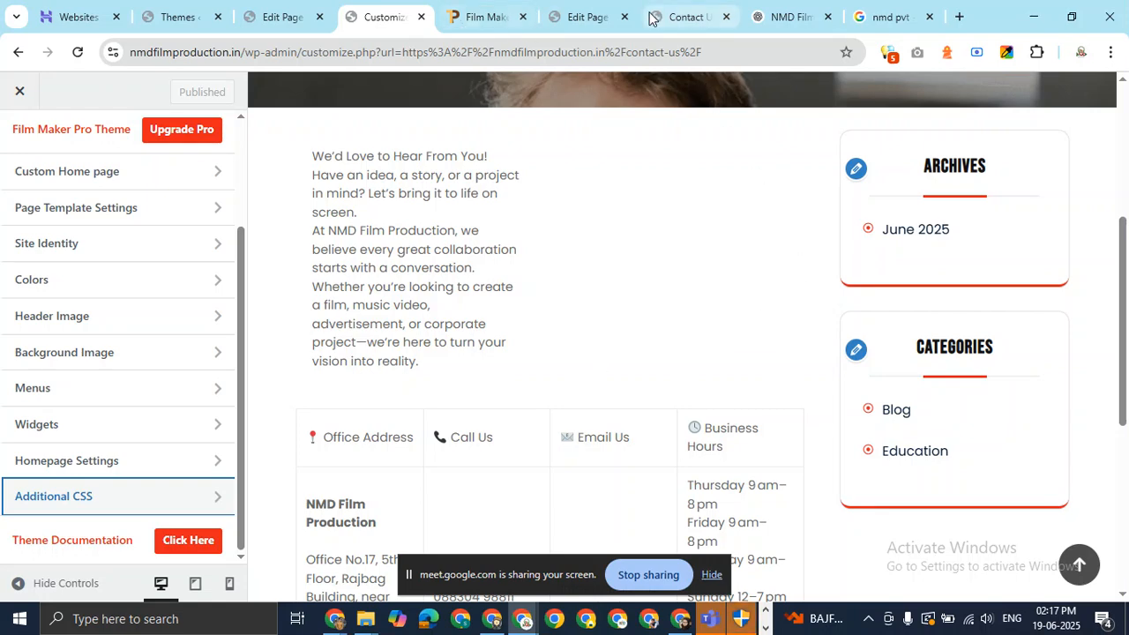
key(alt+Tab)
Browse the live site's Contact Us, Services and About Us pages in the private window.
click(613, 126)
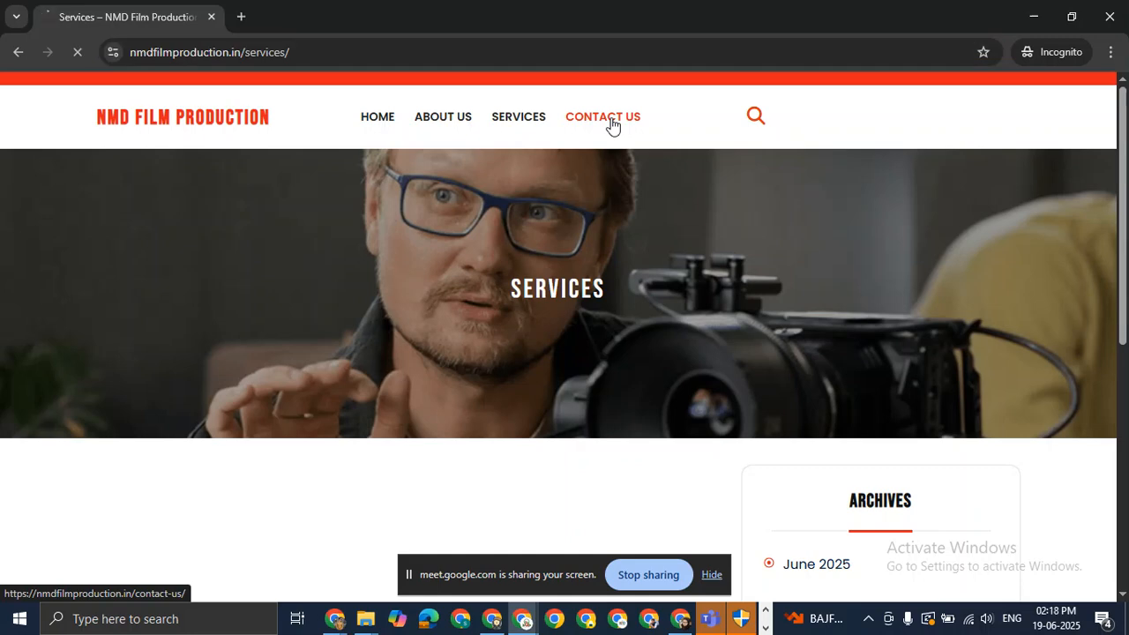
scroll(616, 329, down, 4)
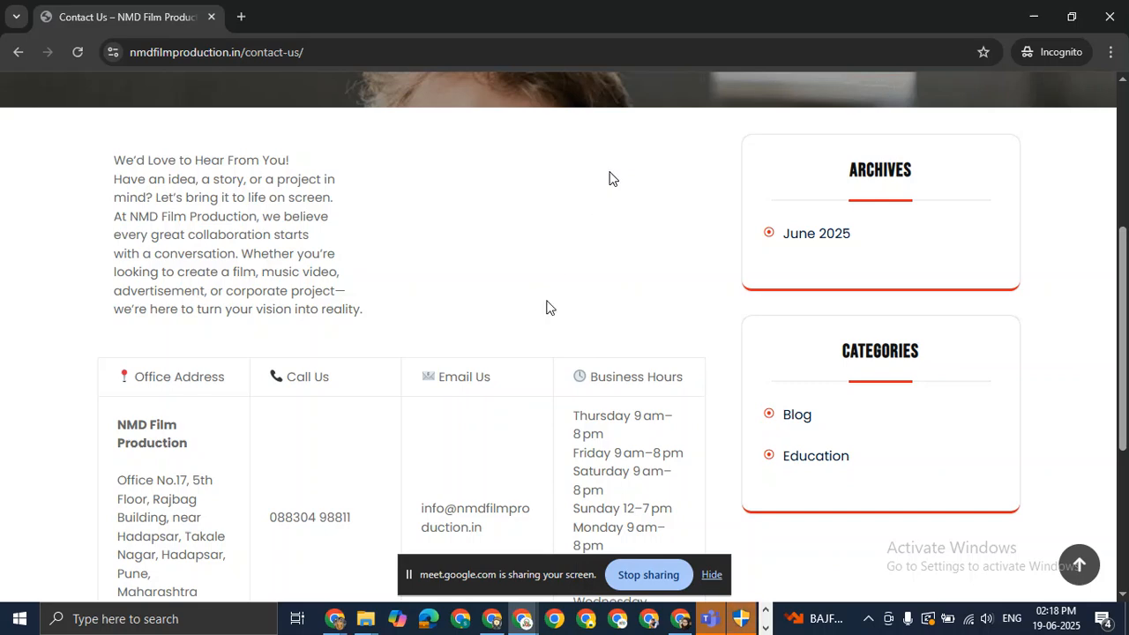
scroll(546, 307, up, 4)
click(518, 122)
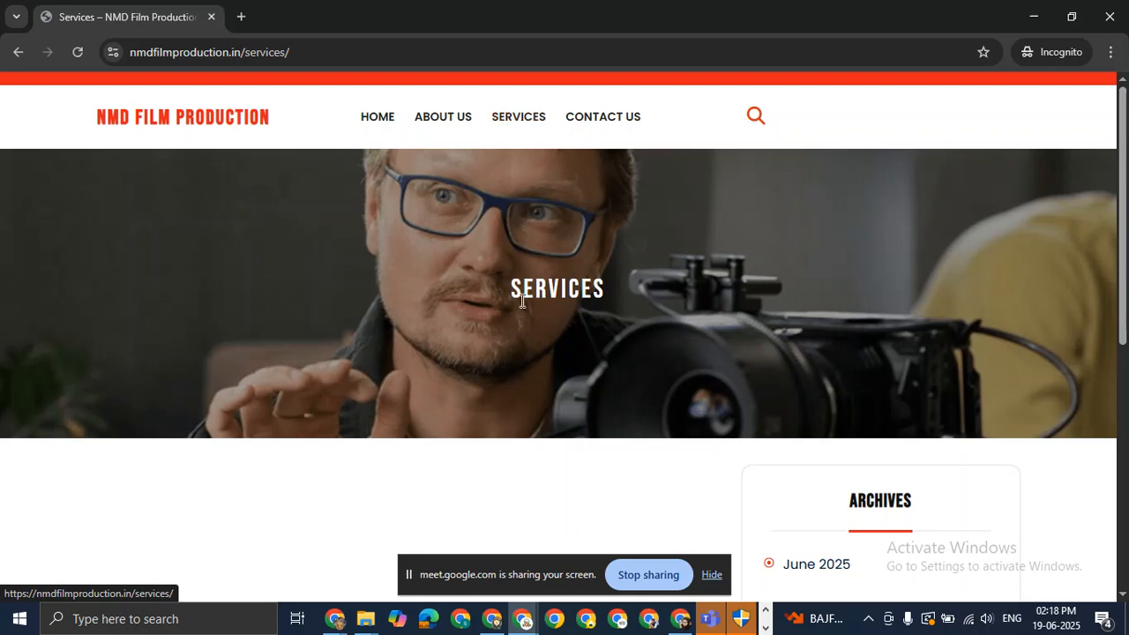
scroll(523, 301, down, 8)
scroll(519, 320, up, 8)
click(450, 122)
click(509, 122)
scroll(615, 401, down, 8)
scroll(610, 395, up, 8)
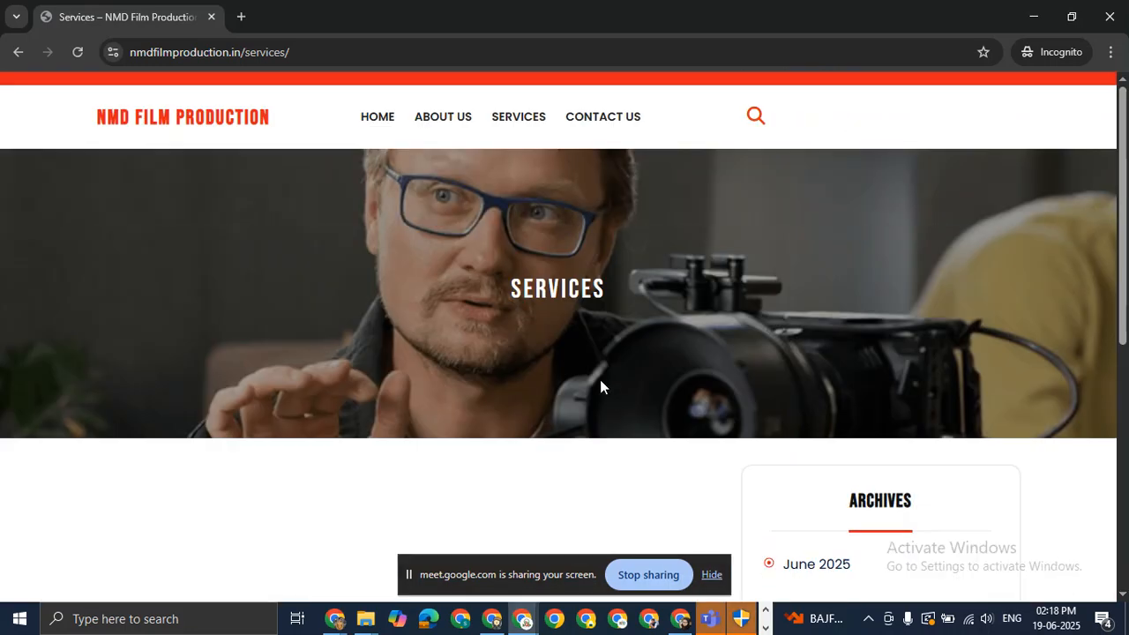
Back in the main window, view the live Contact Us tab and then close it.
key(alt+Tab)
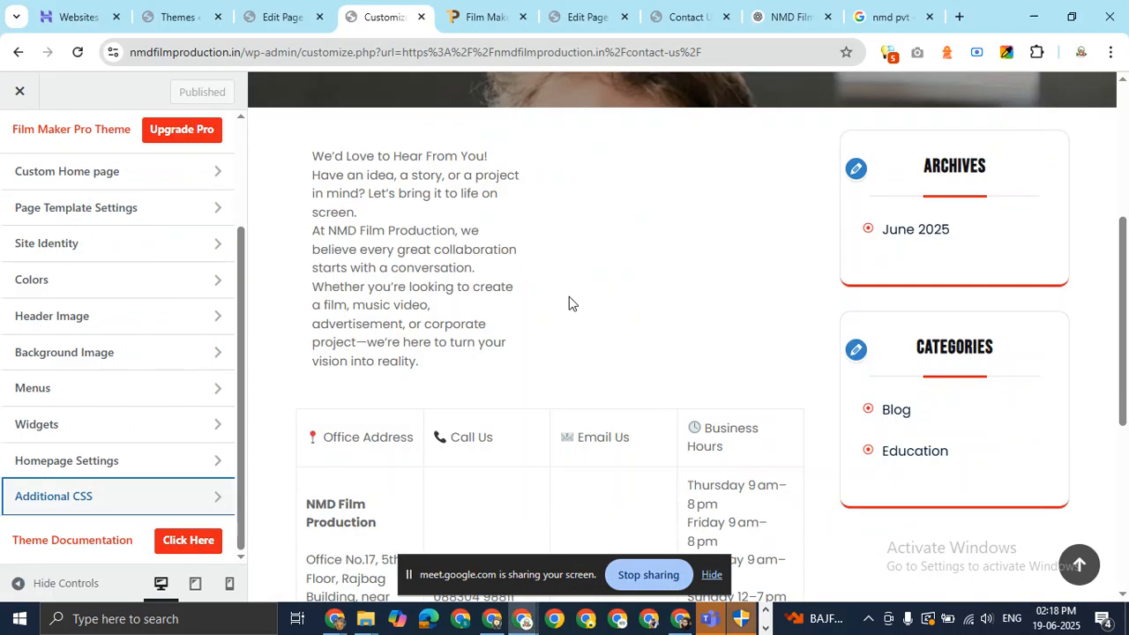
click(586, 17)
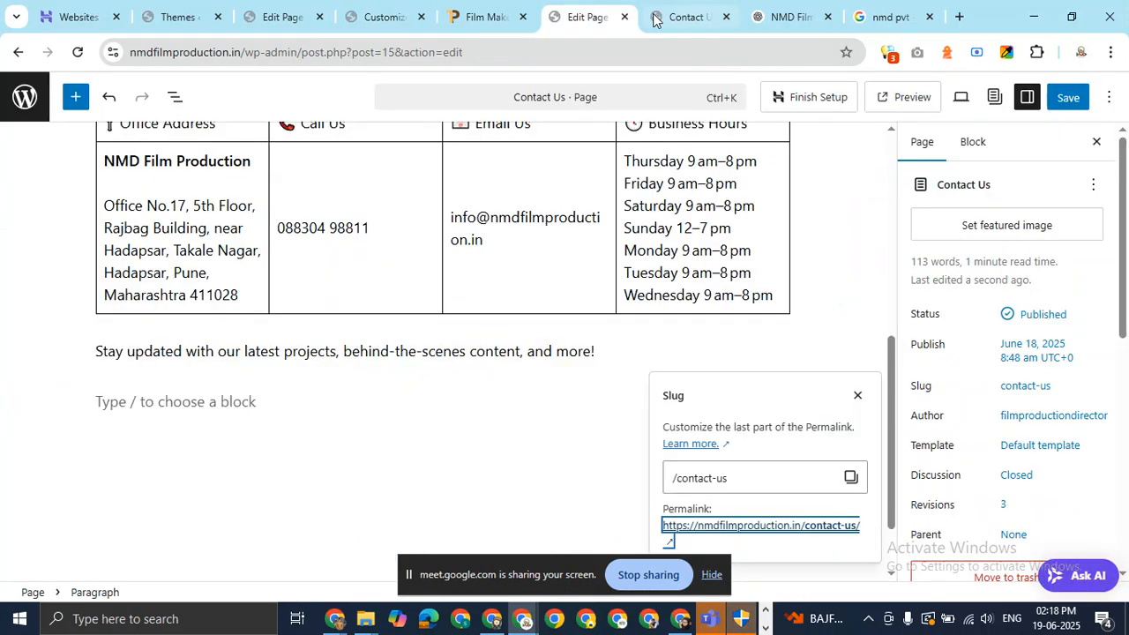
click(675, 17)
scroll(634, 305, up, 3)
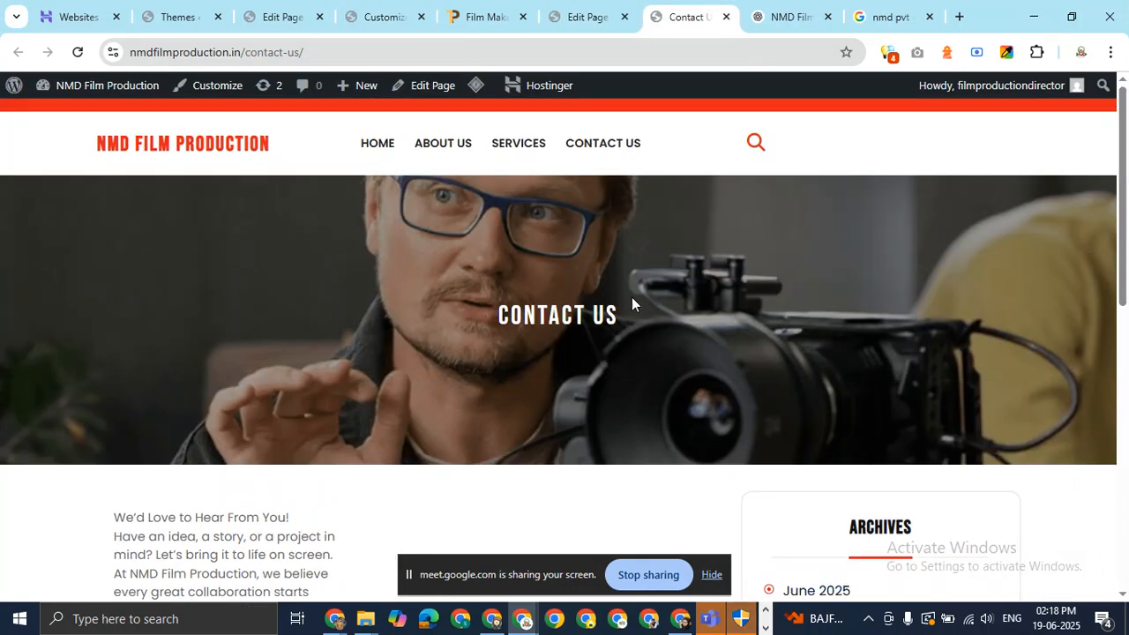
click(727, 18)
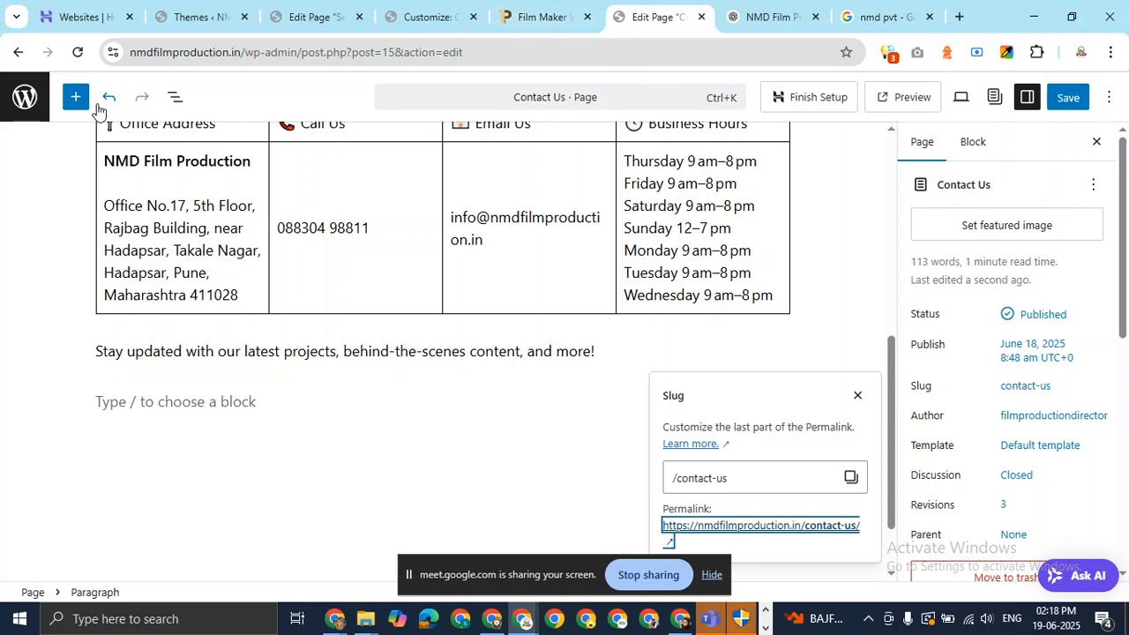
Move through the Customizer tab to the ChatGPT conversation's social-media section.
scroll(650, 212, up, 5)
scroll(648, 217, down, 5)
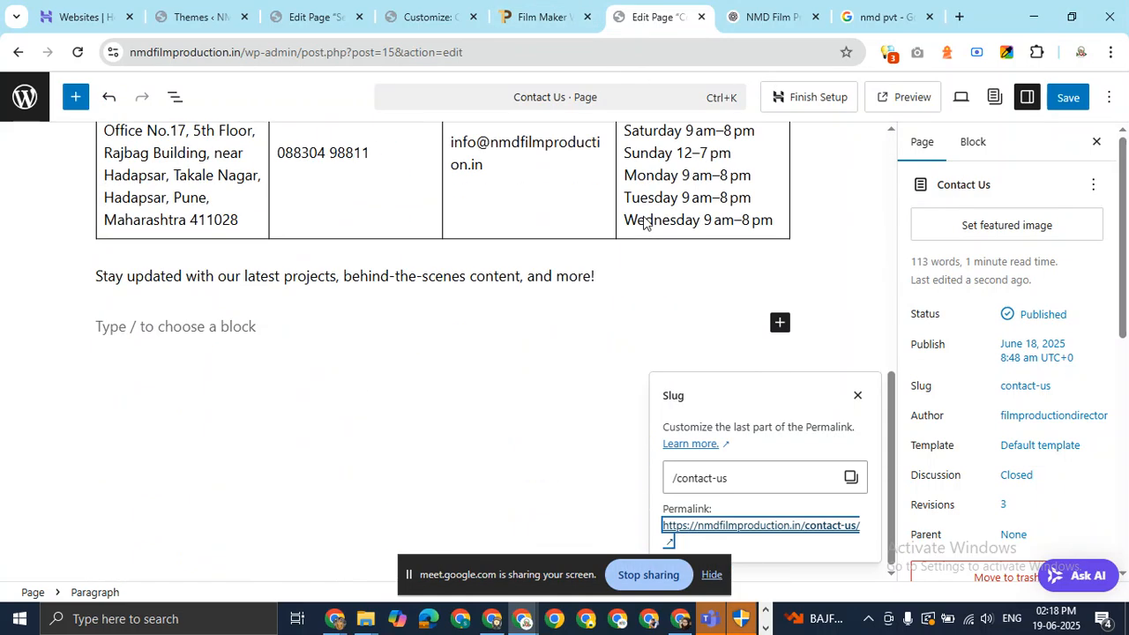
scroll(645, 221, up, 5)
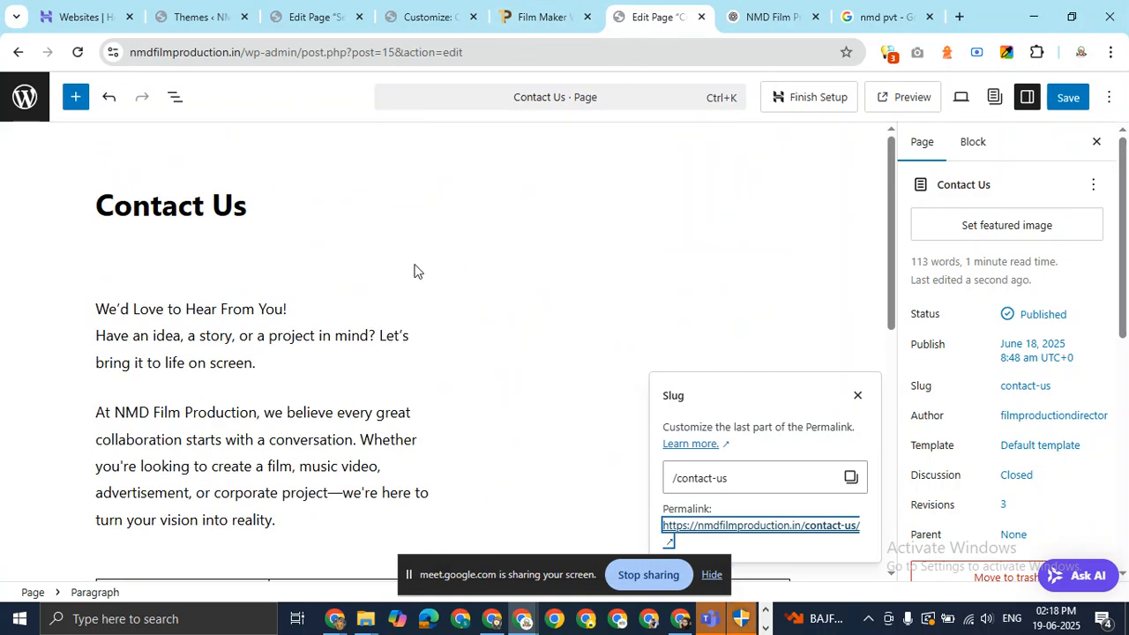
click(415, 14)
click(754, 9)
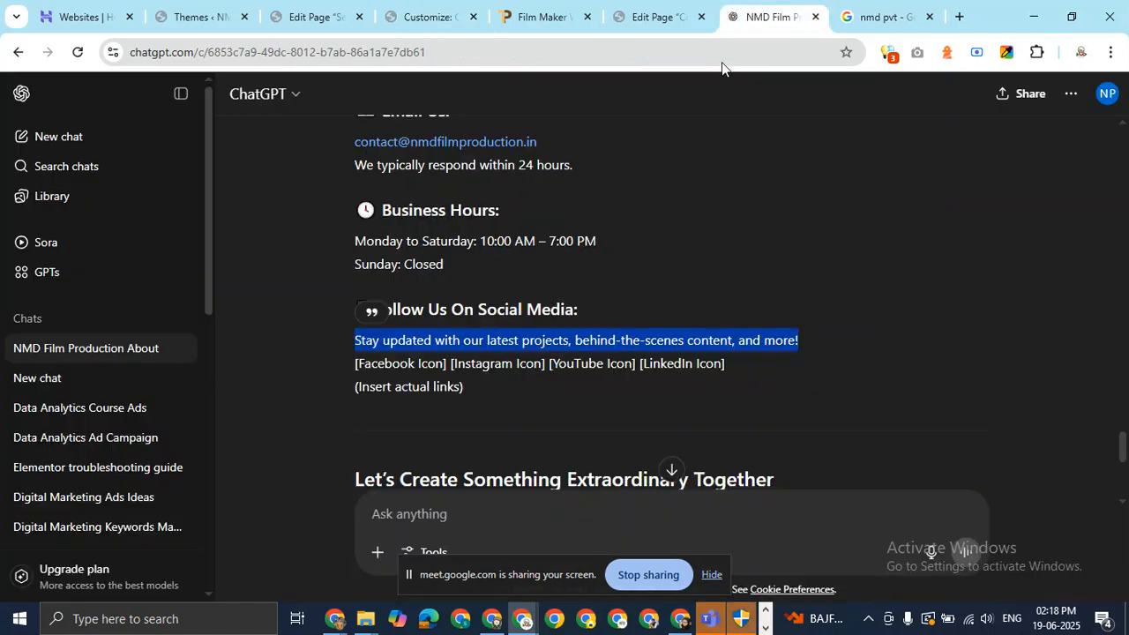
Scroll the ChatGPT reply and select the Music Video Production heading text.
scroll(676, 308, up, 10)
scroll(675, 320, down, 8)
scroll(416, 308, up, 5)
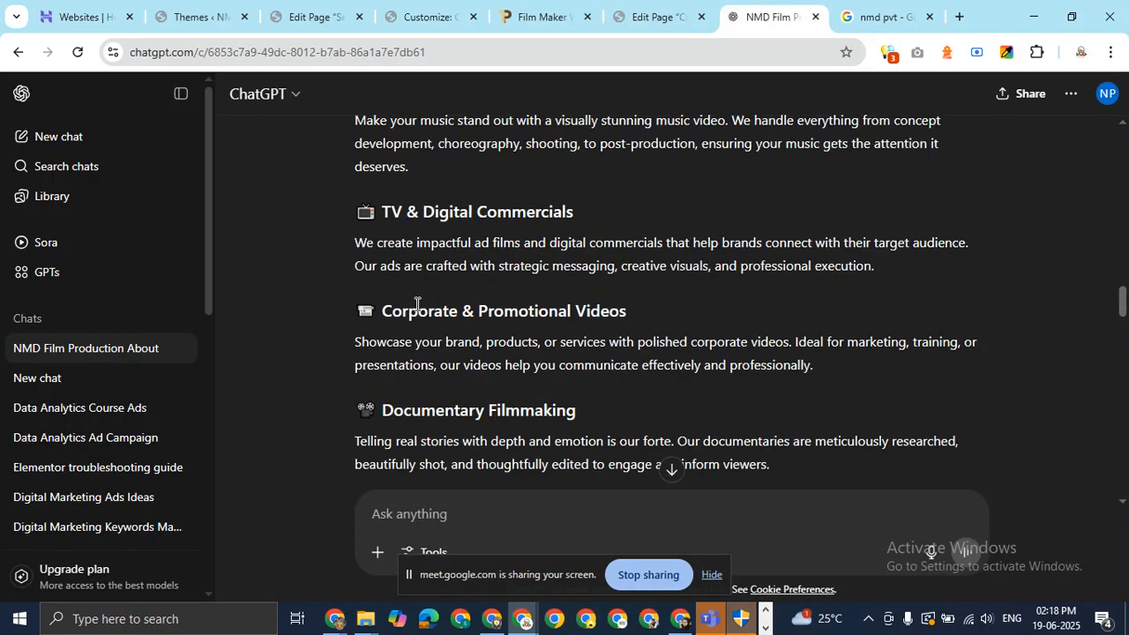
scroll(417, 304, up, 6)
scroll(417, 305, down, 4)
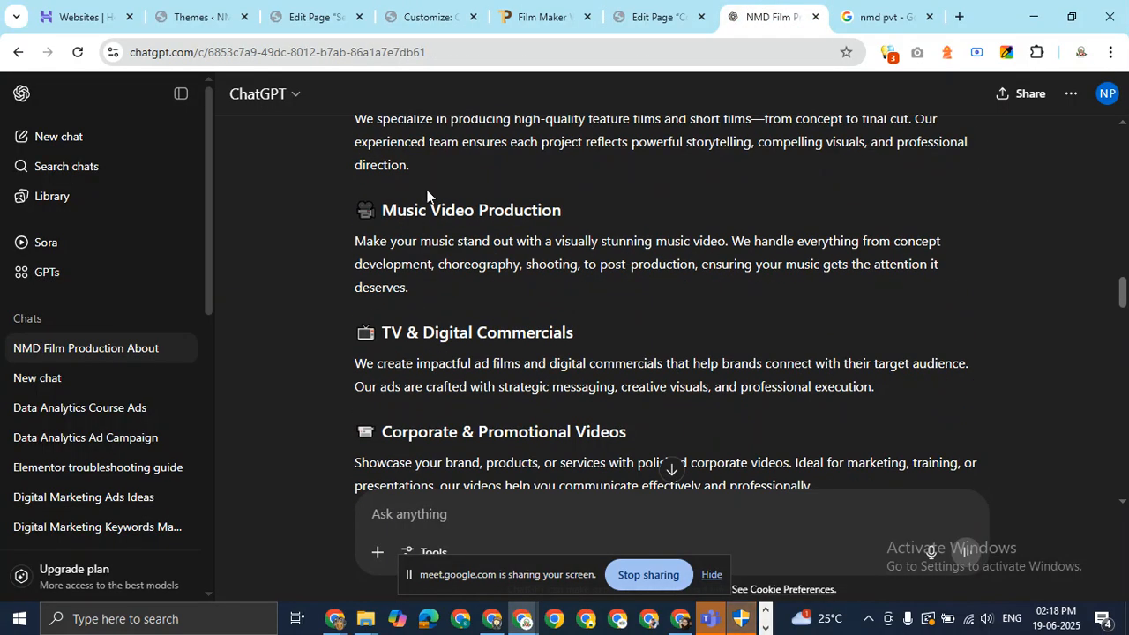
drag(381, 210, 579, 192)
Leave the Contact Us editor for the pages list and open the Services page for editing.
click(657, 23)
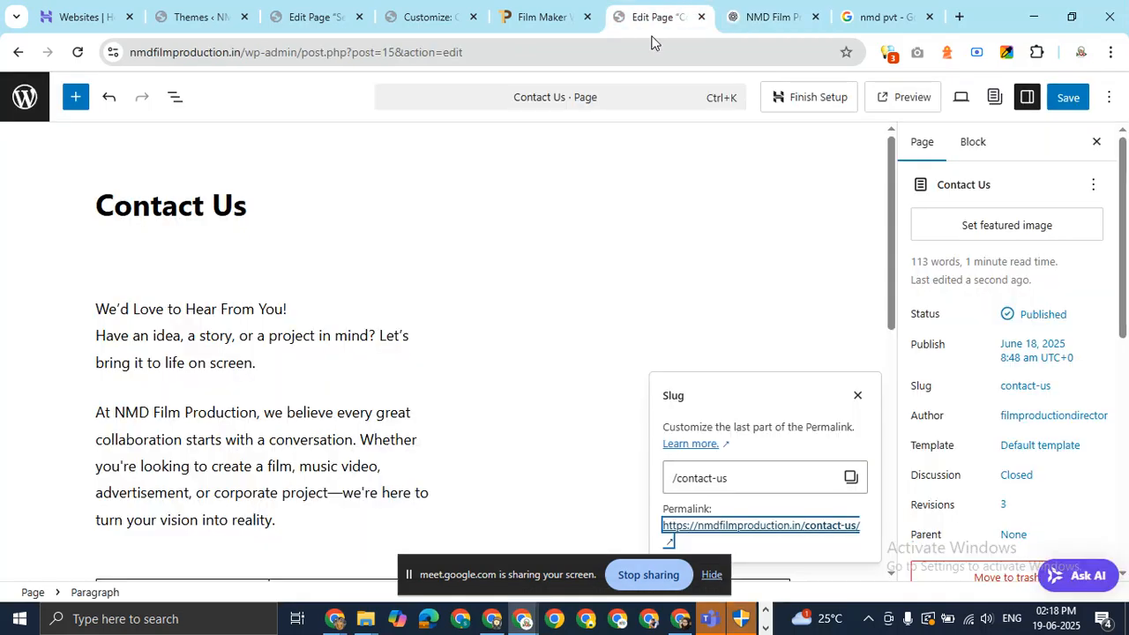
click(25, 97)
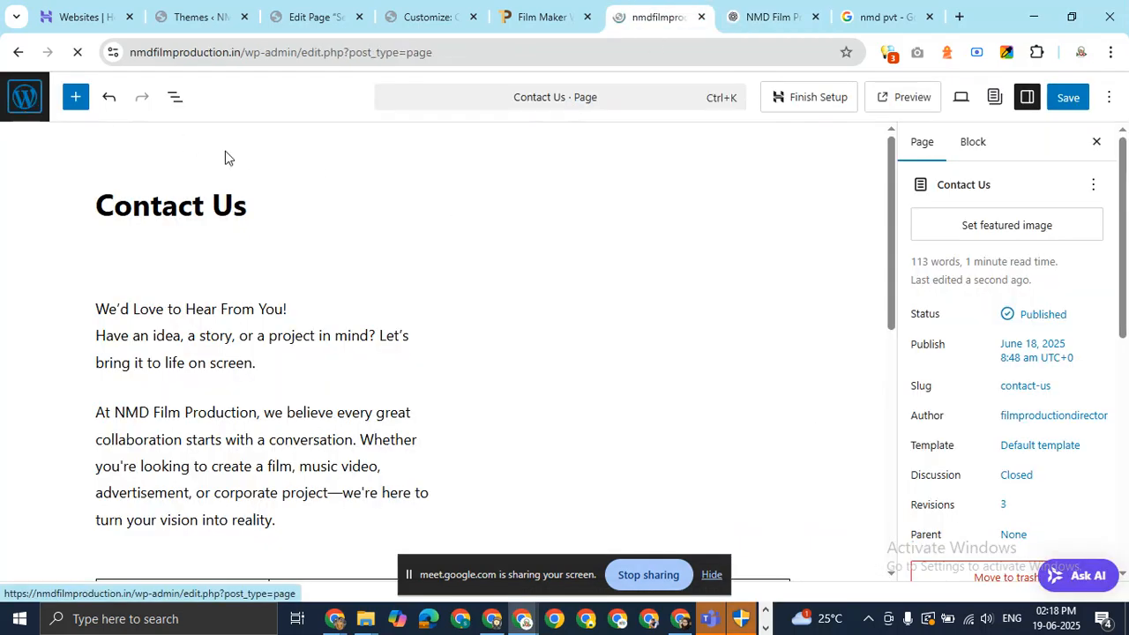
scroll(494, 315, down, 5)
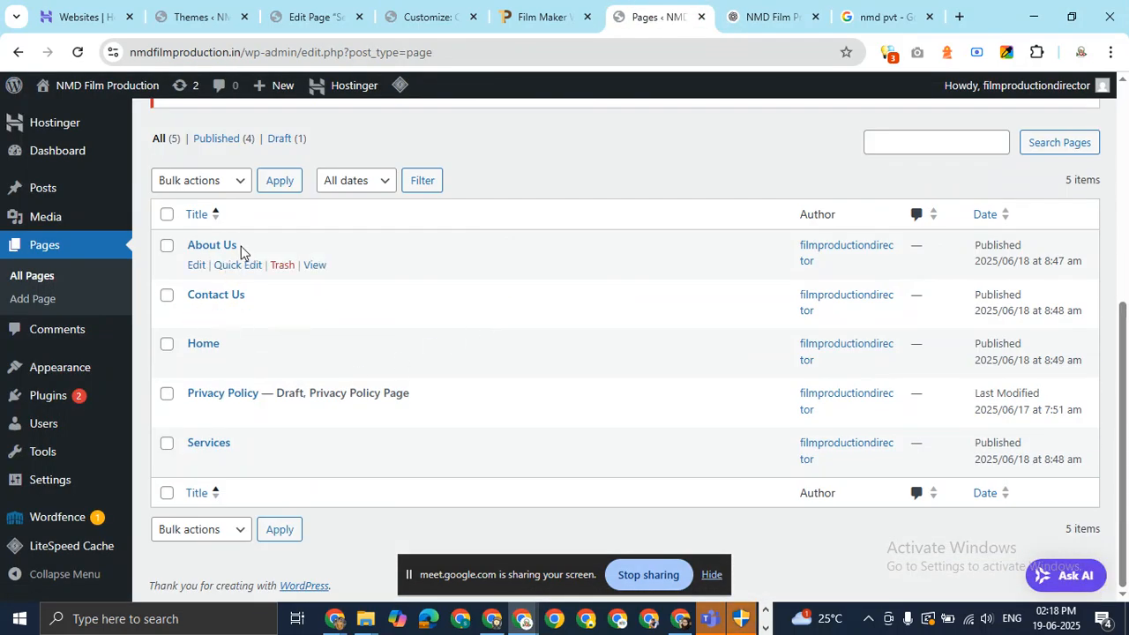
click(196, 464)
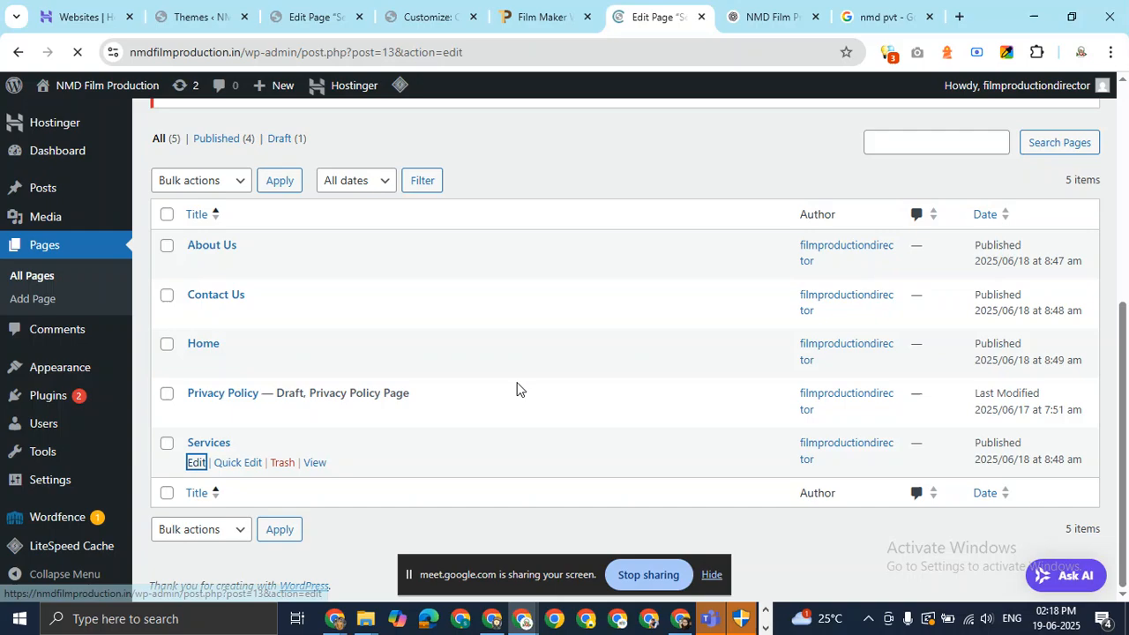
scroll(457, 325, down, 10)
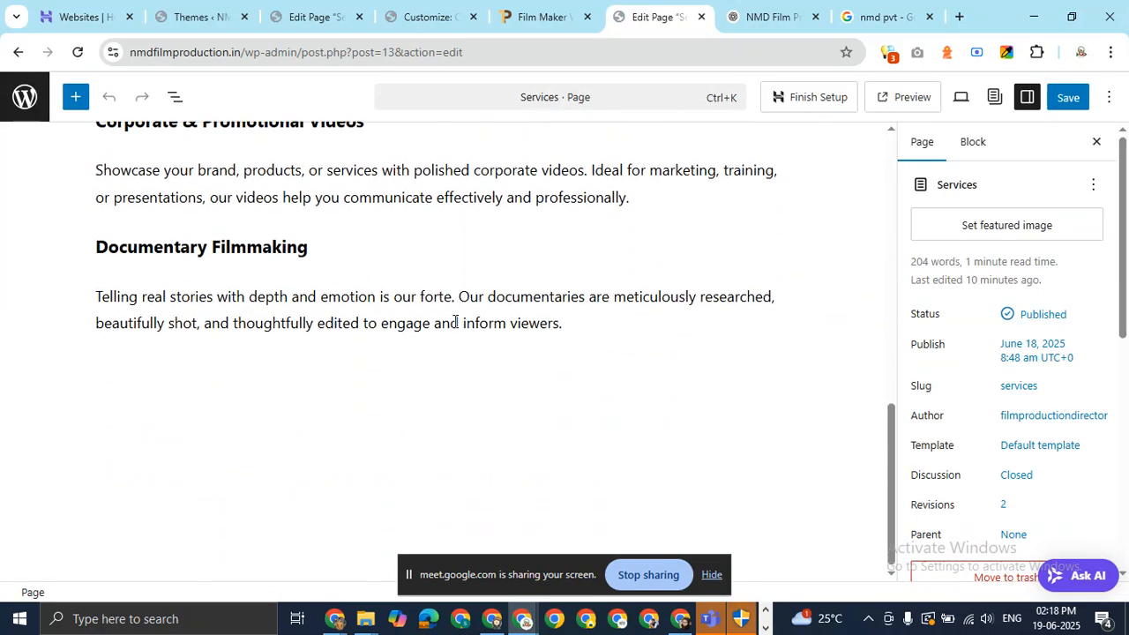
scroll(453, 320, up, 9)
Save the Services page and open its live permalink in a new tab.
click(1069, 97)
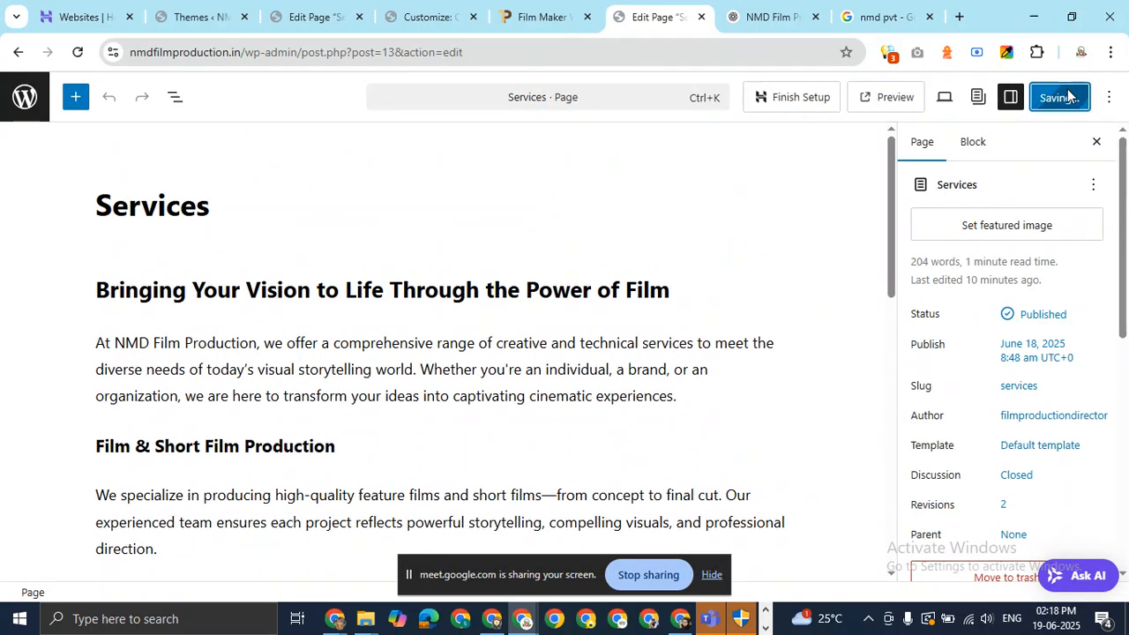
click(1015, 391)
click(803, 527)
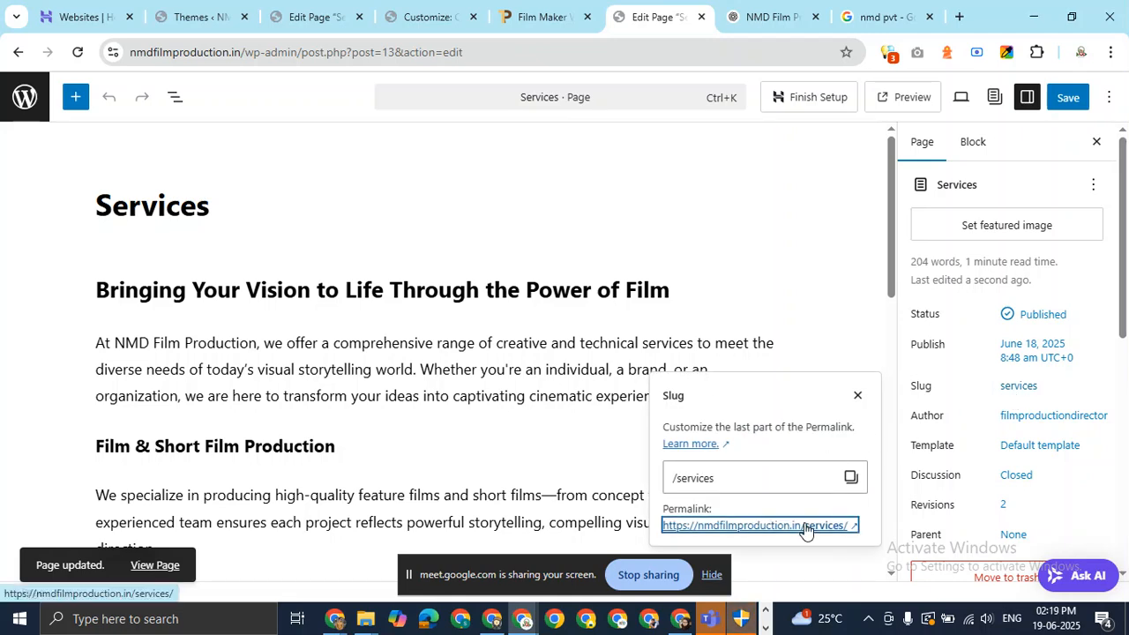
click(682, 7)
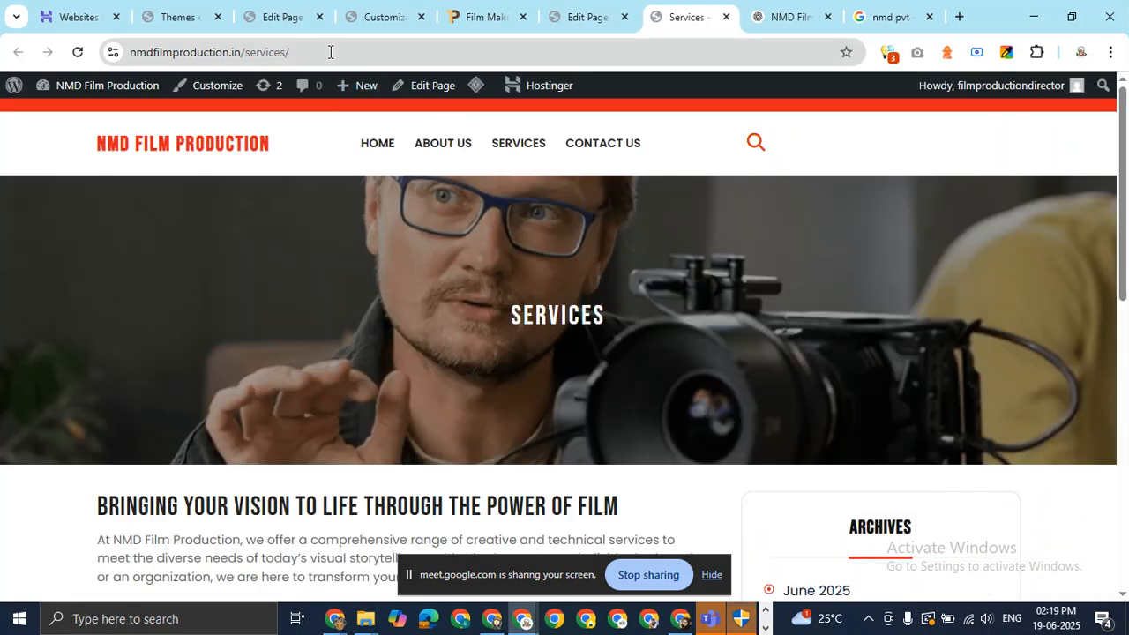
In the private window, reload and review the live Services page, dismissing the screen-sharing notice.
scroll(469, 392, down, 4)
scroll(468, 392, up, 4)
key(alt+Tab)
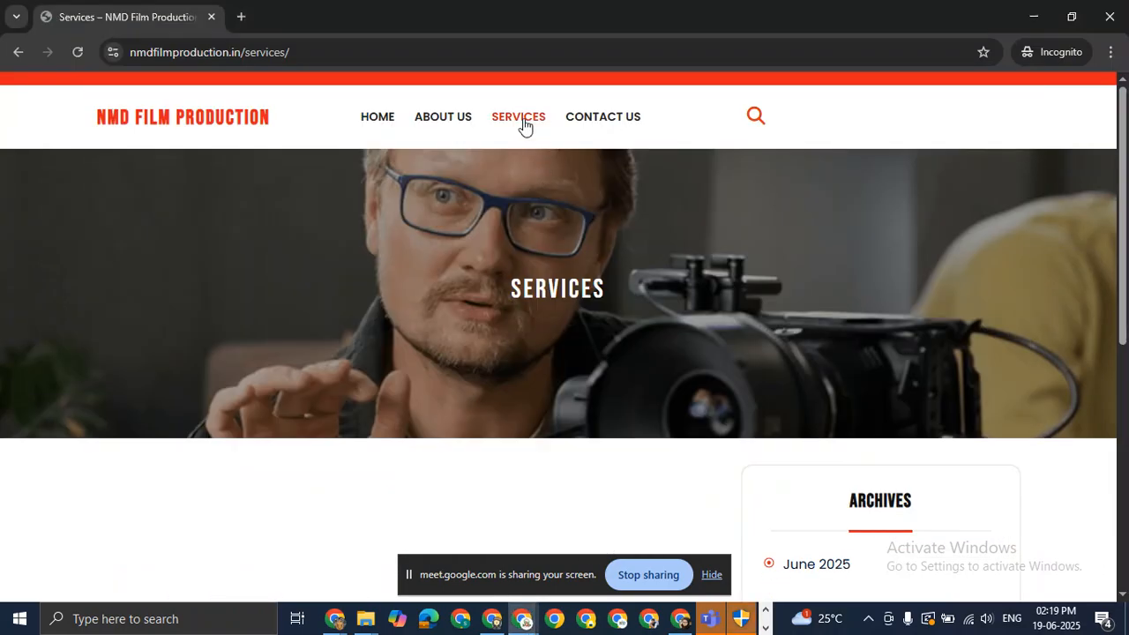
click(525, 124)
click(525, 124)
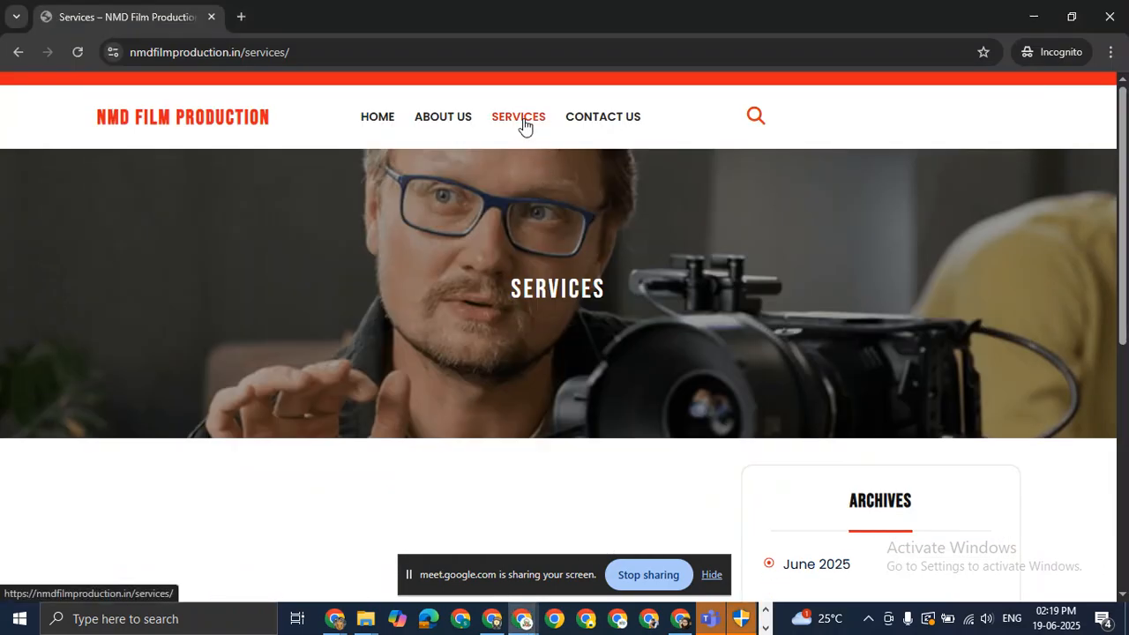
click(523, 124)
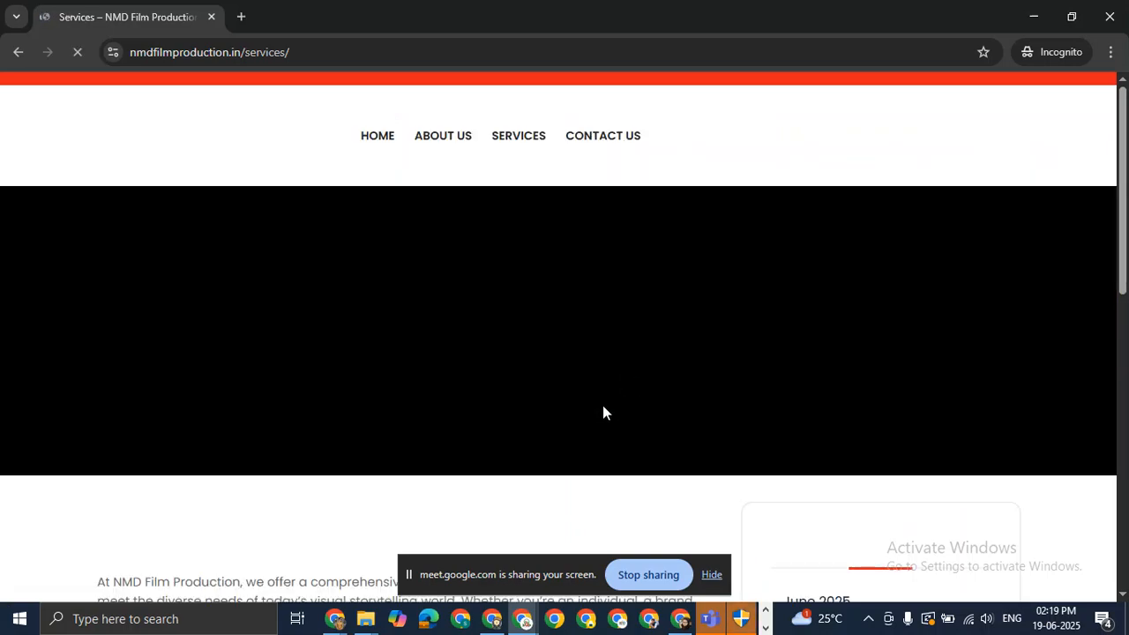
scroll(600, 412, down, 4)
scroll(598, 415, down, 4)
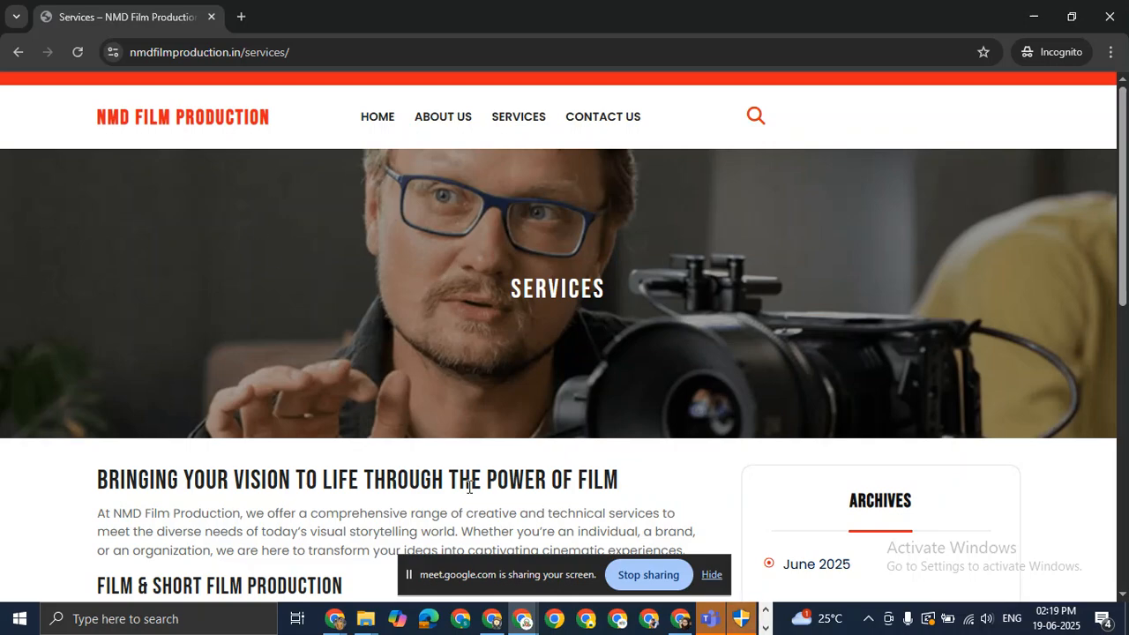
click(711, 576)
scroll(644, 415, down, 10)
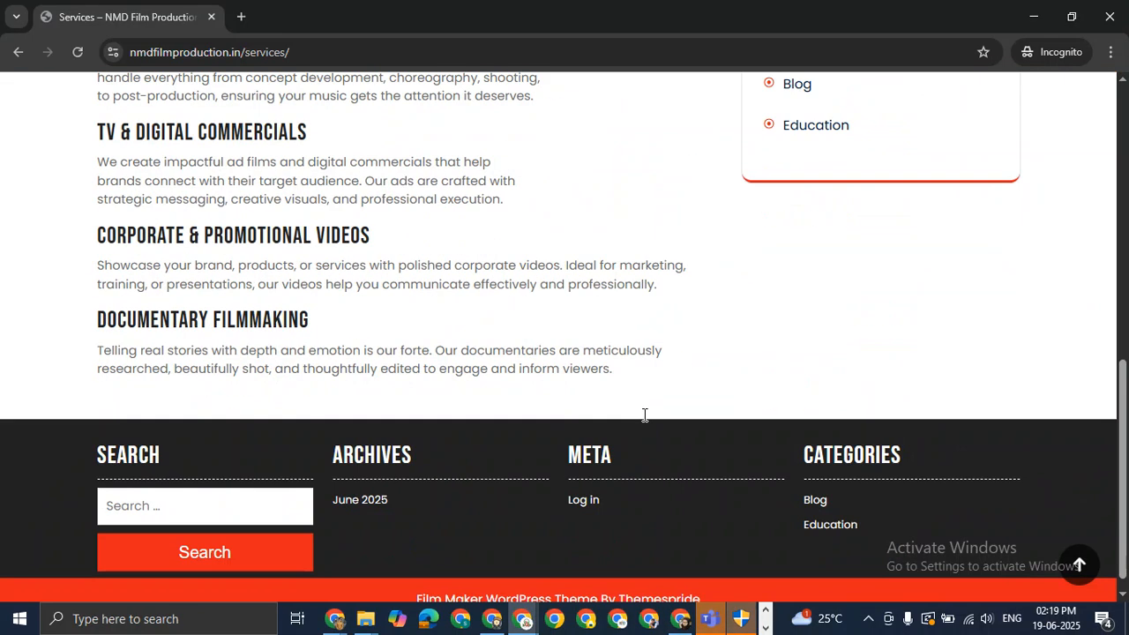
scroll(644, 416, up, 10)
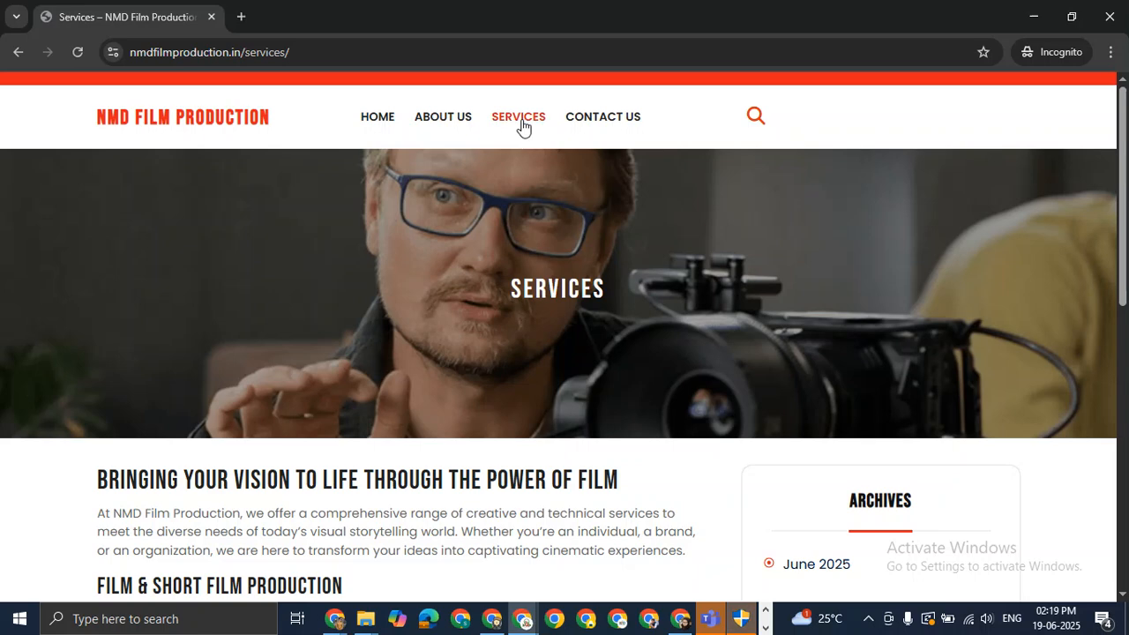
Click through the live Home, About Us, Services and Contact Us pages, ending on Home.
click(432, 124)
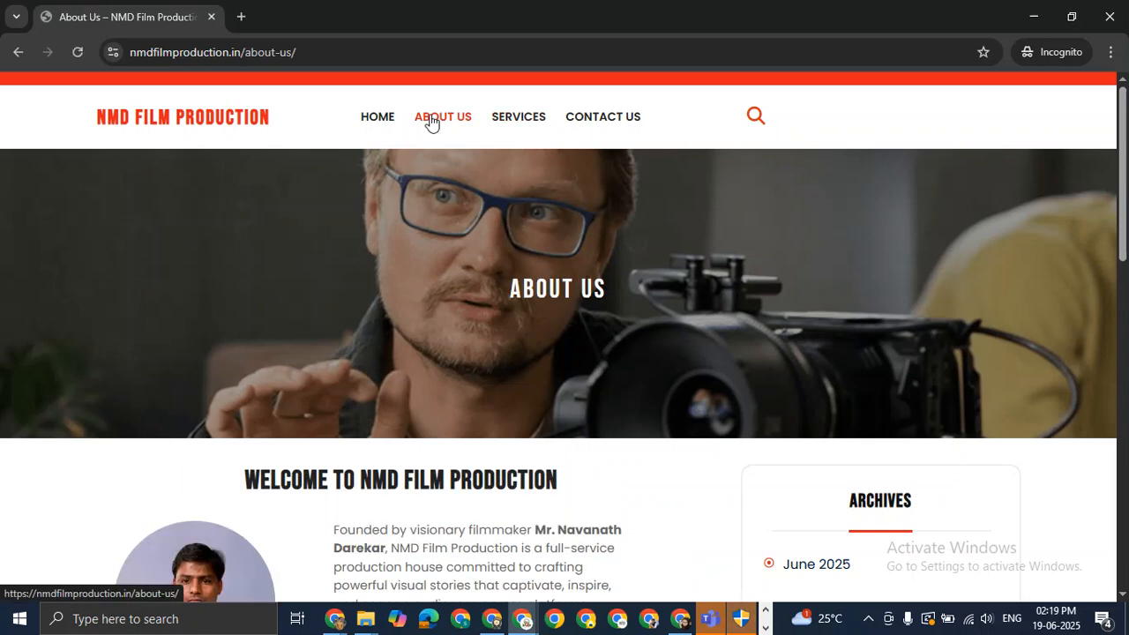
click(386, 122)
scroll(467, 327, down, 10)
scroll(467, 329, up, 10)
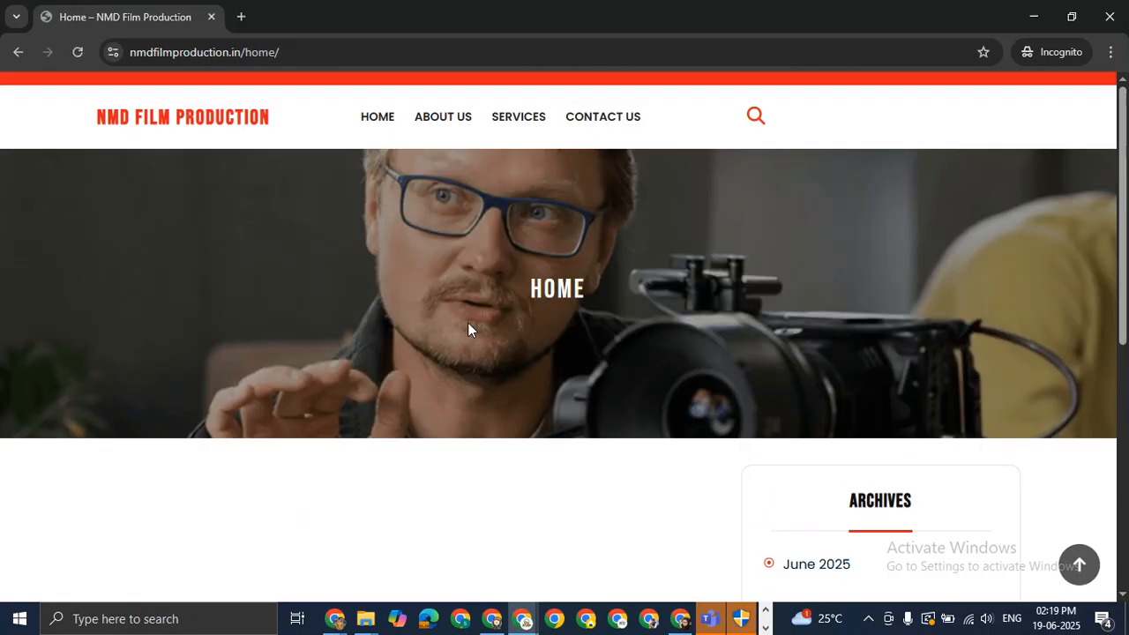
click(438, 126)
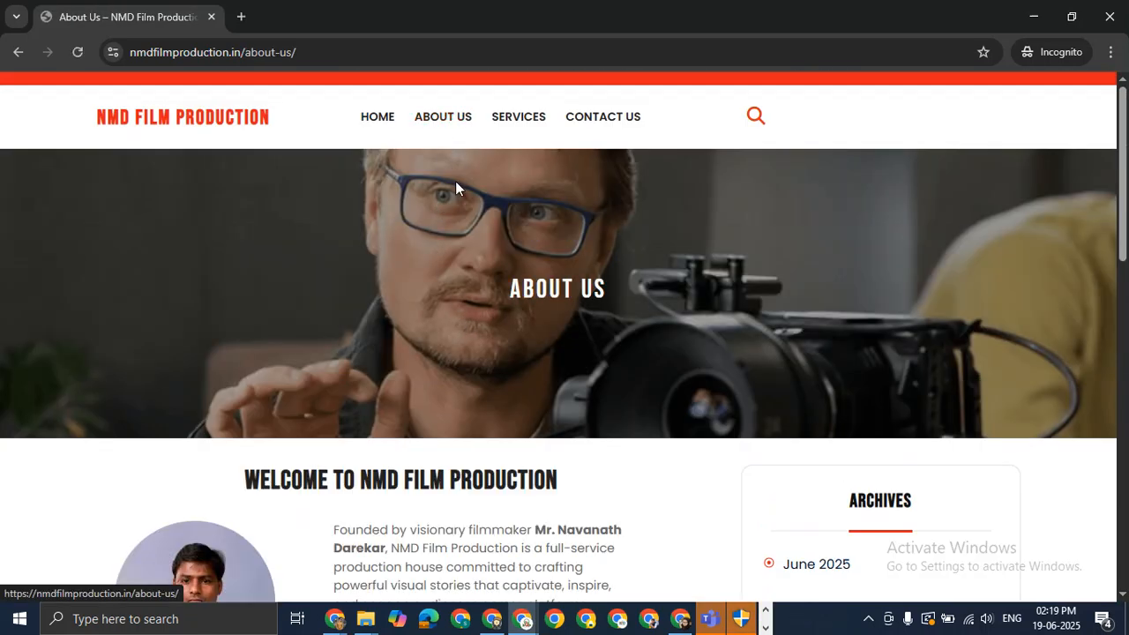
click(504, 124)
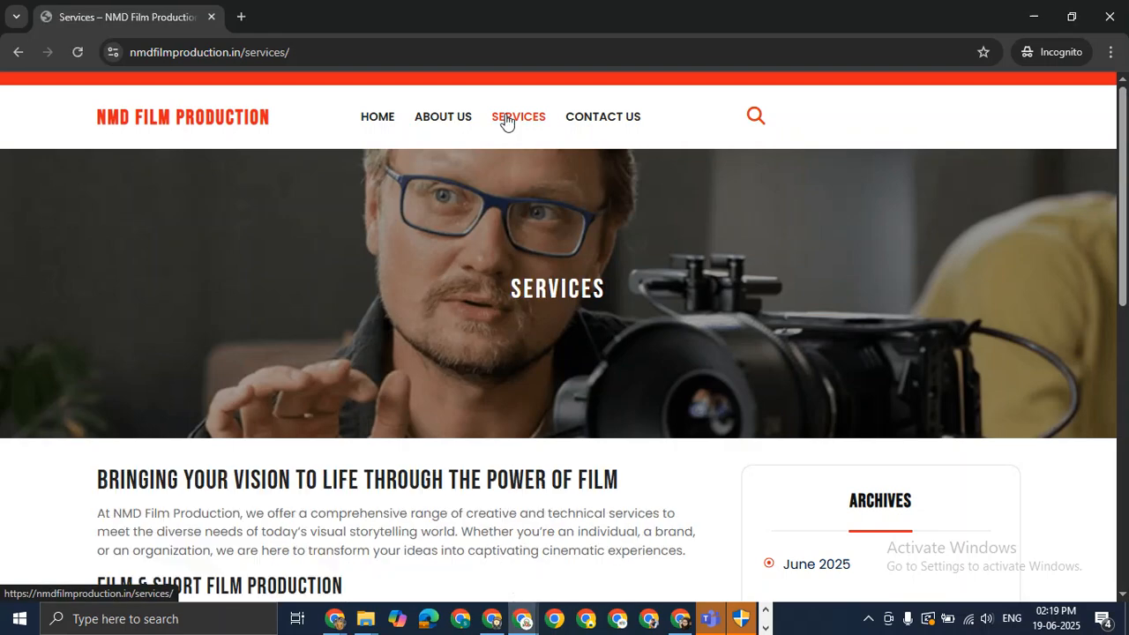
click(630, 115)
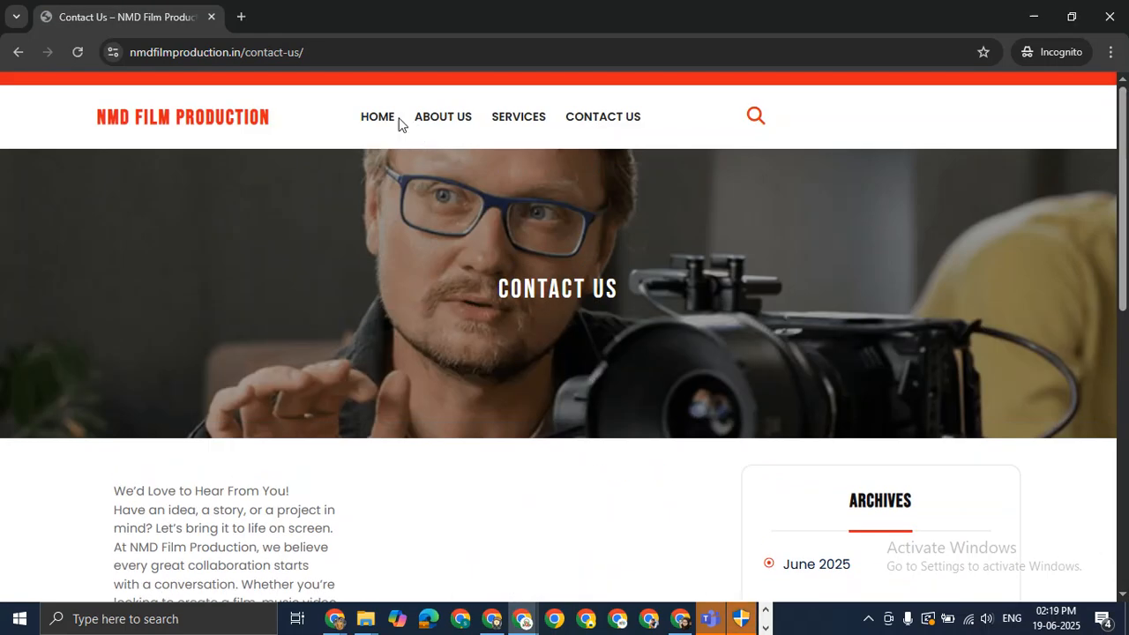
click(370, 118)
scroll(591, 328, down, 4)
scroll(400, 300, down, 2)
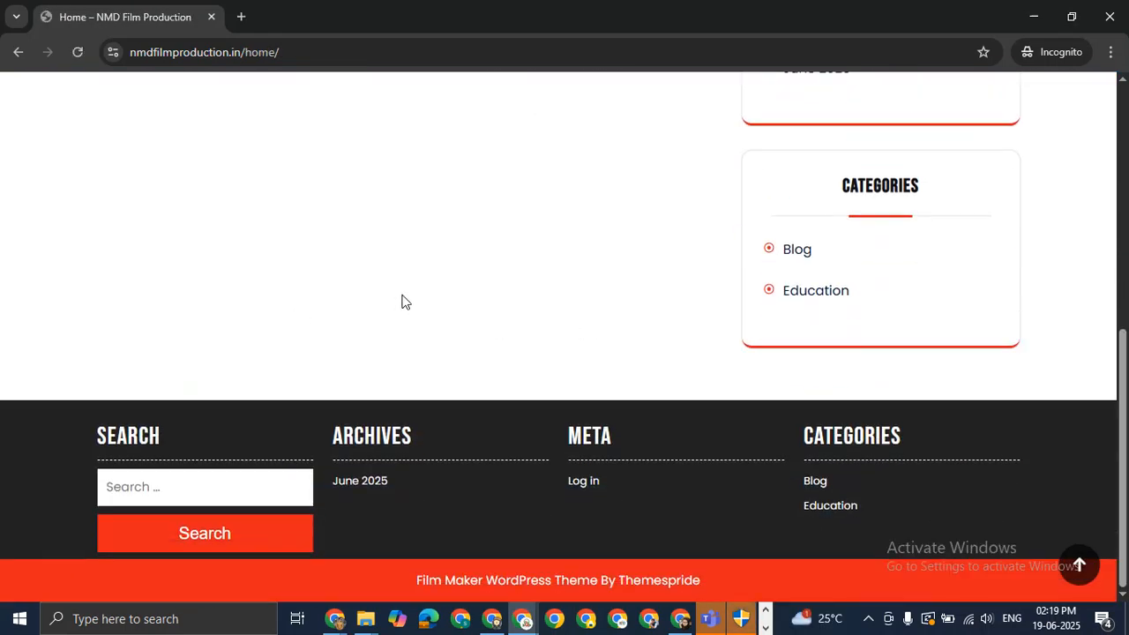
scroll(403, 300, up, 6)
scroll(401, 300, down, 5)
scroll(404, 302, up, 3)
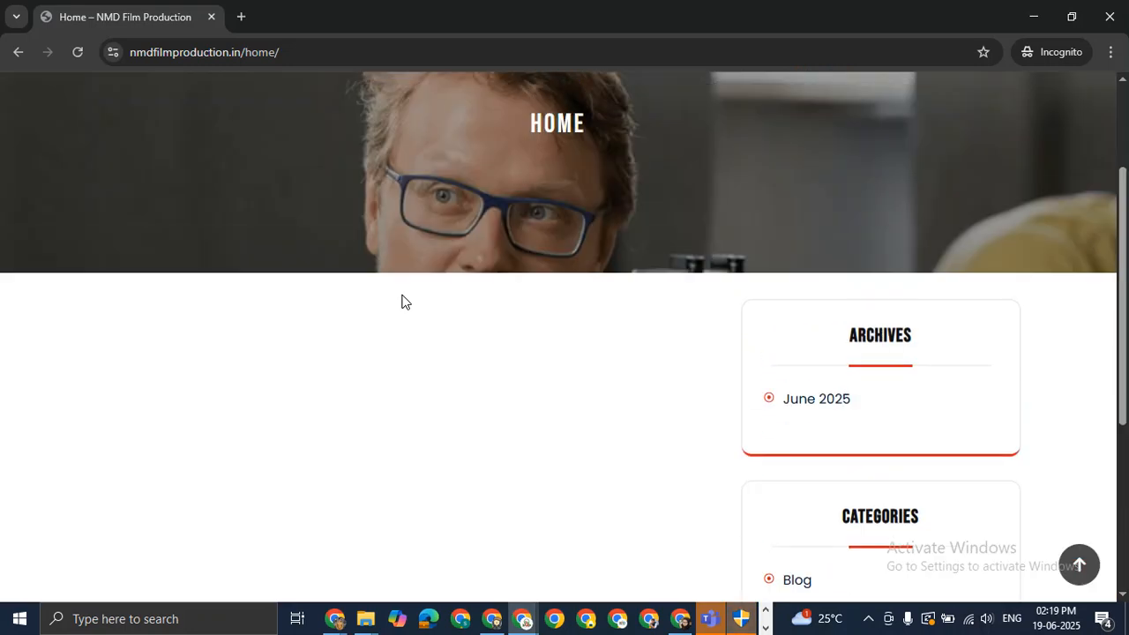
scroll(402, 302, up, 2)
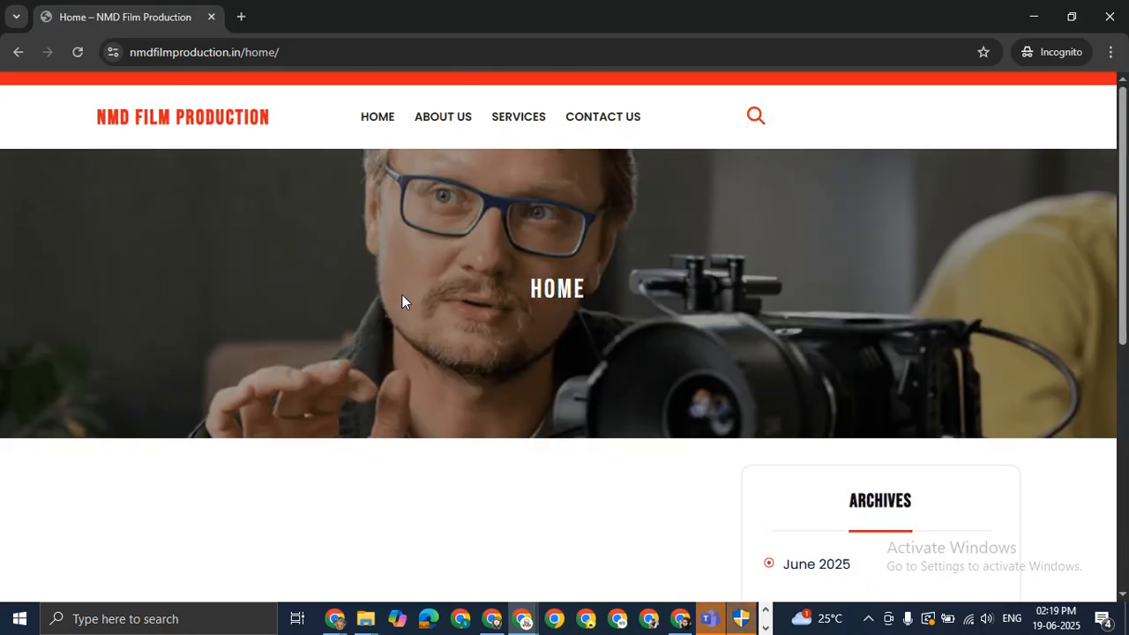
scroll(598, 240, down, 5)
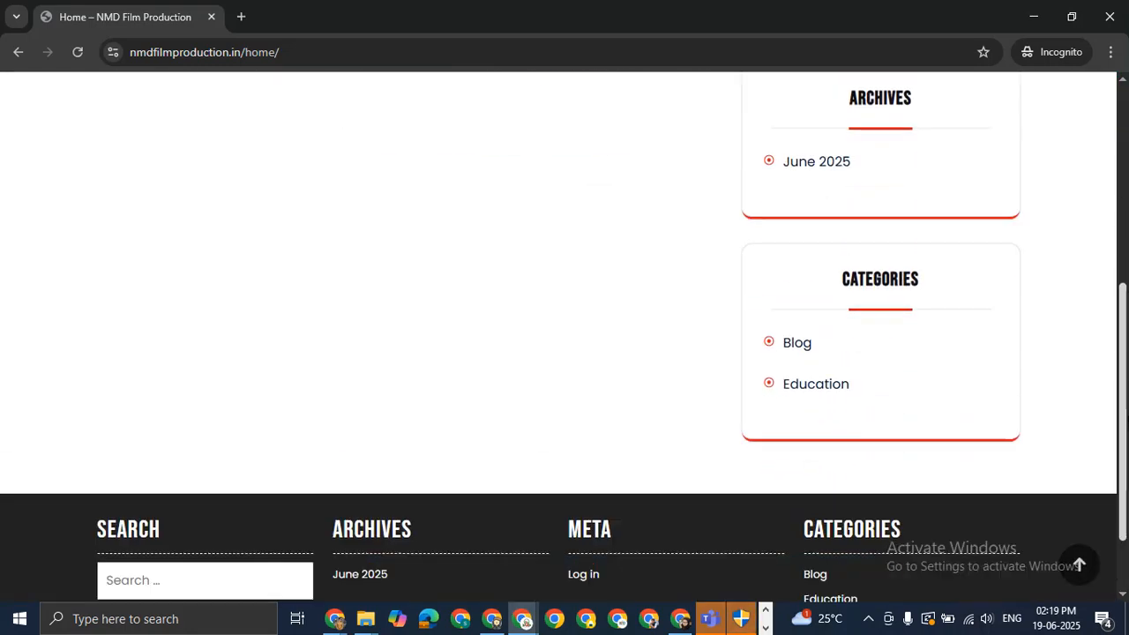
scroll(1089, 215, up, 5)
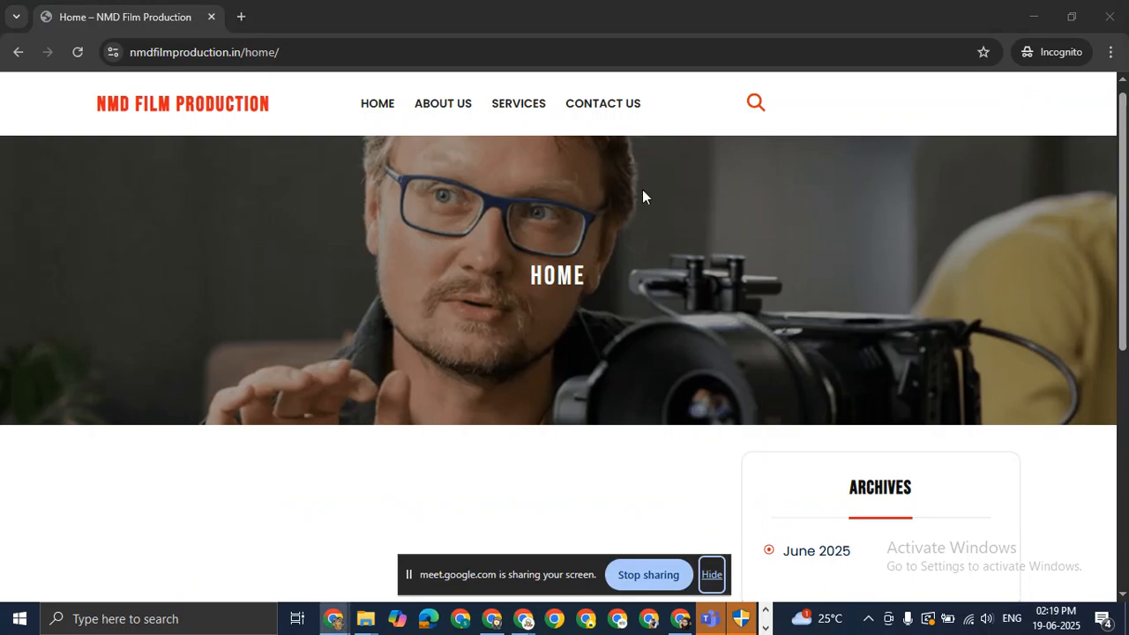
In the main window, open the Home page in the block editor and click into its empty paragraph.
key(alt+Tab)
key(alt+Tab)
key(Tab)
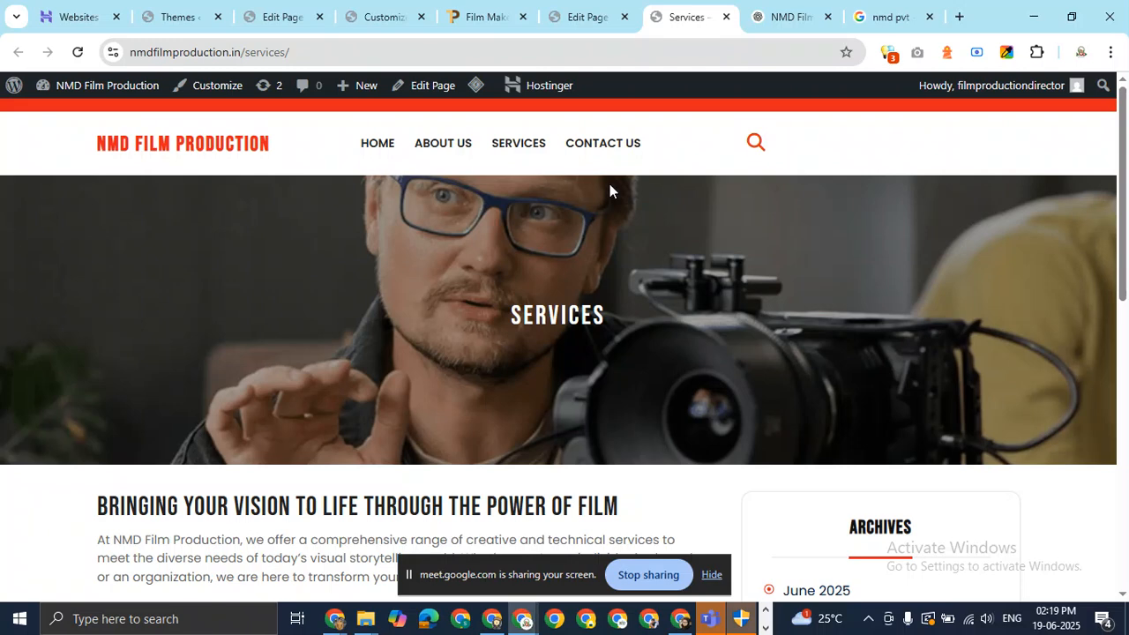
click(378, 149)
click(438, 87)
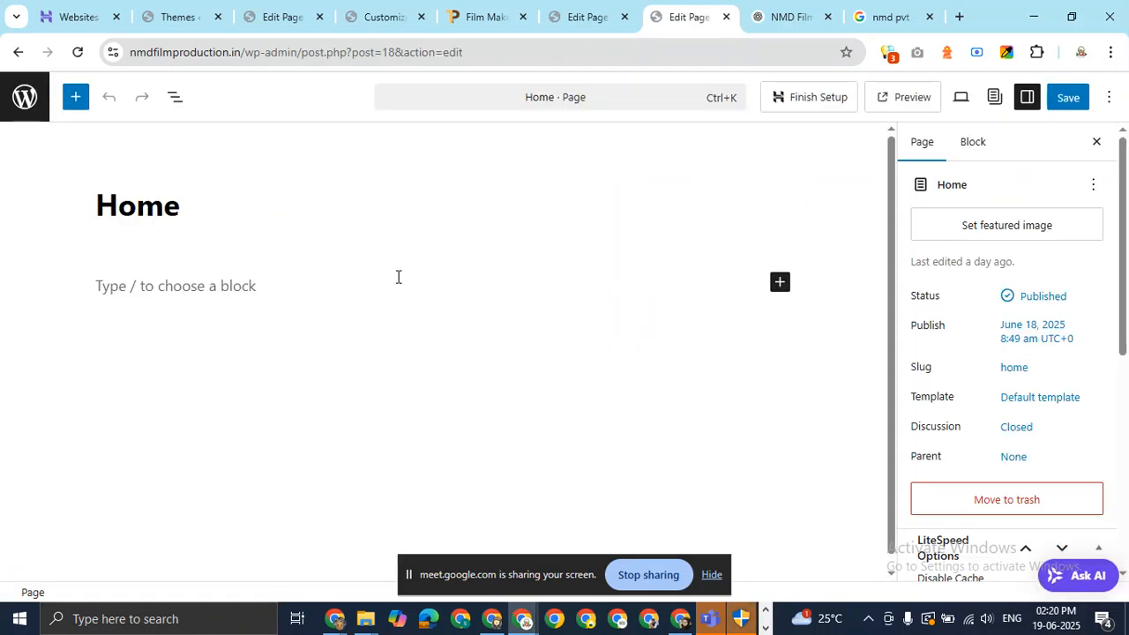
click(261, 288)
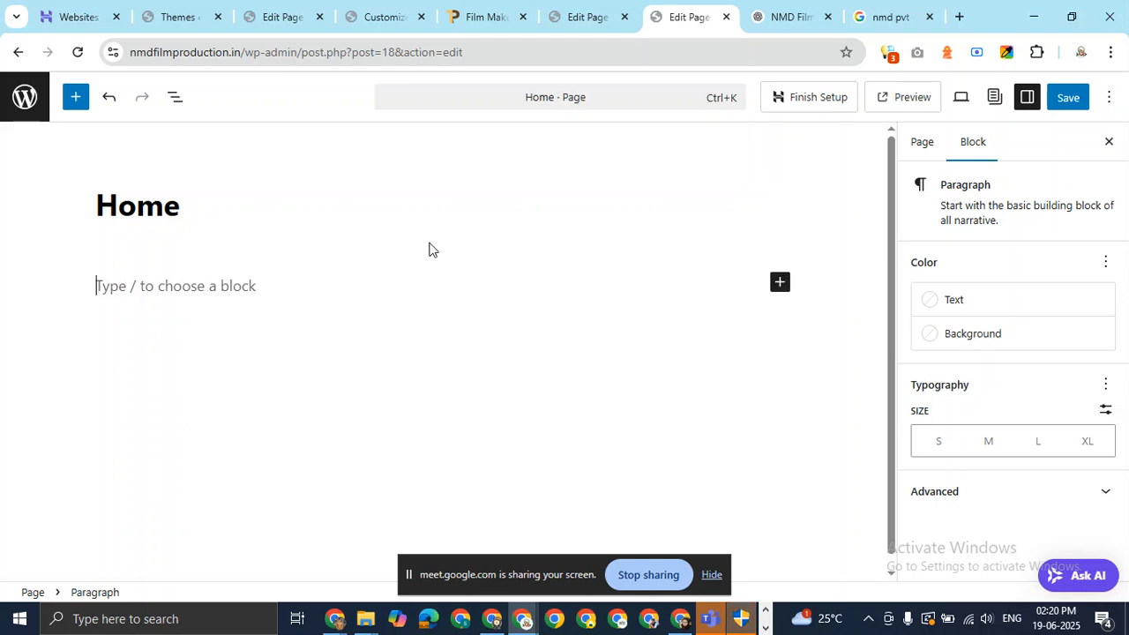
Send ChatGPT a prompt requesting Home page intro, service cards, counter, CTA, testimonials and trusted-by content.
click(788, 17)
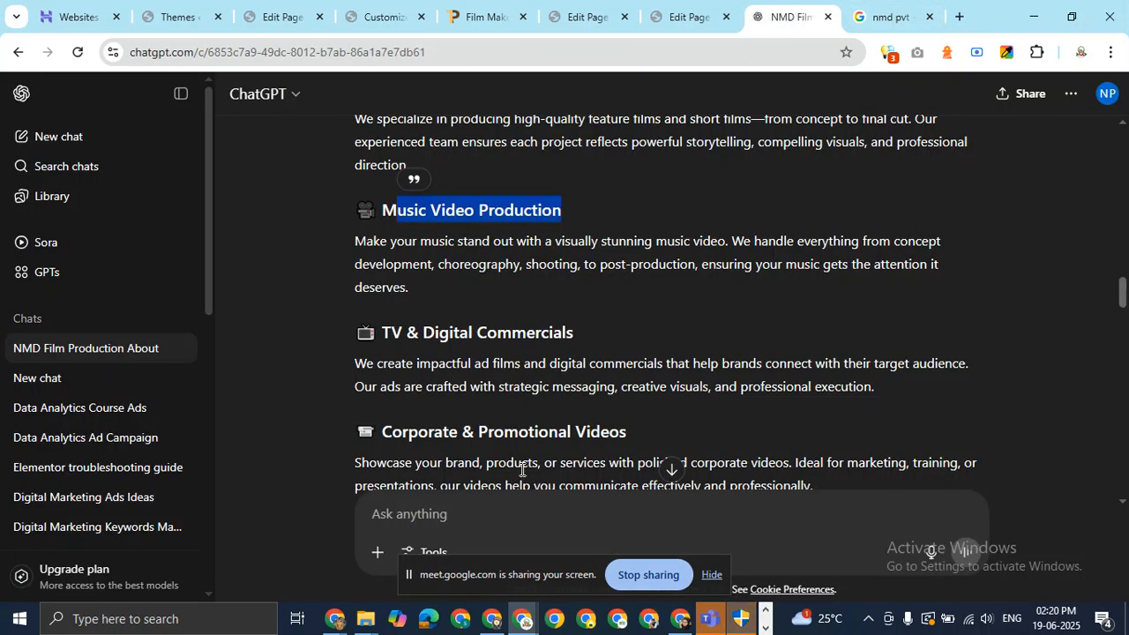
text(w)
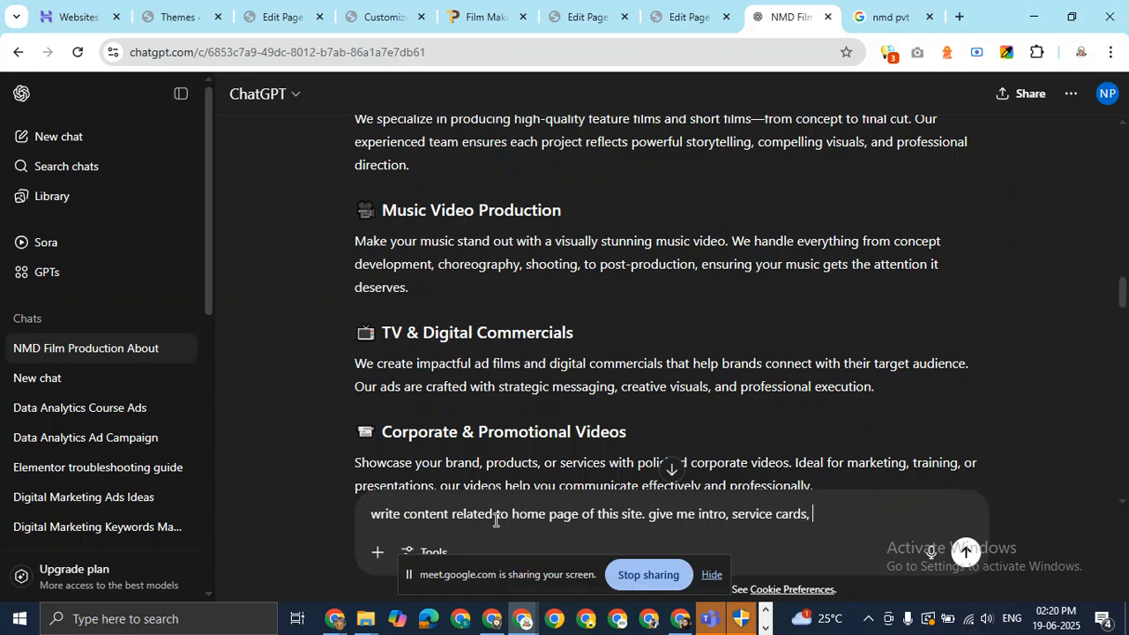
text(counter, CTA, tet)
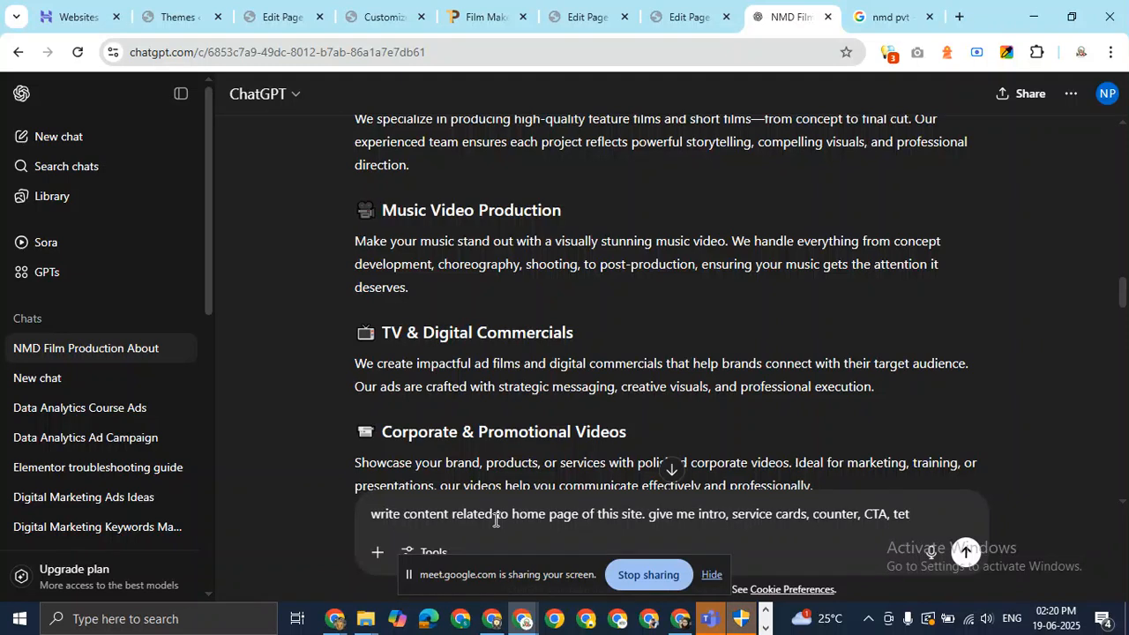
key(BackSpace)
key(BackSpace)
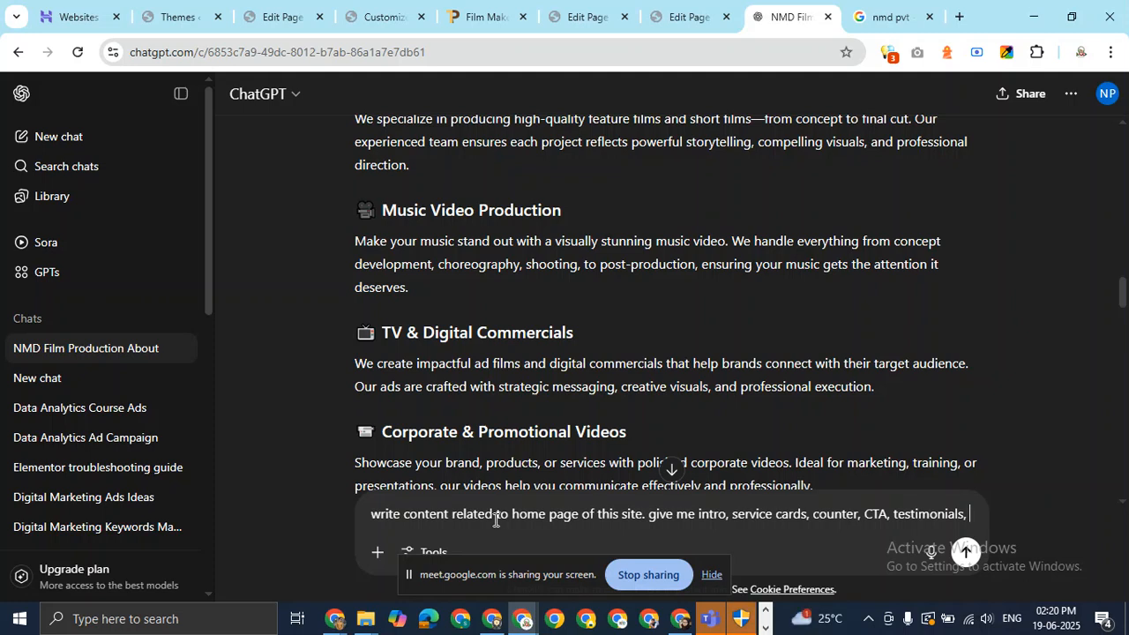
text(trusted by etc.)
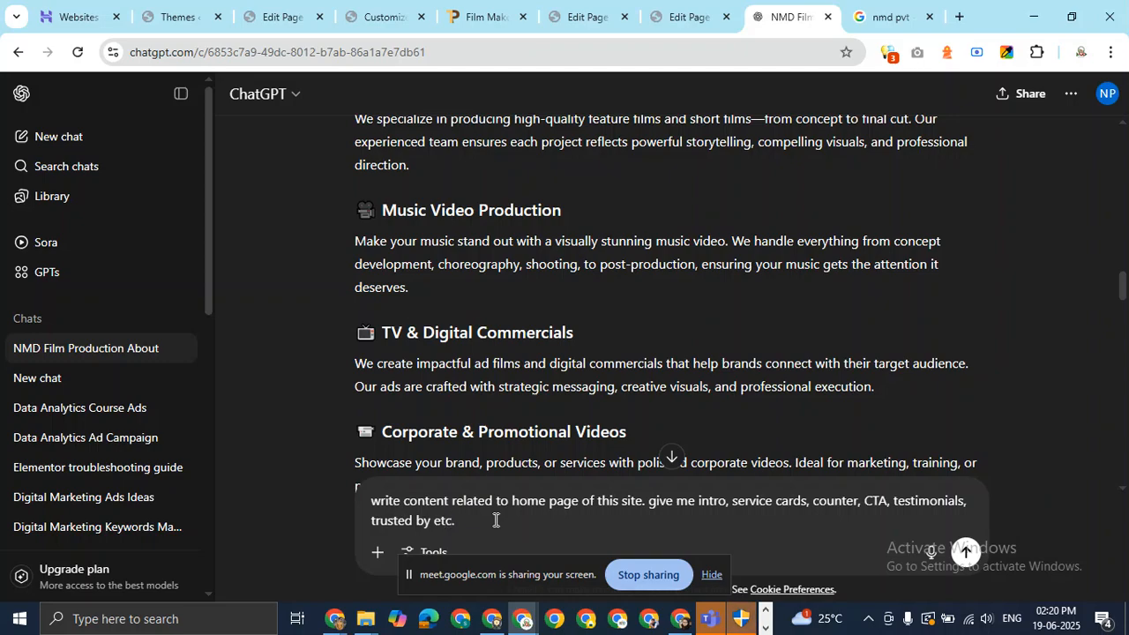
key(Return)
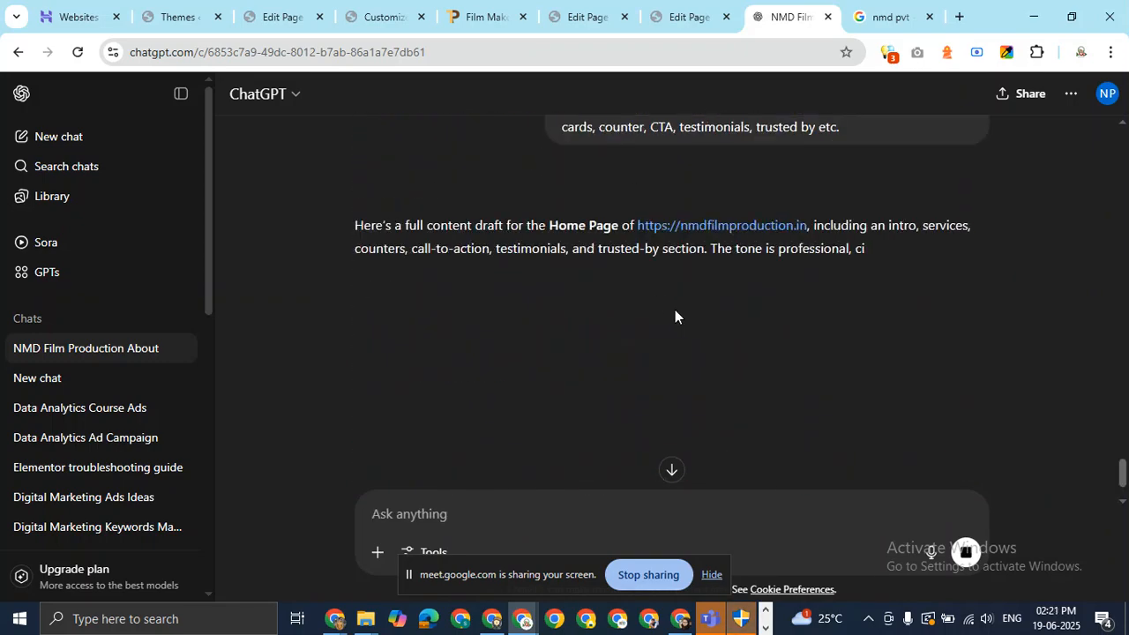
scroll(495, 217, down, 1)
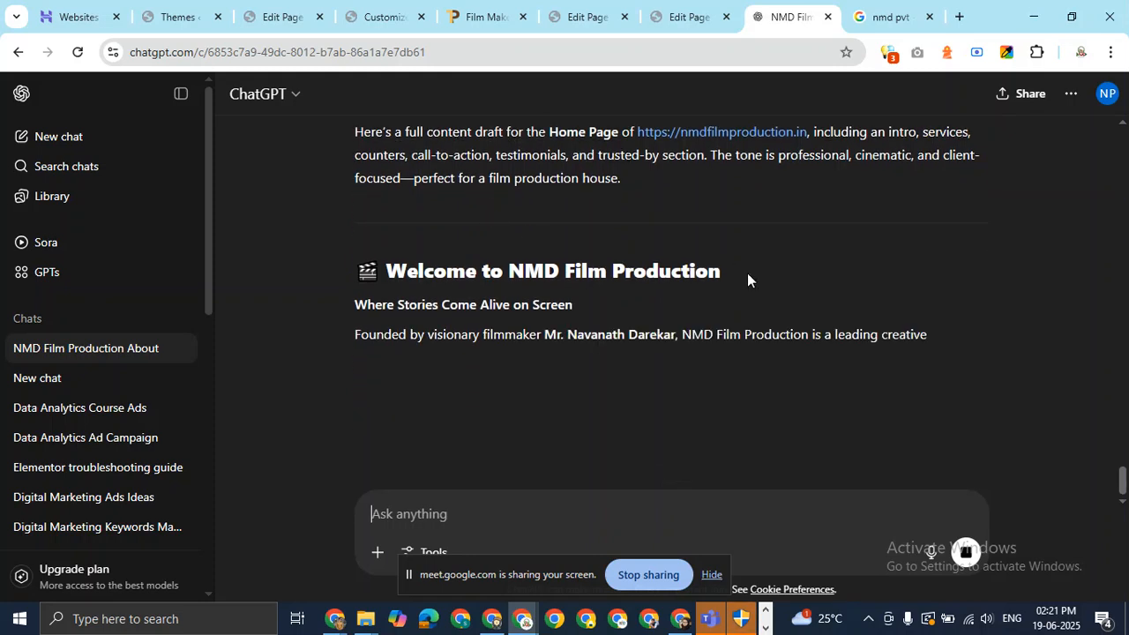
Paste 'Welcome to NMD Film Production' into the Home page, turn it into a heading and centre it.
drag(753, 272, 392, 273)
key(ctrl+c)
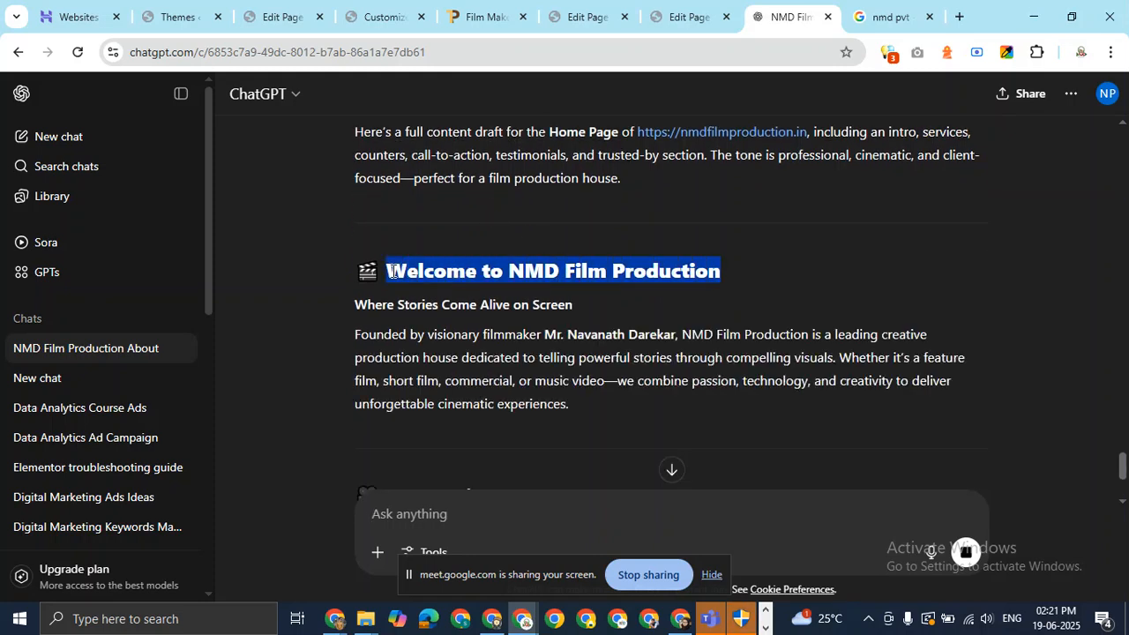
click(684, 16)
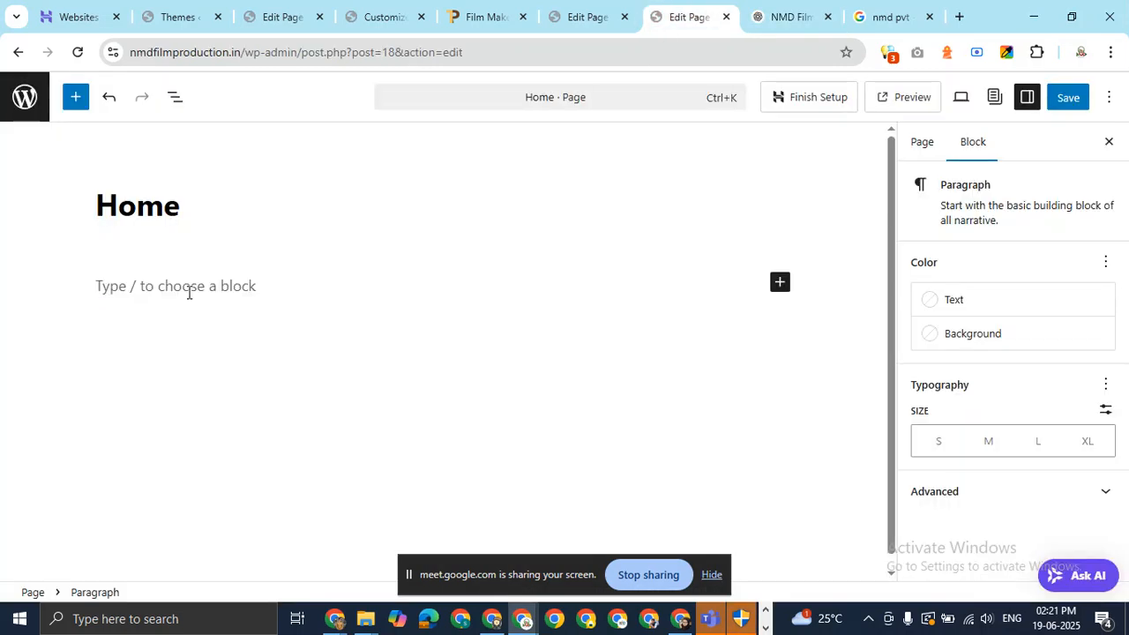
key(ctrl+v)
drag(348, 292, 44, 300)
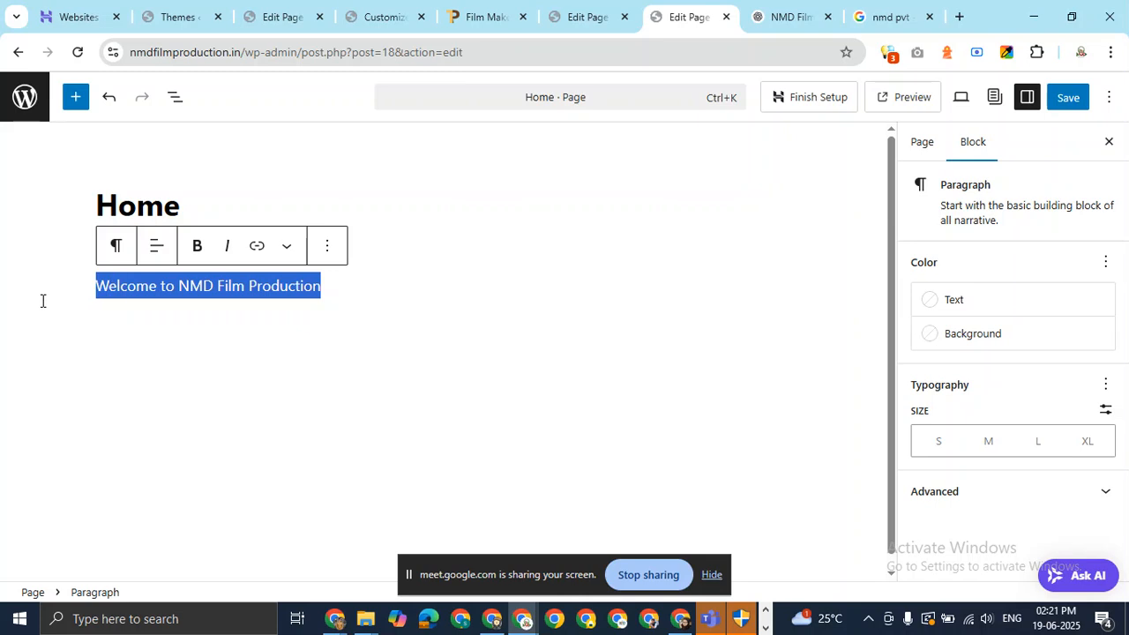
click(117, 247)
click(191, 328)
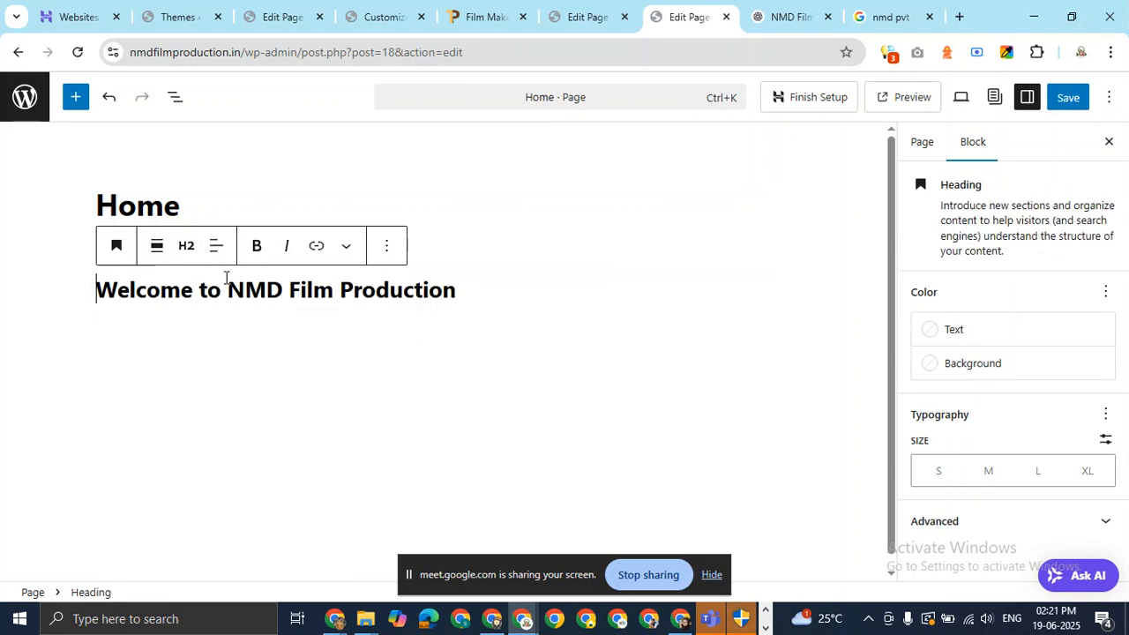
click(218, 250)
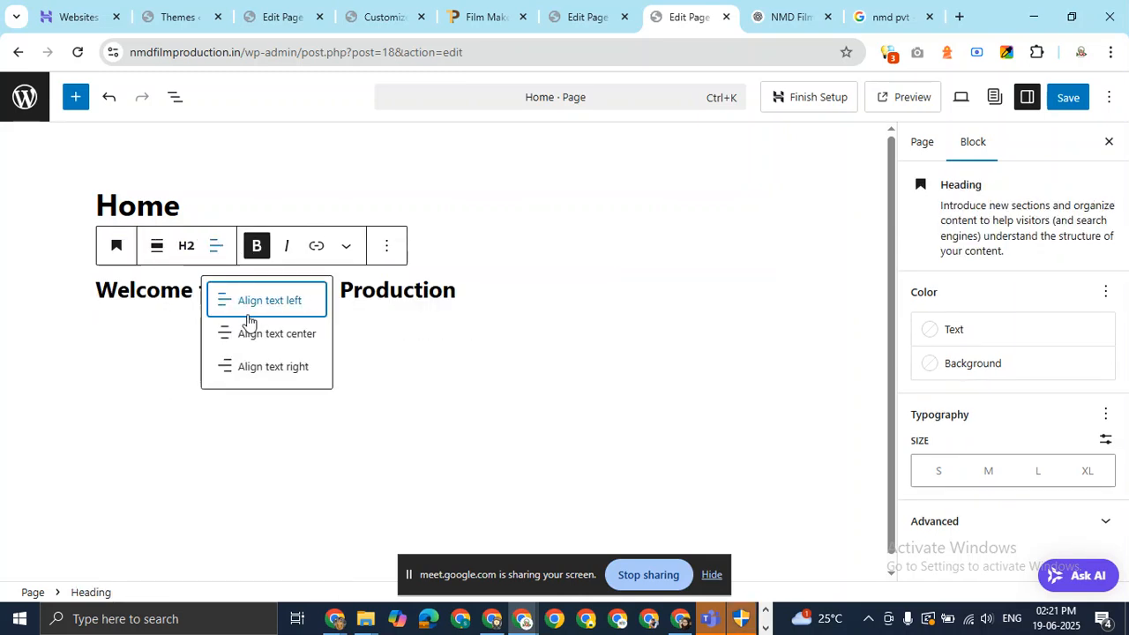
click(261, 335)
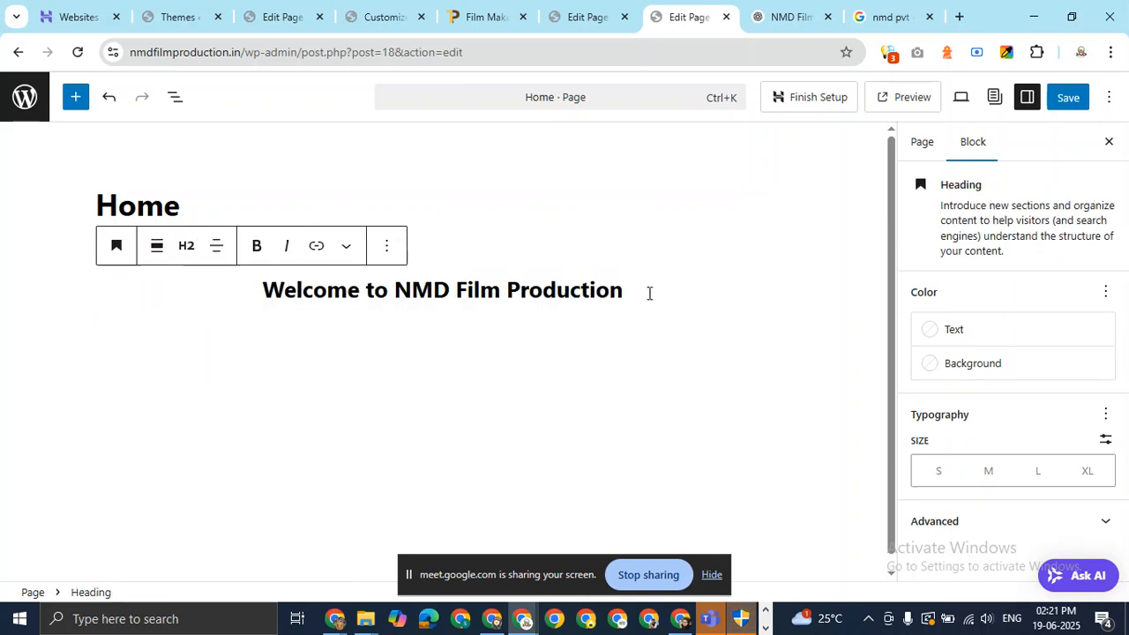
key(Return)
Copy the 'Founded by' intro paragraph from ChatGPT, paste it below the heading and centre it.
click(794, 16)
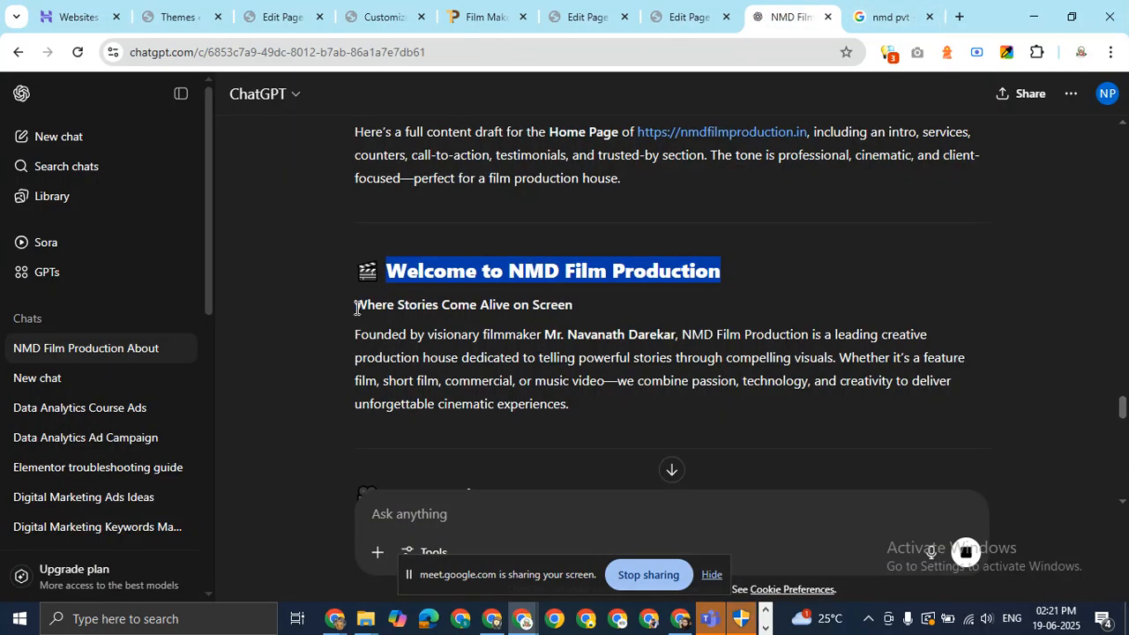
drag(350, 337, 587, 409)
key(ctrl+c)
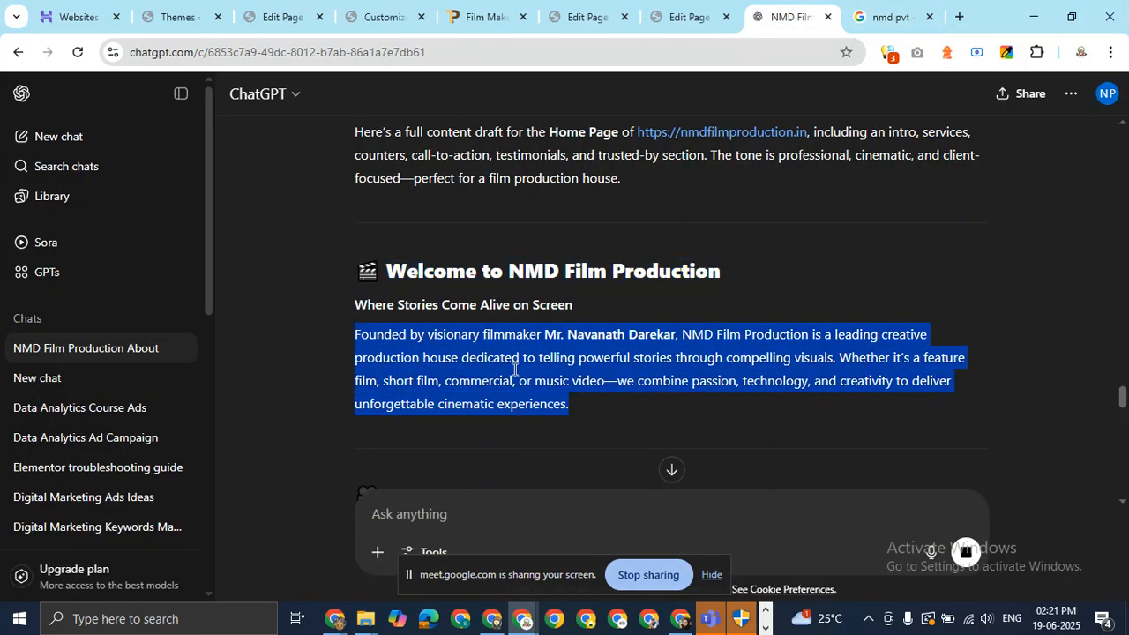
right_click(516, 369)
click(556, 388)
click(675, 16)
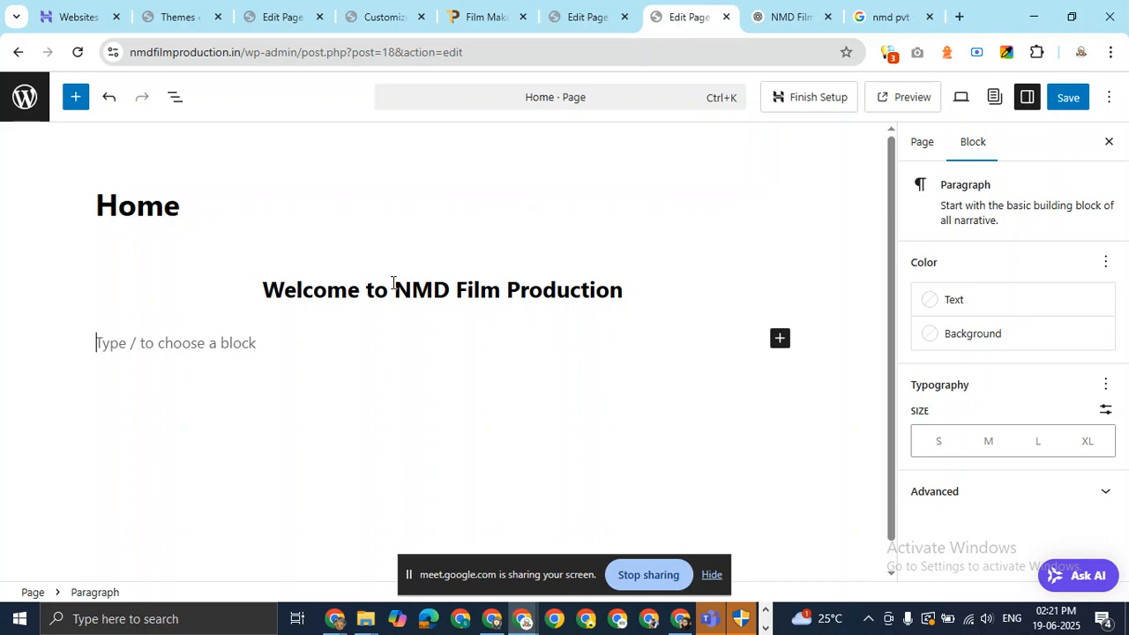
click(326, 335)
key(ctrl+v)
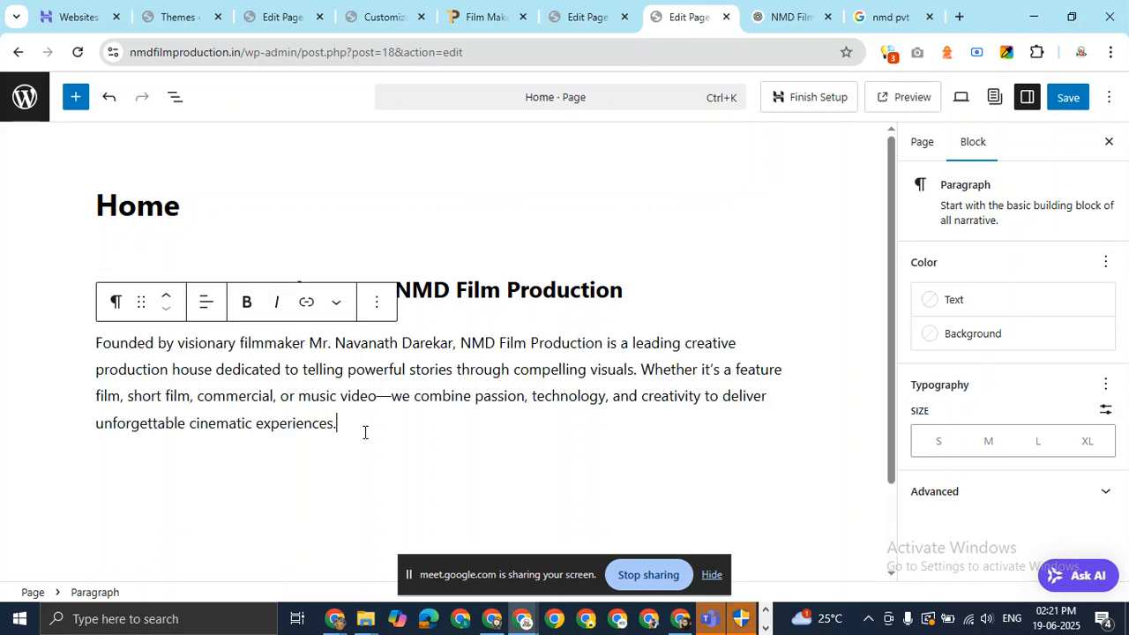
drag(364, 432, 88, 334)
click(207, 302)
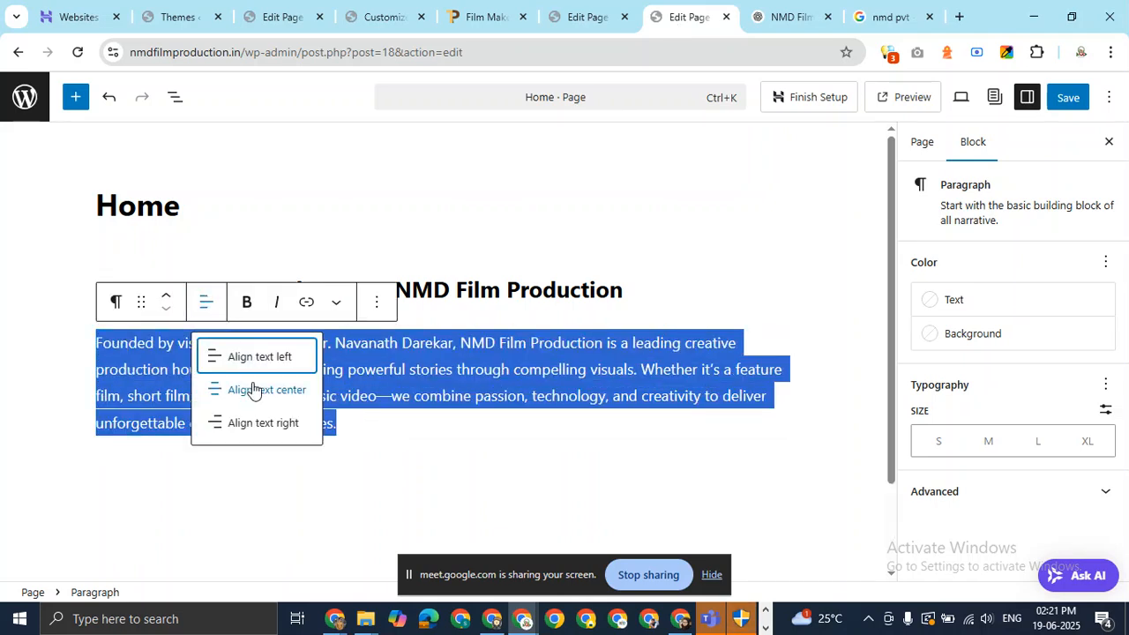
click(253, 390)
click(737, 292)
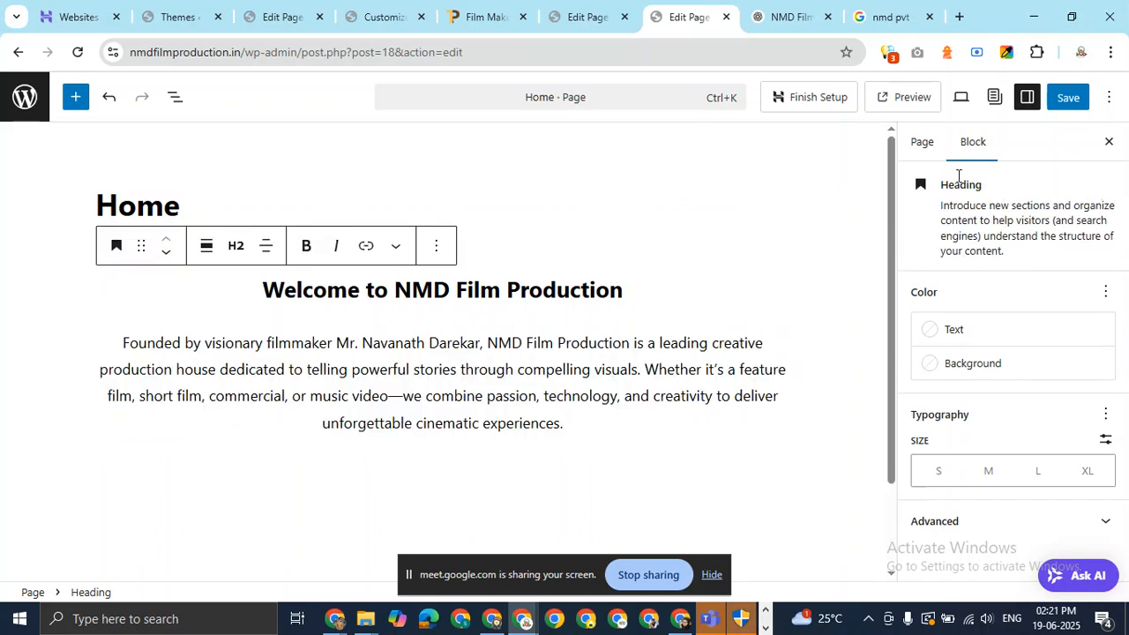
click(935, 143)
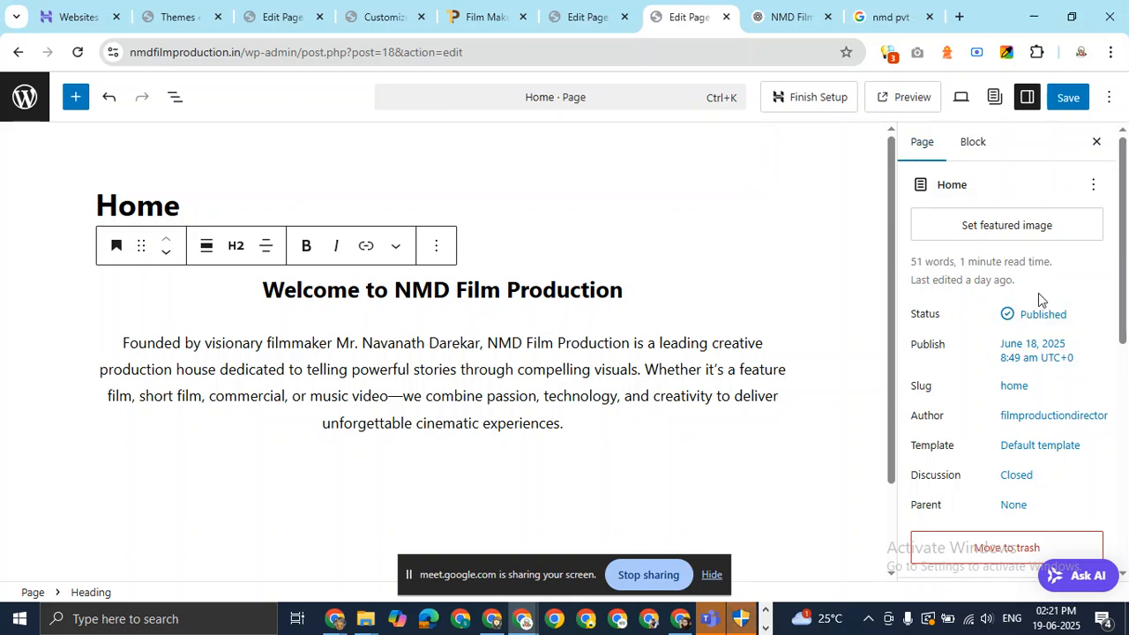
Apply the Custom Home Page template to the Home page.
click(1064, 446)
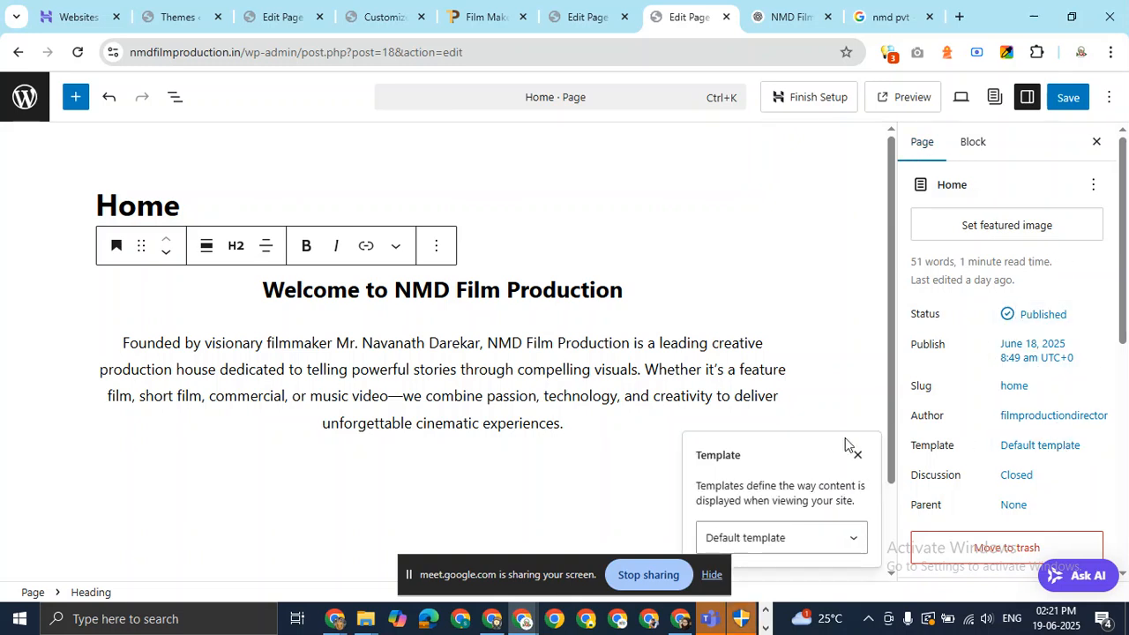
click(835, 540)
click(766, 585)
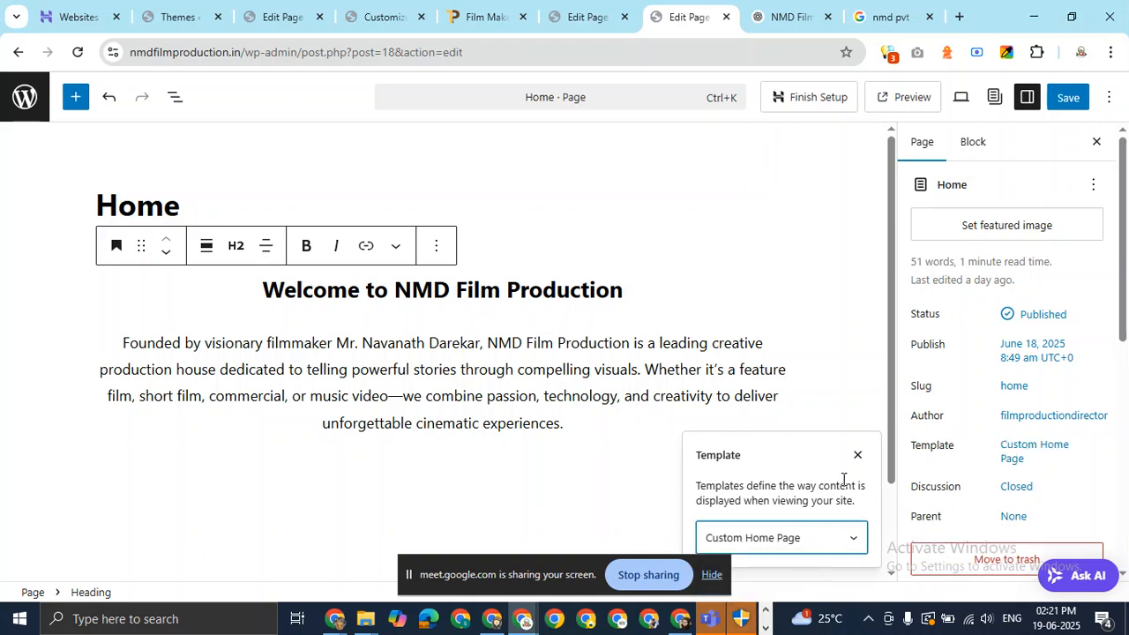
Dismiss the screen-sharing notice and save the Home page.
click(714, 570)
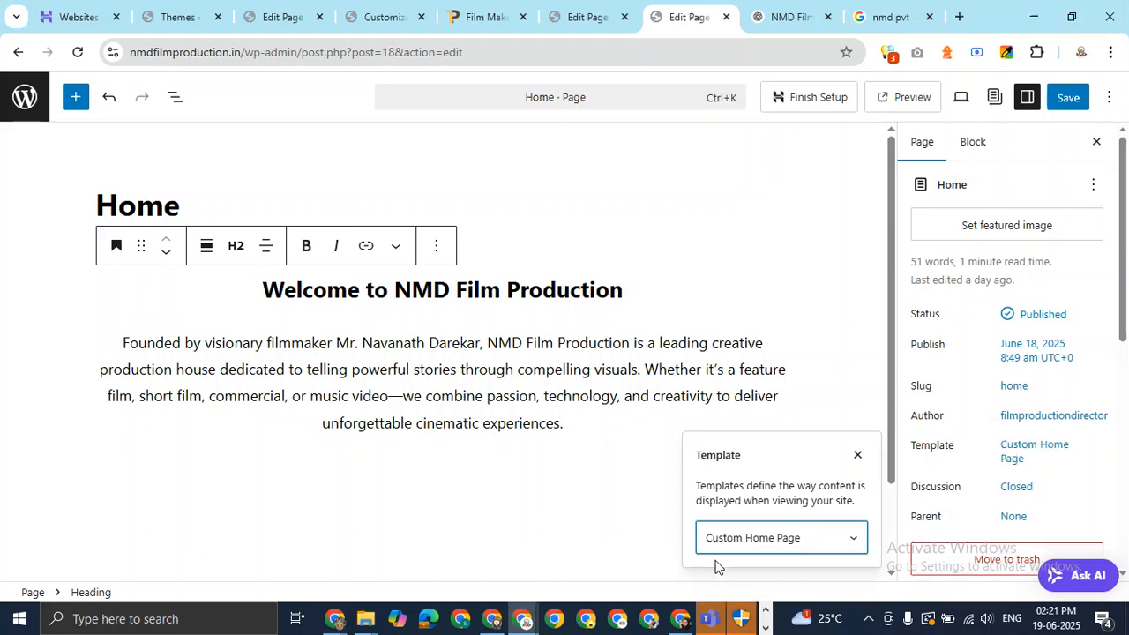
click(1066, 97)
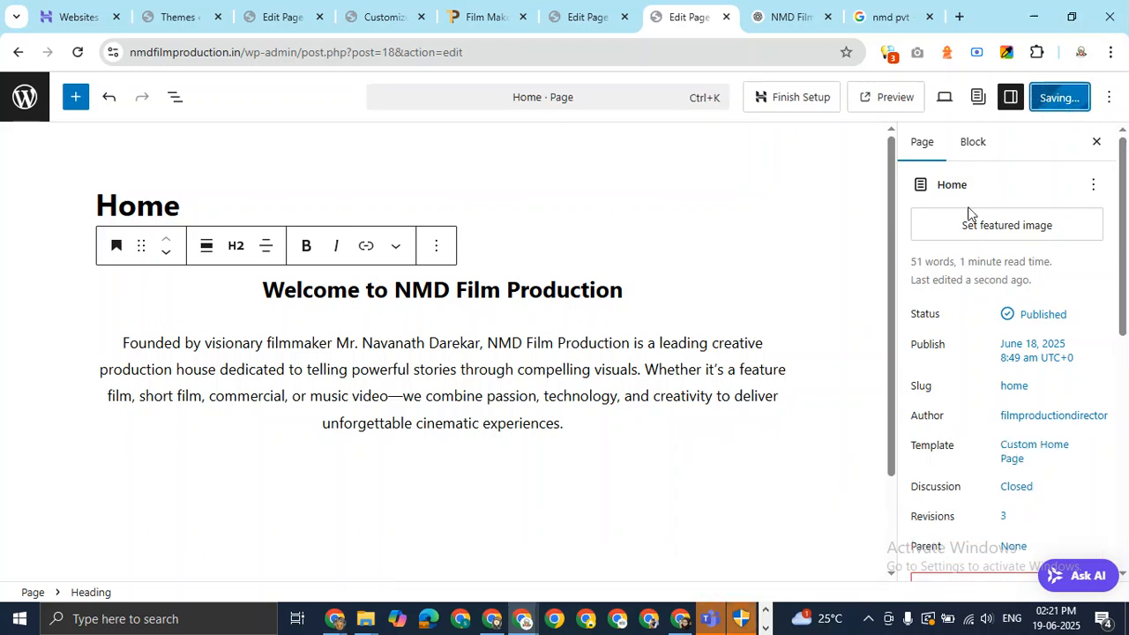
click(494, 220)
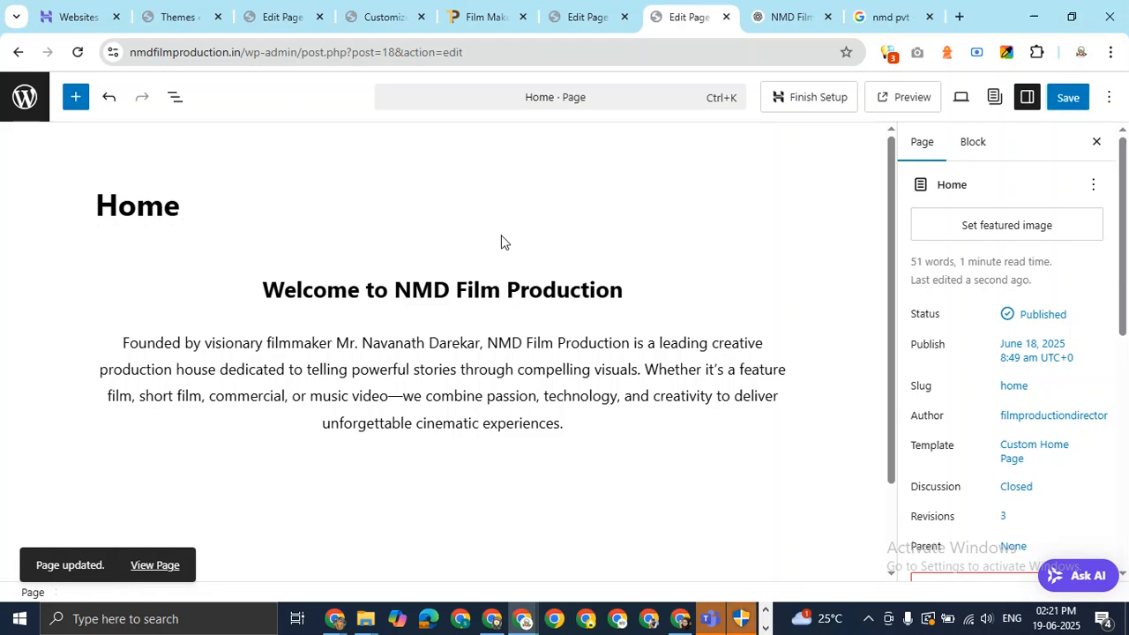
Insert a Featured Image block under the Home title via the /ima search, then go to Google.
key(Return)
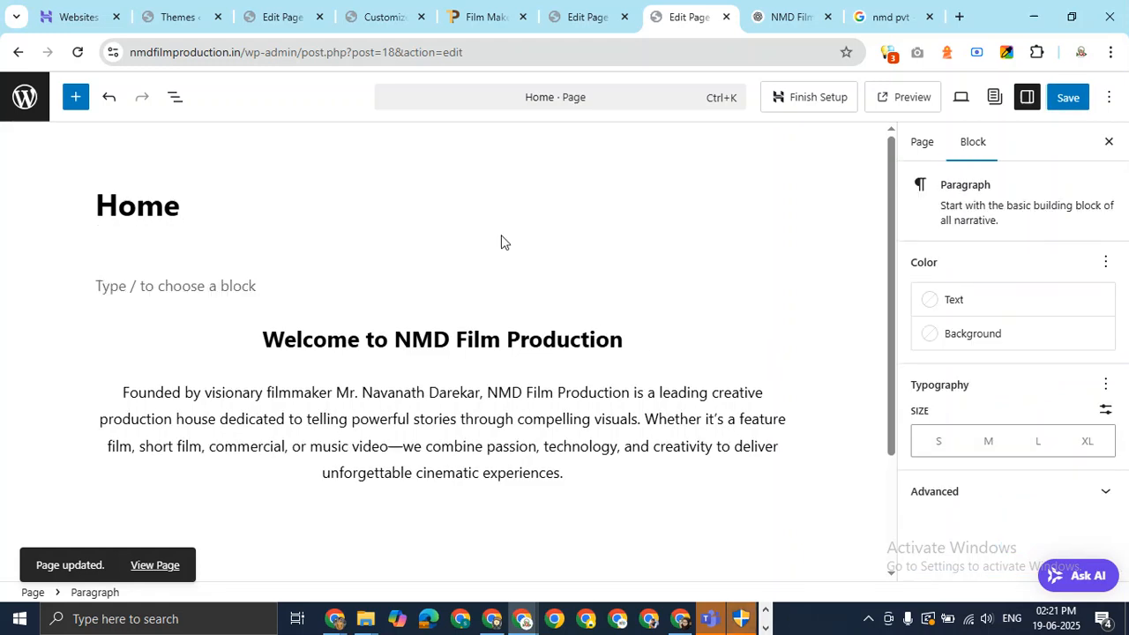
text(/ba)
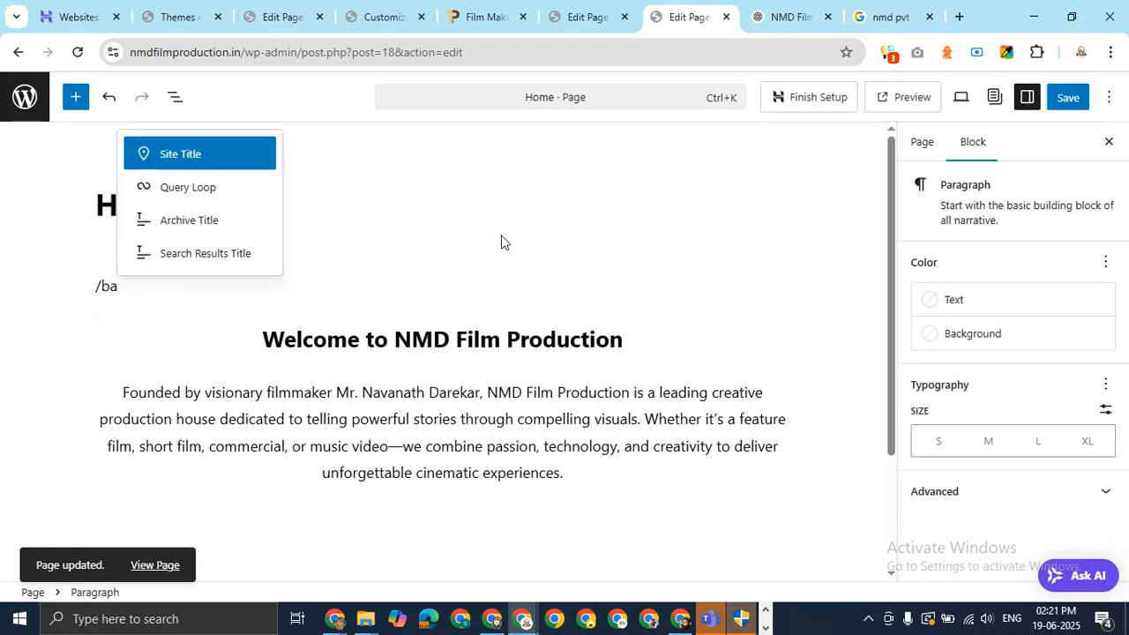
text(nn)
key(BackSpace)
key(BackSpace)
key(BackSpace)
key(BackSpace)
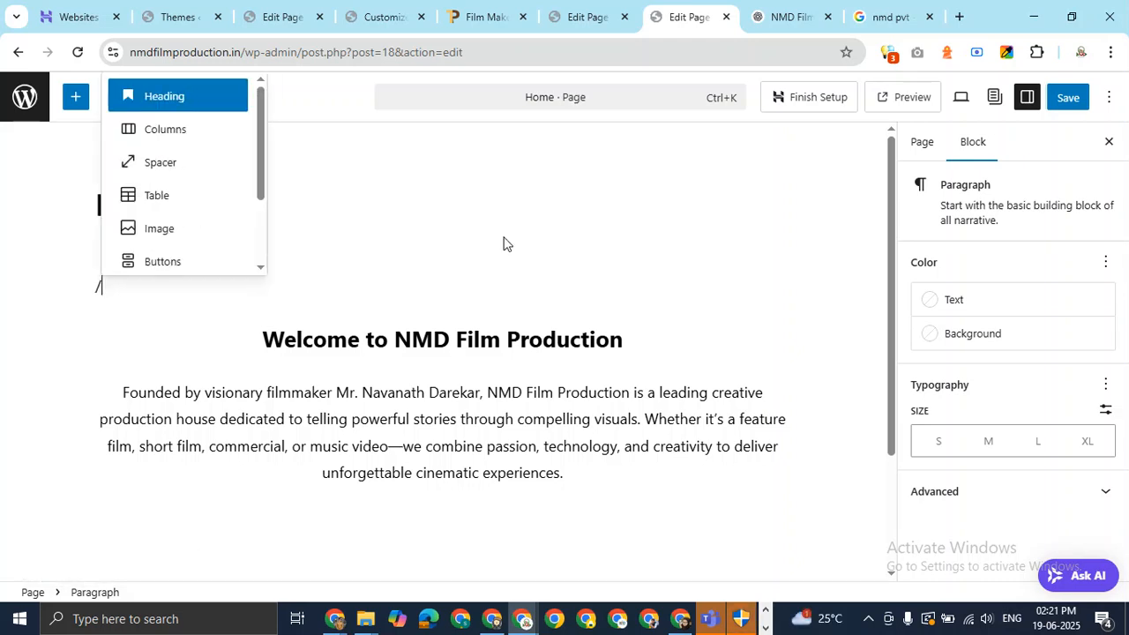
text(ful)
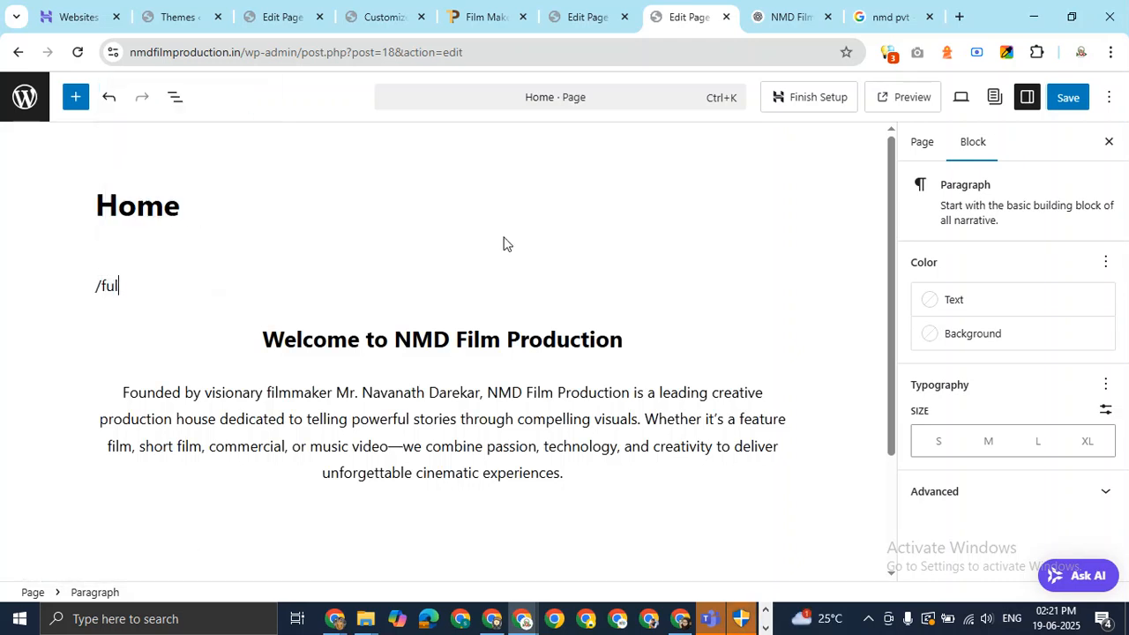
key(BackSpace)
key(BackSpace)
key(BackSpace)
text(ima)
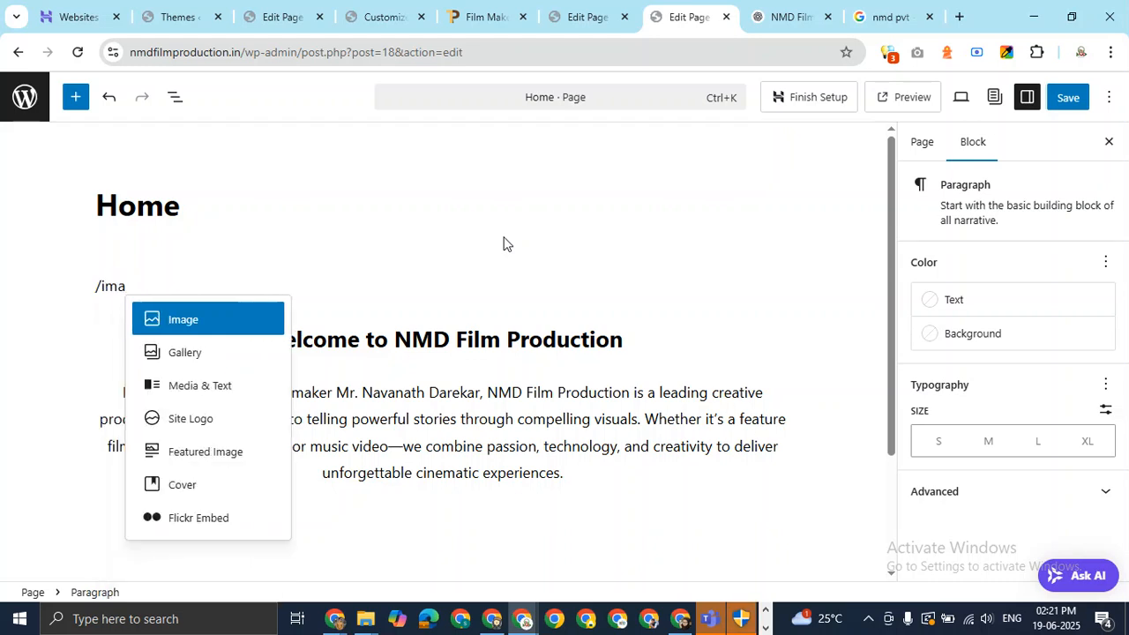
click(209, 459)
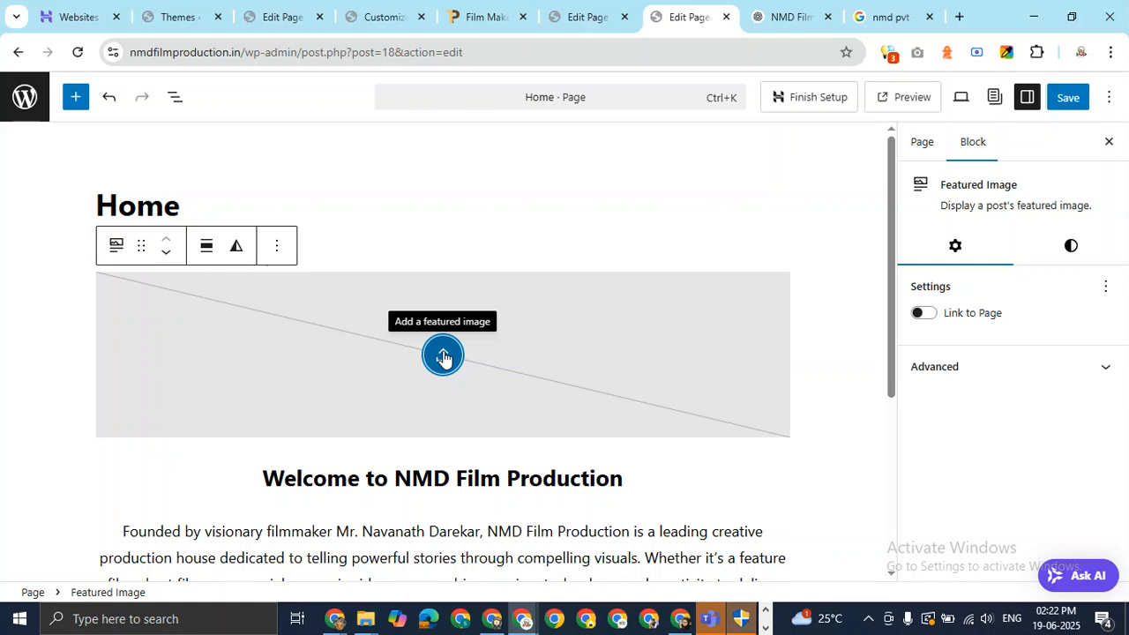
click(888, 17)
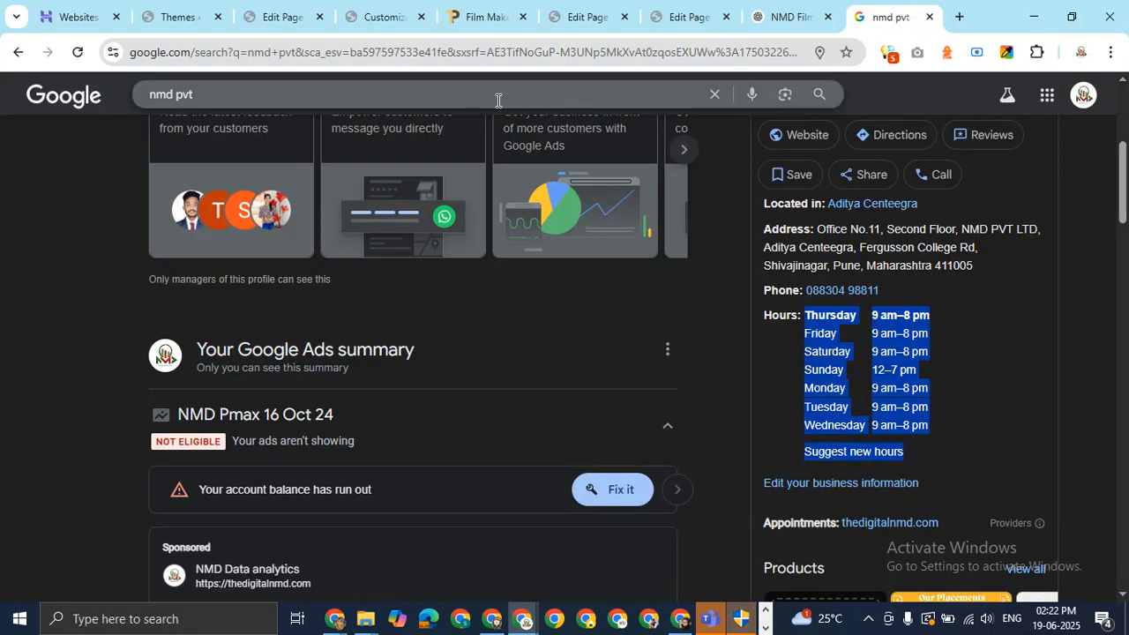
Replace the Google query with 'pexels' and open the Pexels free stock photos site.
click(498, 101)
key(ctrl+a)
key(BackSpace)
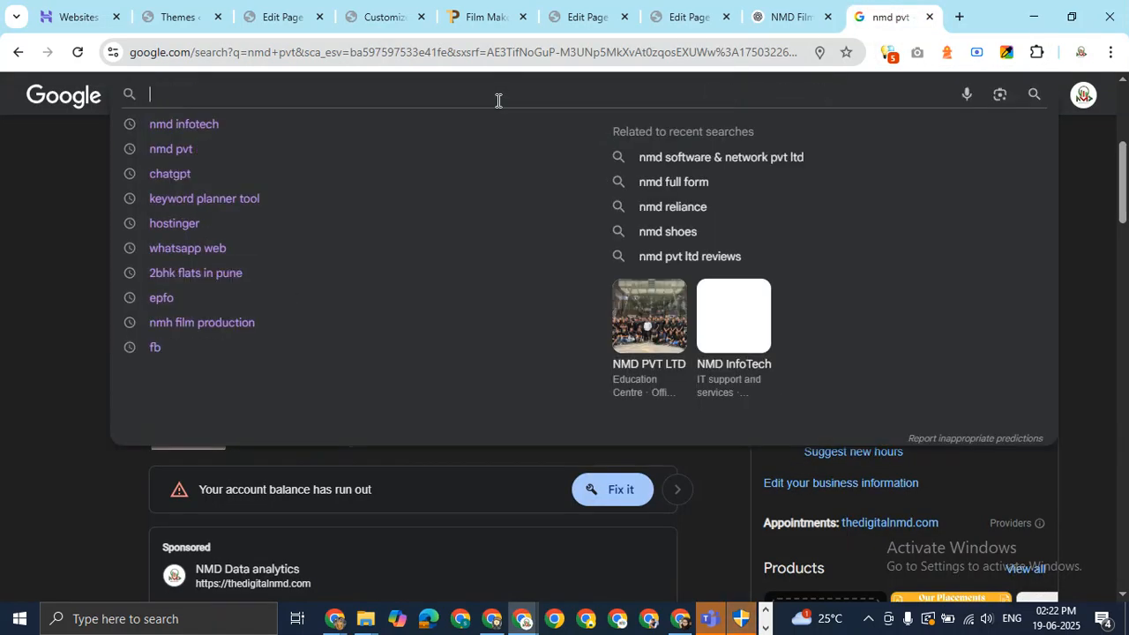
text(pe)
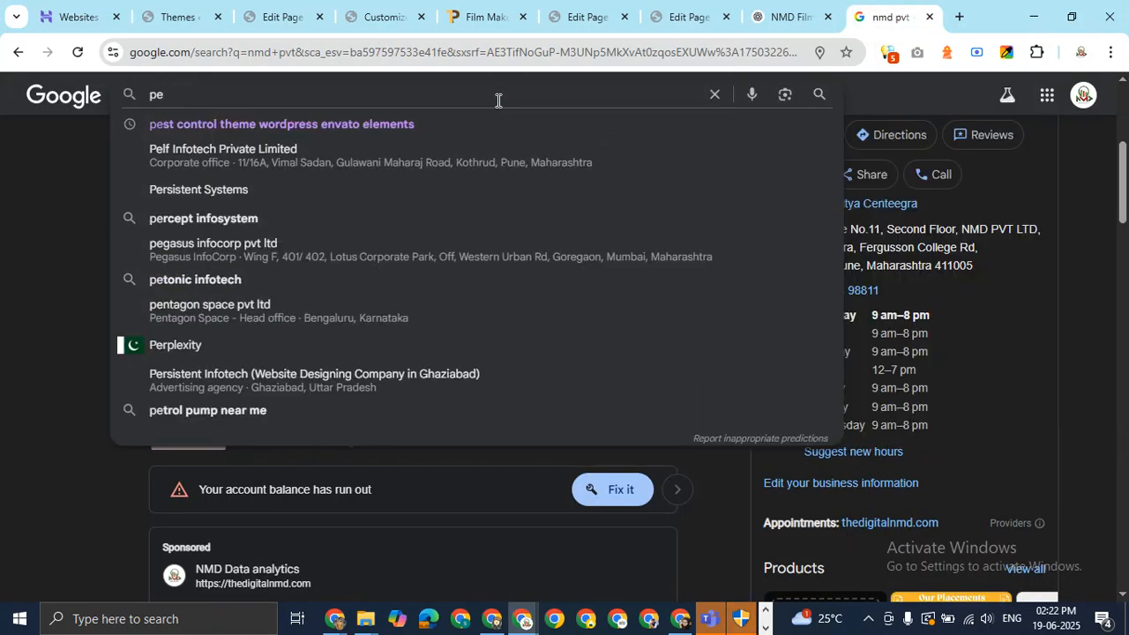
text(xels)
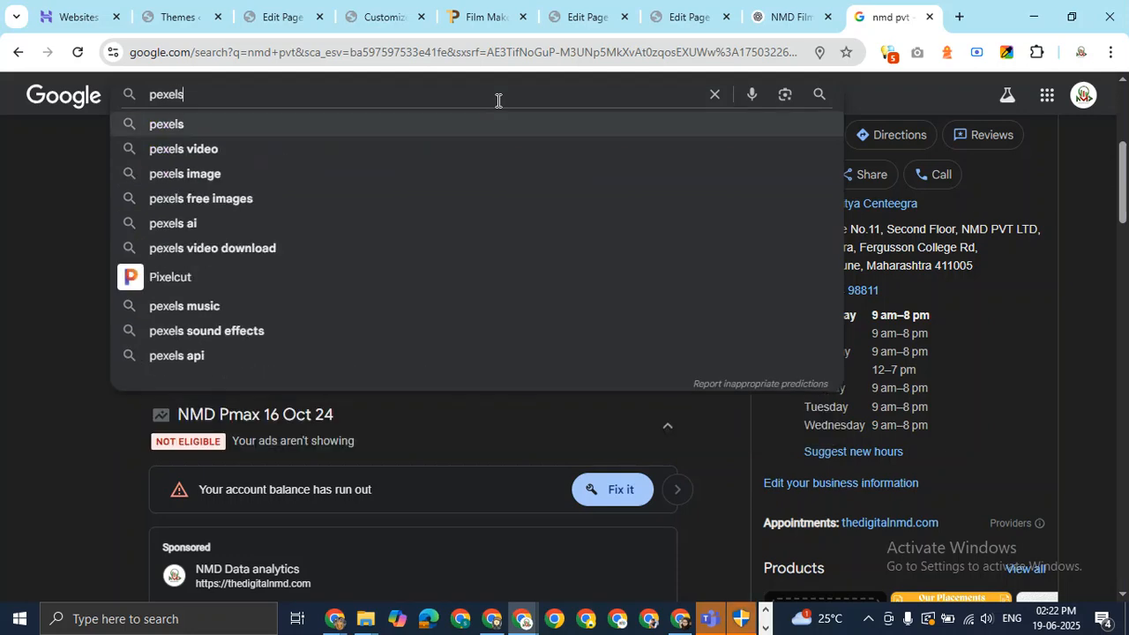
key(Return)
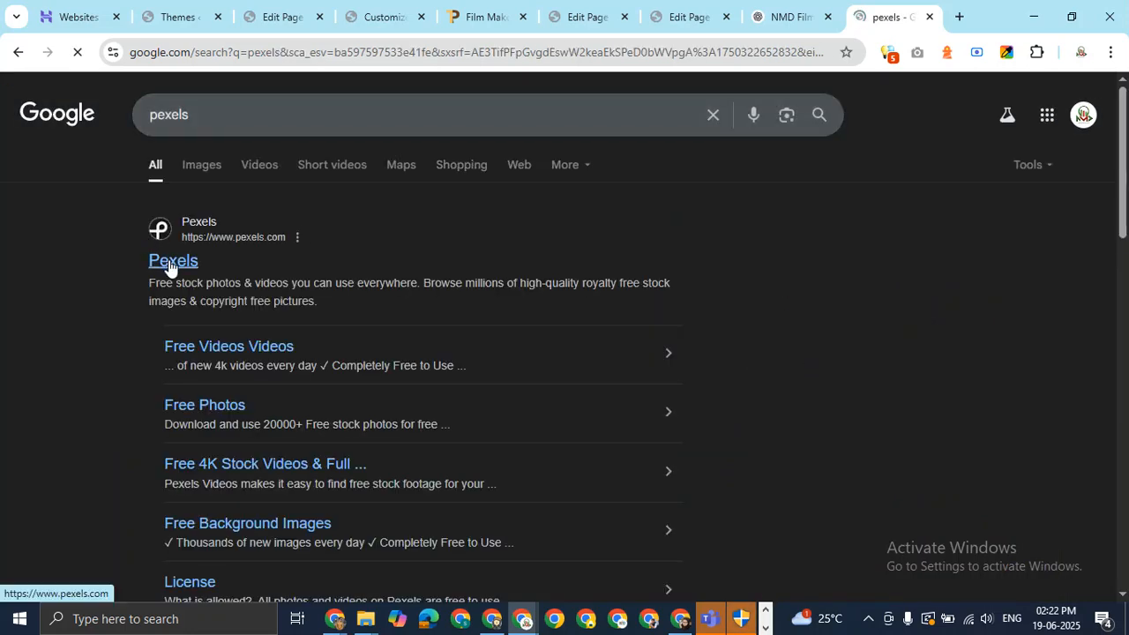
click(174, 260)
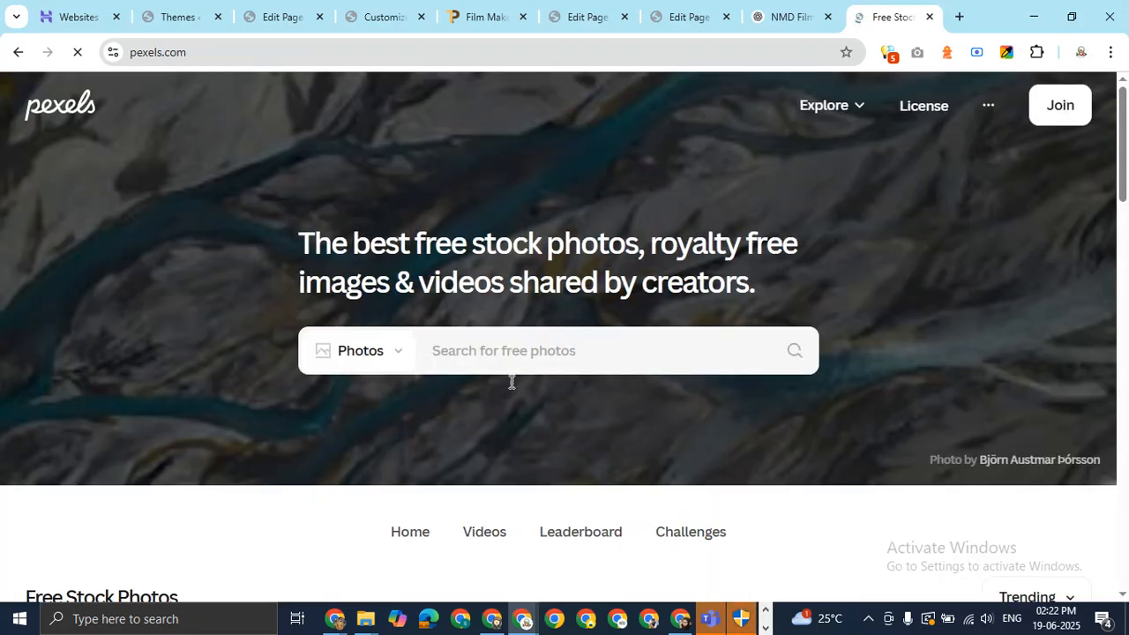
Search Pexels for 'film production banner' photos.
click(520, 358)
text(fi)
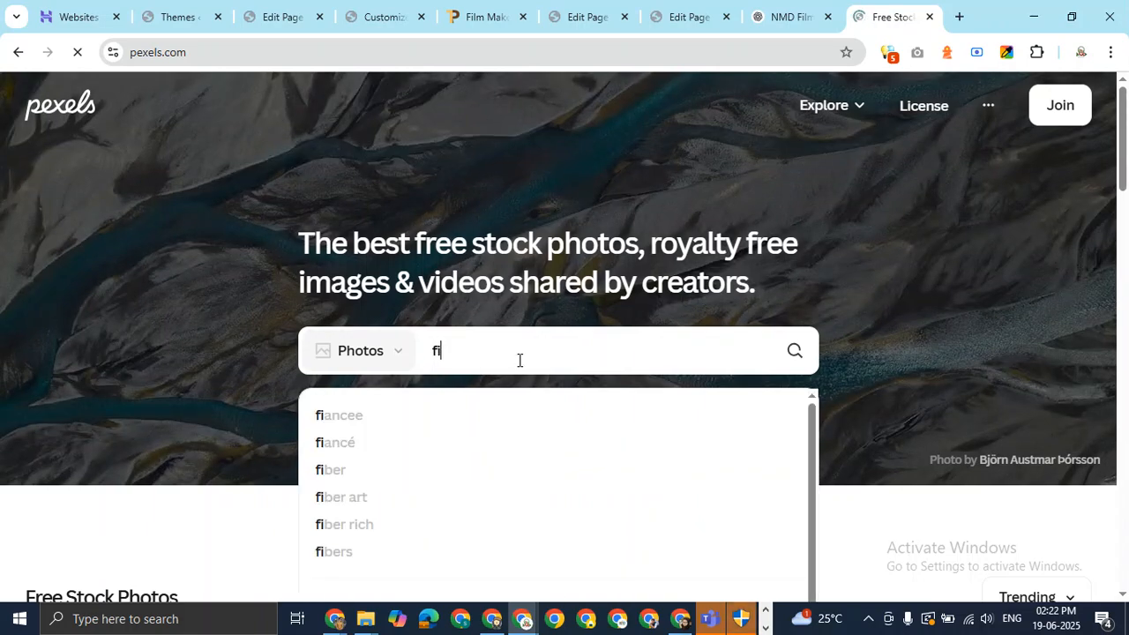
text(lm produc)
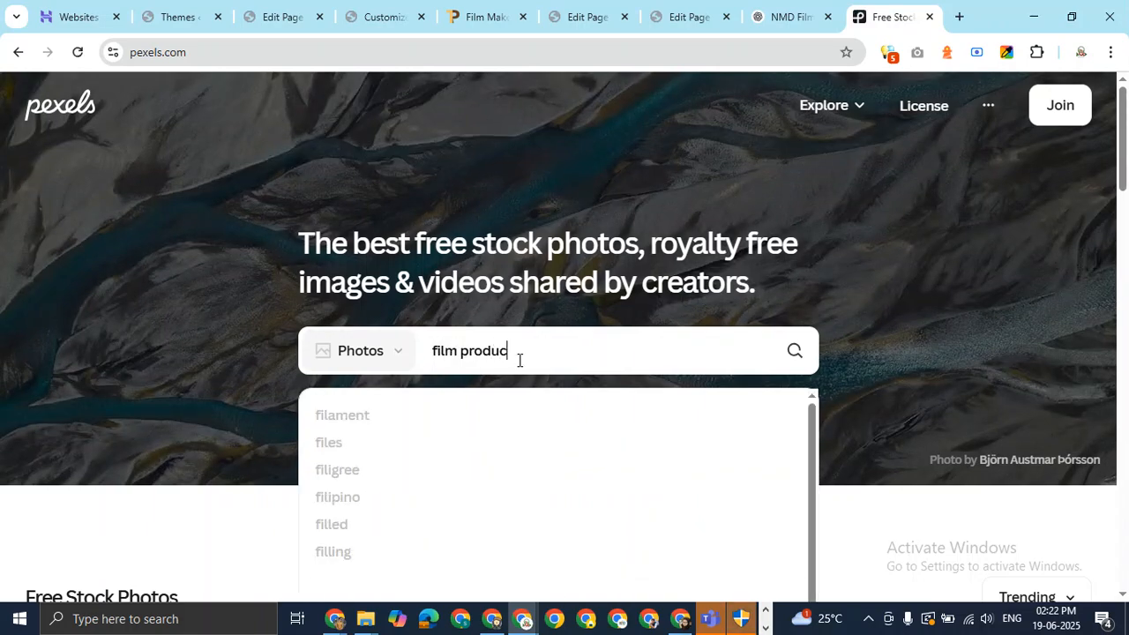
text(tion banner)
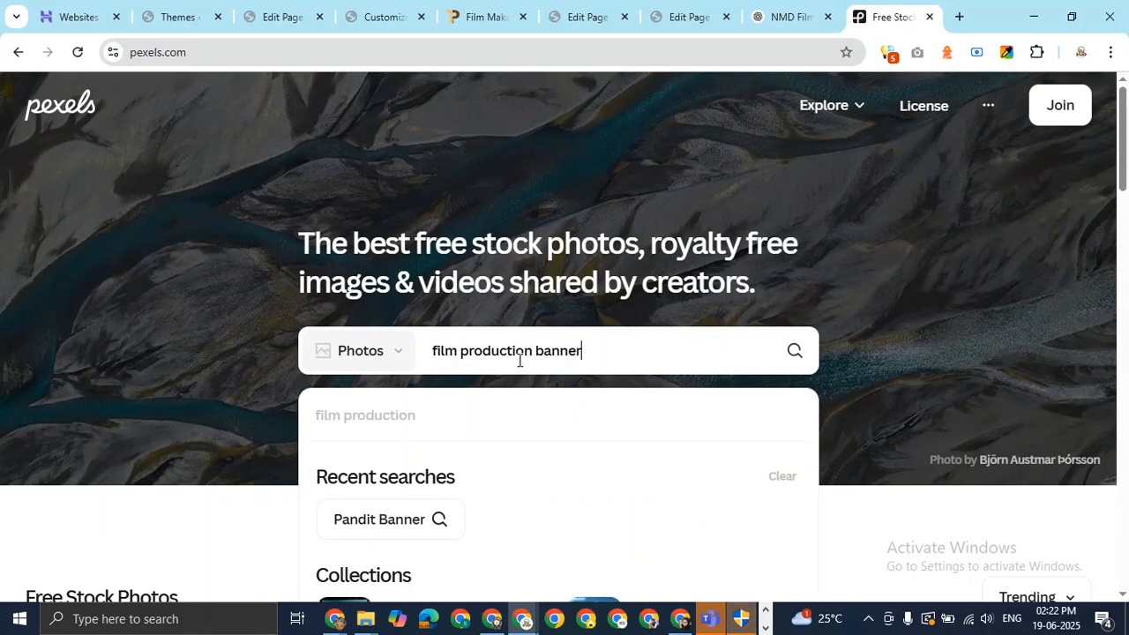
scroll(547, 336, down, 4)
key(Return)
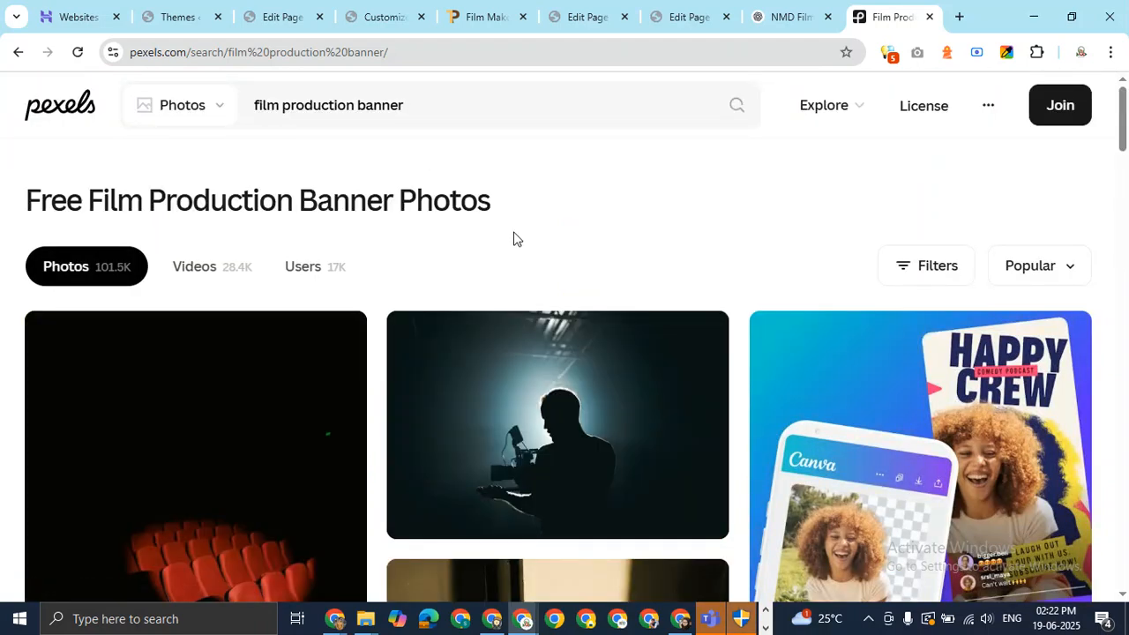
Scroll down through the film-set and clapperboard photo results.
drag(1120, 148, 1128, 480)
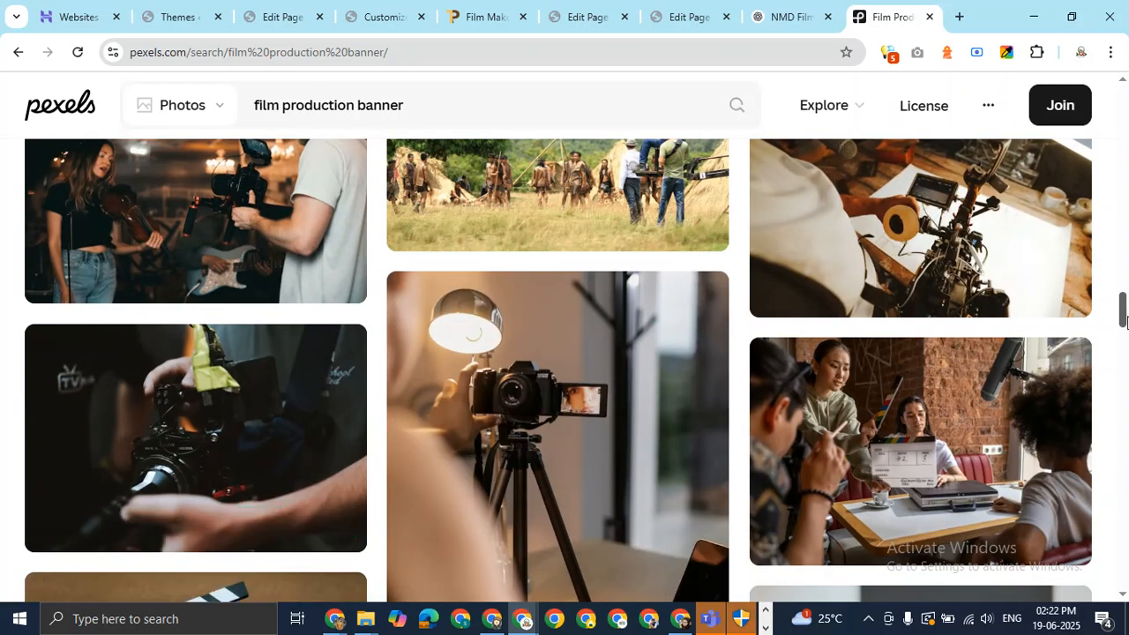
scroll(1127, 379, down, 8)
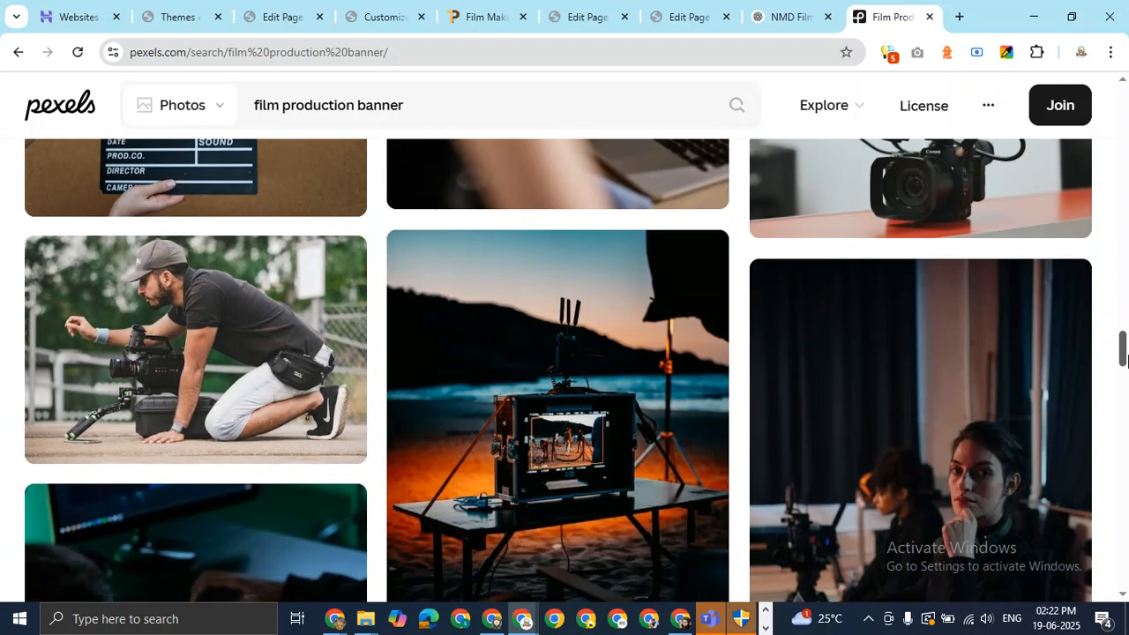
drag(1125, 362, 1123, 491)
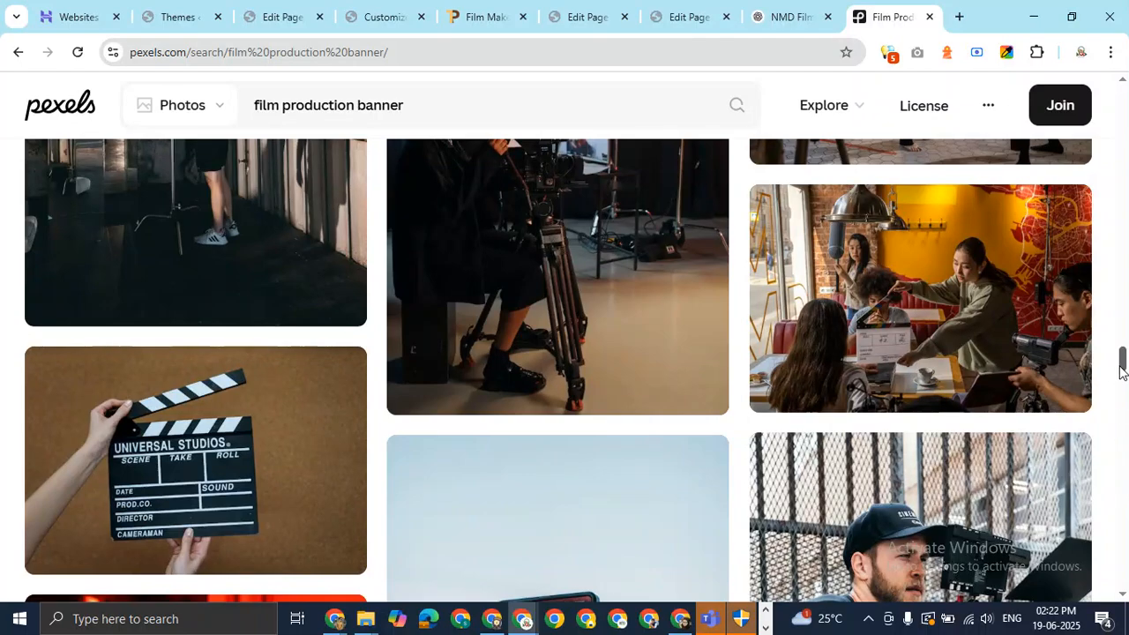
drag(1122, 367, 1111, 547)
mouse_move(549, 339)
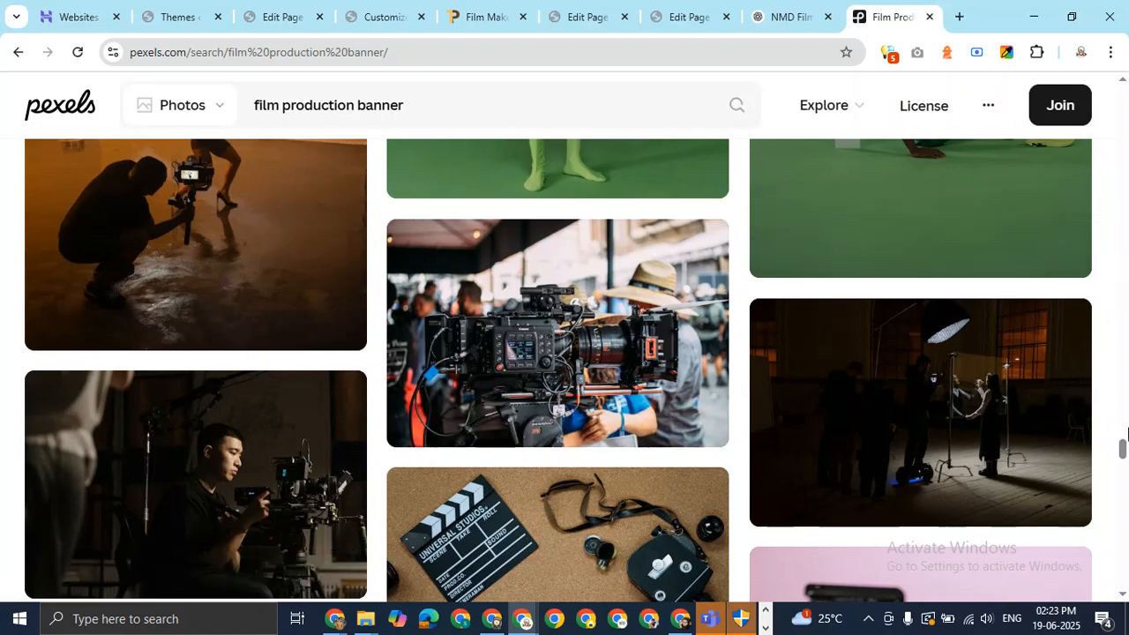
drag(1123, 448, 1128, 558)
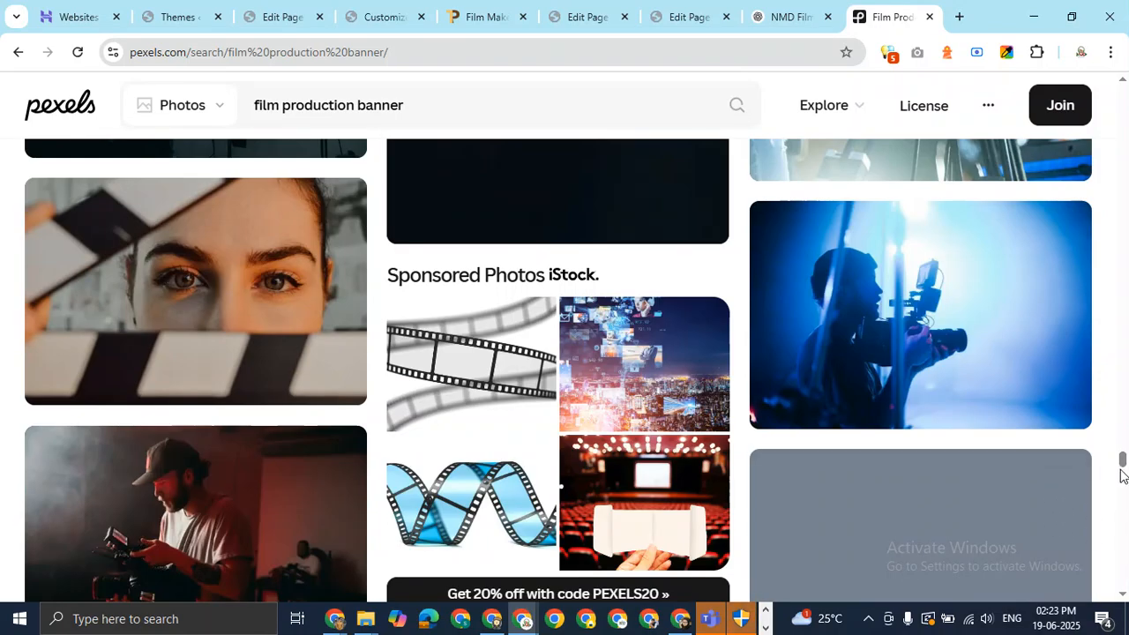
scroll(1123, 463, down, 2)
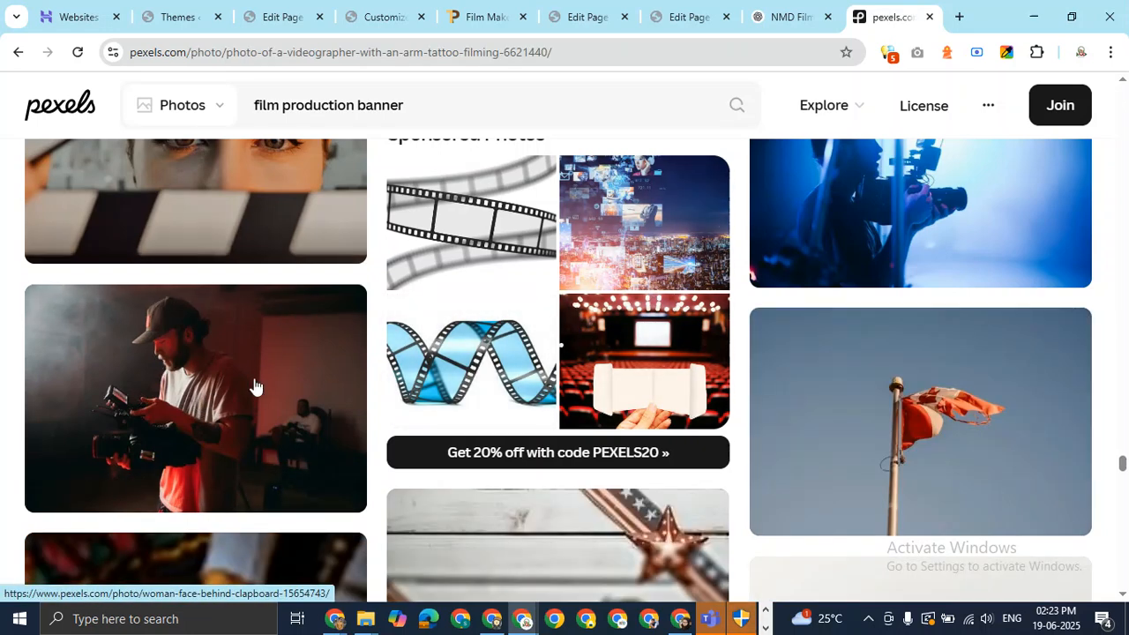
Open the videographer-with-arm-tattoo photo and show its download sizes, Original 2792x1861 to Small 640x427.
click(222, 409)
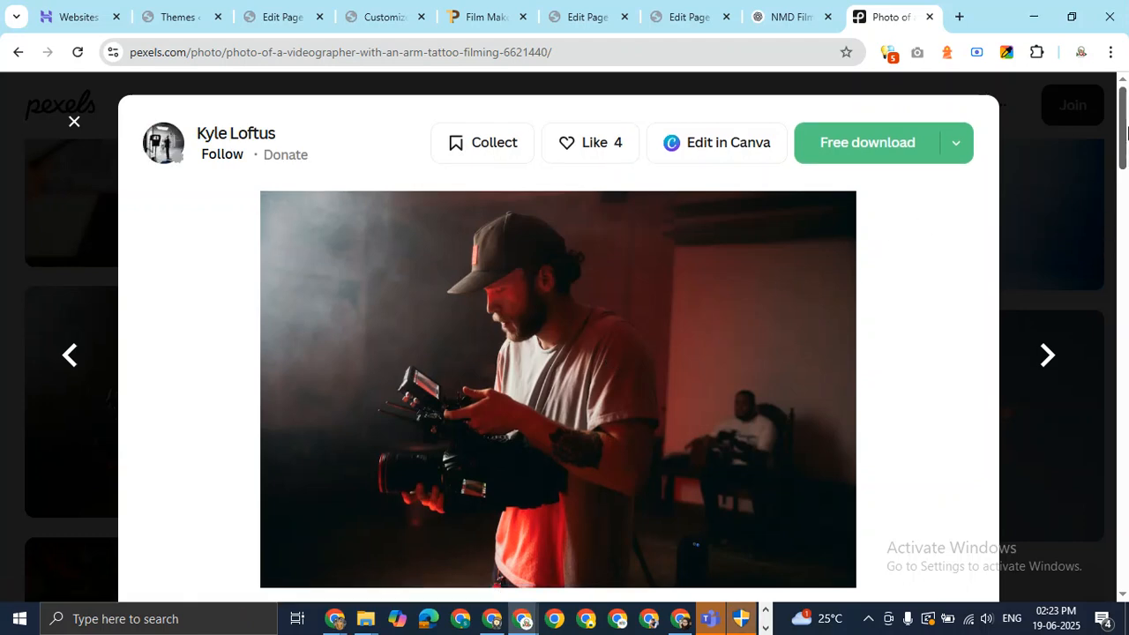
scroll(1122, 176, down, 3)
drag(1124, 172, 1124, 178)
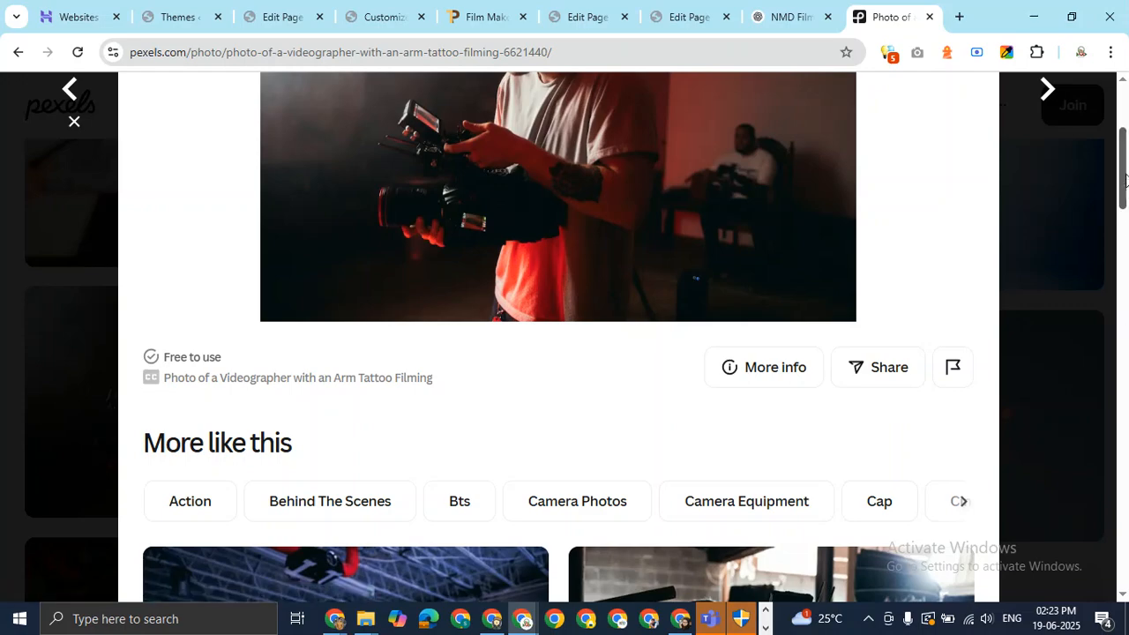
drag(1124, 176, 1127, 117)
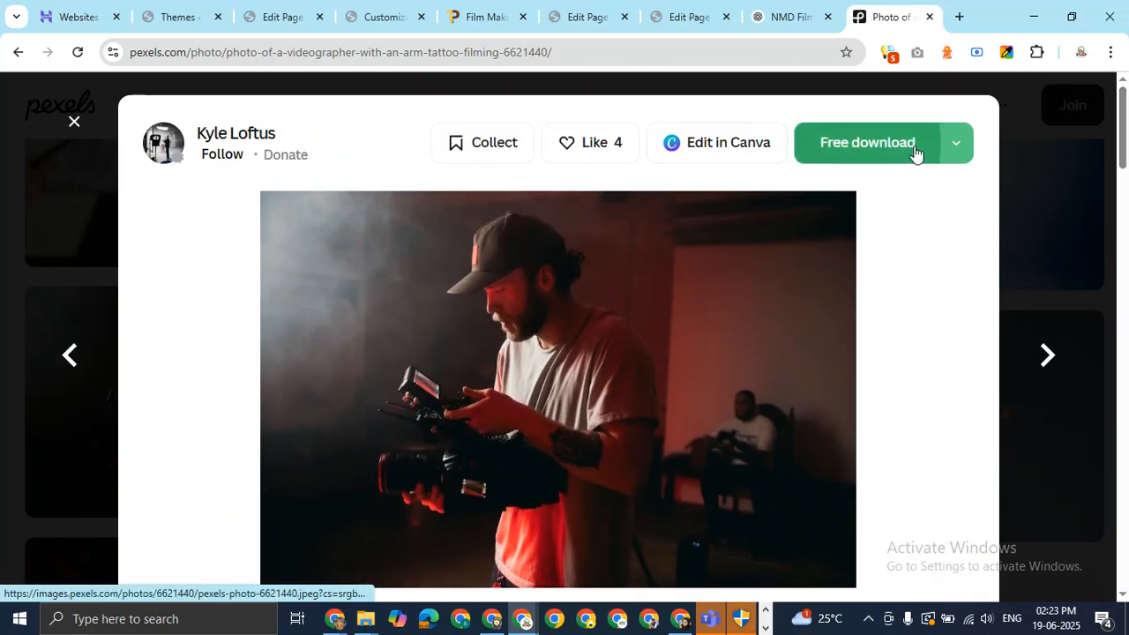
click(955, 150)
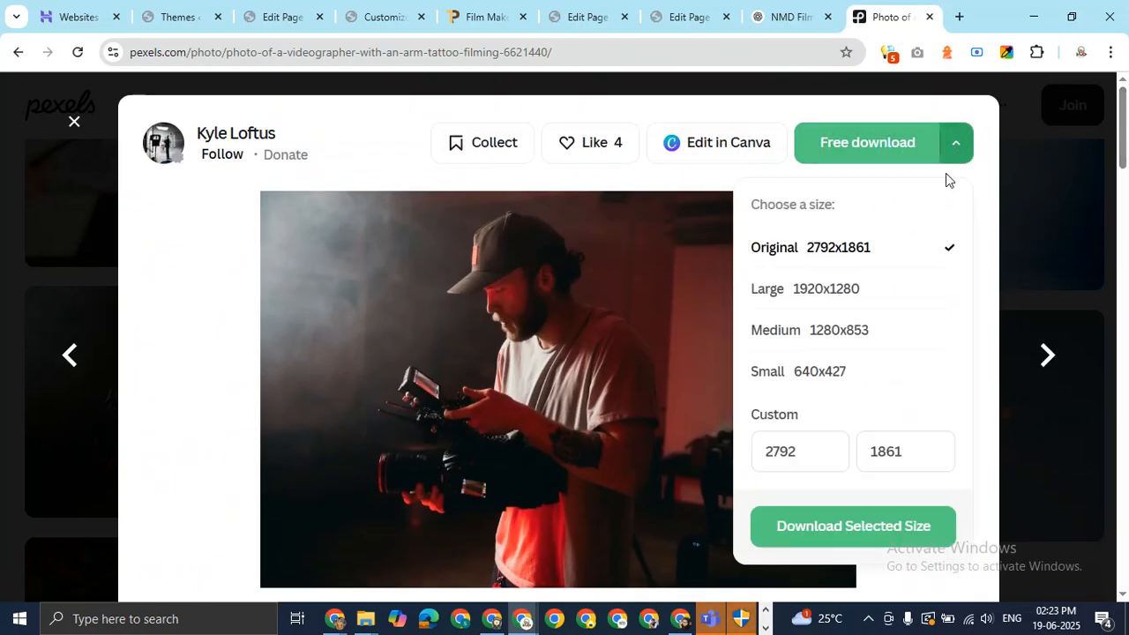
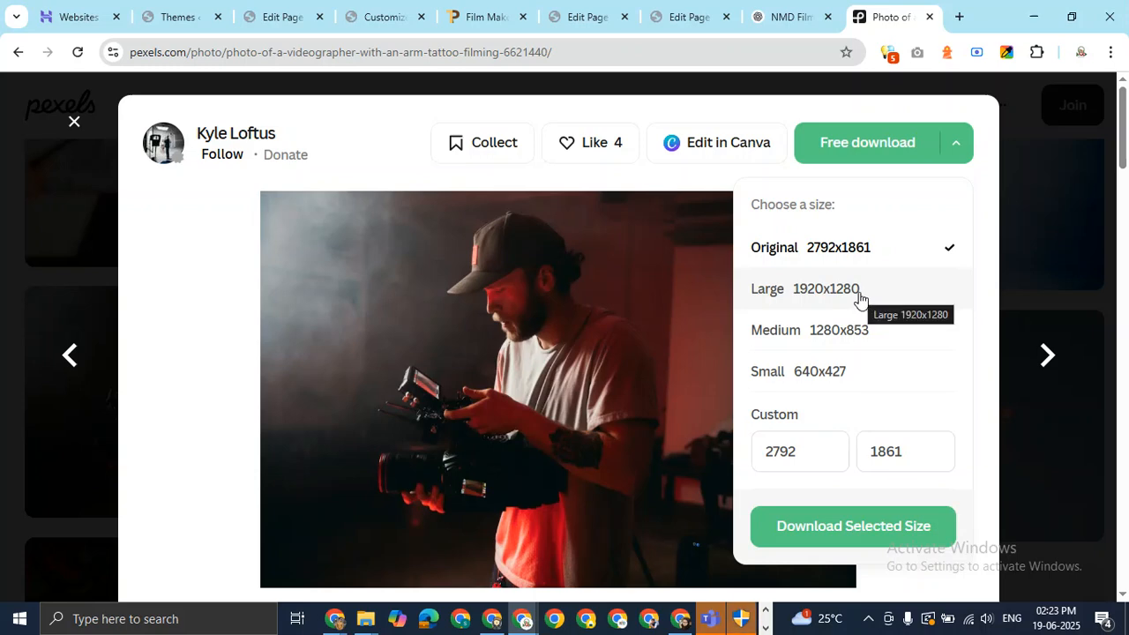
Try custom width and height values, then download the videographer photo at Large 1920x1280.
click(905, 447)
key(BackSpace)
key(BackSpace)
key(BackSpace)
key(BackSpace)
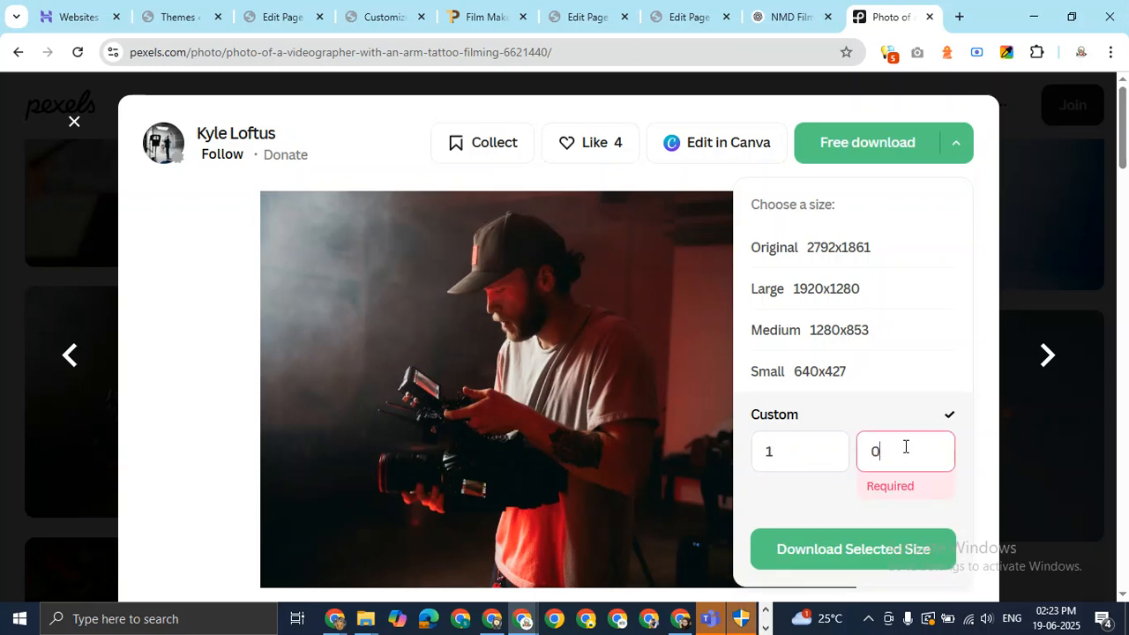
text(500)
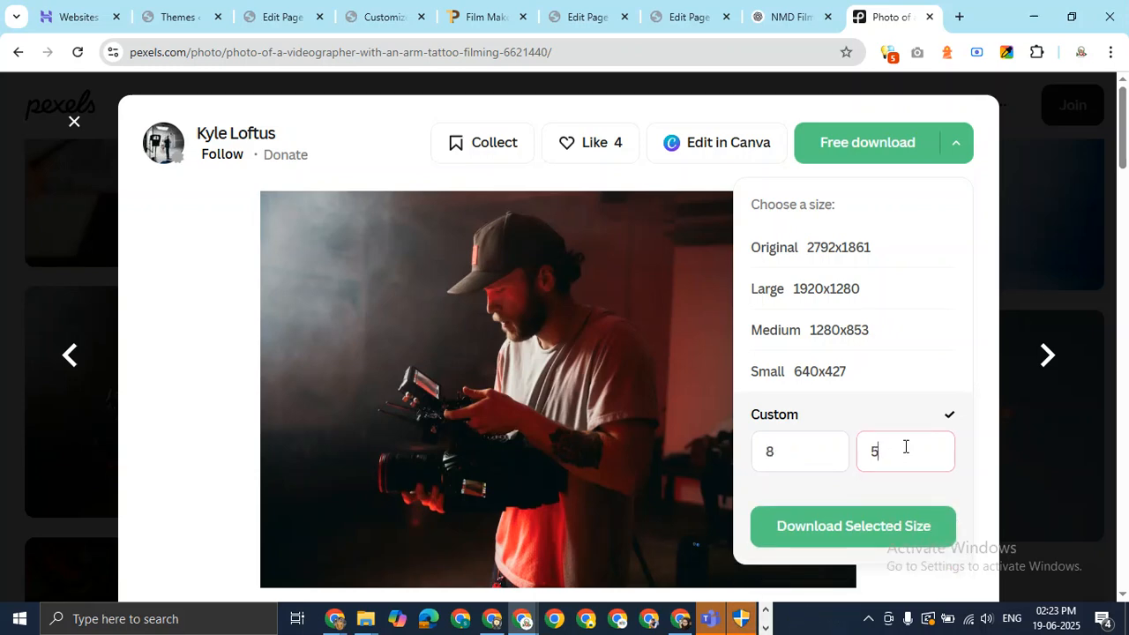
key(BackSpace)
key(BackSpace)
key(BackSpace)
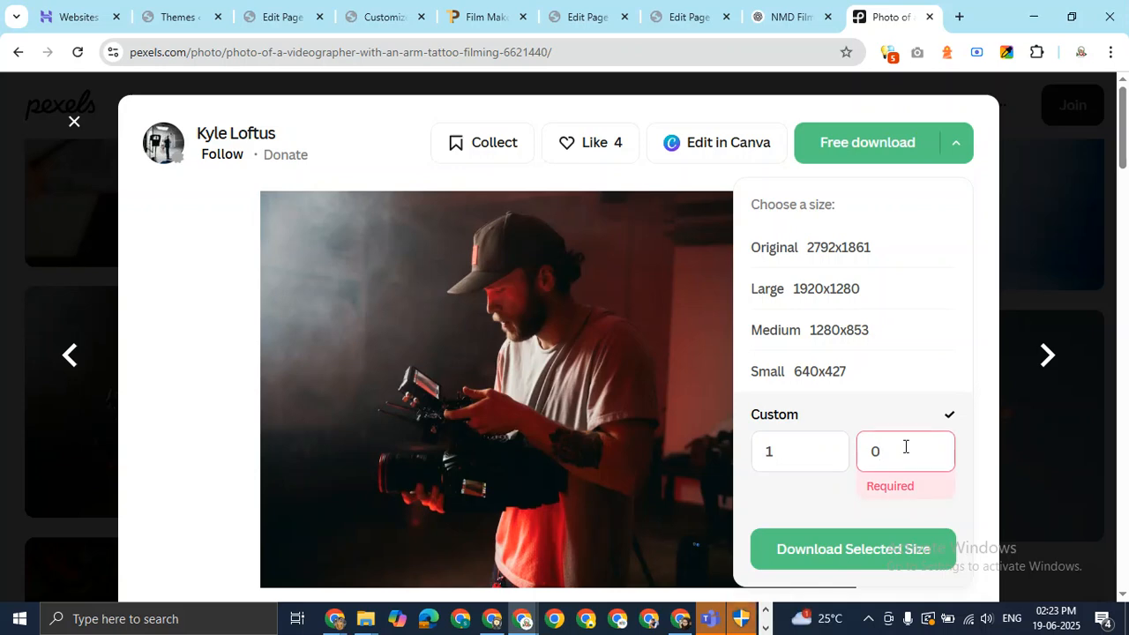
click(789, 455)
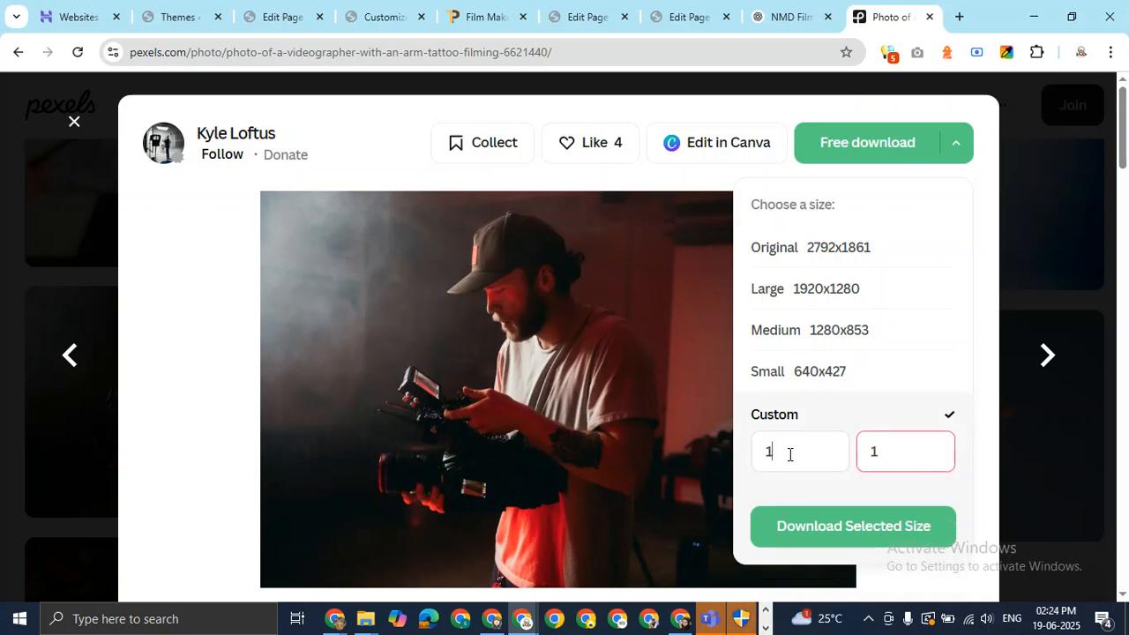
text(19)
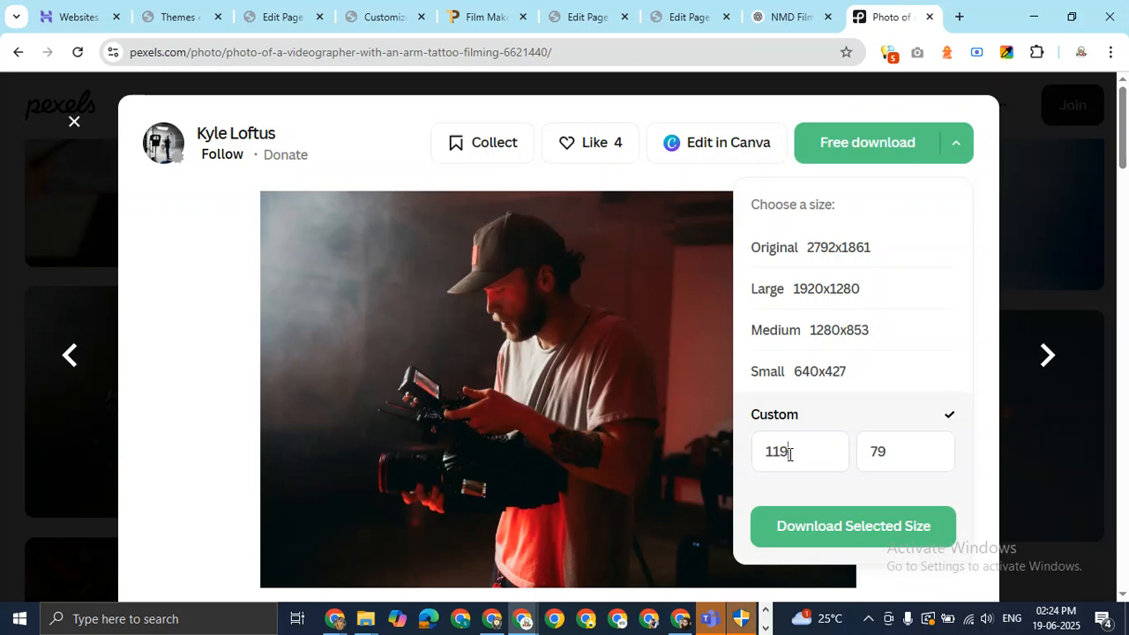
key(BackSpace)
key(BackSpace)
key(BackSpace)
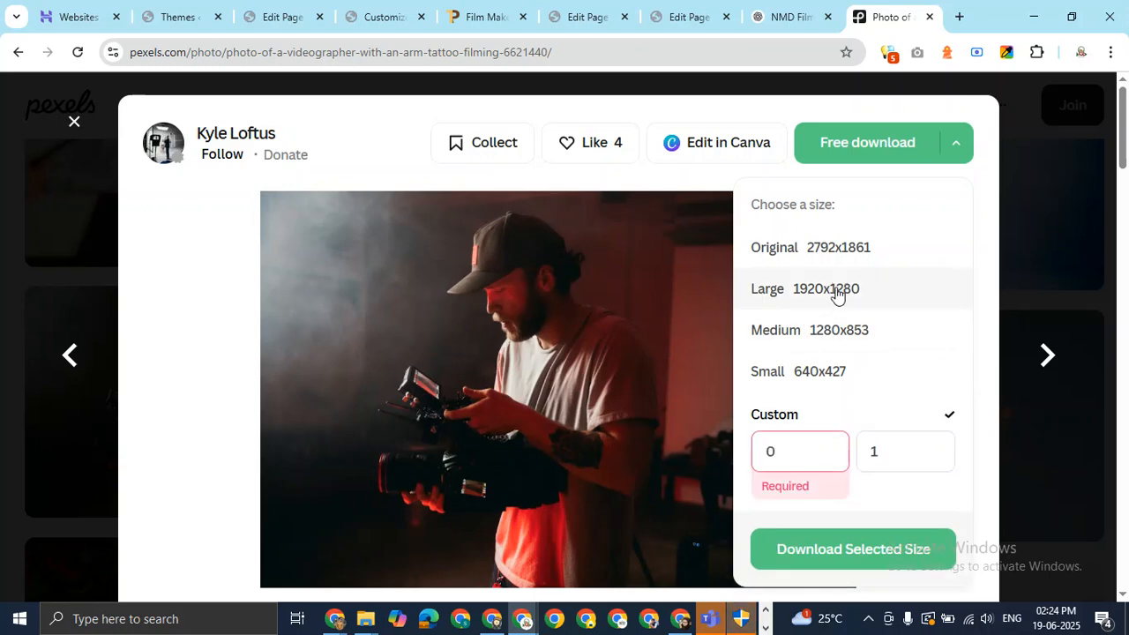
click(834, 292)
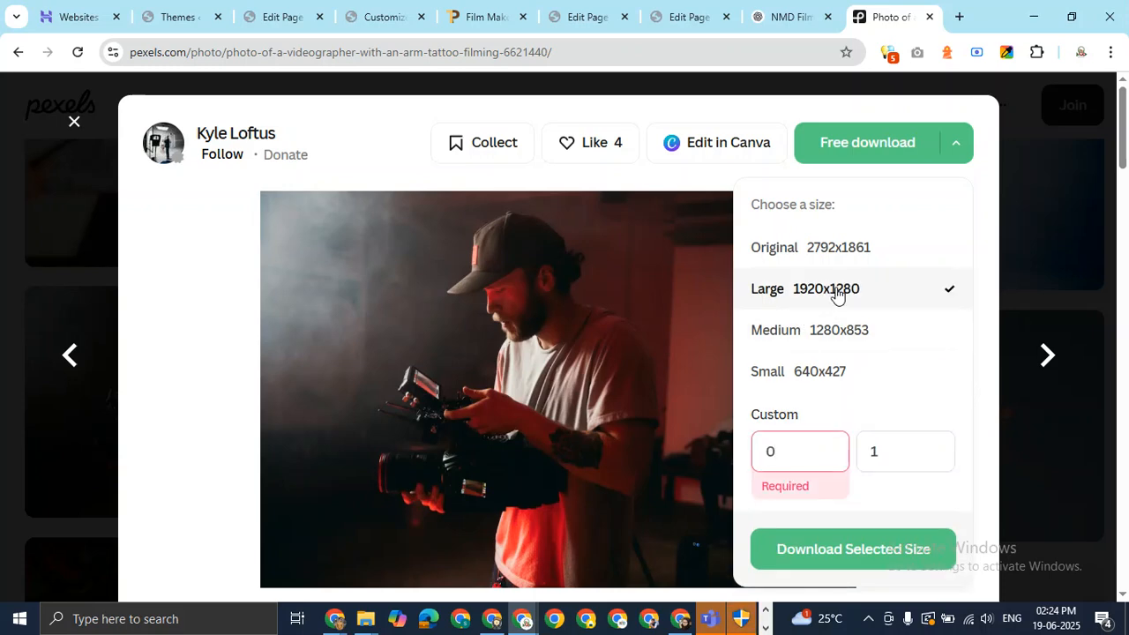
click(868, 553)
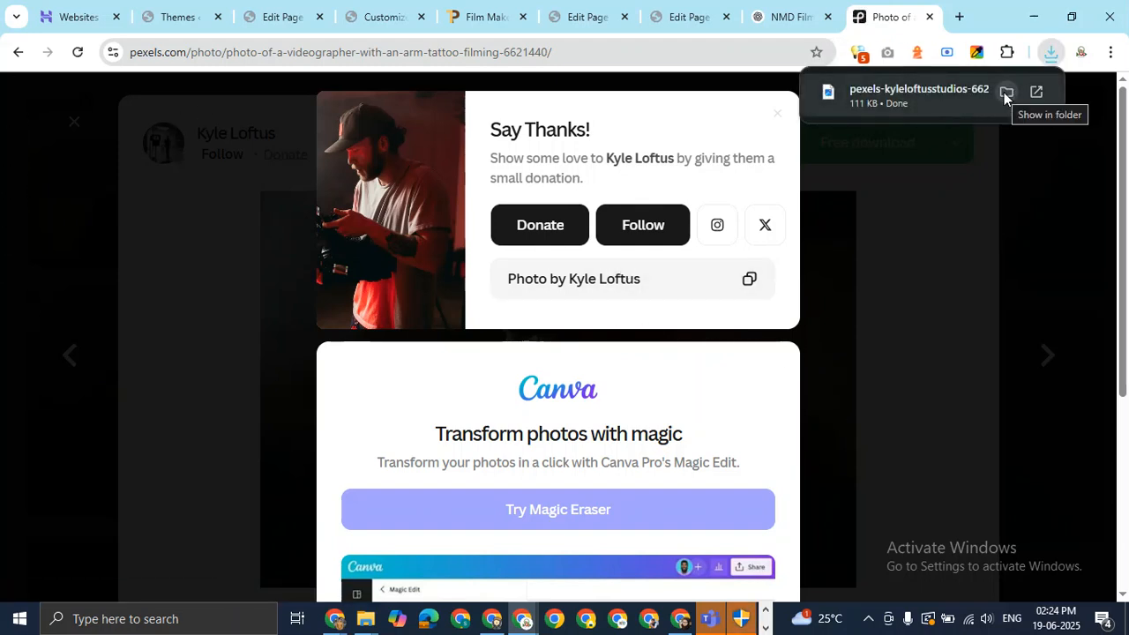
Search the web for 'pixlr' in a new tab and open the Pixlr site.
click(960, 18)
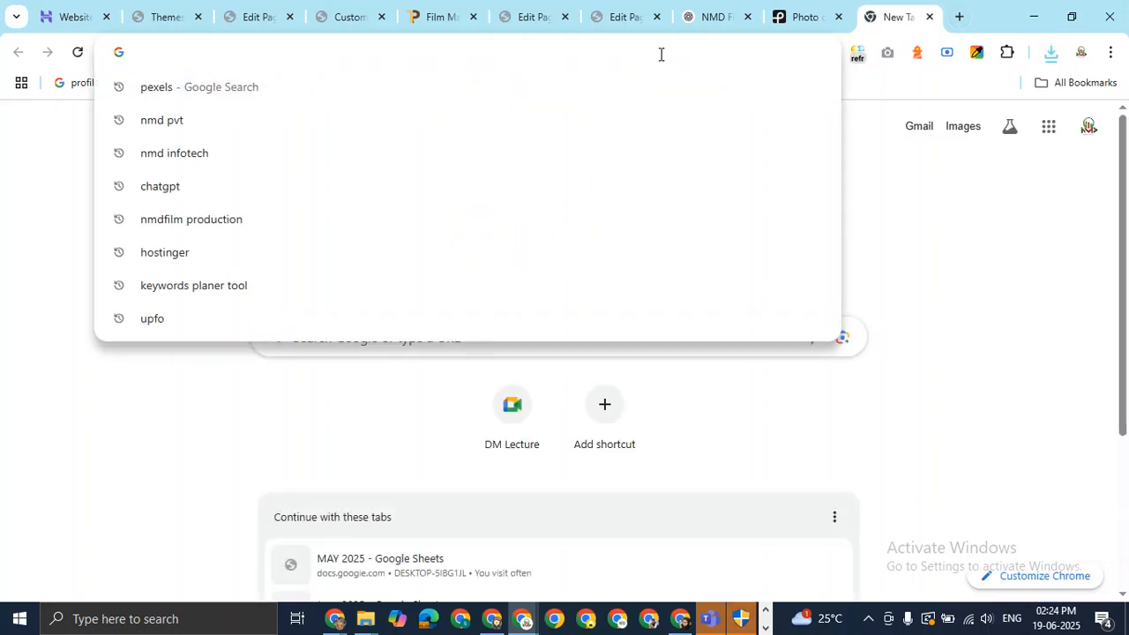
text(pixl)
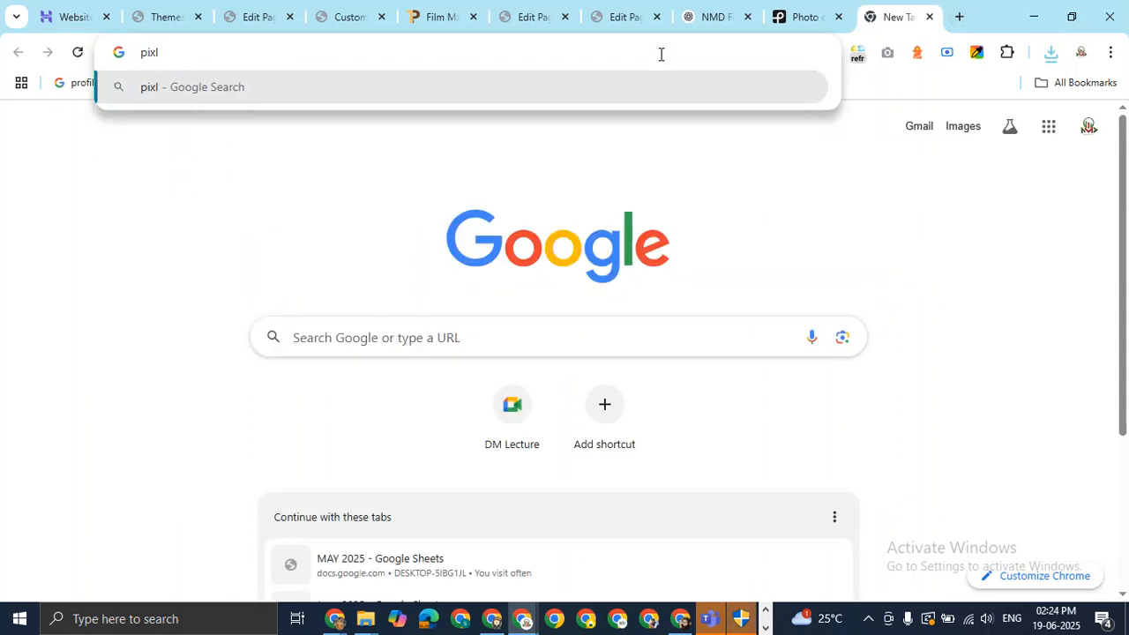
text(r)
key(Return)
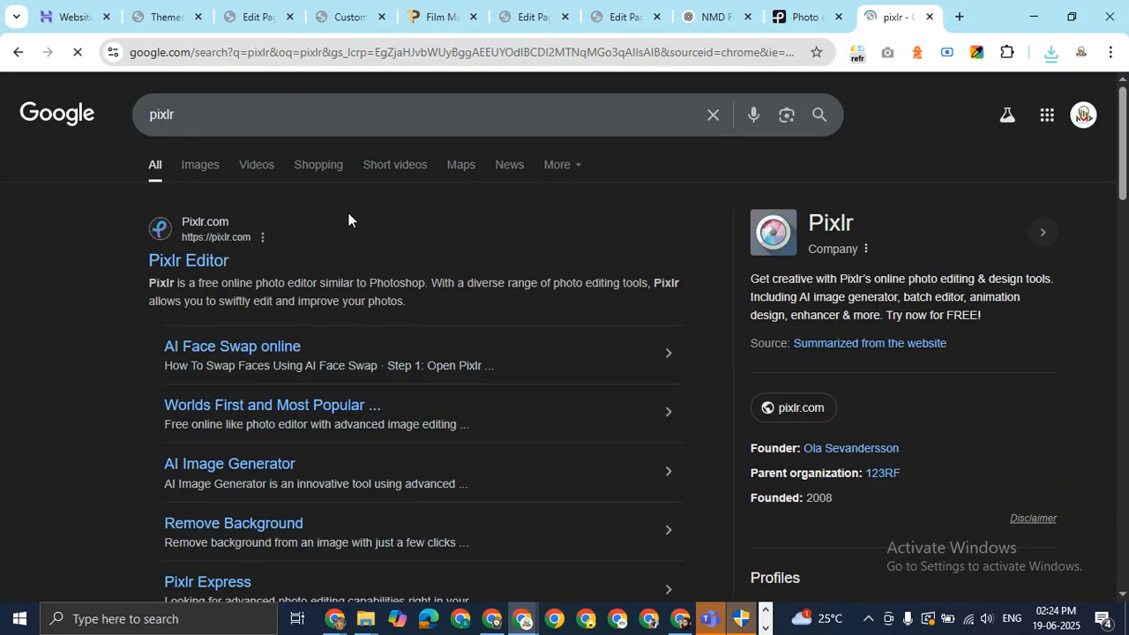
click(187, 262)
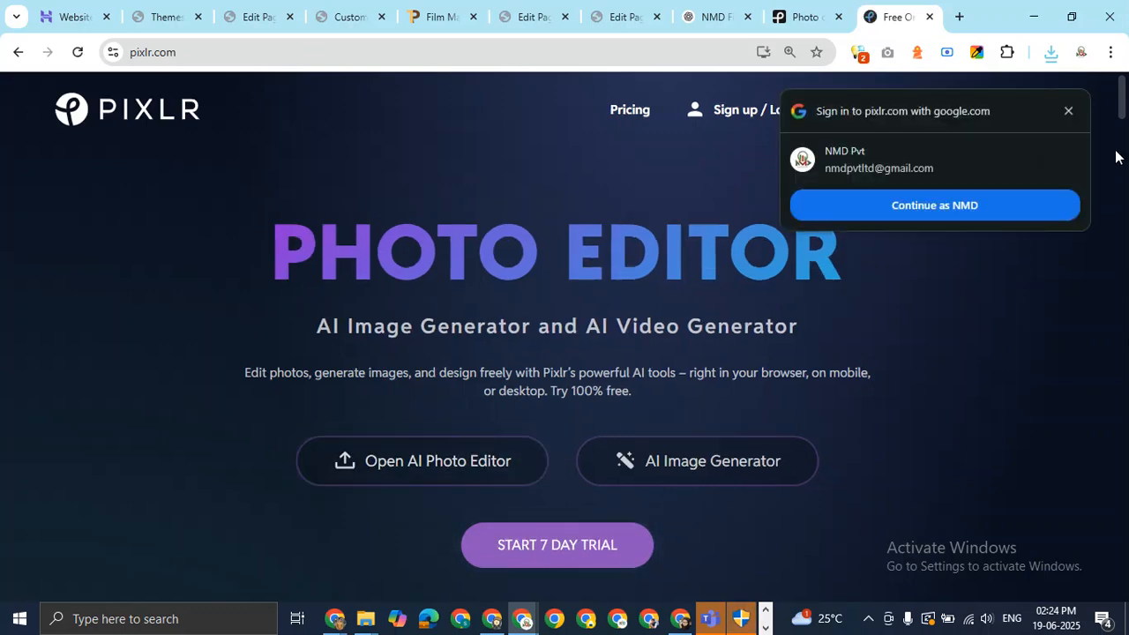
Dismiss the sign-in and what's new popups, launch Pixlr Editor and start a new image.
click(1069, 110)
drag(1121, 101, 1125, 118)
click(95, 422)
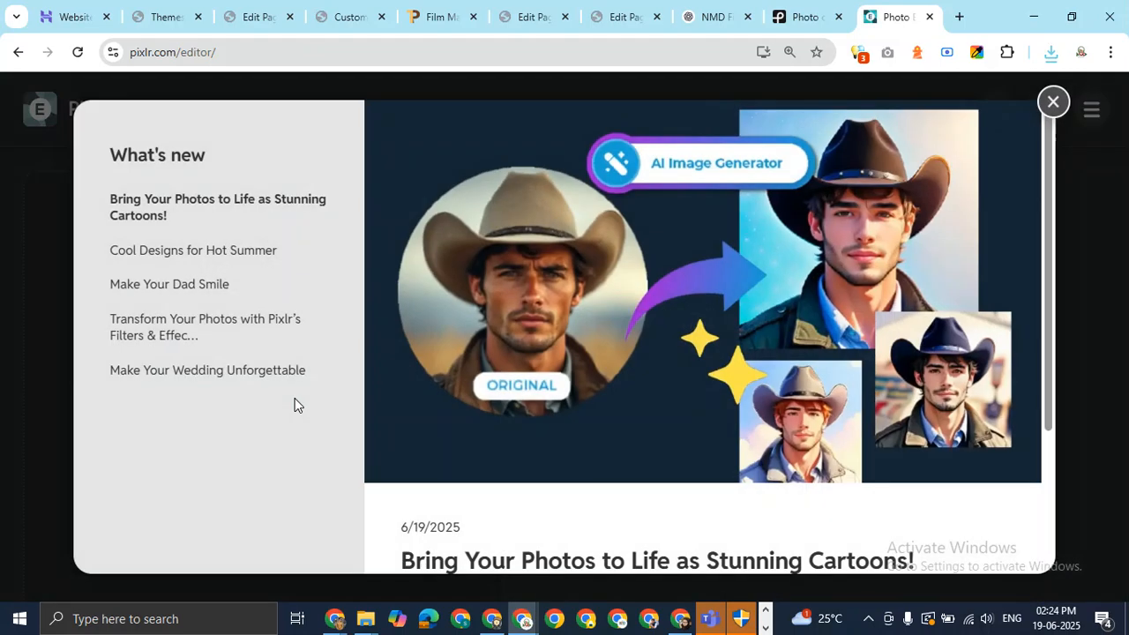
click(1054, 102)
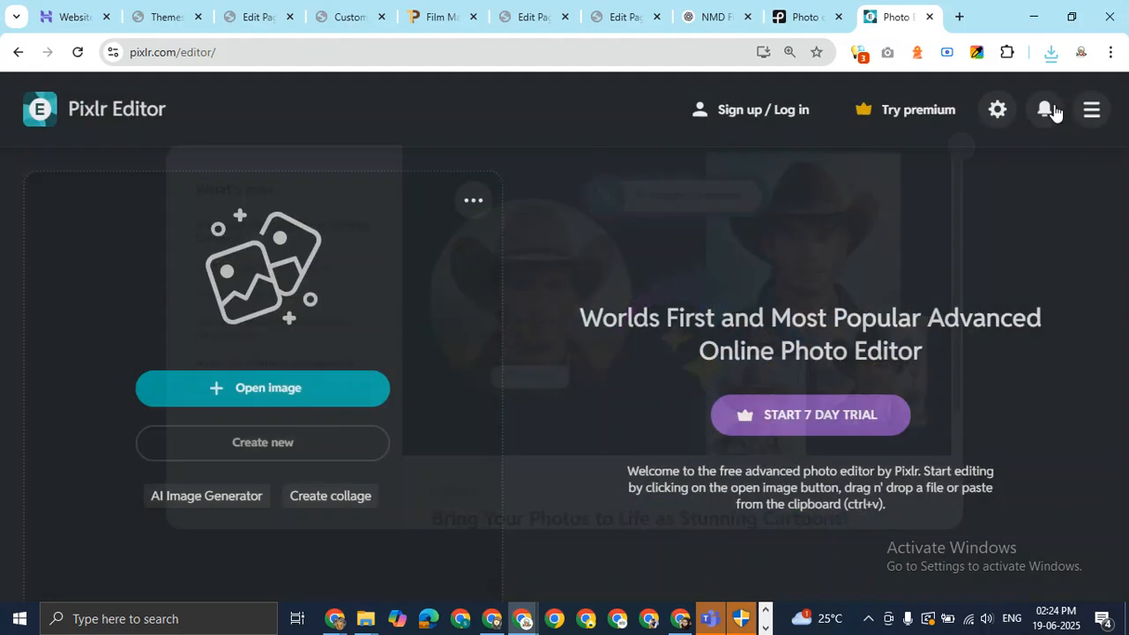
click(283, 455)
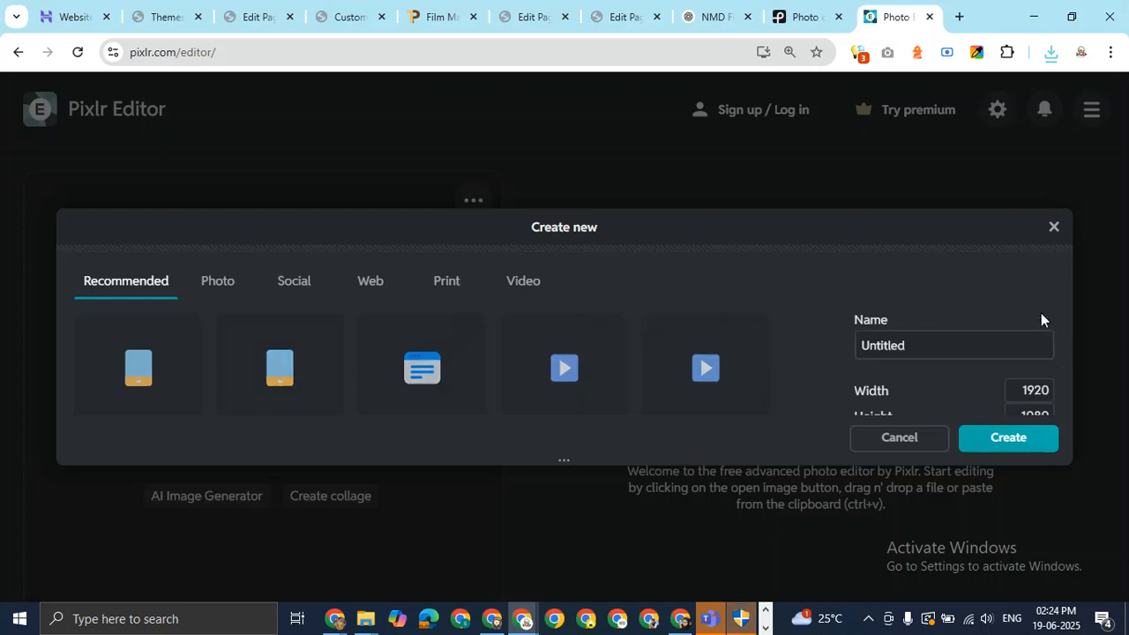
Create a new 1400×500 canvas.
click(1021, 394)
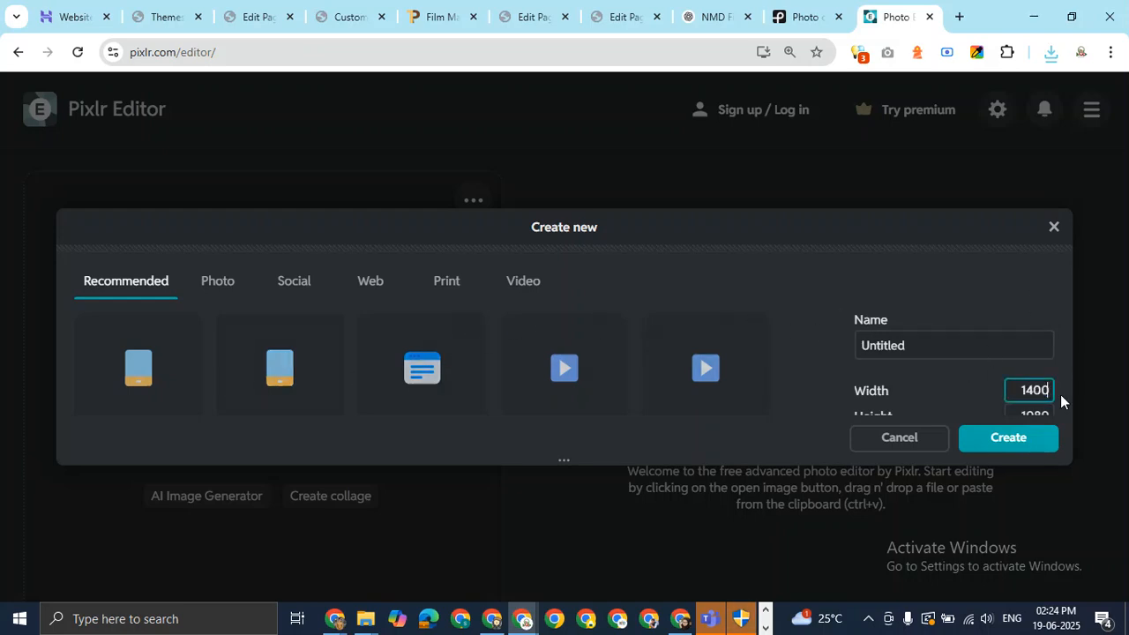
click(1028, 411)
text(500)
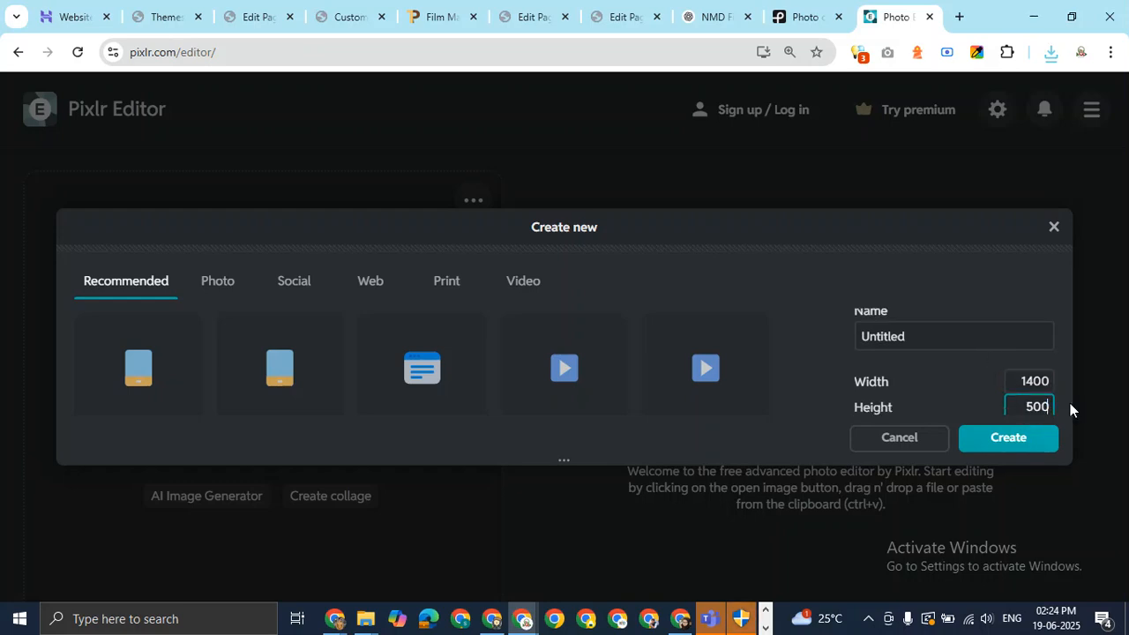
click(1009, 441)
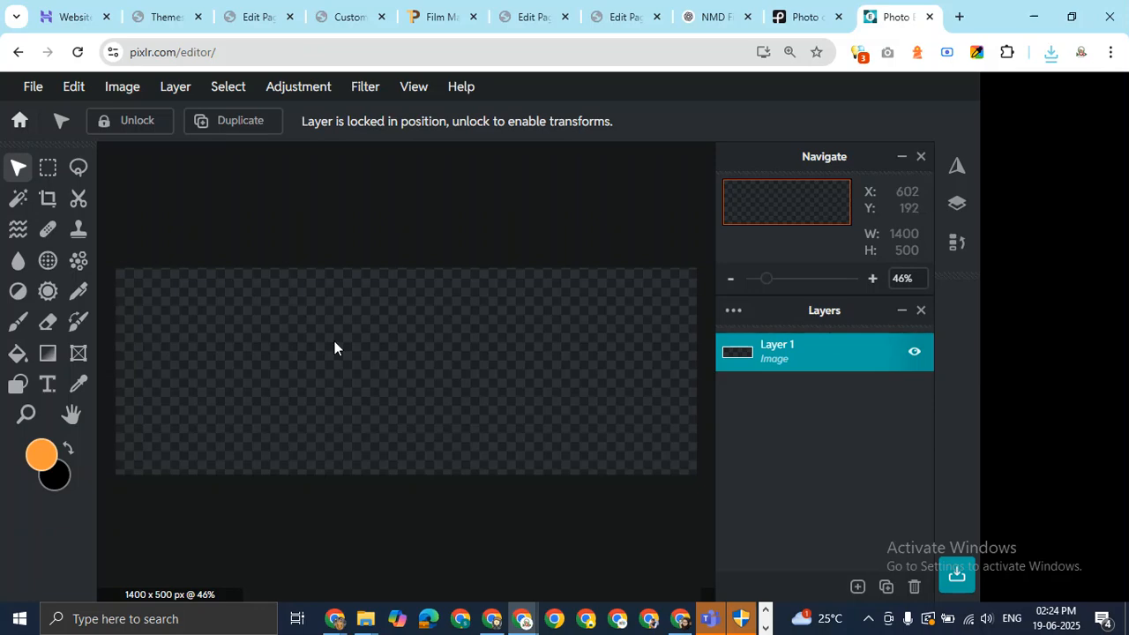
Add the downloaded Pexels videographer photo as a layer and shift it to frame the camera.
click(170, 92)
click(218, 167)
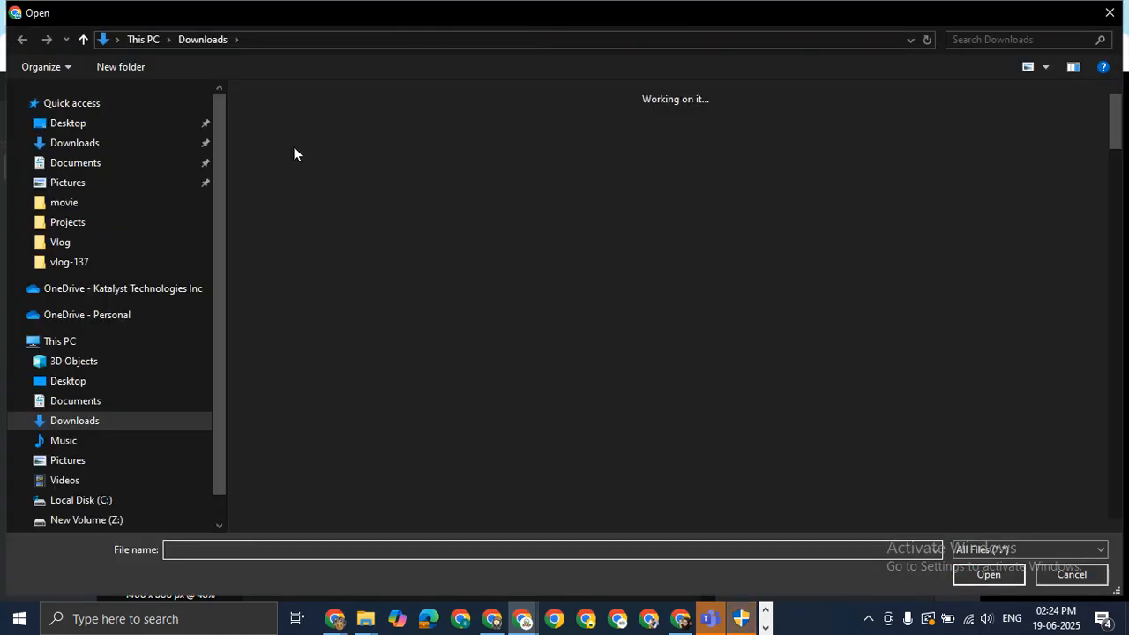
double_click(298, 156)
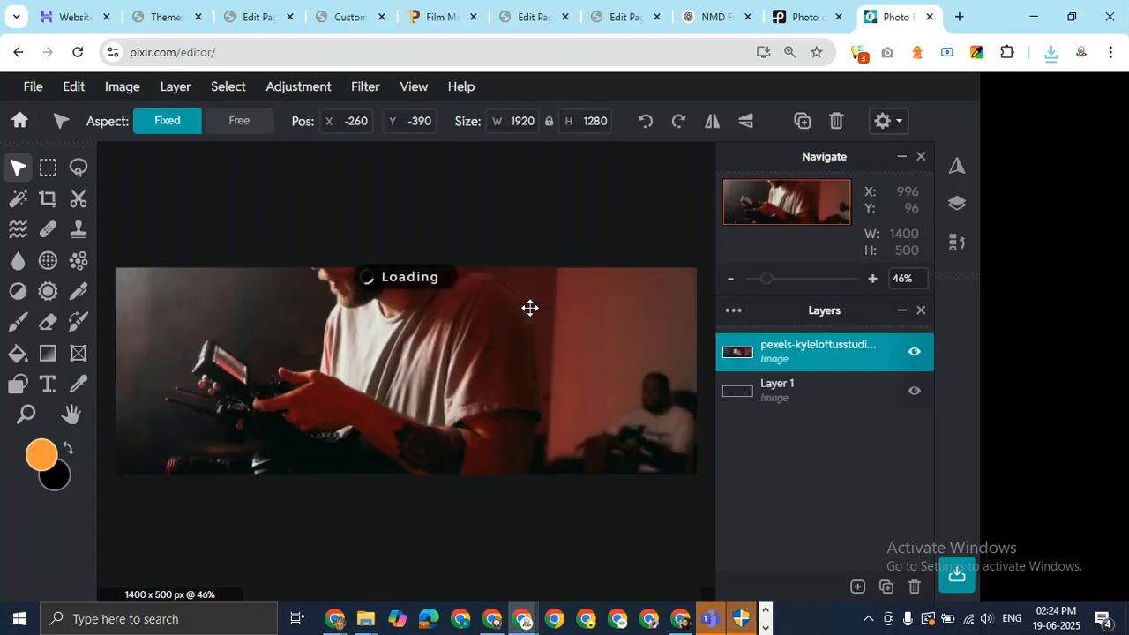
drag(481, 327, 522, 257)
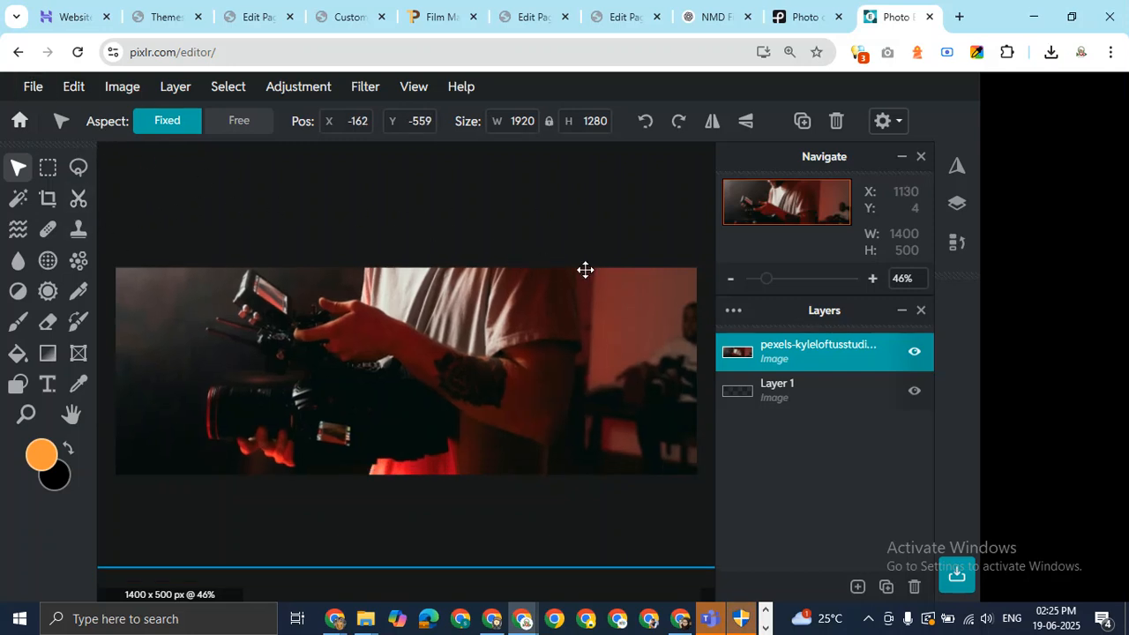
Save the banner as a JPG named nmd-film-production-home-page-banner and dismiss the success message.
key(ctrl+s)
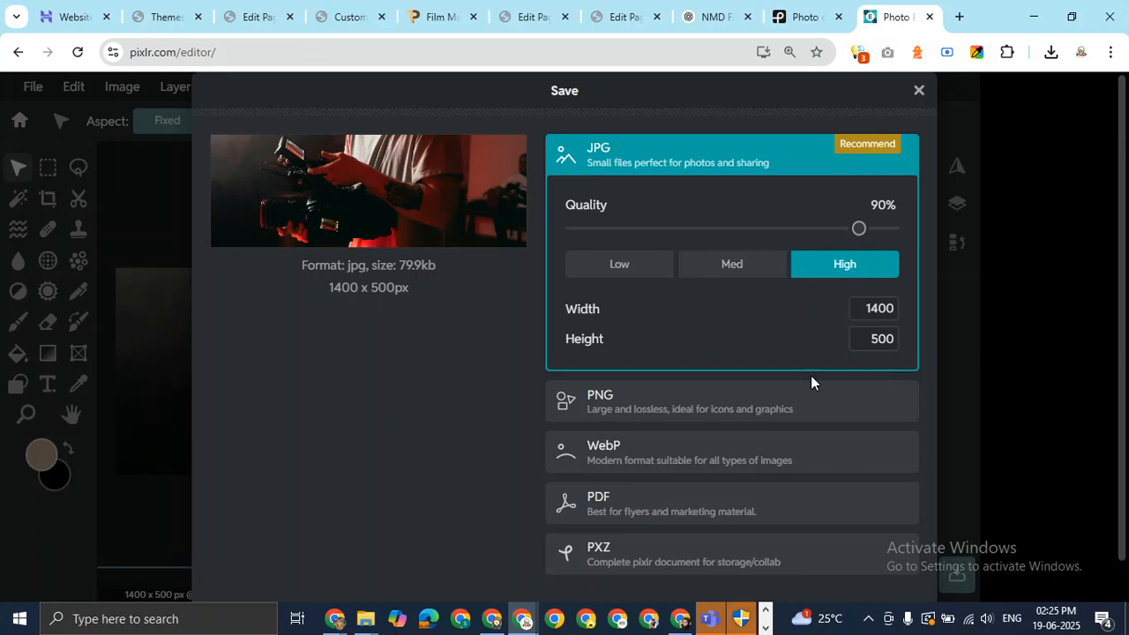
scroll(829, 426, down, 1)
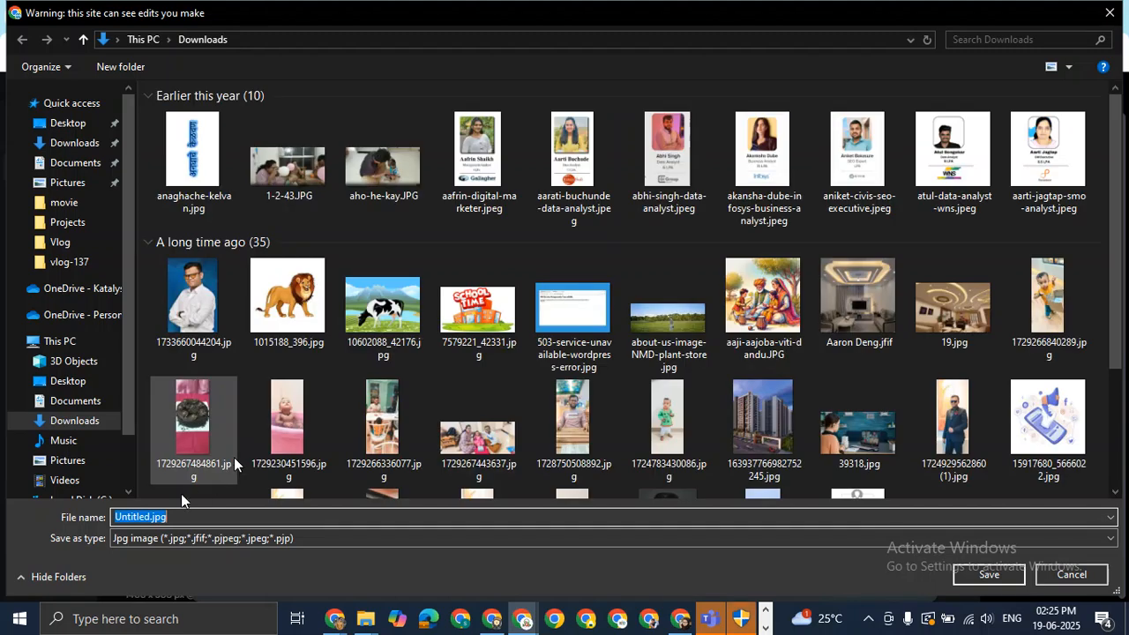
click(154, 518)
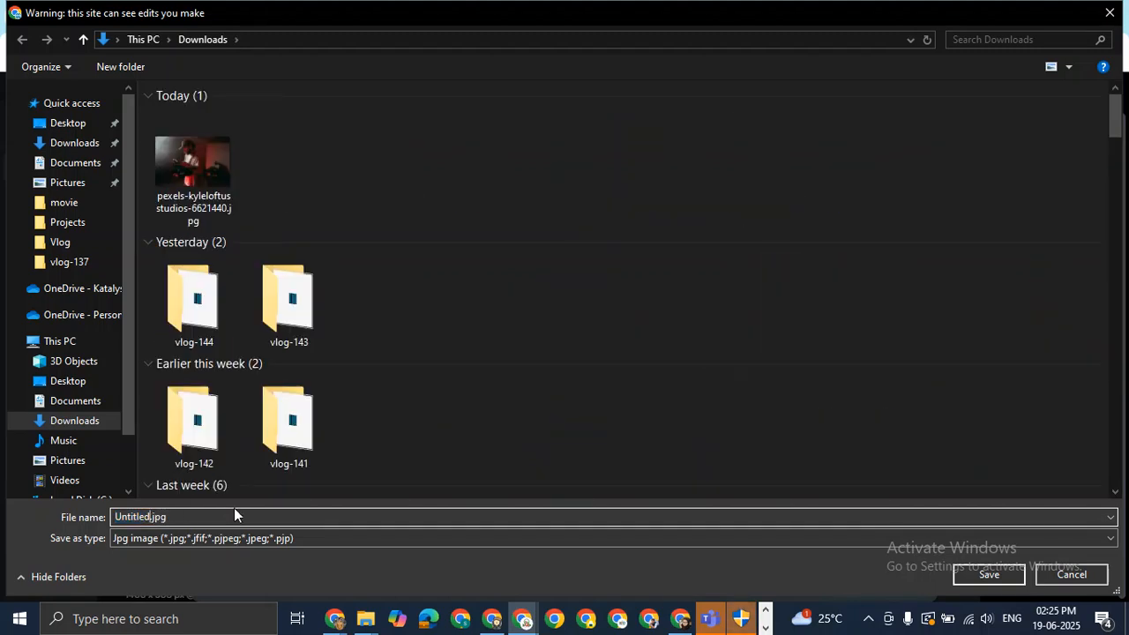
key(shift+Left)
key(shift+Left)
key(shift+Left)
key(shift+Left)
key(shift+Left)
key(shift+Left)
key(shift+Left)
key(shift+Left)
text(n)
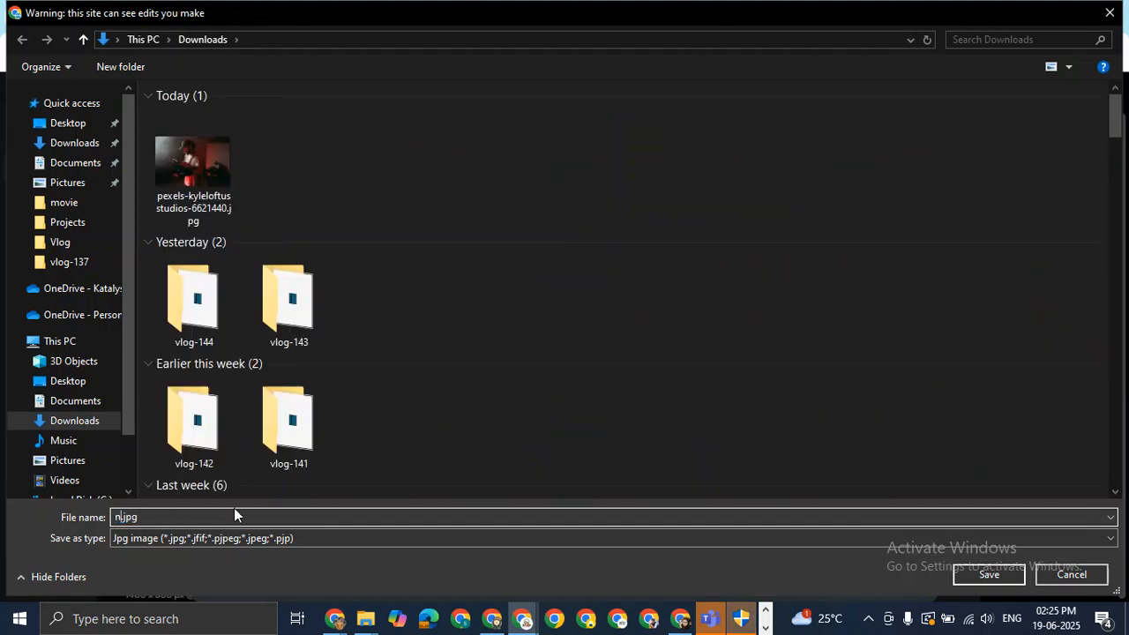
text(md-film-produ)
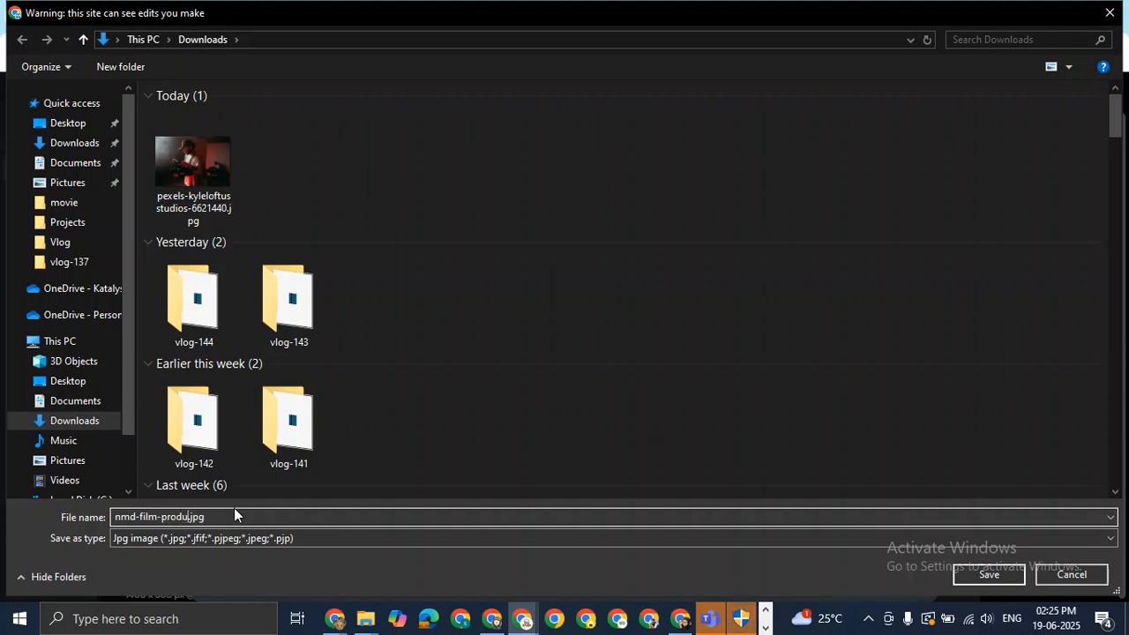
text(ction-home-page-bann)
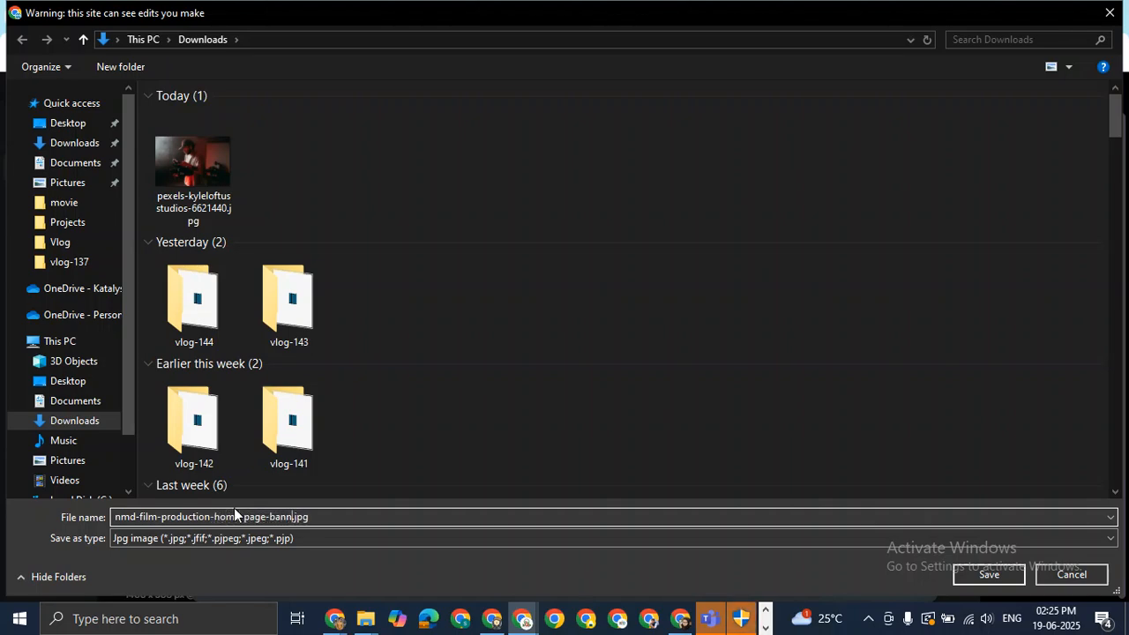
text(er)
key(Return)
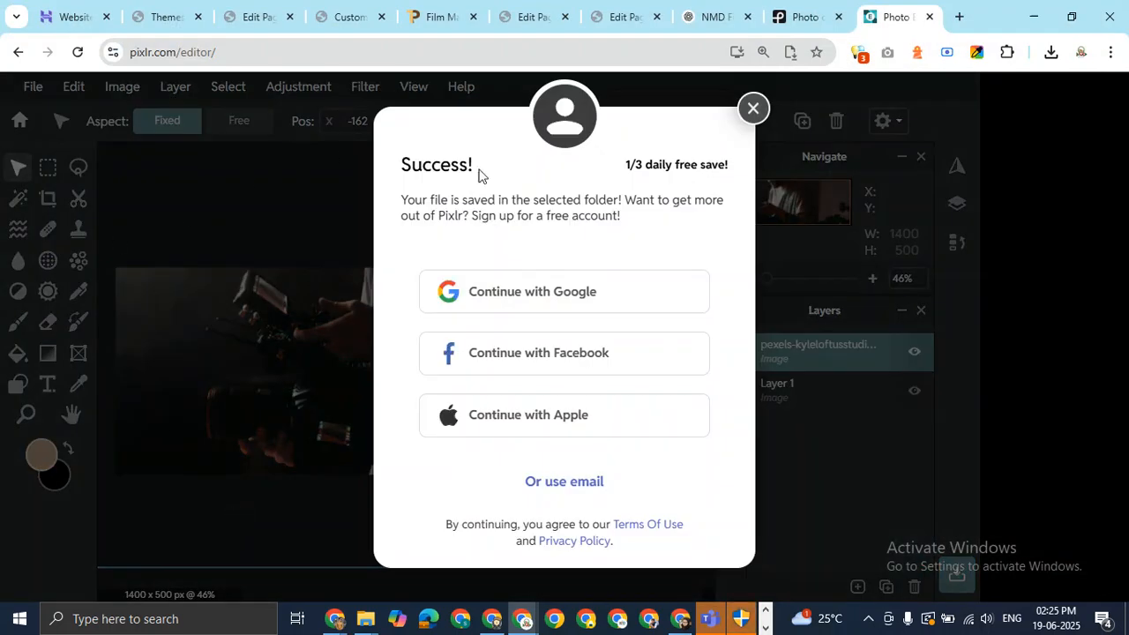
click(755, 111)
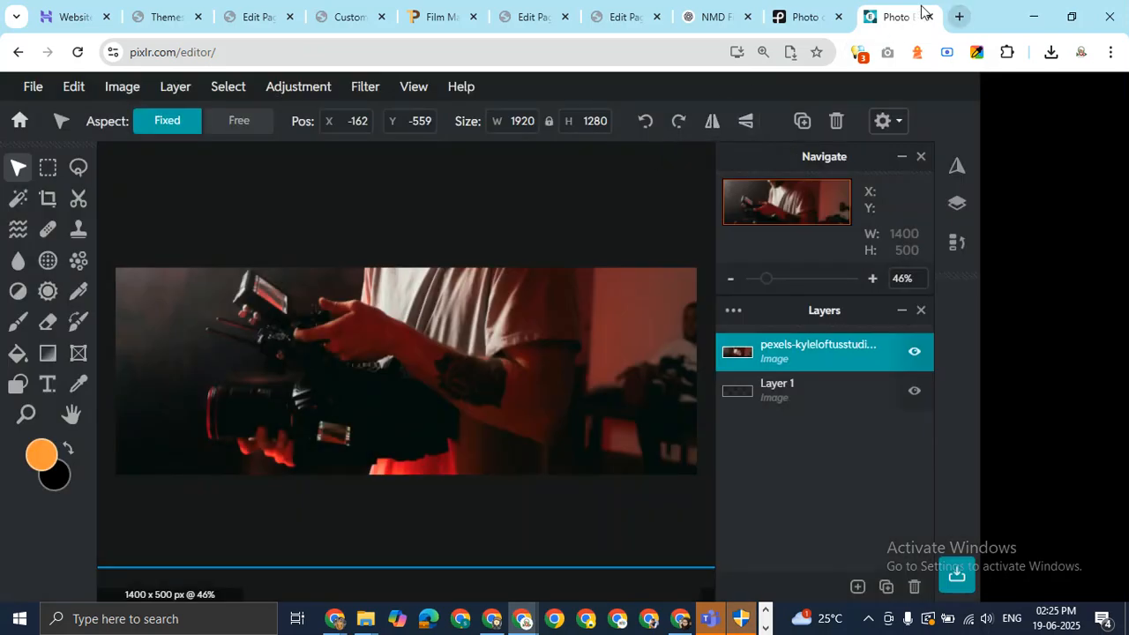
Upload the banner as the Home page's featured image with alt text 'NMD film production hous'.
click(931, 17)
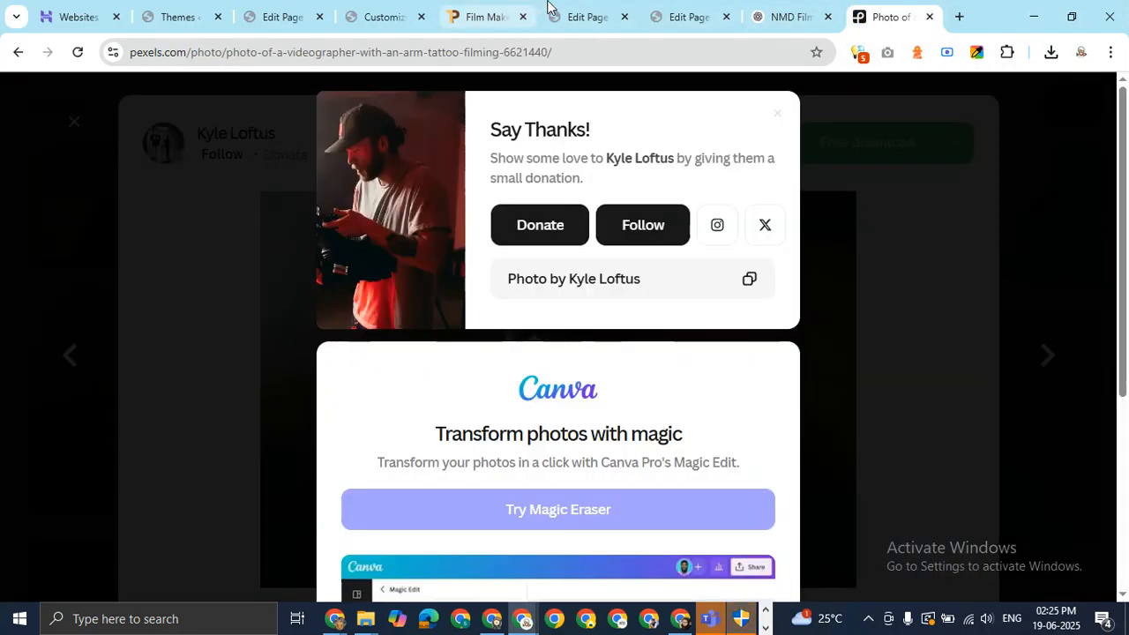
click(628, 11)
click(666, 11)
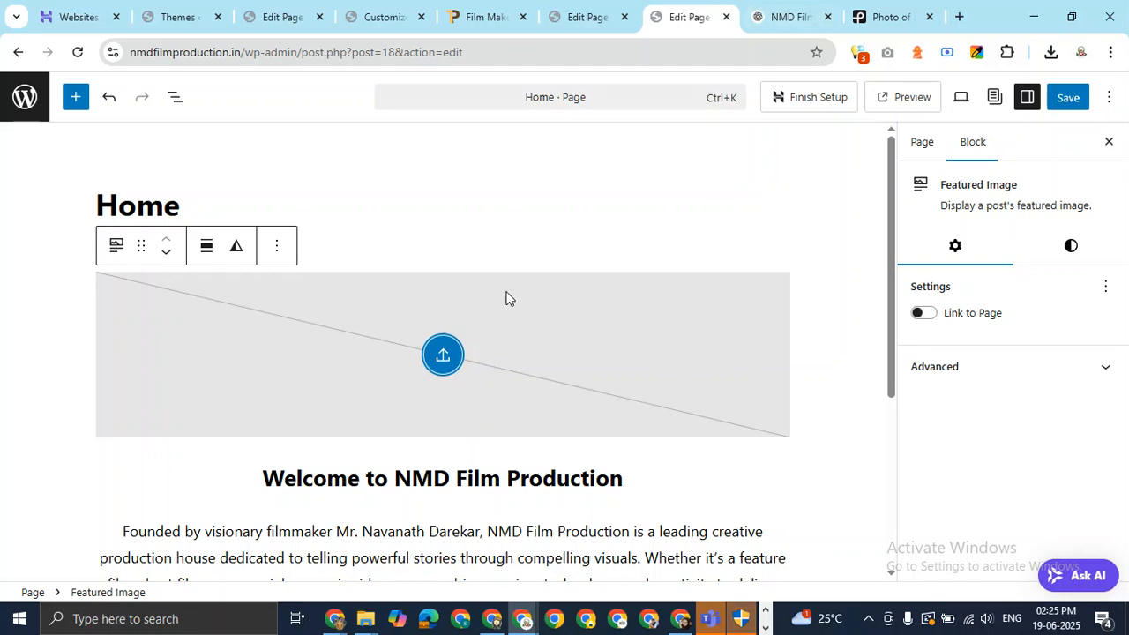
click(444, 356)
click(83, 154)
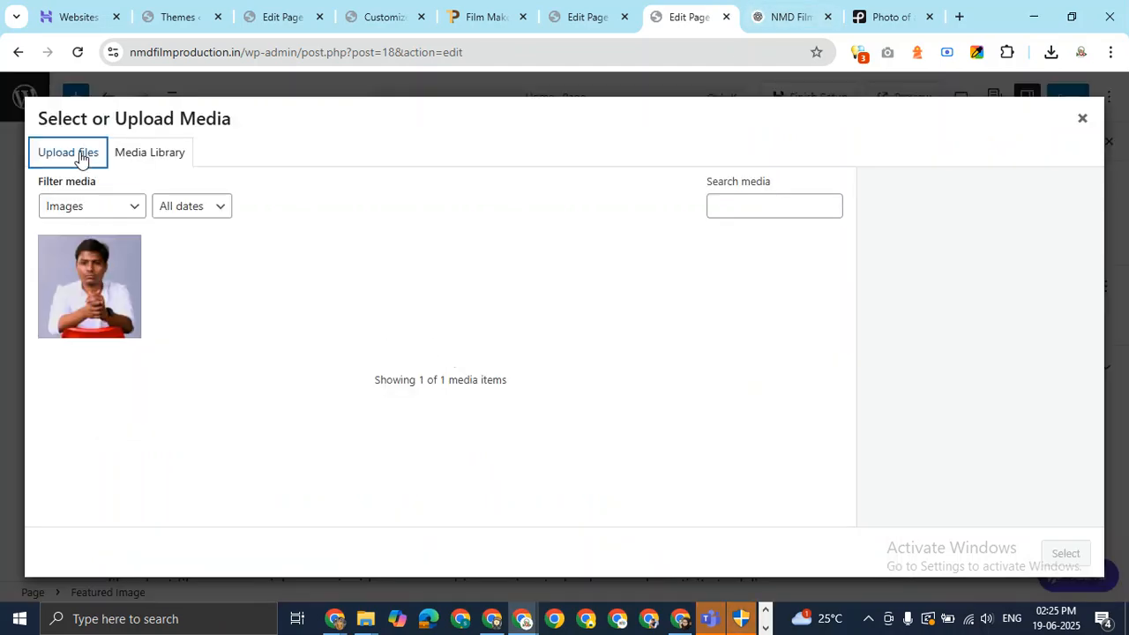
click(559, 380)
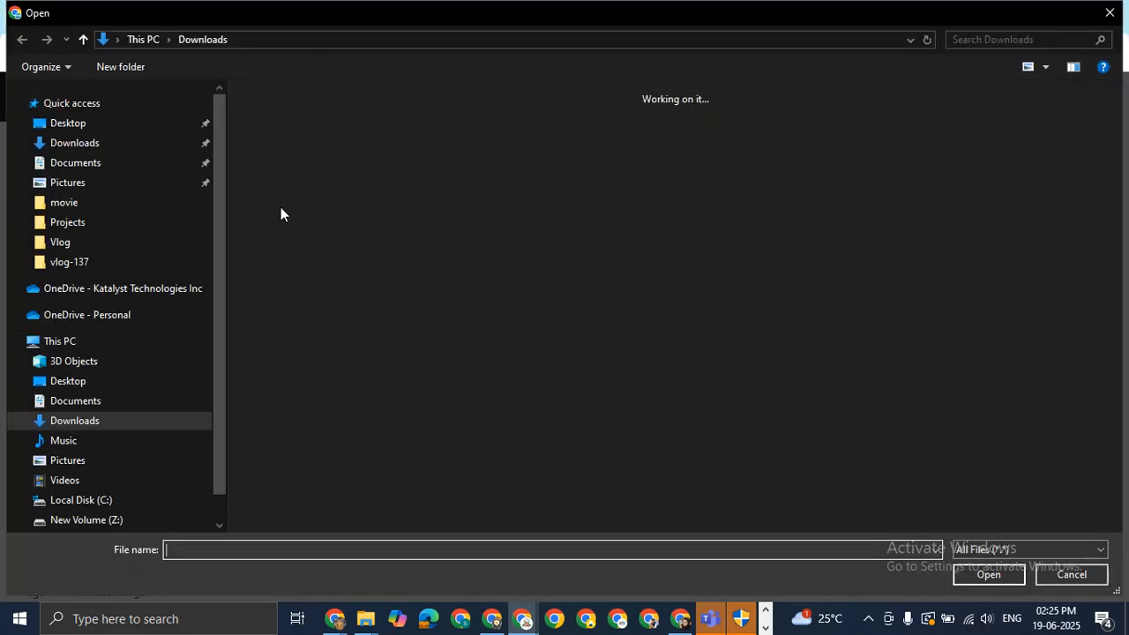
double_click(278, 174)
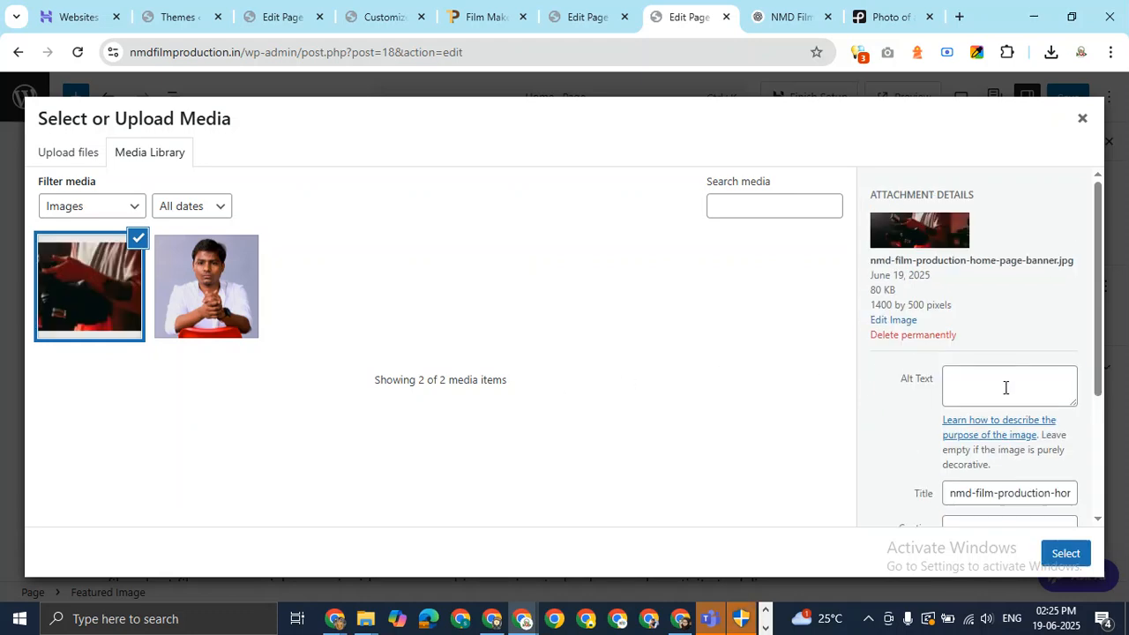
click(1006, 388)
text(NMD film)
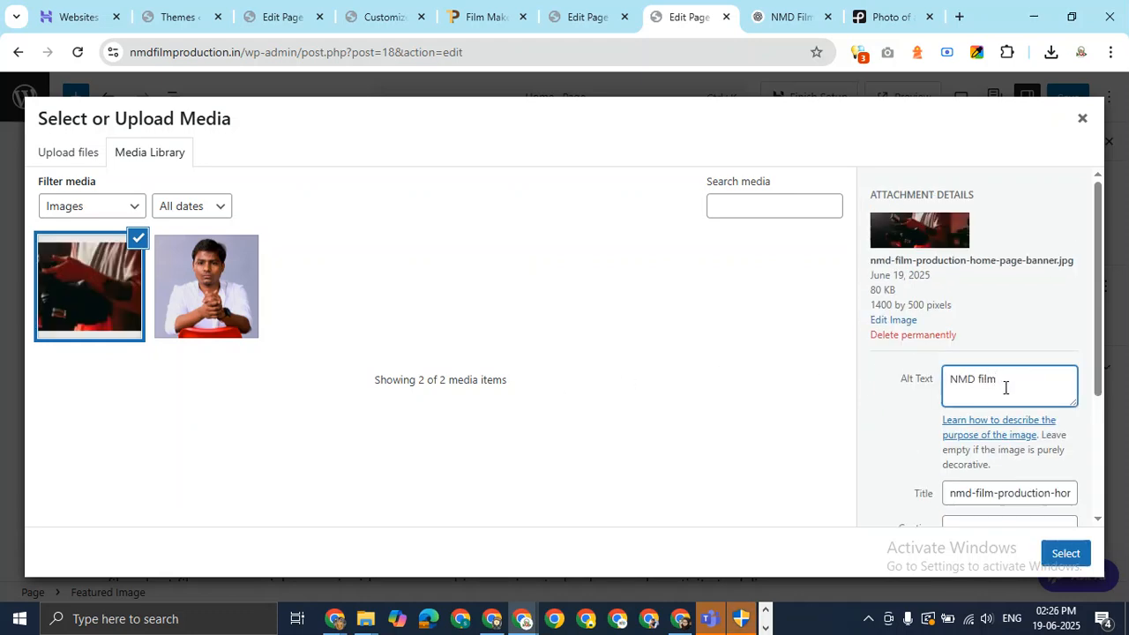
text( production house)
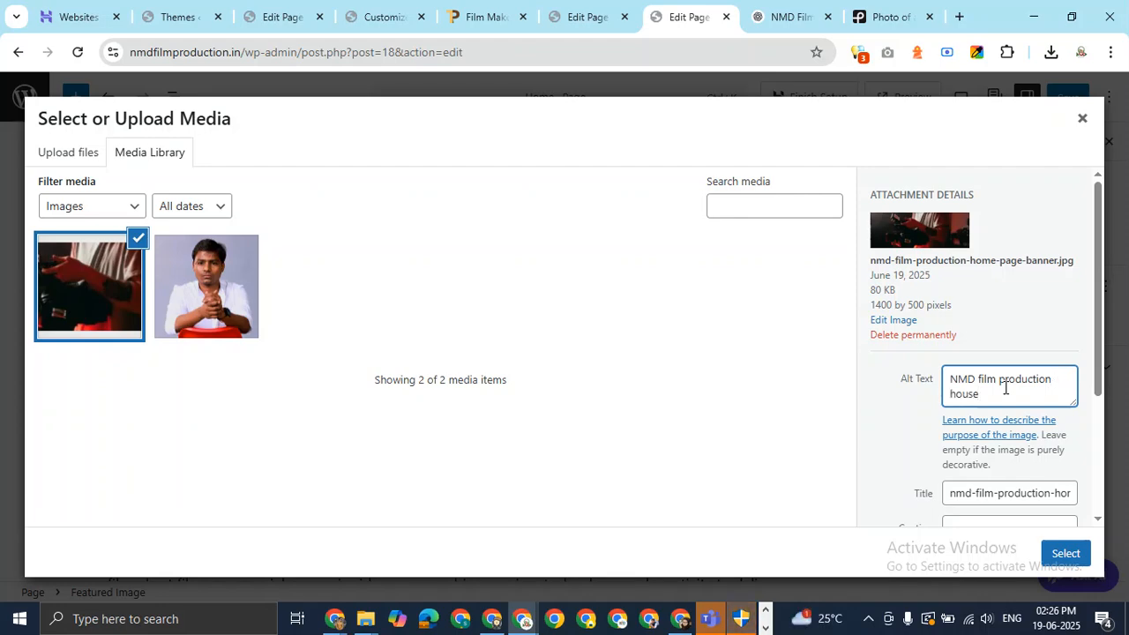
click(1067, 554)
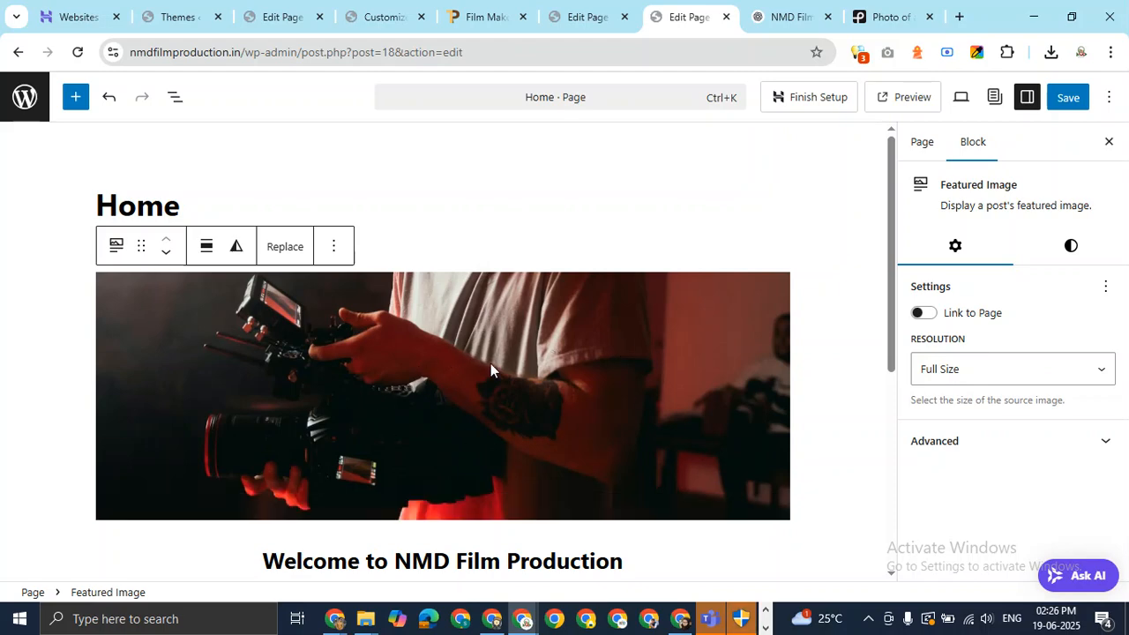
Align the featured image to full width and start an empty block after the intro paragraph.
click(206, 246)
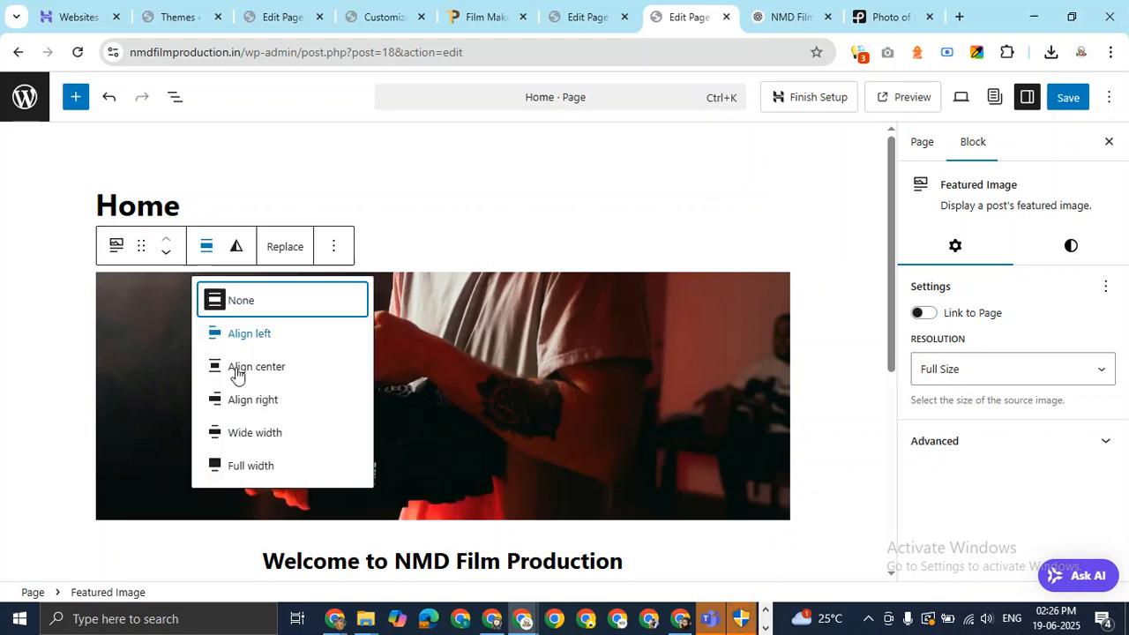
click(261, 468)
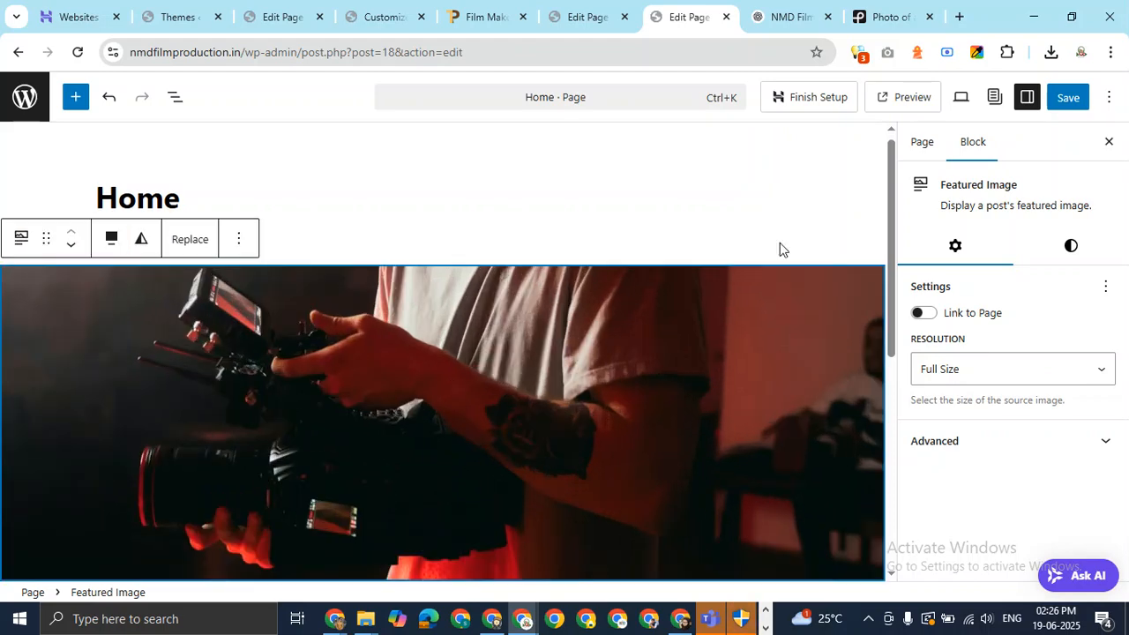
drag(898, 239, 909, 445)
click(594, 362)
key(Return)
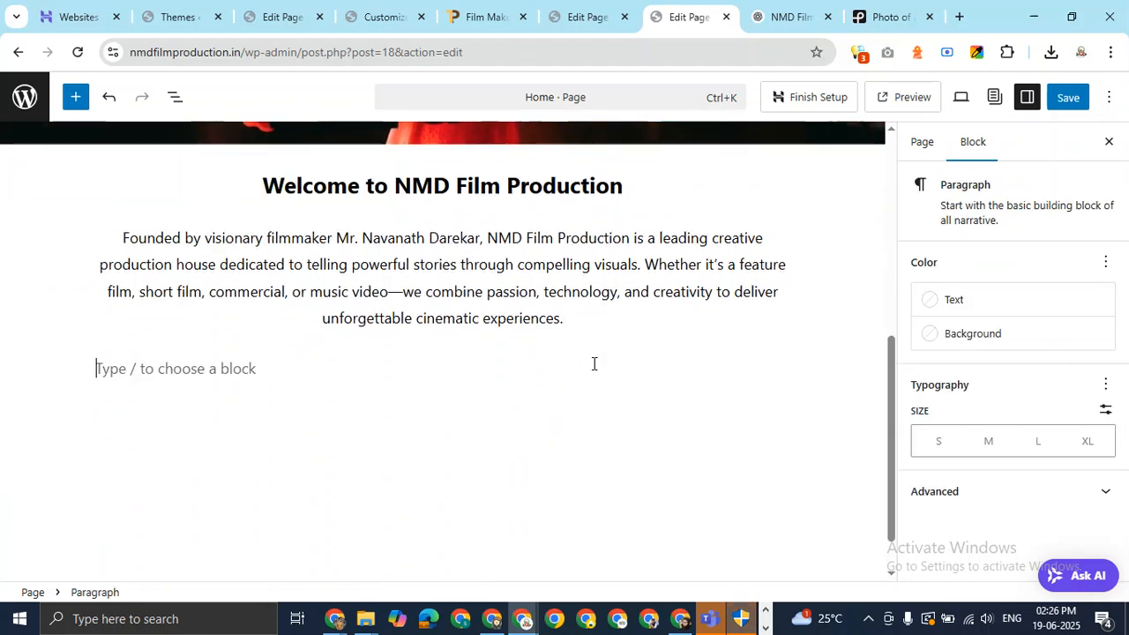
click(789, 12)
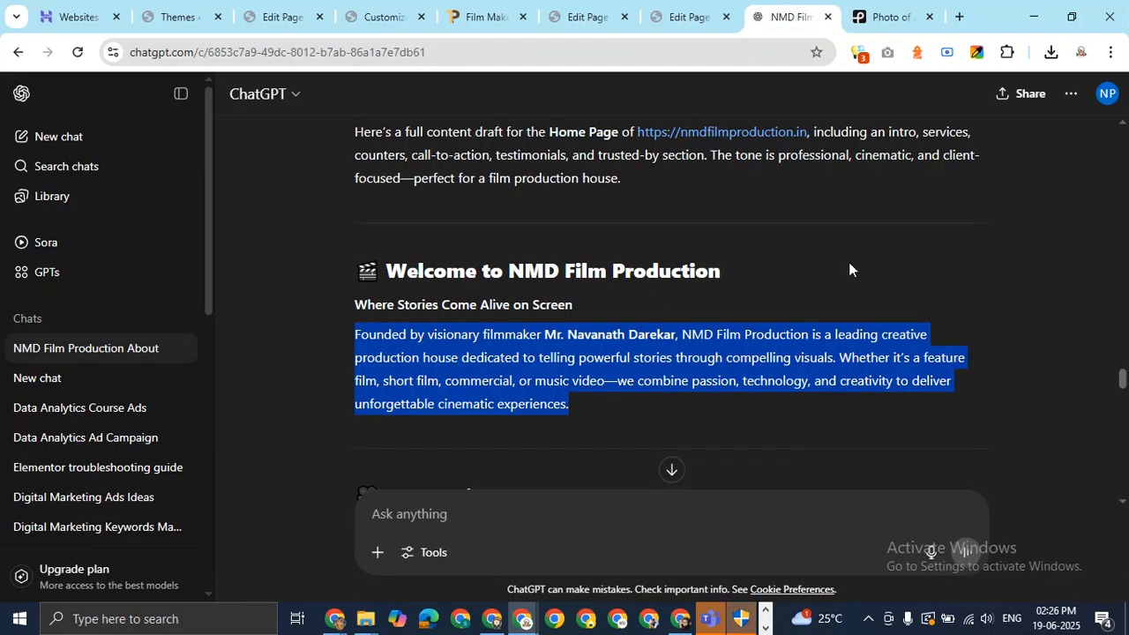
drag(1122, 379, 1126, 401)
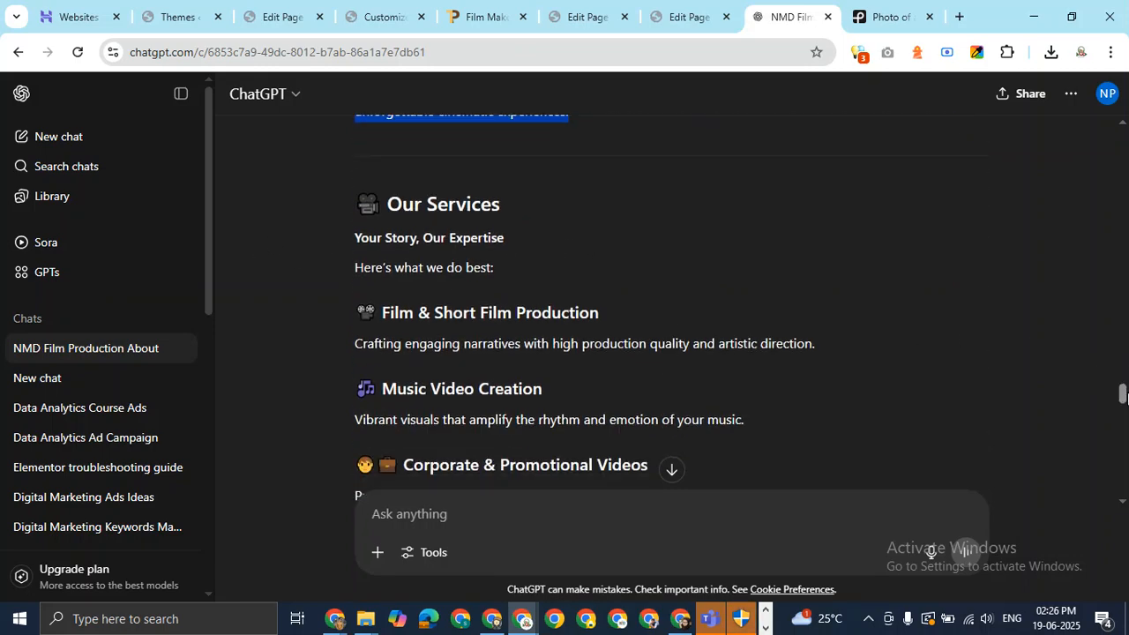
drag(1121, 391, 1123, 427)
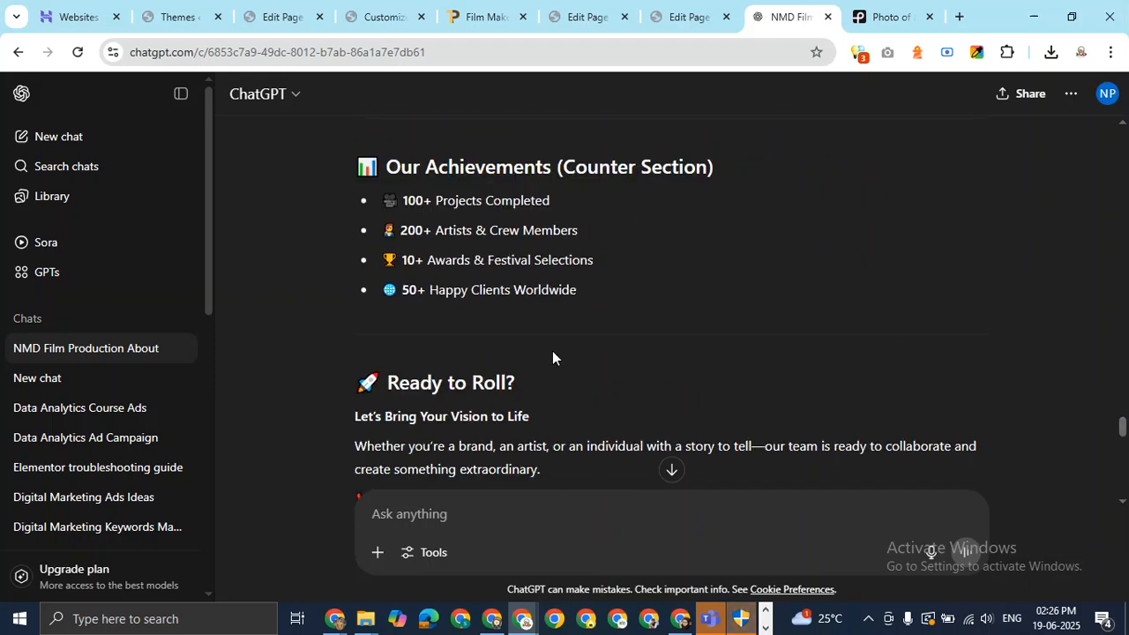
click(692, 16)
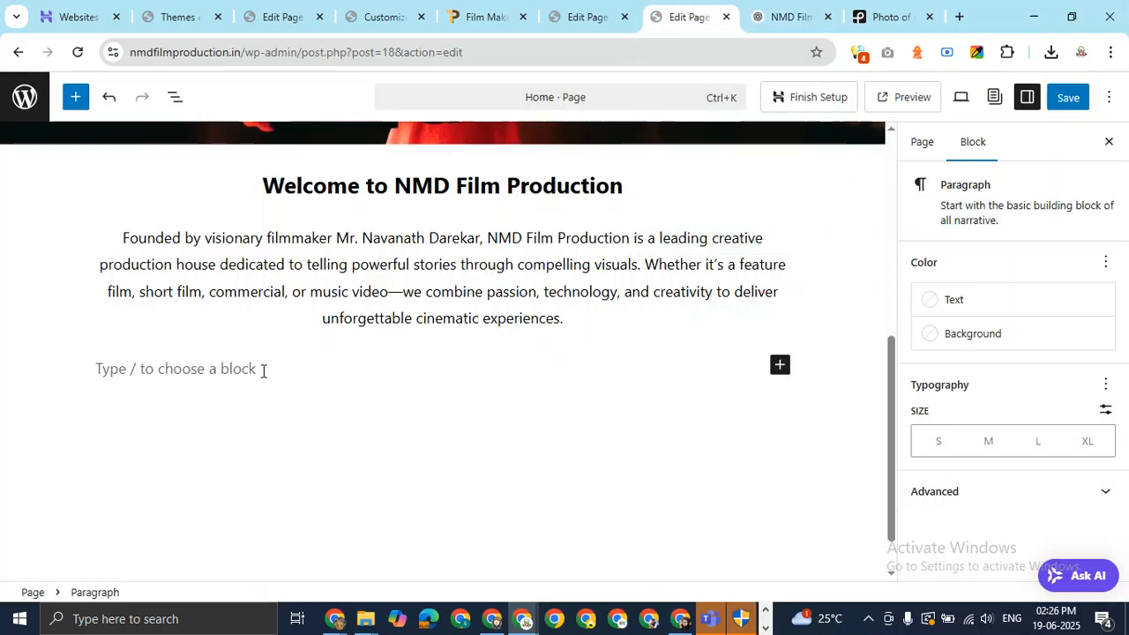
Search the slash block inserter for 'cou', 'car', 'in' and 'ic' and browse the list.
text(/cou)
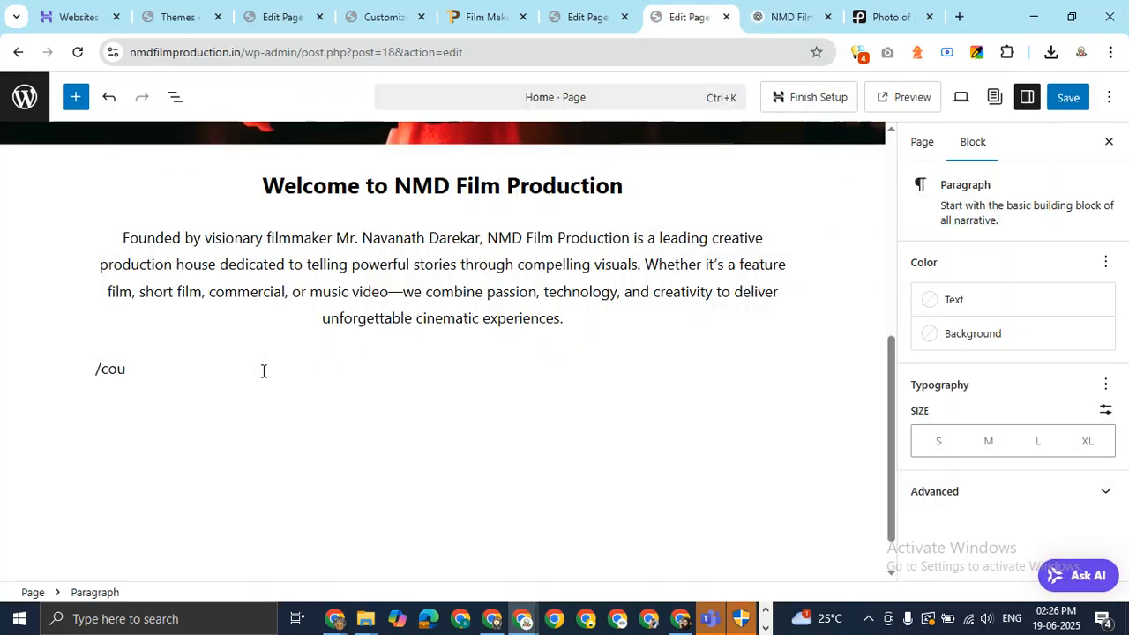
key(BackSpace)
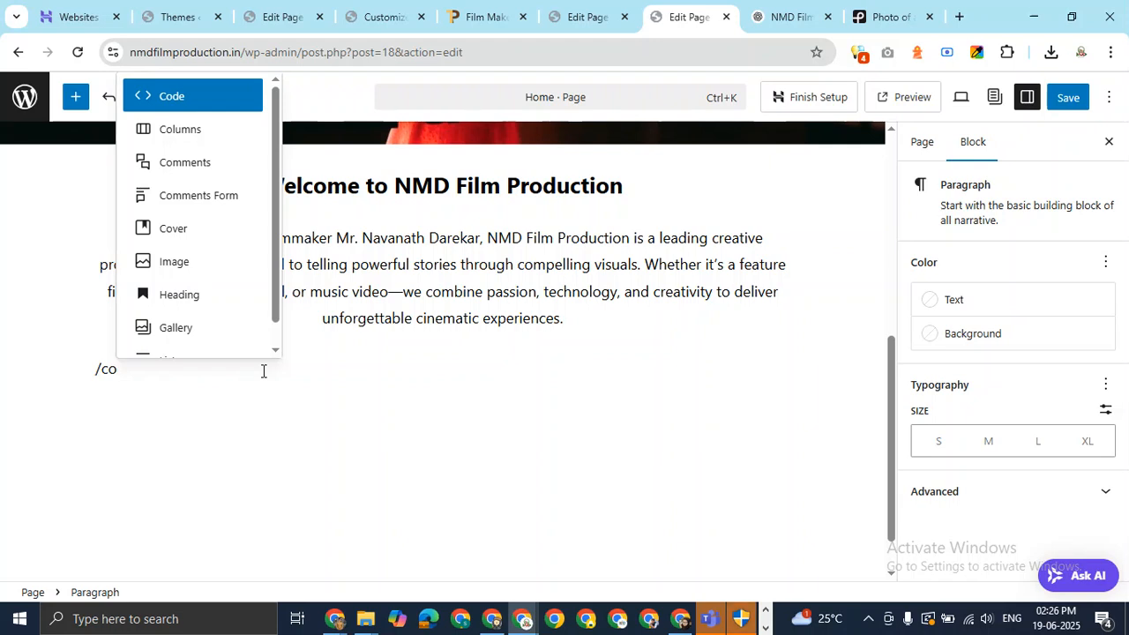
key(BackSpace)
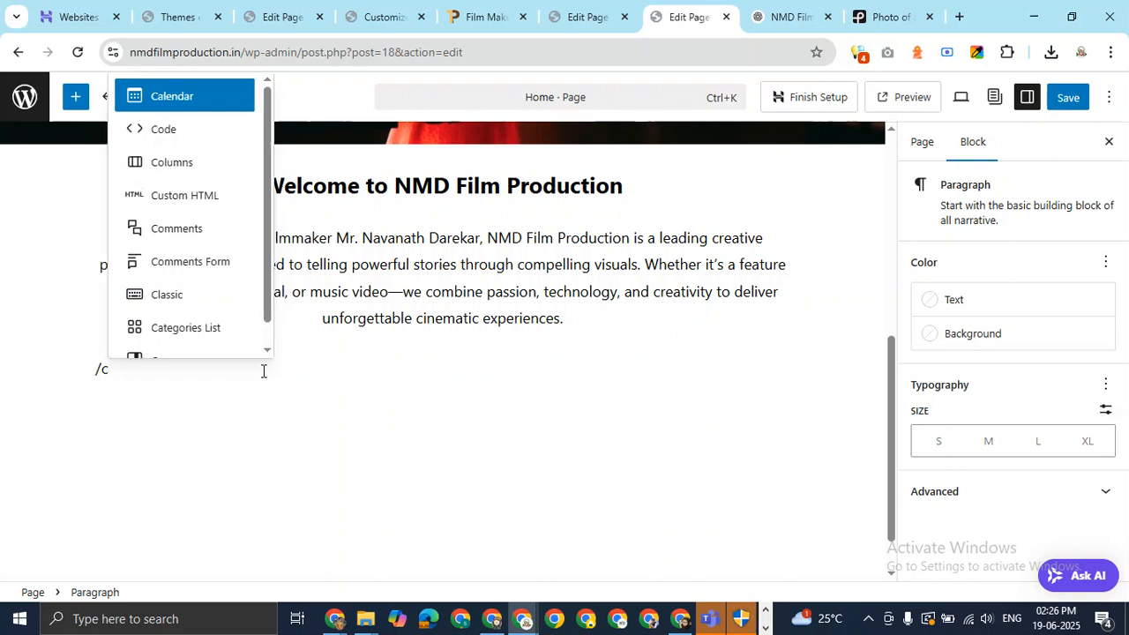
key(BackSpace)
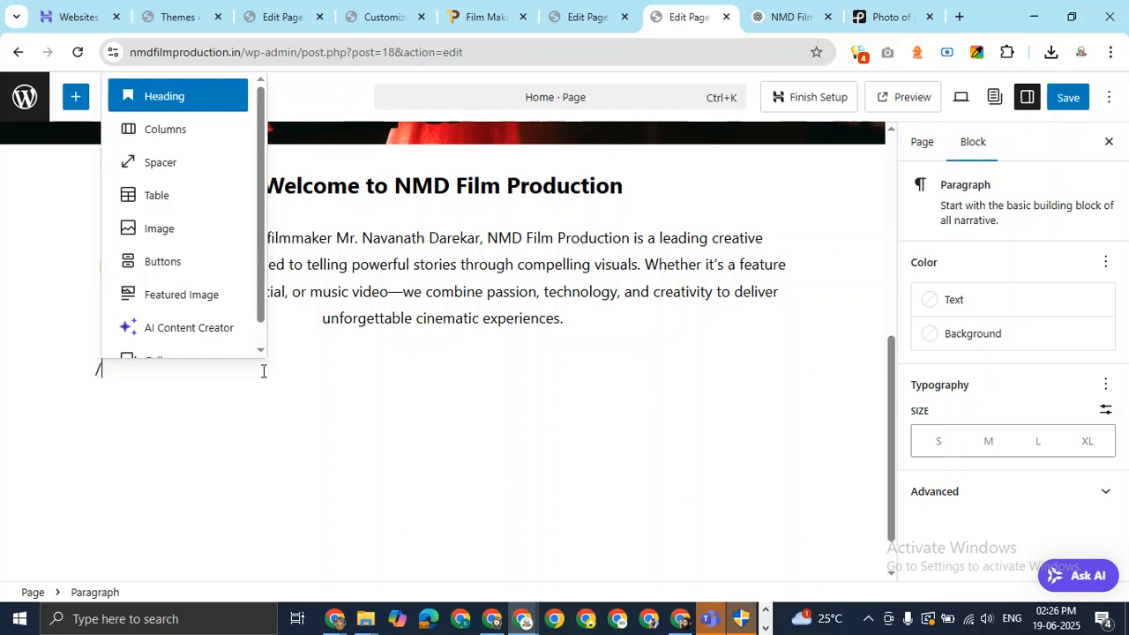
text(car)
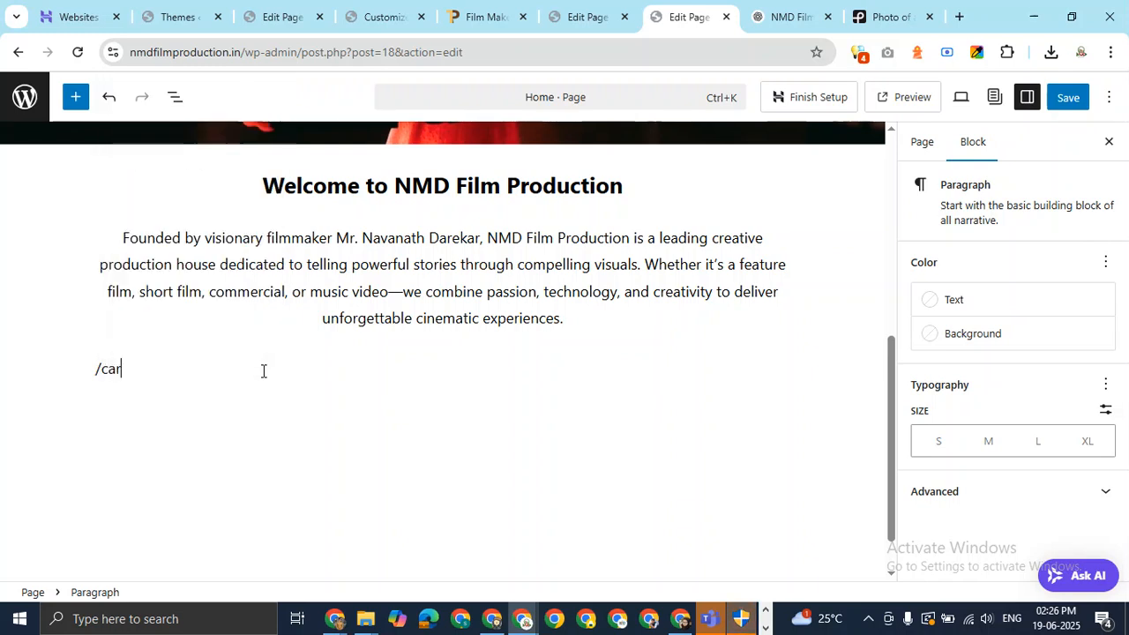
key(BackSpace)
key(BackSpace)
key(BackSpace)
text(in)
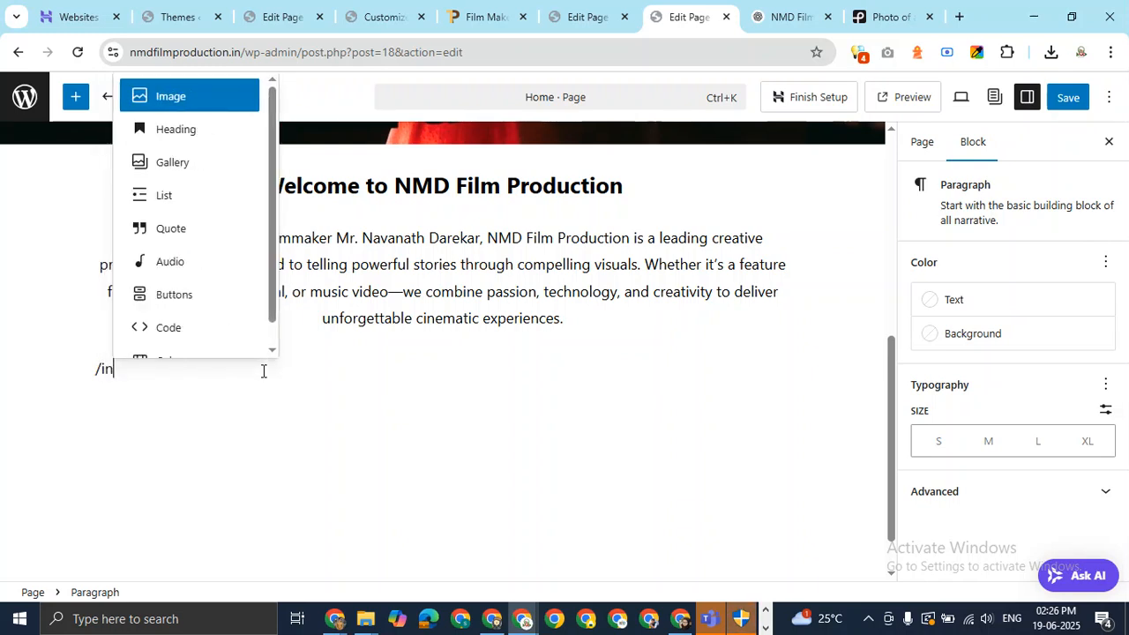
key(BackSpace)
key(BackSpace)
text(ico)
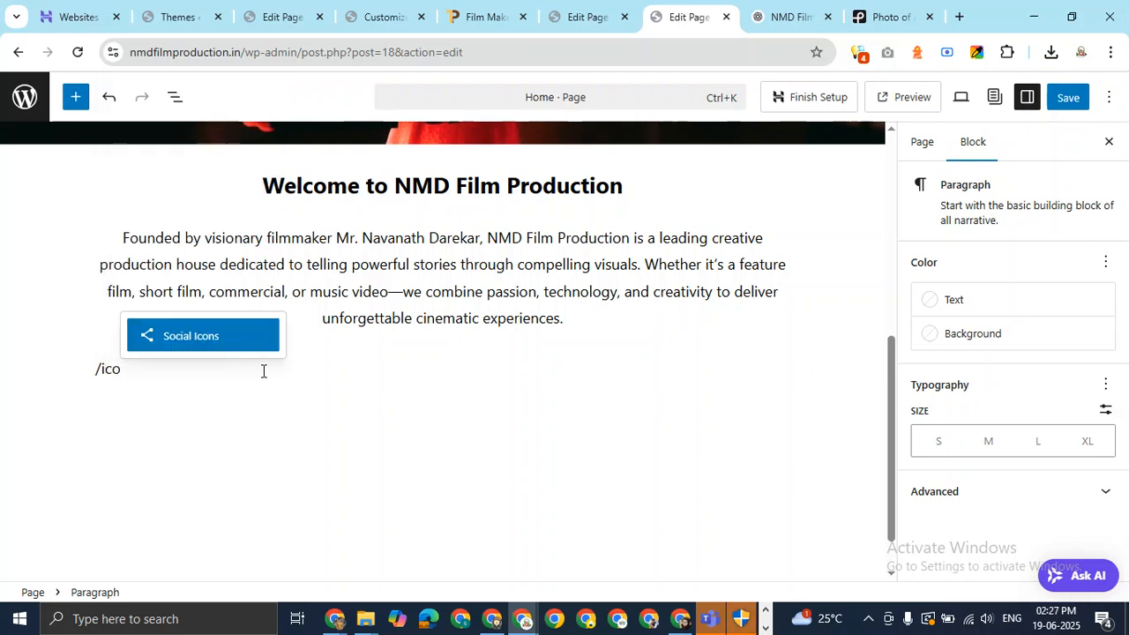
key(BackSpace)
key(BackSpace)
key(BackSpace)
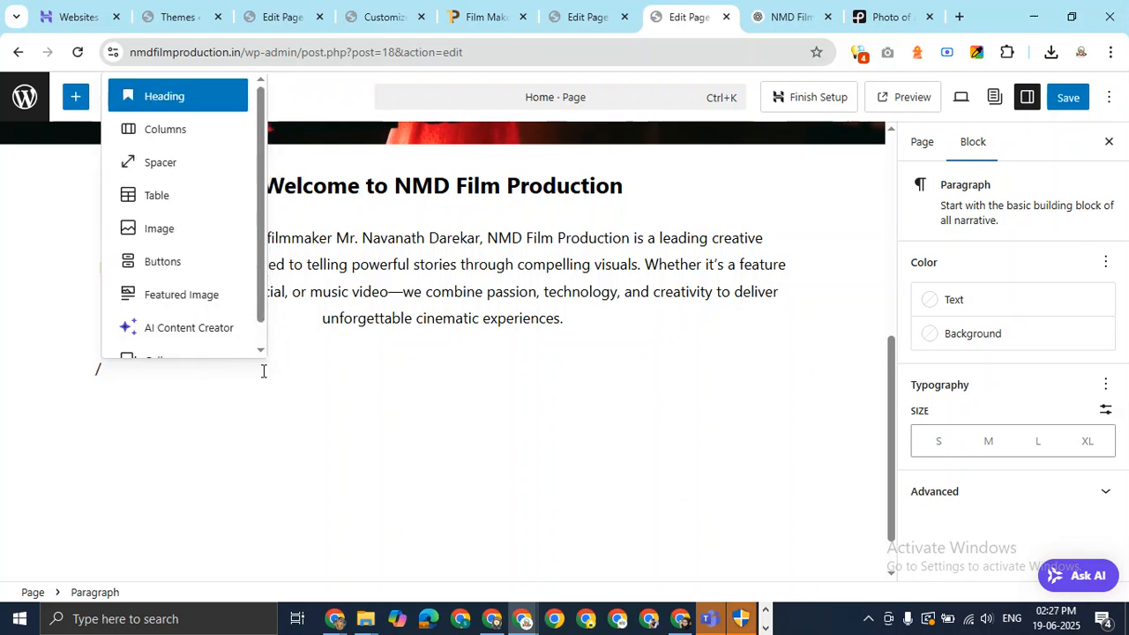
scroll(211, 268, down, 1)
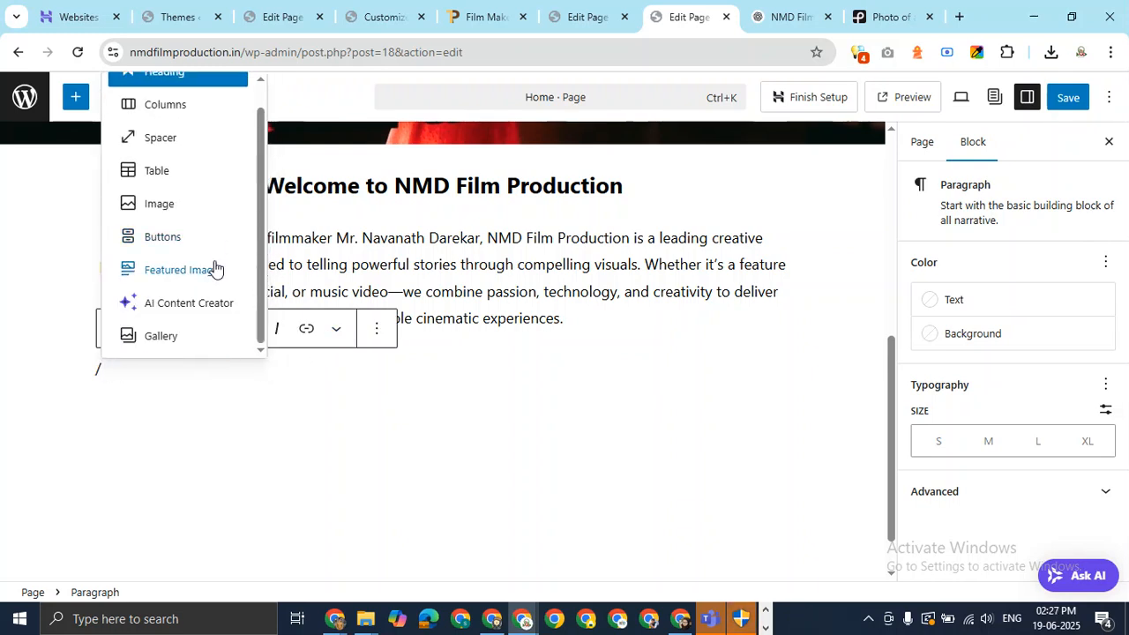
scroll(216, 269, up, 1)
Retype the slash in the empty block and insert a Columns block from the list.
click(156, 413)
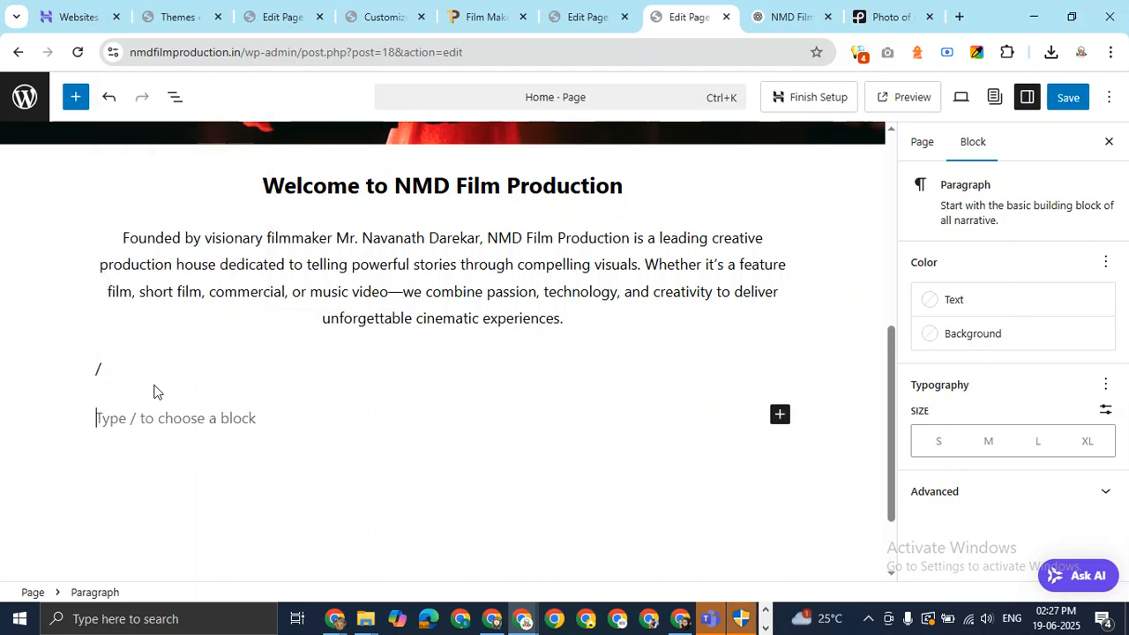
click(148, 370)
key(BackSpace)
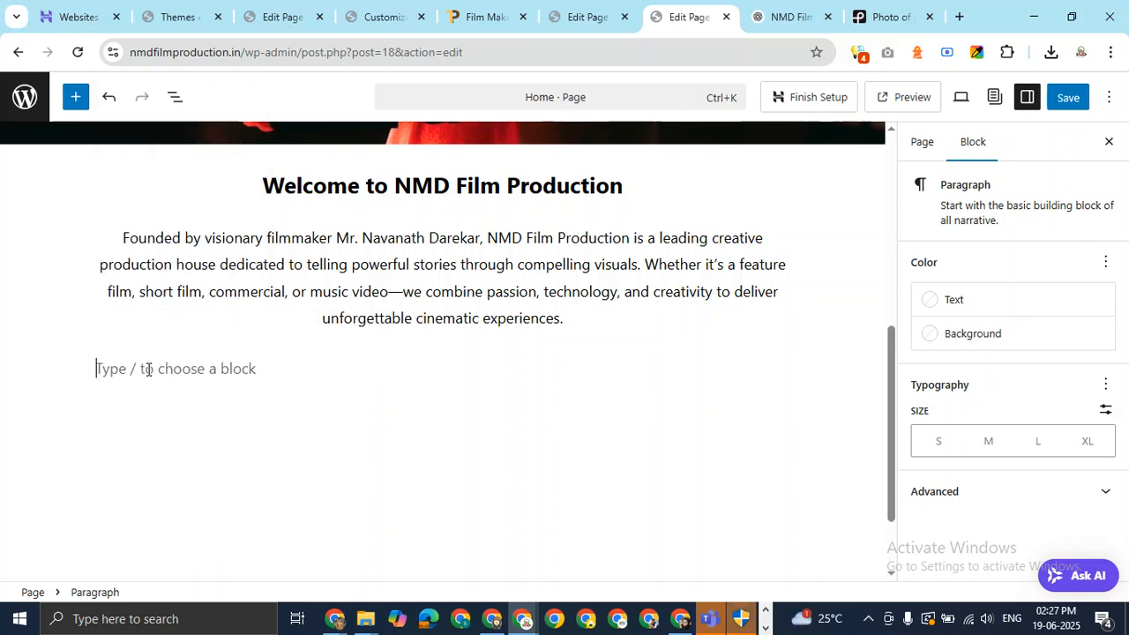
text(/)
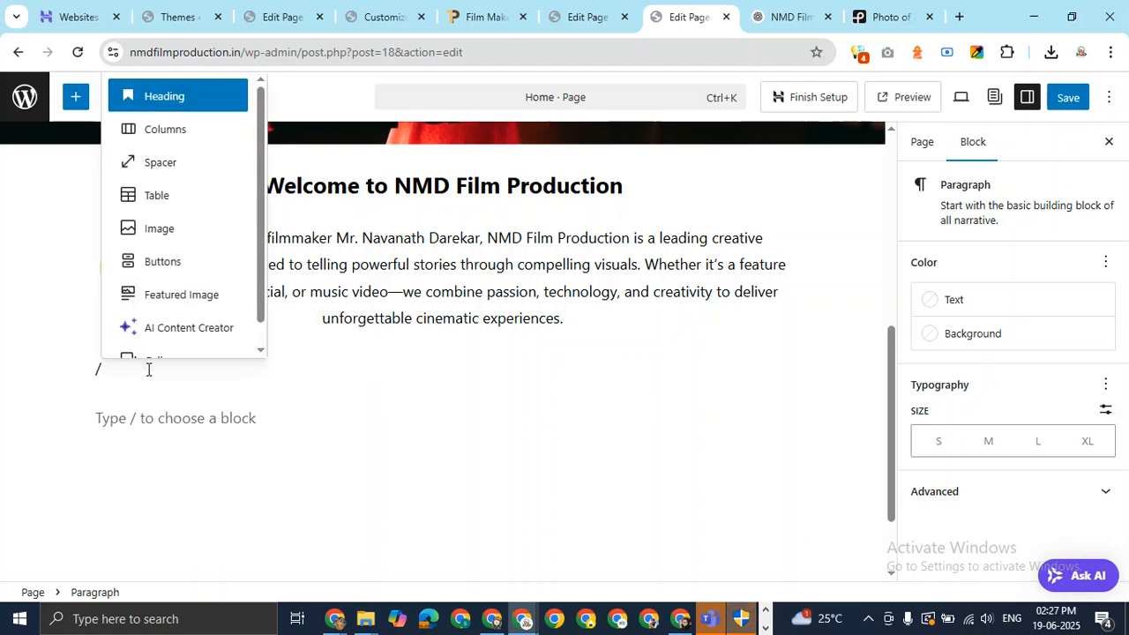
scroll(227, 285, down, 1)
scroll(226, 285, up, 1)
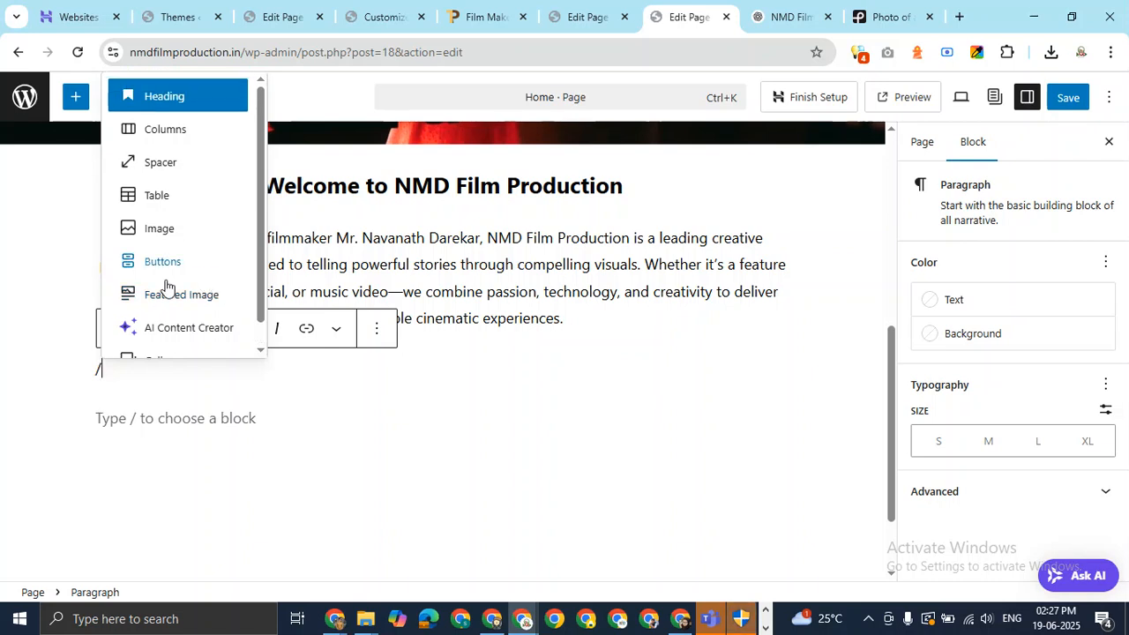
scroll(166, 285, down, 1)
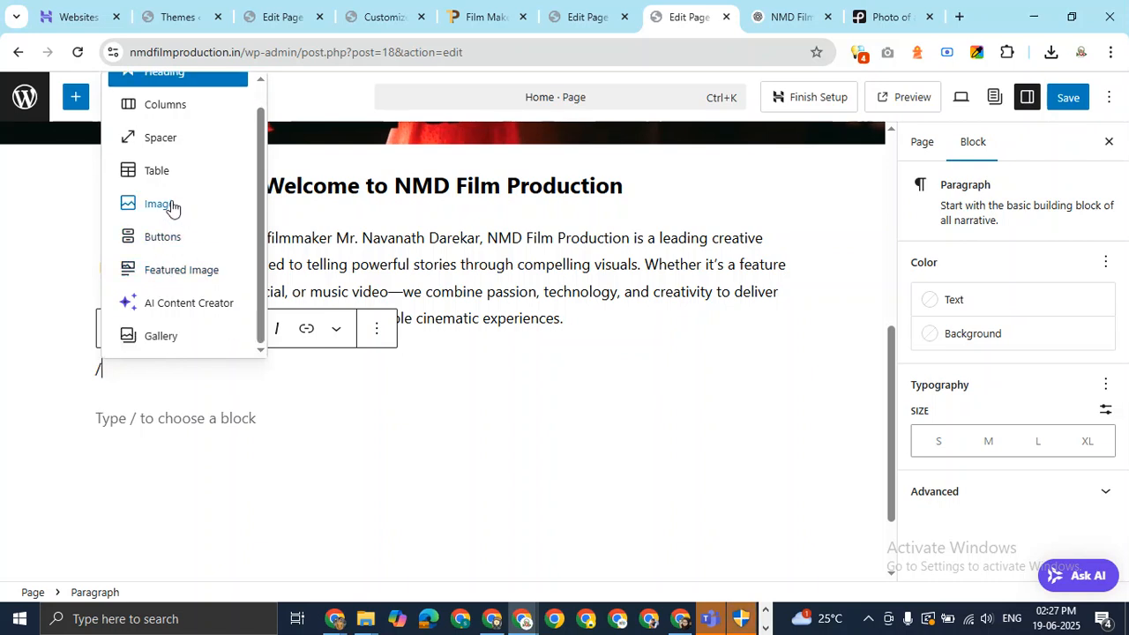
click(183, 118)
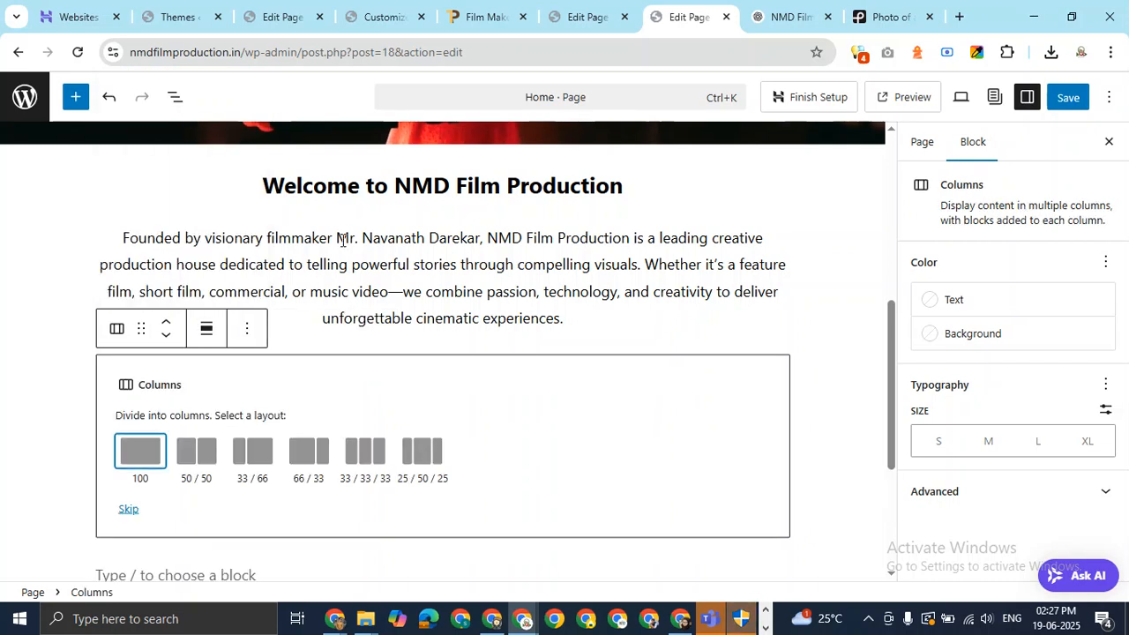
Choose the three equal columns layout and browse the full block library.
click(368, 455)
click(210, 374)
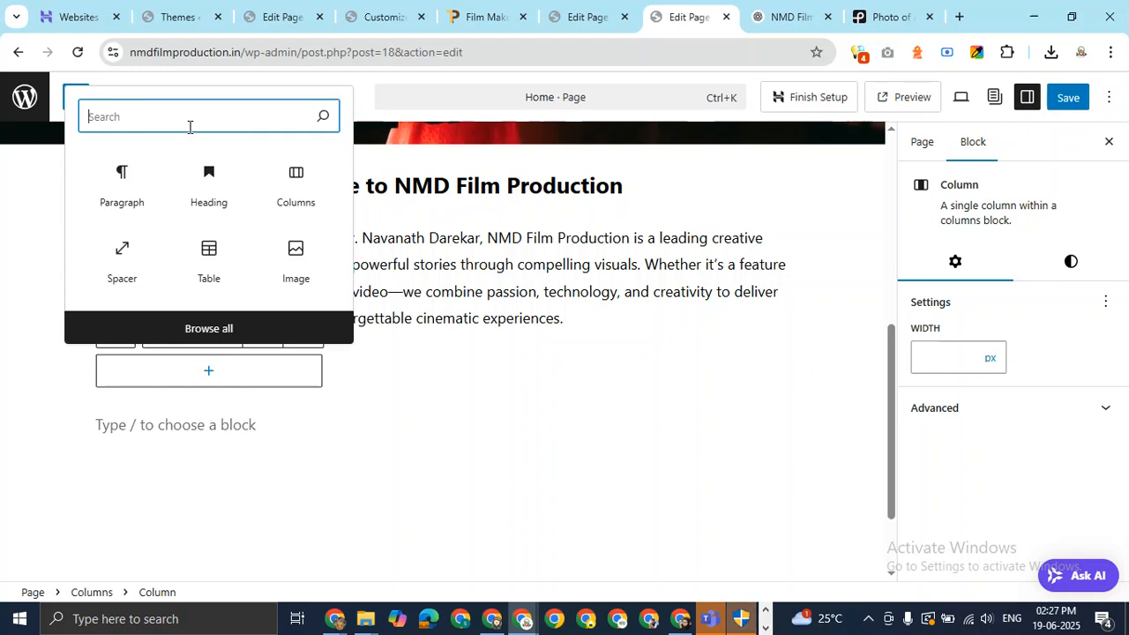
text(ico)
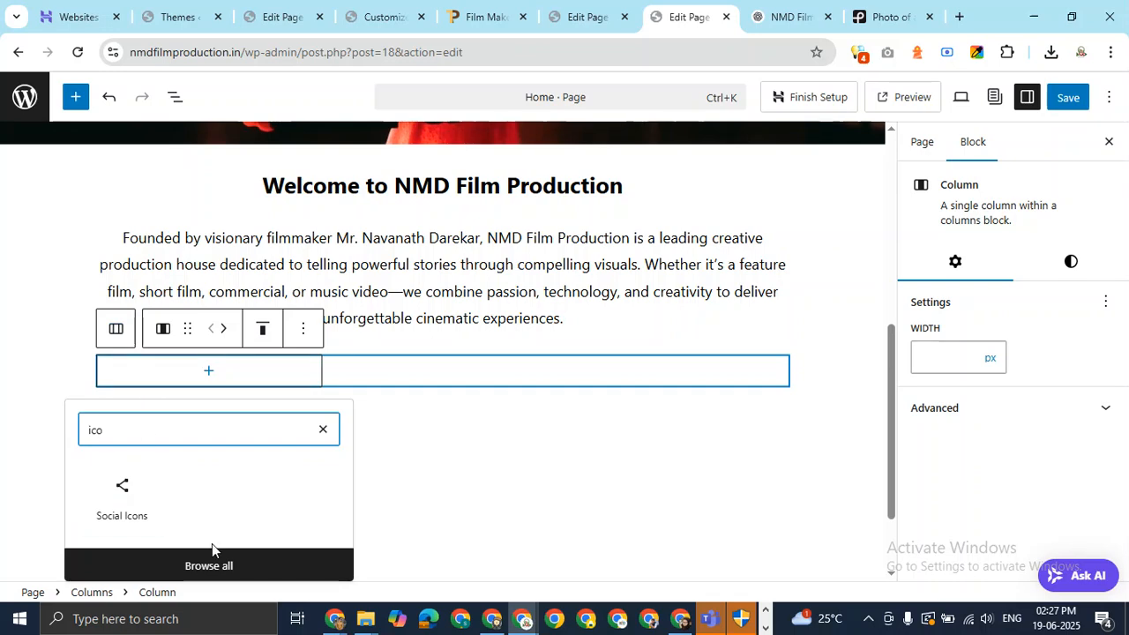
click(221, 565)
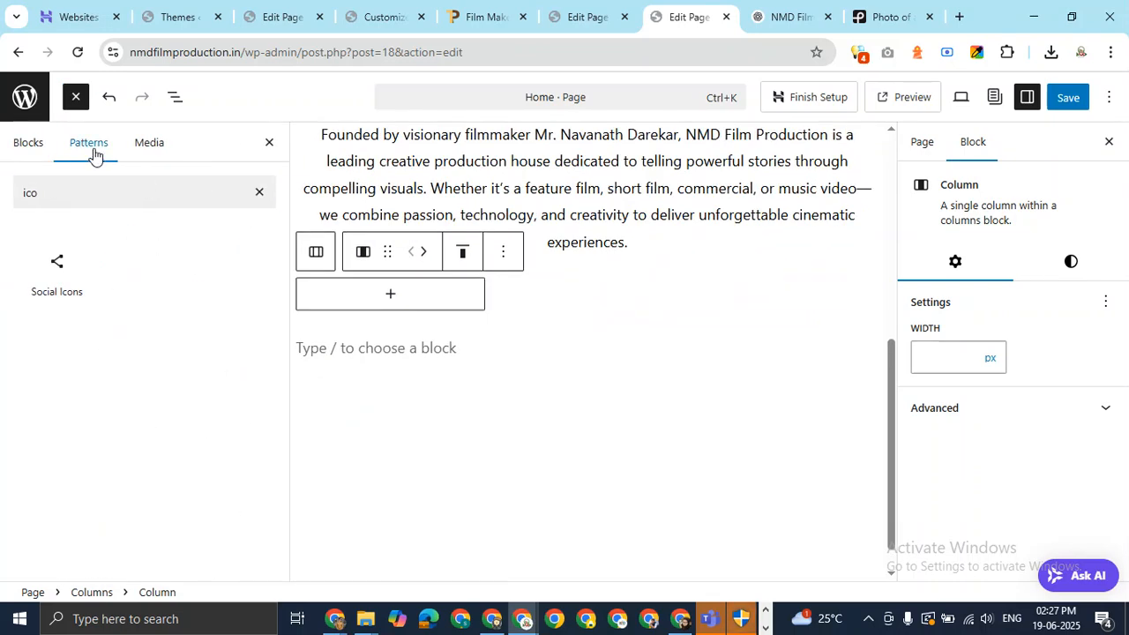
click(148, 152)
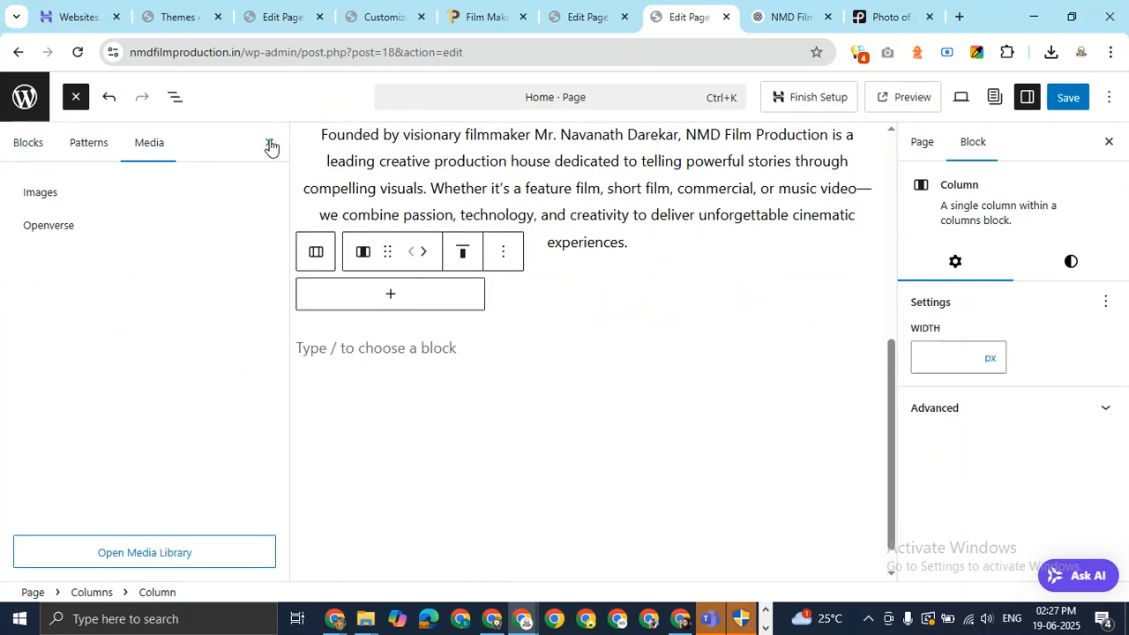
click(270, 146)
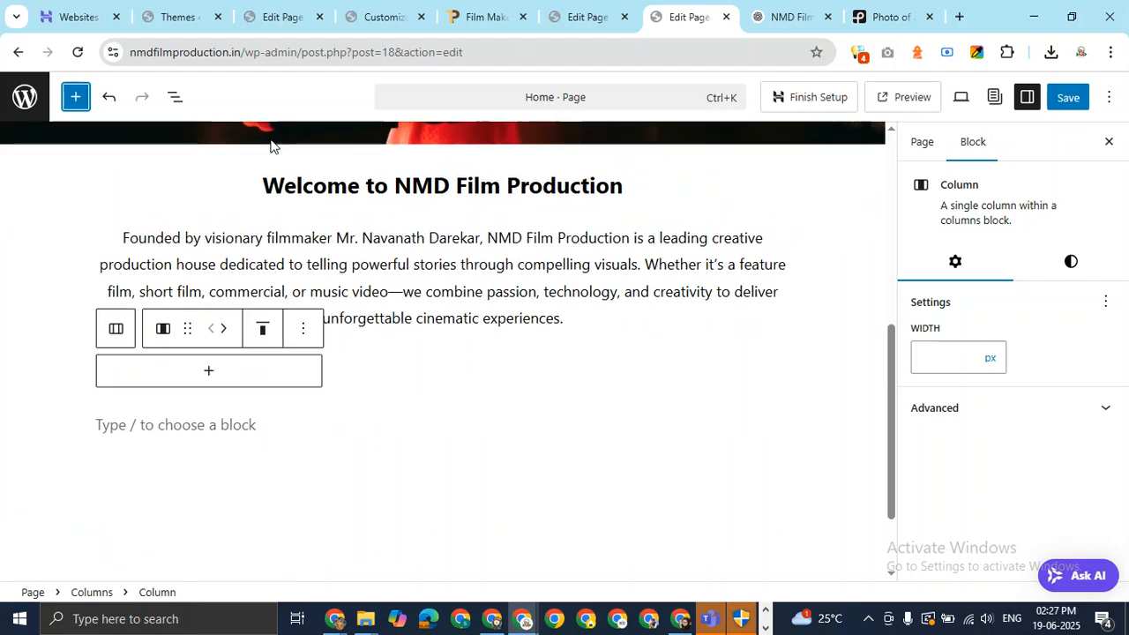
Add an empty paragraph to the first column, delete the stray paragraph below, and return to ChatGPT.
click(210, 375)
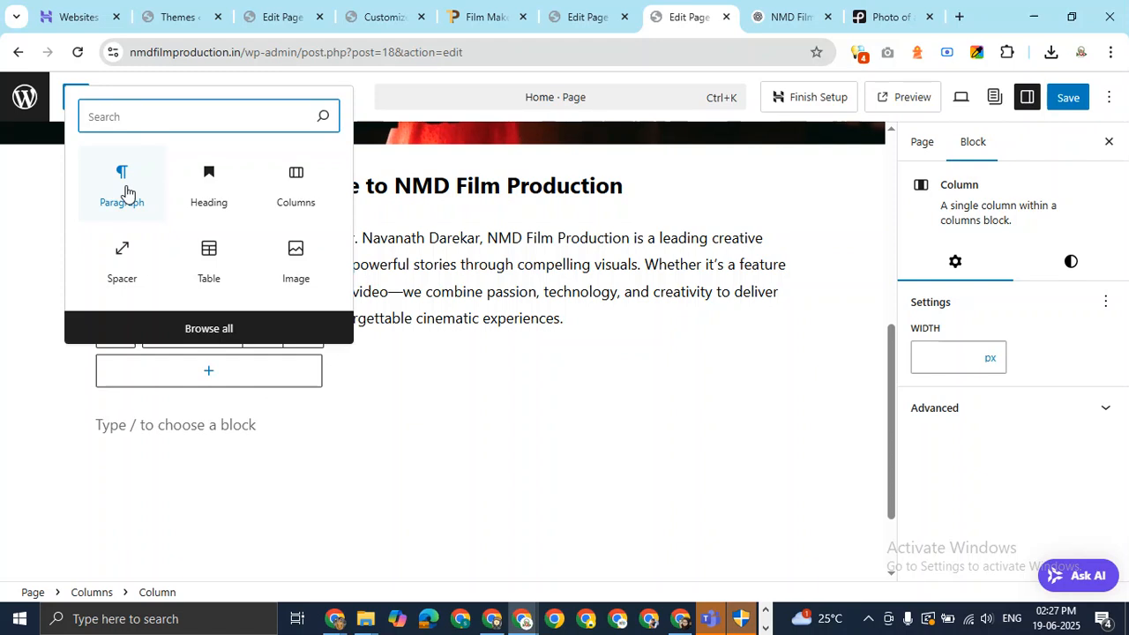
click(126, 189)
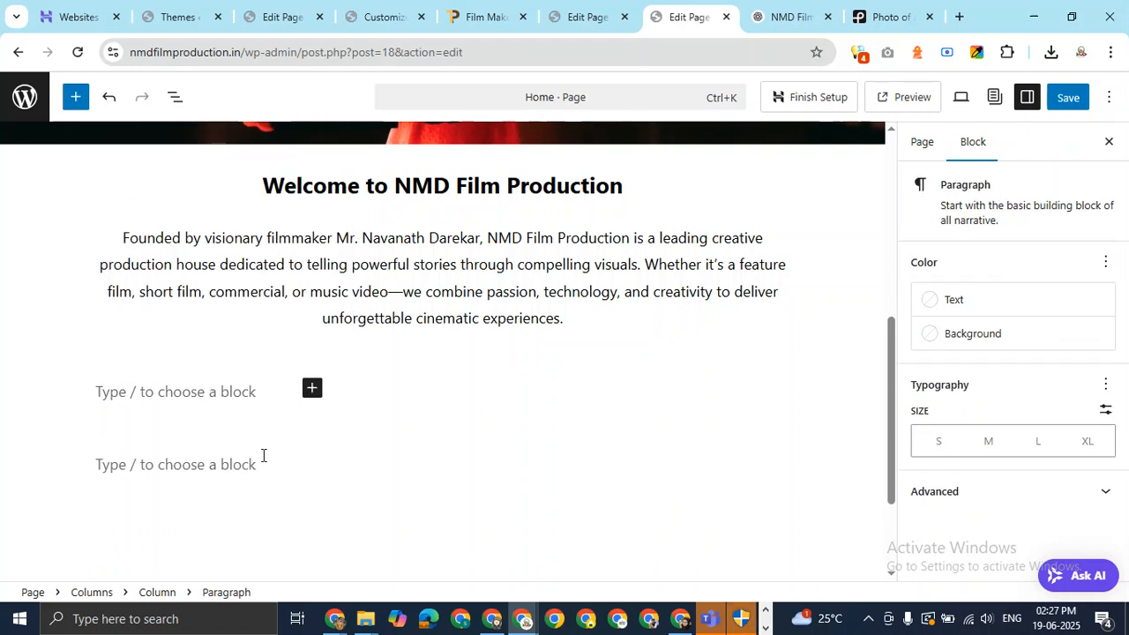
click(267, 463)
key(BackSpace)
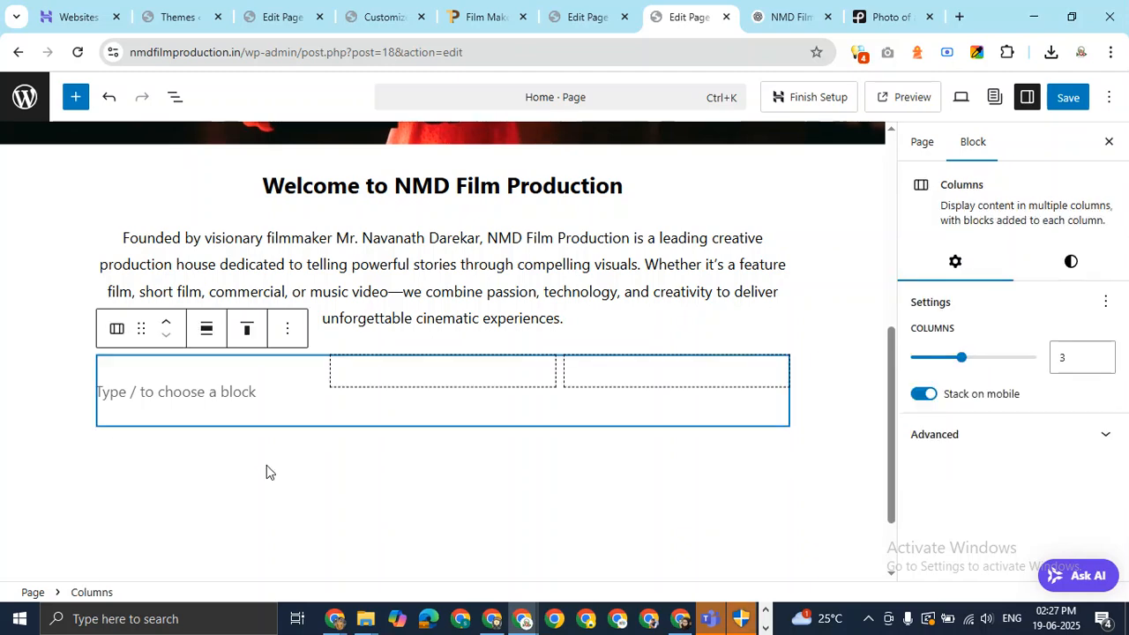
click(441, 378)
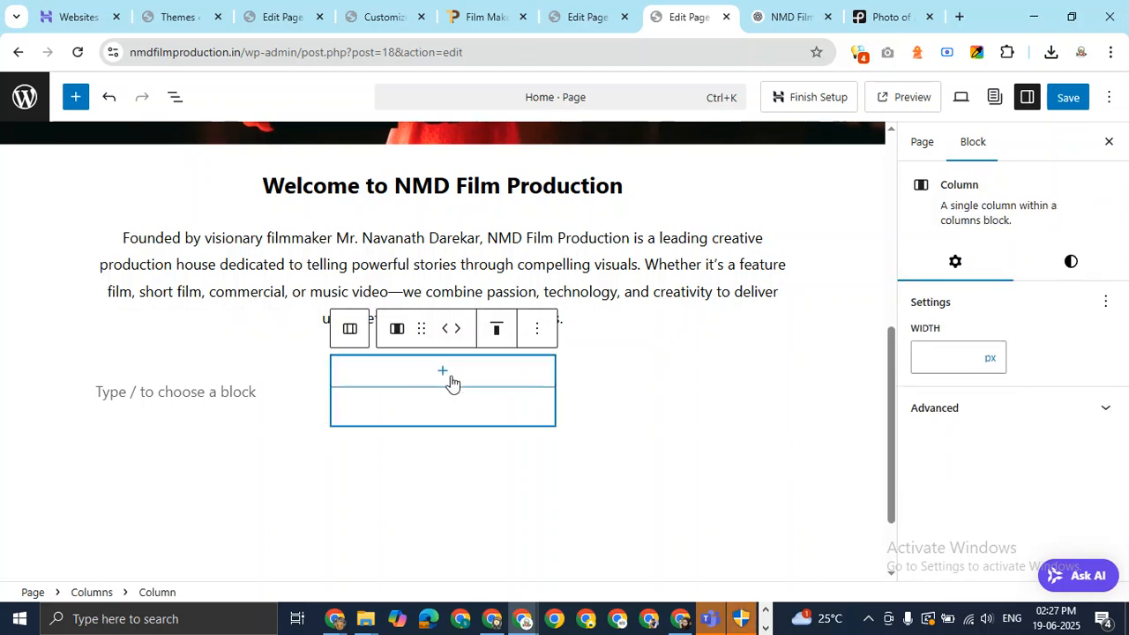
click(236, 395)
click(814, 15)
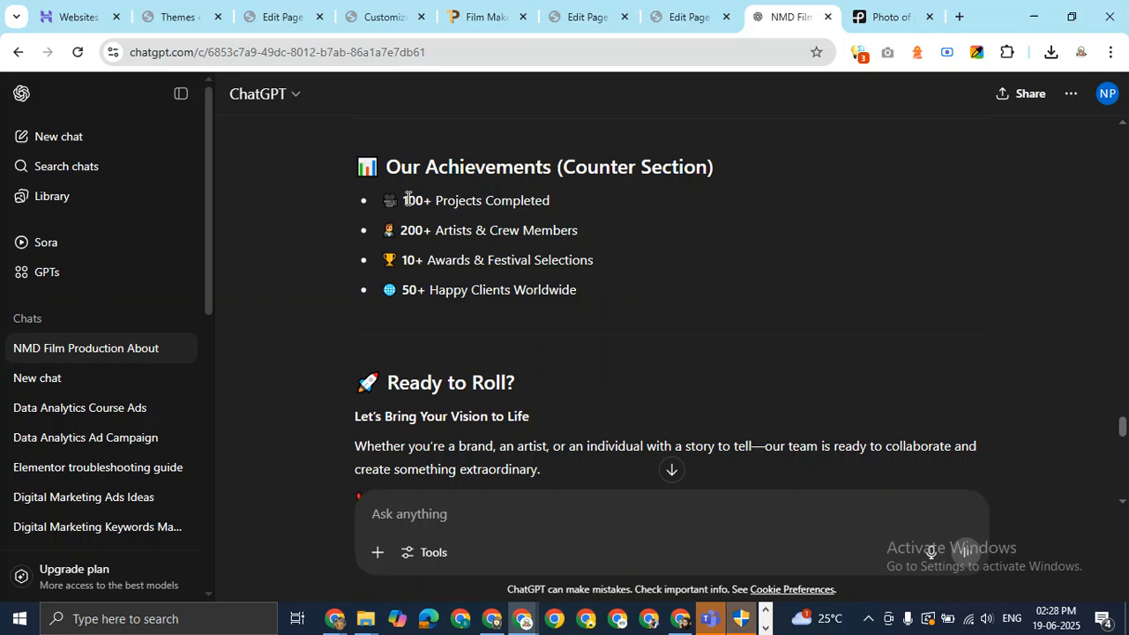
Paste '100+ Projects Completed' from ChatGPT into the first column.
mouse_move(409, 199)
mouse_down()
mouse_move(574, 194)
mouse_move(403, 201)
mouse_up()
key(ctrl+c)
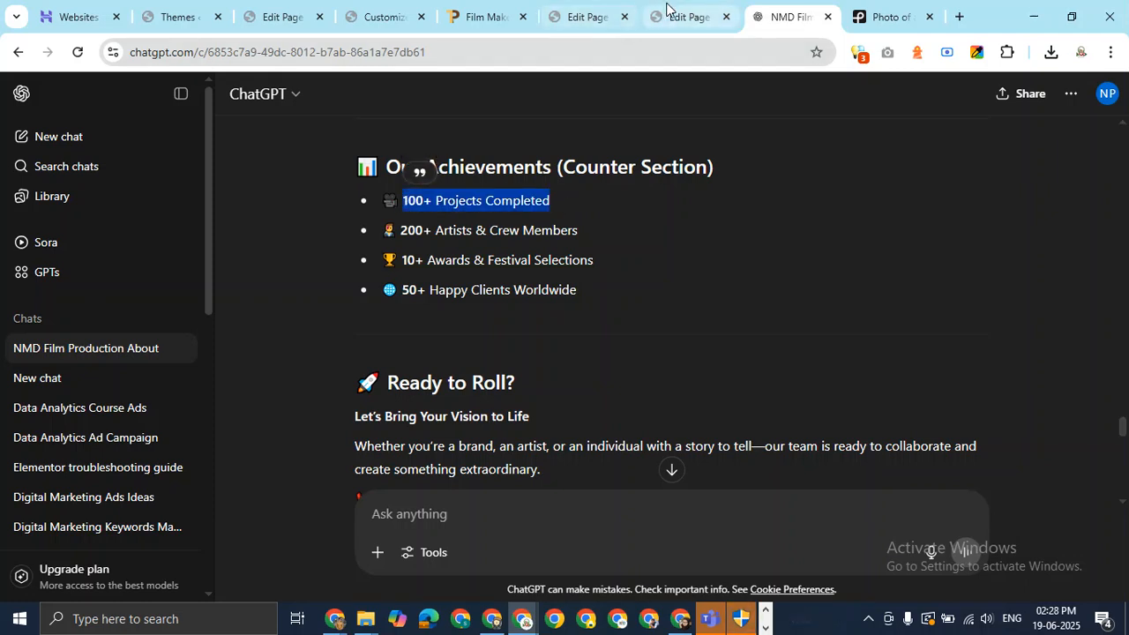
click(680, 17)
key(ctrl+v)
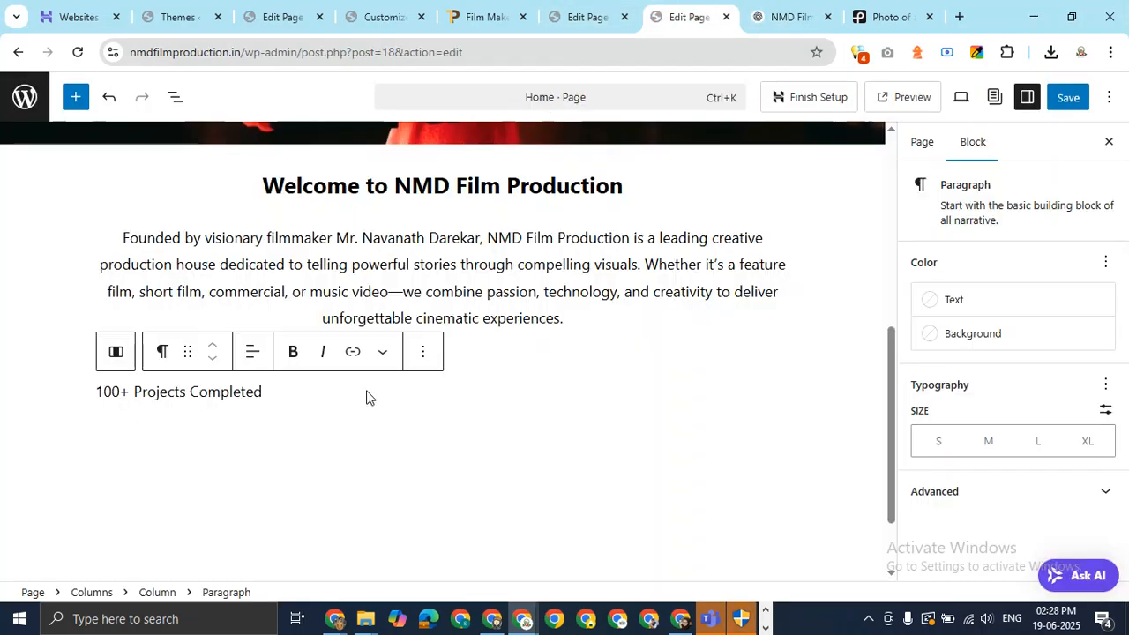
click(317, 407)
click(188, 374)
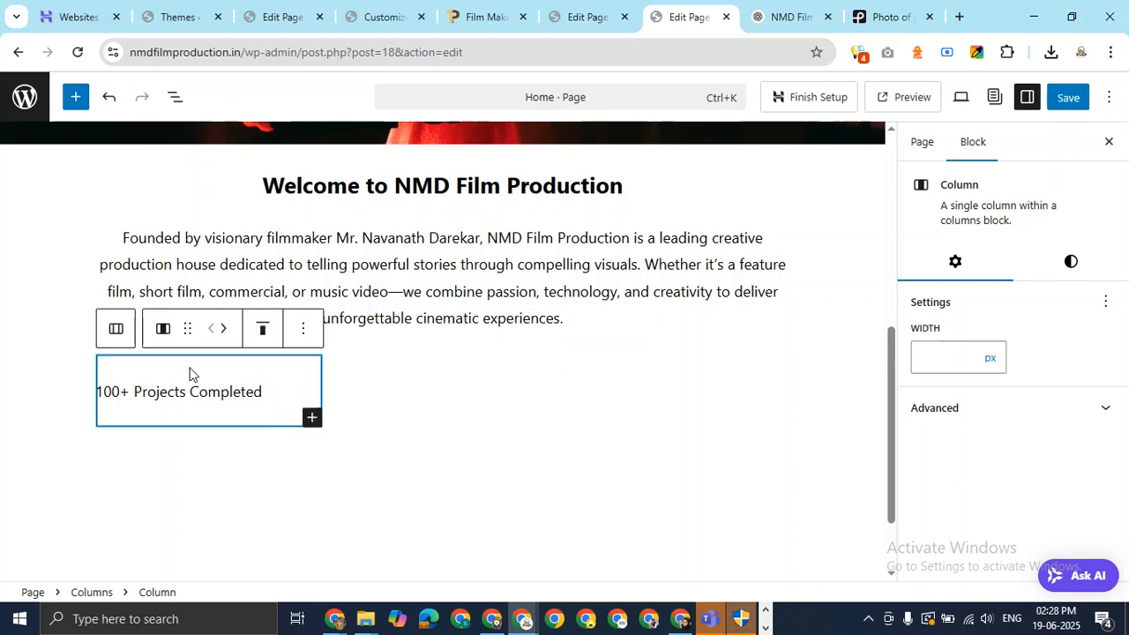
click(99, 390)
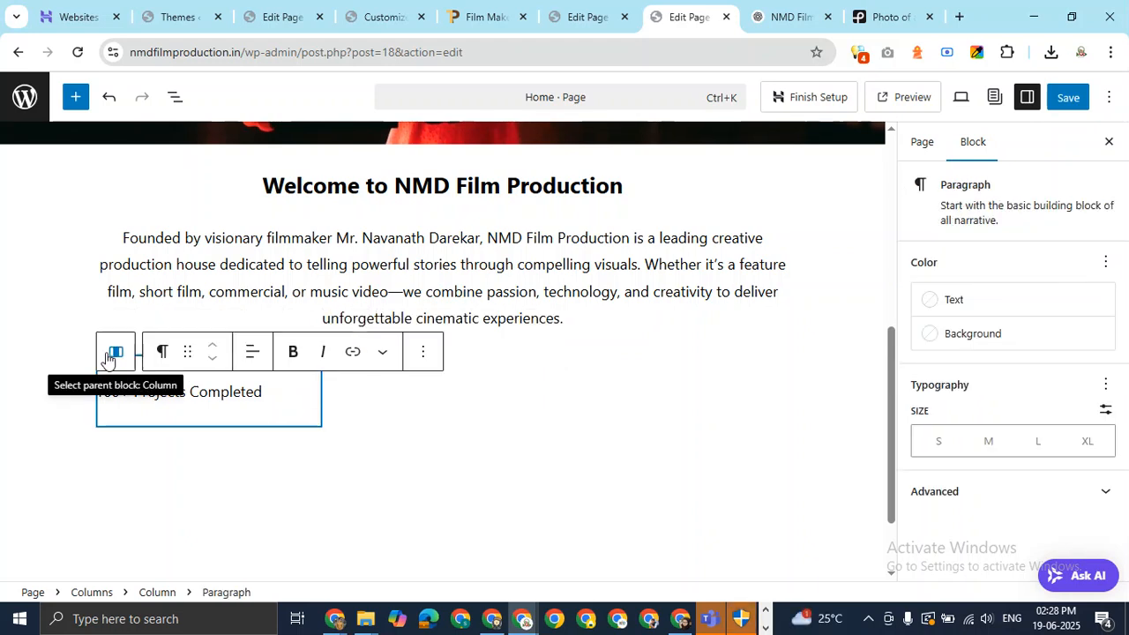
click(106, 357)
click(114, 328)
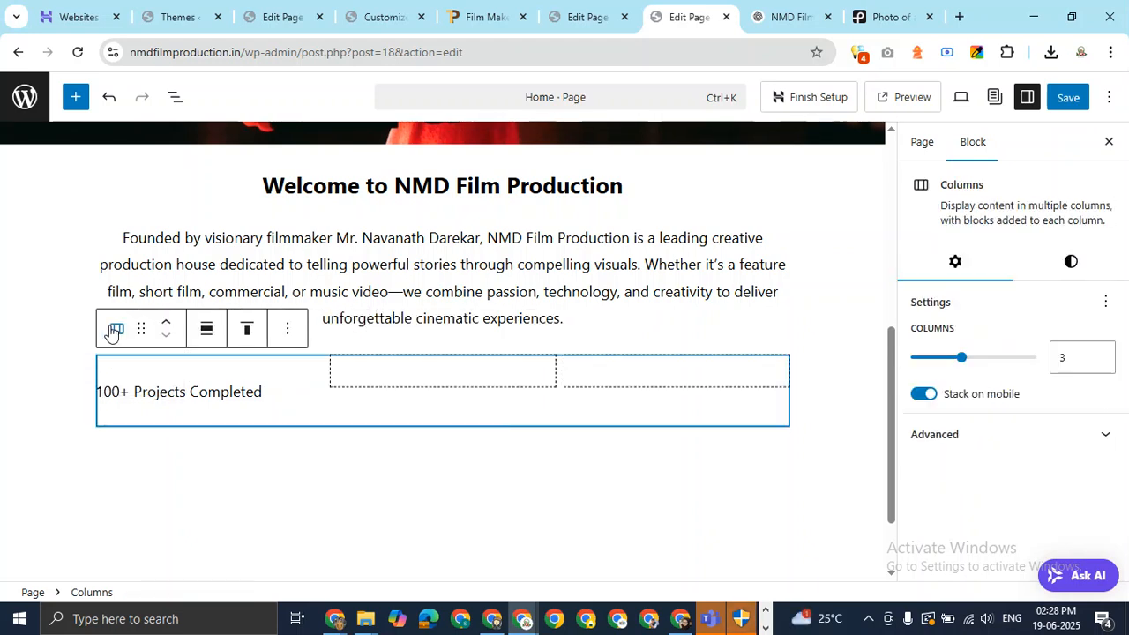
Add a paragraph to the second column with '200+ Artists & Crew Members' from ChatGPT.
click(429, 375)
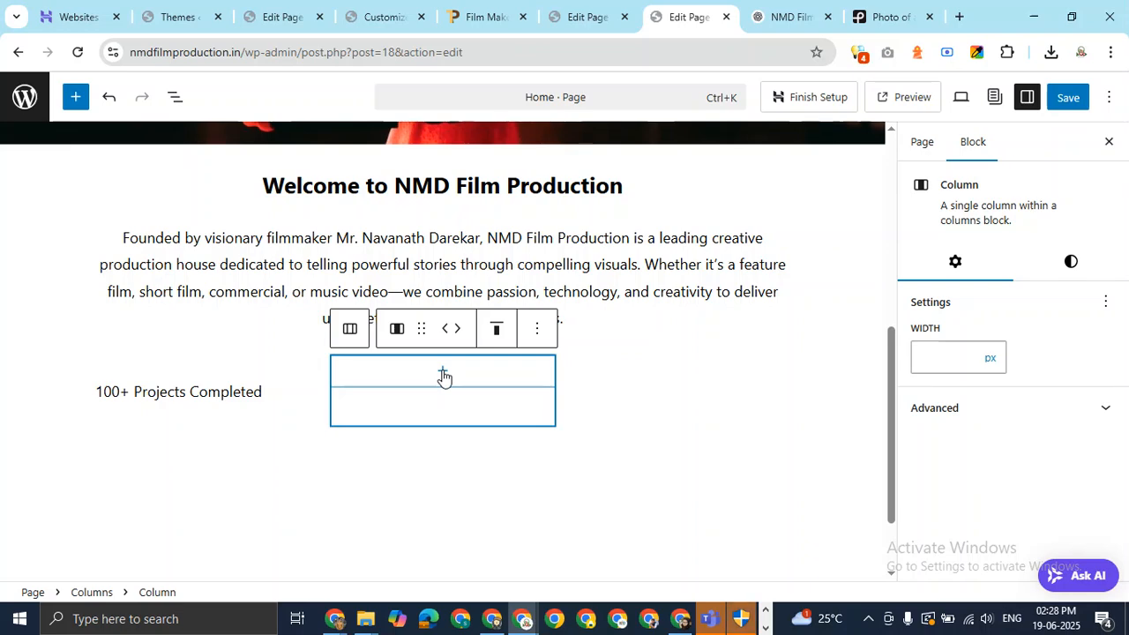
click(443, 374)
click(357, 187)
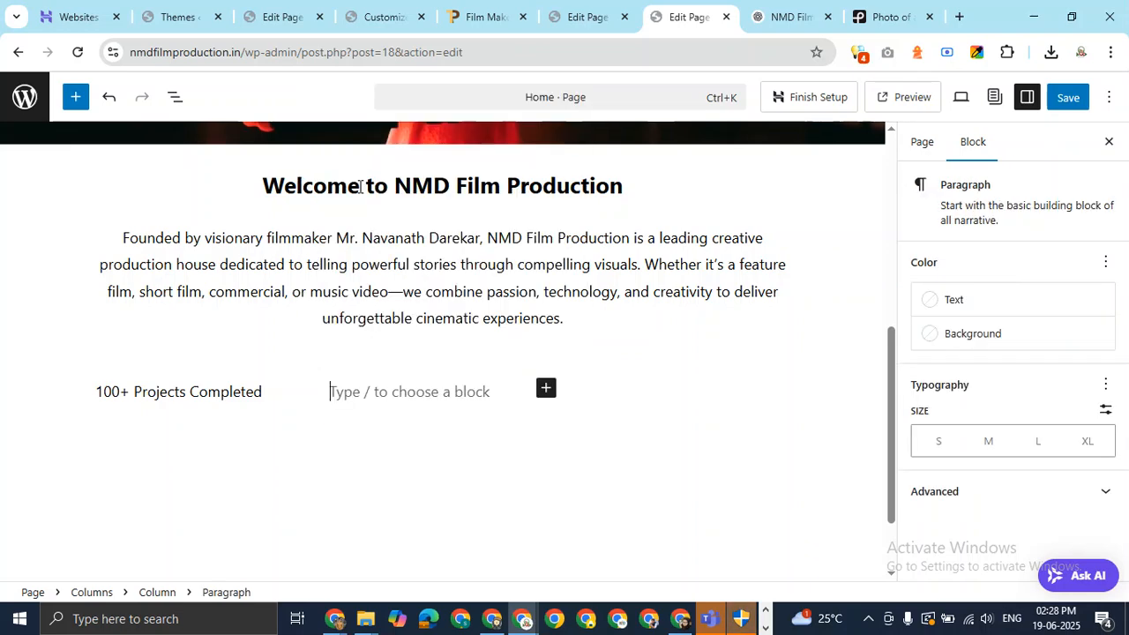
click(789, 16)
drag(594, 232, 403, 236)
key(ctrl+c)
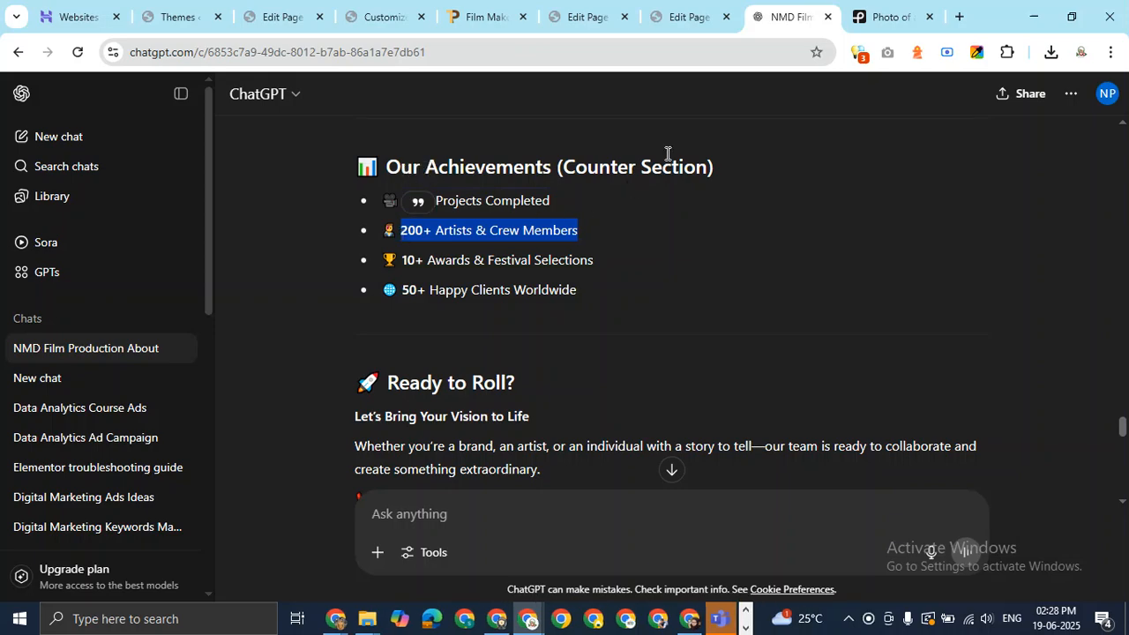
click(697, 17)
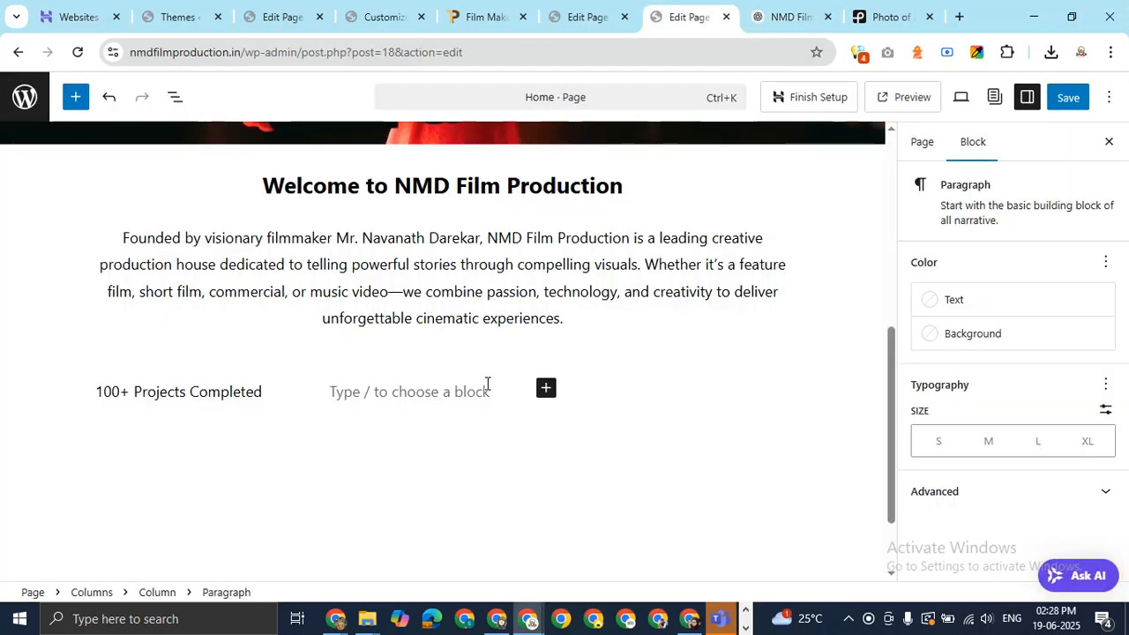
key(ctrl+v)
Add a paragraph to the third column with '10+ Awards & Festival Selections' from ChatGPT.
click(618, 392)
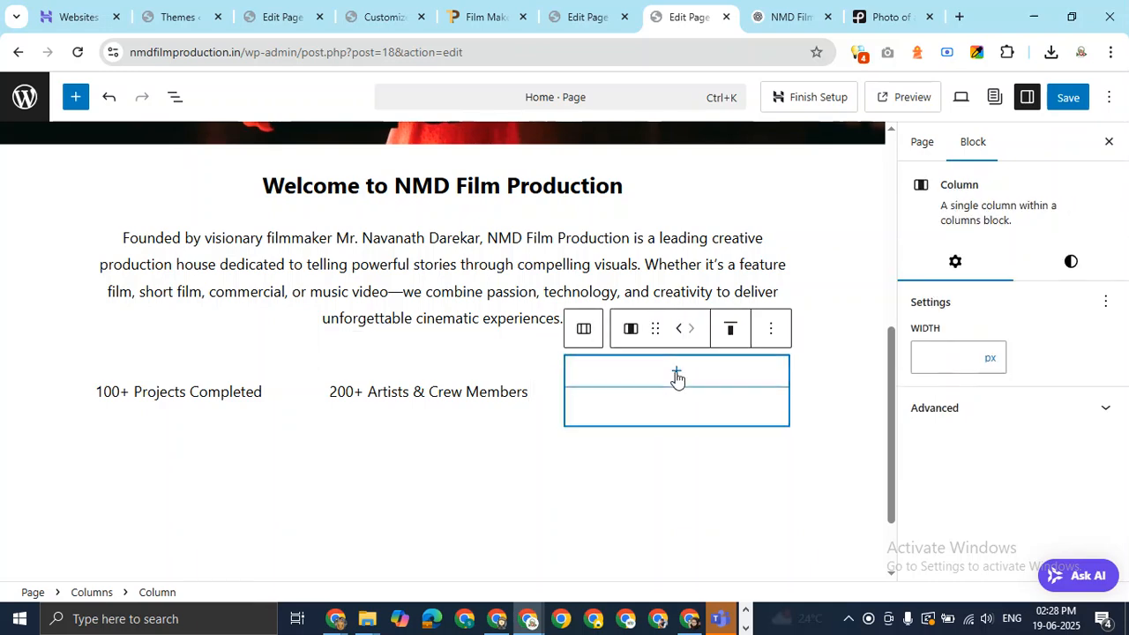
click(676, 377)
click(595, 184)
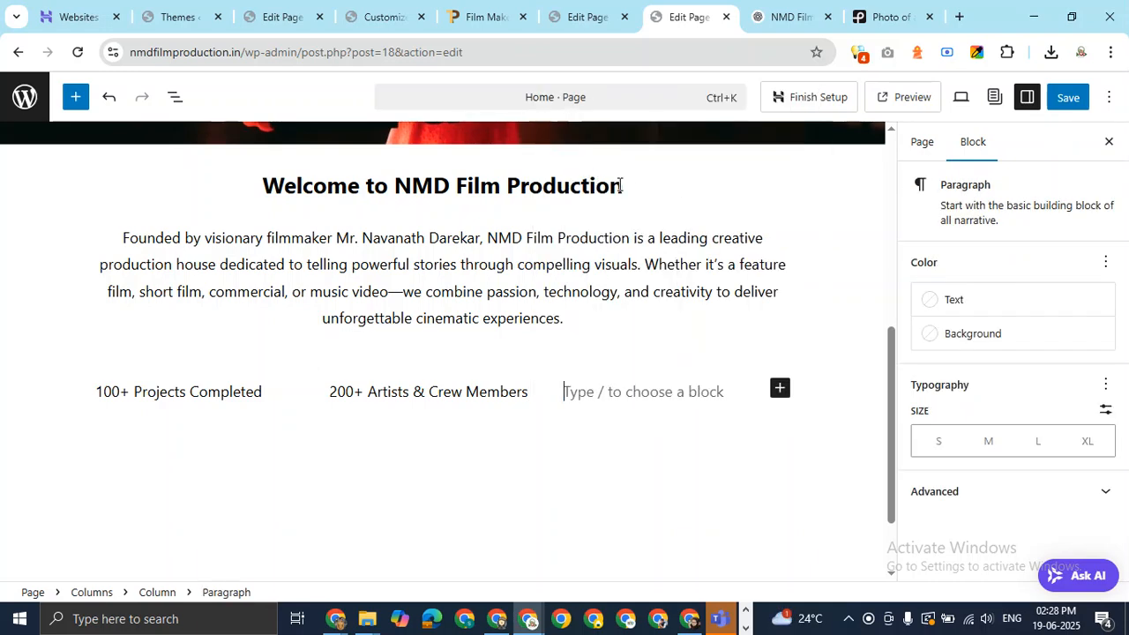
click(781, 7)
drag(600, 261, 390, 269)
key(ctrl+c)
click(661, 17)
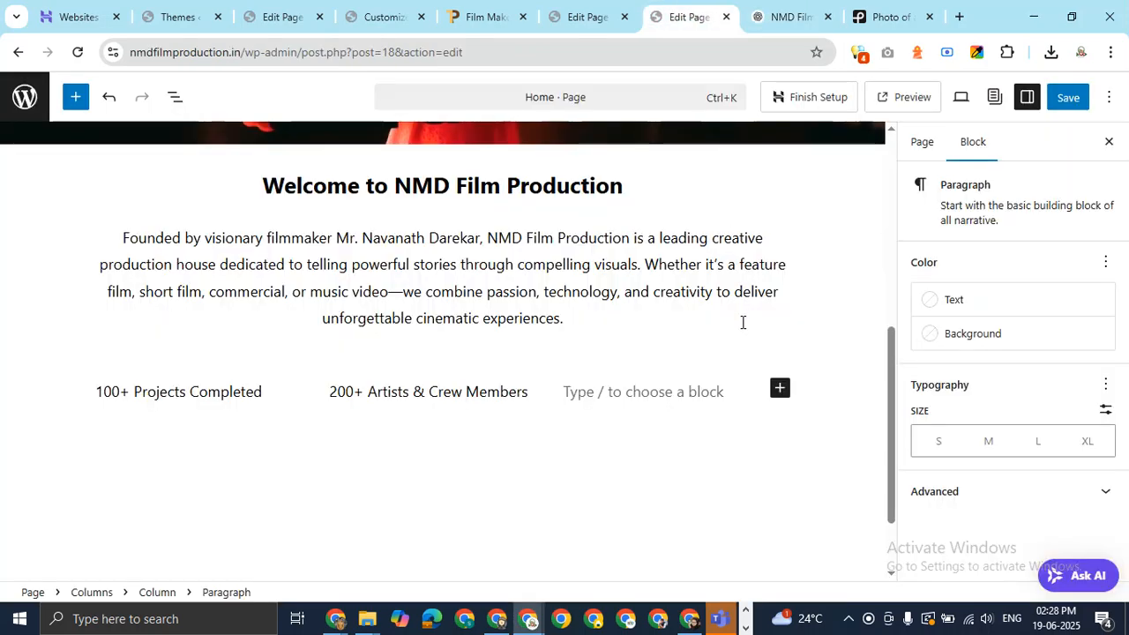
key(ctrl+v)
Add an empty block after the Columns block via its options menu.
click(695, 441)
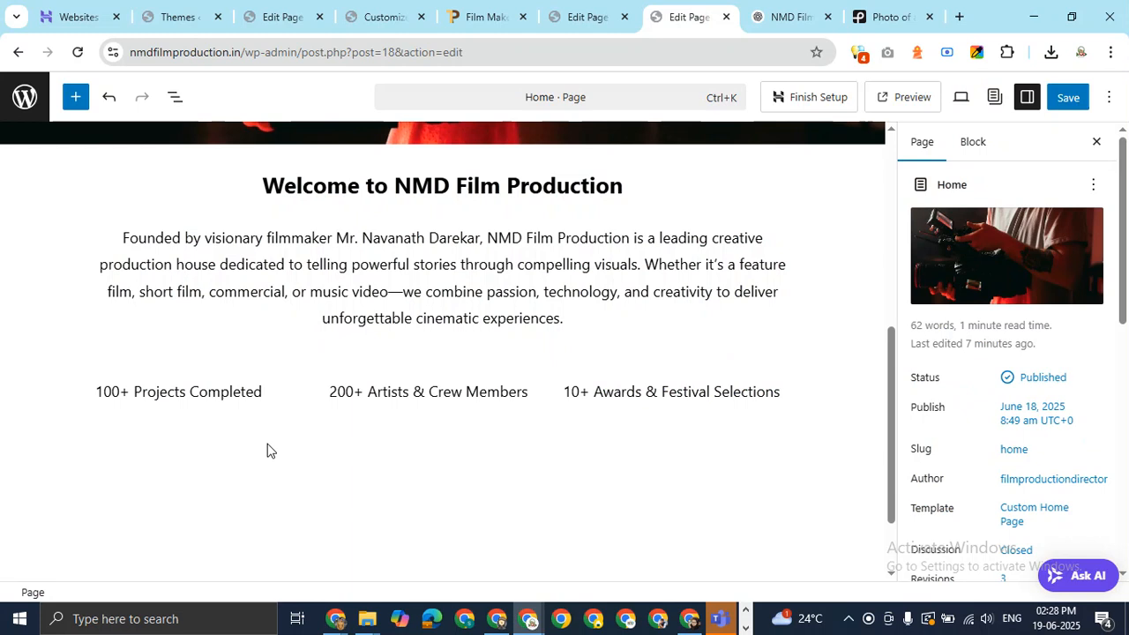
click(136, 392)
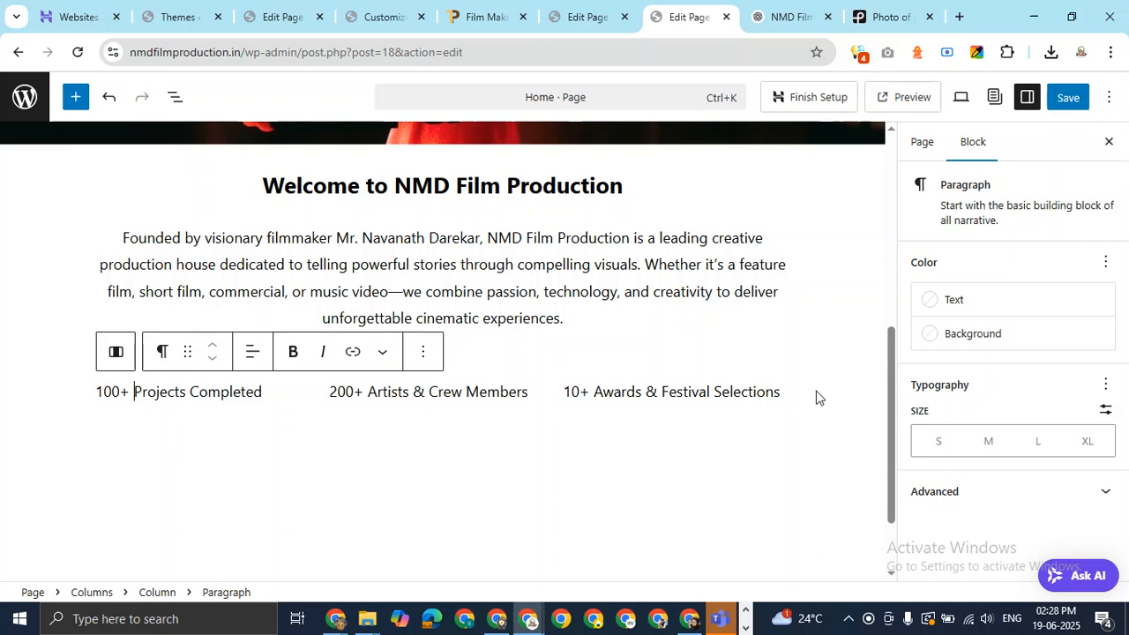
click(787, 395)
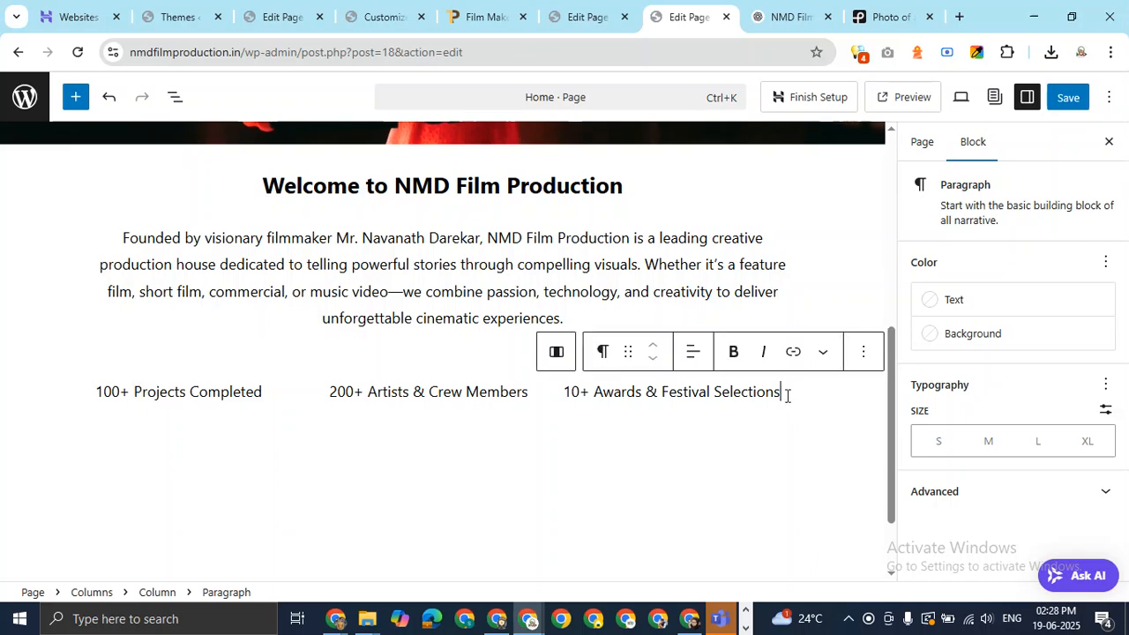
key(Return)
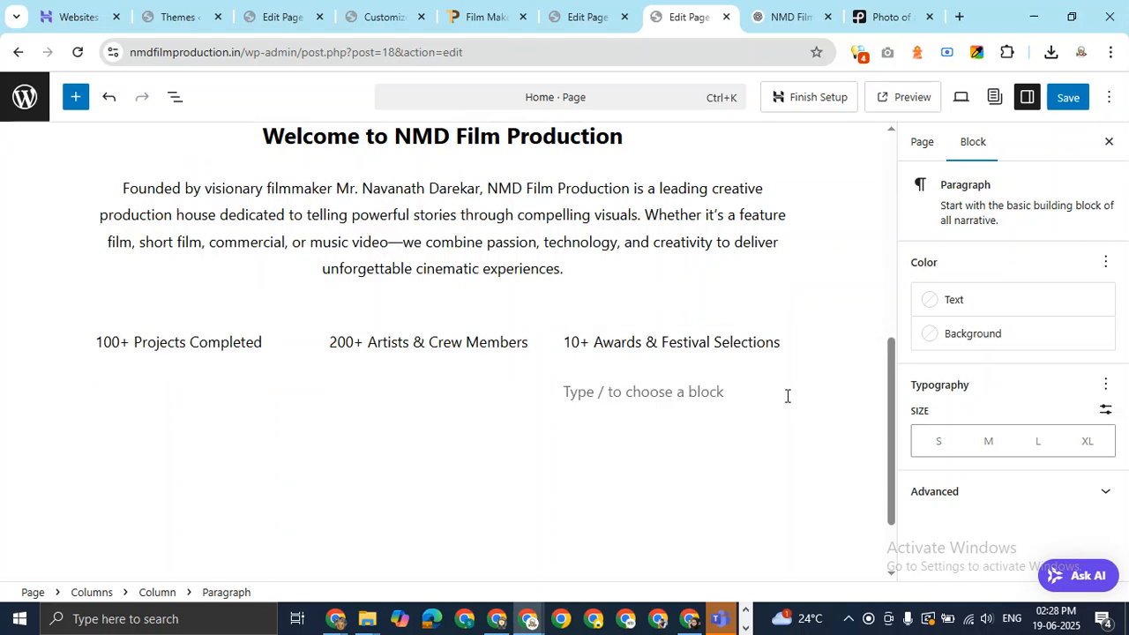
key(ctrl+z)
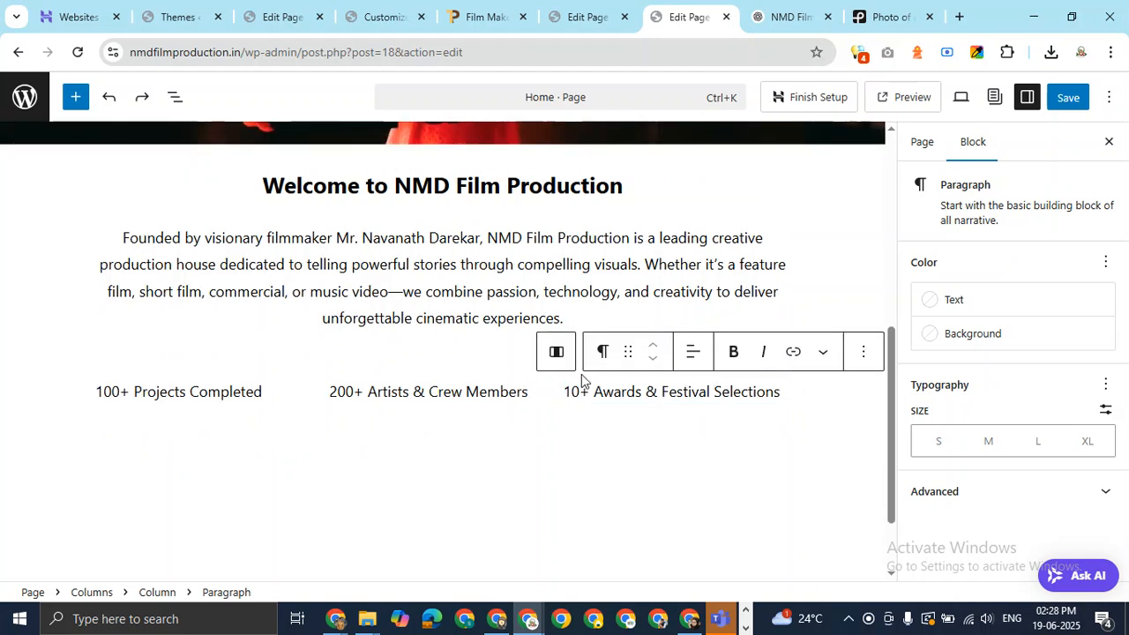
click(555, 350)
click(570, 334)
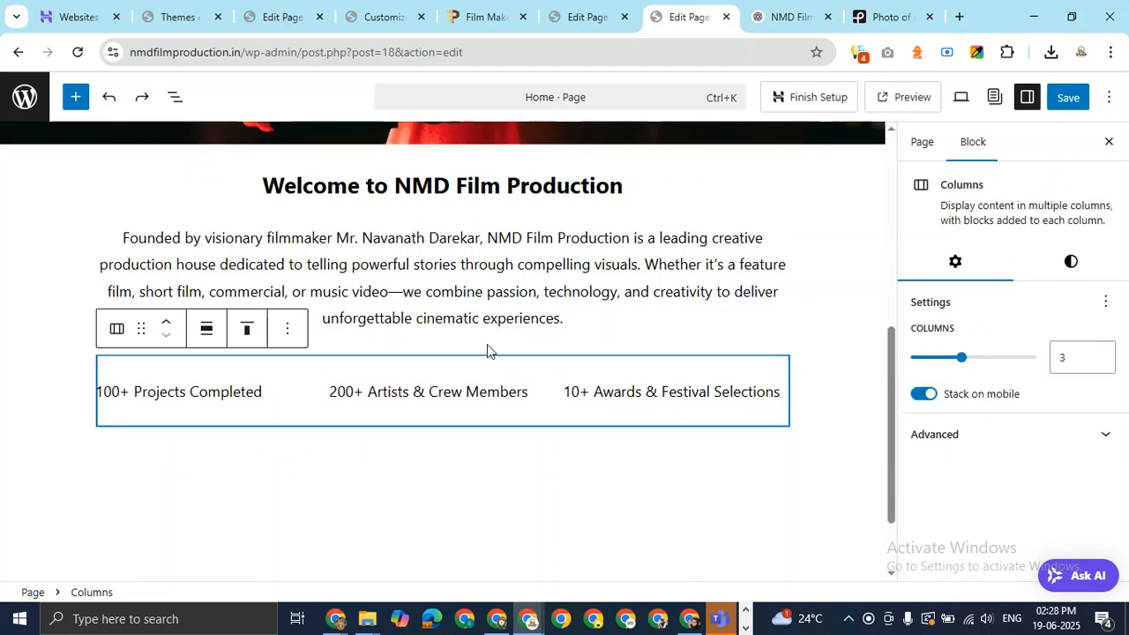
click(294, 344)
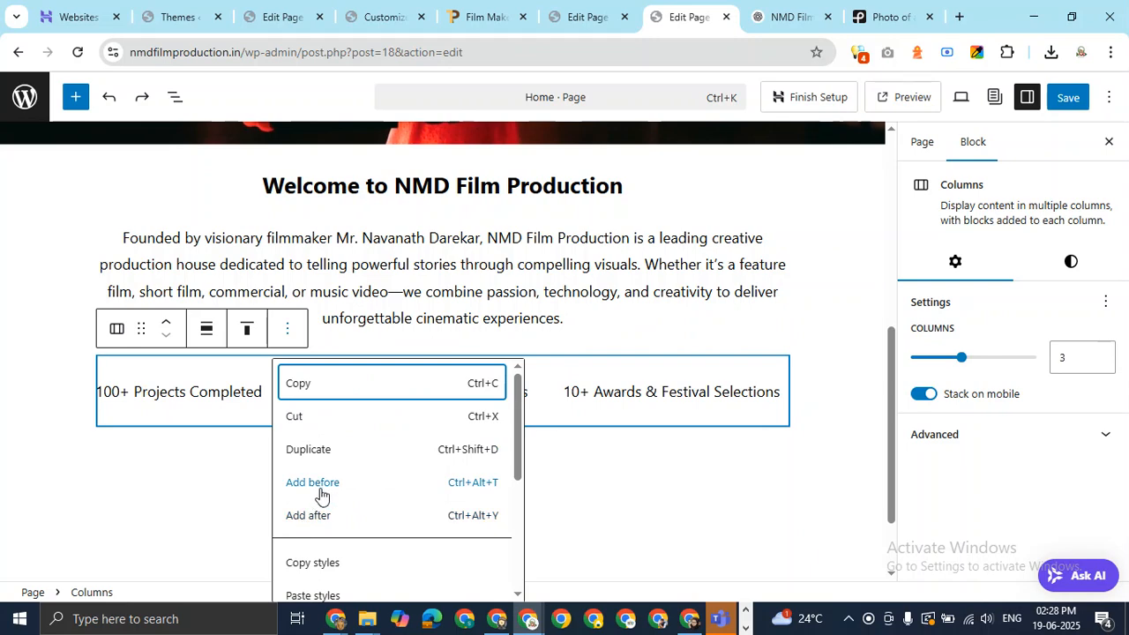
click(334, 516)
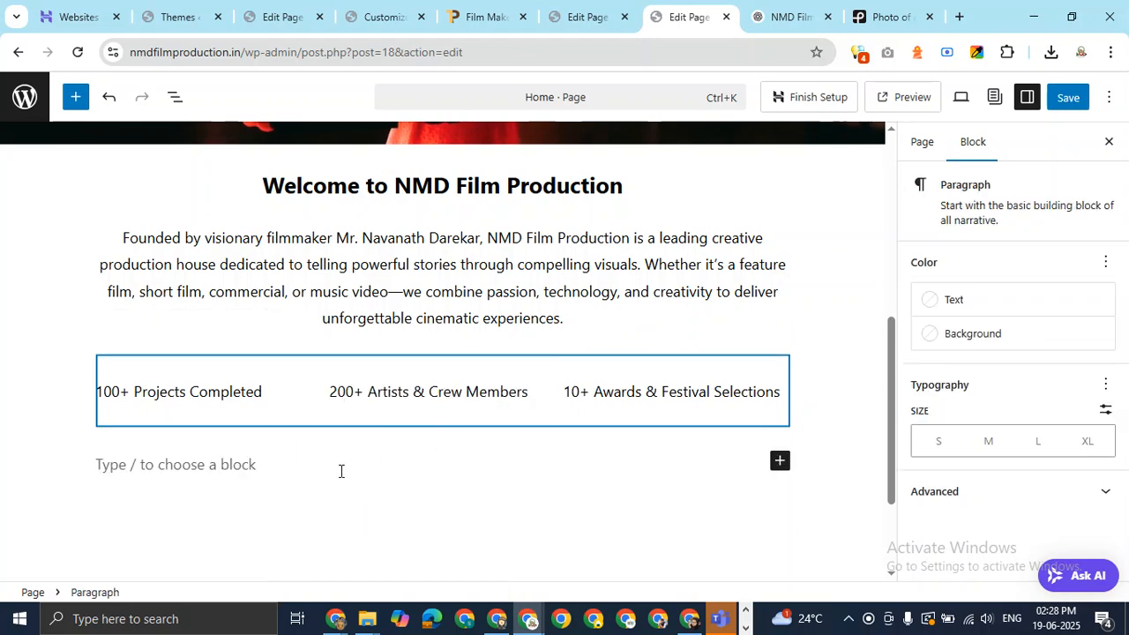
Open the laptop-and-cameras workspace photo from the Pexels results and download it at Small 640x853.
click(907, 15)
click(982, 313)
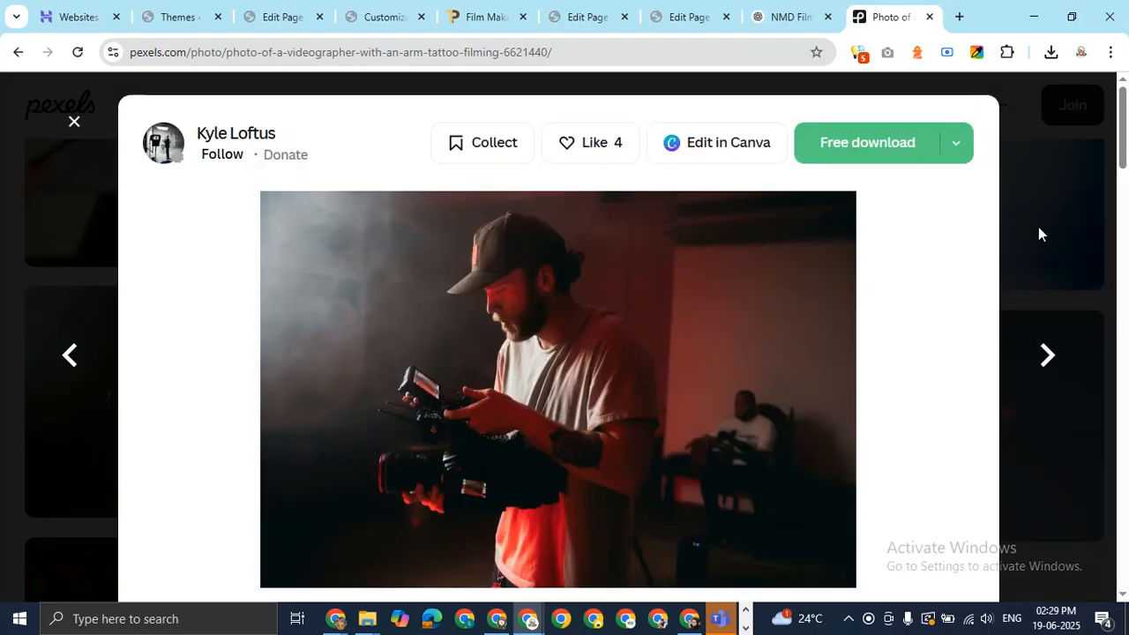
click(74, 122)
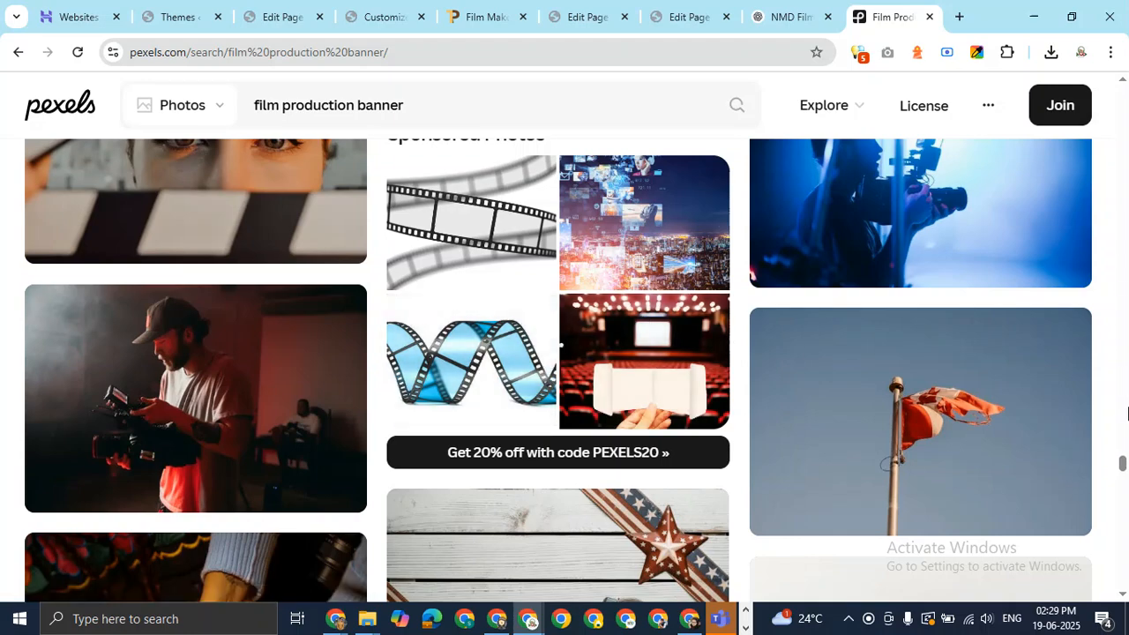
drag(1123, 473, 1126, 500)
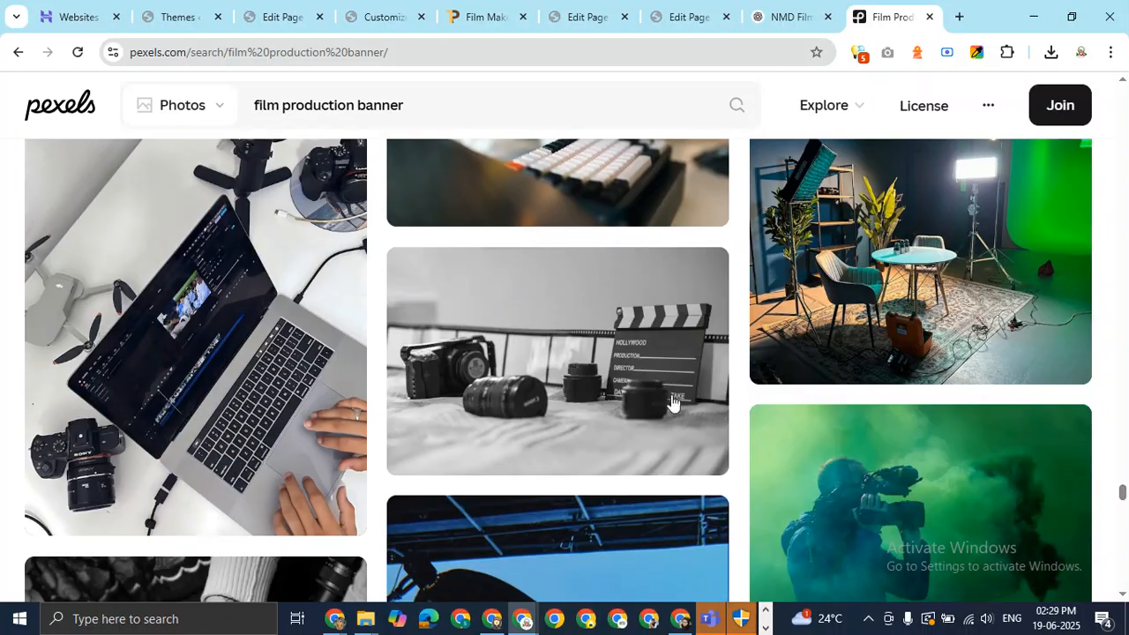
click(174, 283)
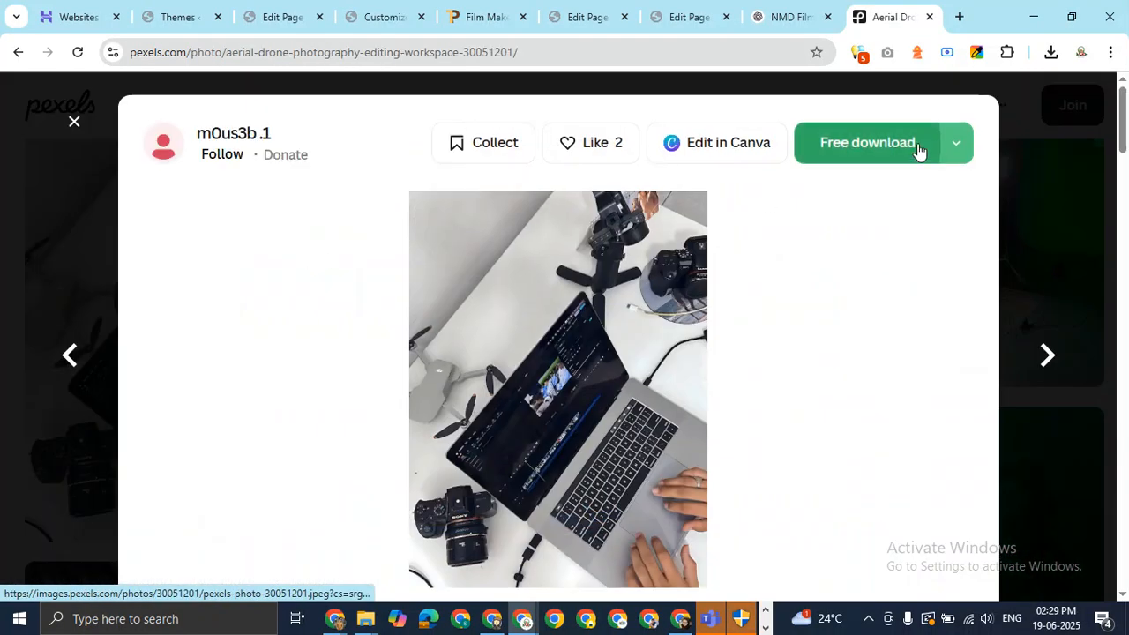
click(954, 145)
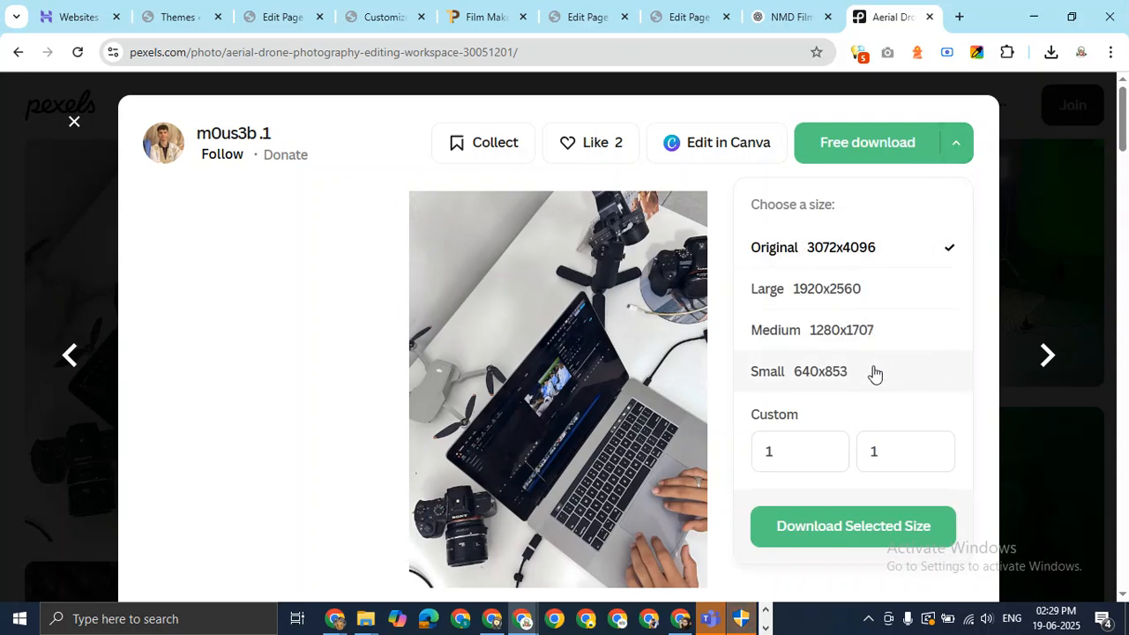
click(874, 373)
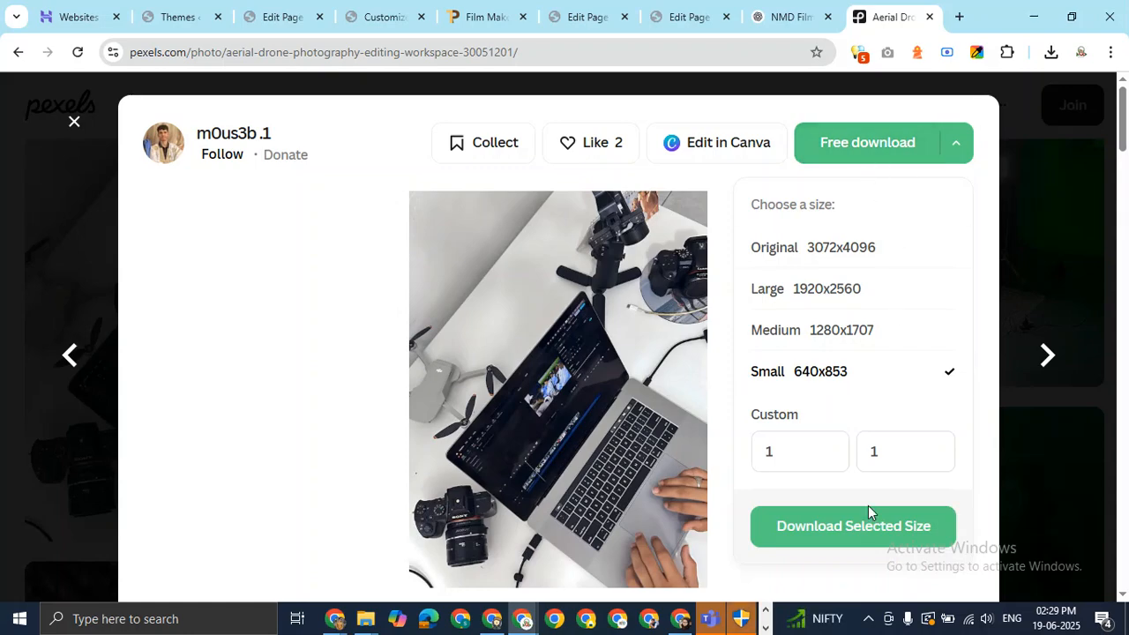
click(874, 527)
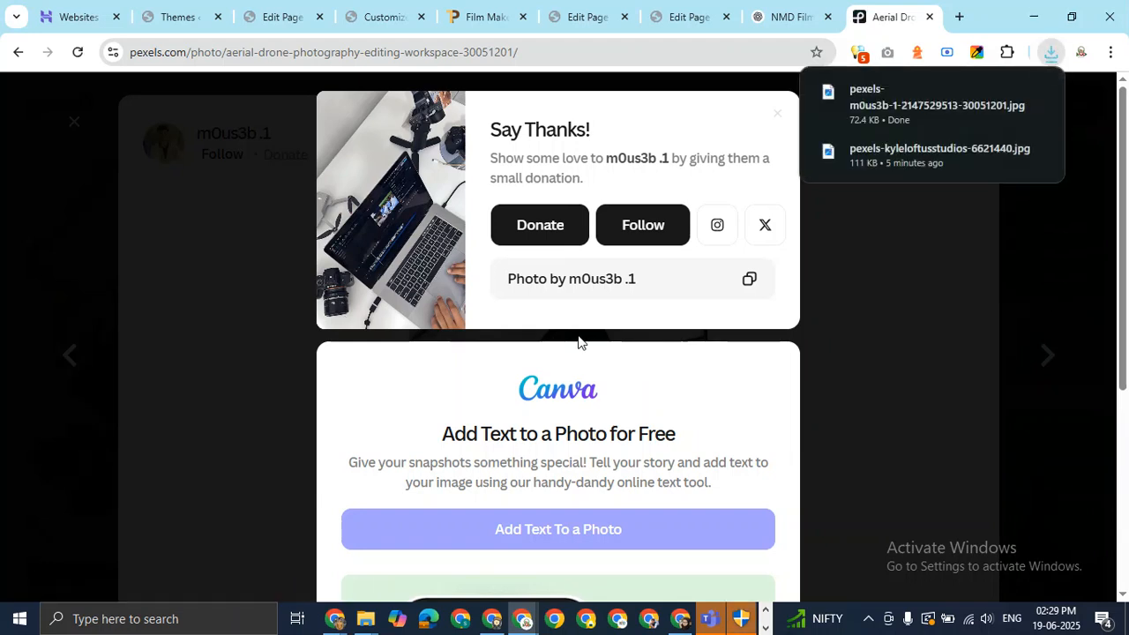
Rename the new Pexels download in Downloads to content-image.jpg, then return to the WordPress editor.
mouse_move(366, 628)
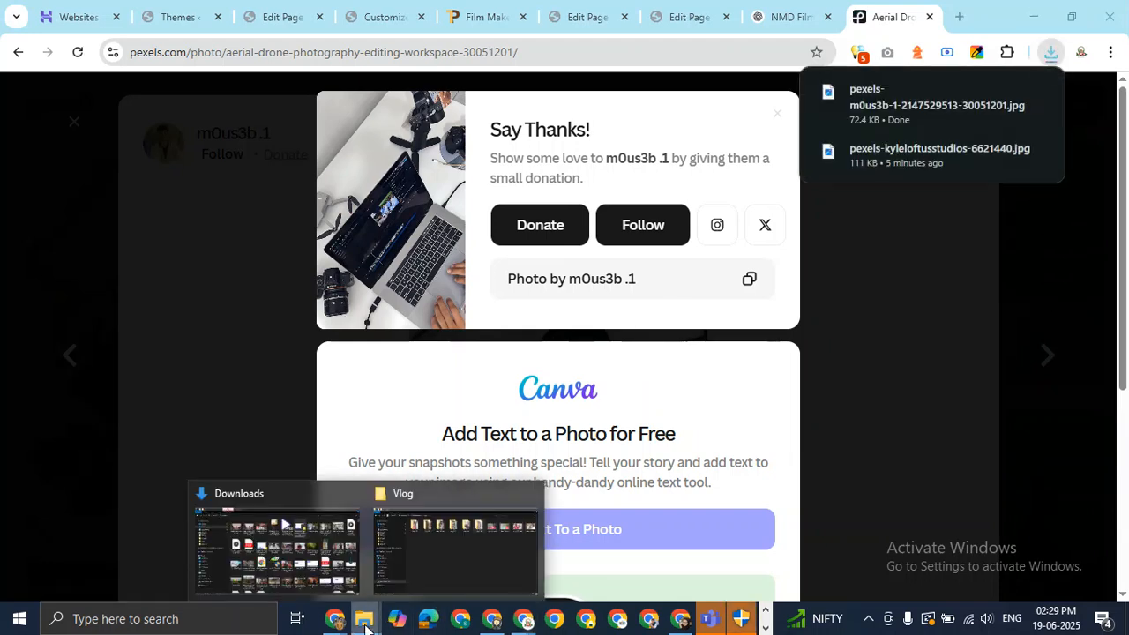
click(282, 540)
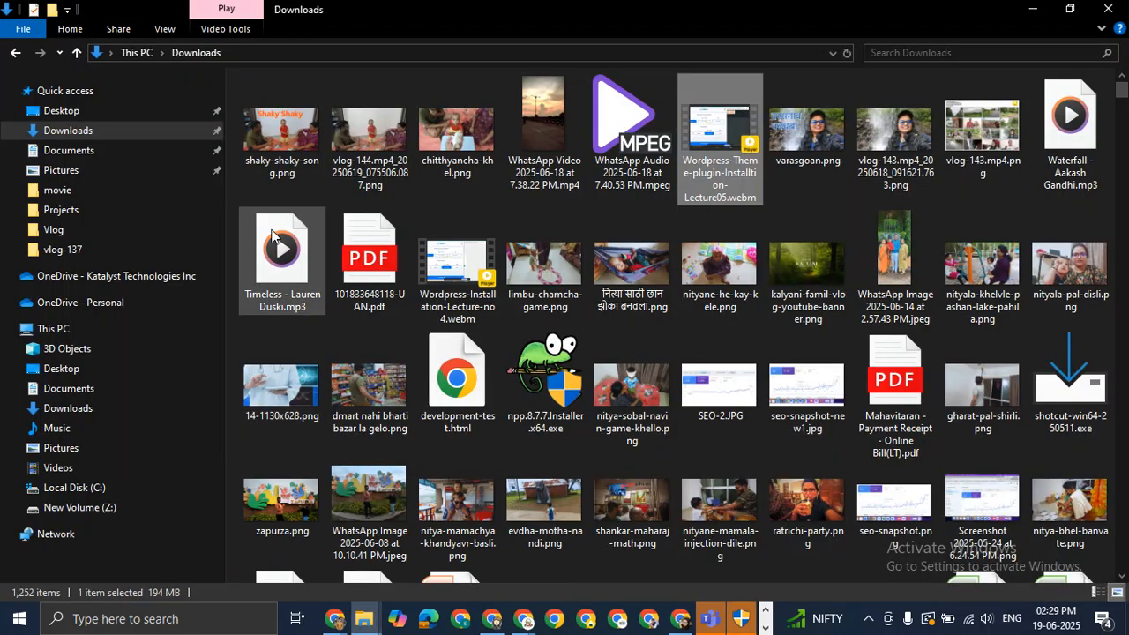
click(79, 130)
click(277, 130)
key(F2)
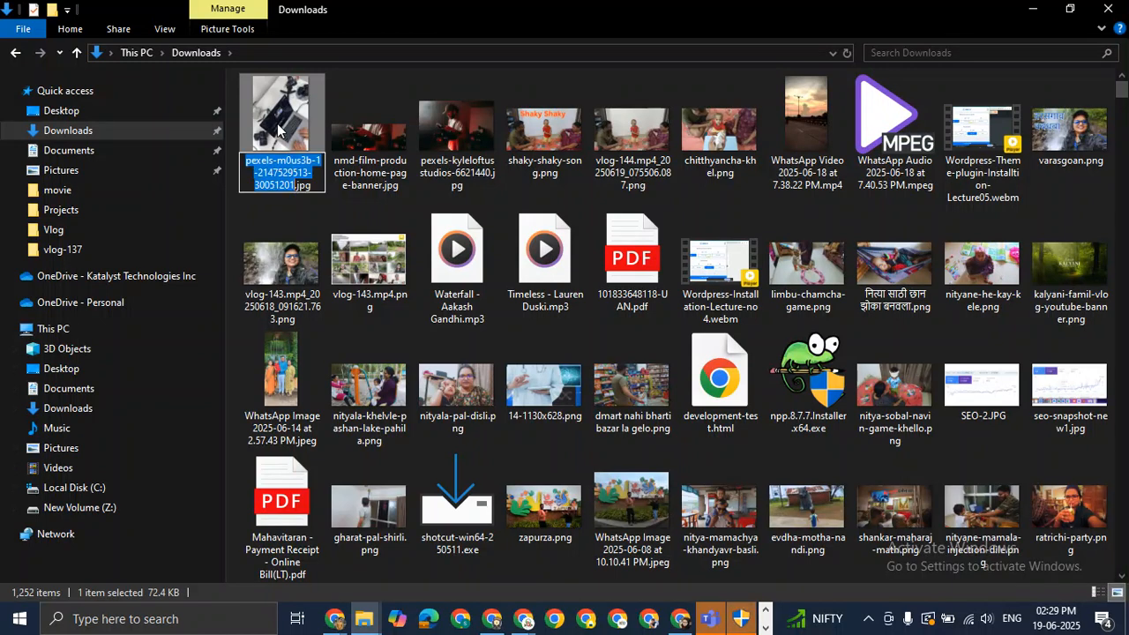
text(content)
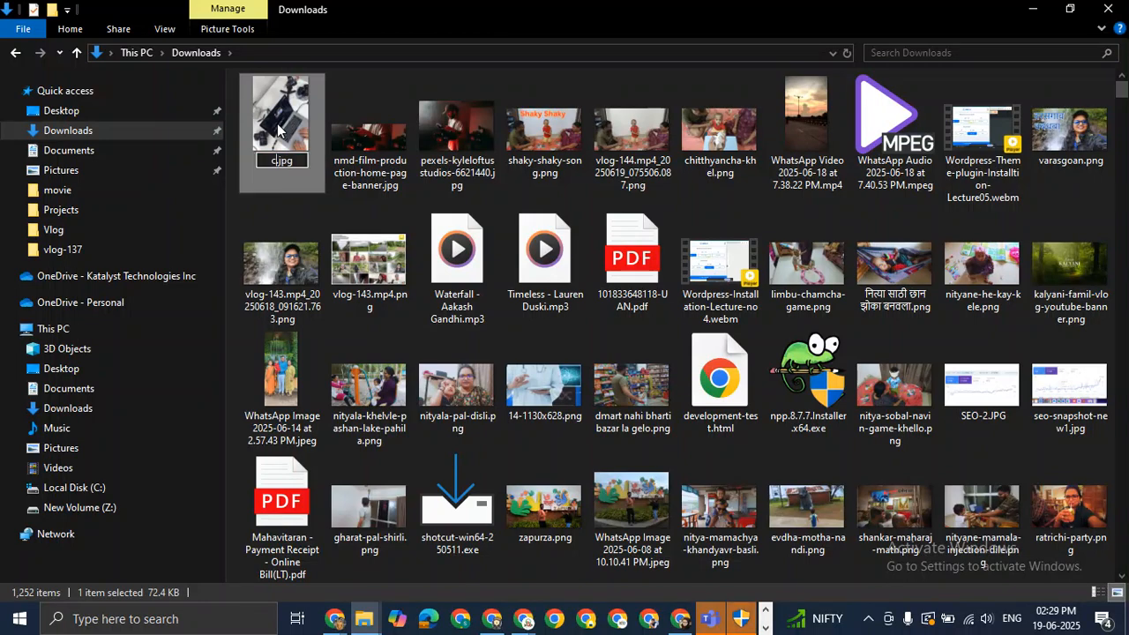
text(-image)
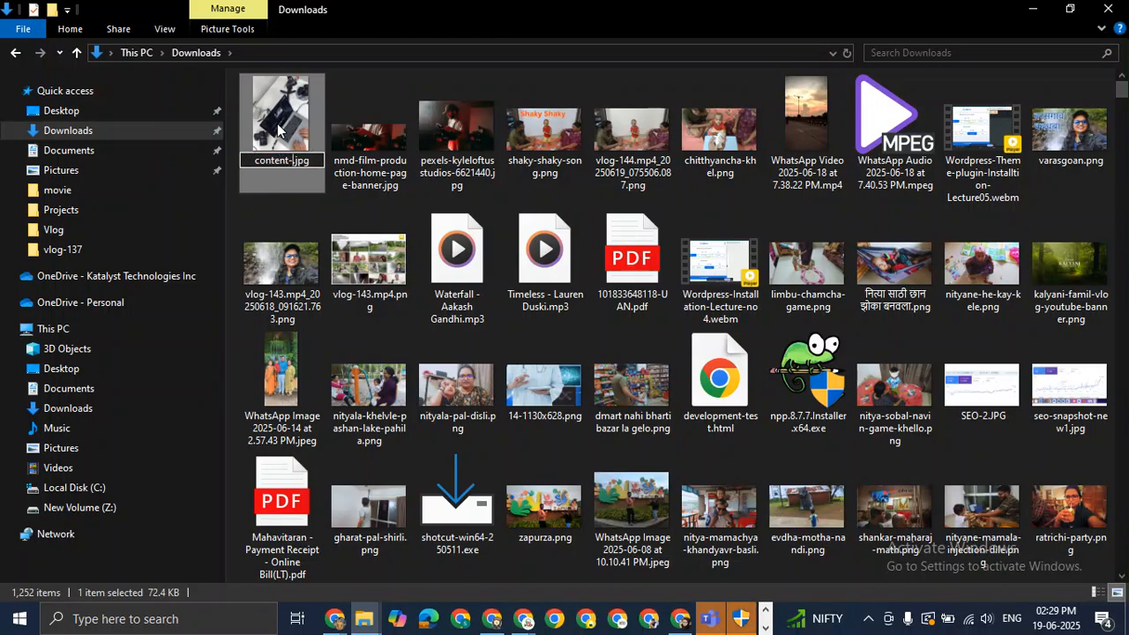
key(Return)
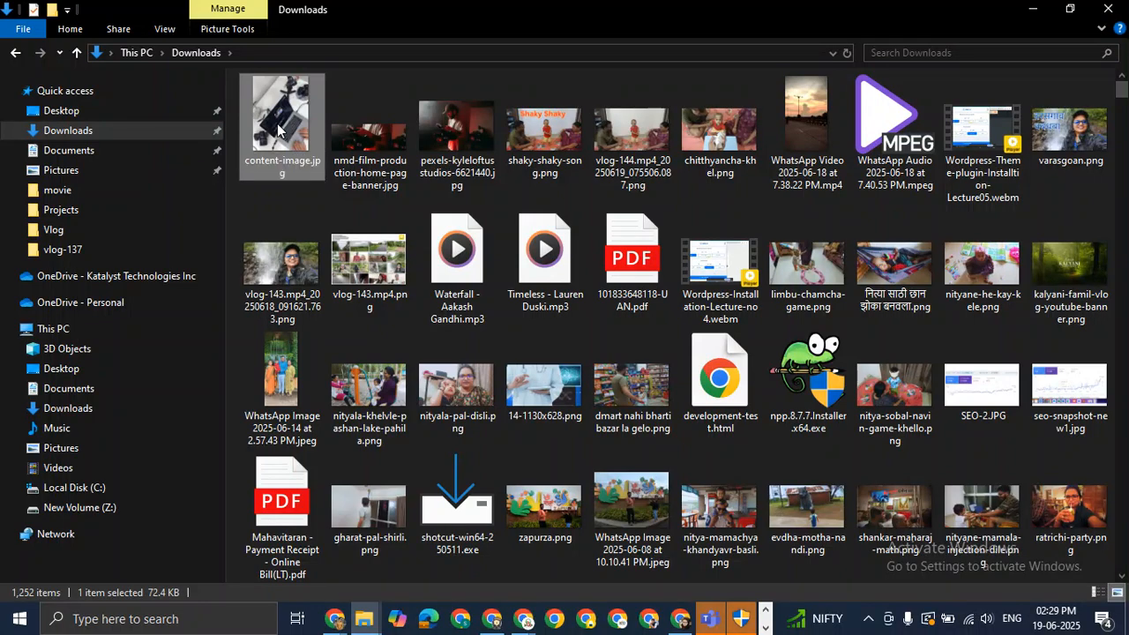
key(alt+Tab)
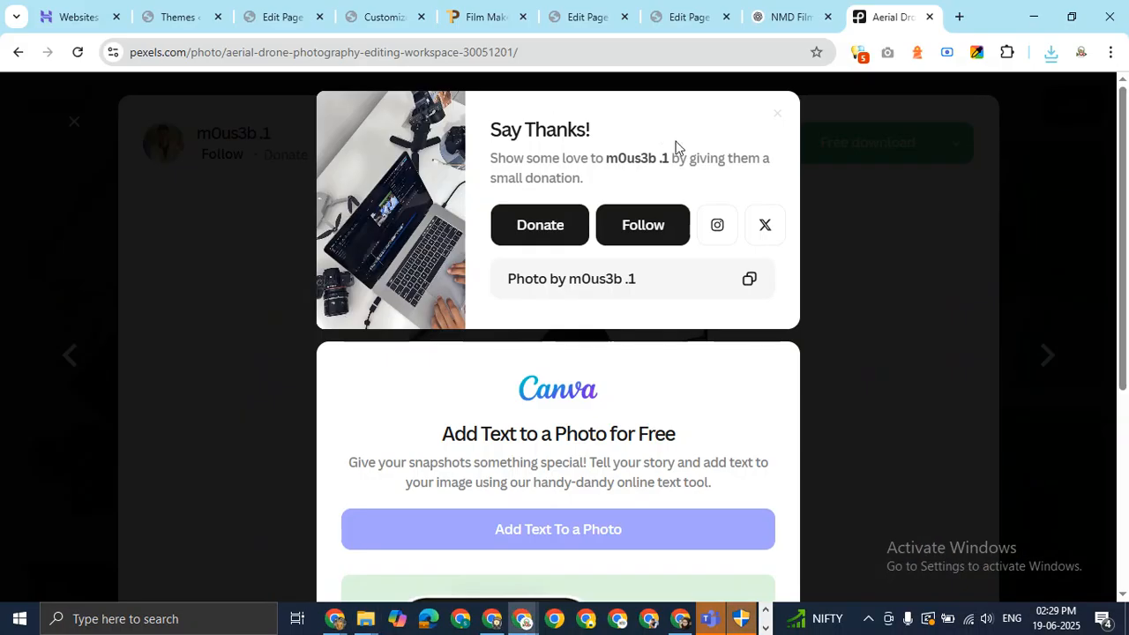
click(684, 17)
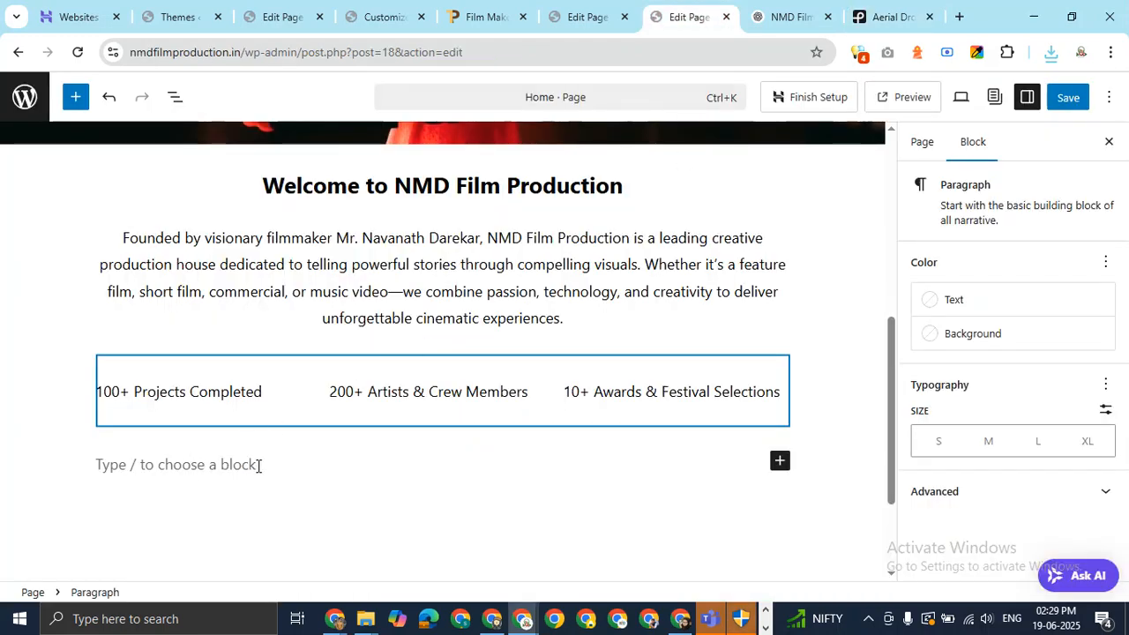
Insert a 50/50 Columns block below the stats row using /columns.
text(/co)
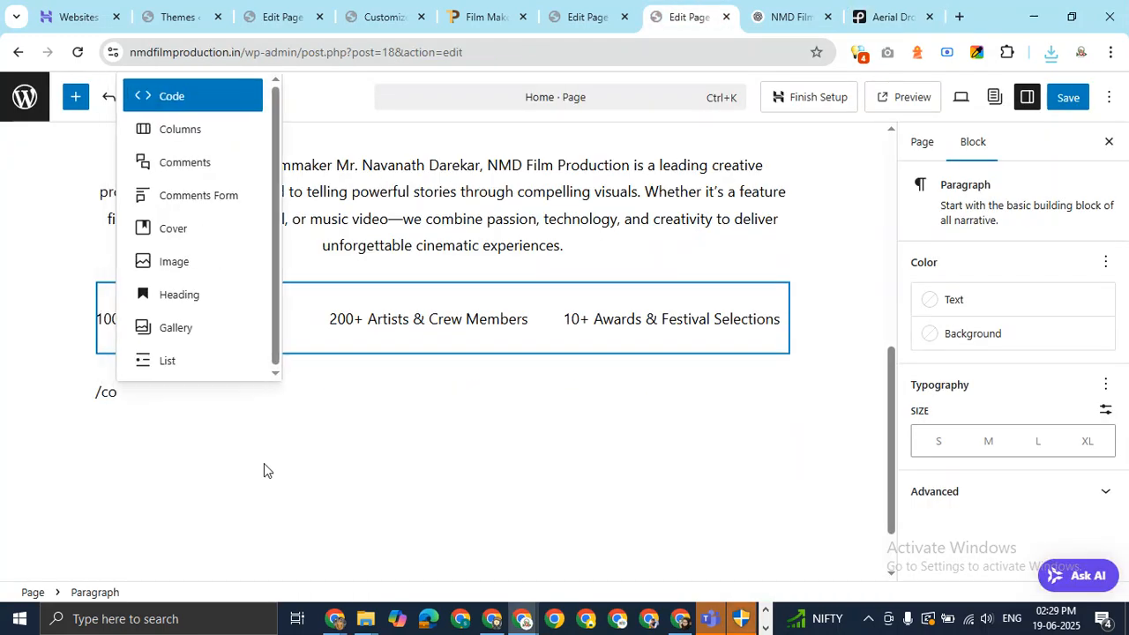
key(Down)
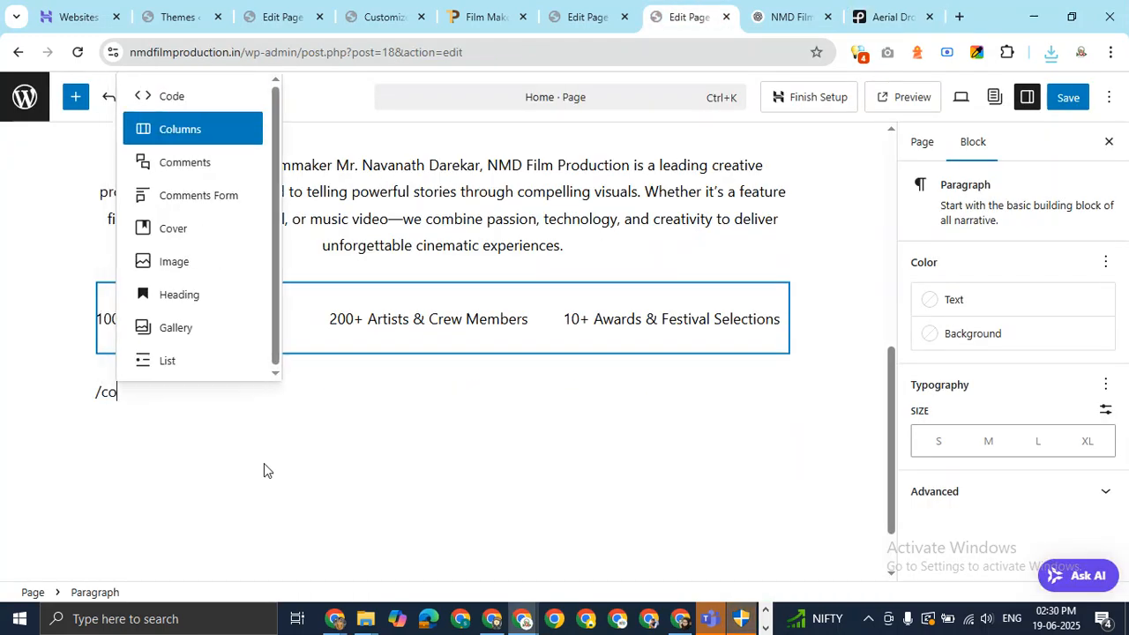
key(Return)
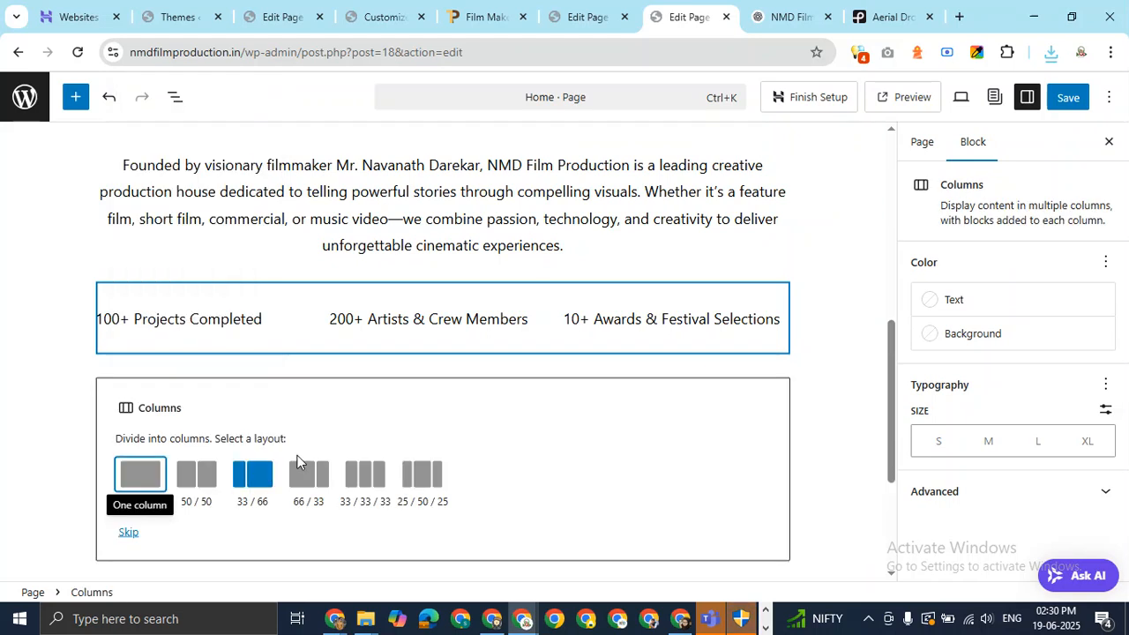
drag(893, 359, 889, 395)
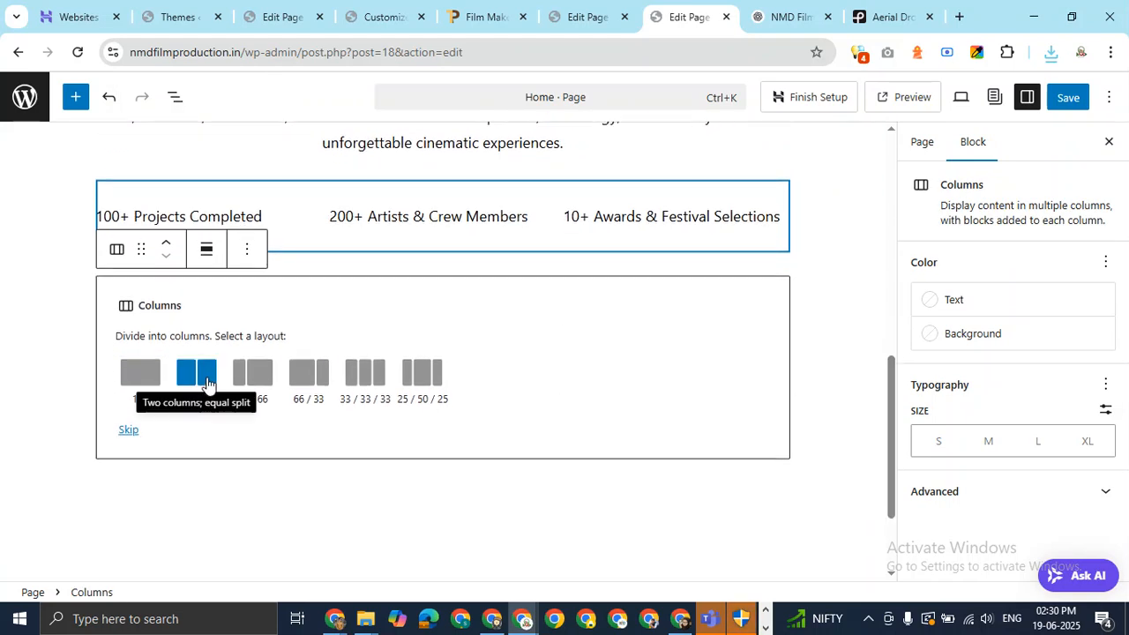
click(207, 381)
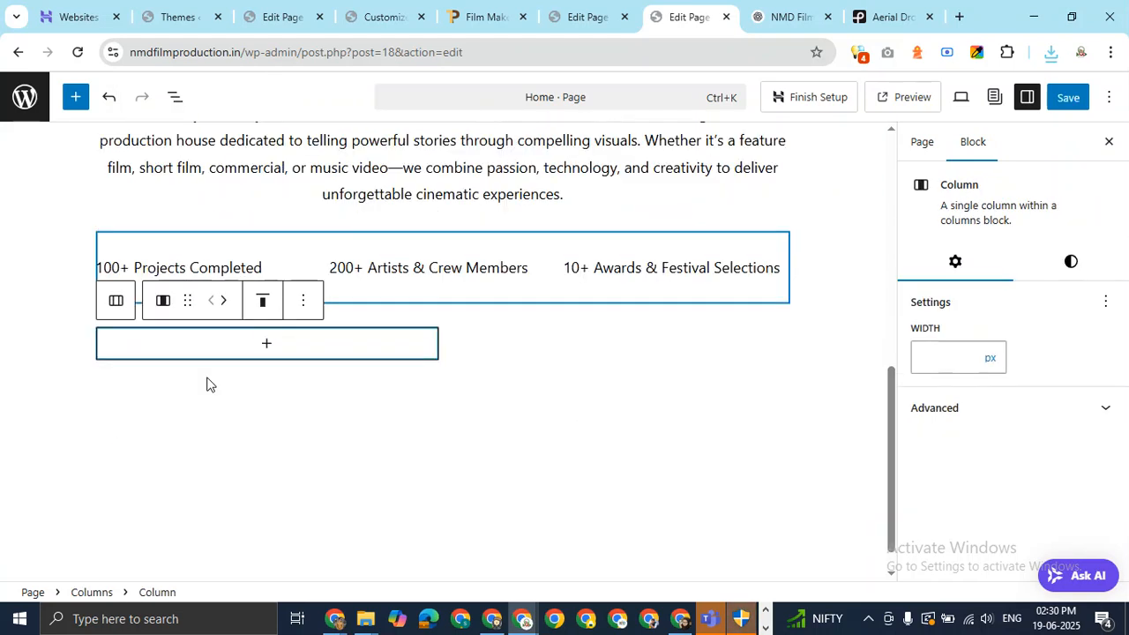
Add an Image block to the left column and upload content-image.jpg.
click(267, 349)
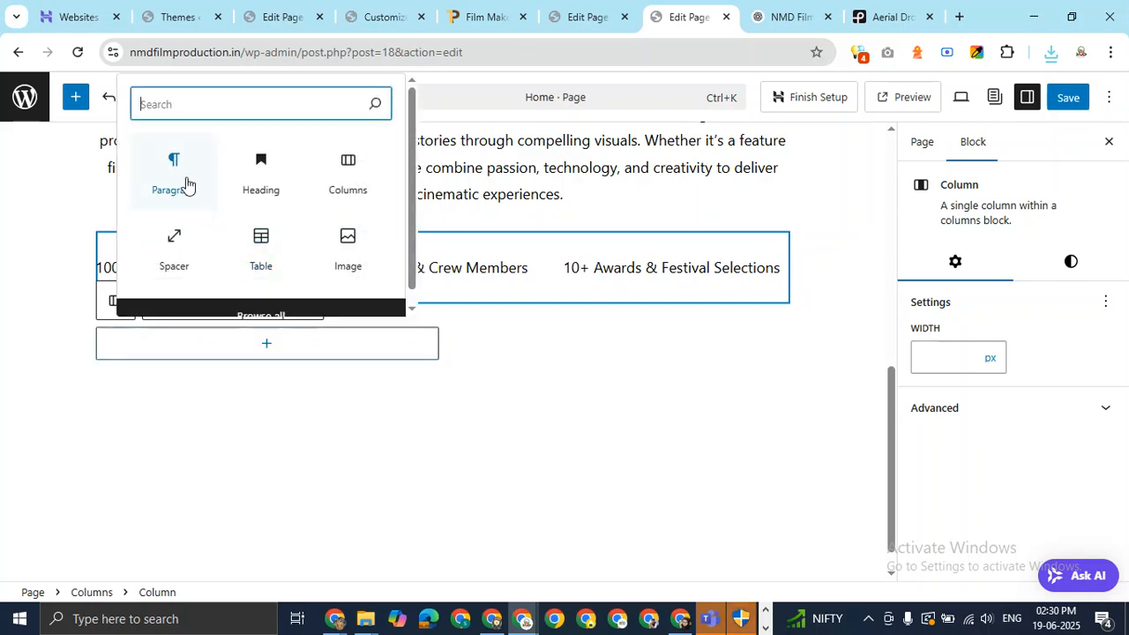
click(348, 248)
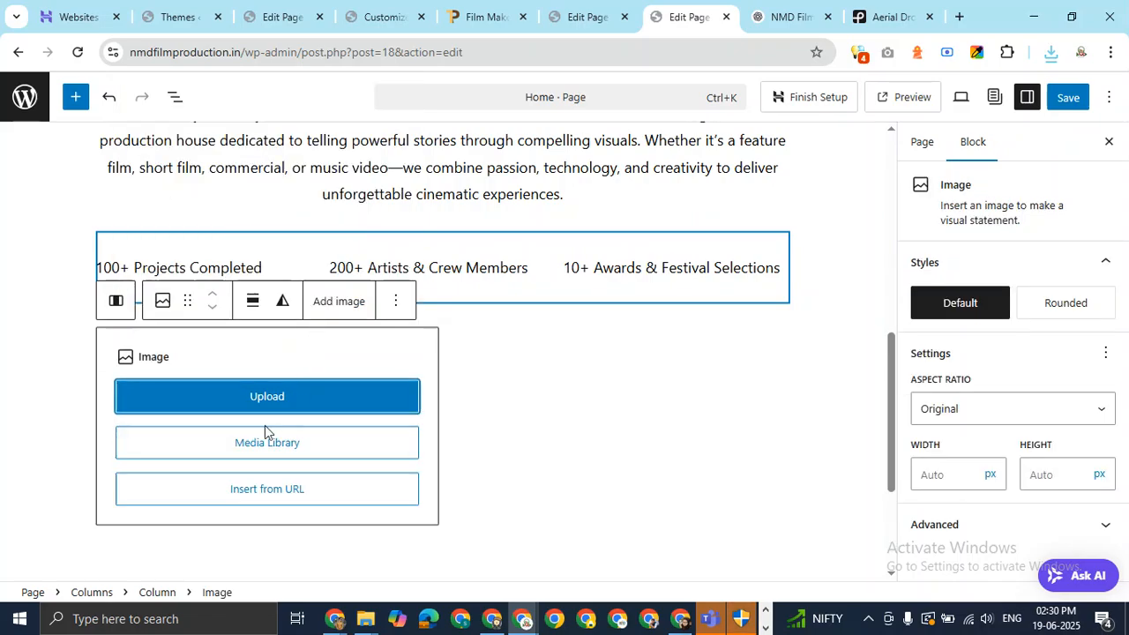
click(282, 377)
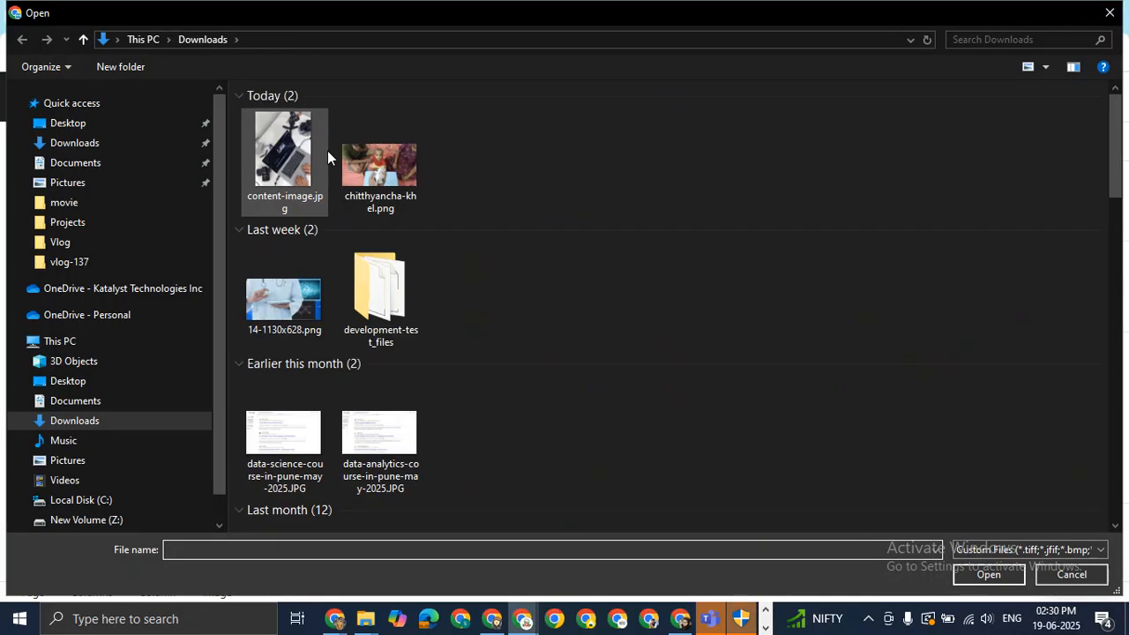
double_click(300, 148)
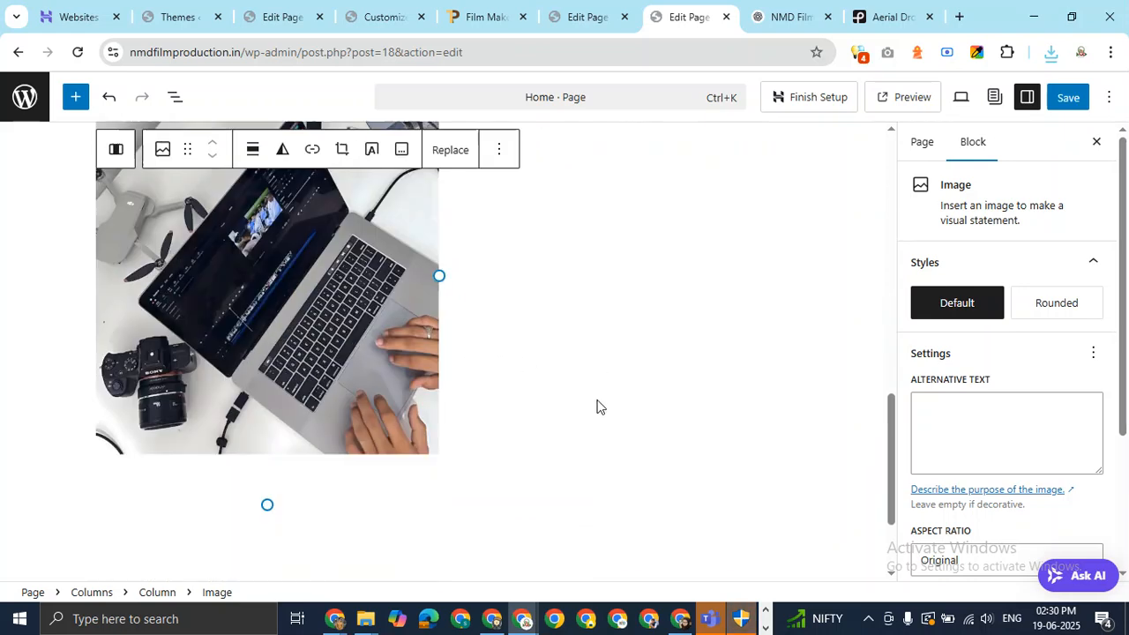
Add an empty Paragraph block to the right column.
click(632, 367)
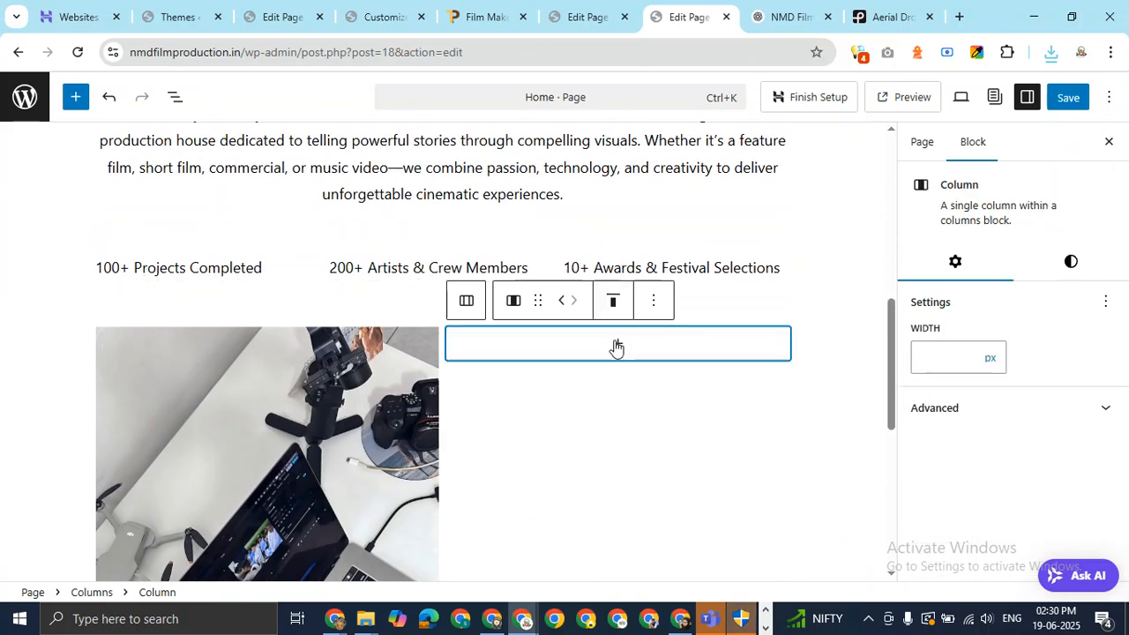
click(618, 343)
click(532, 182)
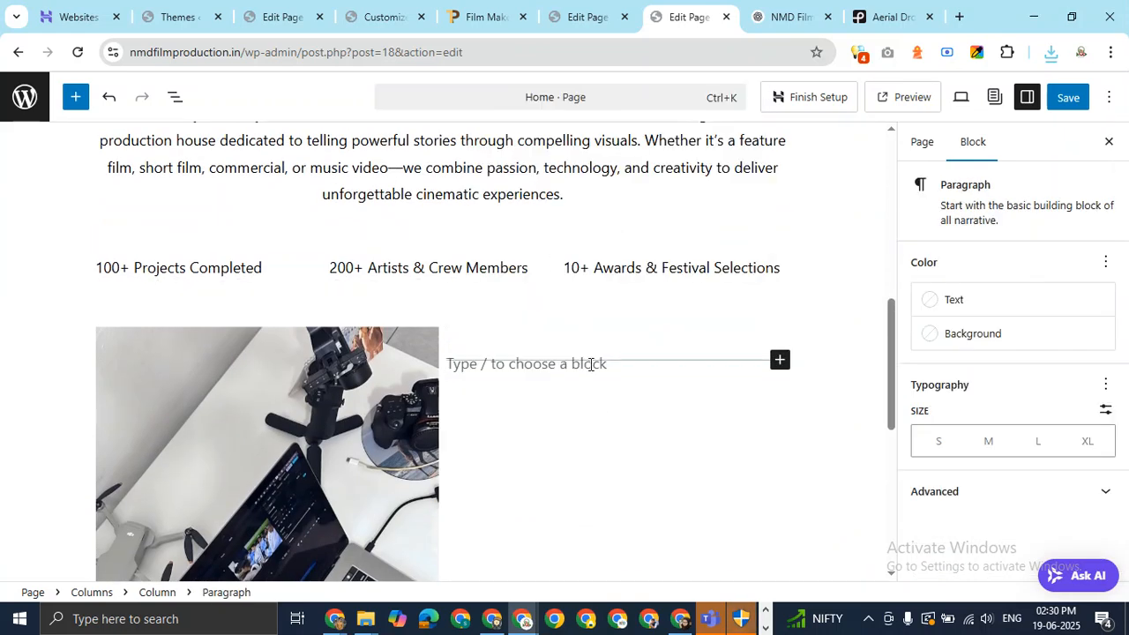
Copy the Our Services text from the ChatGPT site conversation.
click(812, 10)
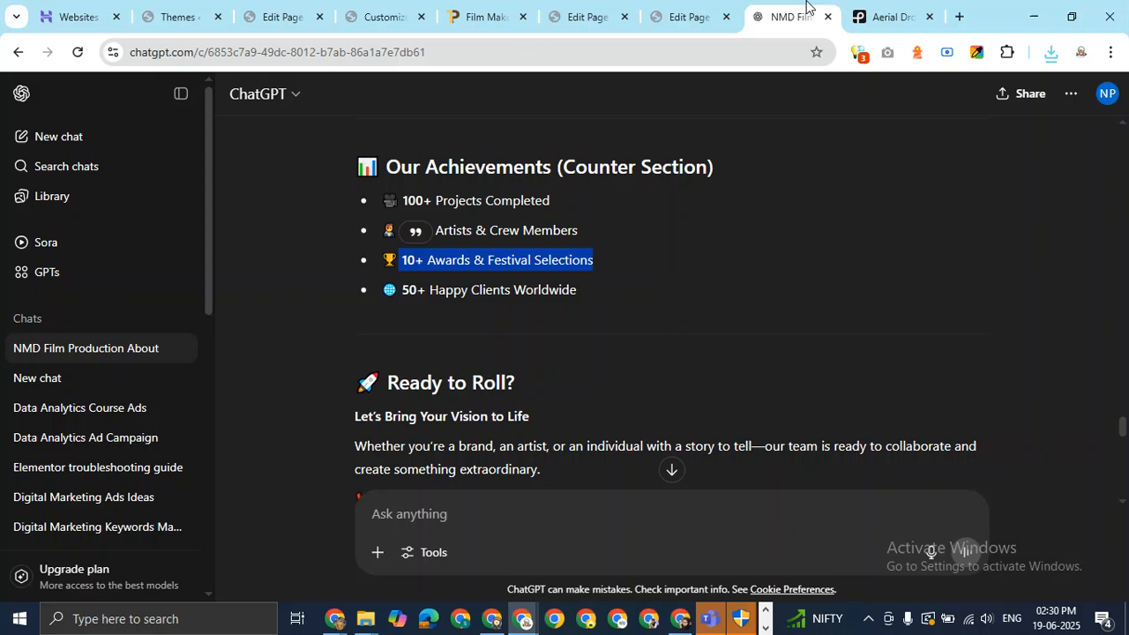
scroll(665, 318, down, 10)
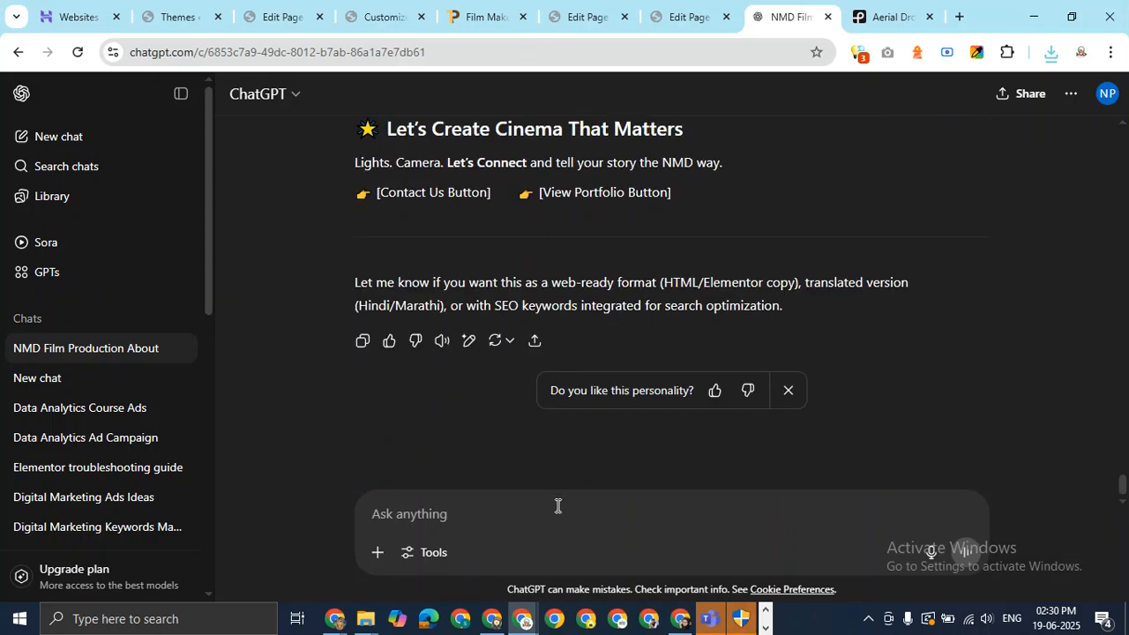
scroll(782, 220, up, 6)
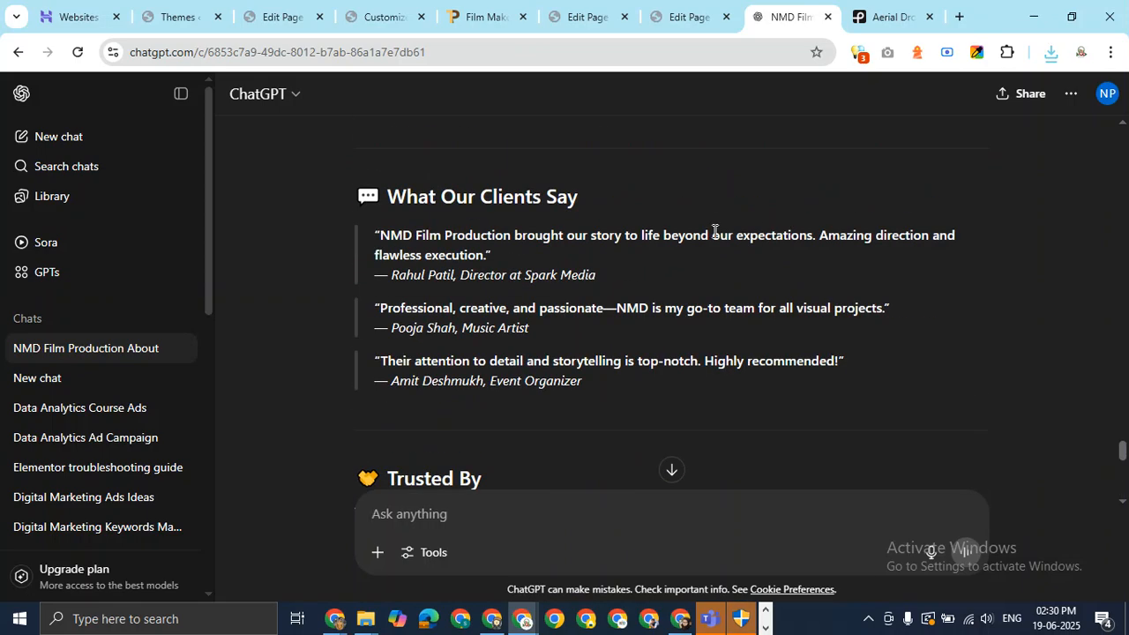
scroll(706, 235, down, 4)
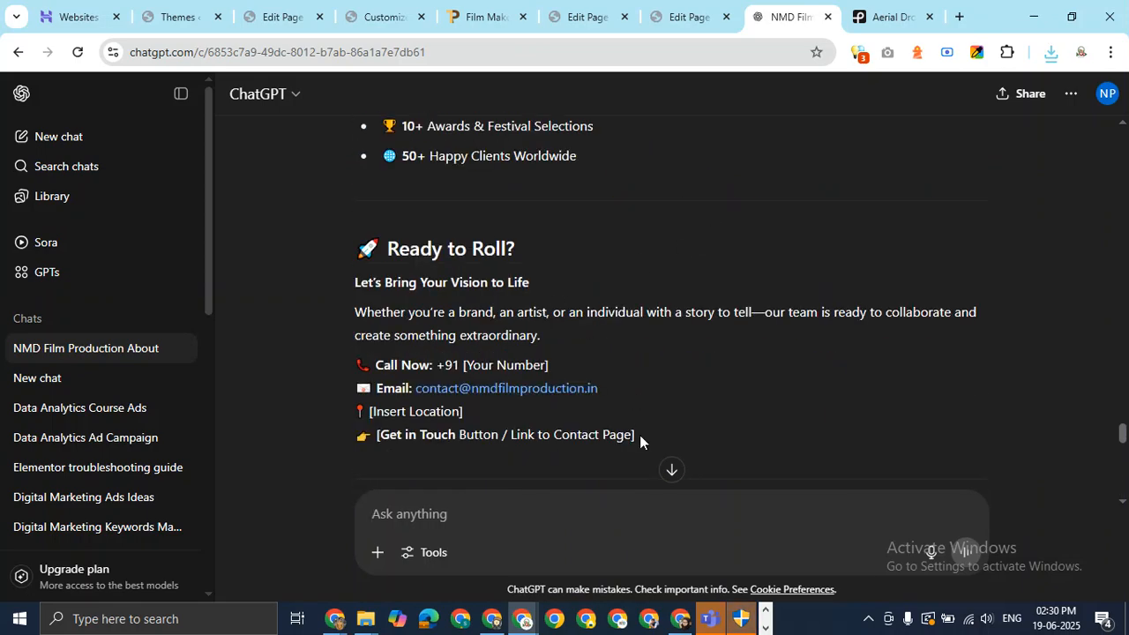
scroll(640, 435, up, 4)
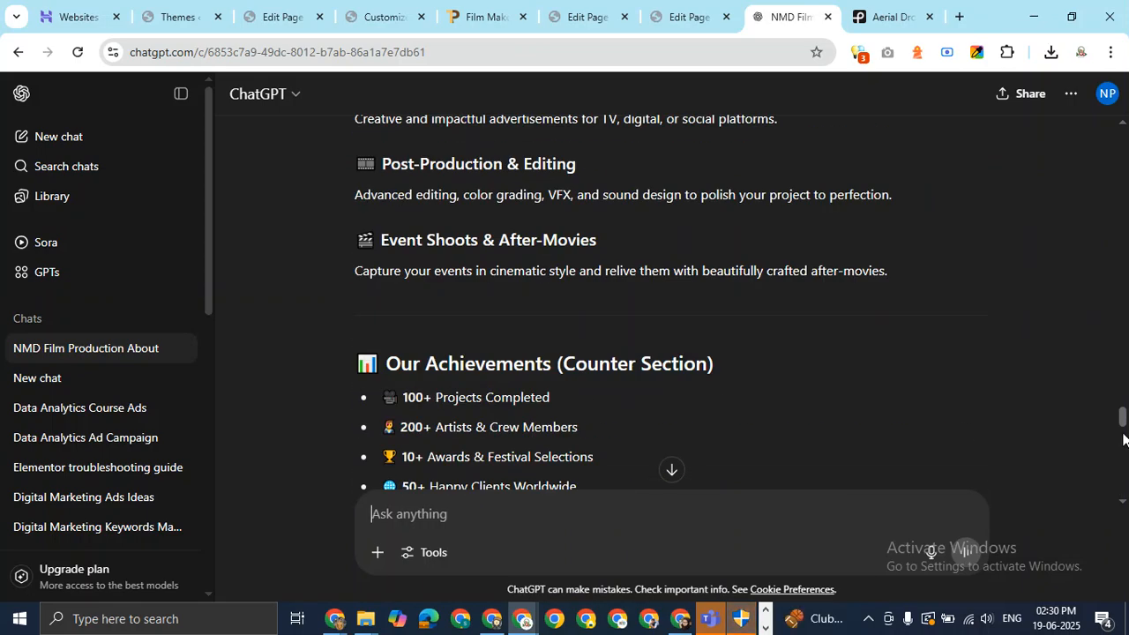
scroll(565, 370, down, 1)
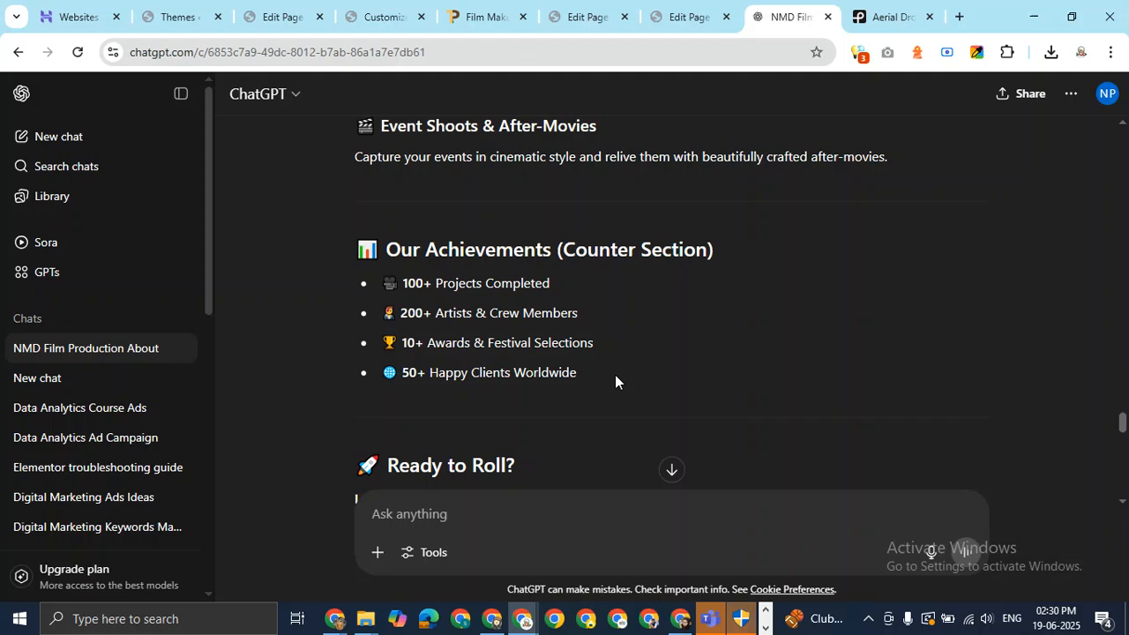
drag(615, 375, 344, 307)
click(1000, 208)
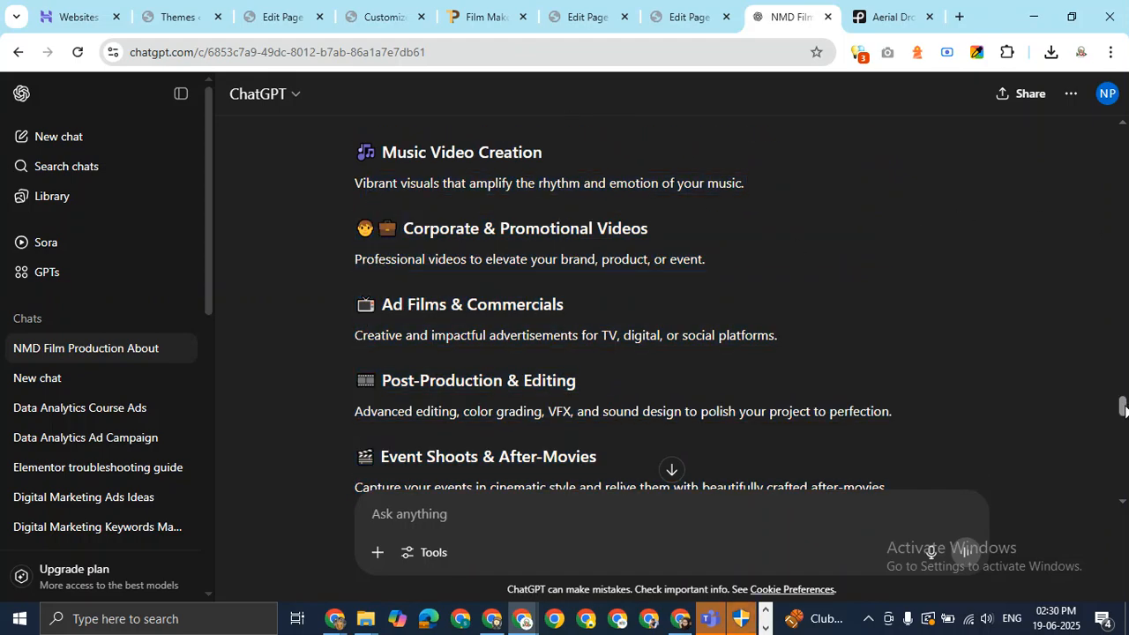
scroll(1125, 405, up, 1)
scroll(1124, 405, up, 3)
scroll(391, 348, down, 1)
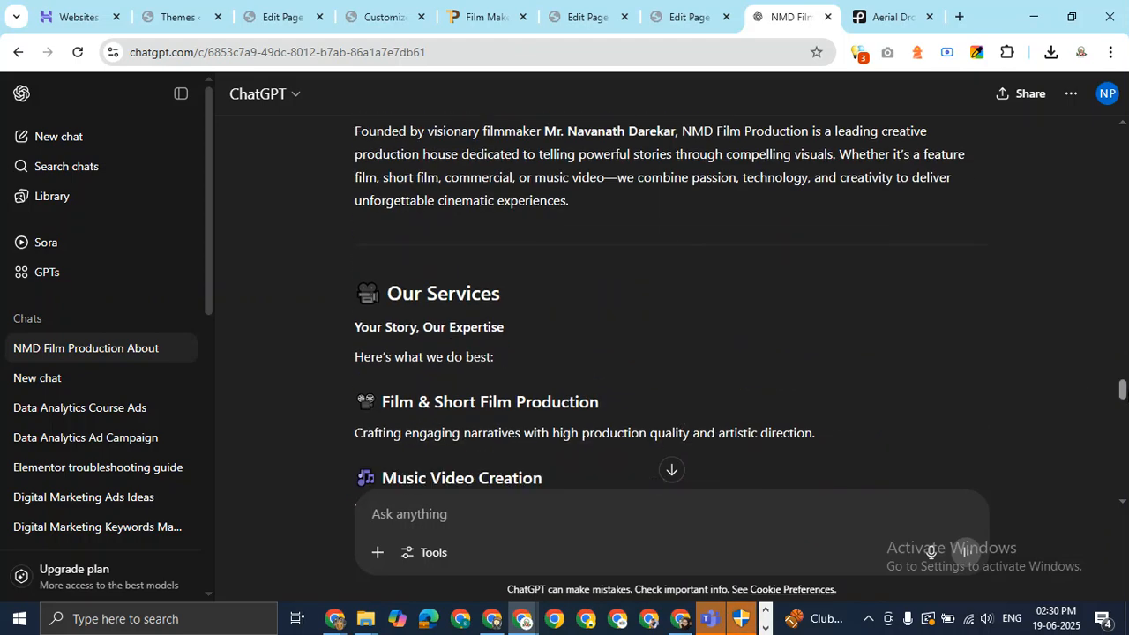
drag(349, 269, 716, 360)
right_click(575, 350)
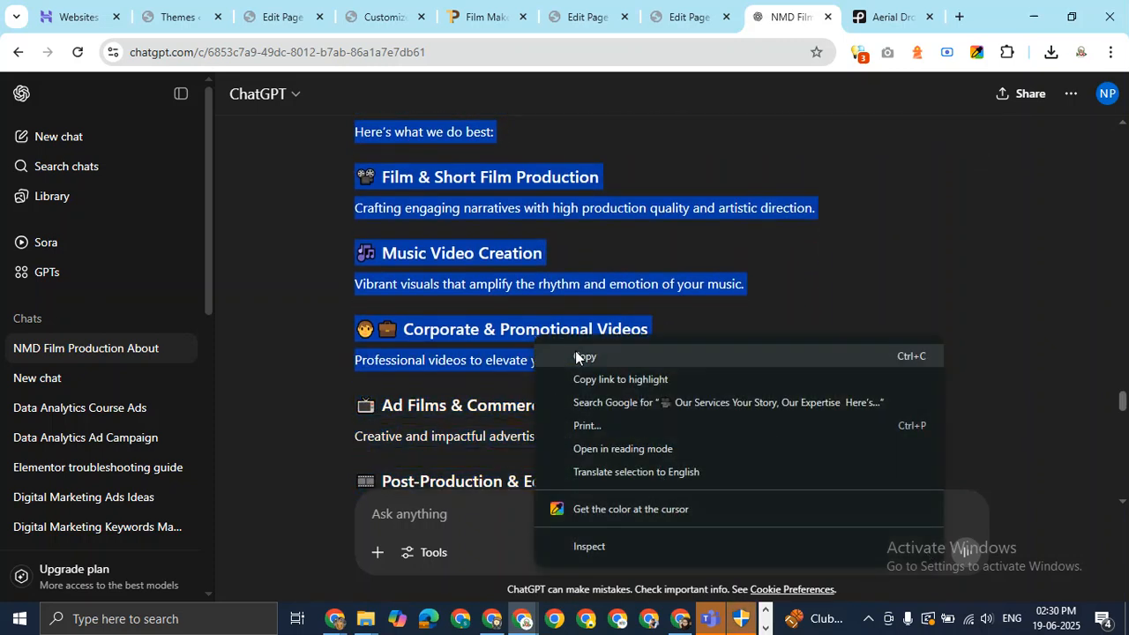
click(584, 357)
Ask ChatGPT 'write these things in 3 para.' and copy the three-paragraph reply.
click(504, 514)
text(writ)
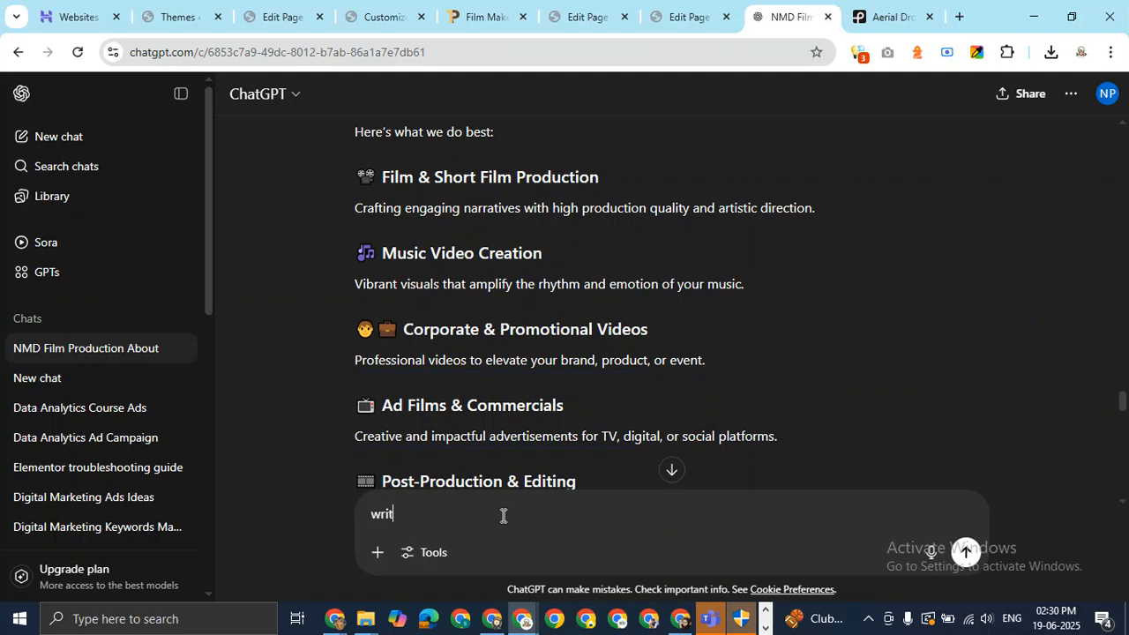
text(e these things in )
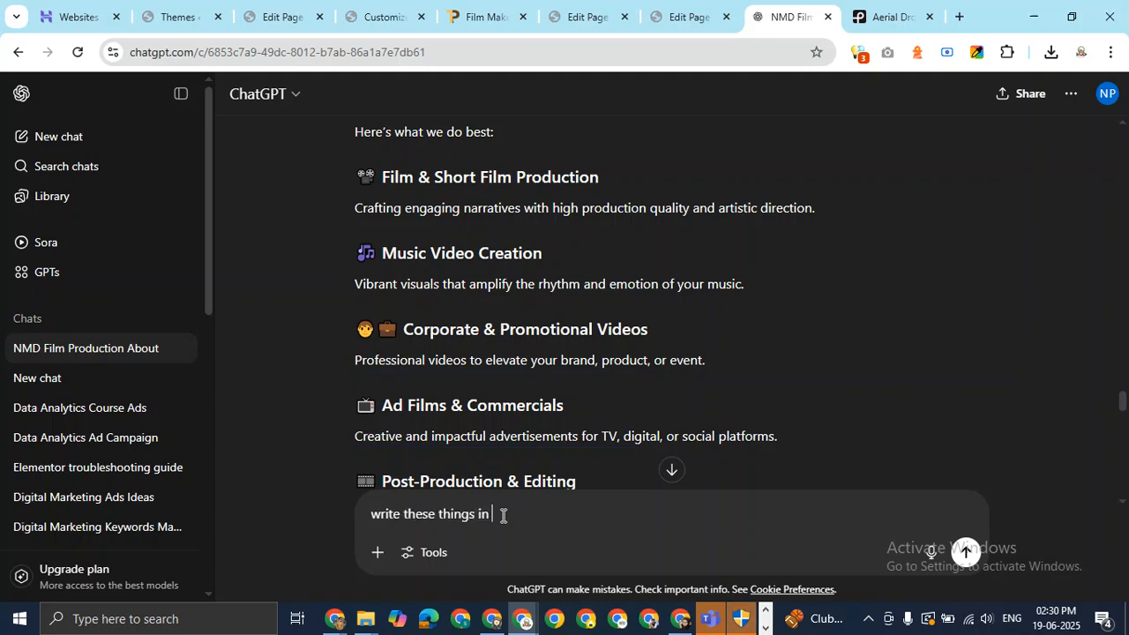
text(3 para. 🎬 Our Services)
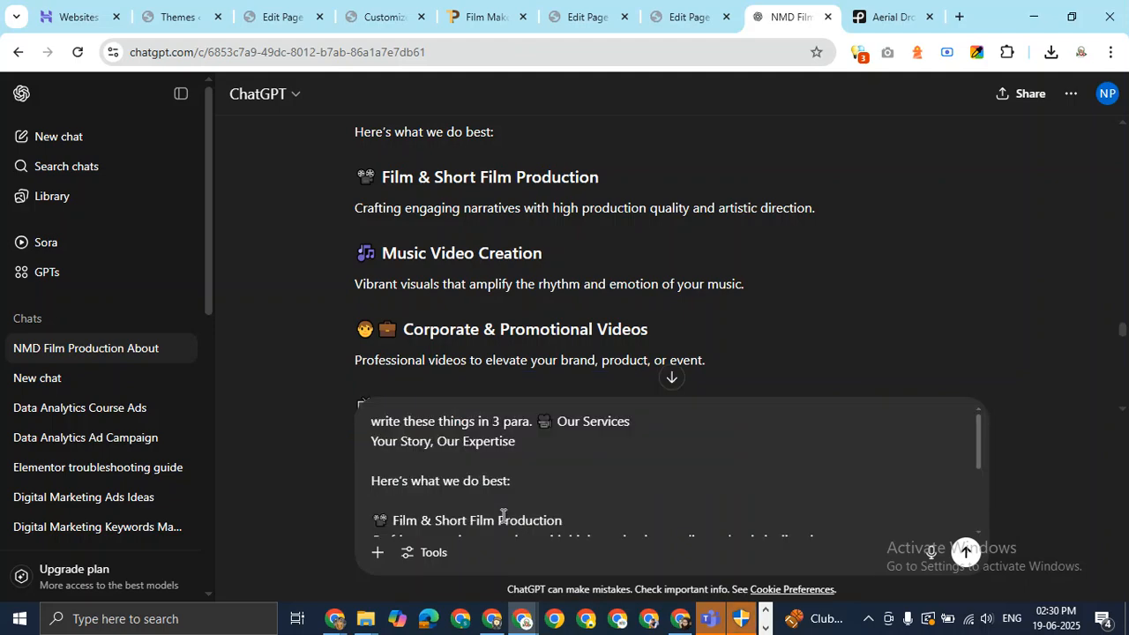
key(Return)
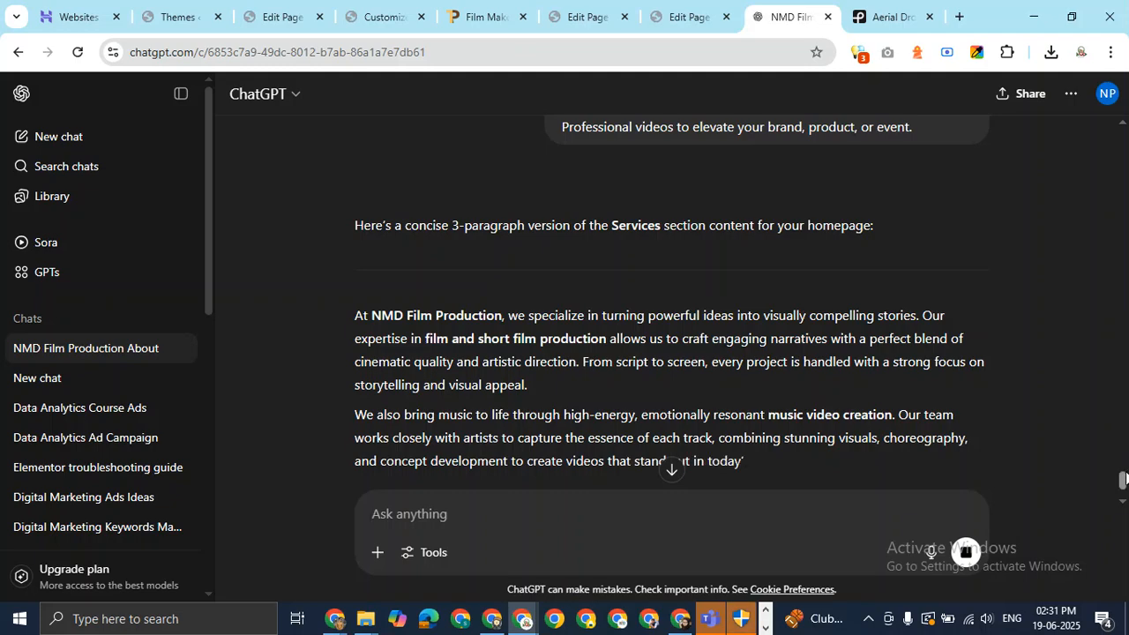
scroll(767, 309, down, 2)
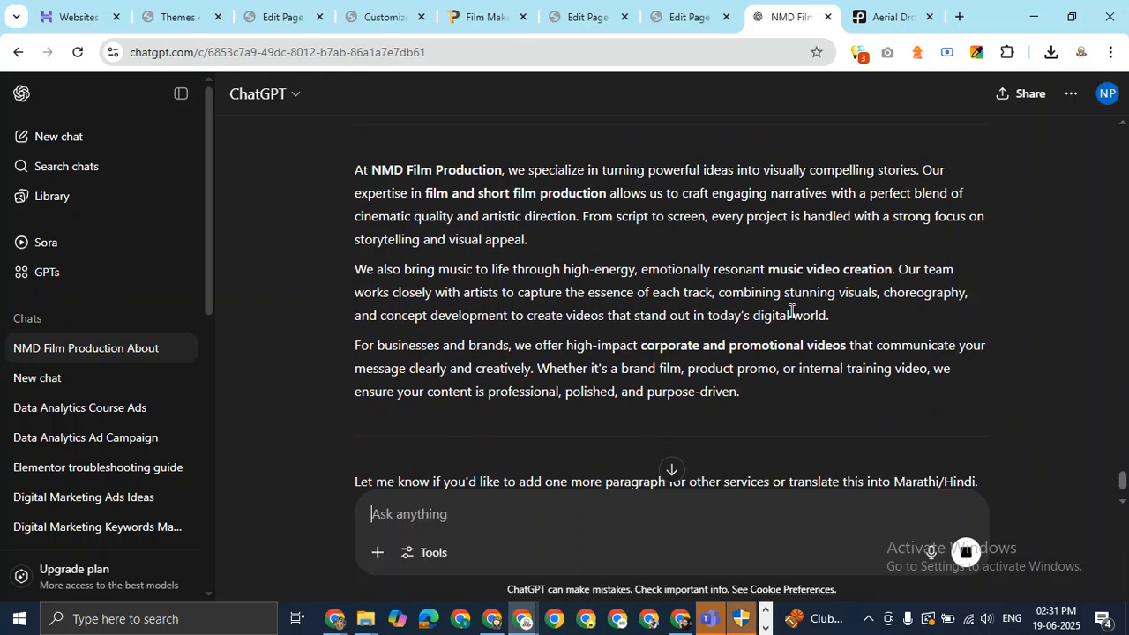
drag(354, 169, 773, 408)
key(ctrl+c)
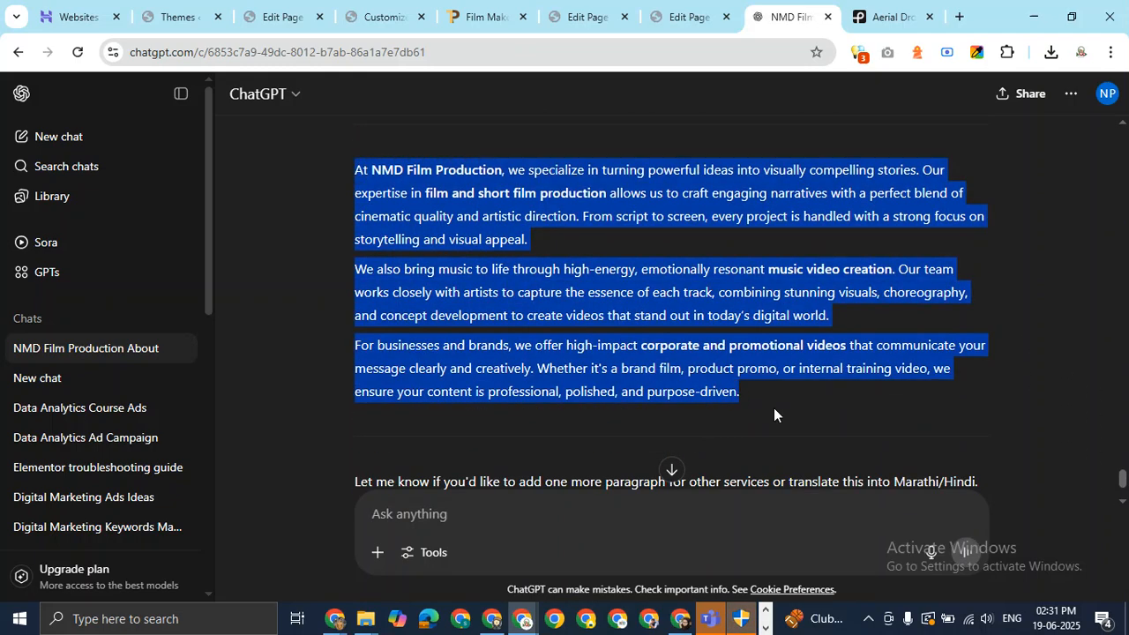
right_click(623, 307)
click(662, 326)
Paste the three service paragraphs into the right column beside the laptop image.
click(689, 17)
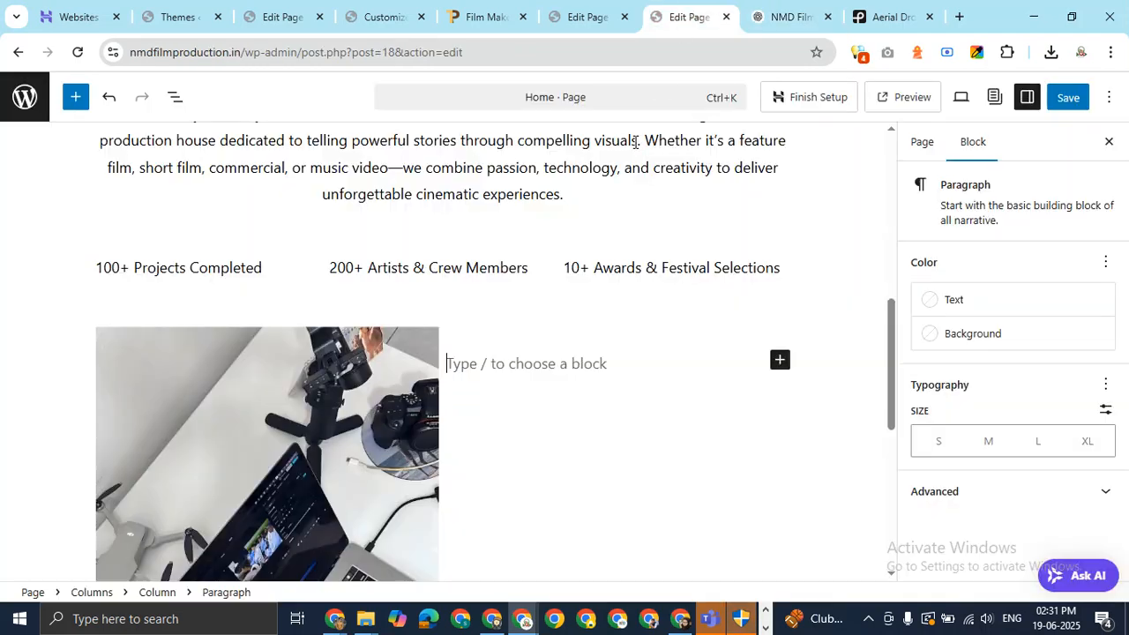
scroll(545, 361, up, 1)
key(ctrl+v)
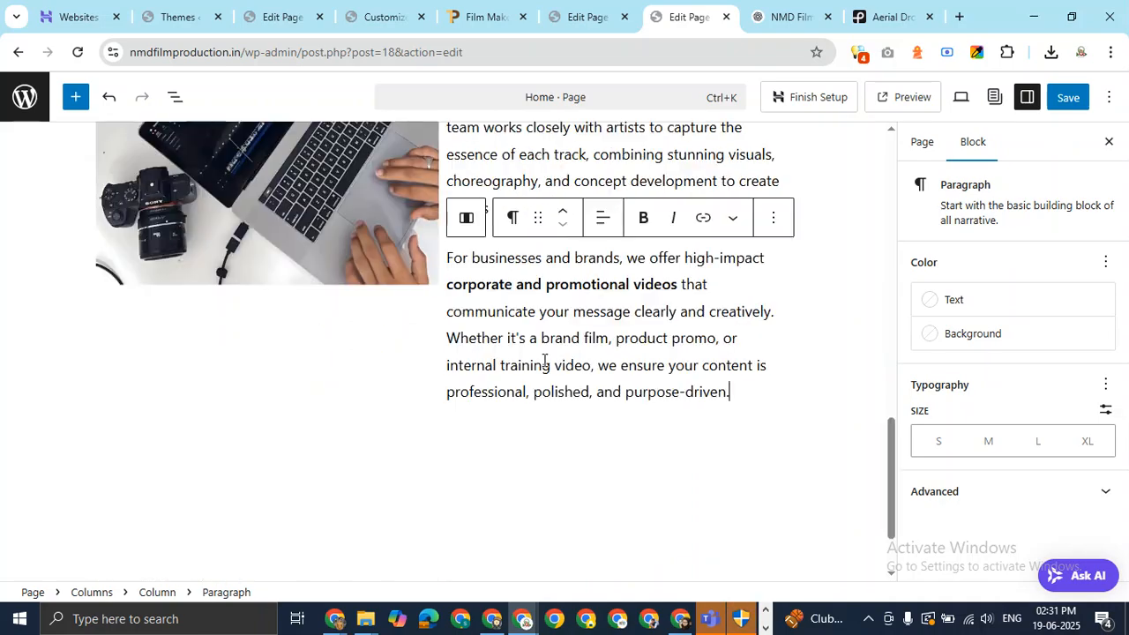
Add a new empty block after the two-column section via its Options menu.
scroll(832, 330, up, 3)
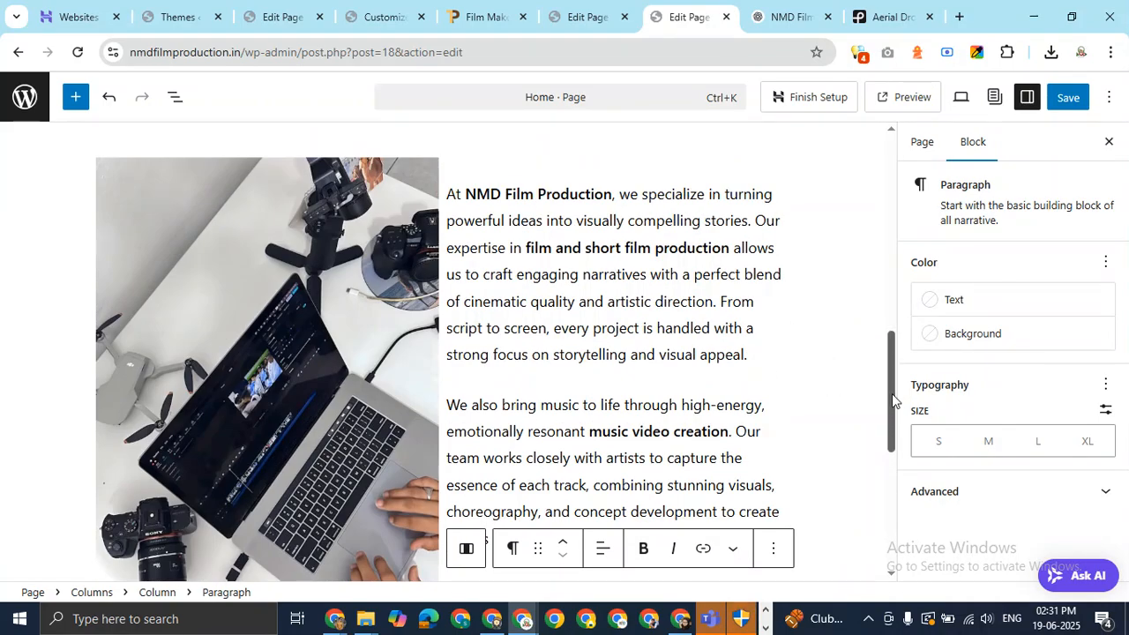
drag(892, 394, 887, 481)
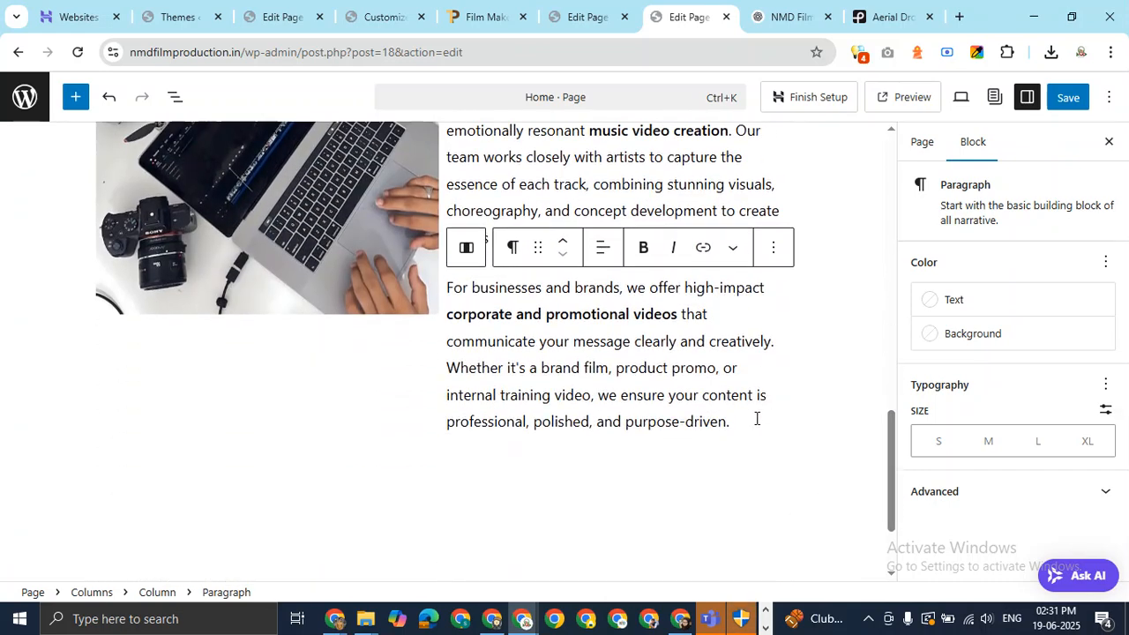
click(467, 247)
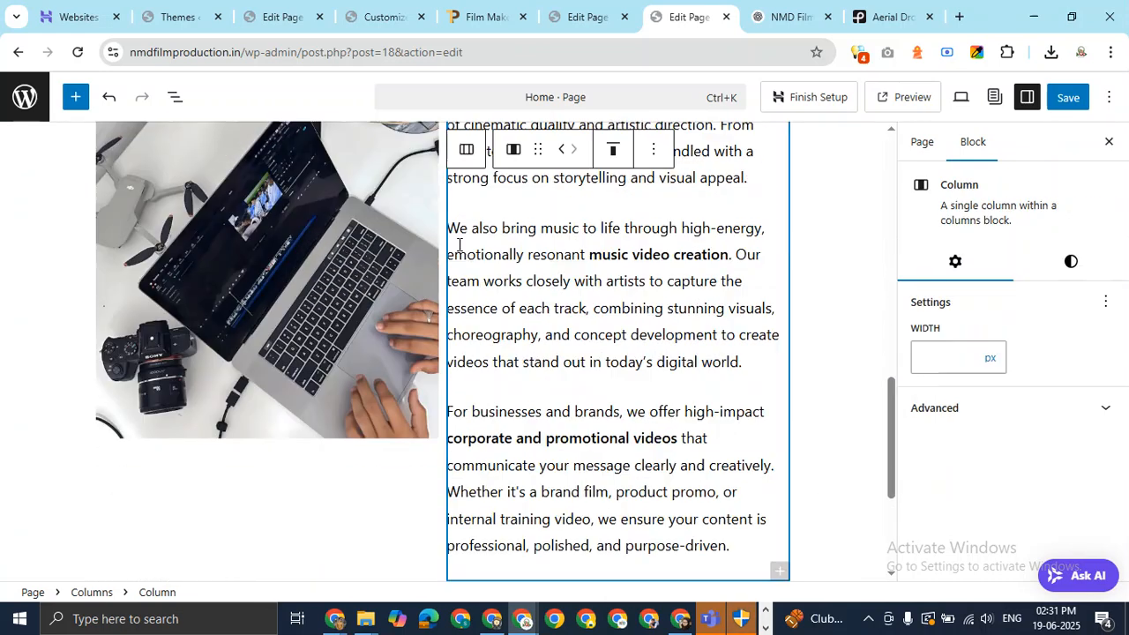
click(468, 150)
click(284, 150)
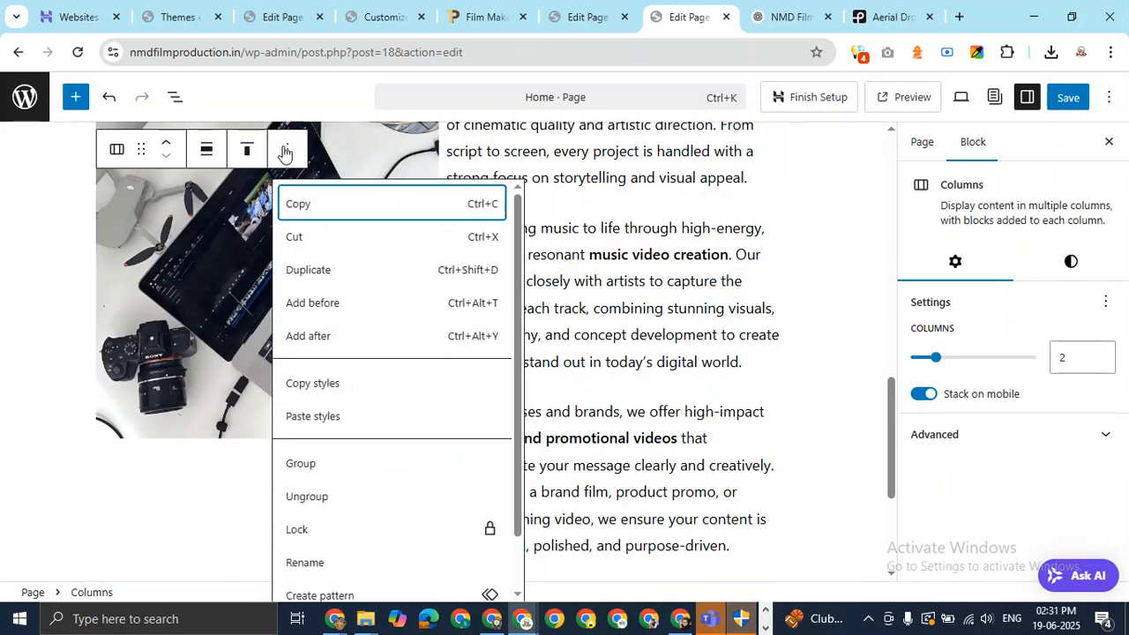
click(335, 339)
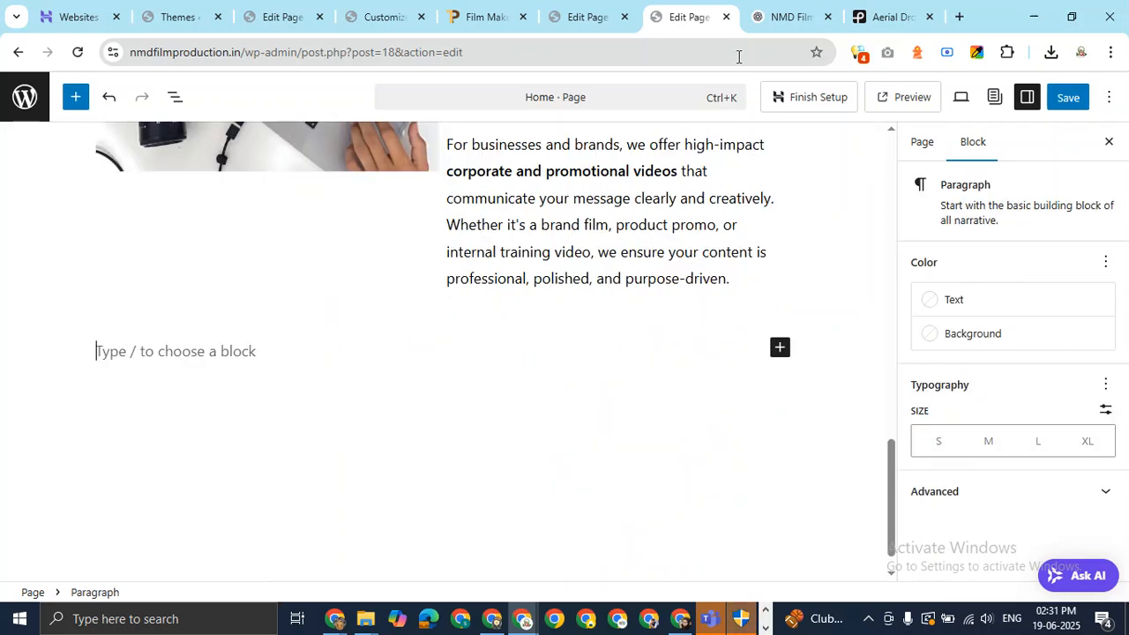
Search the block inserter for 'tes' and 'review', then clear it, leaving the block empty.
text(/re)
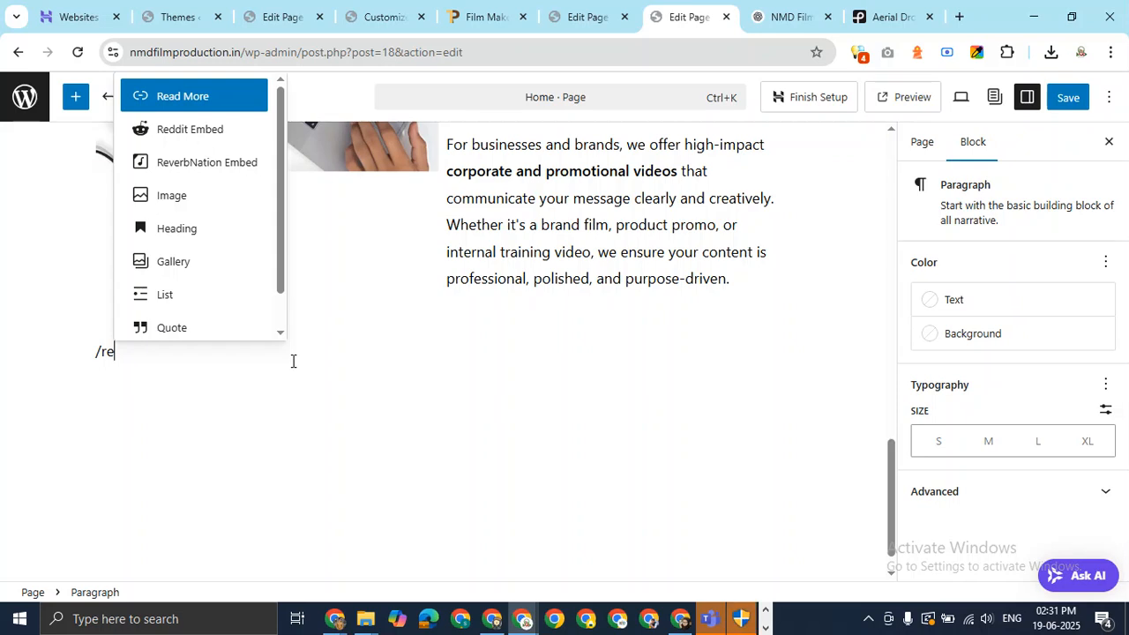
key(BackSpace)
key(BackSpace)
text(te)
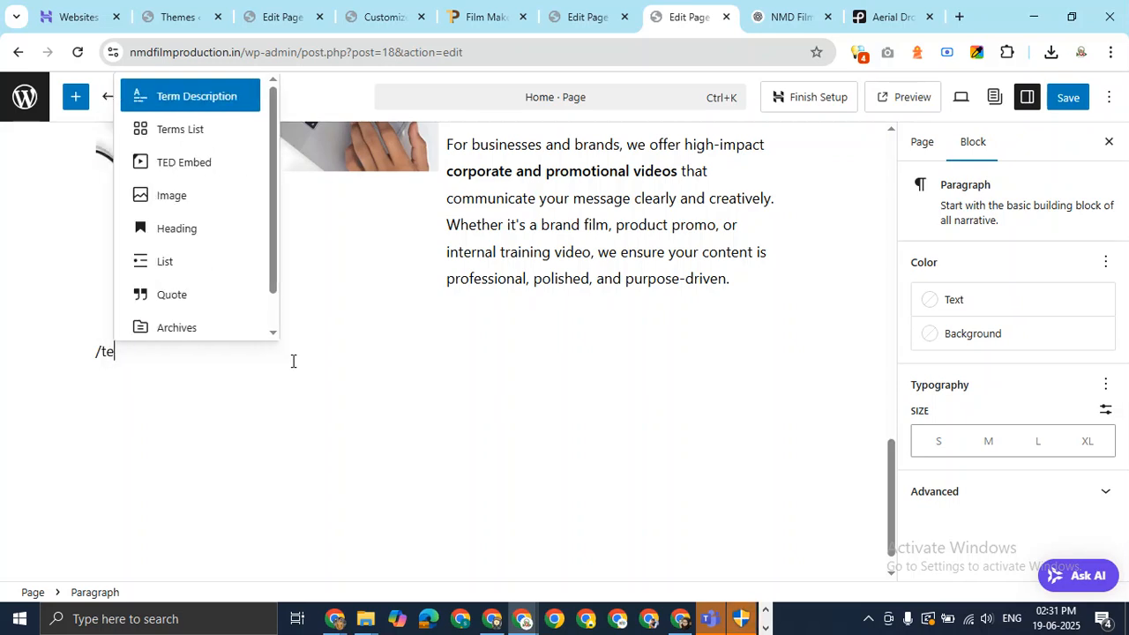
text(s)
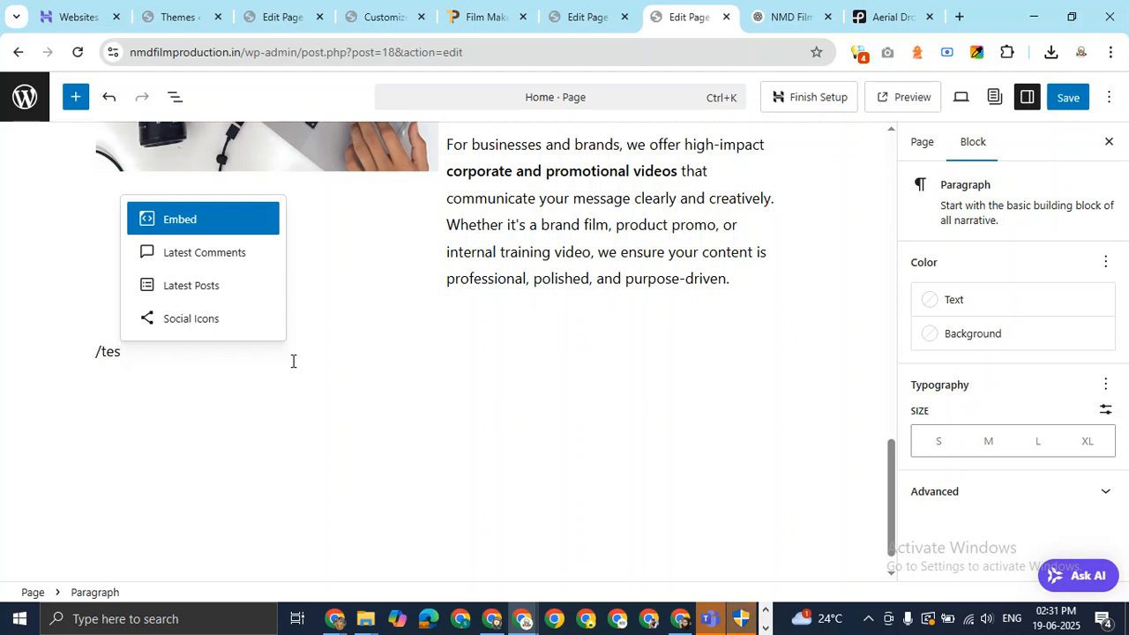
key(BackSpace)
key(BackSpace)
key(BackSpace)
text(te)
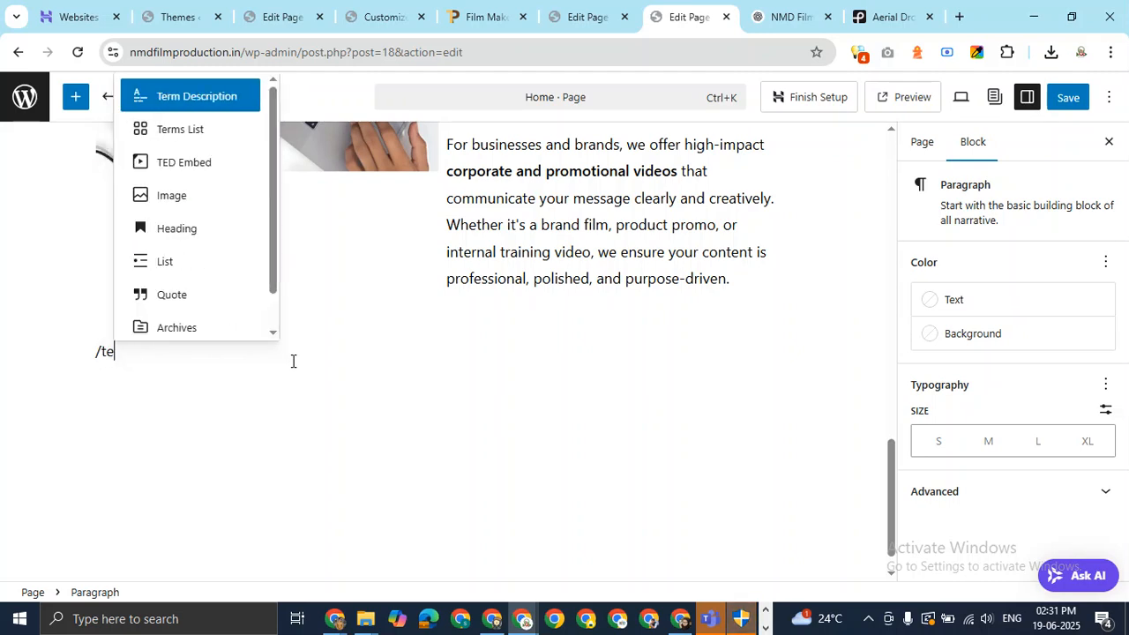
key(BackSpace)
key(BackSpace)
text(revi)
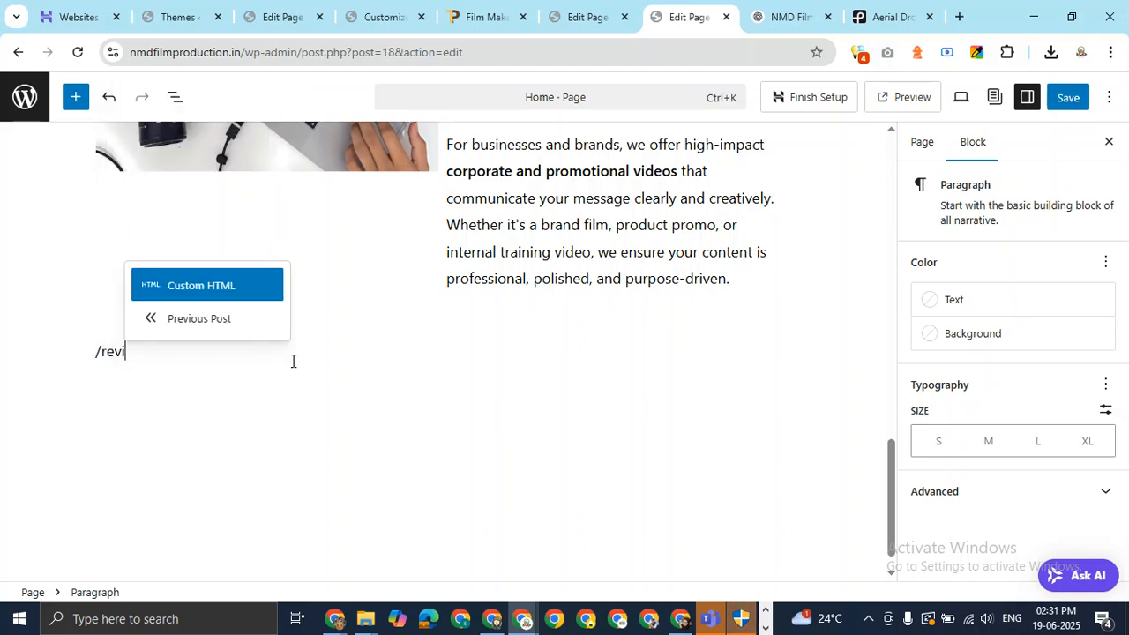
text(w)
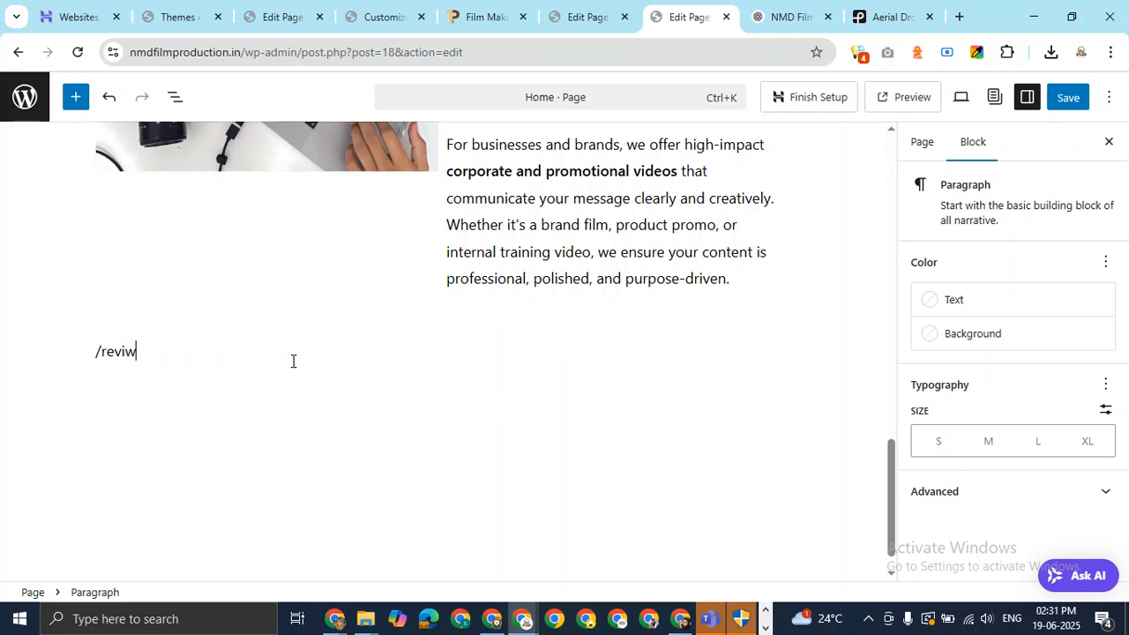
key(BackSpace)
text(e)
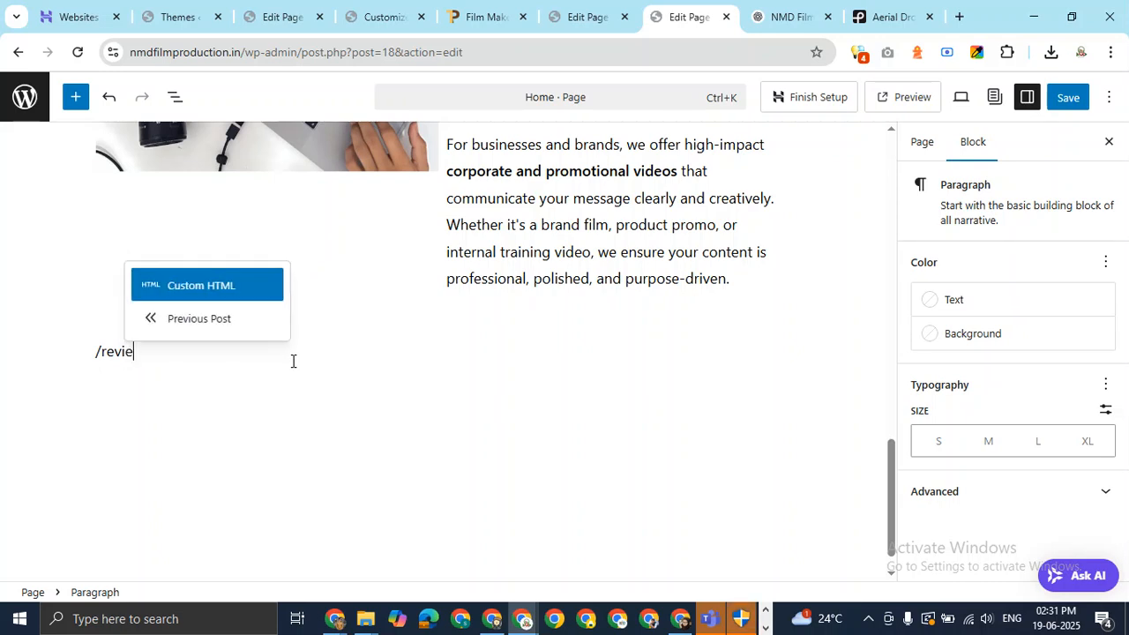
text(w)
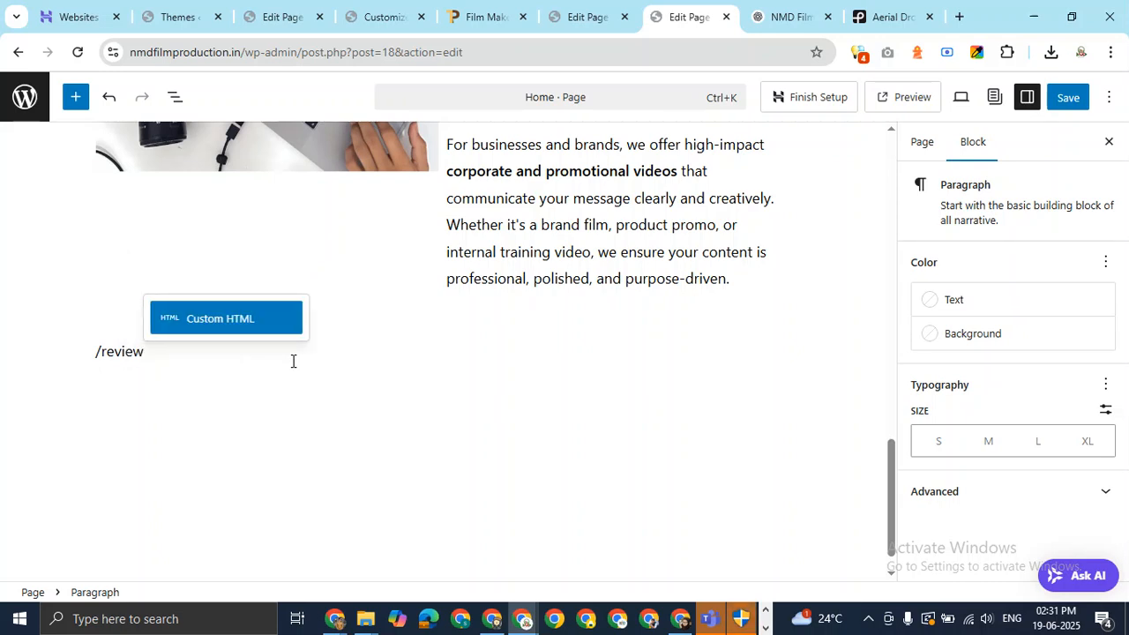
key(BackSpace)
key(BackSpace)
key(BackSpace)
key(BackSpace)
key(BackSpace)
key(BackSpace)
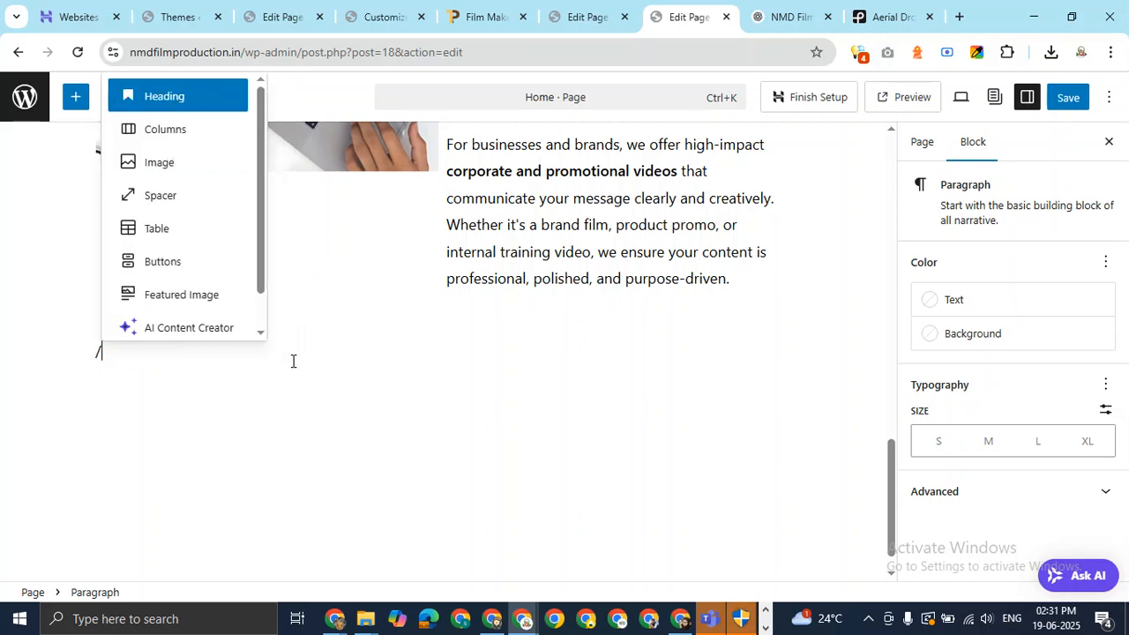
key(BackSpace)
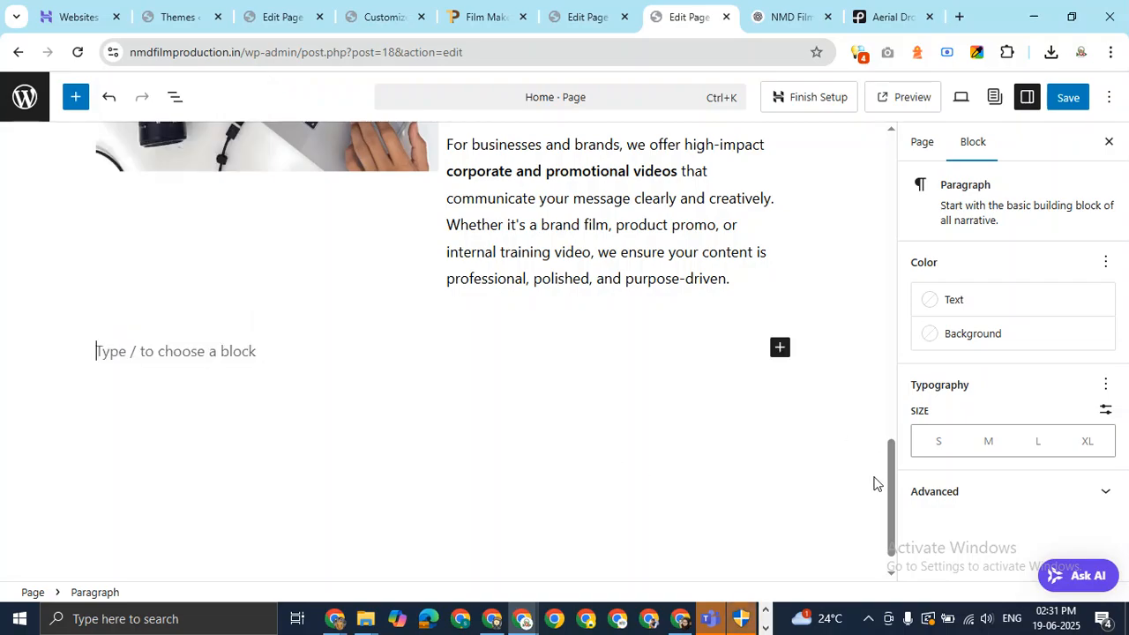
Return to the NMD Film ChatGPT conversation.
scroll(878, 352, up, 15)
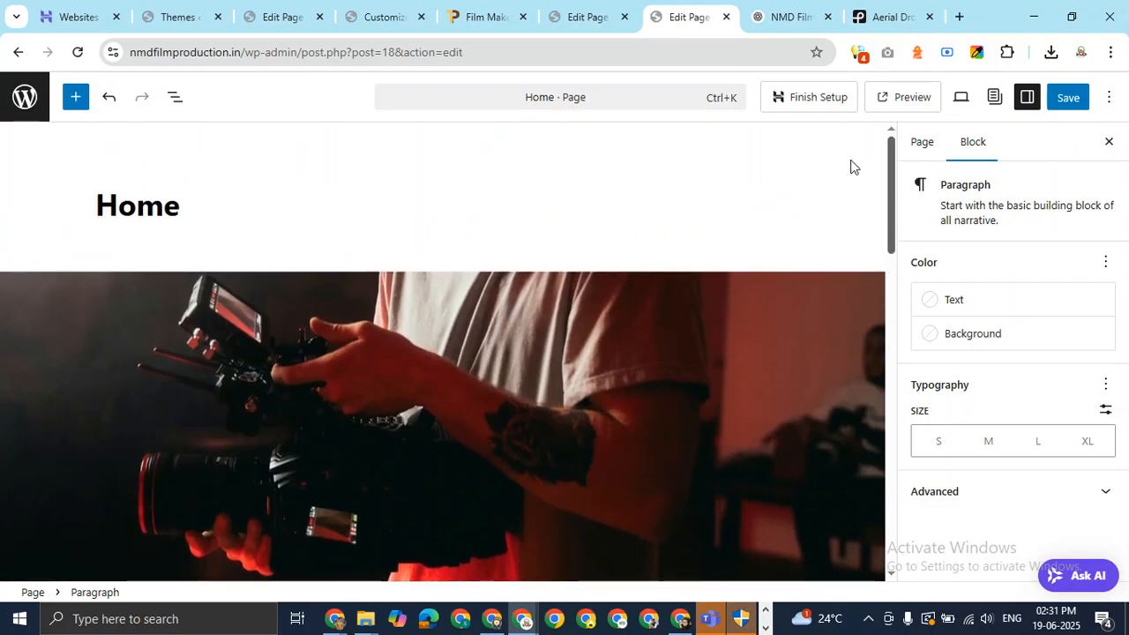
scroll(855, 221, down, 5)
scroll(863, 303, down, 6)
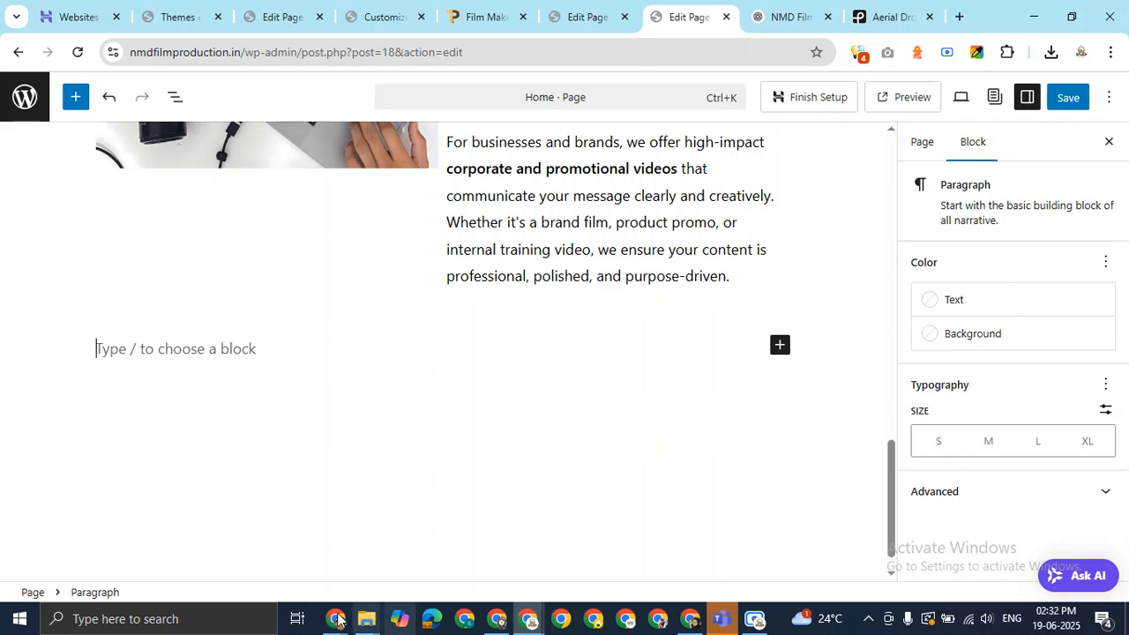
mouse_move(344, 620)
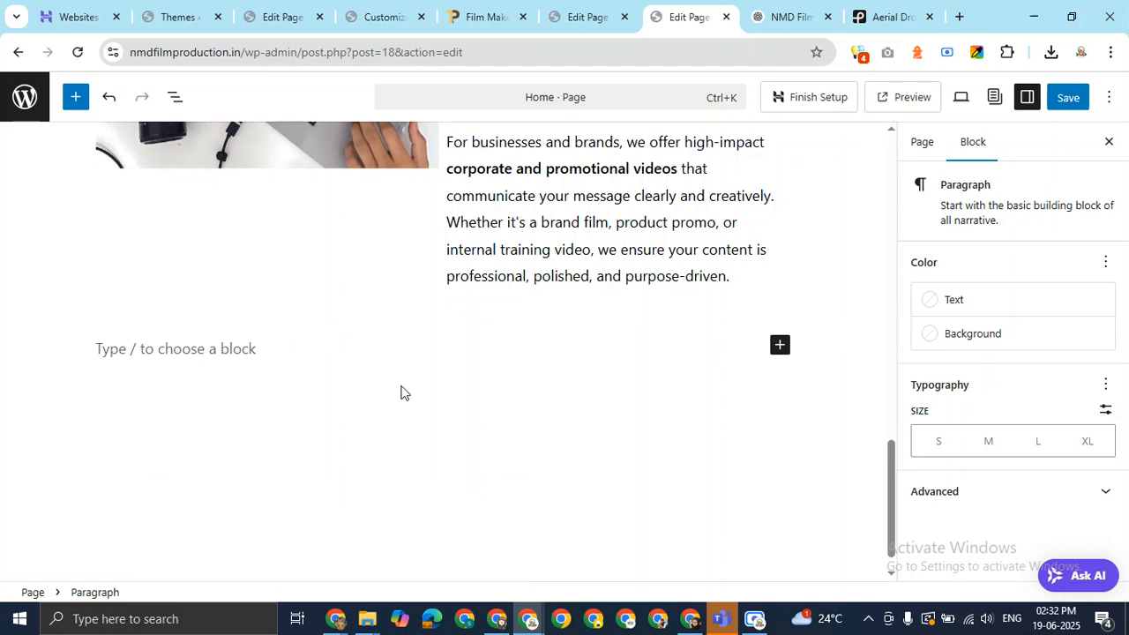
click(783, 10)
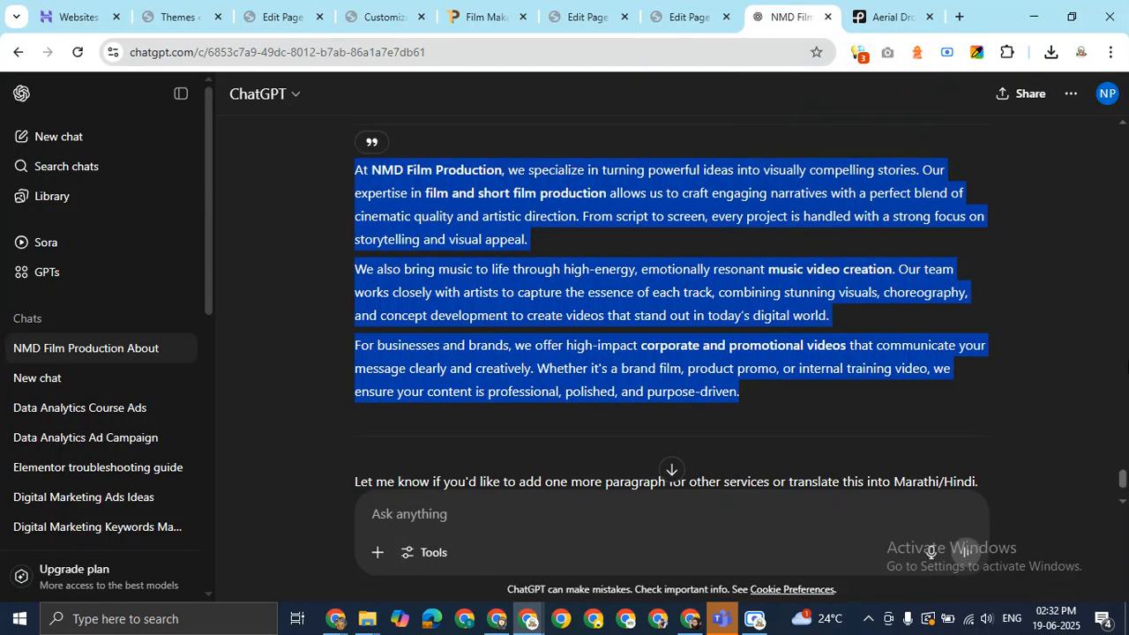
Copy the What Our Clients Say heading and its three client quotes from ChatGPT's earlier reply.
click(1024, 374)
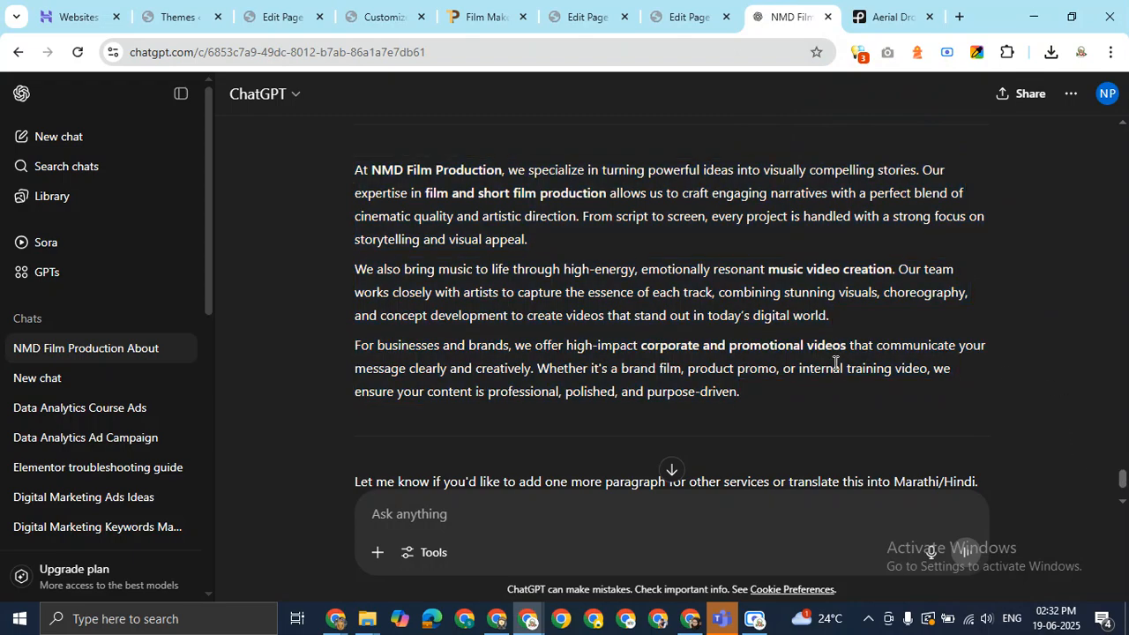
scroll(835, 363, down, 2)
scroll(835, 362, up, 4)
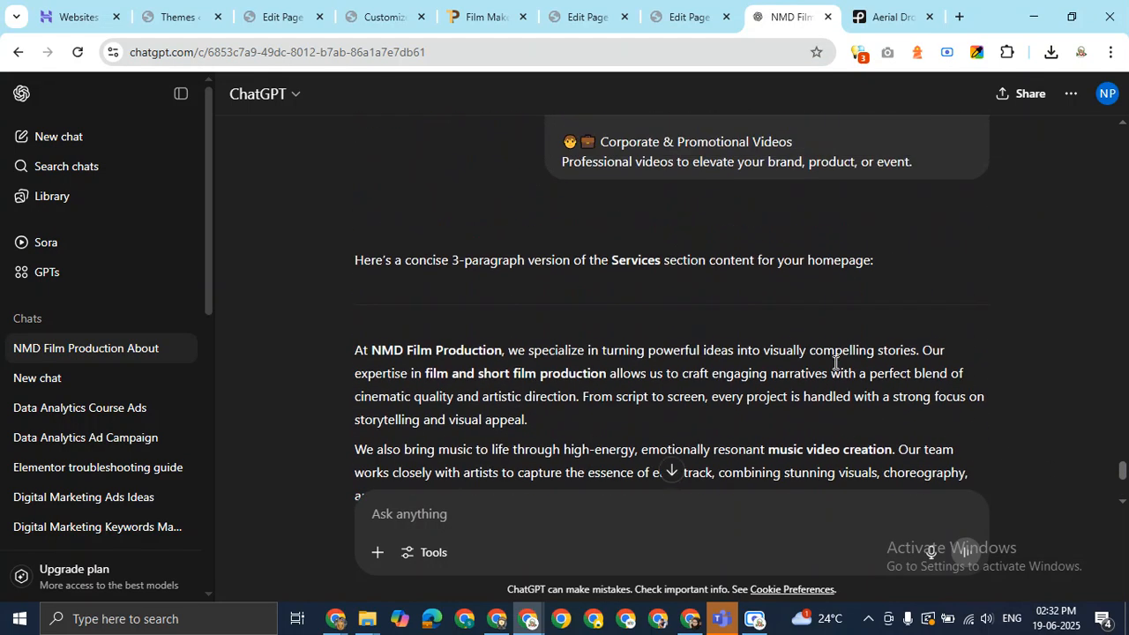
scroll(835, 363, up, 6)
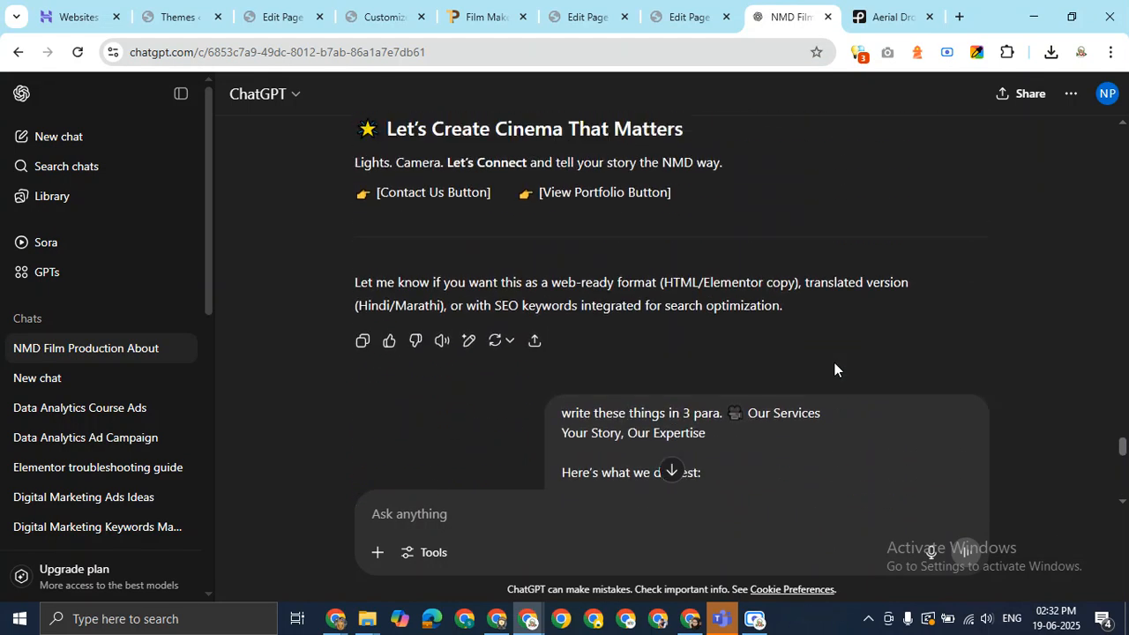
scroll(835, 369, up, 5)
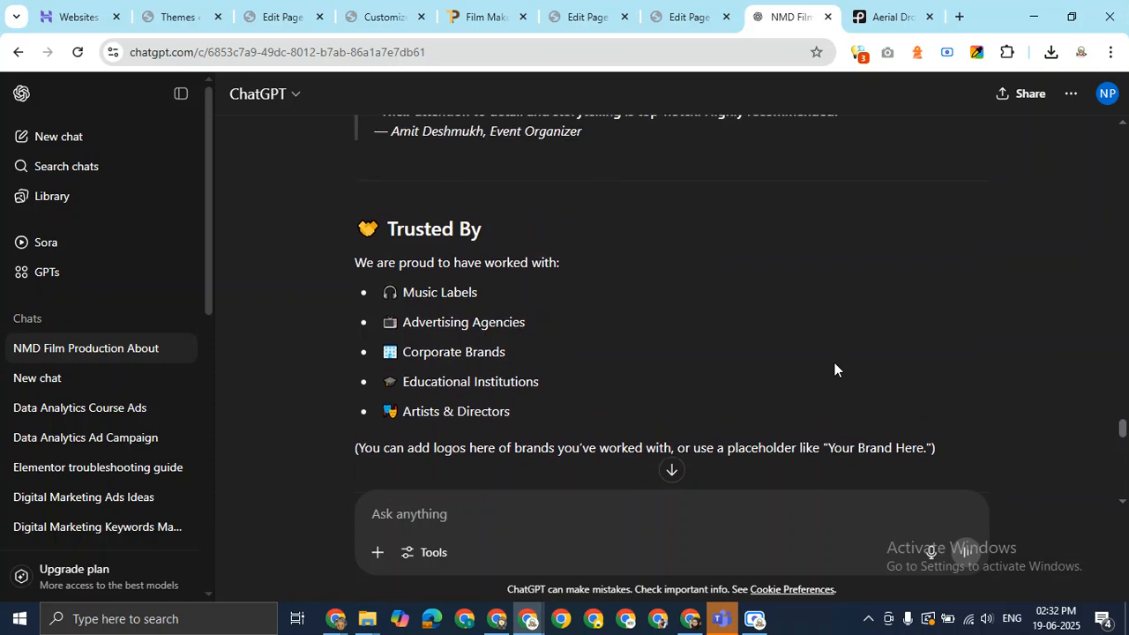
scroll(834, 369, up, 4)
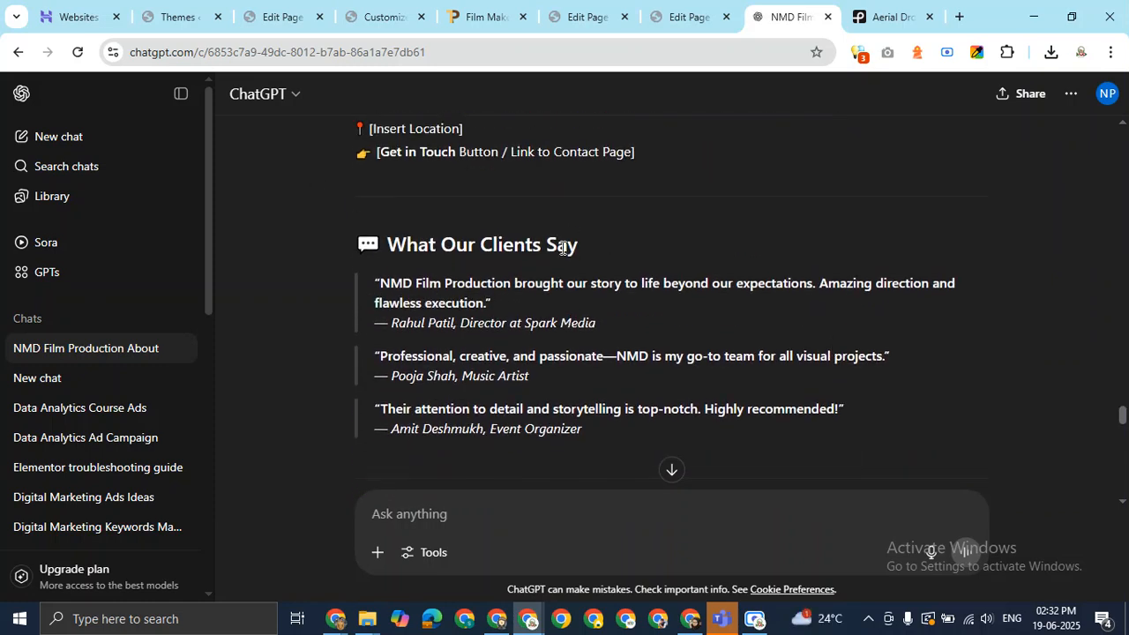
drag(578, 247, 600, 428)
click(388, 245)
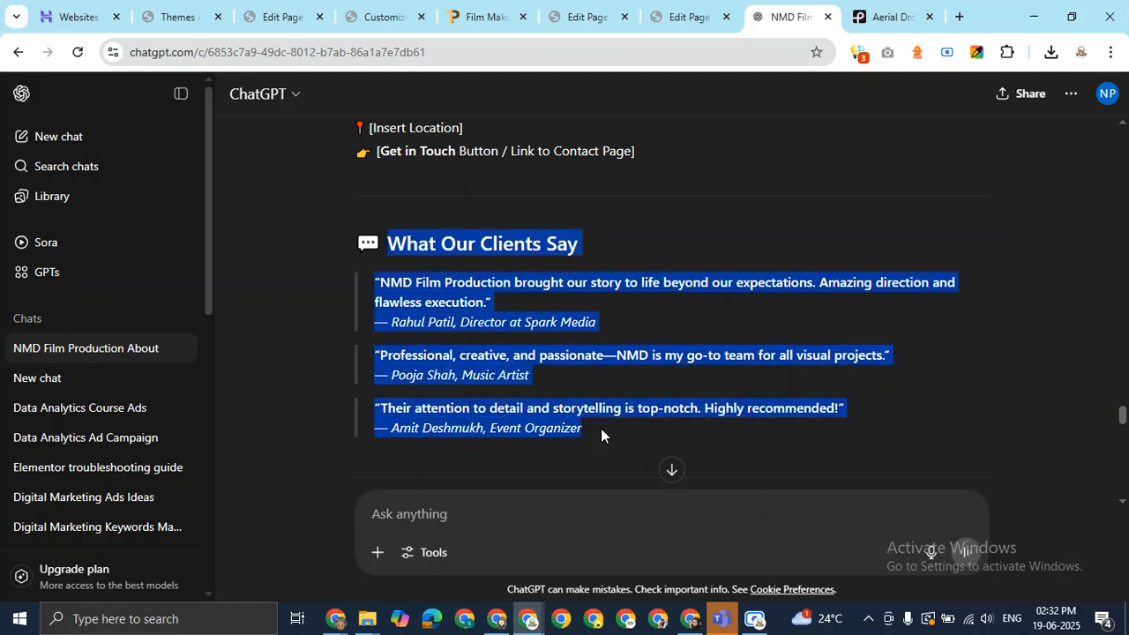
right_click(467, 305)
click(503, 325)
click(808, 519)
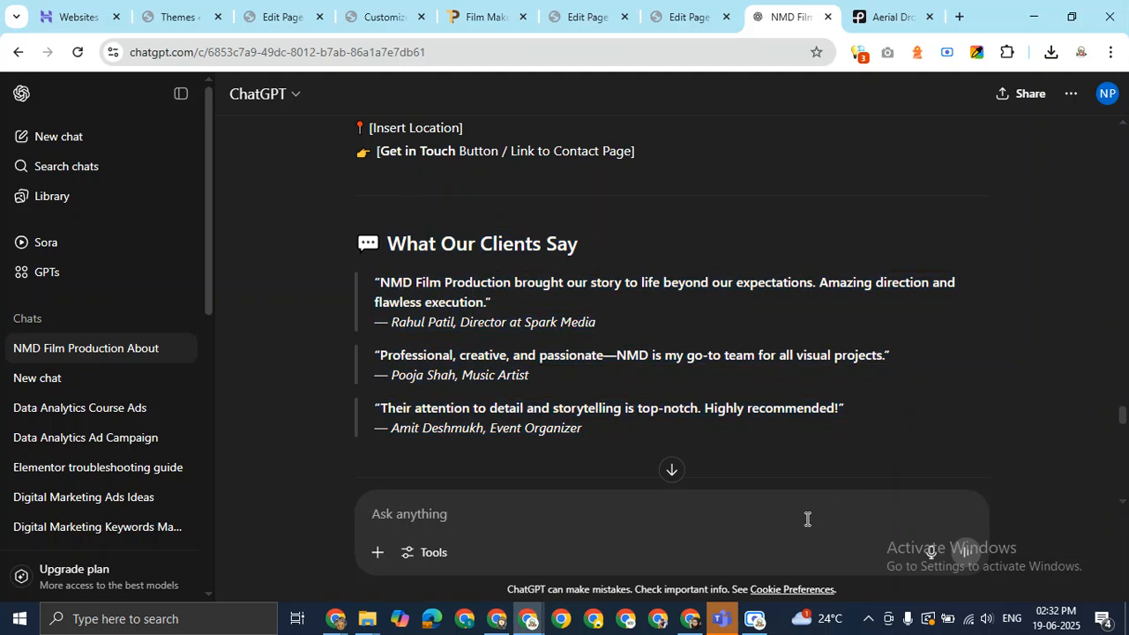
Ask ChatGPT to write HTML CSS code for the pasted testimonial section.
text(I)
key(BackSpace)
text(I w)
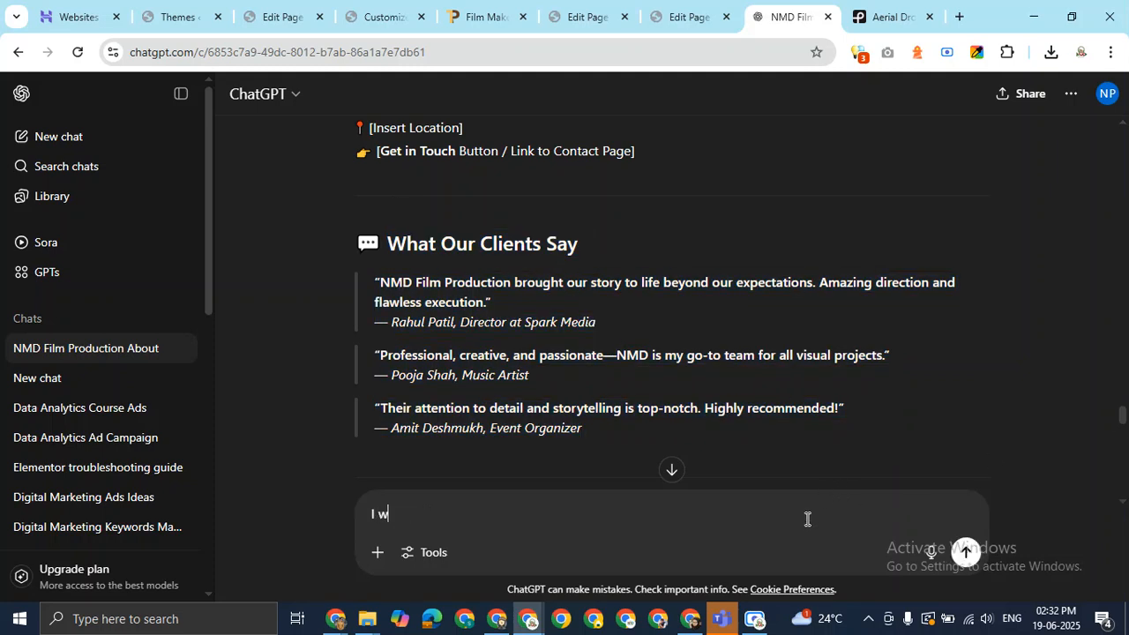
text(ant to write HTML CS)
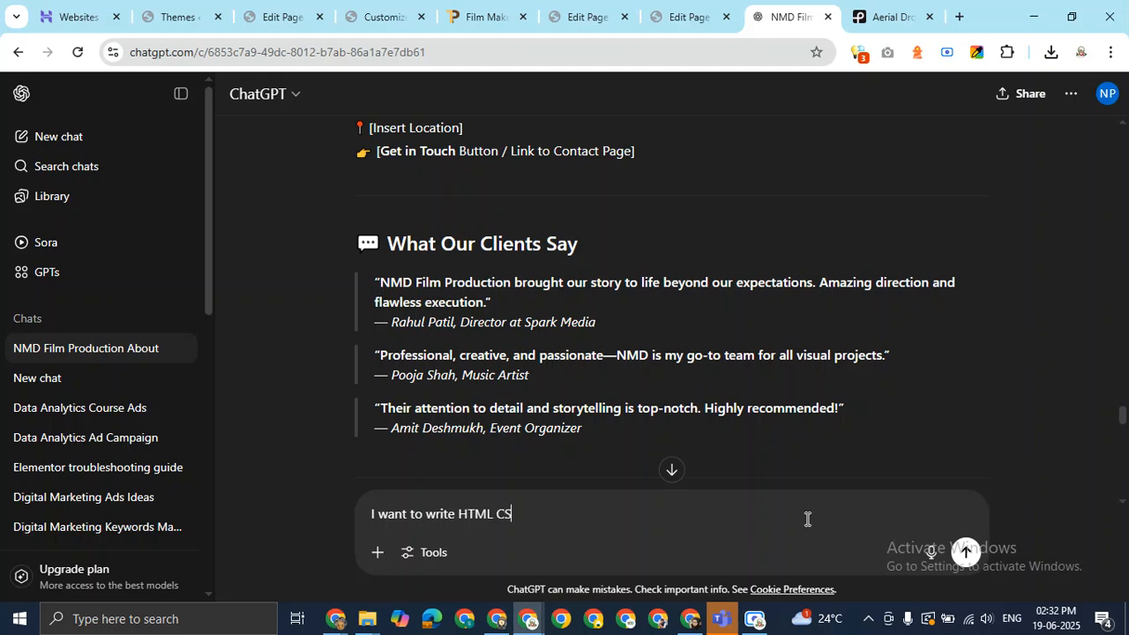
text(S code for this testim)
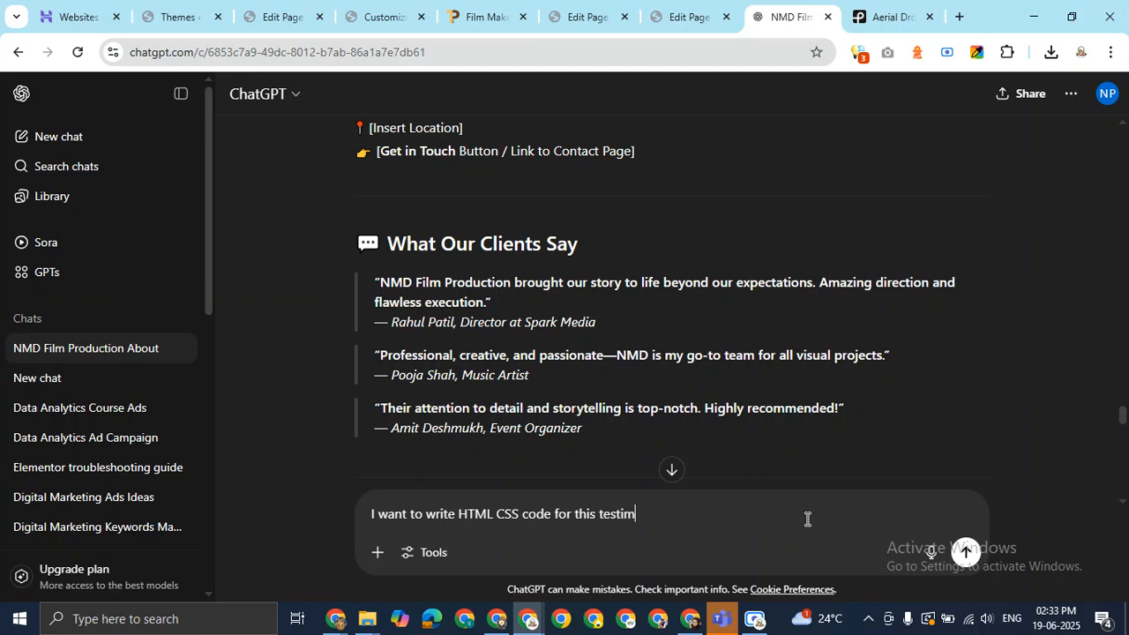
text(onial section. please )
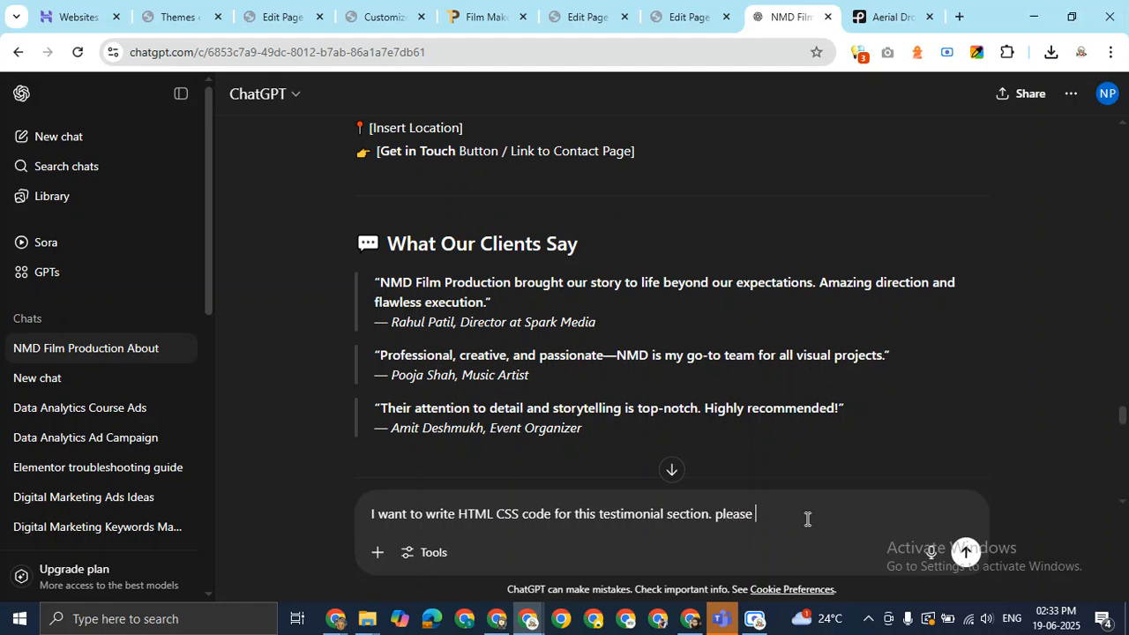
text(write code for this. CSS will be)
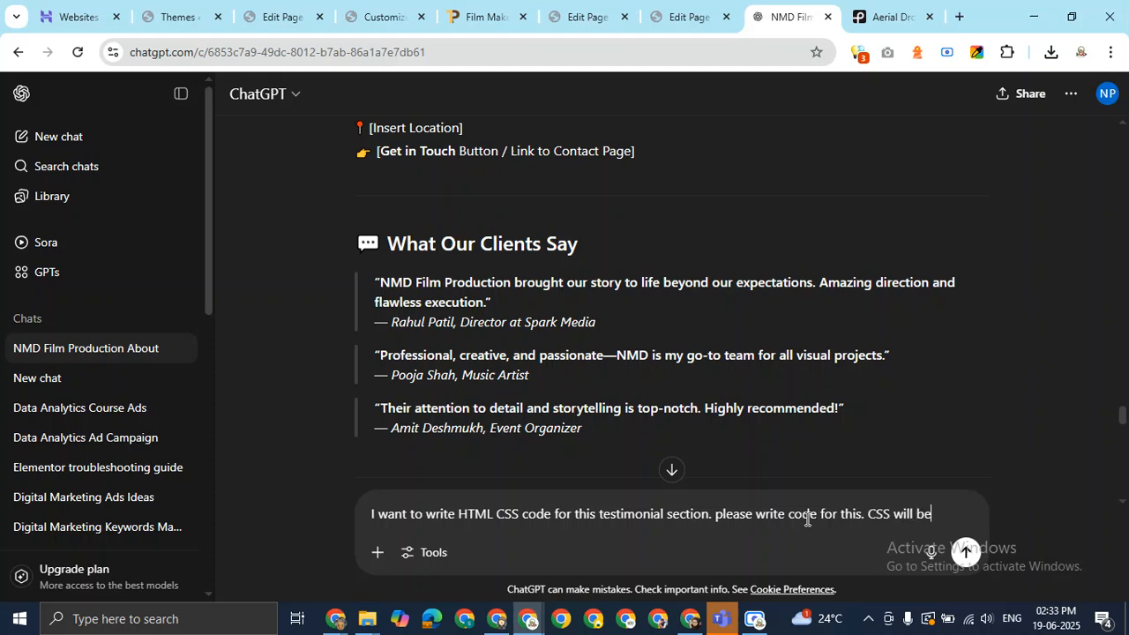
text( on same page)
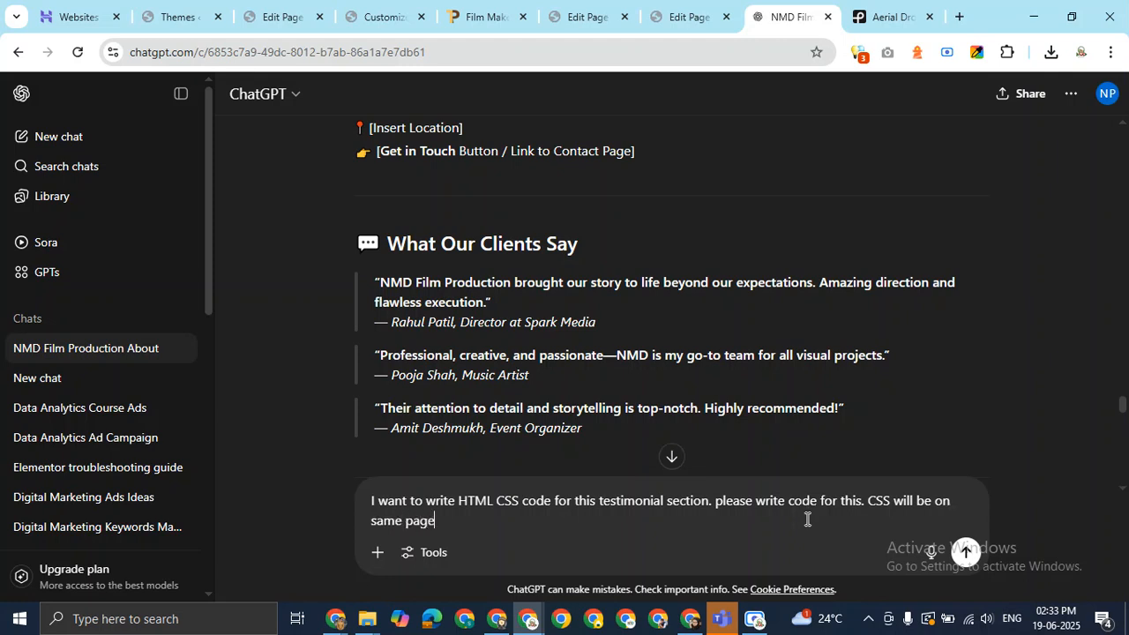
text(.)
key(ctrl+v)
key(Return)
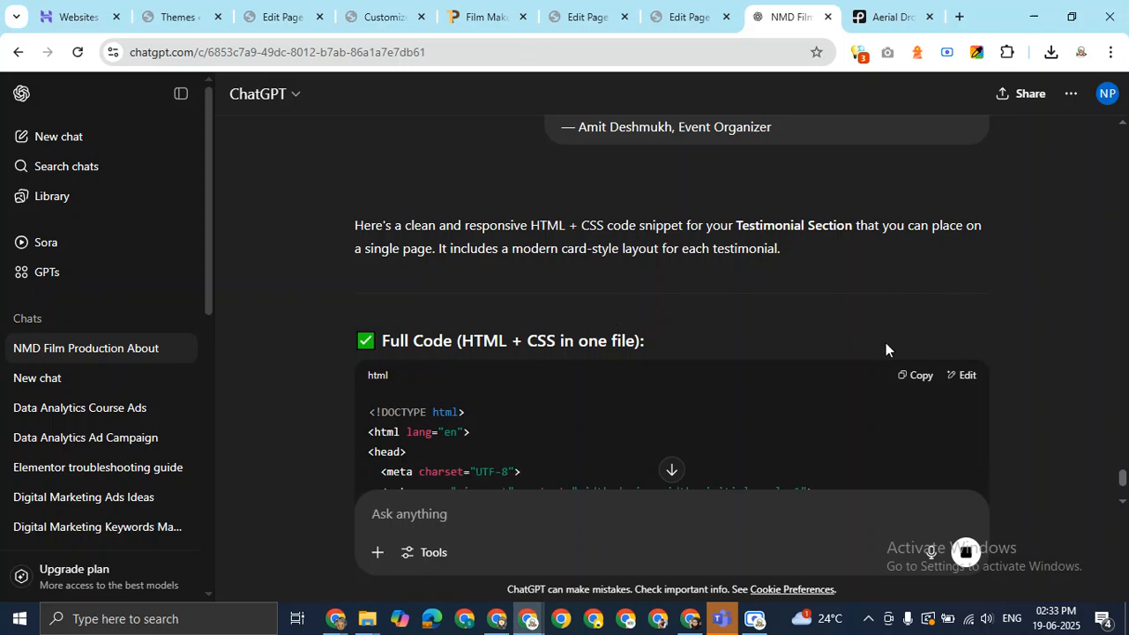
Copy the <section> markup from ChatGPT's generated testimonial code.
scroll(655, 309, down, 4)
scroll(656, 308, up, 4)
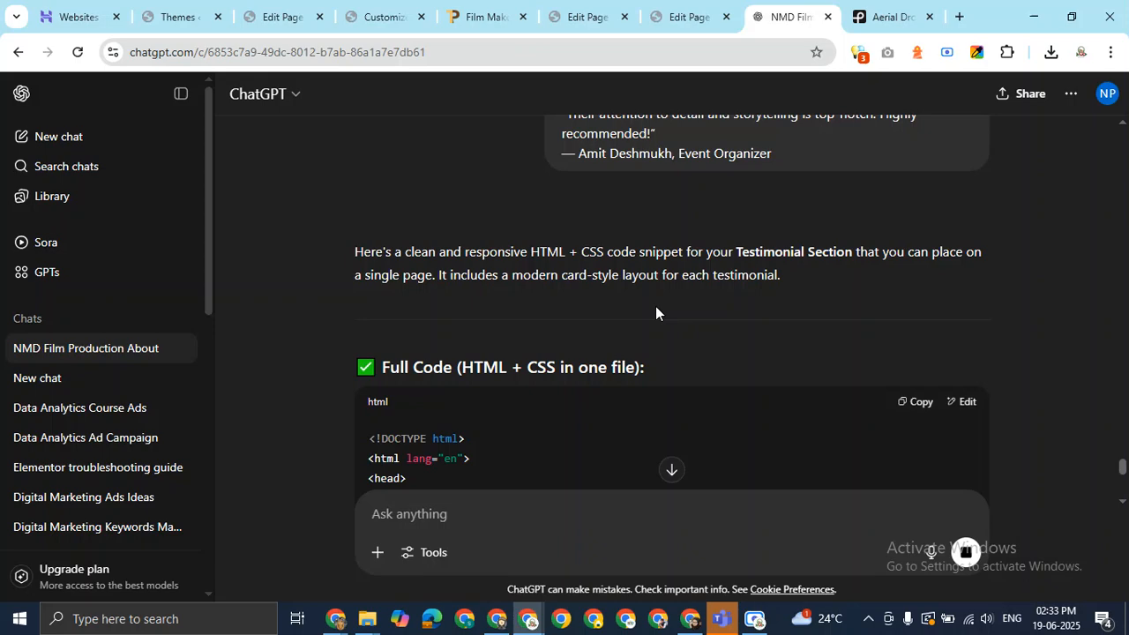
scroll(822, 327, down, 4)
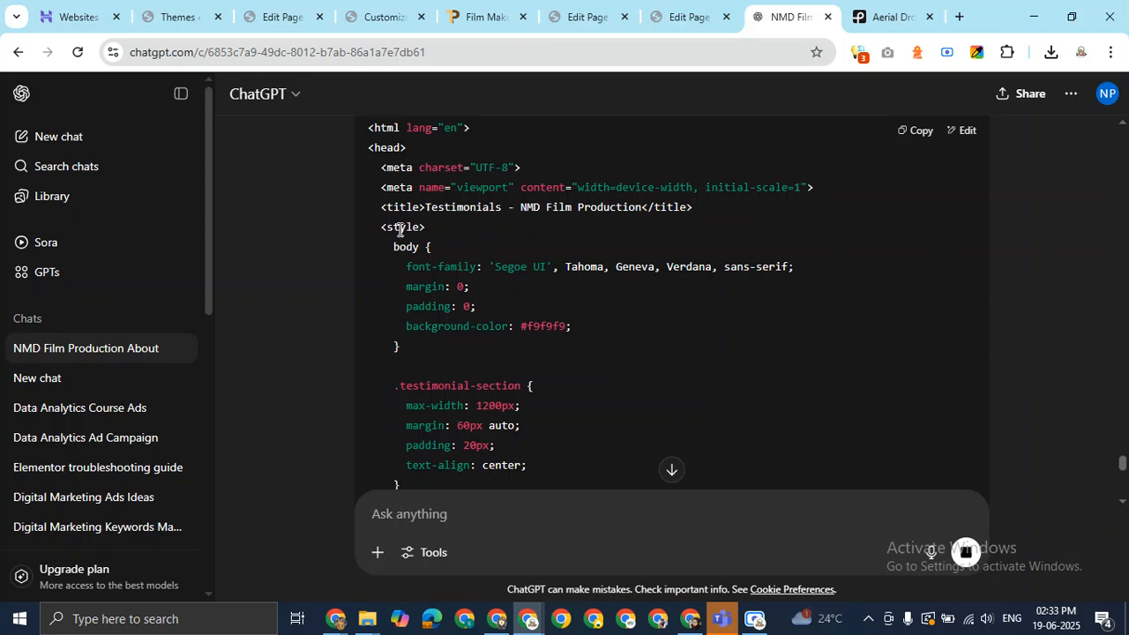
drag(382, 230, 426, 227)
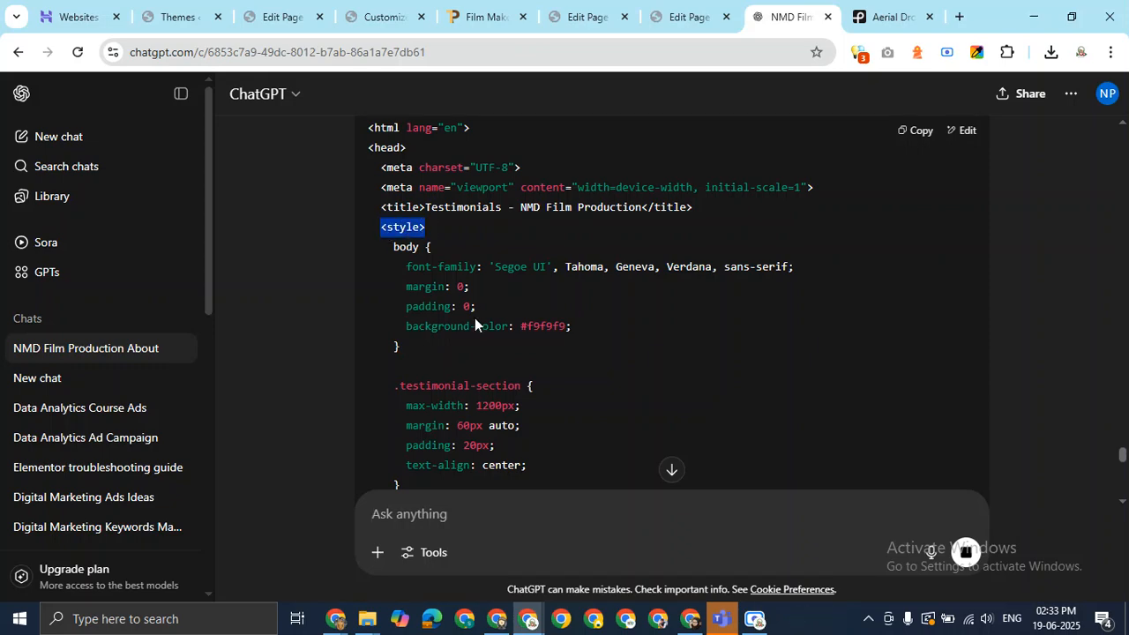
scroll(475, 324, down, 10)
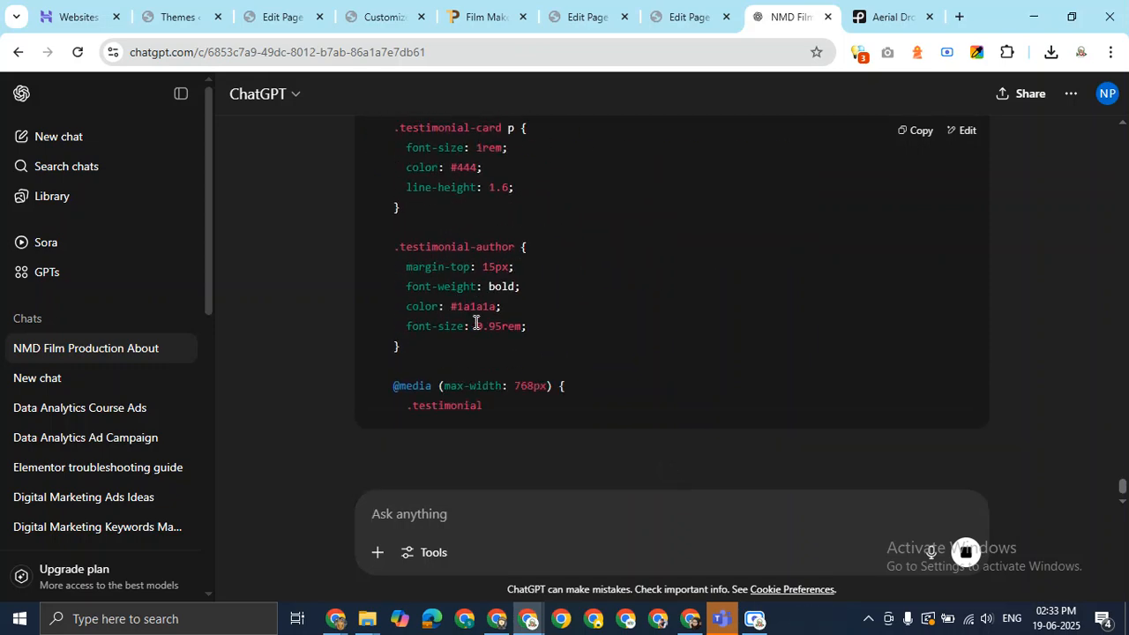
scroll(475, 326, down, 3)
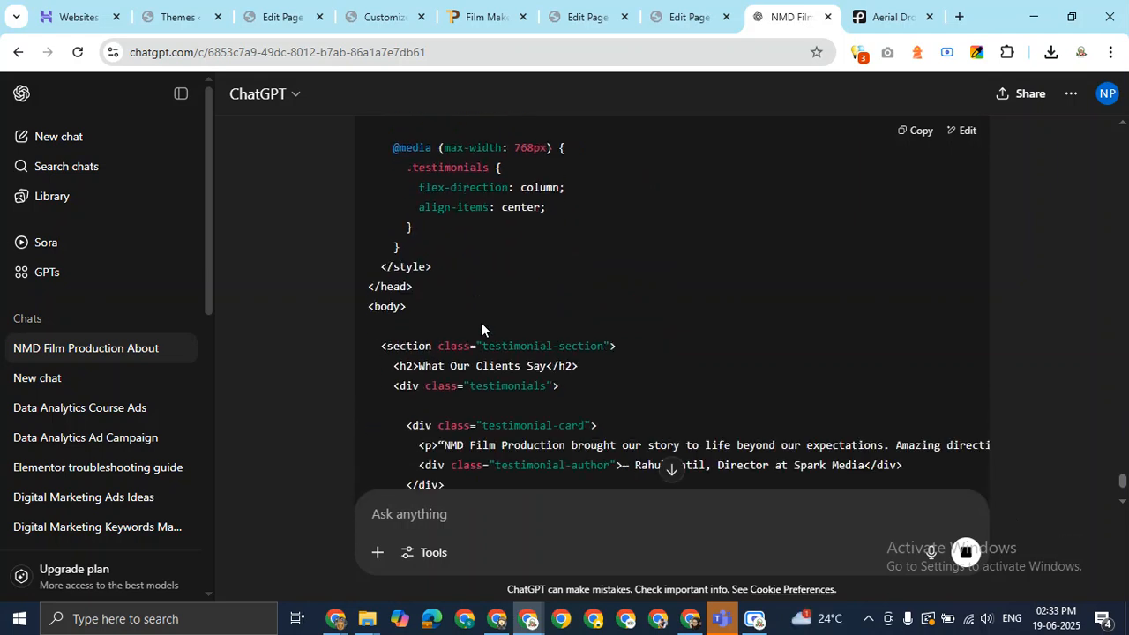
drag(381, 348, 422, 345)
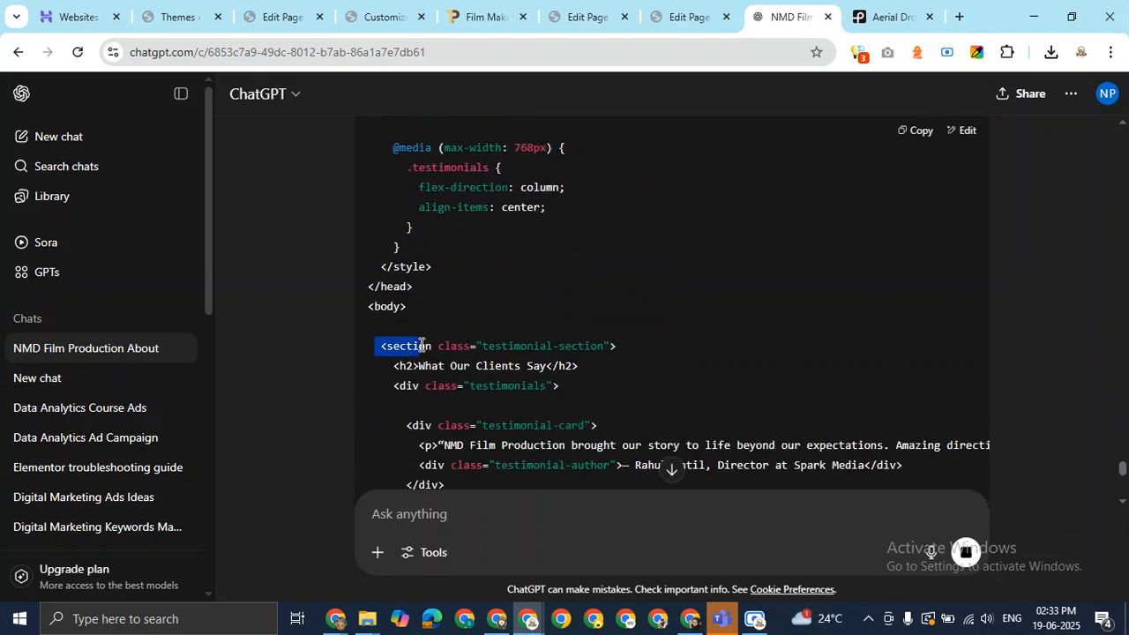
click(410, 348)
scroll(501, 324, down, 4)
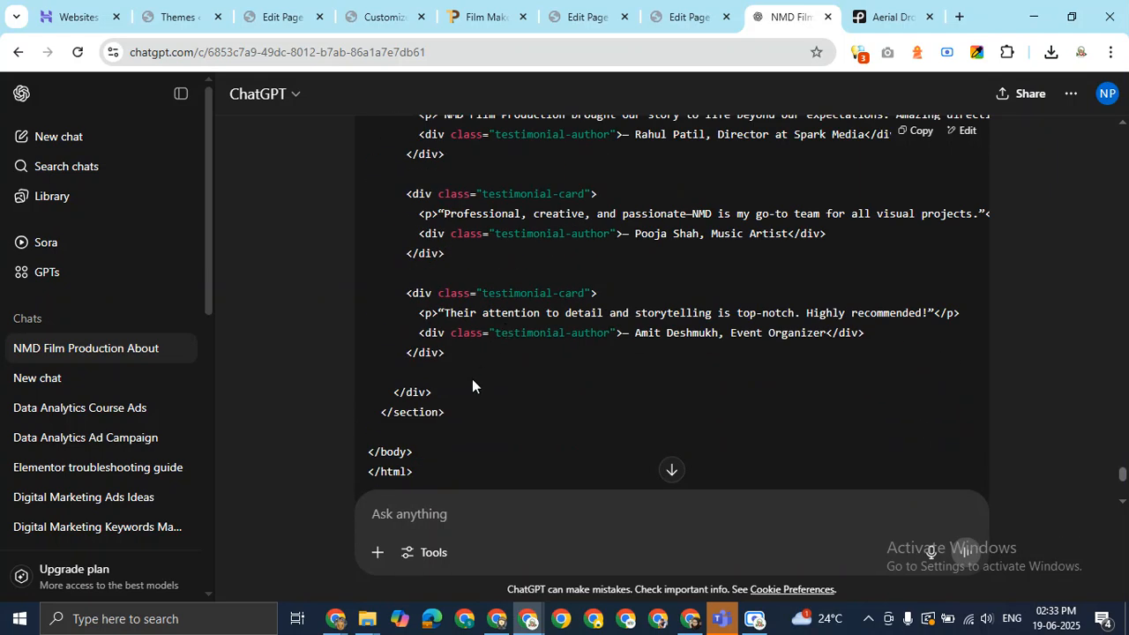
drag(452, 414, 417, 340)
scroll(419, 265, up, 3)
right_click(402, 362)
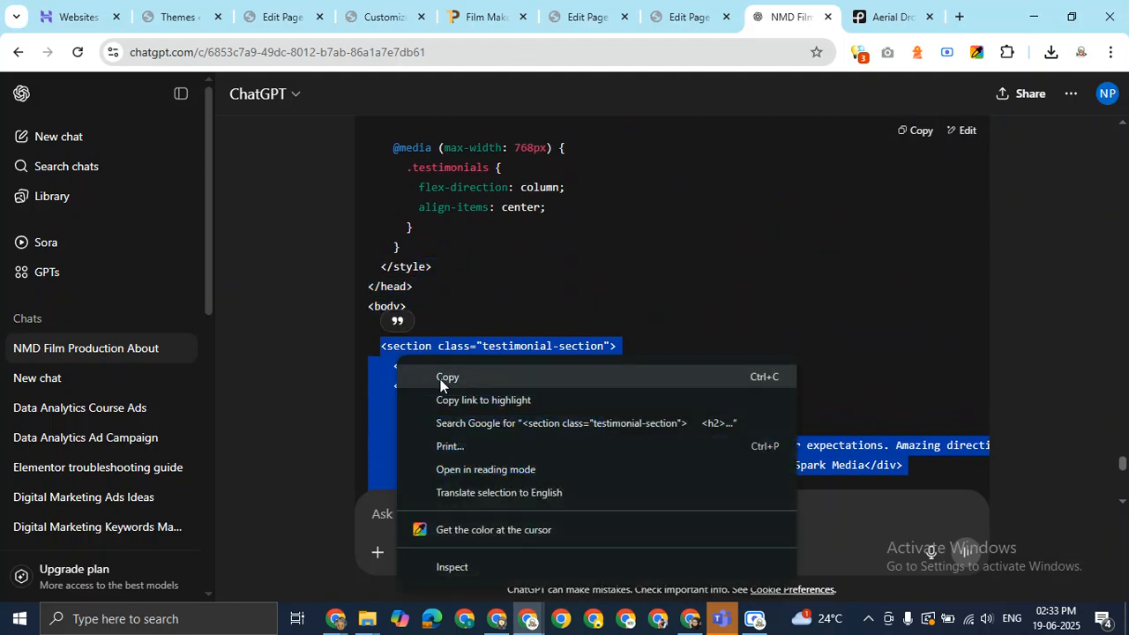
click(441, 379)
right_click(439, 365)
click(444, 377)
right_click(429, 364)
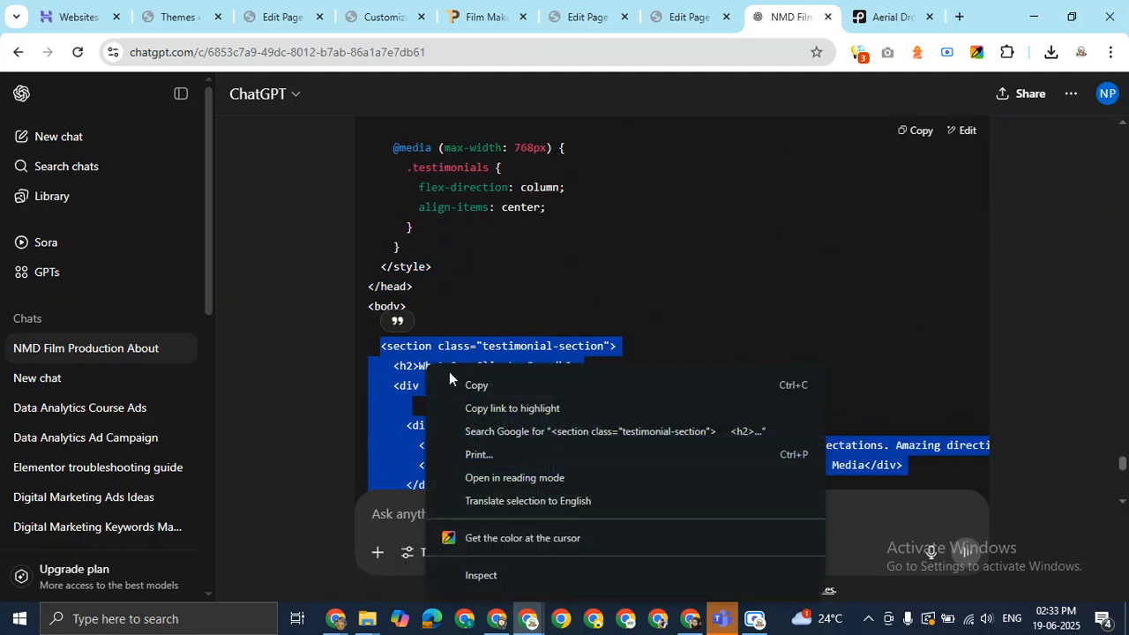
click(449, 378)
scroll(419, 351, down, 4)
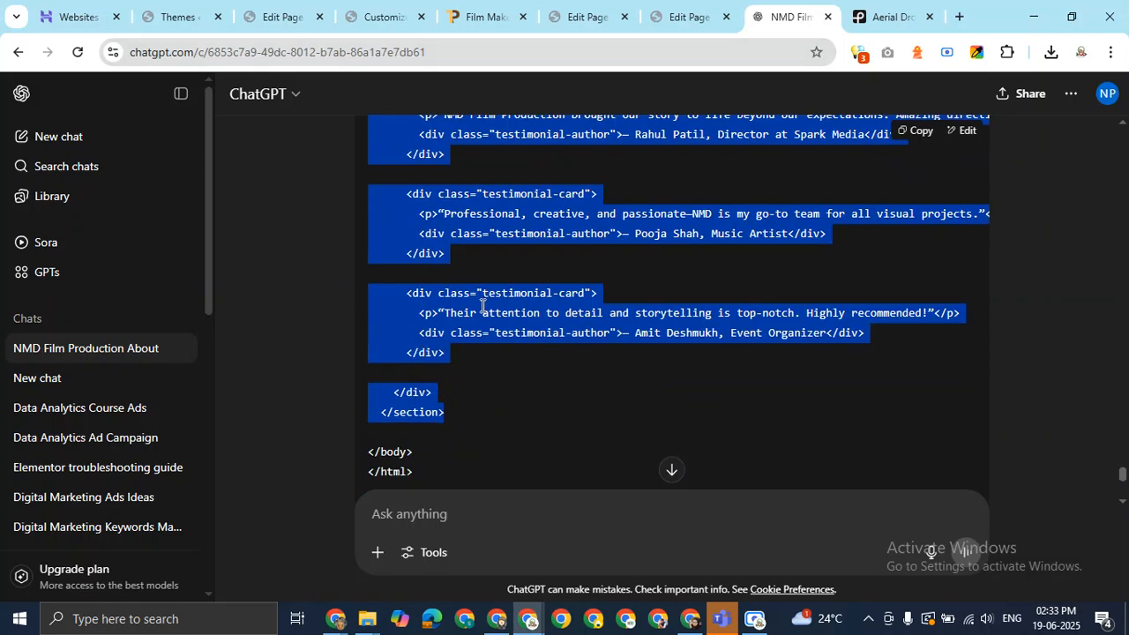
click(684, 14)
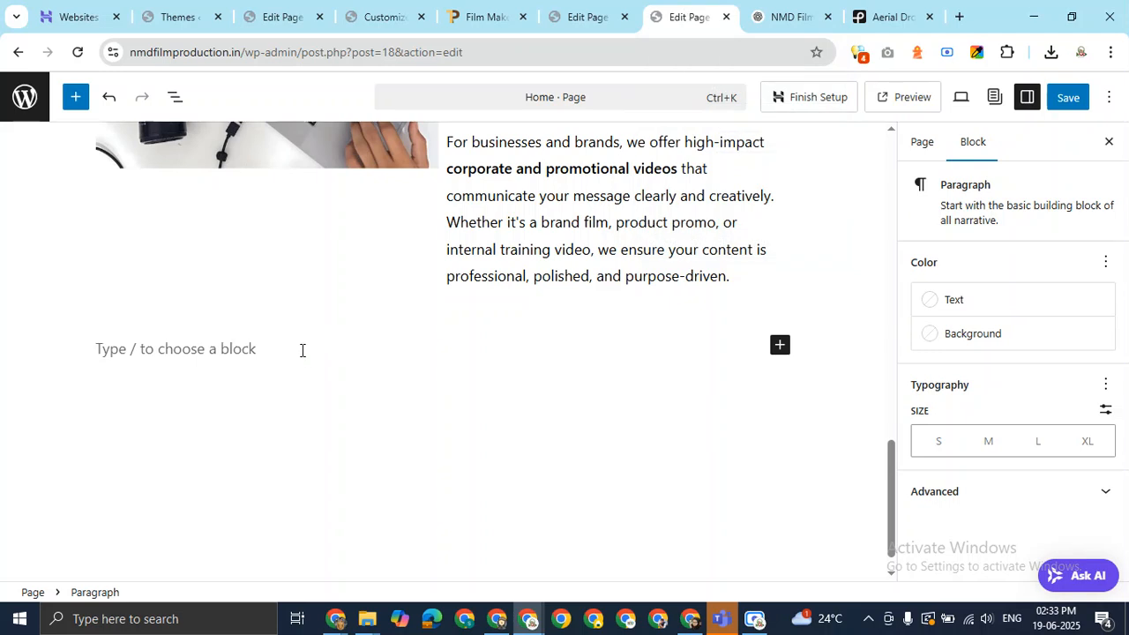
Turn the empty block into a Custom HTML block and paste the testimonial section markup.
text(/)
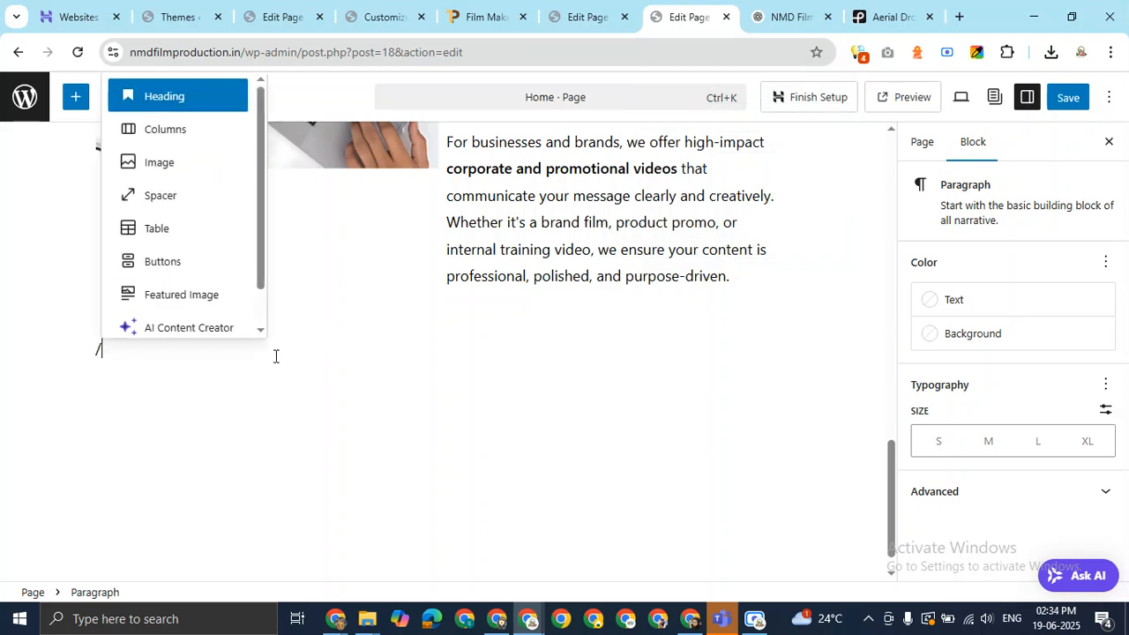
text(ht)
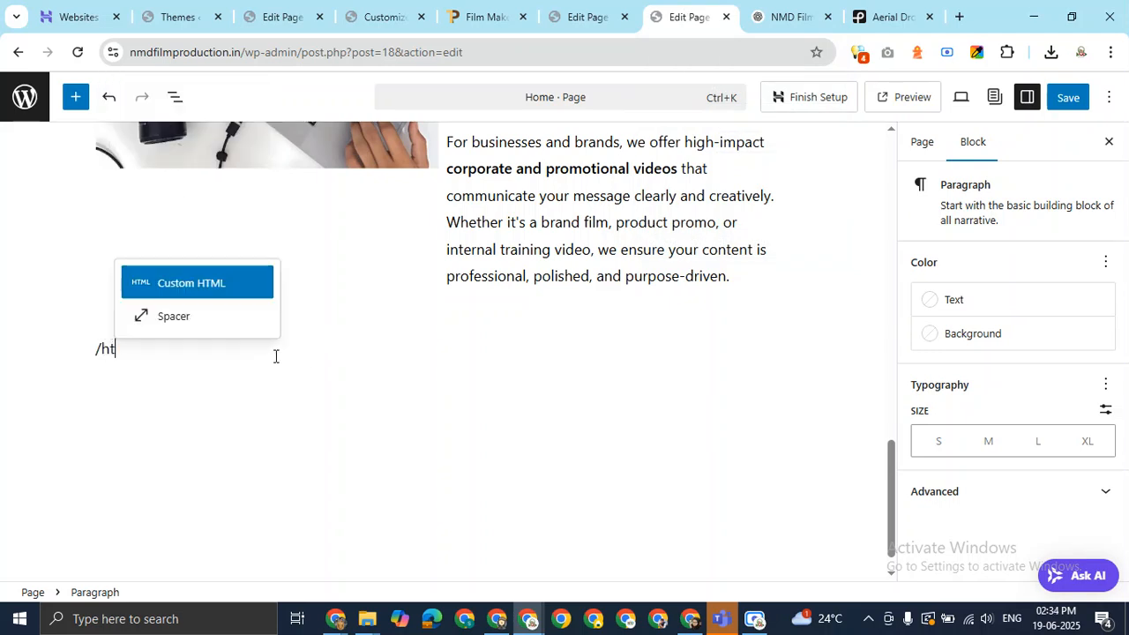
key(Return)
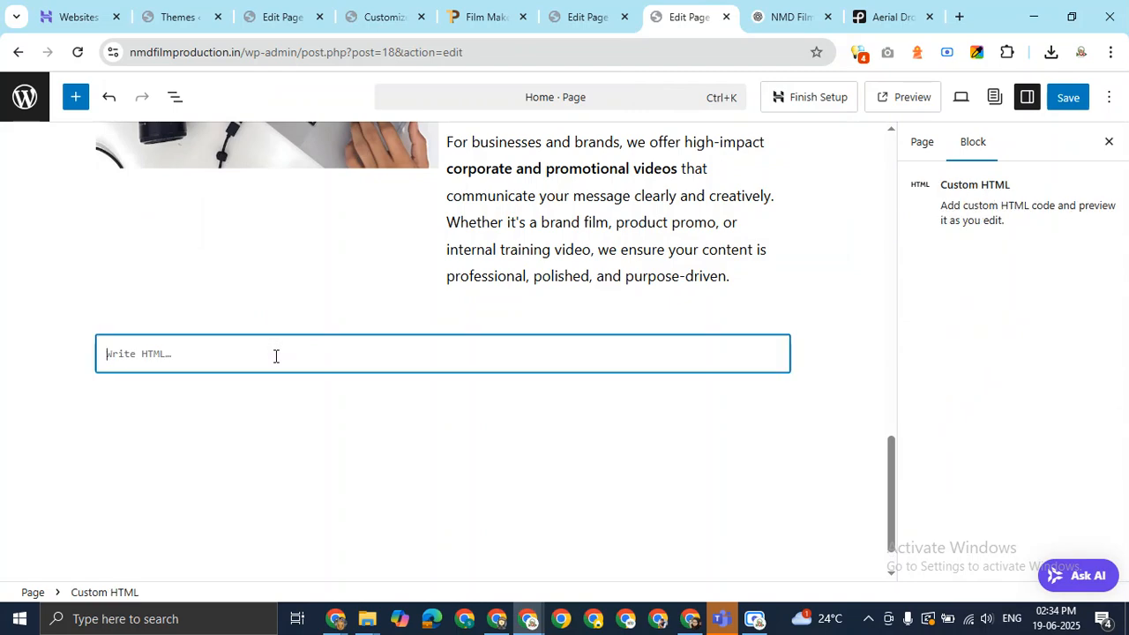
key(ctrl+v)
scroll(605, 411, up, 5)
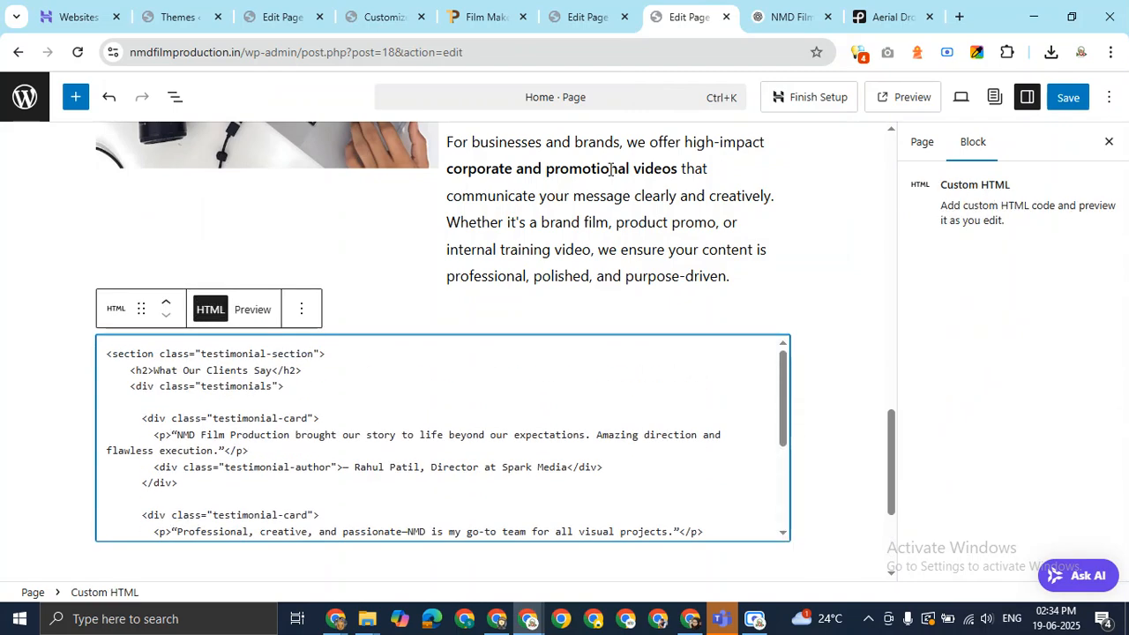
Copy the <style> CSS from ChatGPT's generated testimonial code.
click(789, 16)
scroll(559, 285, up, 8)
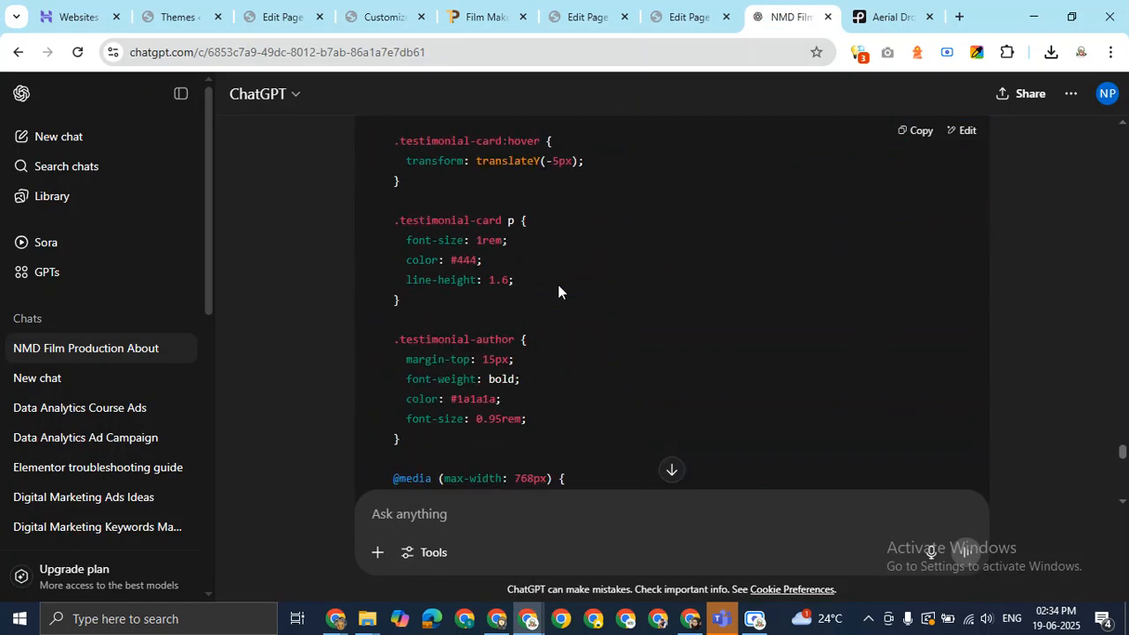
scroll(559, 285, down, 4)
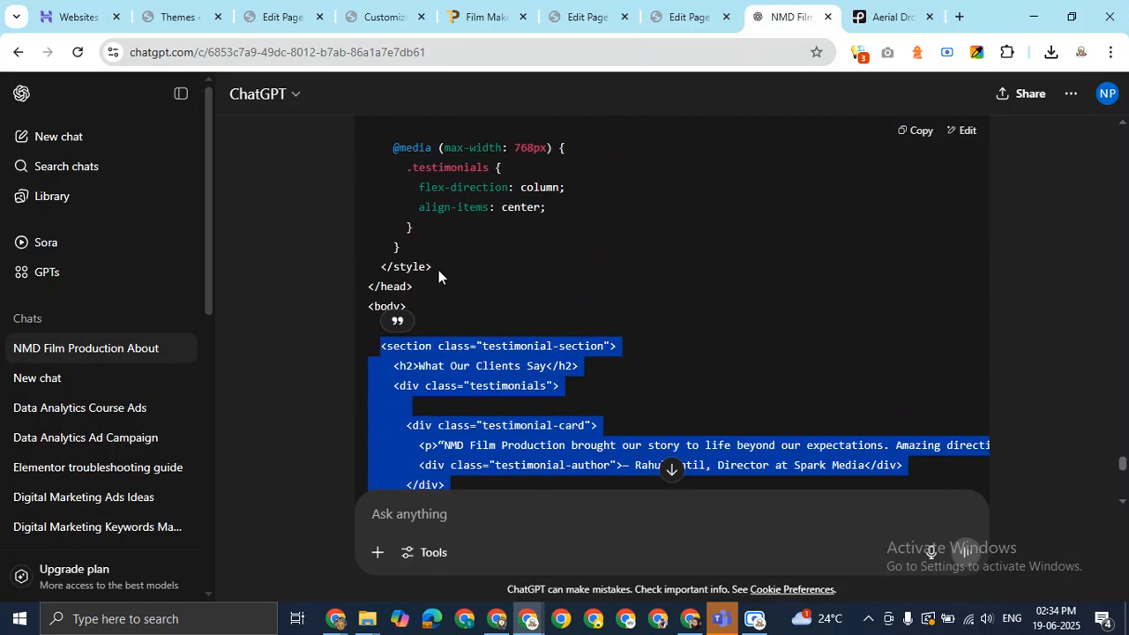
drag(439, 270, 367, 381)
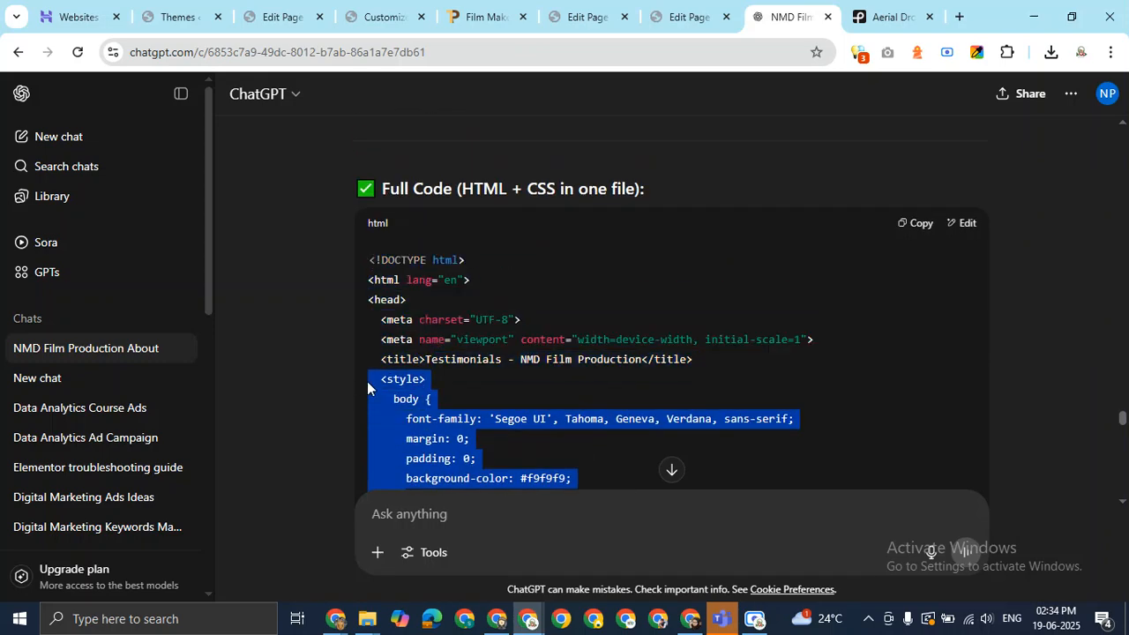
right_click(393, 372)
click(456, 162)
right_click(410, 379)
click(470, 174)
click(684, 17)
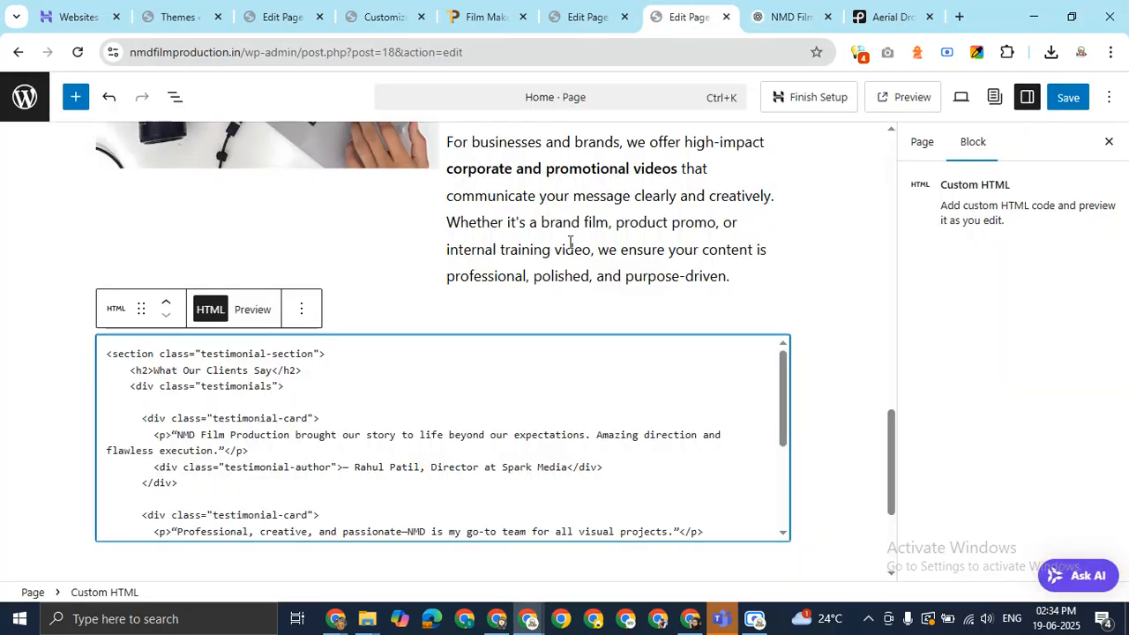
Paste the testimonial CSS on a new line after the closing </section> tag.
scroll(373, 436, down, 2)
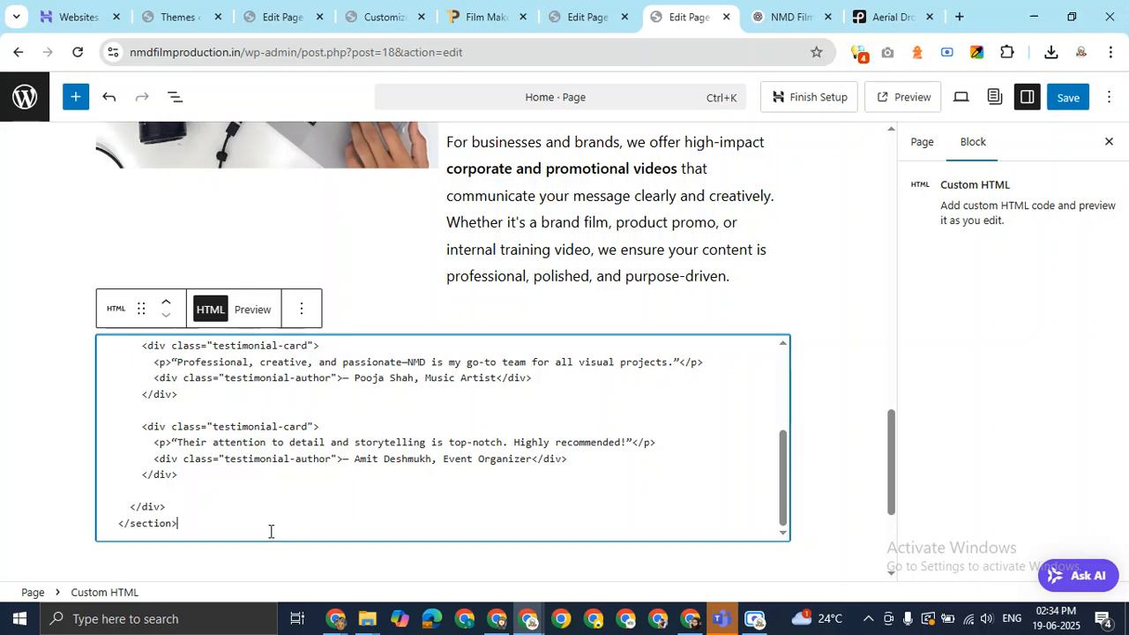
key(Return)
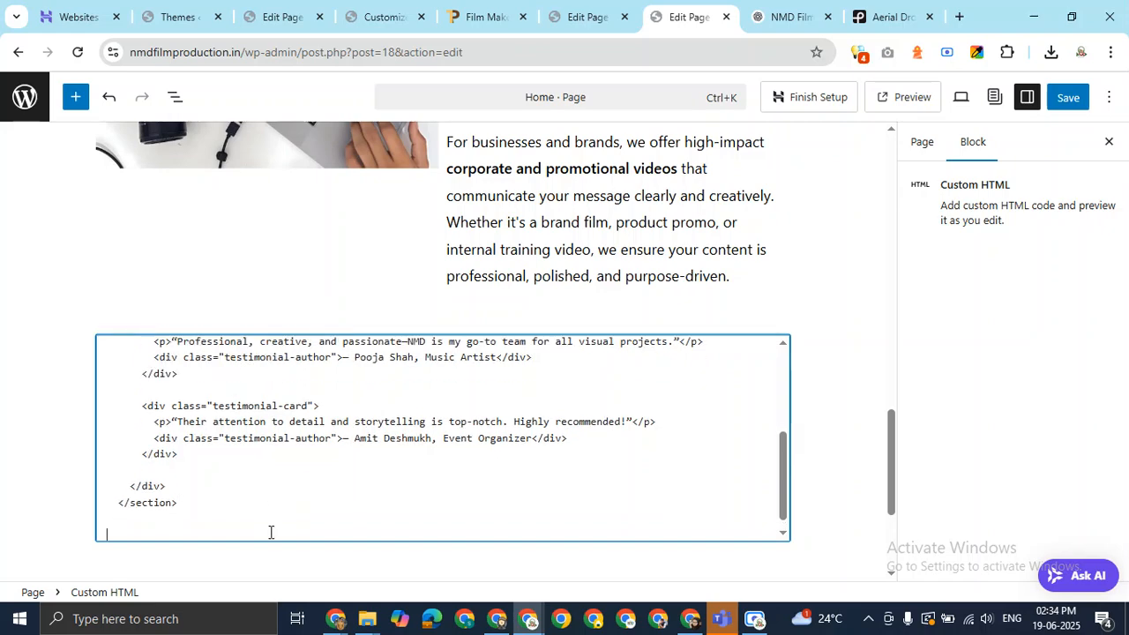
key(ctrl+v)
scroll(371, 450, up, 10)
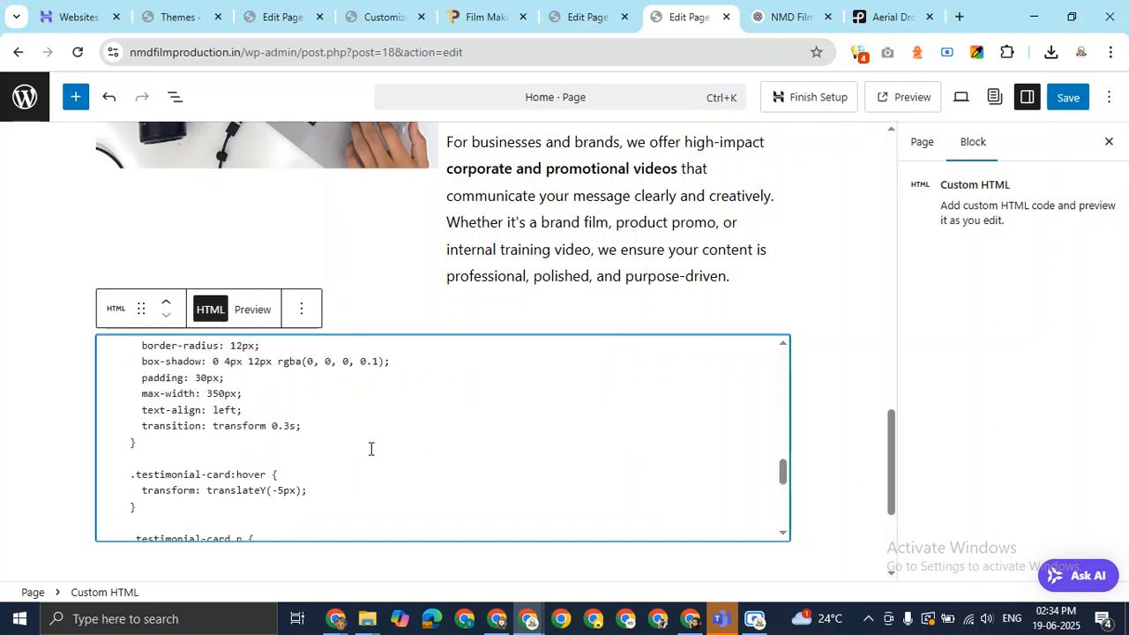
scroll(371, 449, up, 3)
scroll(370, 449, down, 8)
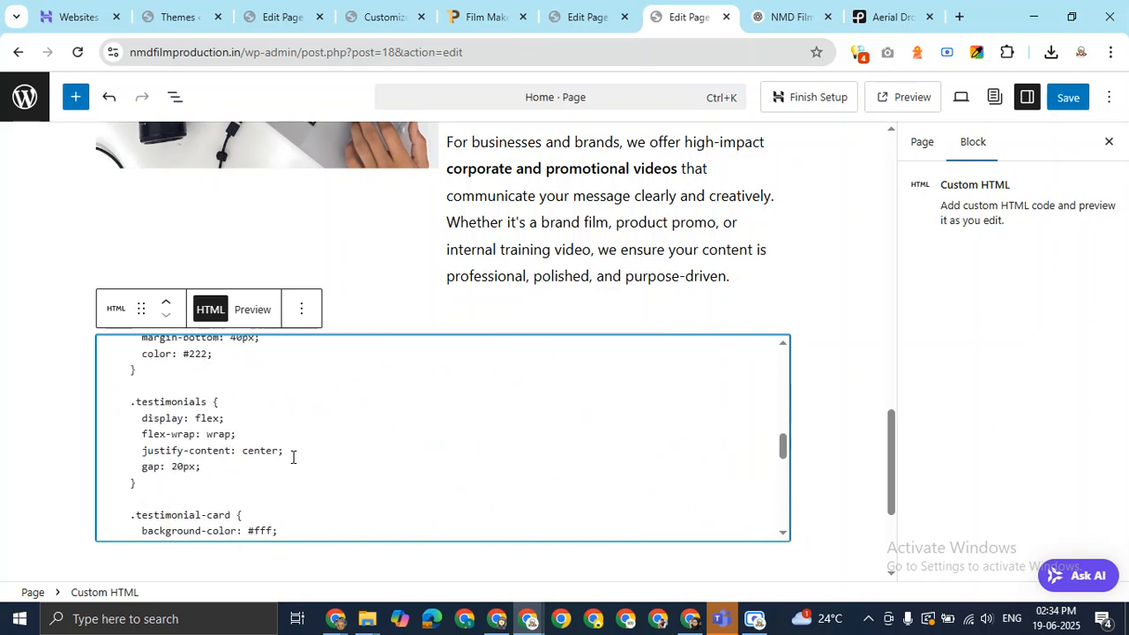
scroll(277, 457, up, 5)
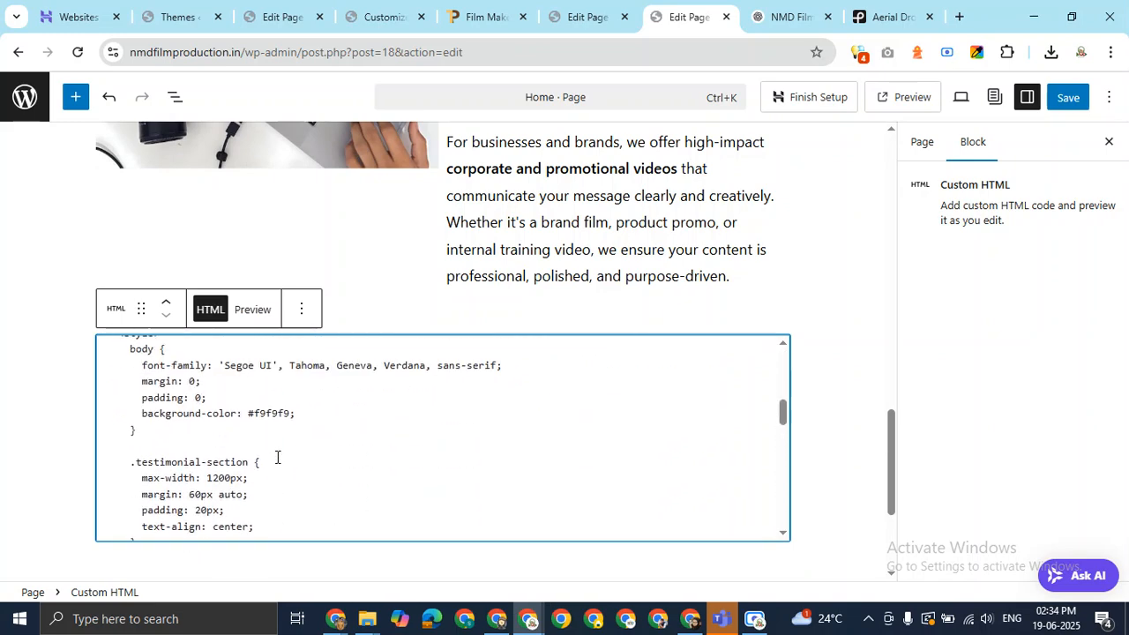
scroll(277, 457, down, 1)
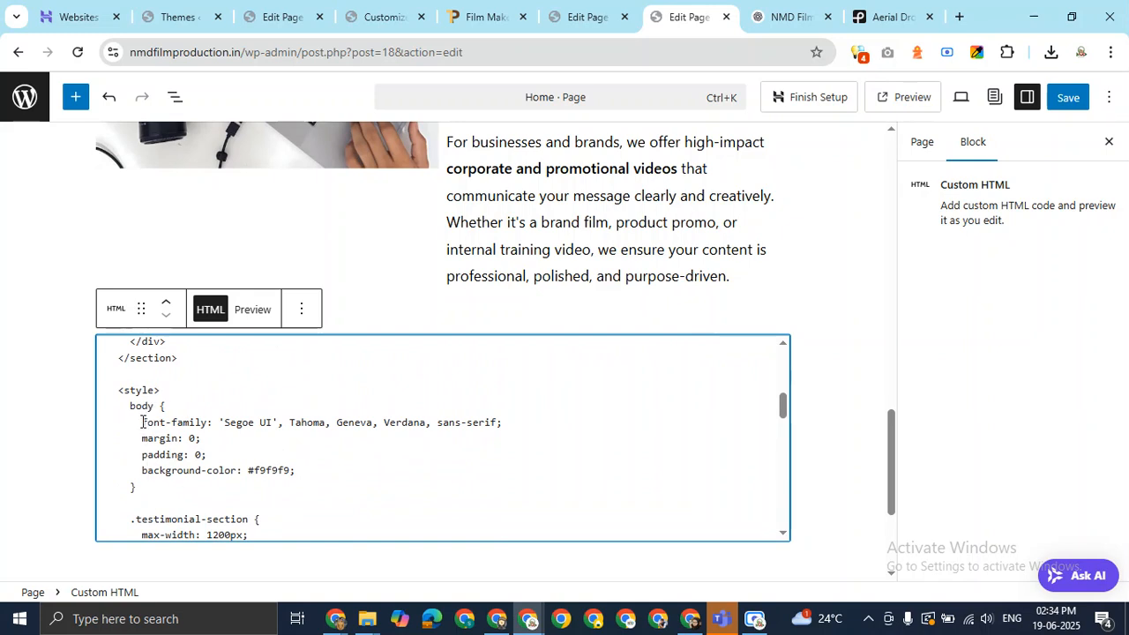
Delete the body CSS rule from the pasted styles.
drag(142, 421, 214, 453)
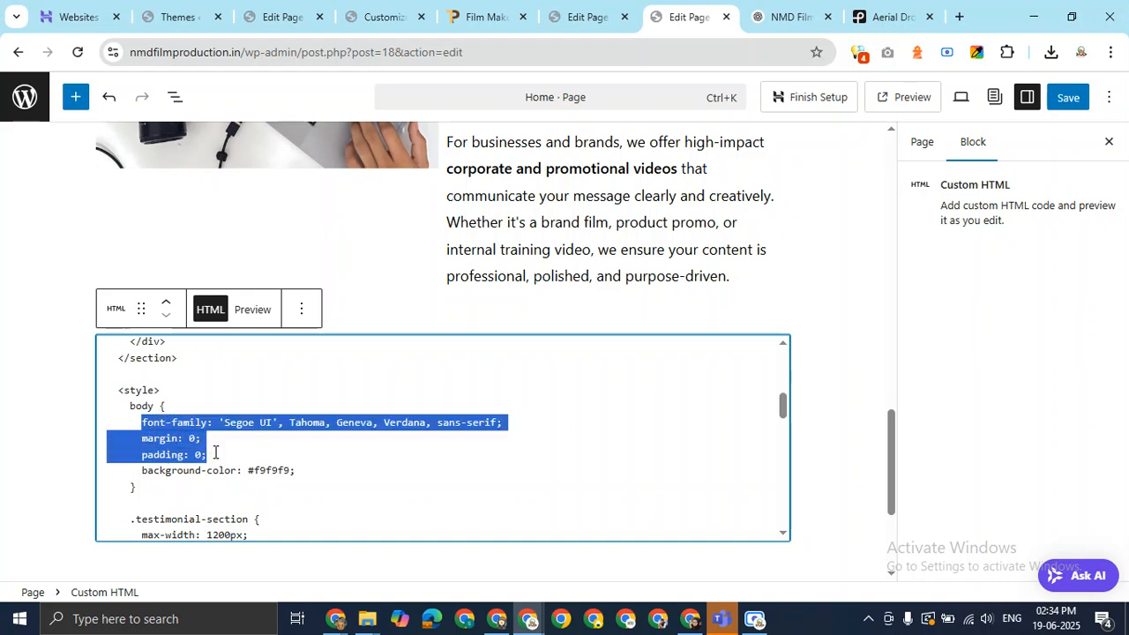
click(214, 453)
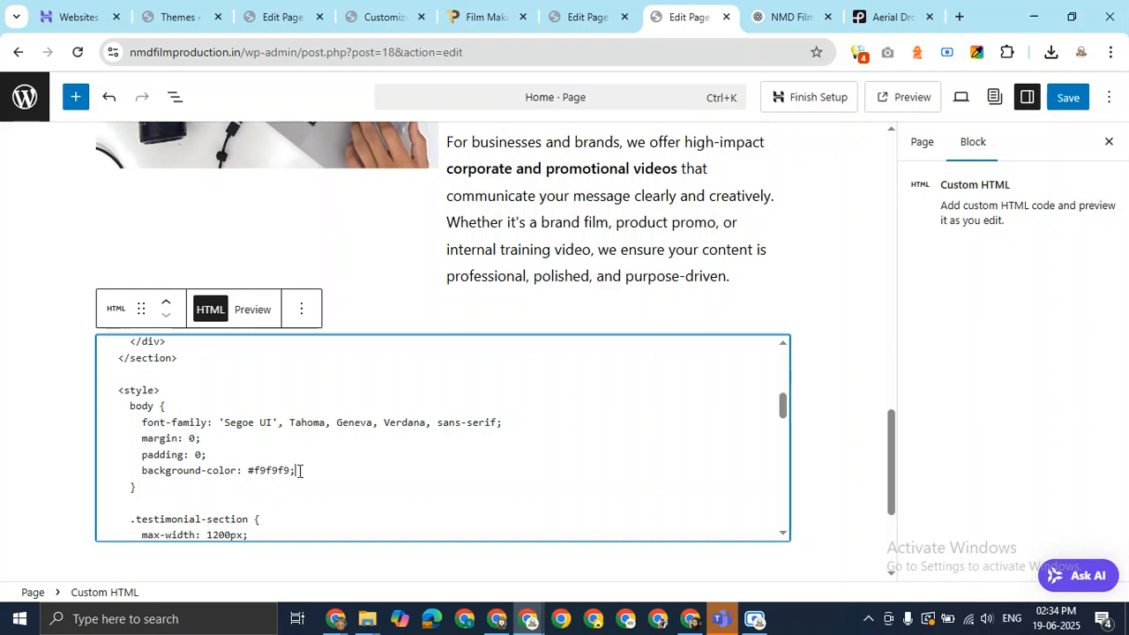
drag(138, 487, 113, 406)
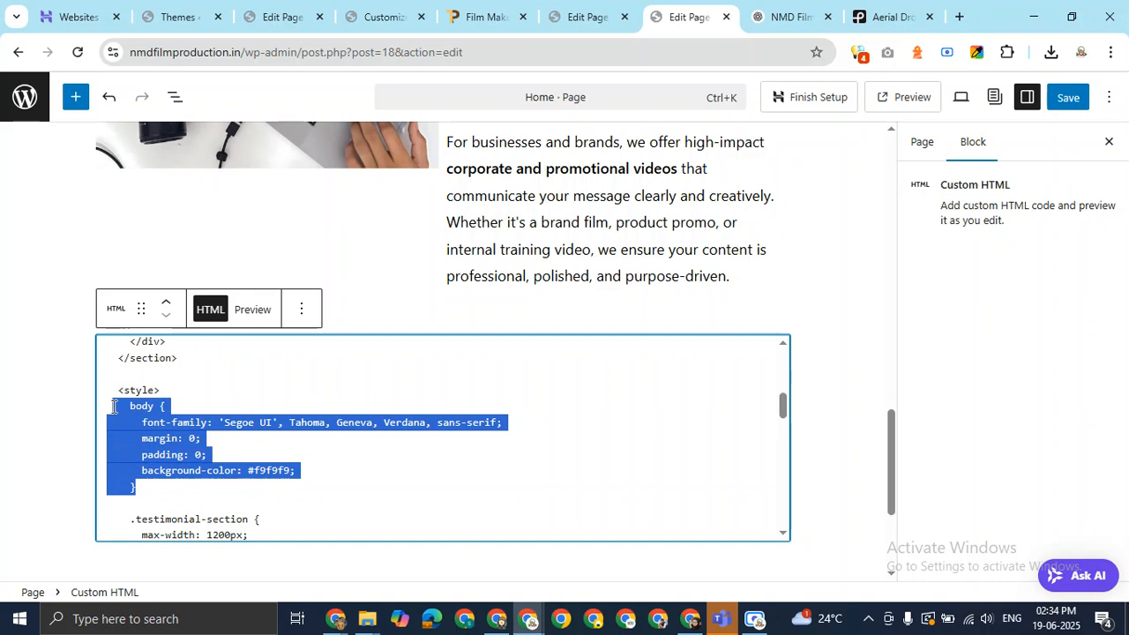
key(BackSpace)
key(BackSpace)
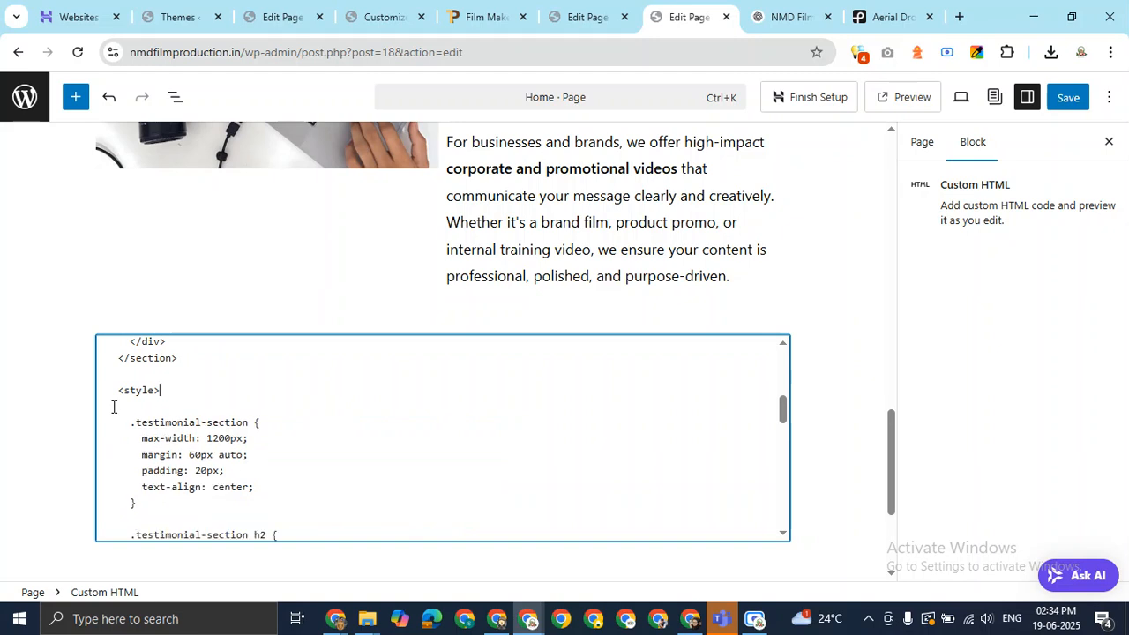
Save the updated Home page.
click(835, 306)
click(1067, 98)
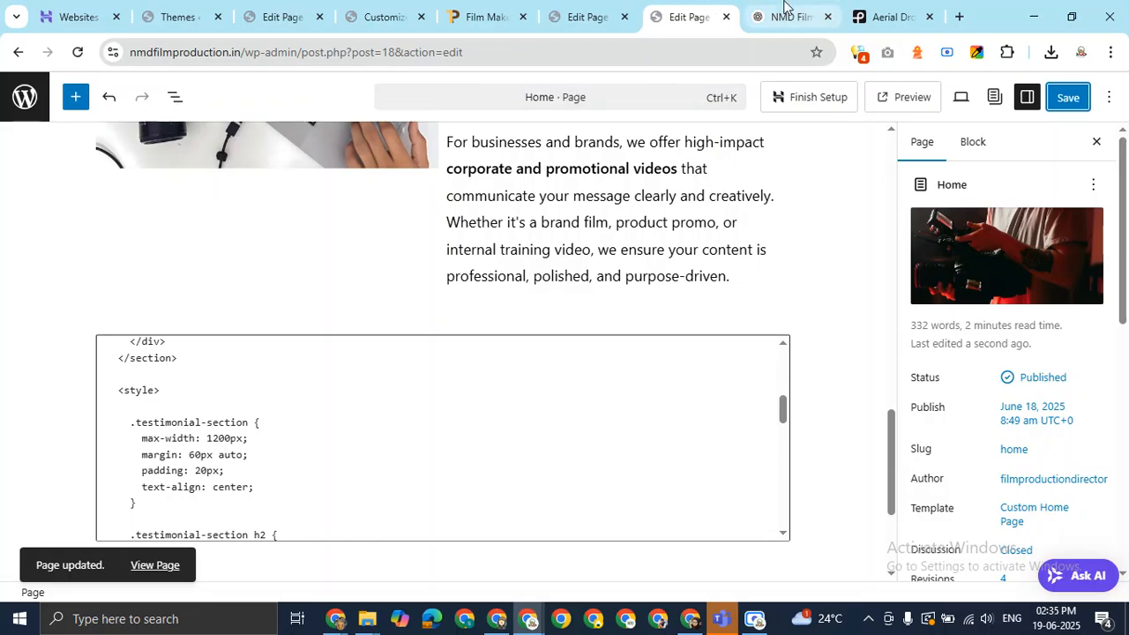
key(alt+Tab)
key(alt+Tab)
Open the live Home page in a new tab from the page's slug permalink.
click(759, 20)
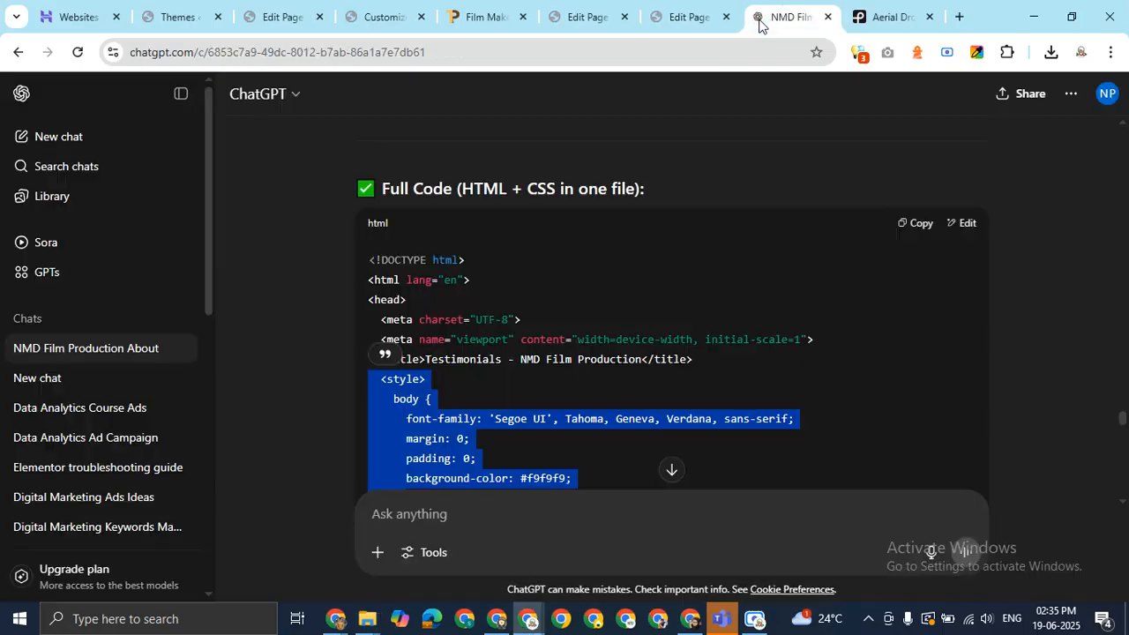
click(697, 16)
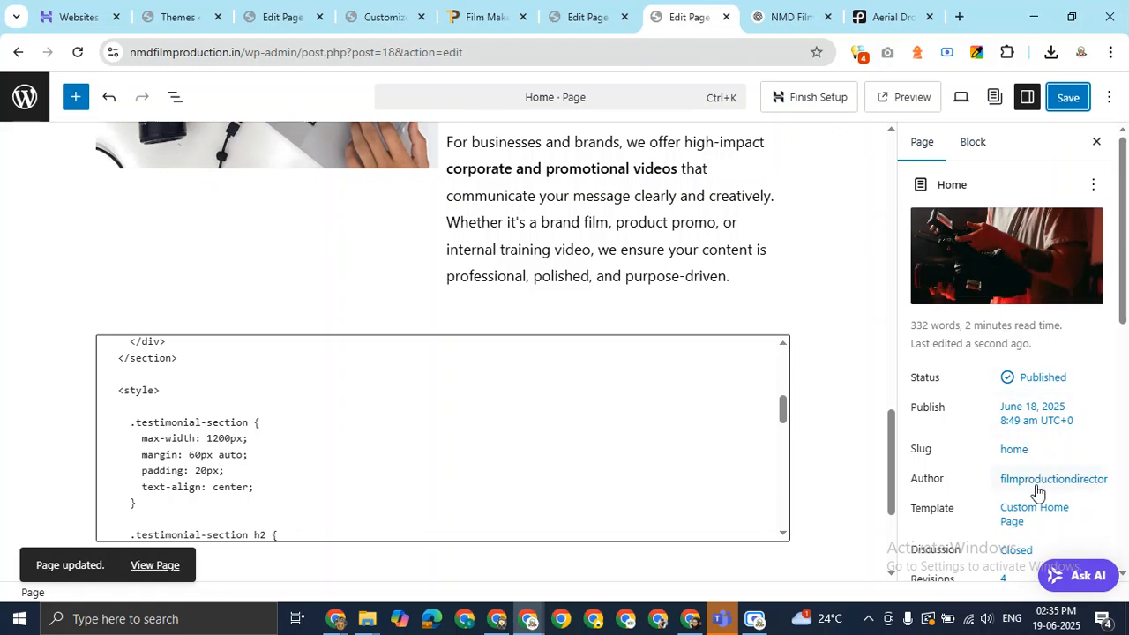
click(1028, 515)
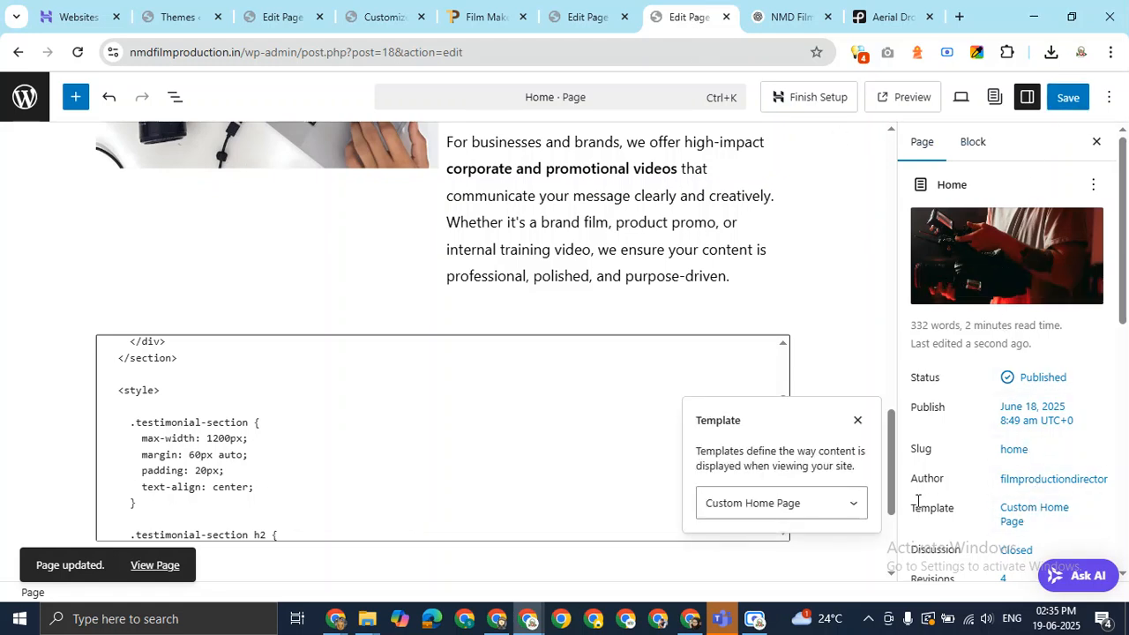
click(1011, 448)
middle_click(819, 442)
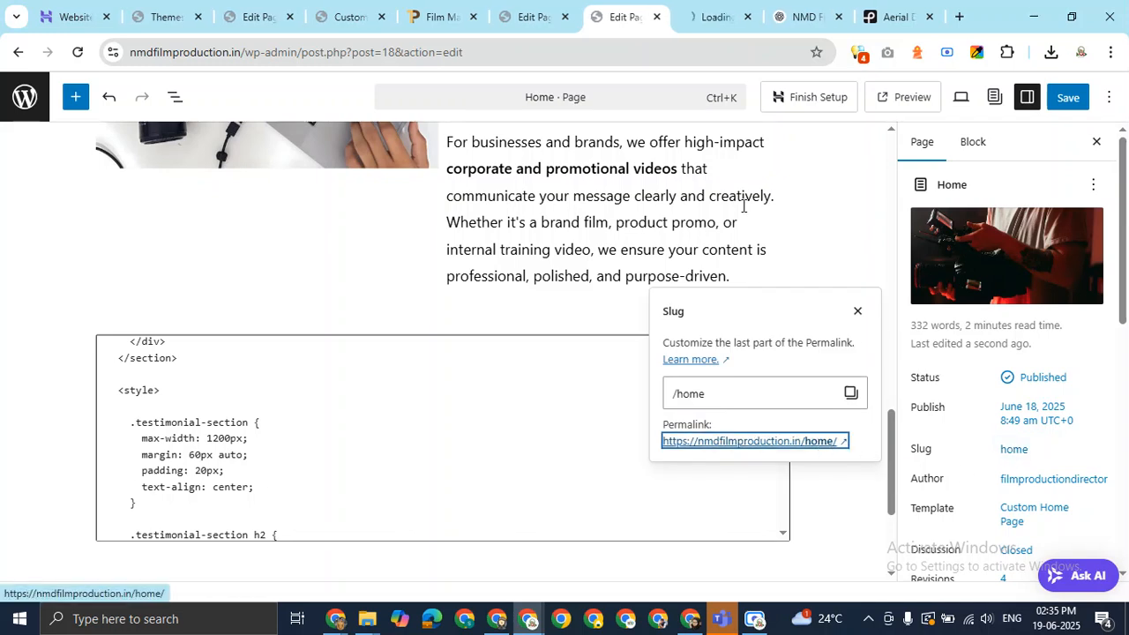
key(ctrl+Tab)
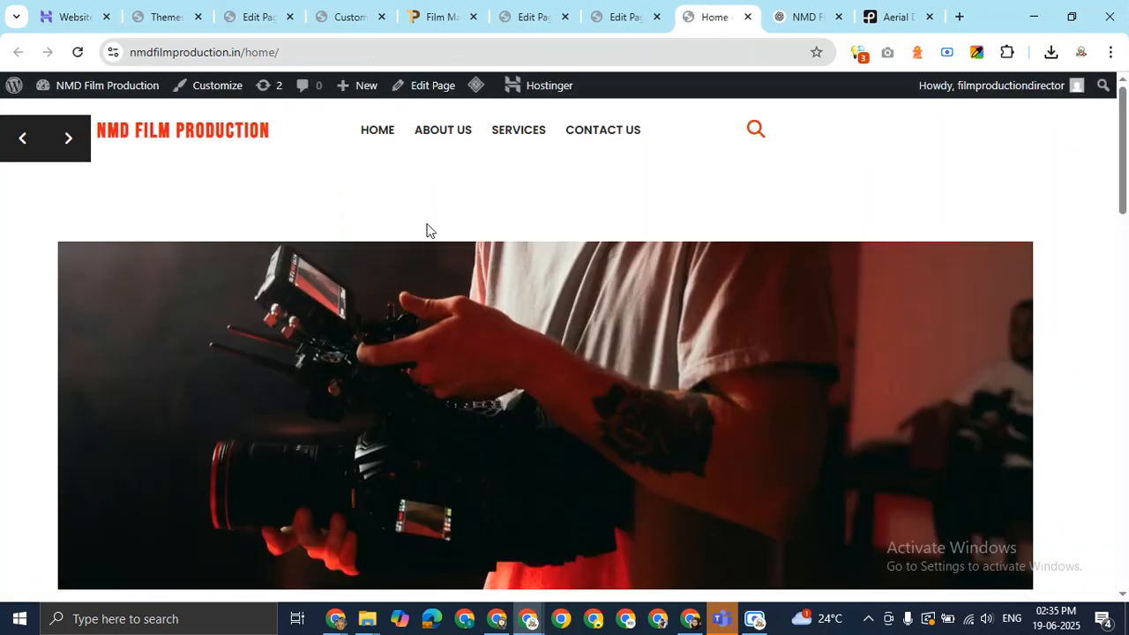
Scroll down the live page to the What Our Clients Say testimonial cards.
scroll(646, 353, down, 3)
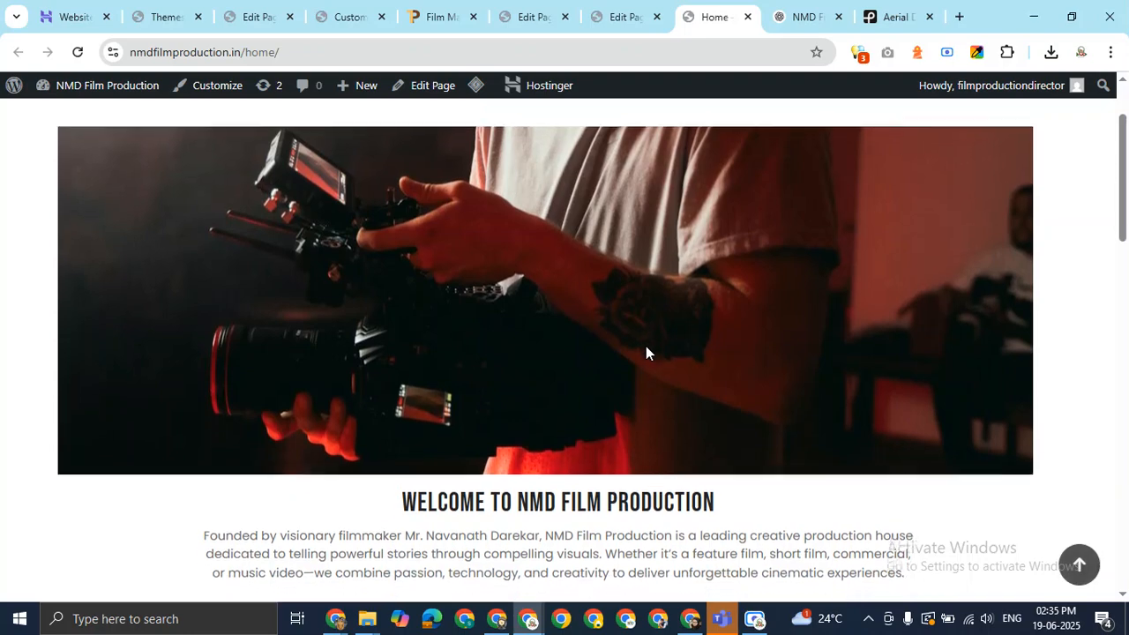
scroll(646, 353, down, 4)
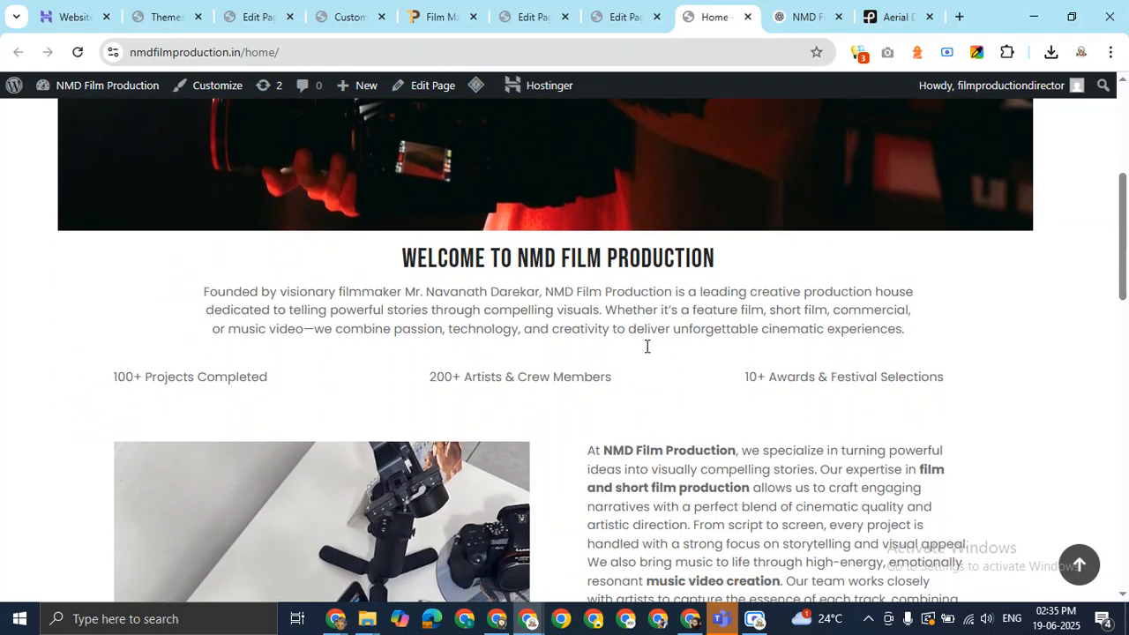
scroll(646, 347, down, 5)
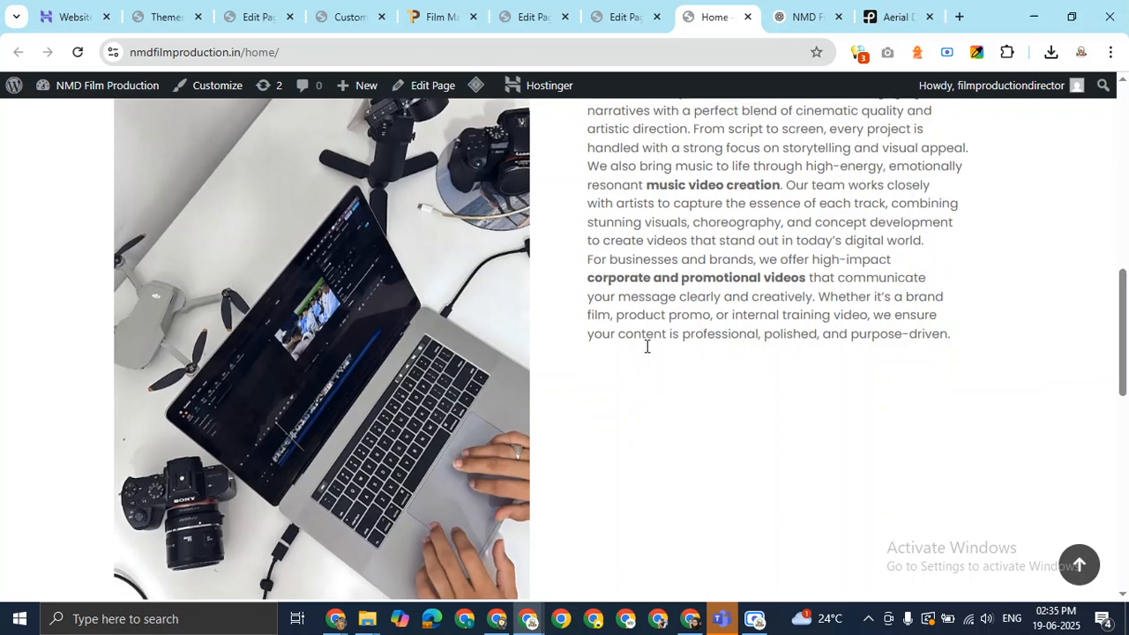
scroll(646, 349, down, 4)
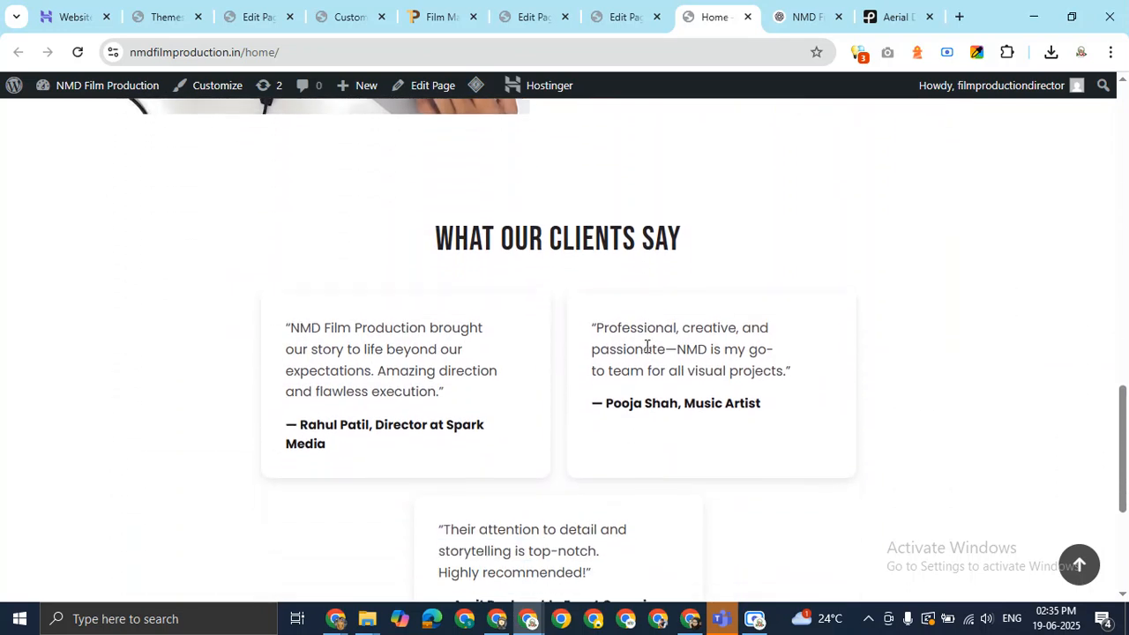
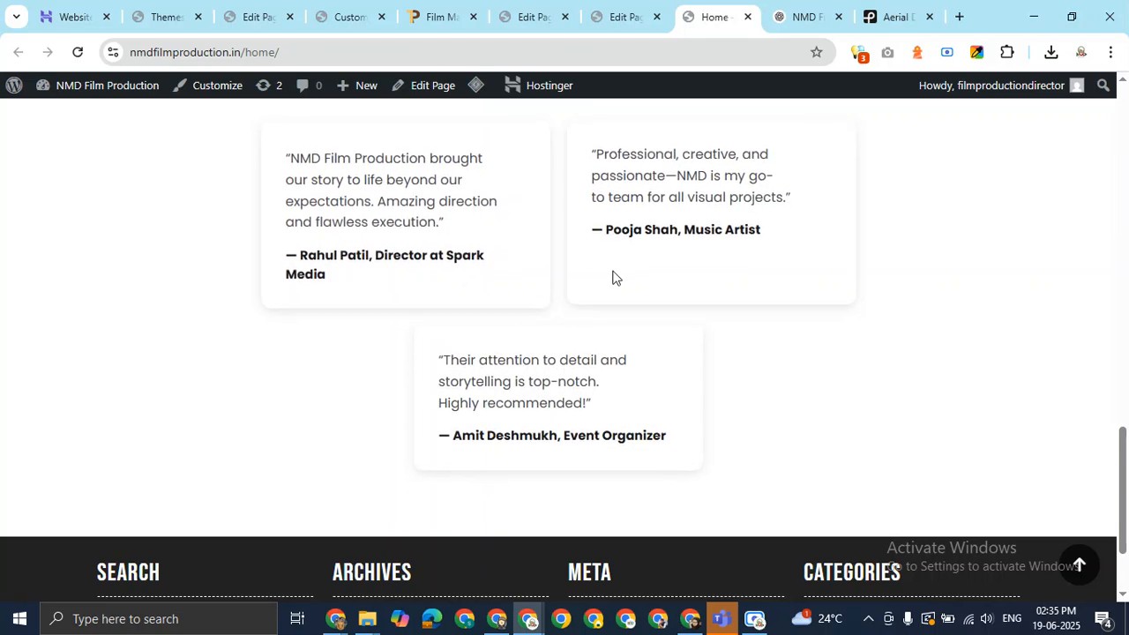
Scroll back to the top of the live Home page and switch to the Edit Page tab.
scroll(613, 272, up, 1)
scroll(613, 272, up, 1)
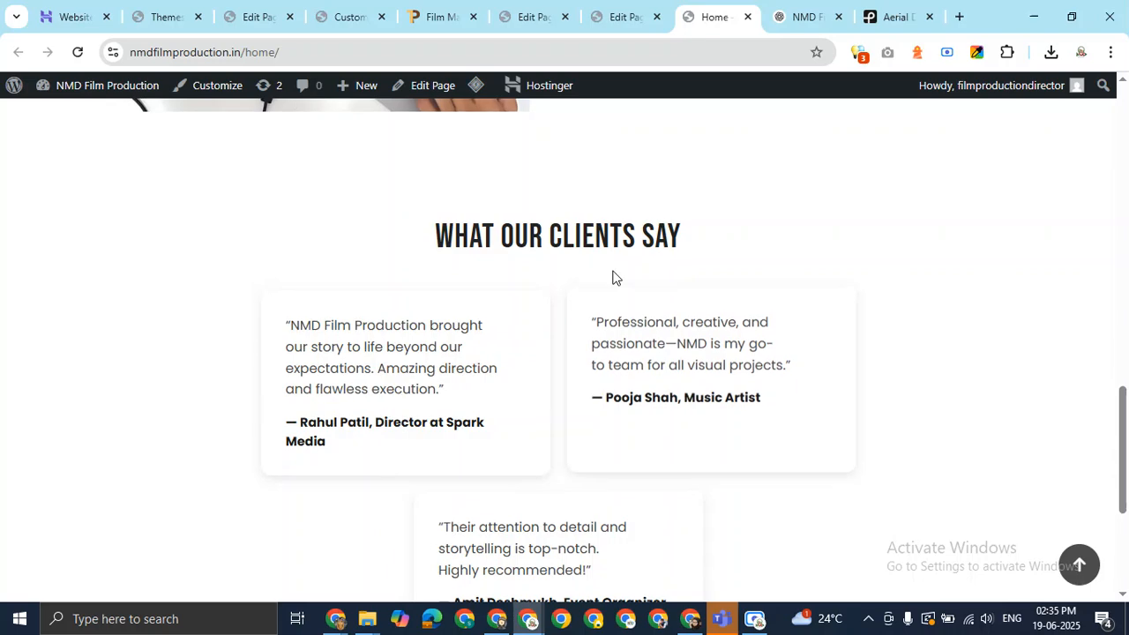
scroll(613, 271, up, 1)
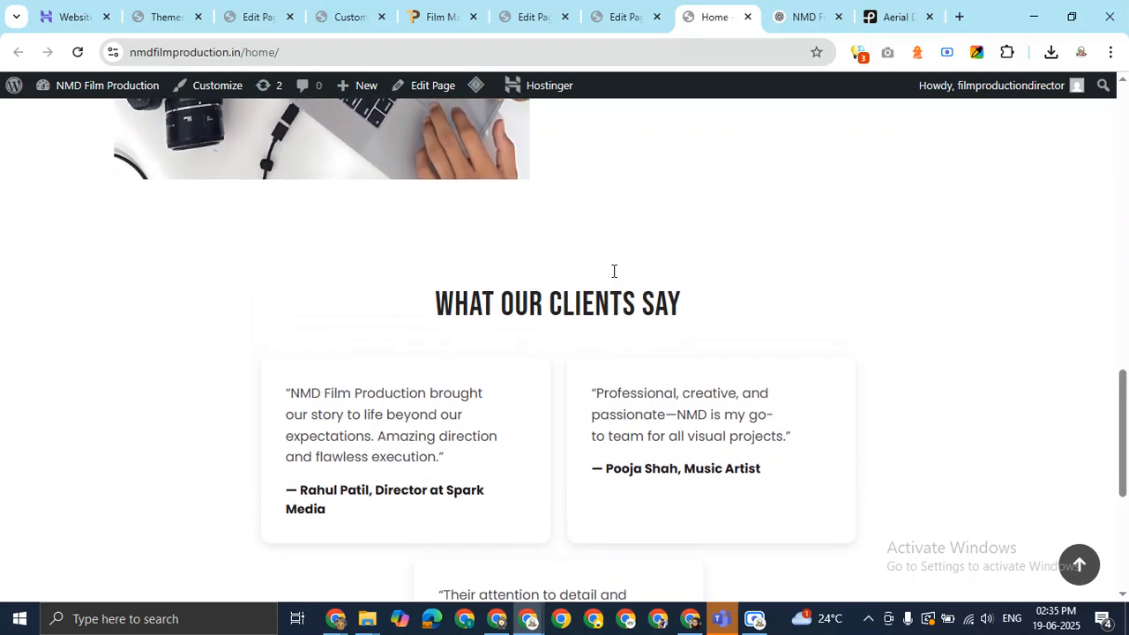
click(637, 13)
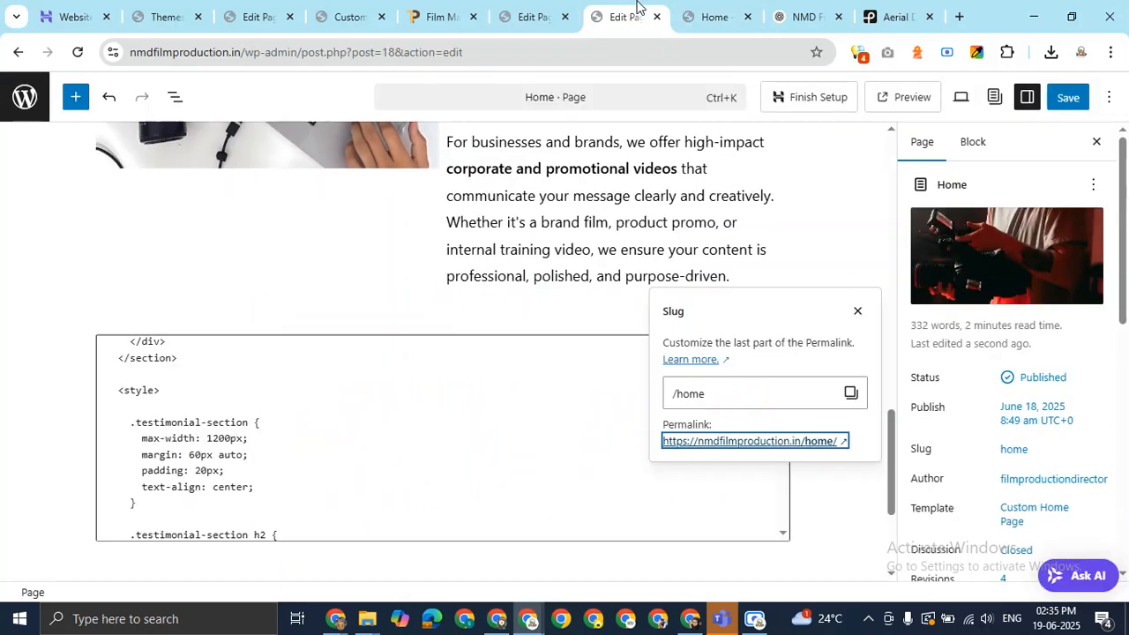
Select the about-section text column and scroll the editor to find the first paragraph.
click(527, 309)
scroll(310, 375, down, 2)
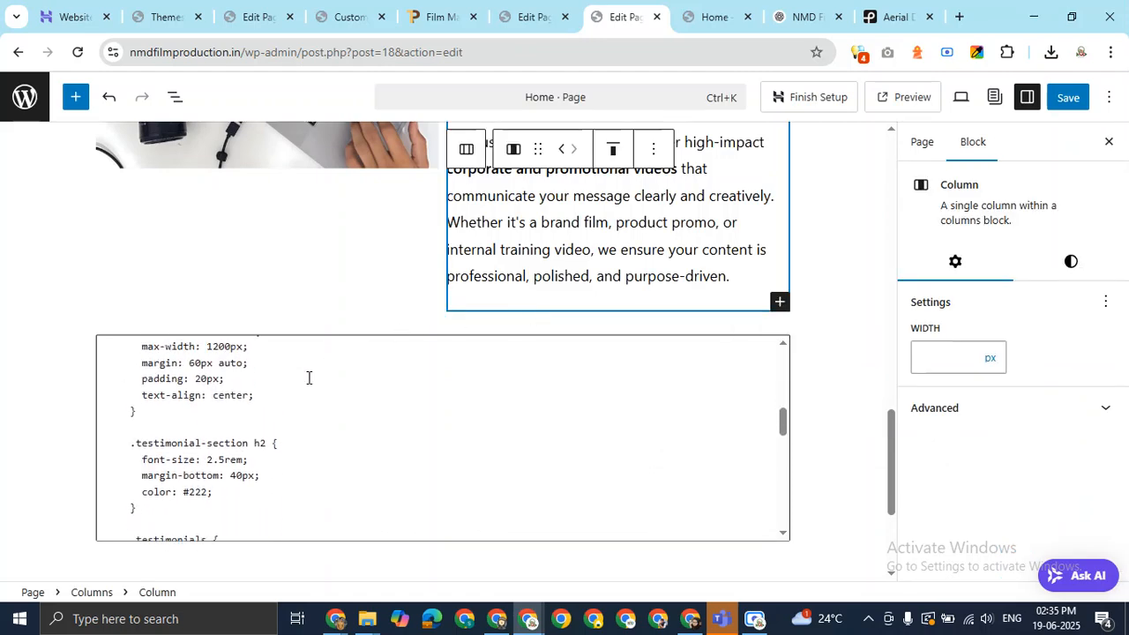
scroll(309, 378, up, 10)
scroll(309, 378, down, 15)
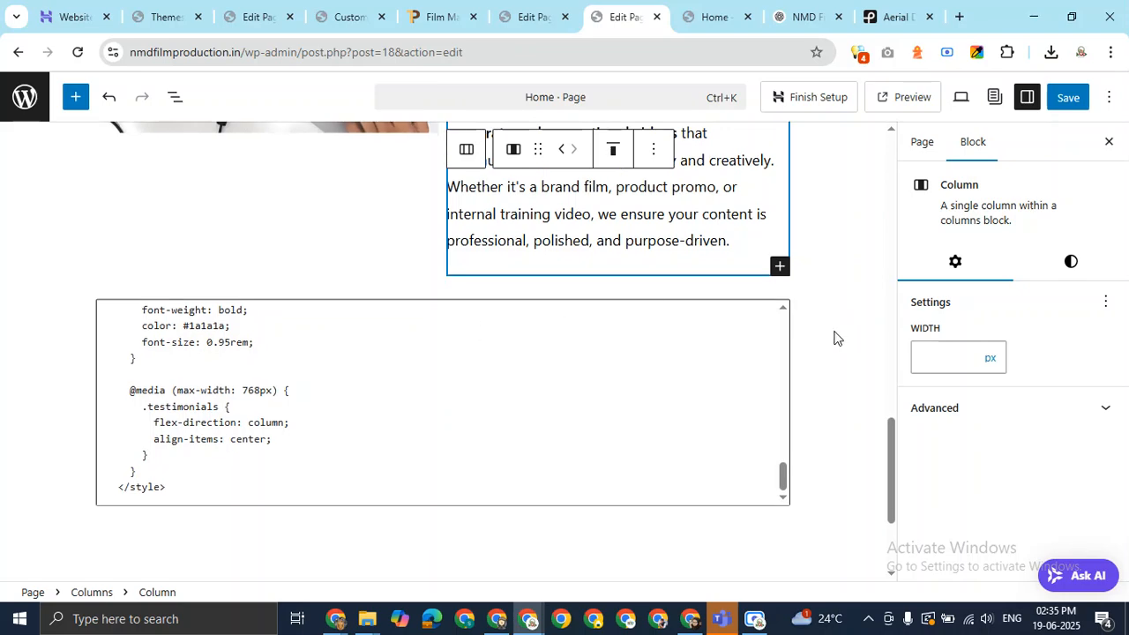
scroll(834, 336, up, 1)
scroll(835, 335, up, 1)
scroll(834, 335, down, 1)
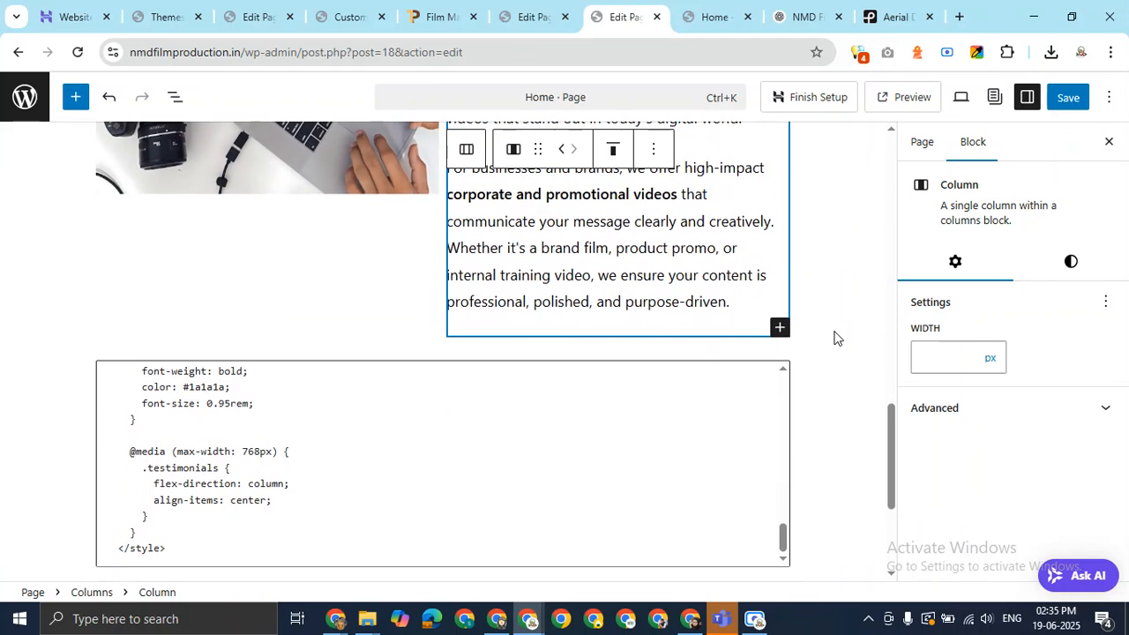
scroll(835, 336, up, 1)
scroll(835, 336, down, 3)
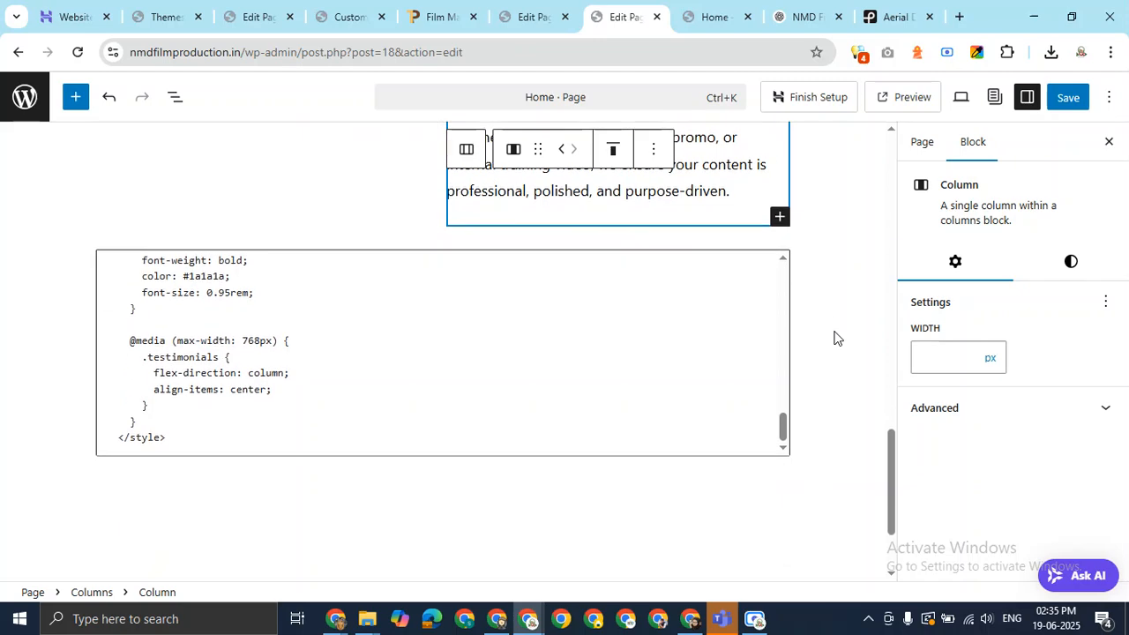
scroll(835, 336, down, 1)
scroll(608, 323, up, 6)
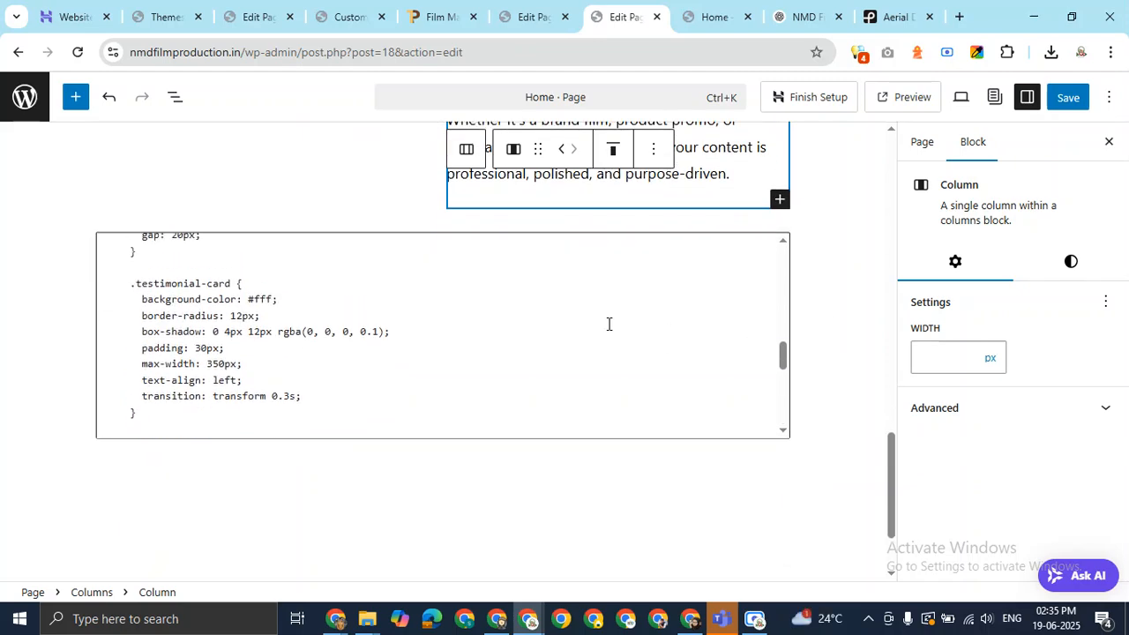
scroll(608, 323, up, 4)
scroll(608, 323, down, 10)
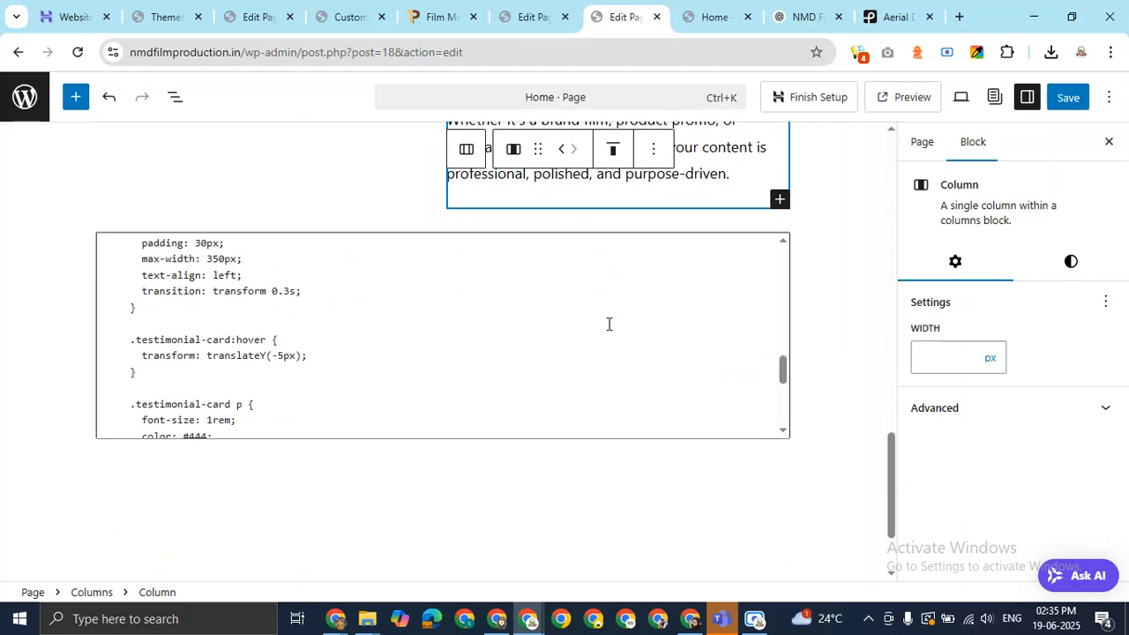
scroll(839, 298, up, 6)
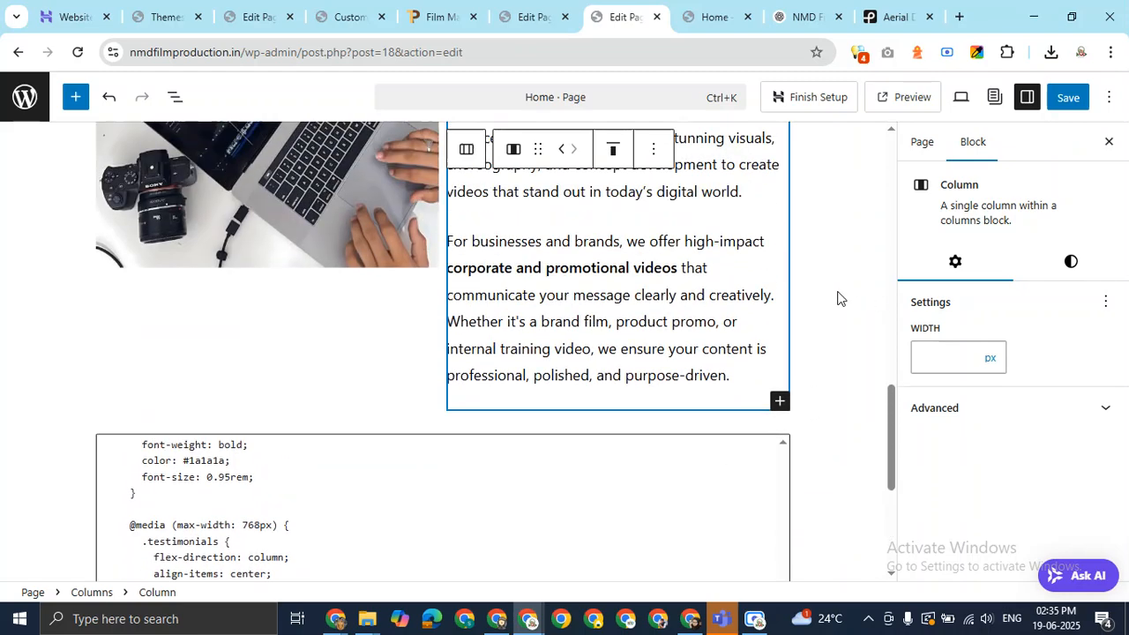
scroll(839, 298, up, 1)
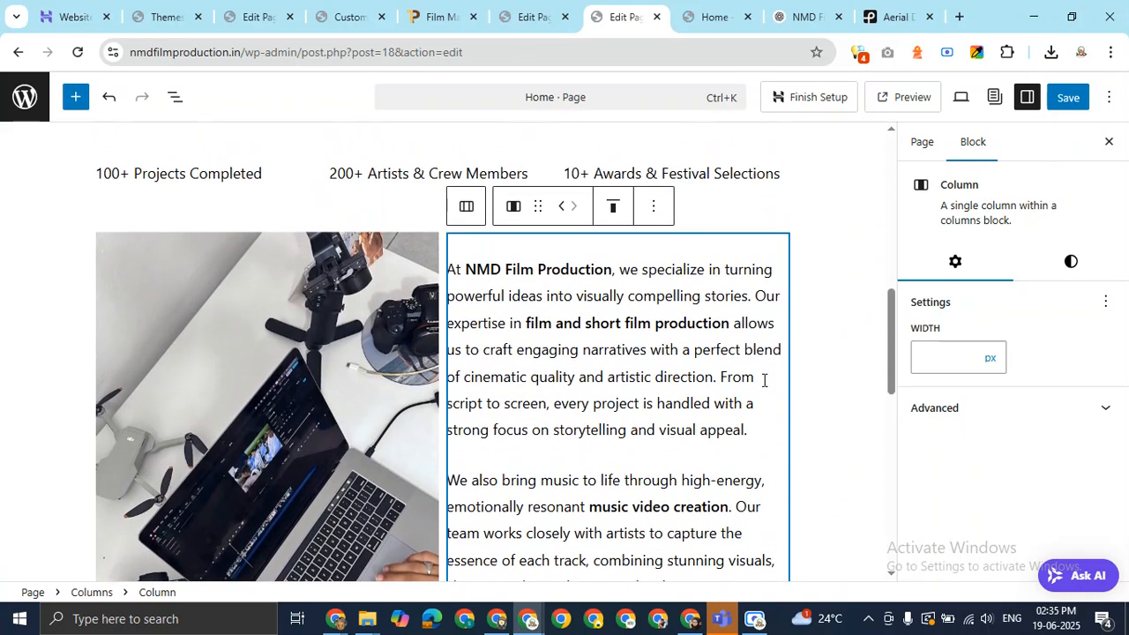
Add <br> after 'visual appeal.' in the first about paragraph and save the page.
click(754, 440)
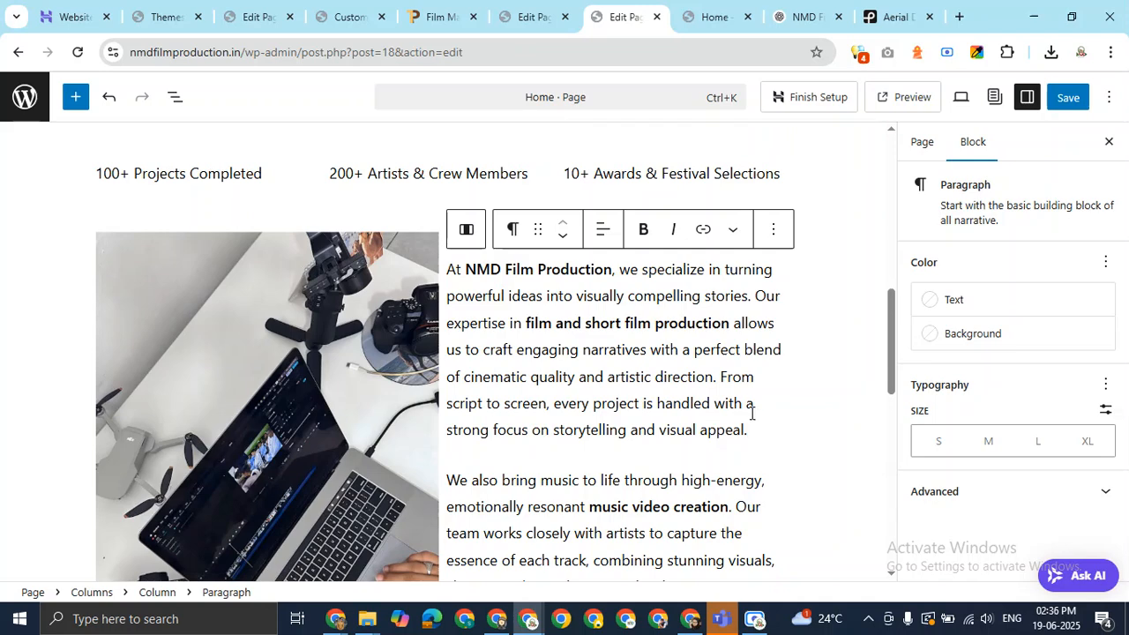
drag(892, 337, 892, 353)
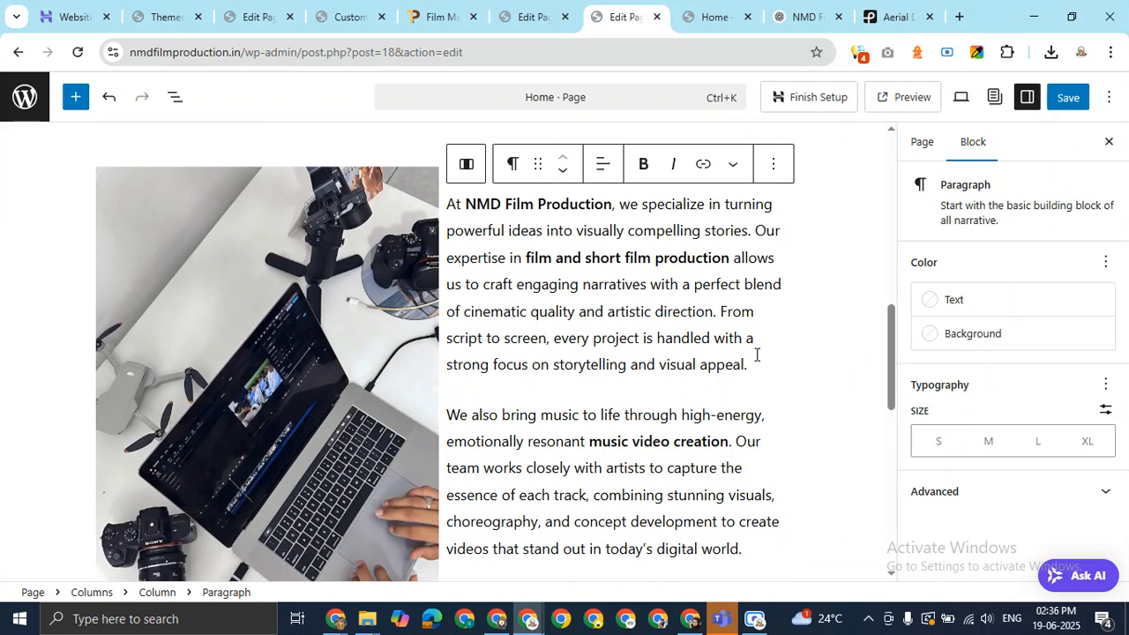
click(448, 414)
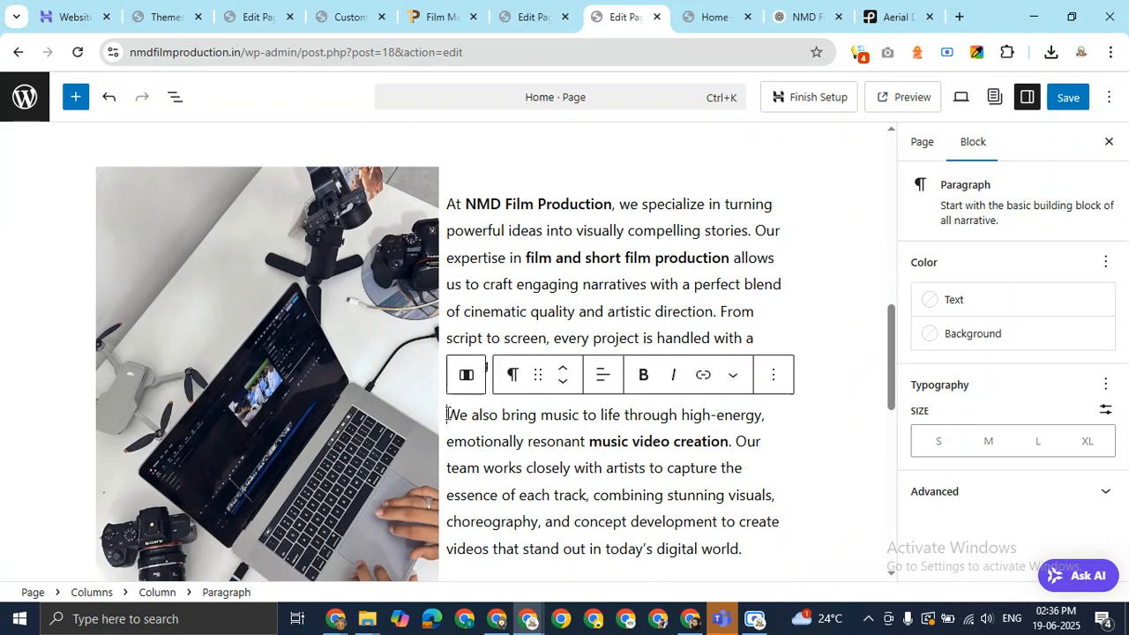
click(621, 296)
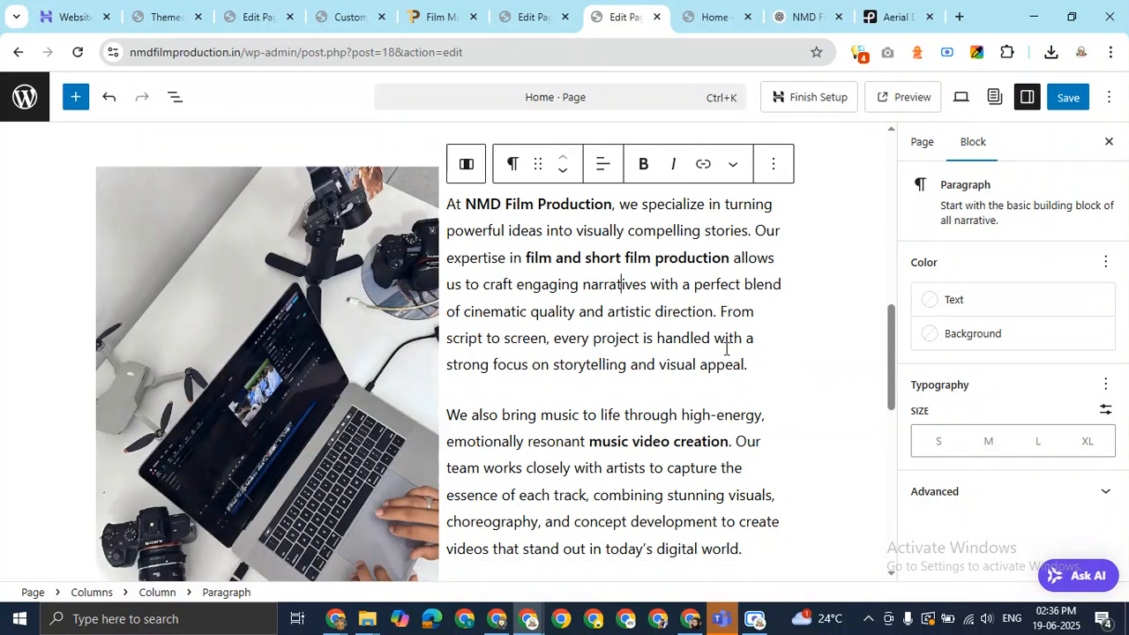
click(761, 365)
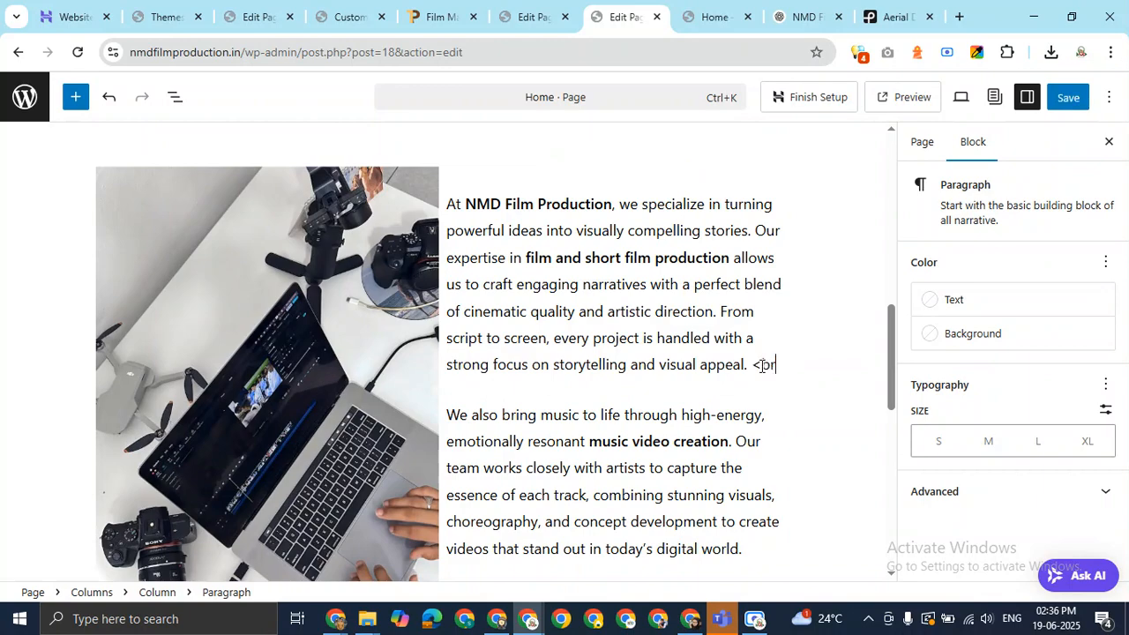
click(1068, 99)
click(724, 20)
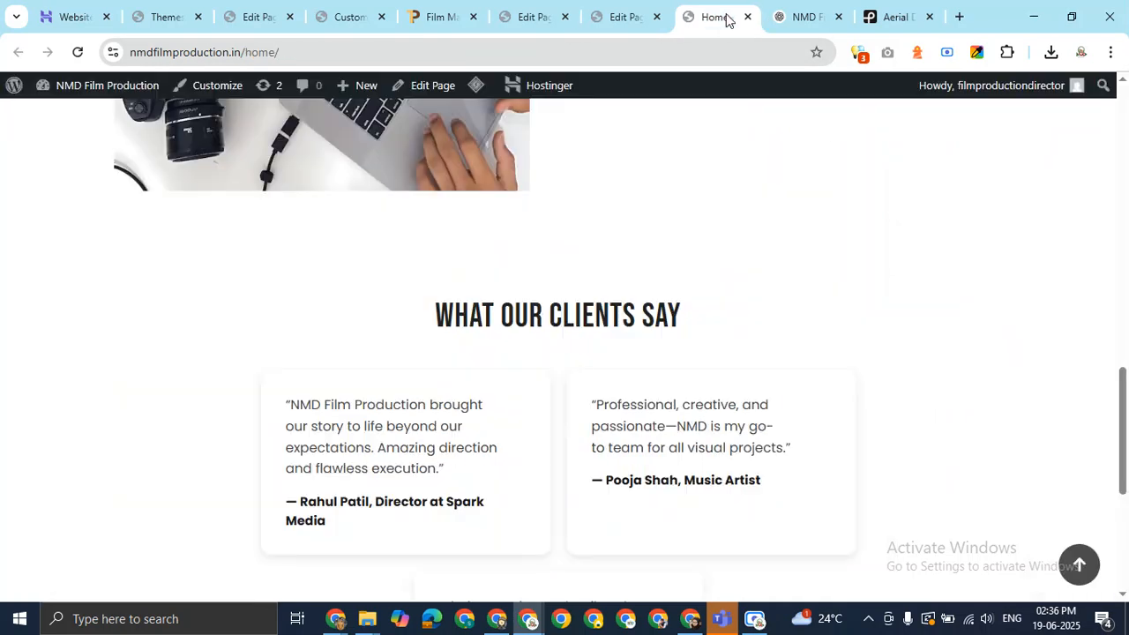
scroll(750, 324, up, 5)
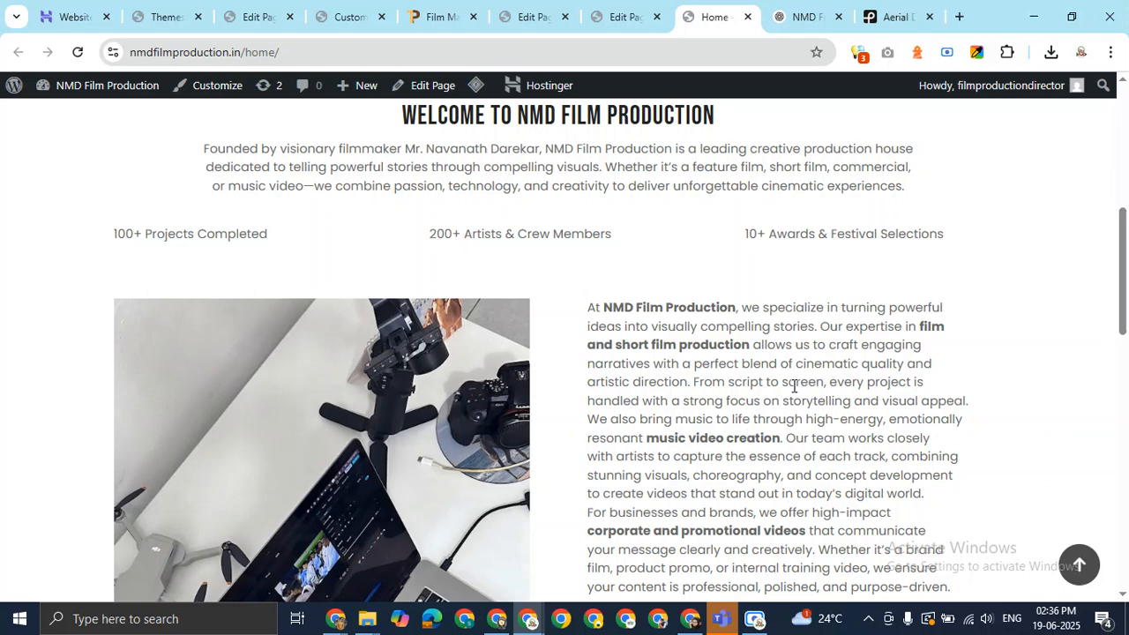
key(F5)
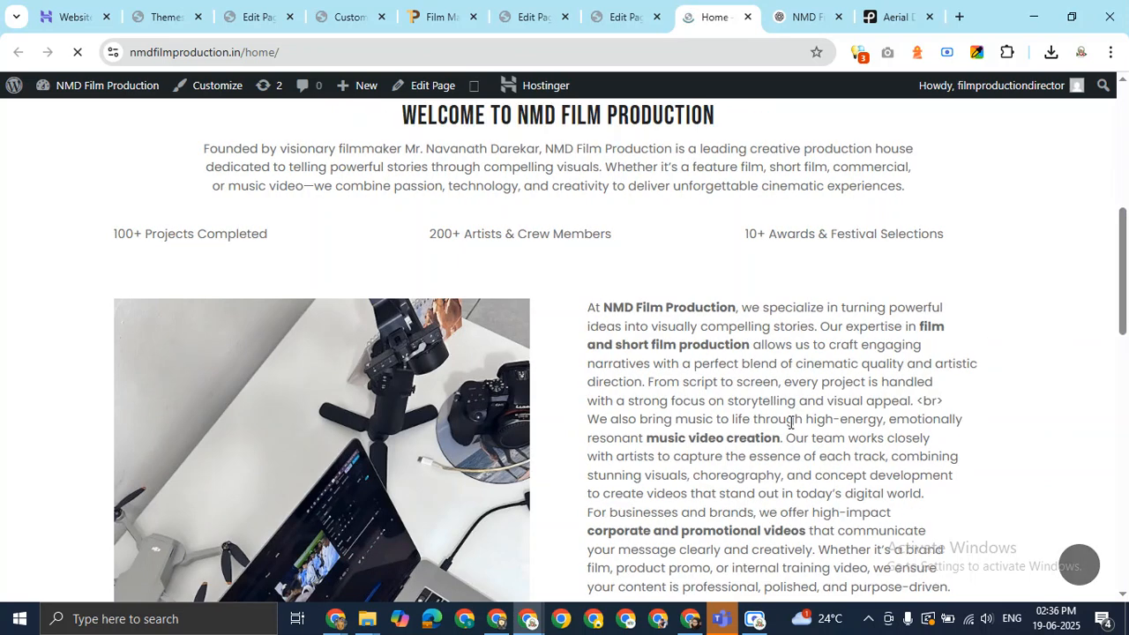
mouse_move(1124, 275)
mouse_down()
mouse_move(1128, 385)
mouse_move(1127, 285)
mouse_up()
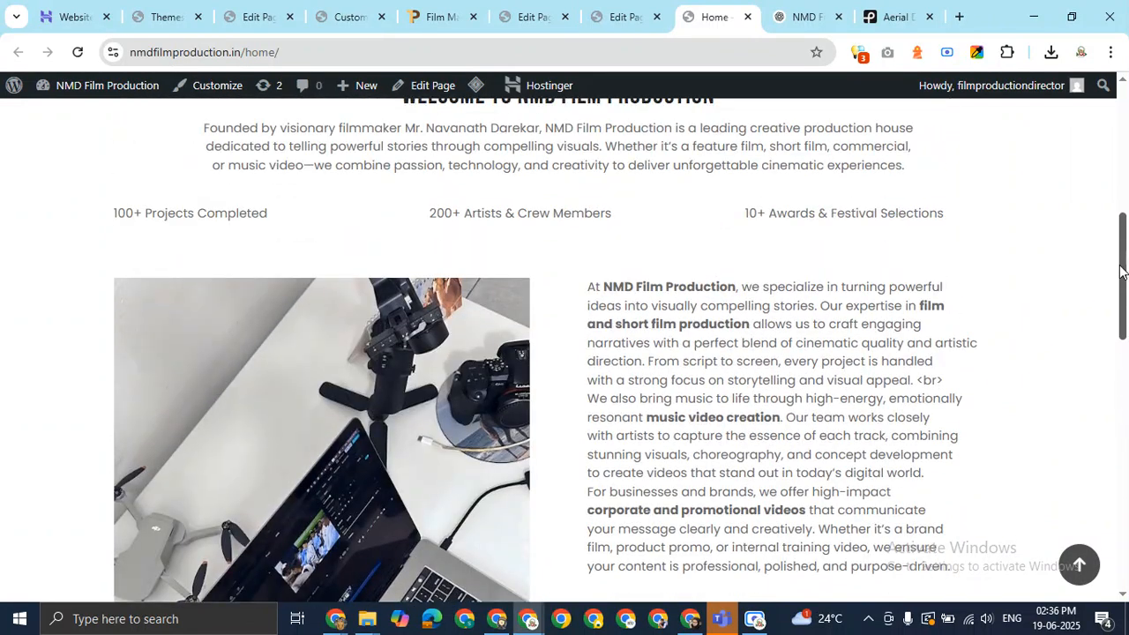
click(637, 12)
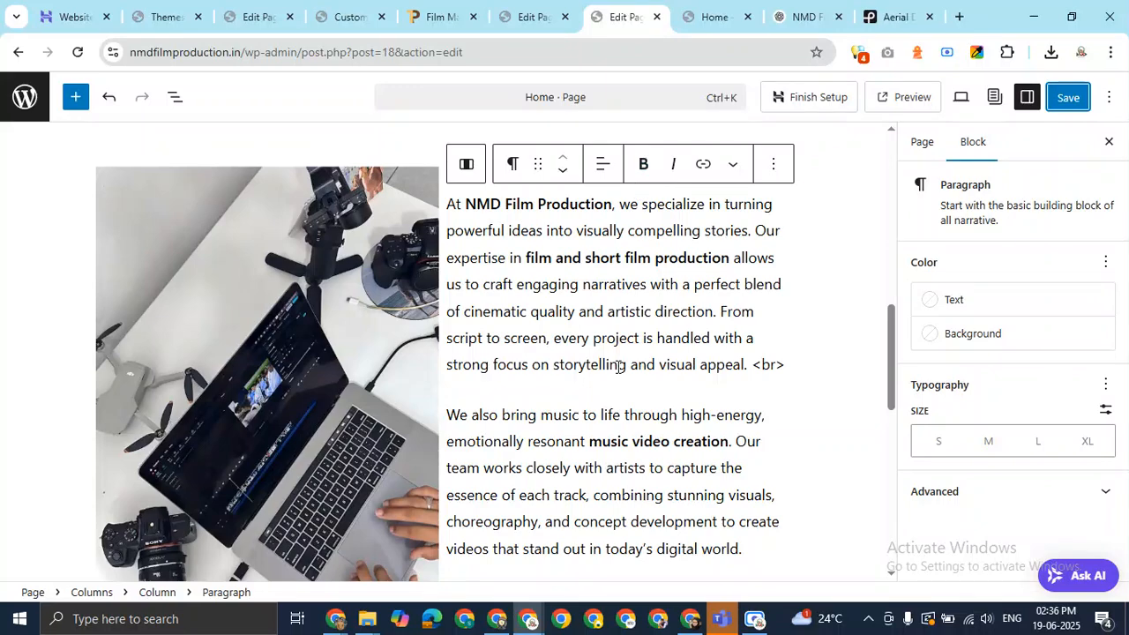
Delete the literal <br> text after 'visual appeal.' in the first about paragraph.
click(792, 372)
click(760, 363)
drag(757, 363, 785, 368)
key(BackSpace)
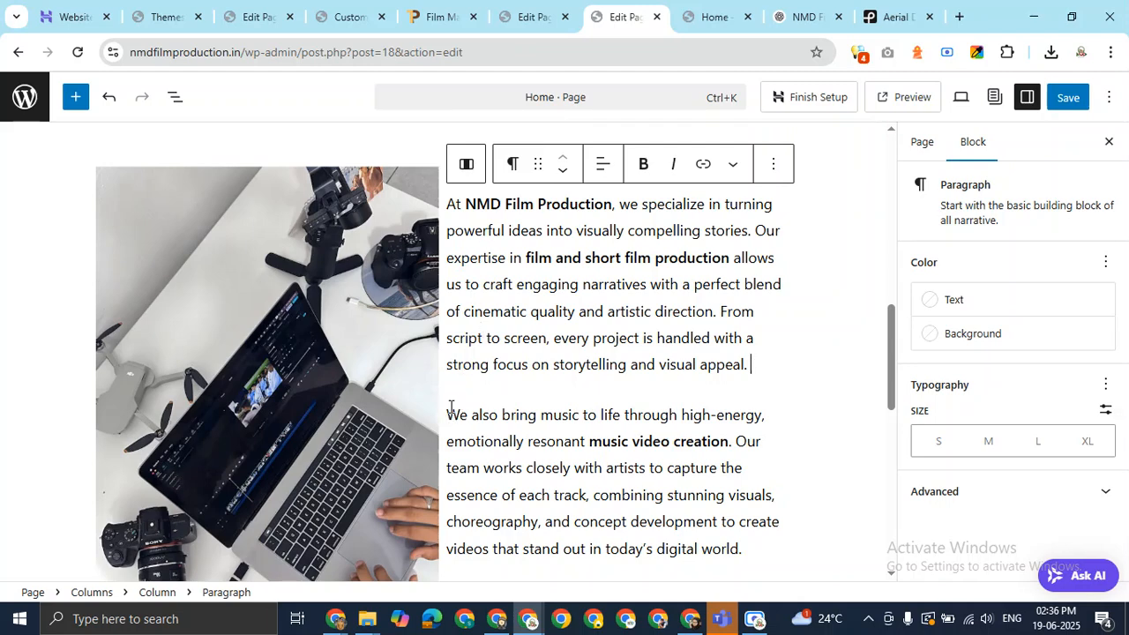
Insert a 20 px Spacer block after the first about paragraph.
click(532, 300)
key(Return)
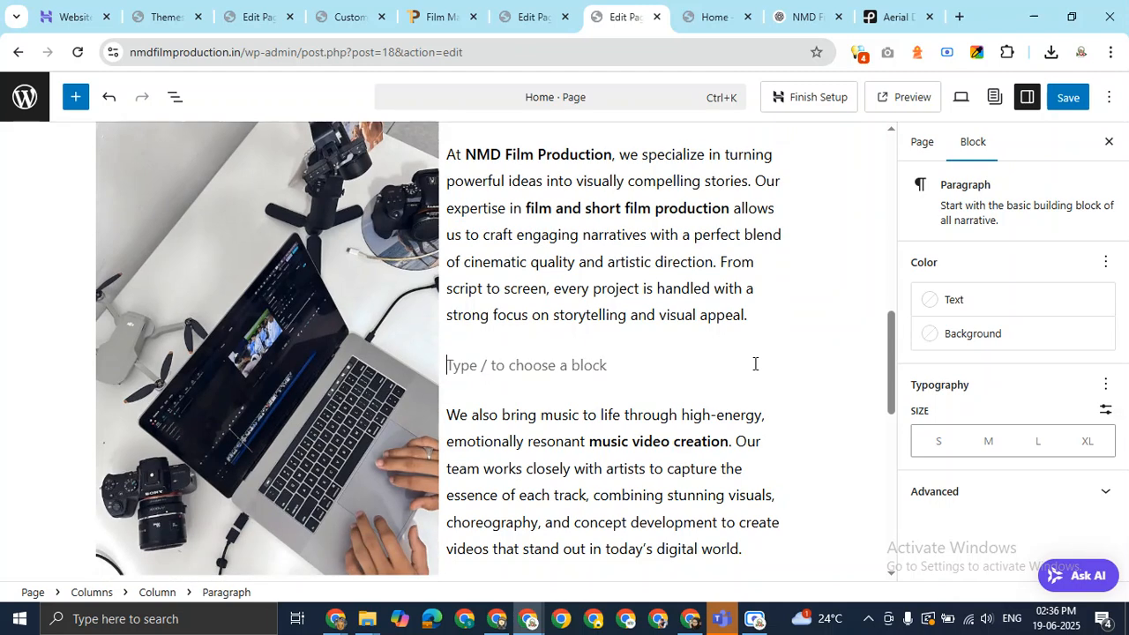
text(/sp)
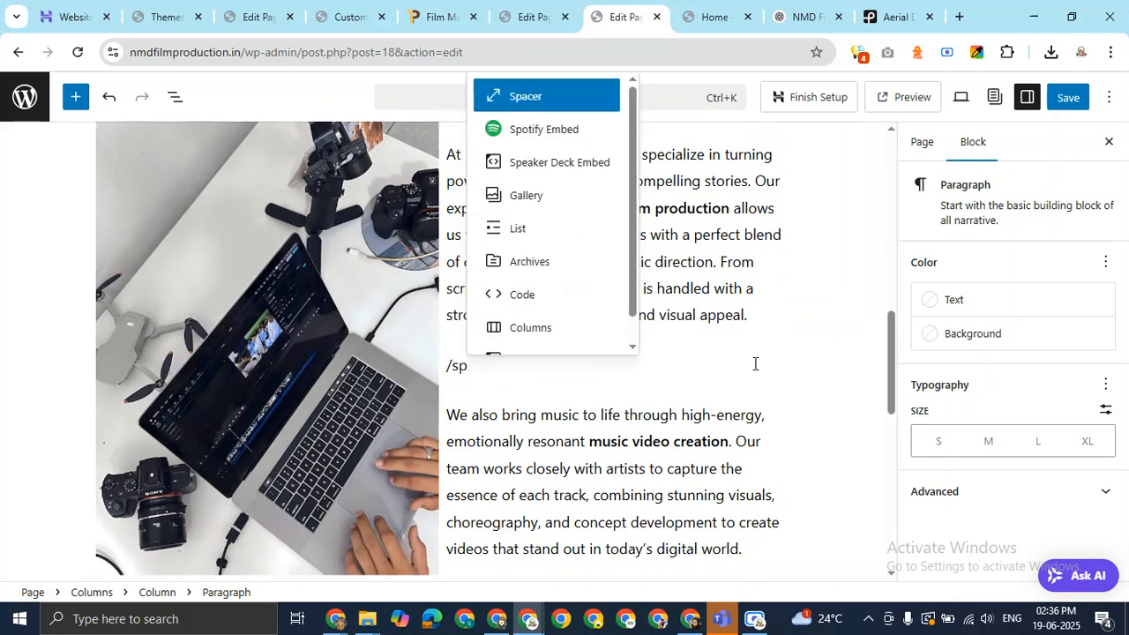
key(Return)
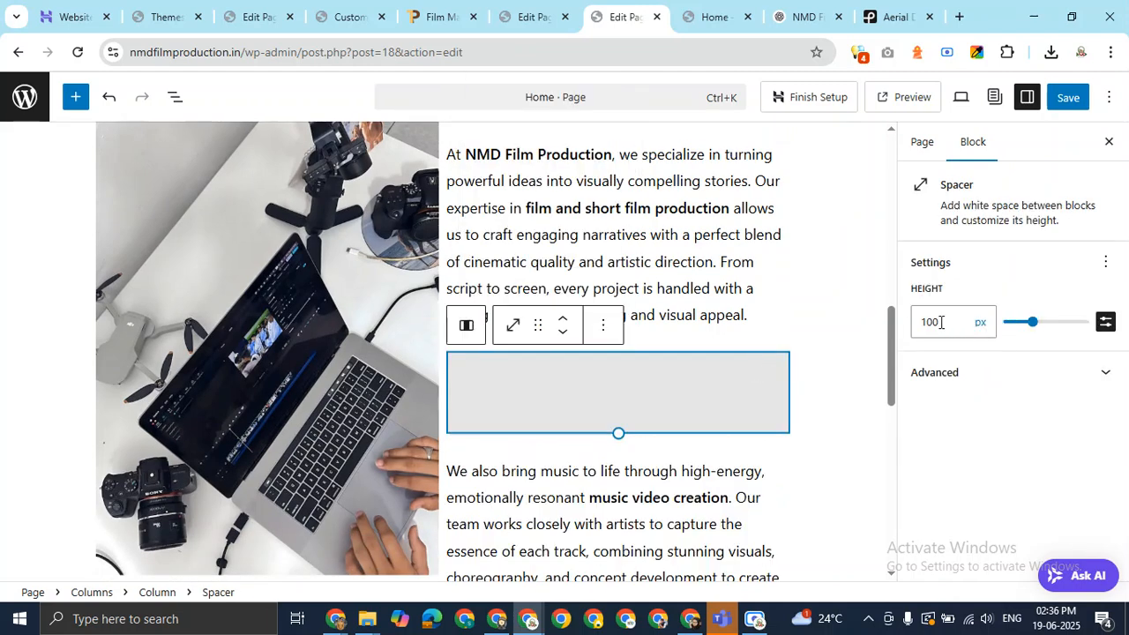
click(934, 325)
key(BackSpace)
key(BackSpace)
key(BackSpace)
text(20)
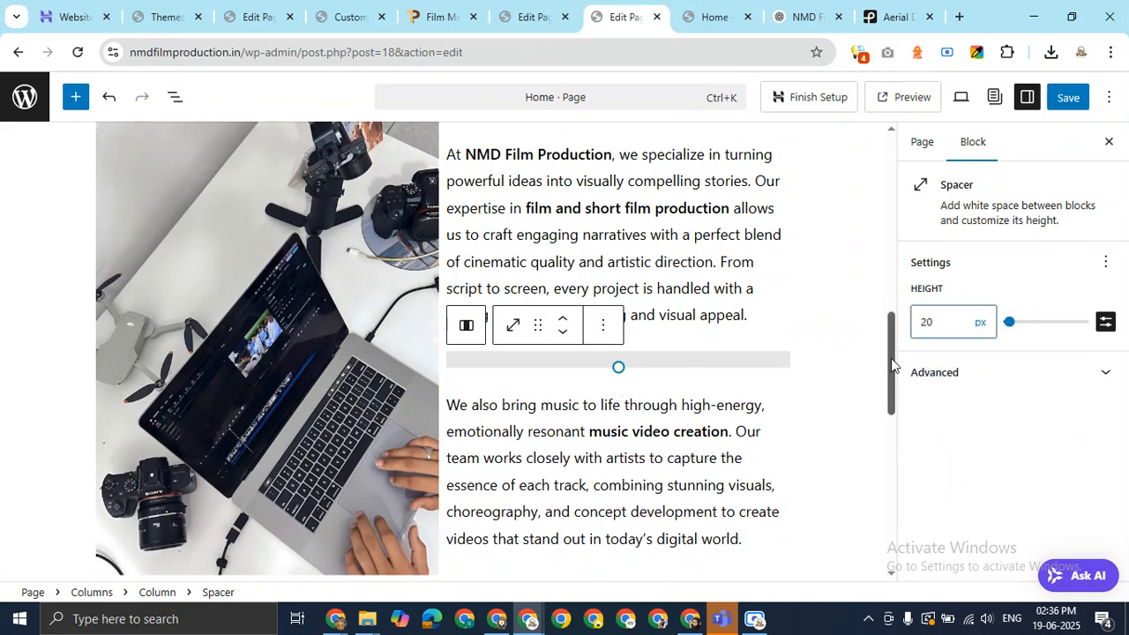
Add another 20 px Spacer after the paragraph ending 'digital world.'.
drag(892, 359, 891, 392)
click(765, 392)
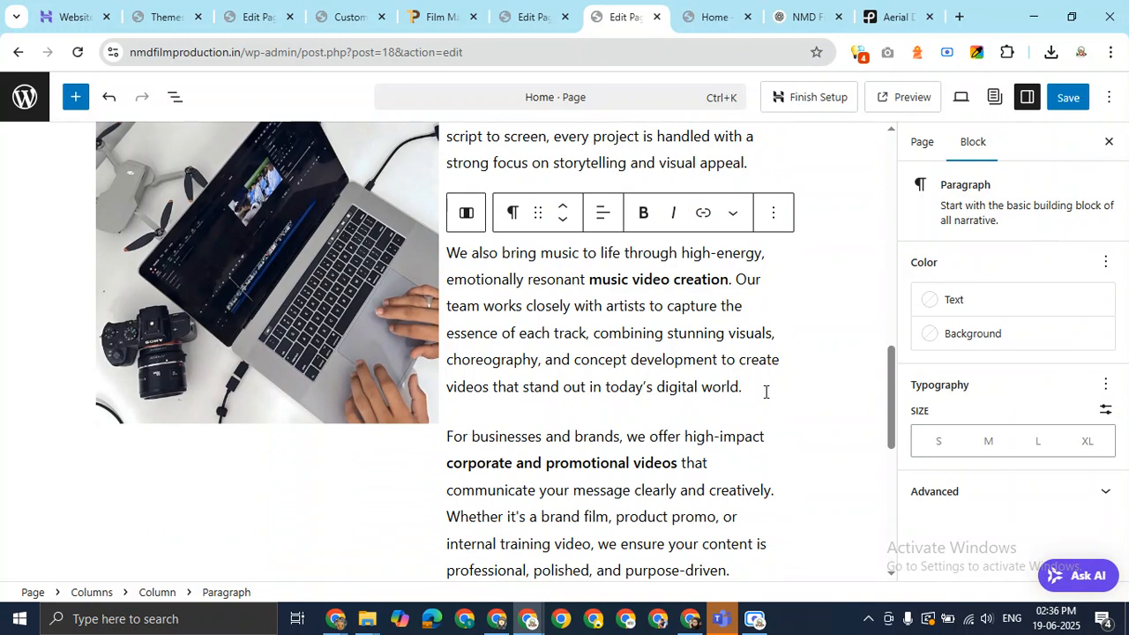
key(Return)
text(/sp)
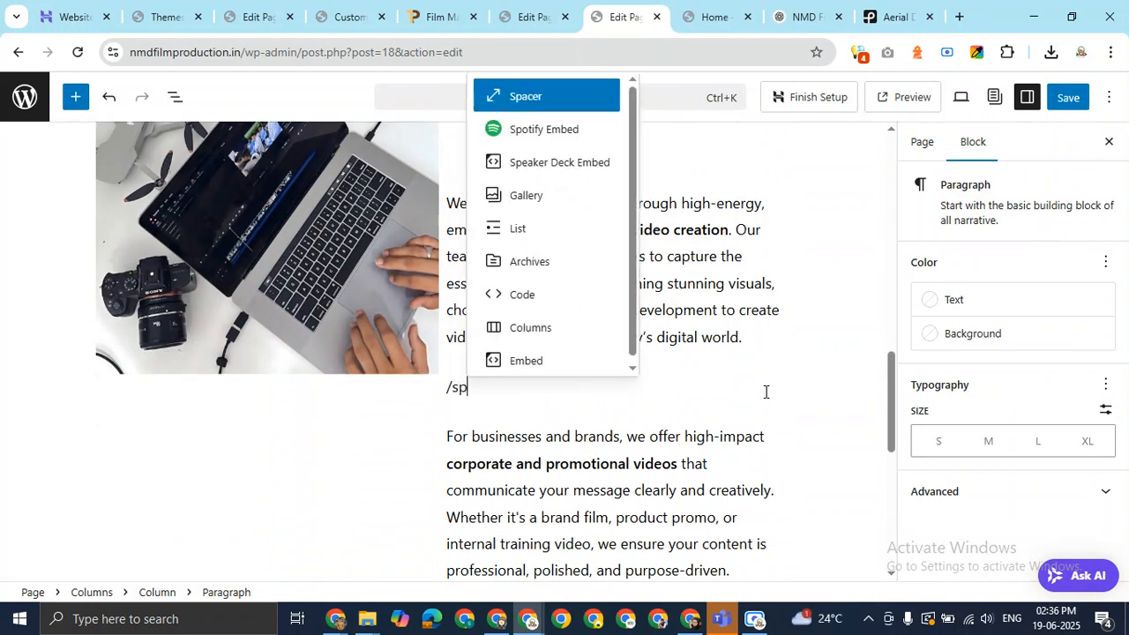
key(Return)
click(932, 323)
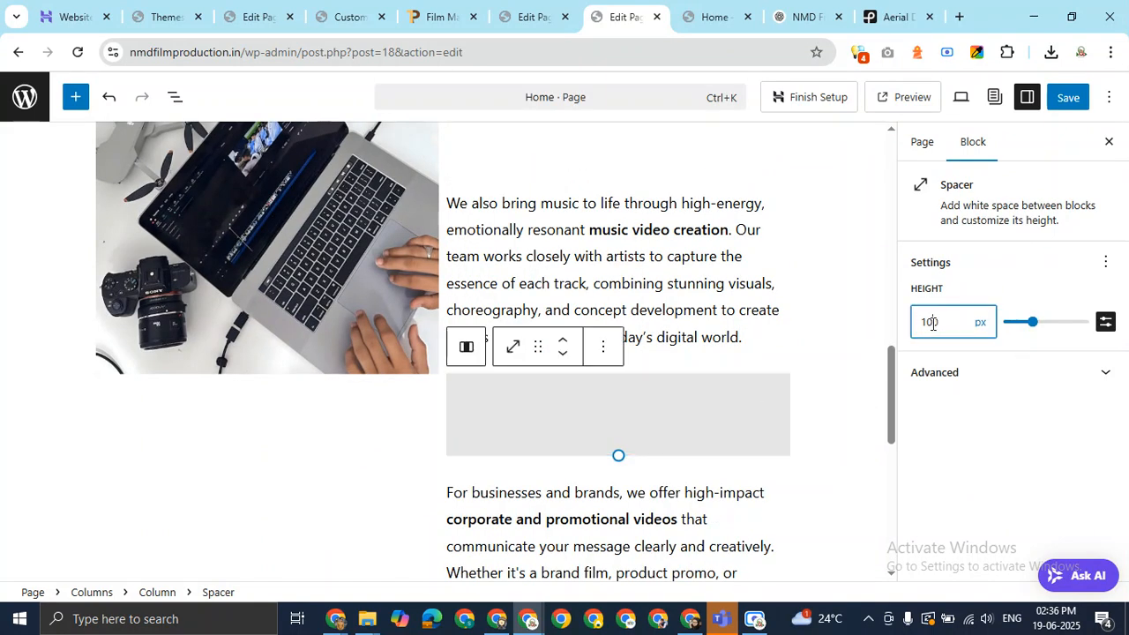
key(BackSpace)
key(BackSpace)
key(BackSpace)
text(20)
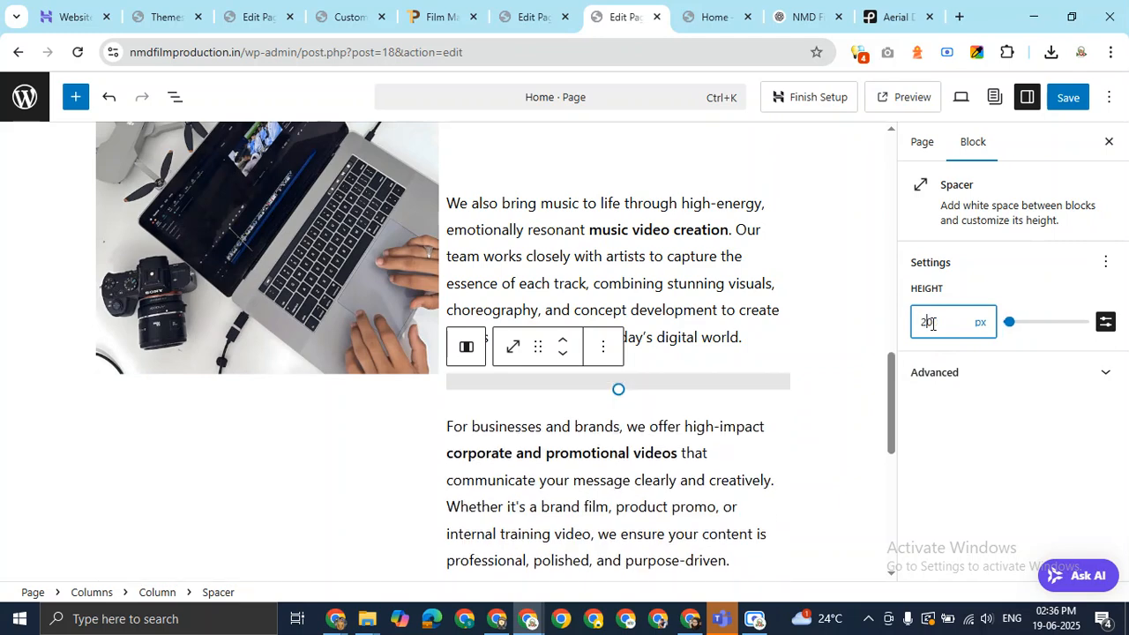
click(841, 402)
Select the three-column stats row below the about text.
scroll(862, 420, down, 1)
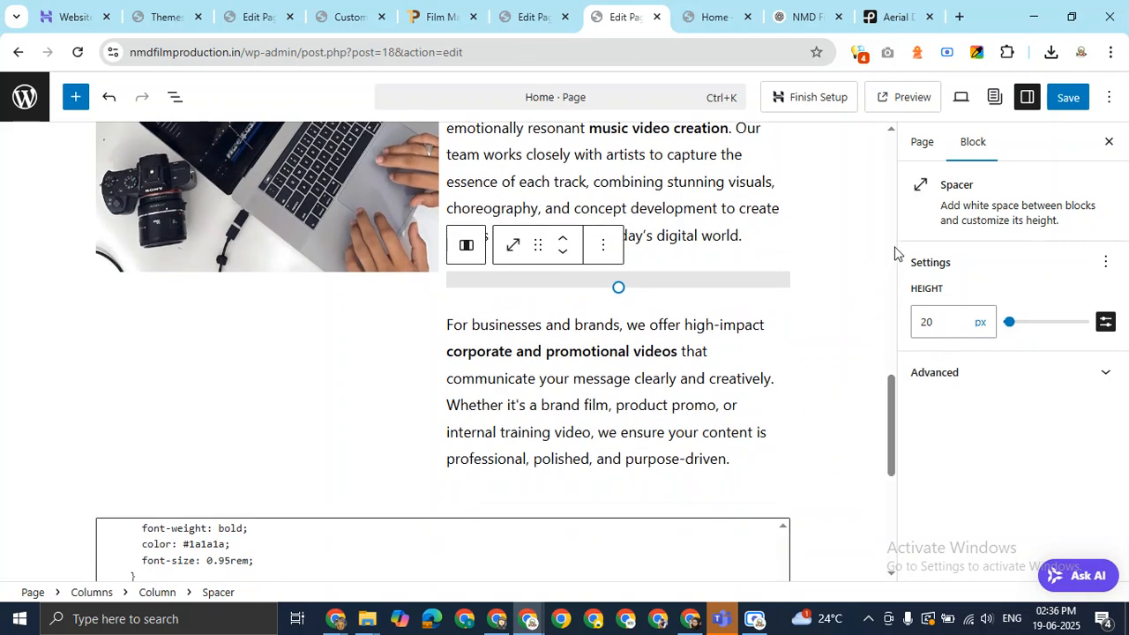
scroll(729, 241, up, 6)
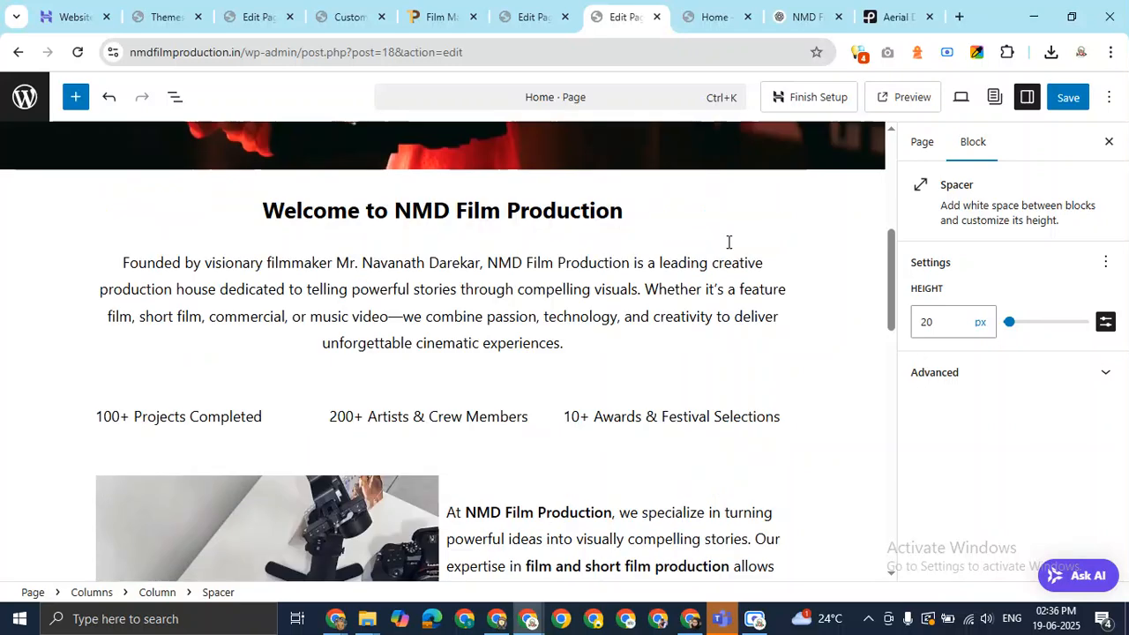
click(800, 420)
click(701, 413)
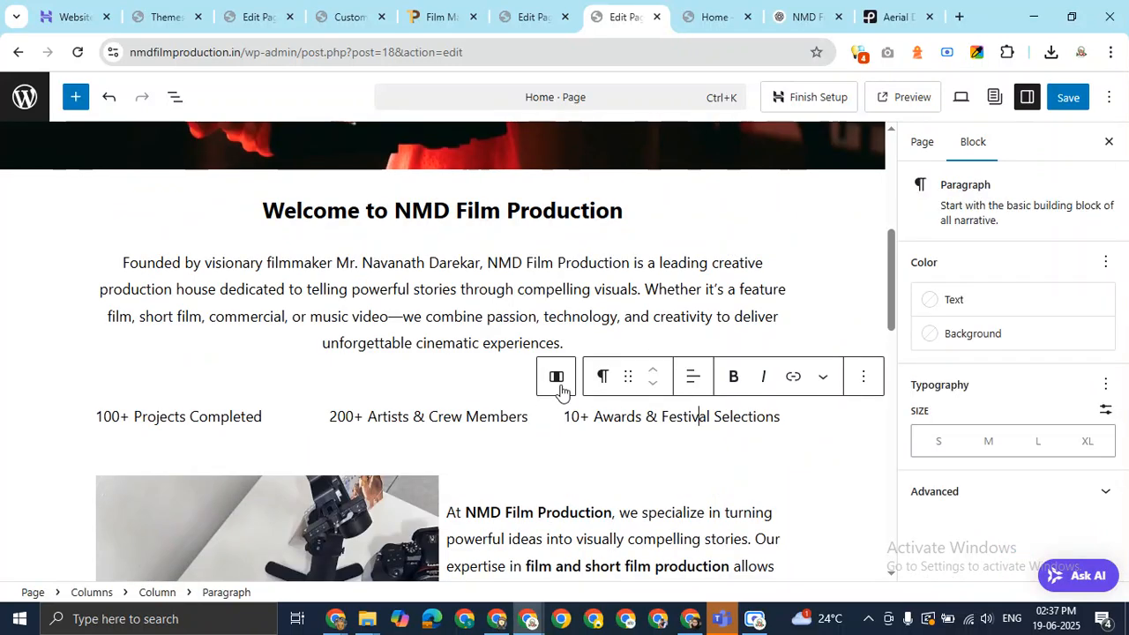
click(557, 378)
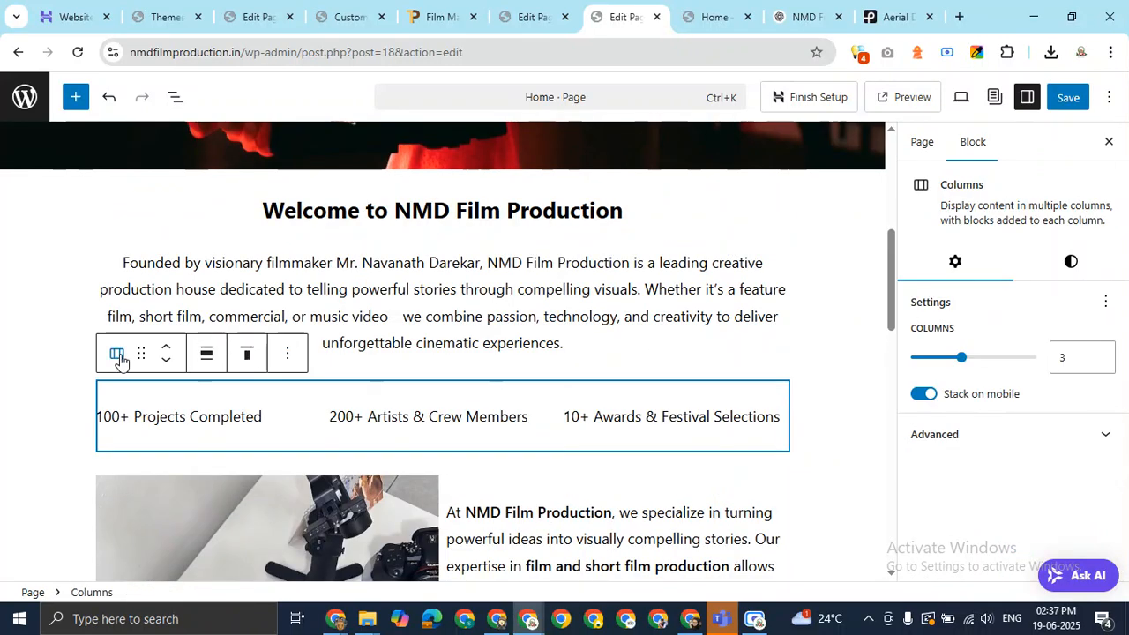
Save the Home page after glancing at the live homepage, then select its address to reload.
click(708, 17)
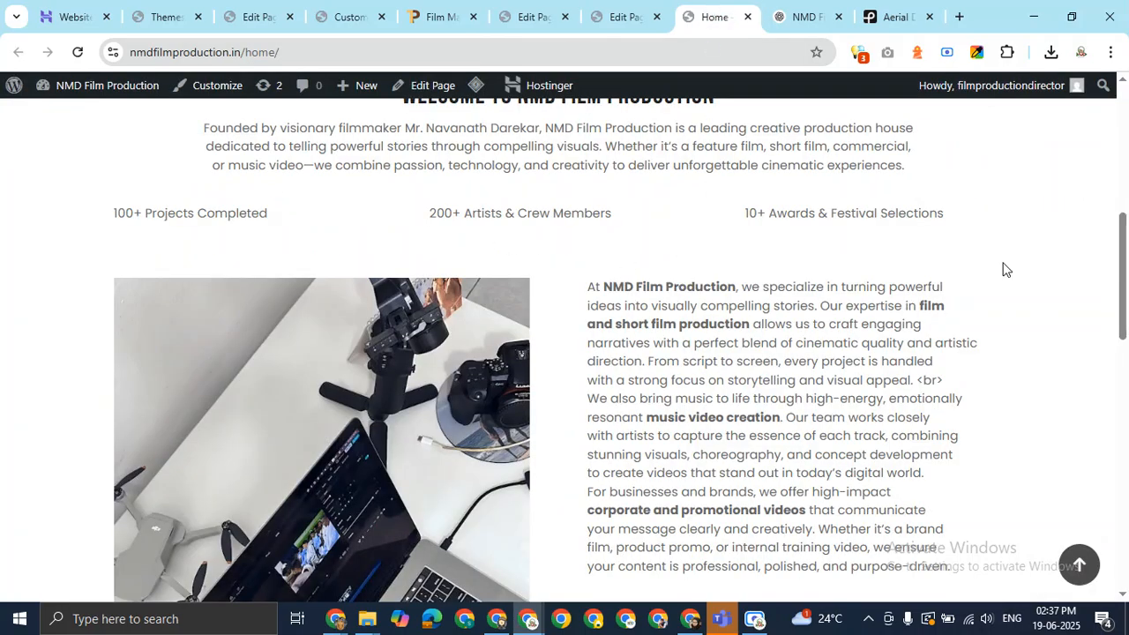
drag(1128, 273, 1090, 264)
click(642, 7)
click(713, 11)
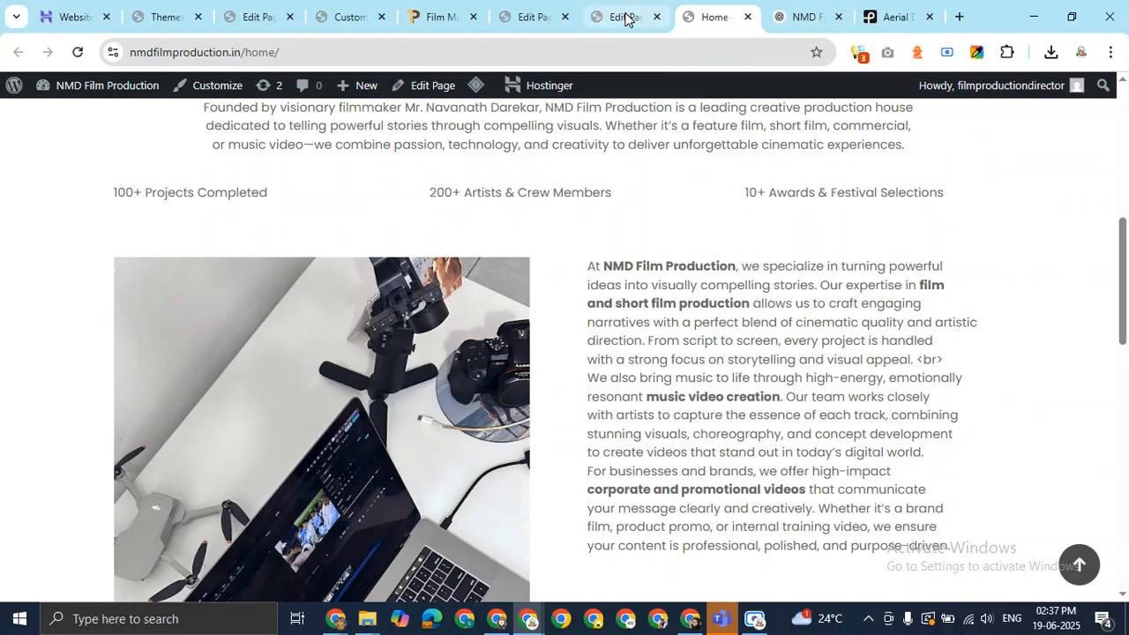
click(626, 13)
click(1066, 102)
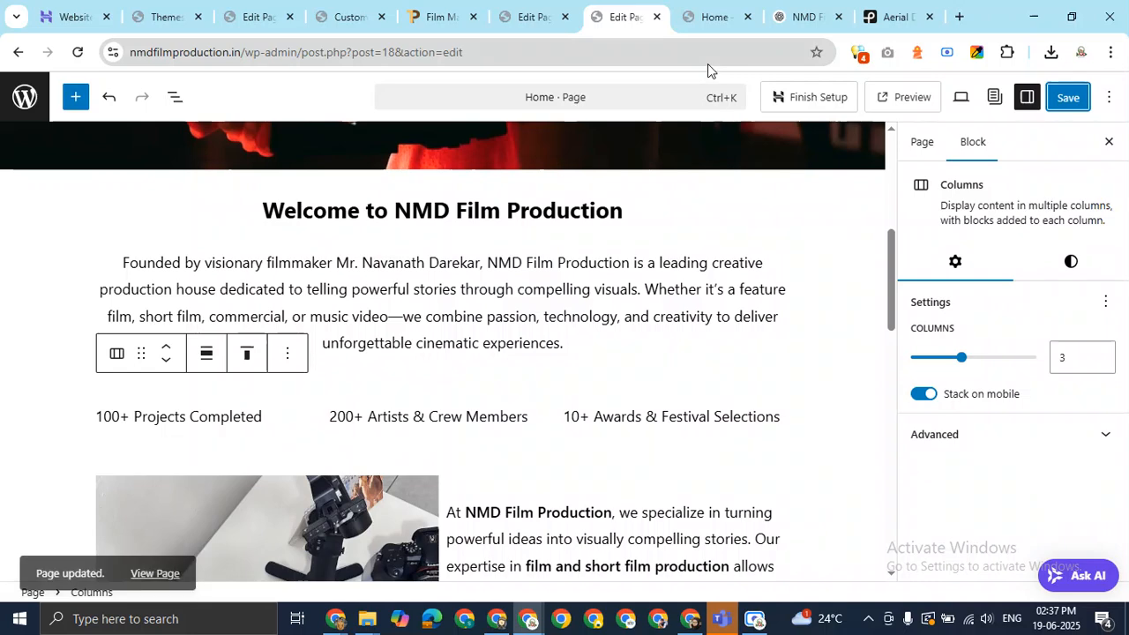
click(713, 17)
click(359, 46)
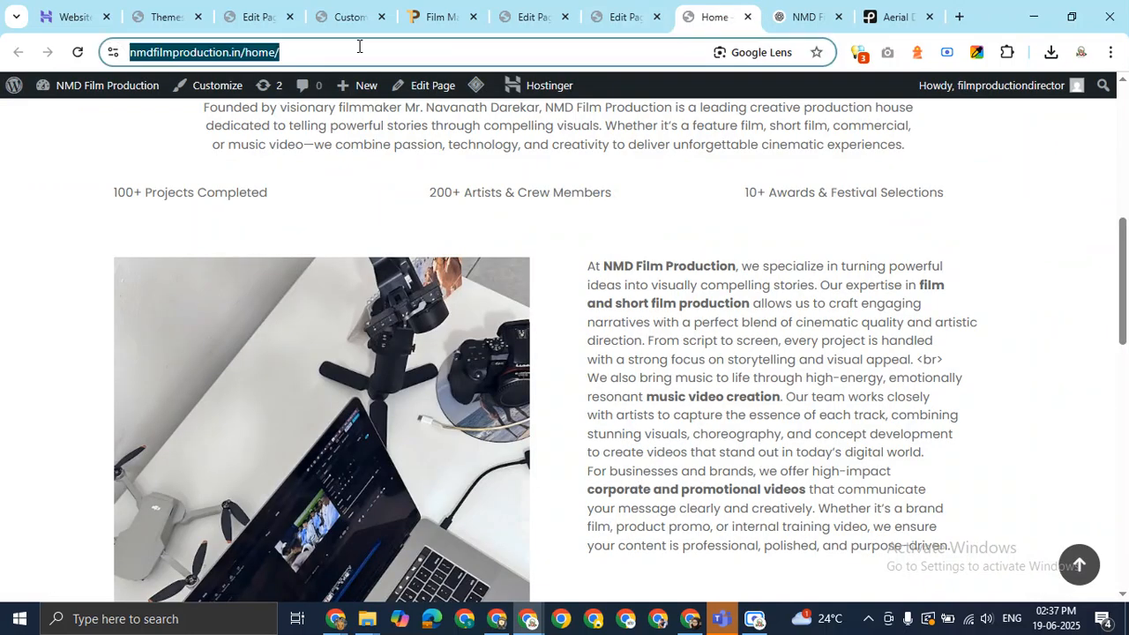
Reload the live homepage to check the about paragraphs, then select the about image in the editor.
key(Return)
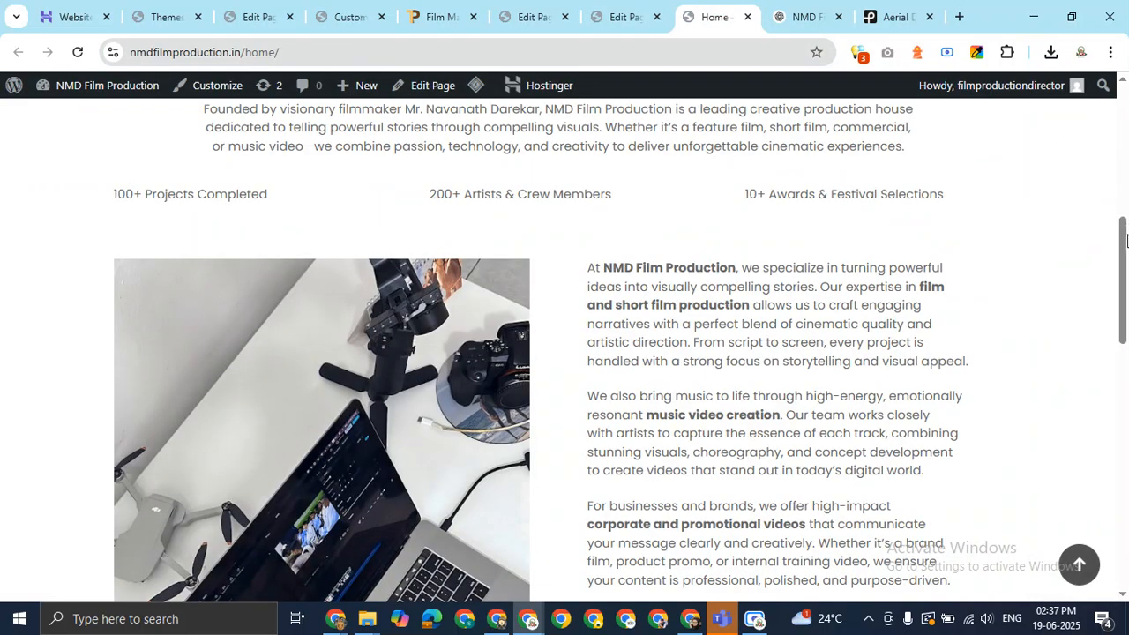
drag(1126, 240, 1126, 315)
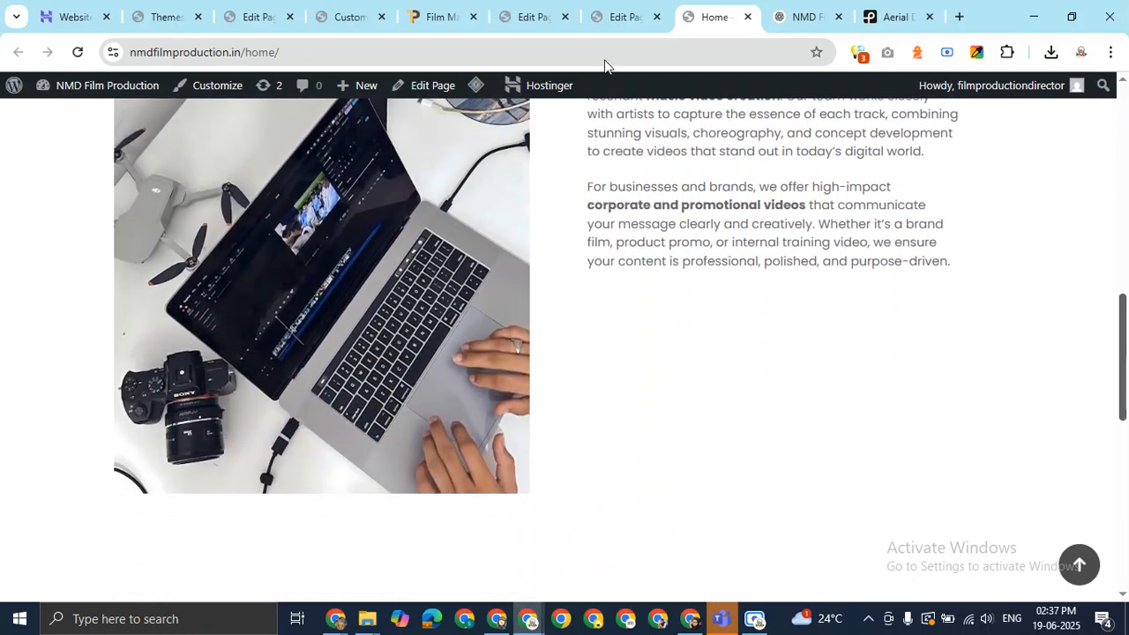
click(621, 17)
drag(891, 288, 891, 368)
click(425, 341)
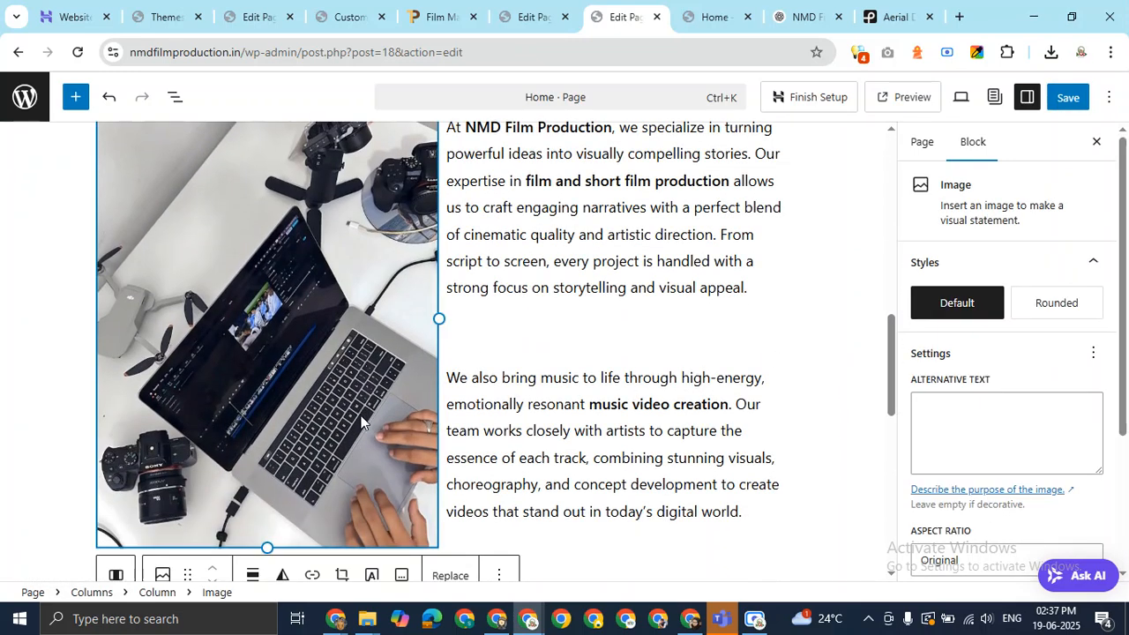
Review the about image's Aspect Ratio and Height settings unchanged, then view the live about section.
scroll(892, 367, down, 2)
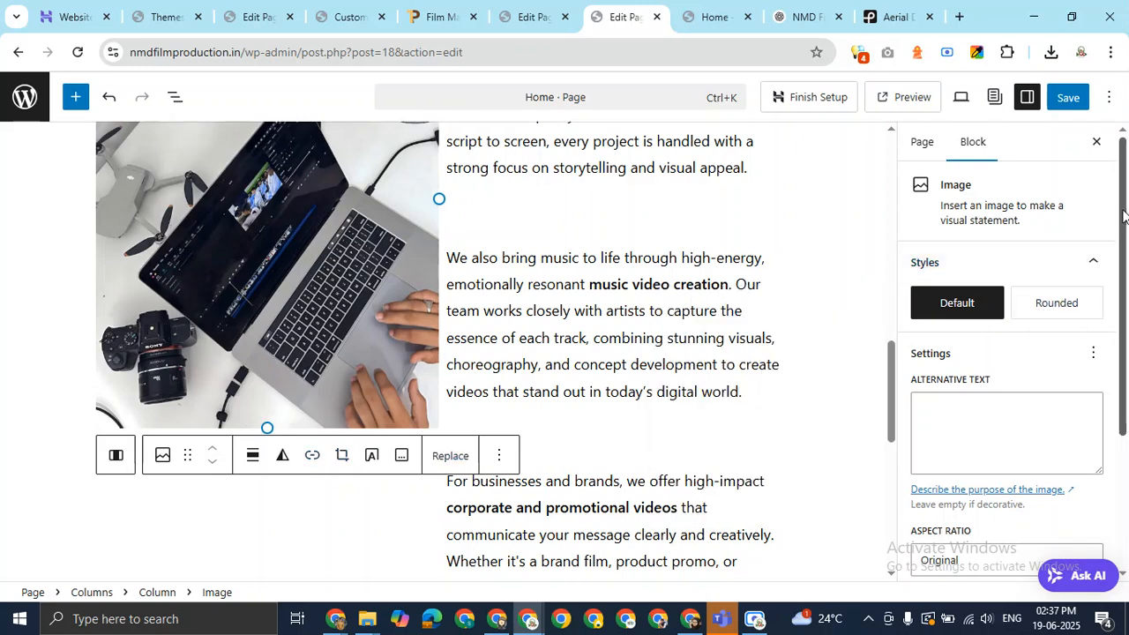
scroll(1125, 217, down, 2)
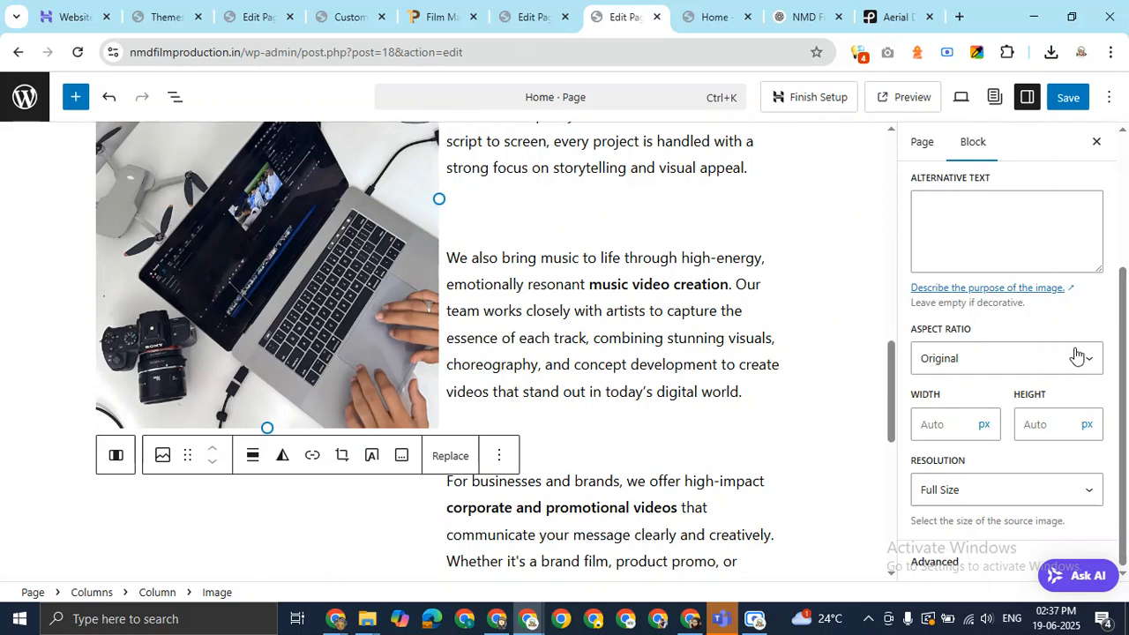
click(1077, 356)
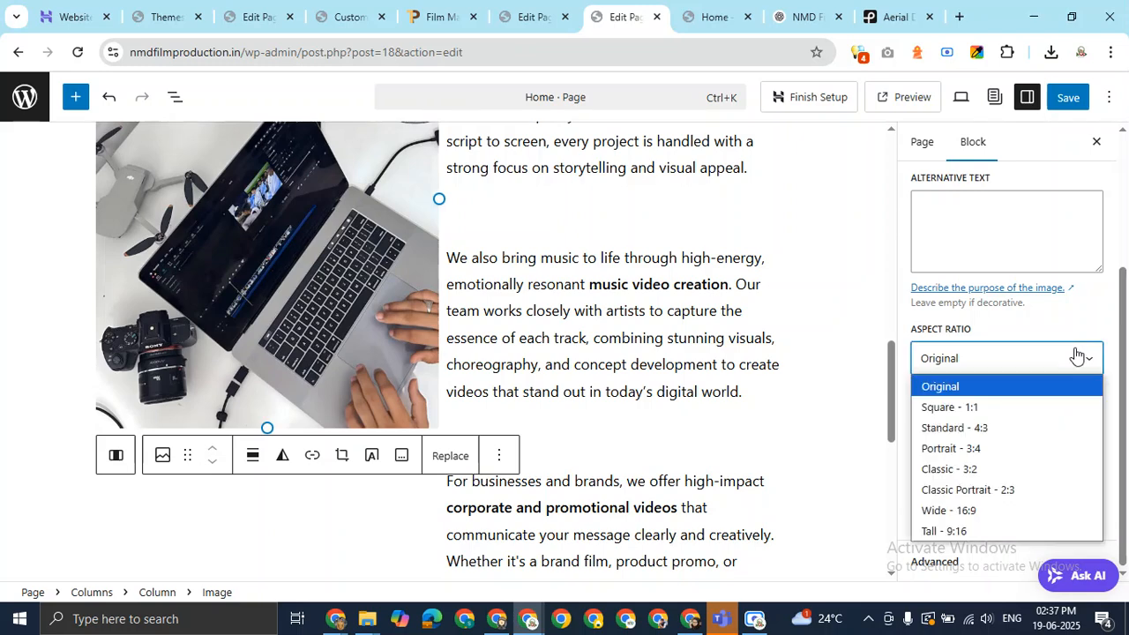
click(1077, 355)
click(1046, 429)
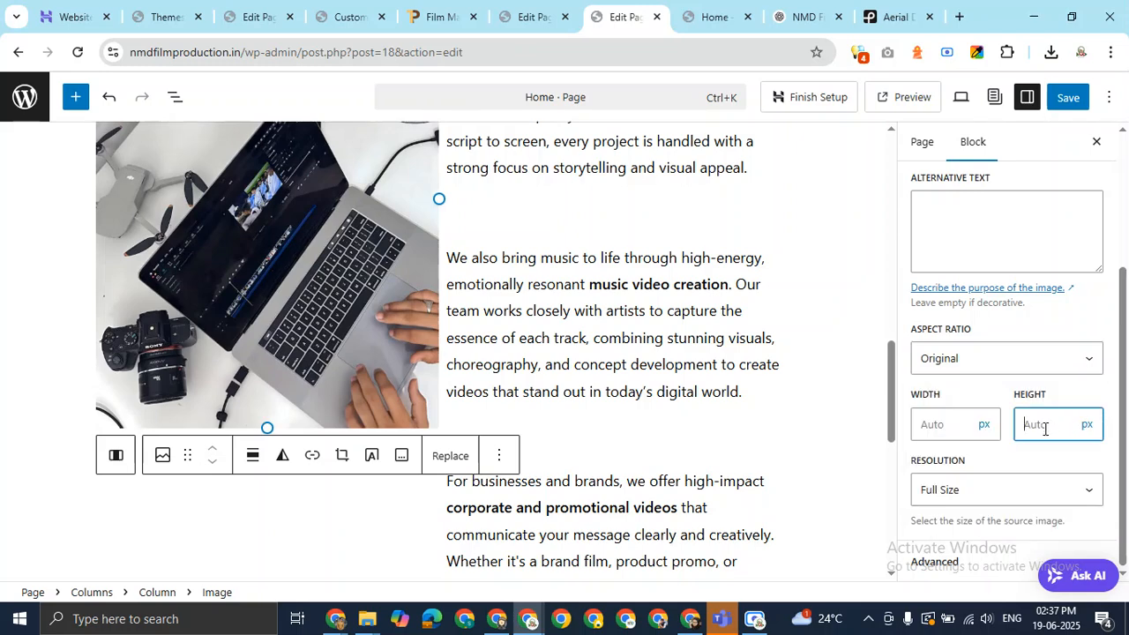
click(715, 14)
drag(1126, 326, 1127, 275)
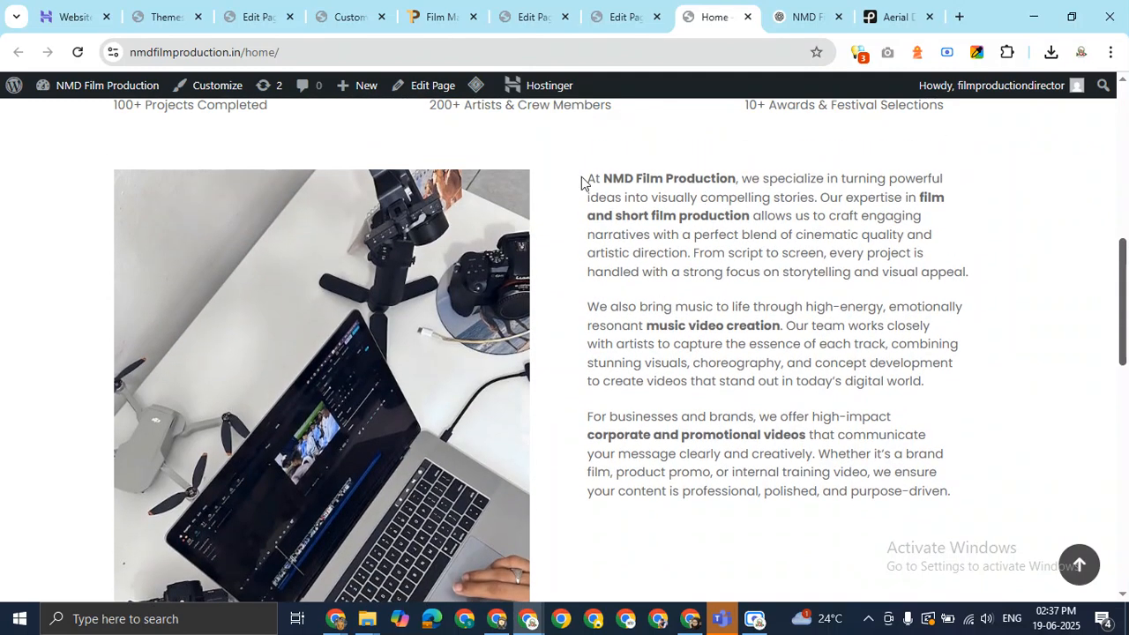
drag(588, 180, 956, 492)
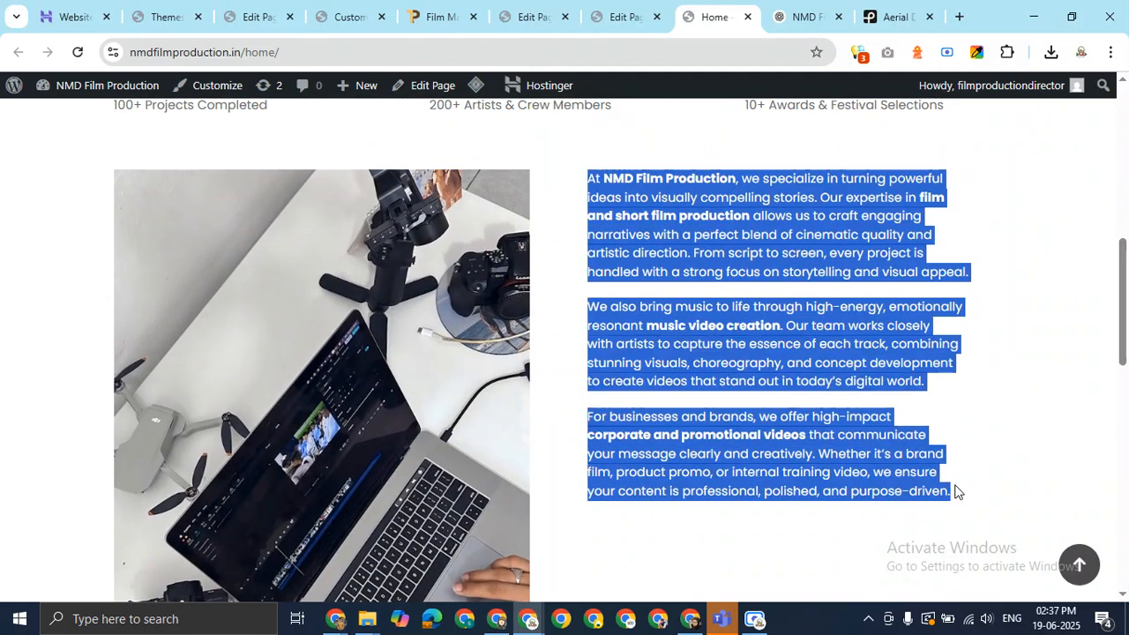
right_click(847, 365)
click(560, 577)
click(13, 370)
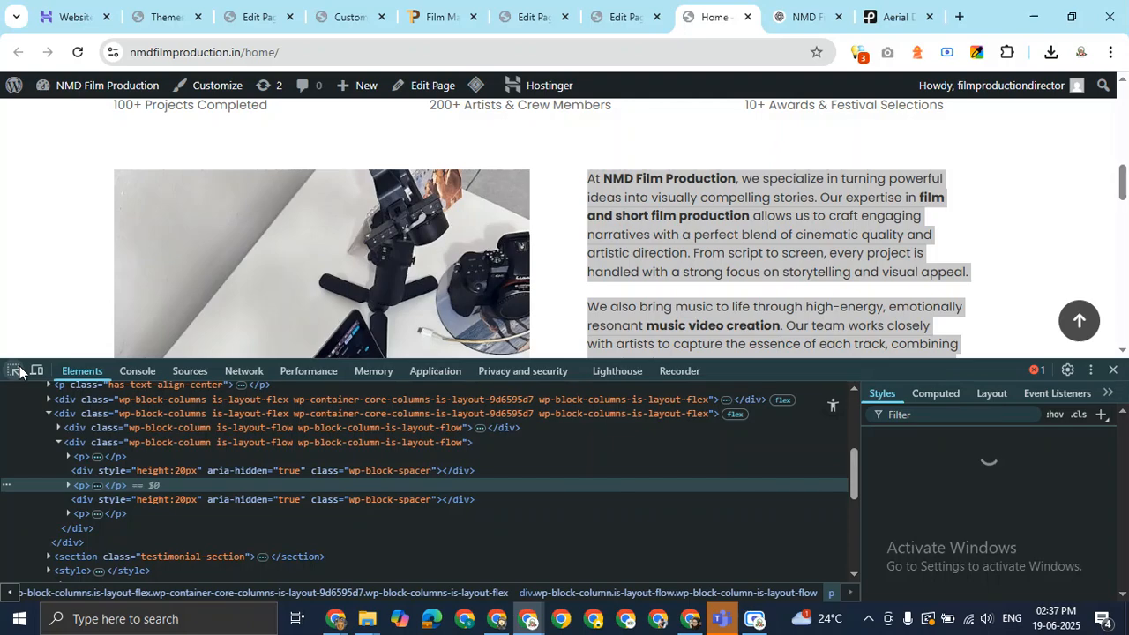
click(632, 188)
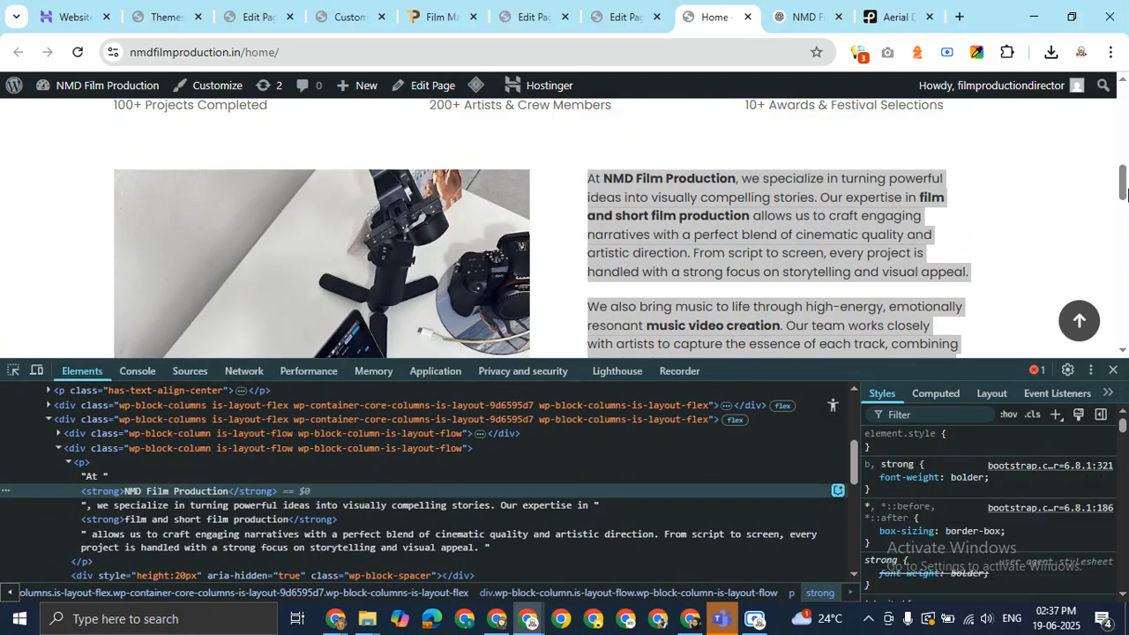
drag(1123, 191, 1123, 201)
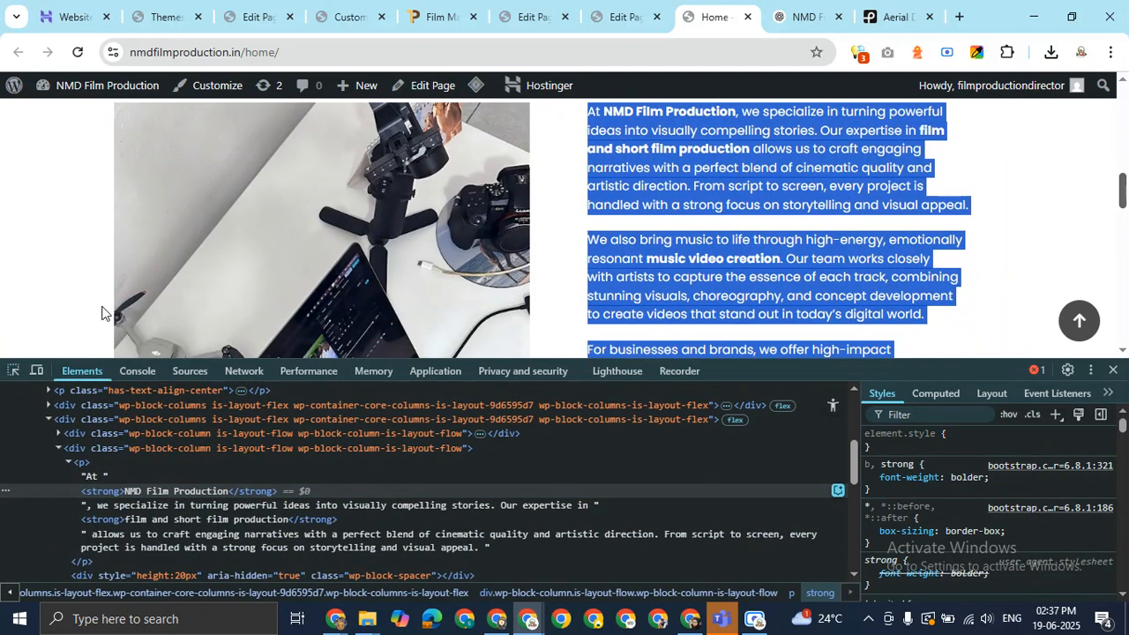
click(13, 371)
click(711, 191)
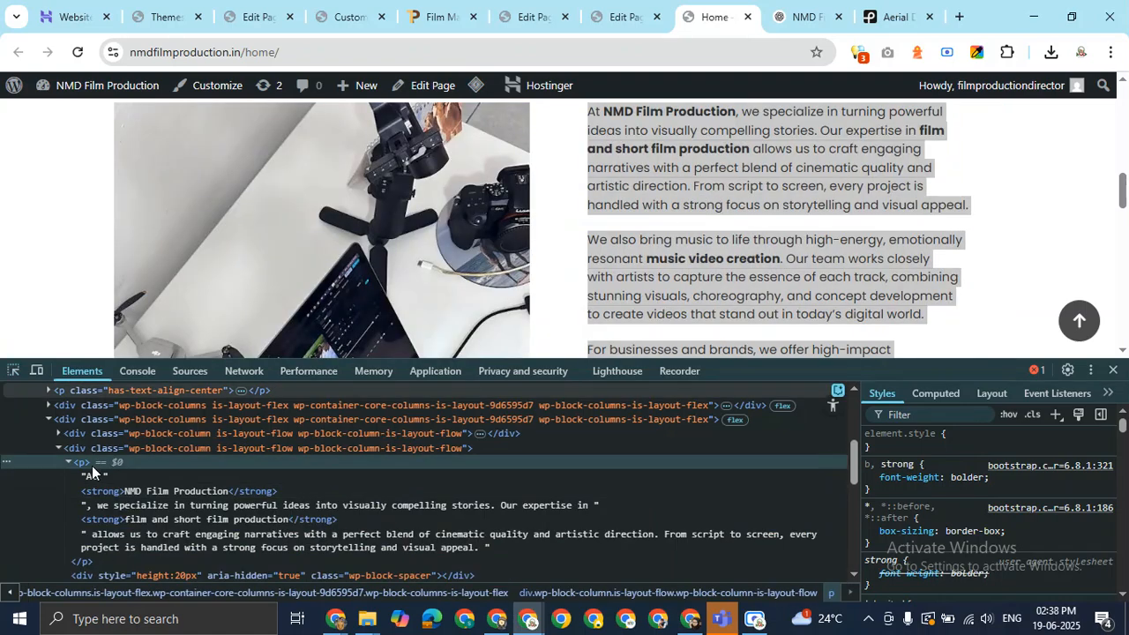
click(105, 448)
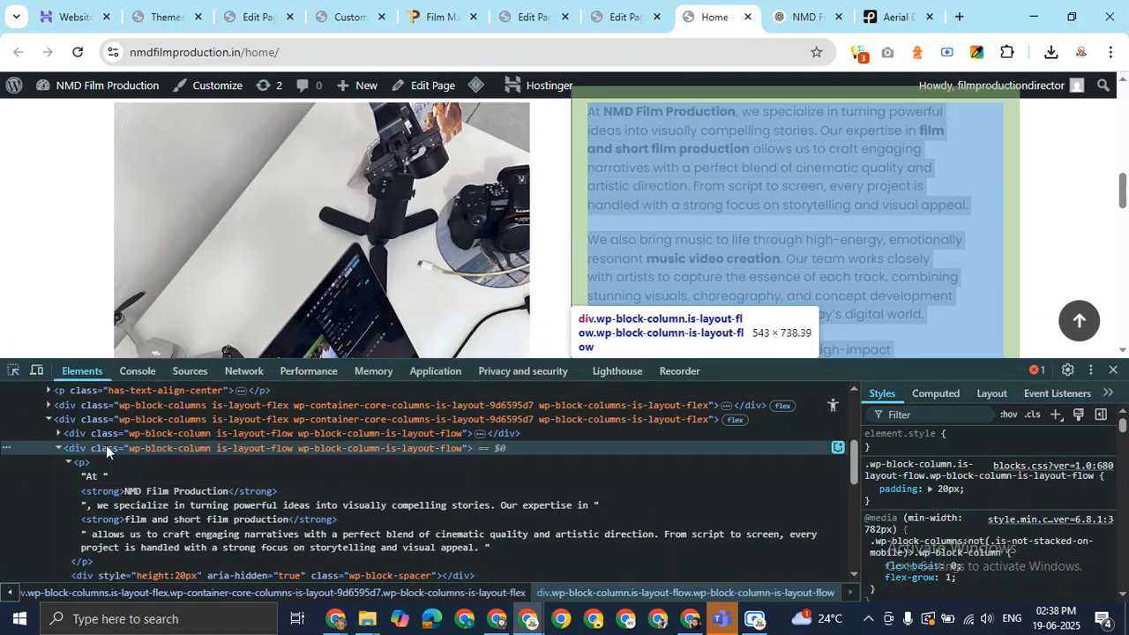
drag(1124, 197, 1127, 216)
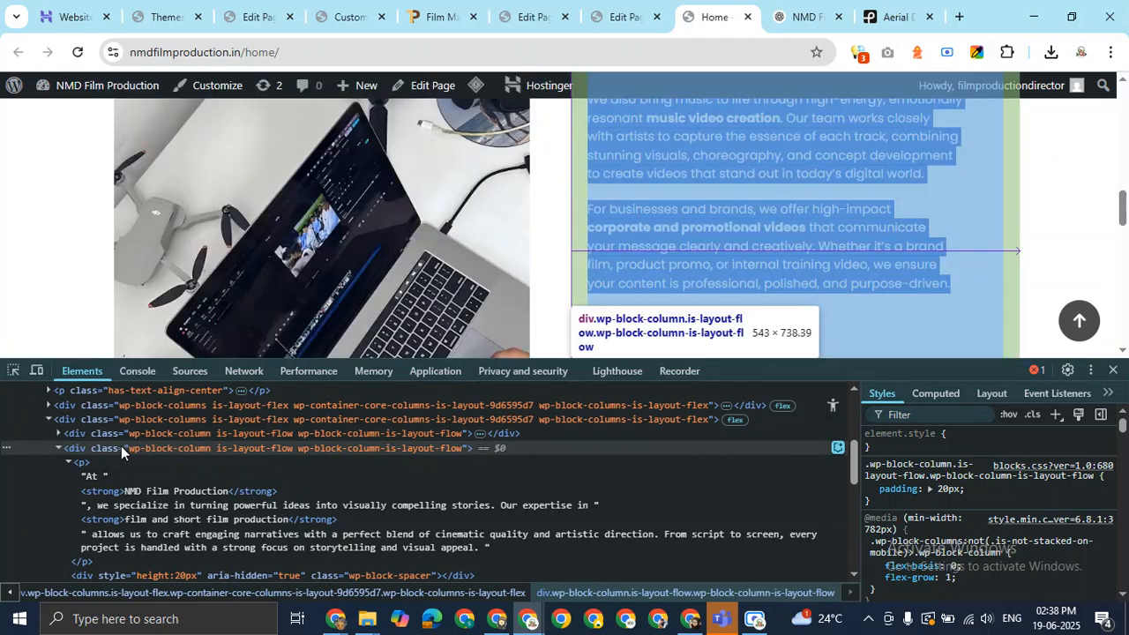
scroll(800, 308, down, 3)
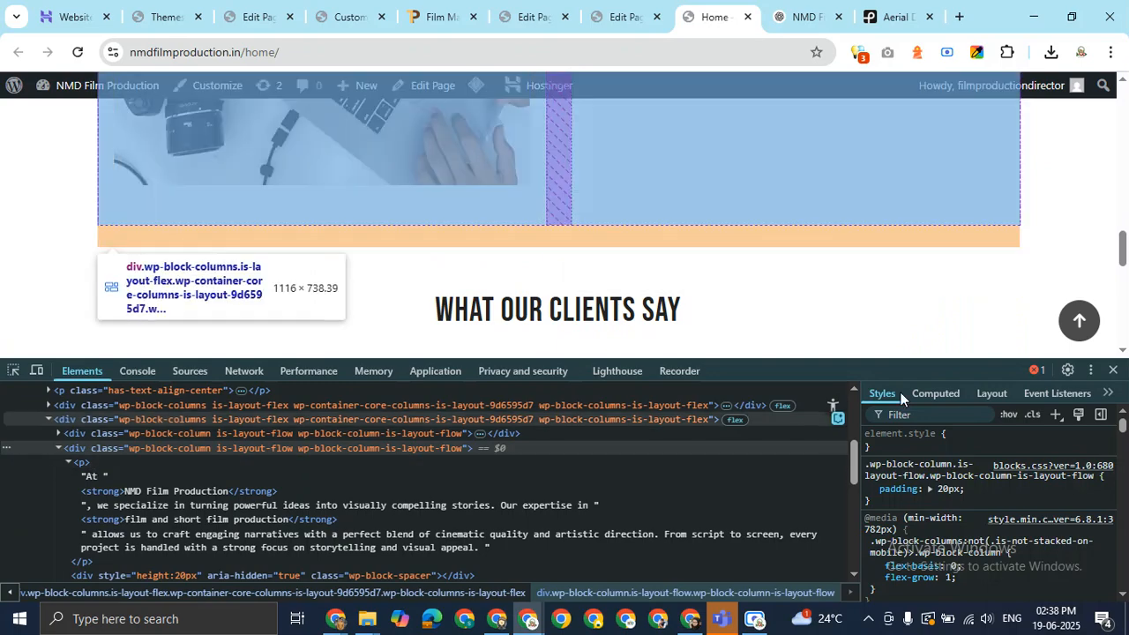
scroll(836, 240, up, 5)
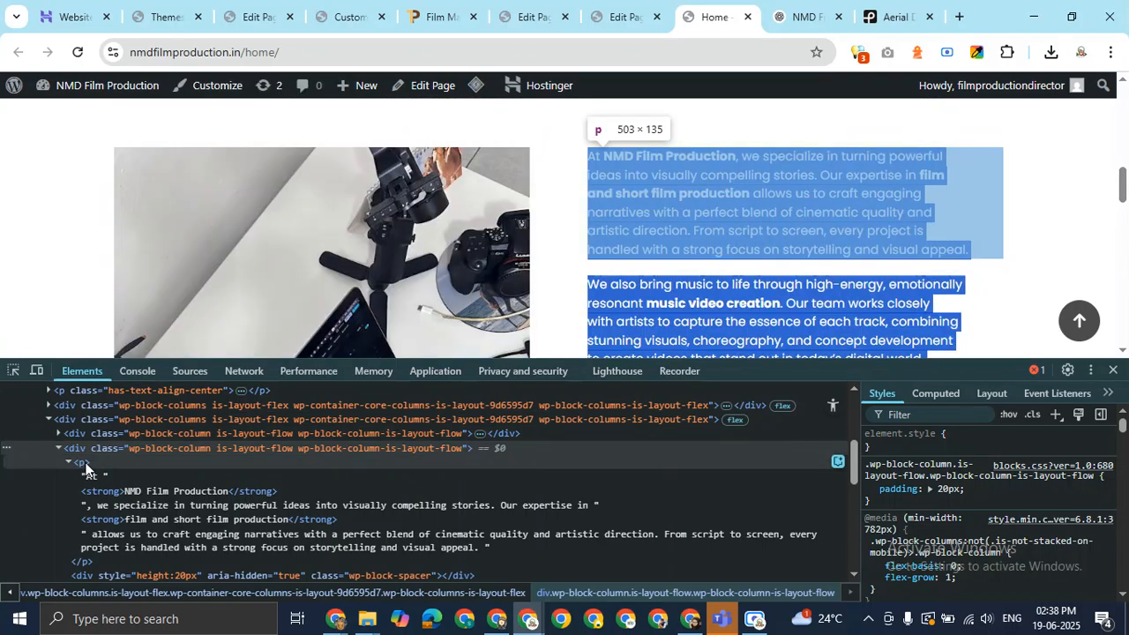
click(85, 468)
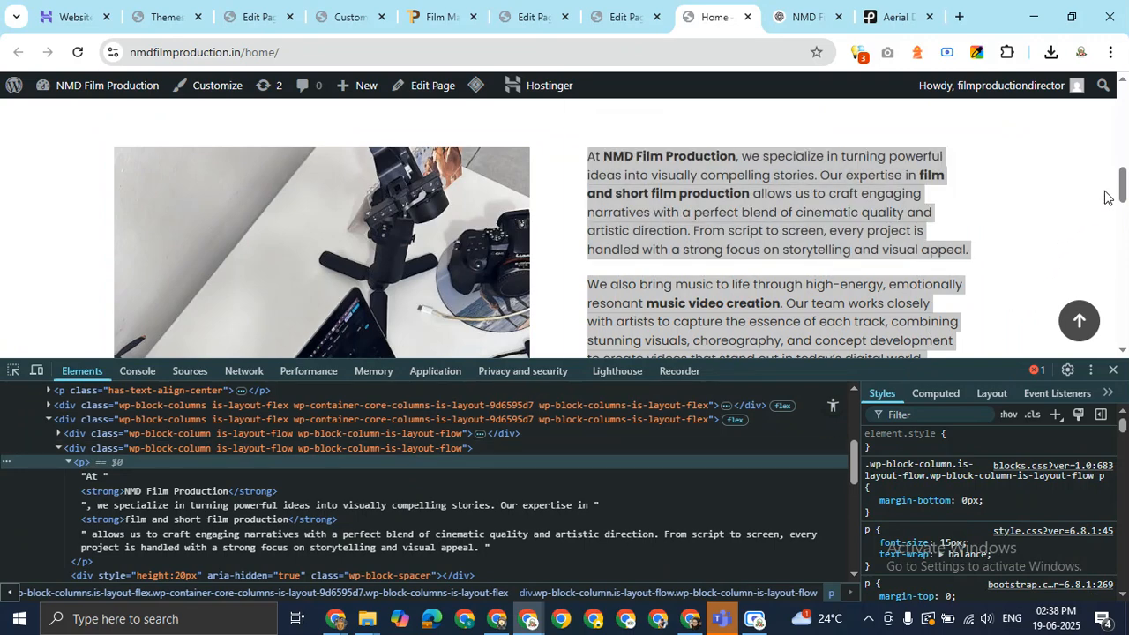
click(1113, 370)
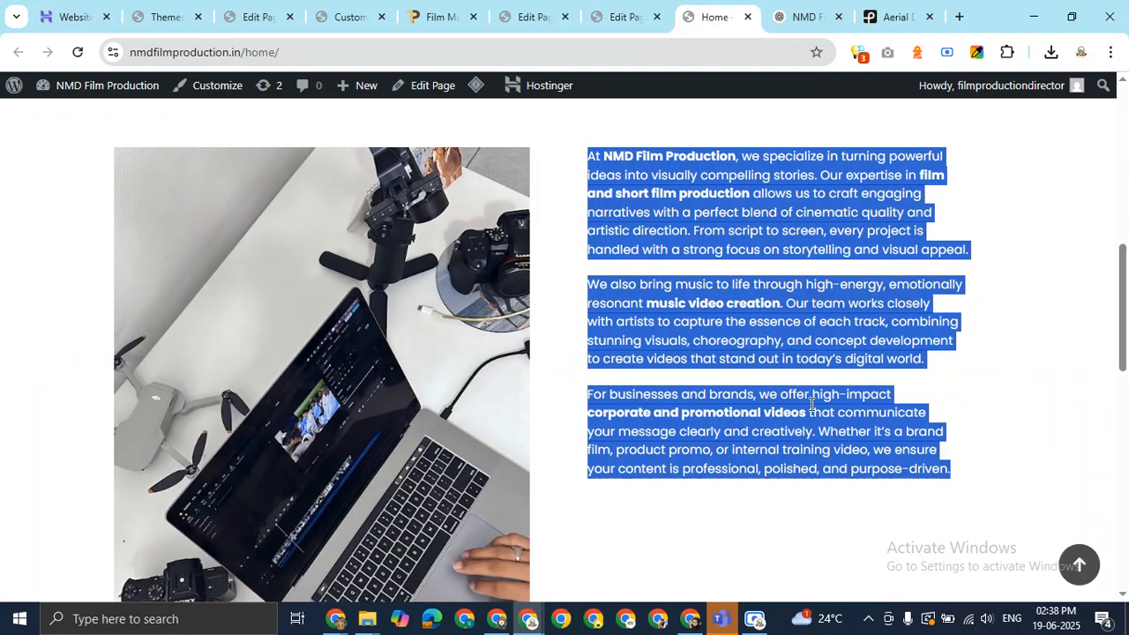
Enter 450 as the about image's height, save, and reload the live homepage with F5.
click(646, 10)
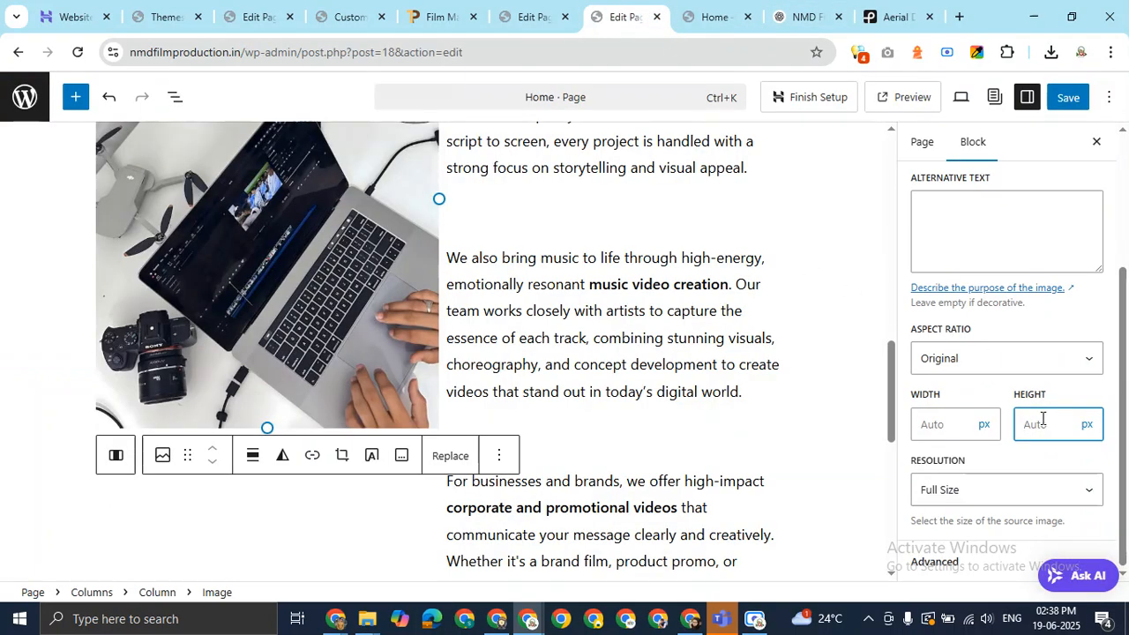
text(450)
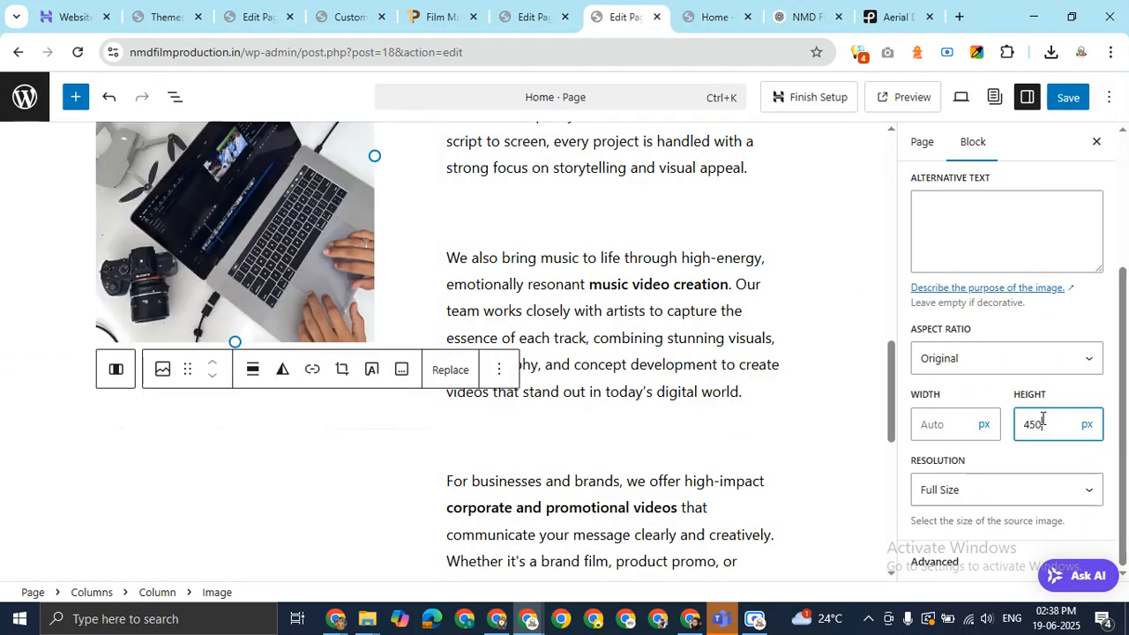
scroll(814, 289, up, 4)
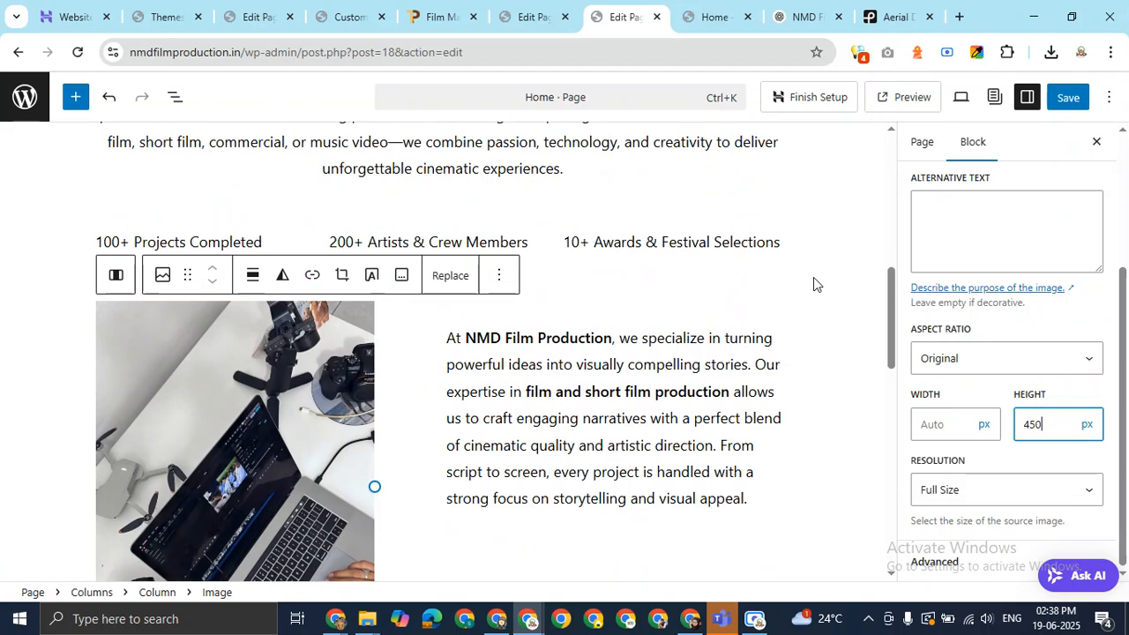
click(1067, 97)
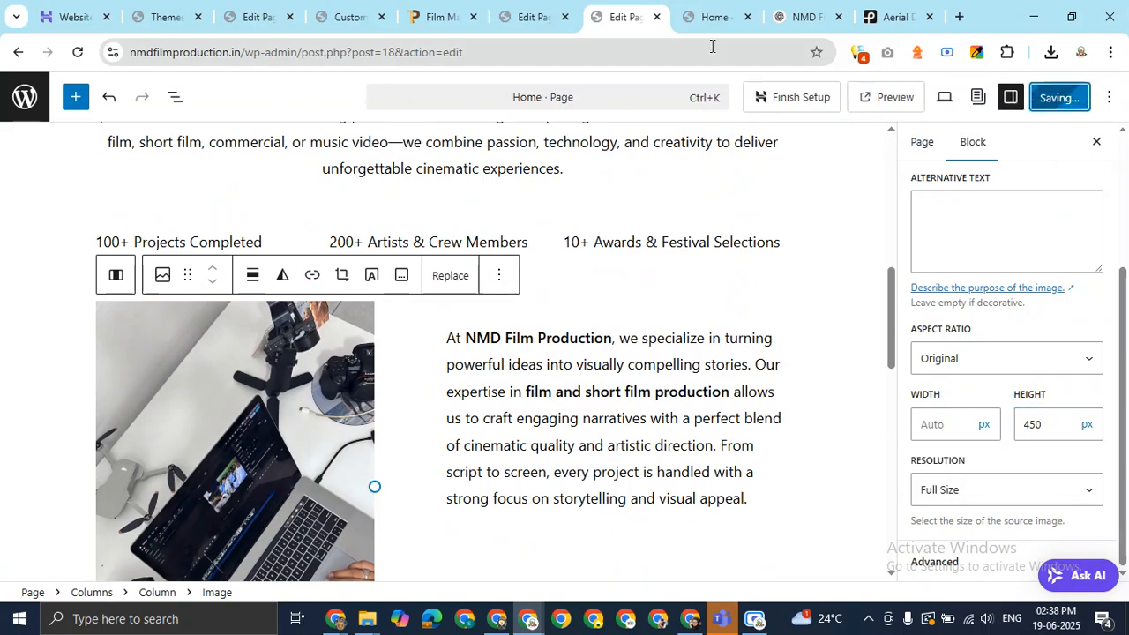
click(710, 14)
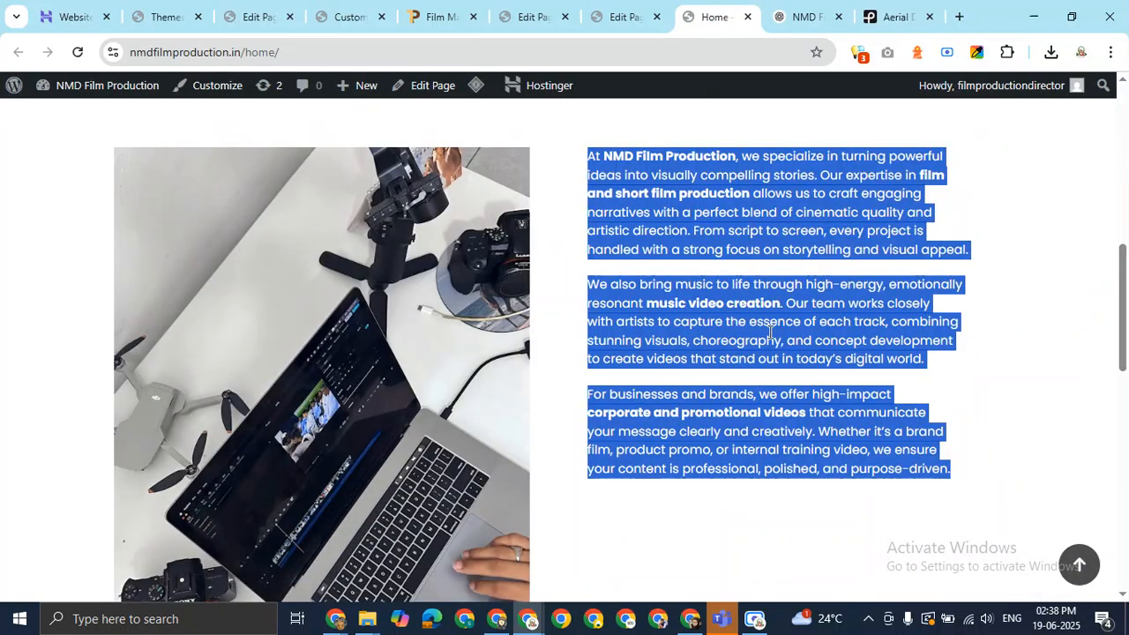
key(F5)
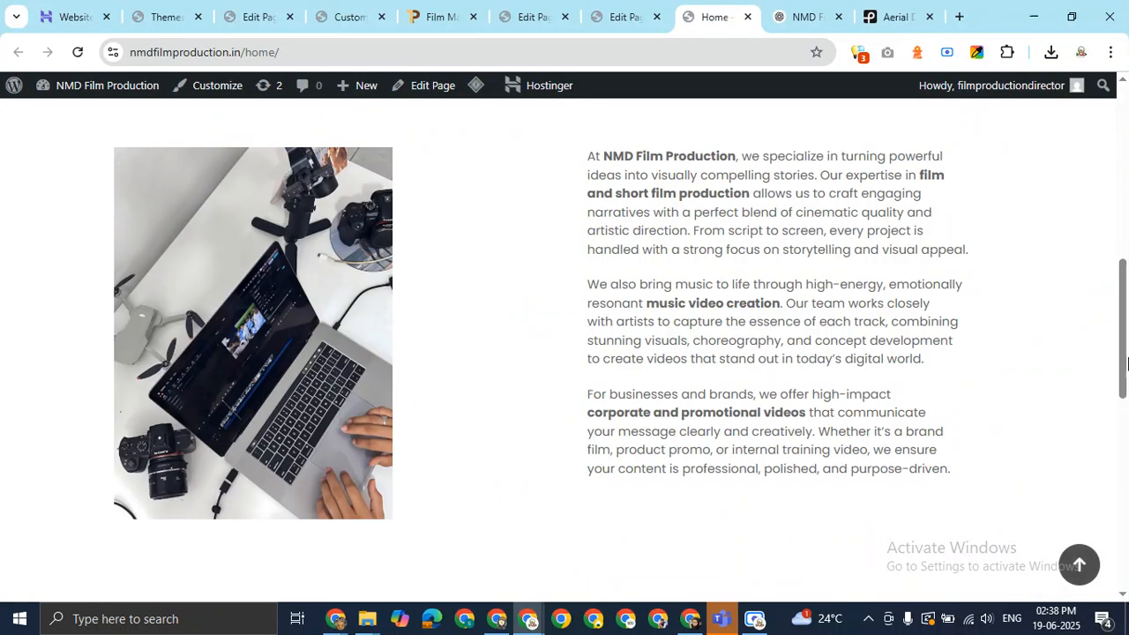
drag(1128, 364, 1126, 323)
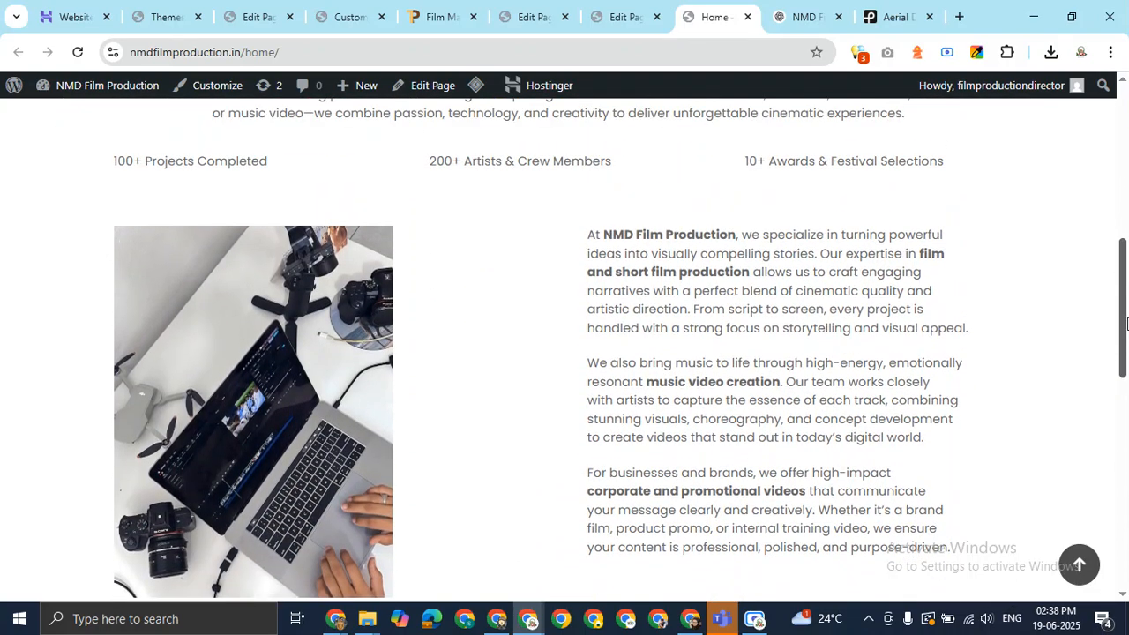
Select the about image's column and two-column layout, then drag the image's resize handle.
click(646, 24)
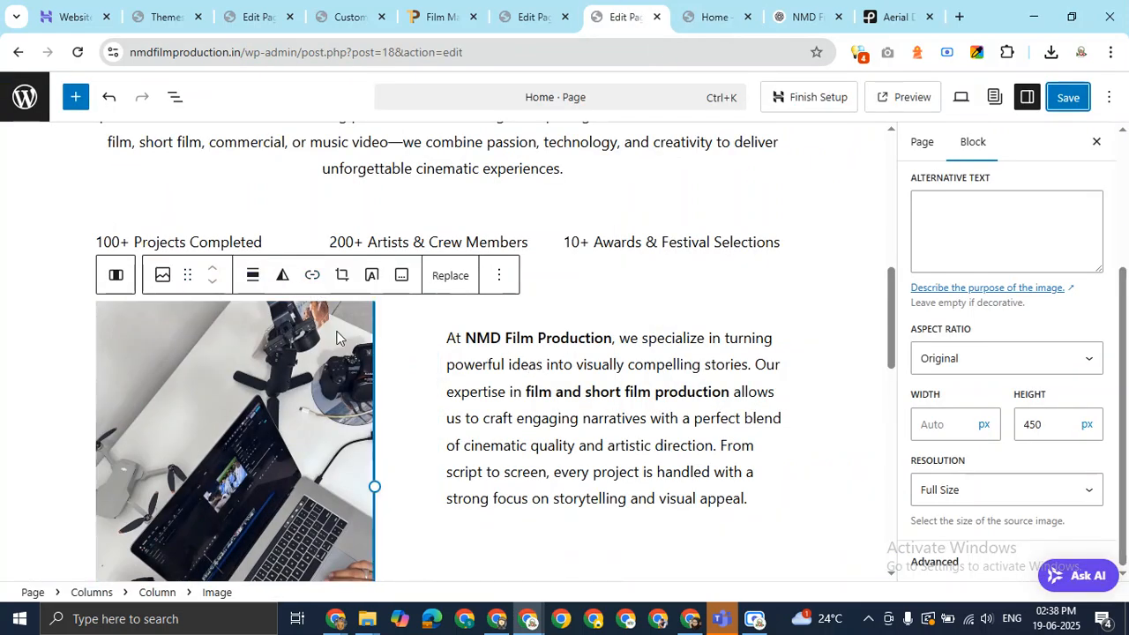
click(115, 275)
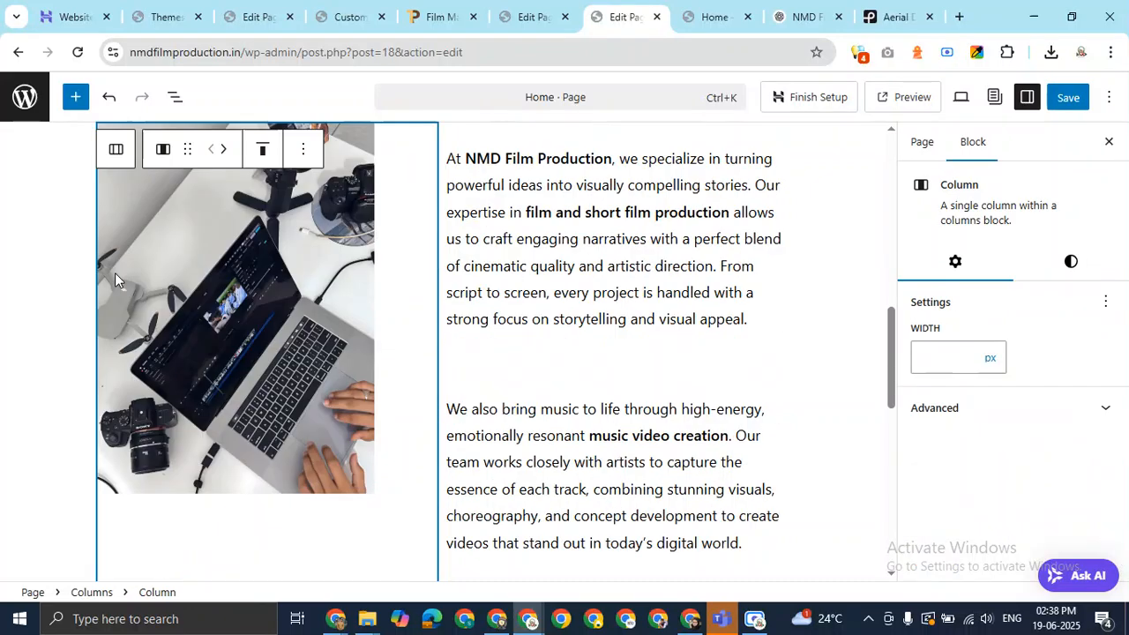
click(116, 151)
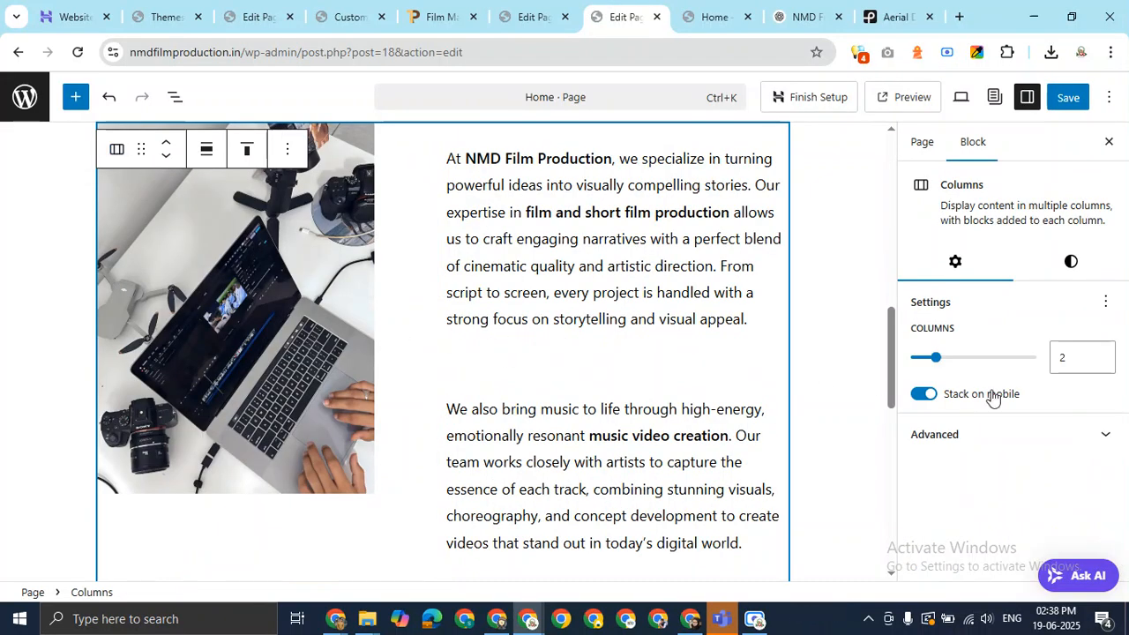
click(1087, 450)
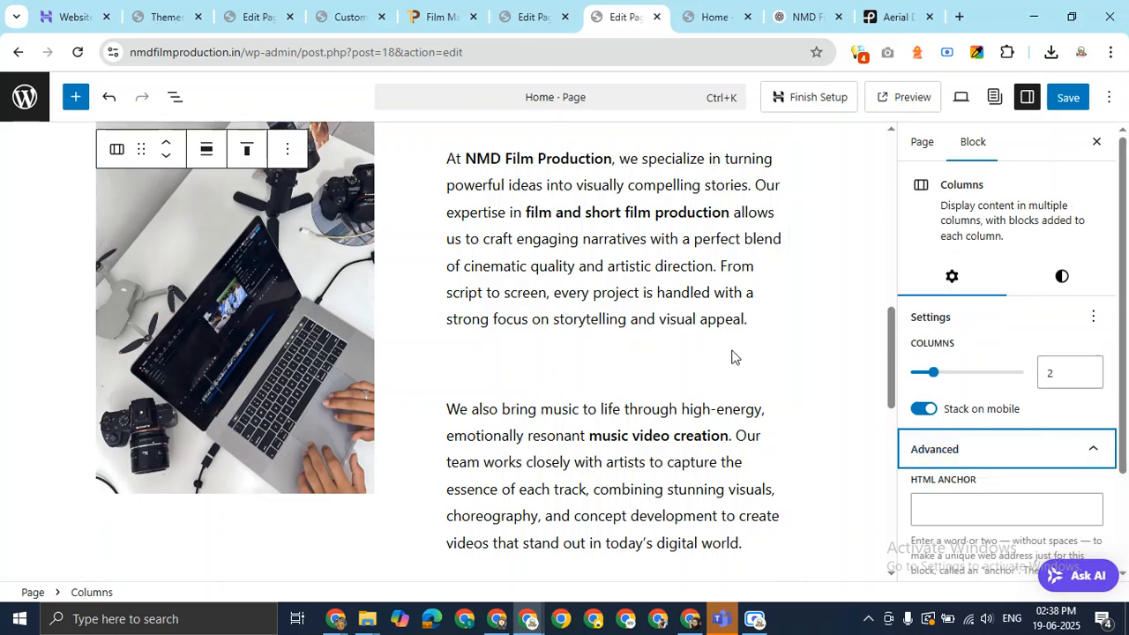
click(334, 308)
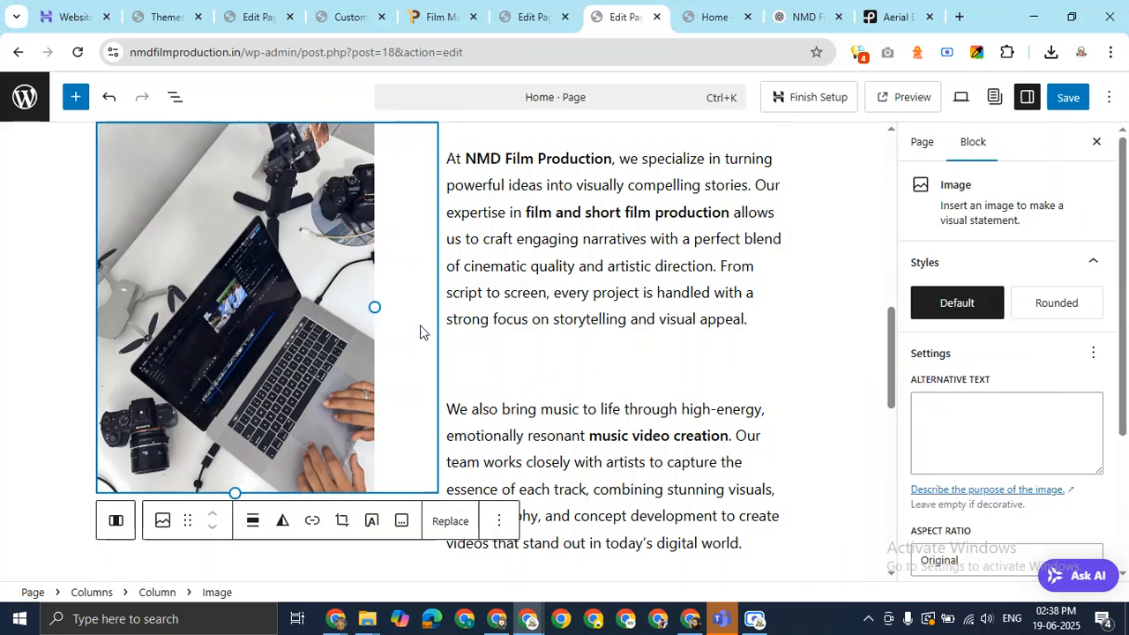
mouse_move(376, 309)
mouse_down()
mouse_move(436, 322)
mouse_move(375, 326)
mouse_up()
Click through the first paragraph, spacer, image and right text column to inspect the about layout.
click(549, 292)
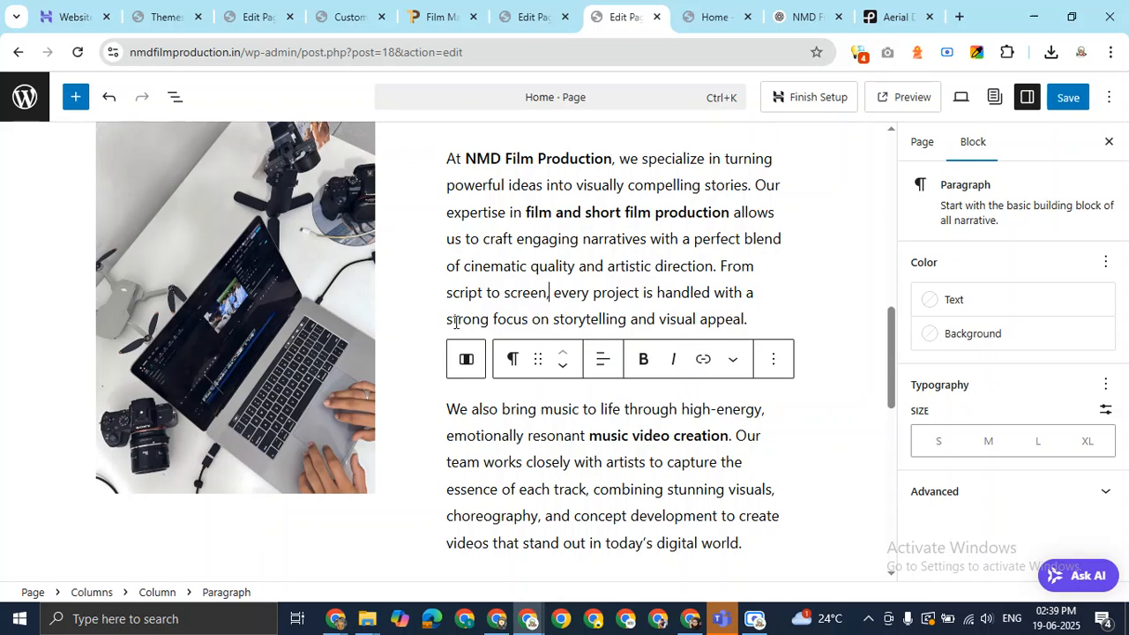
click(419, 313)
click(797, 360)
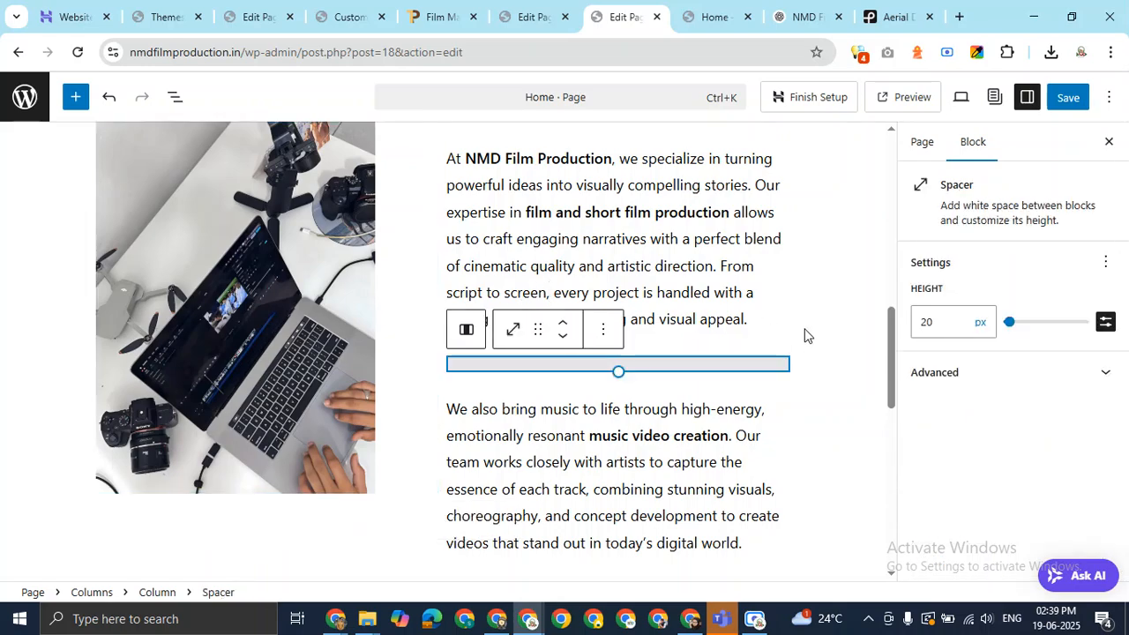
scroll(794, 300, up, 4)
click(737, 477)
click(429, 480)
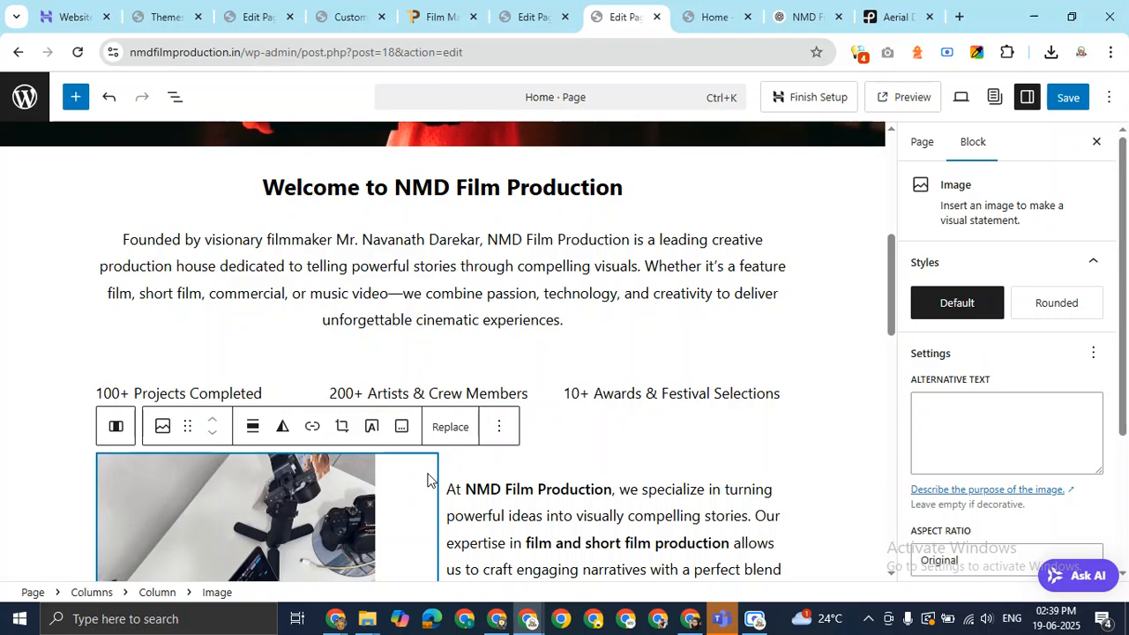
click(493, 459)
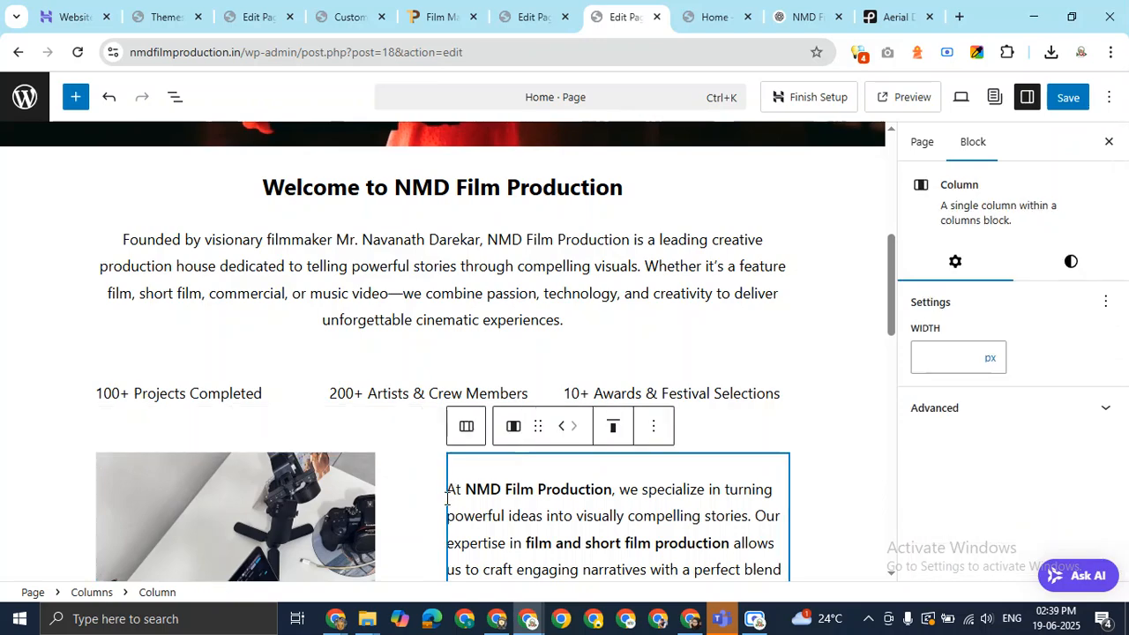
scroll(450, 490, down, 5)
scroll(626, 344, up, 4)
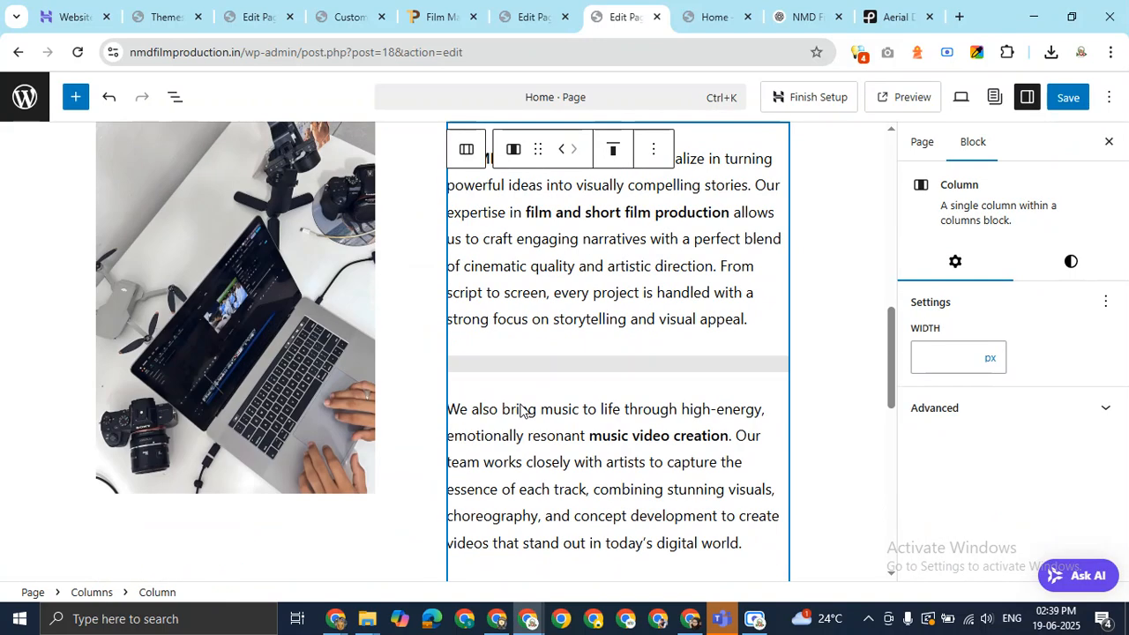
mouse_move(449, 386)
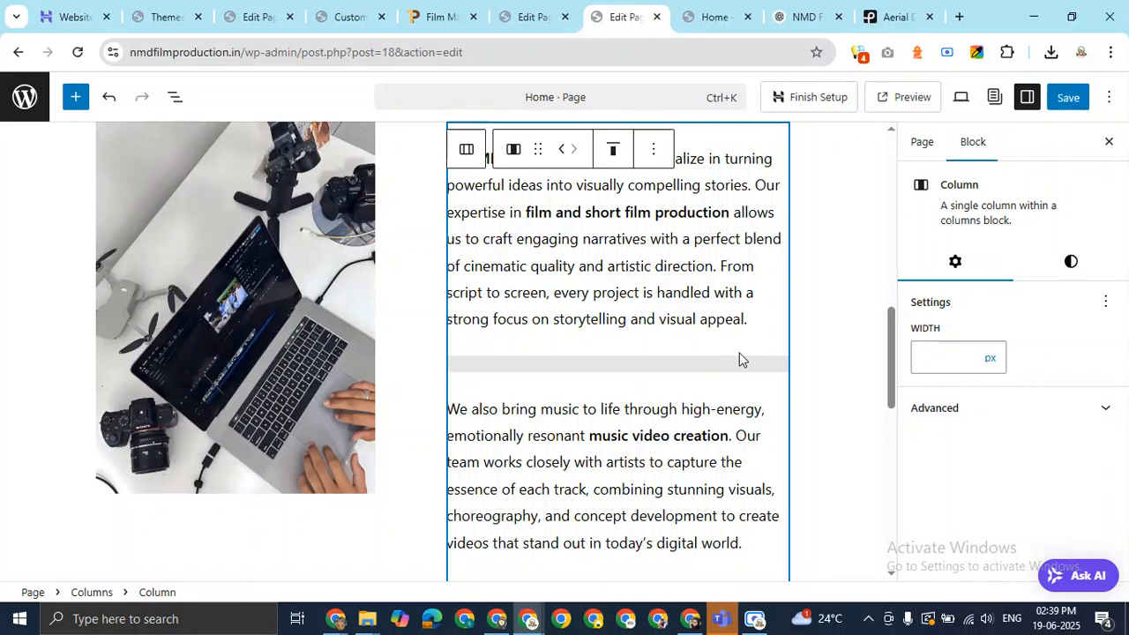
Deselect all blocks, save the Home page, and switch to the live Home page.
click(828, 267)
scroll(428, 332, up, 4)
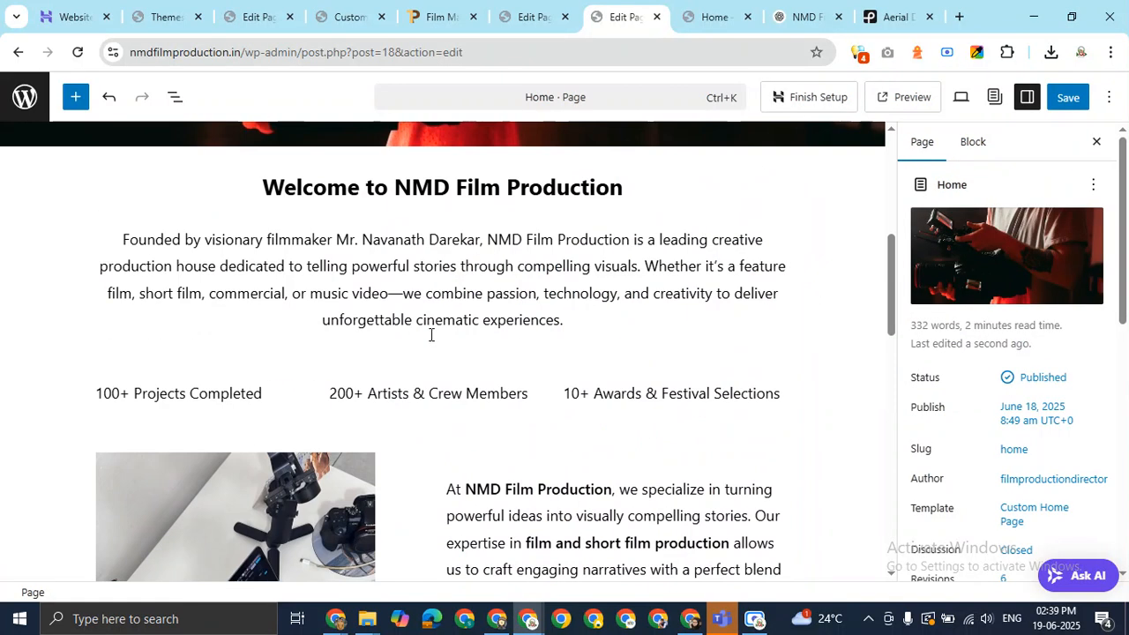
scroll(423, 344, down, 7)
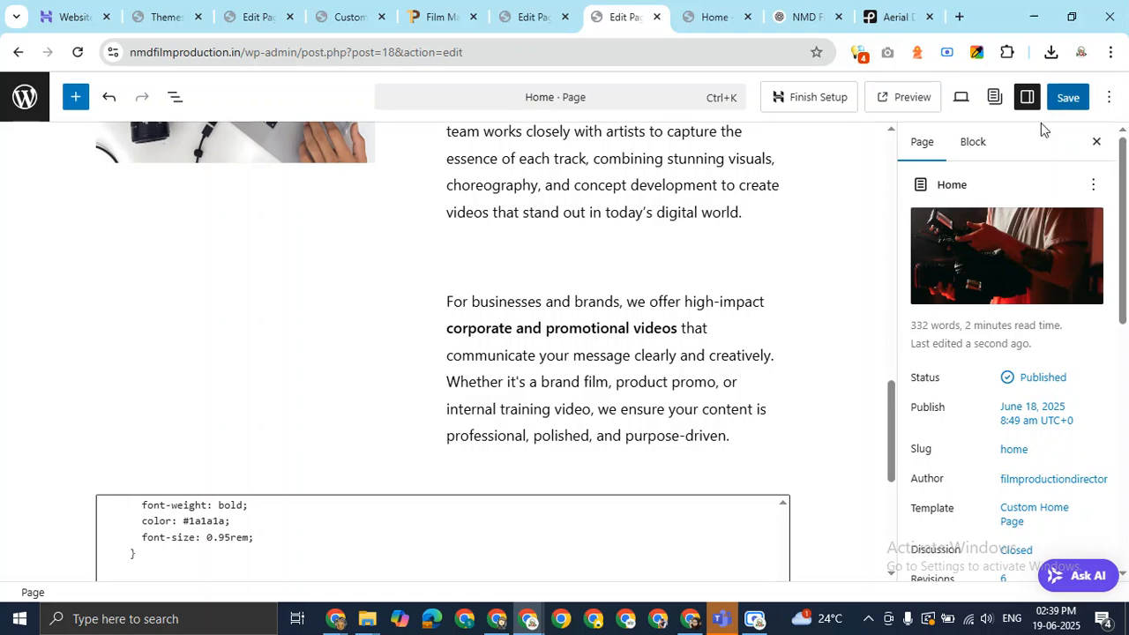
click(1067, 99)
click(690, 11)
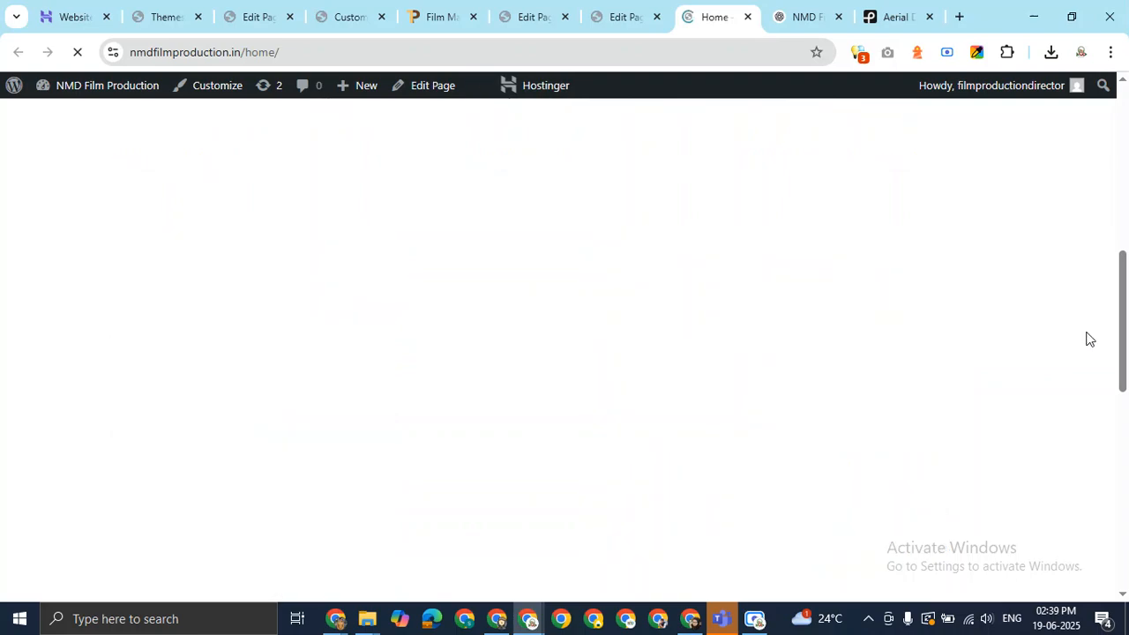
Scroll down and back up the live Home page to review it.
scroll(1121, 353, down, 3)
drag(1128, 362, 1123, 122)
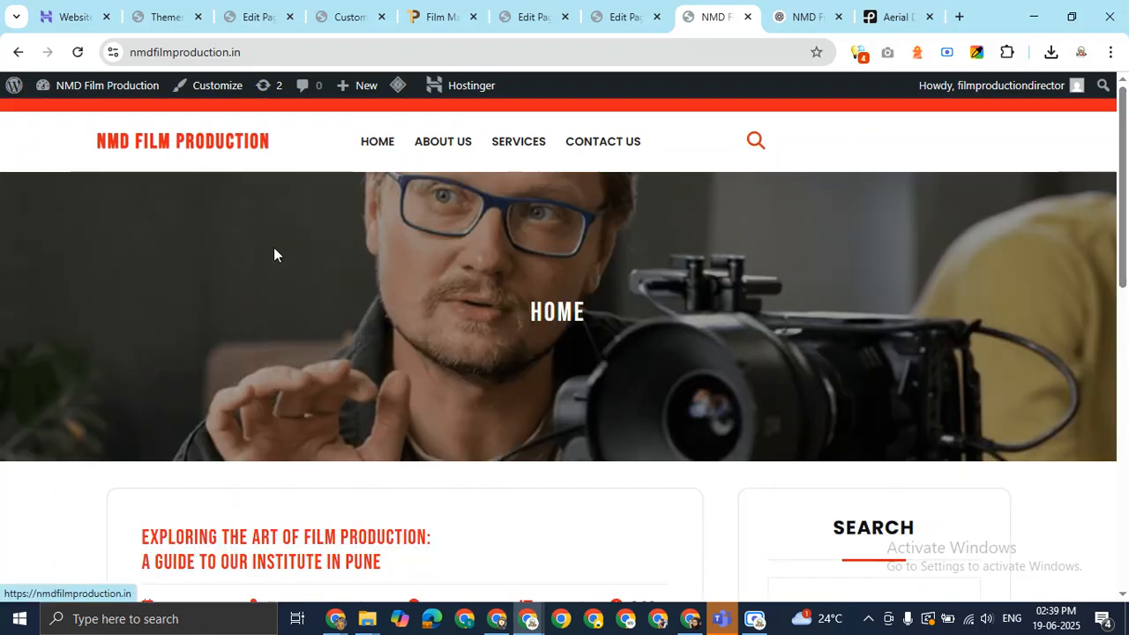
scroll(494, 454, down, 10)
scroll(493, 456, up, 10)
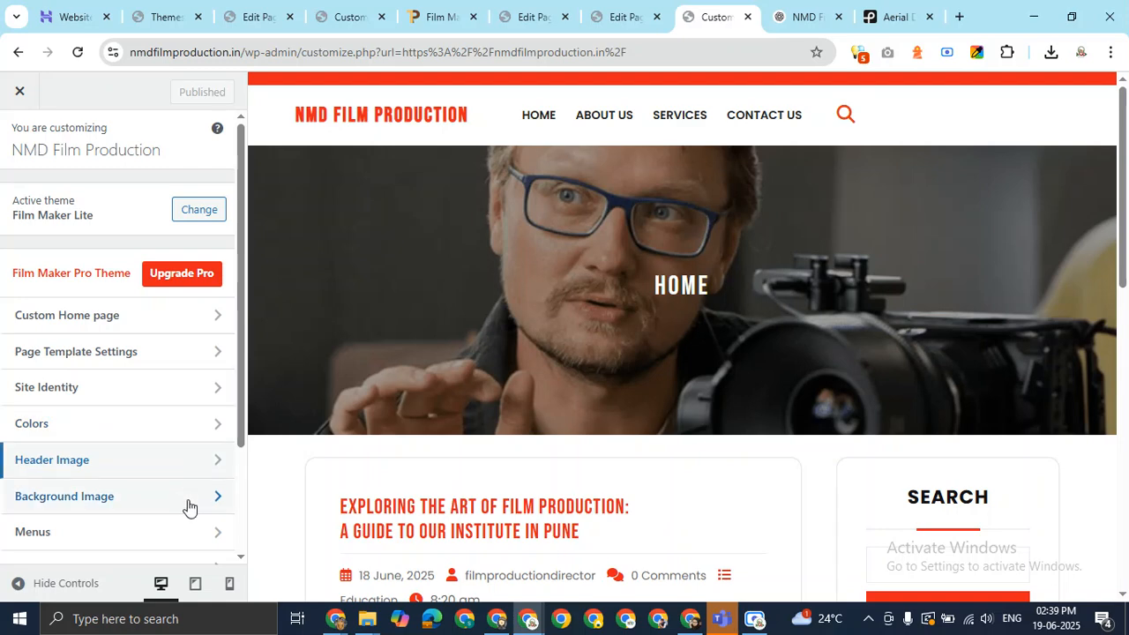
Set Homepage Settings to a static page with Home as homepage, publish, and switch to incognito.
drag(245, 396, 247, 524)
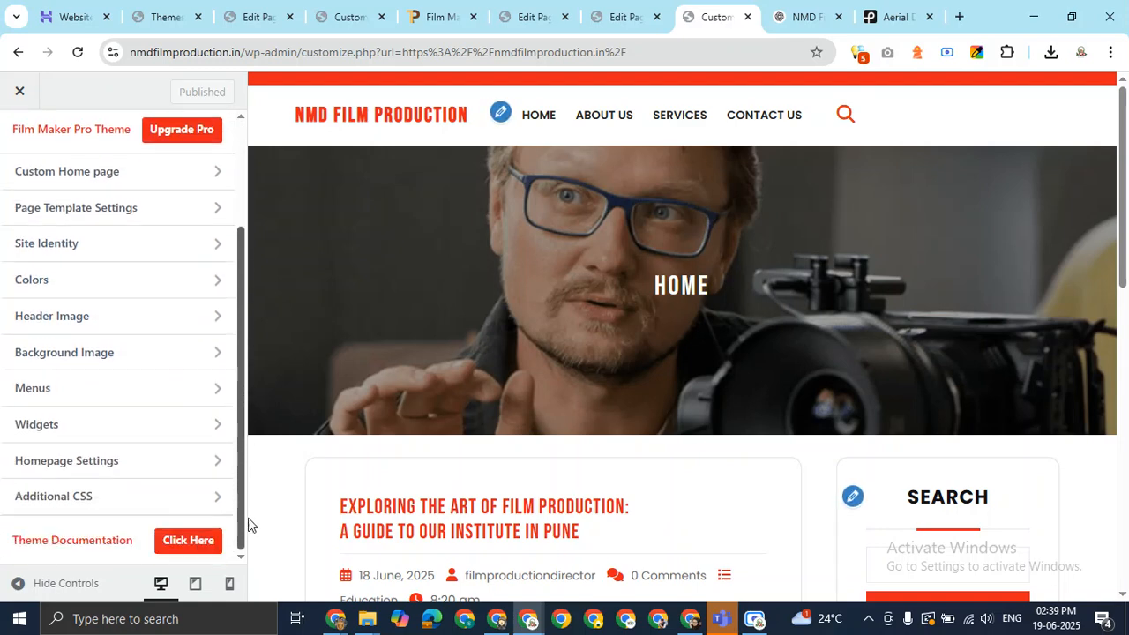
click(184, 464)
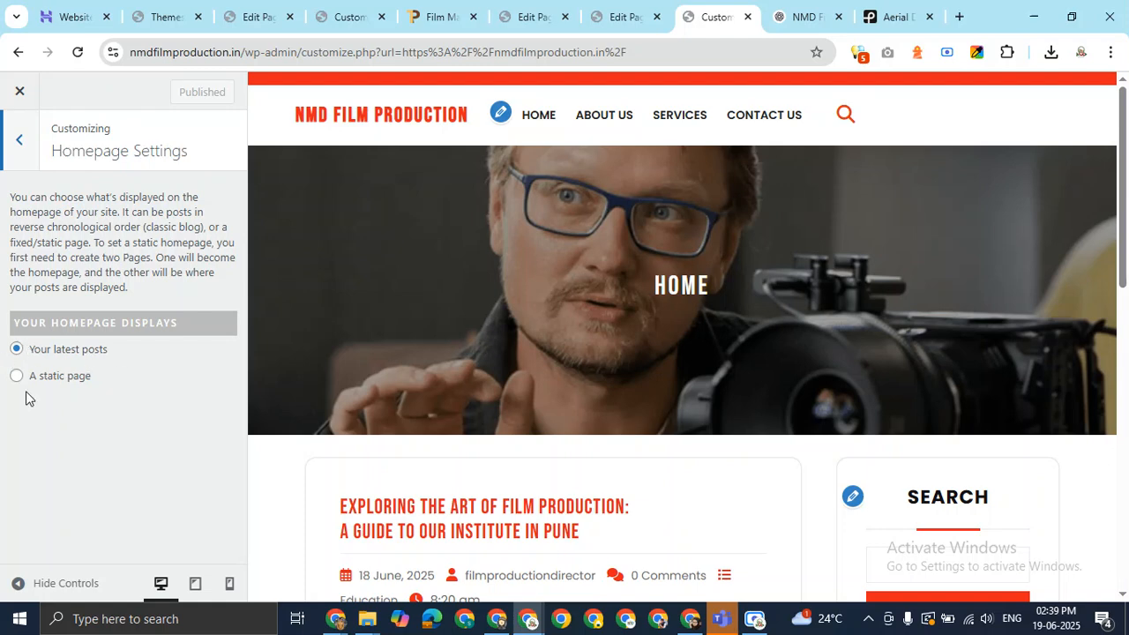
click(15, 378)
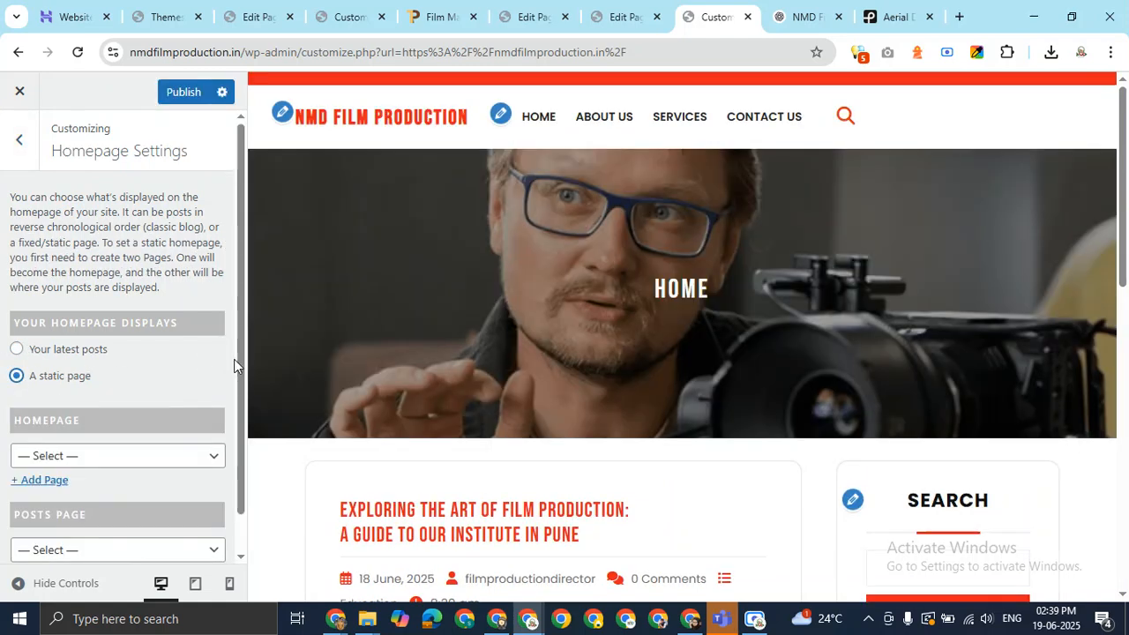
scroll(241, 385, down, 1)
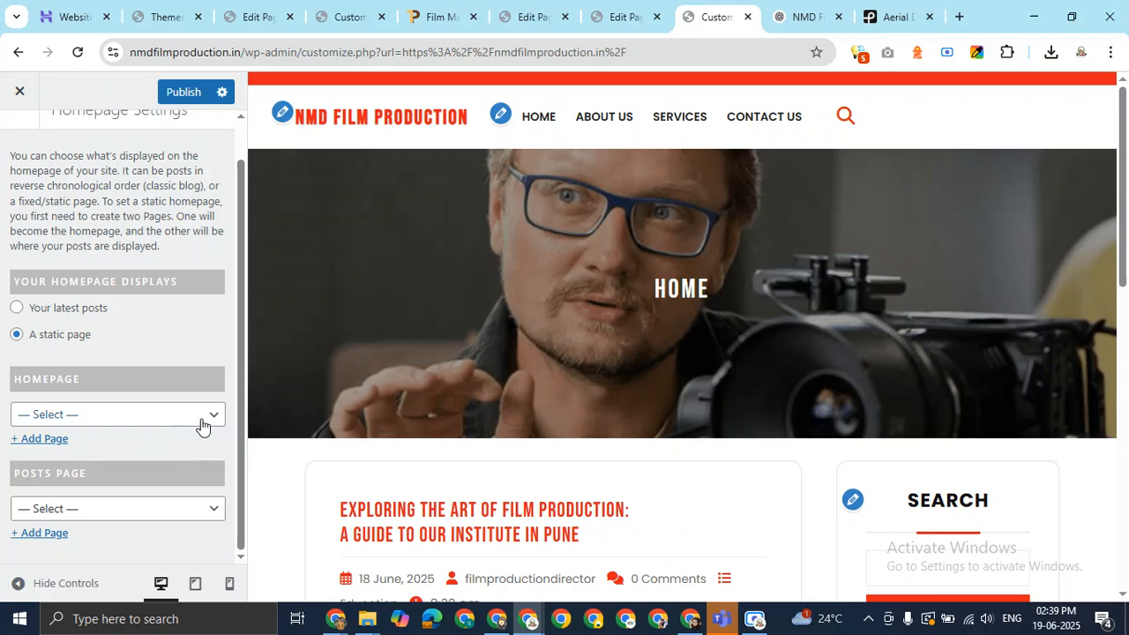
click(212, 421)
click(88, 509)
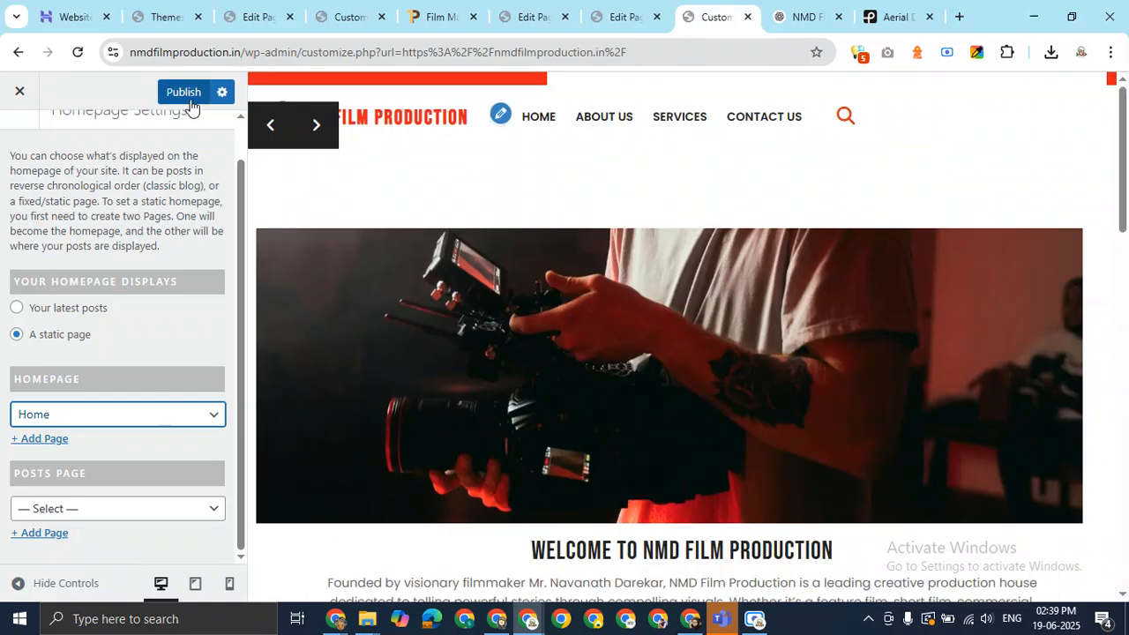
click(177, 95)
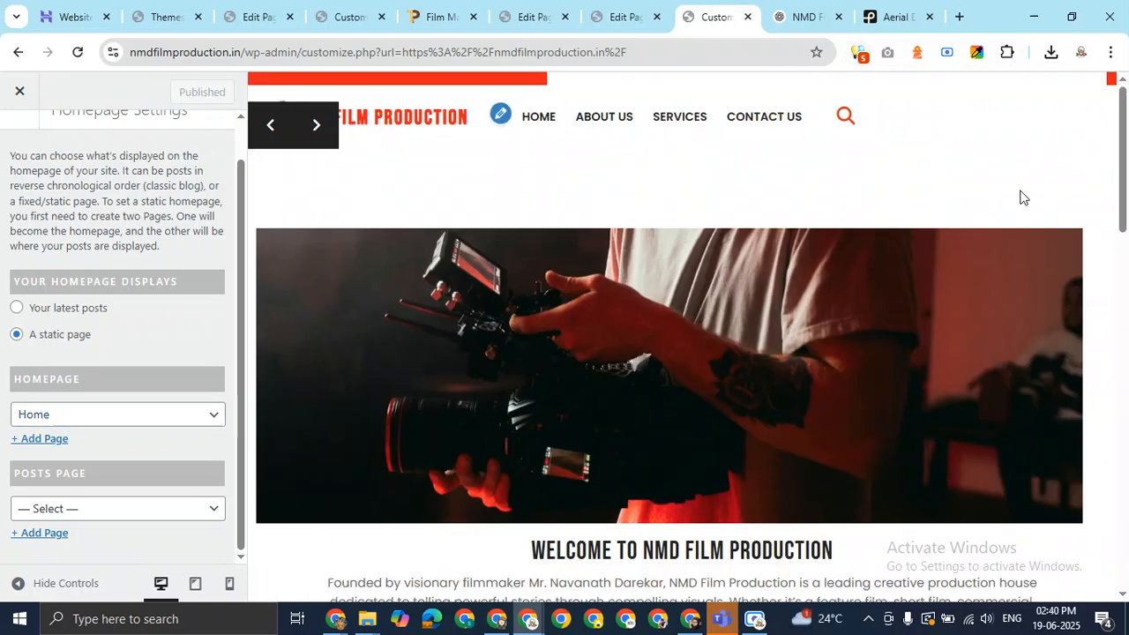
key(alt+Tab)
key(Tab)
key(Tab)
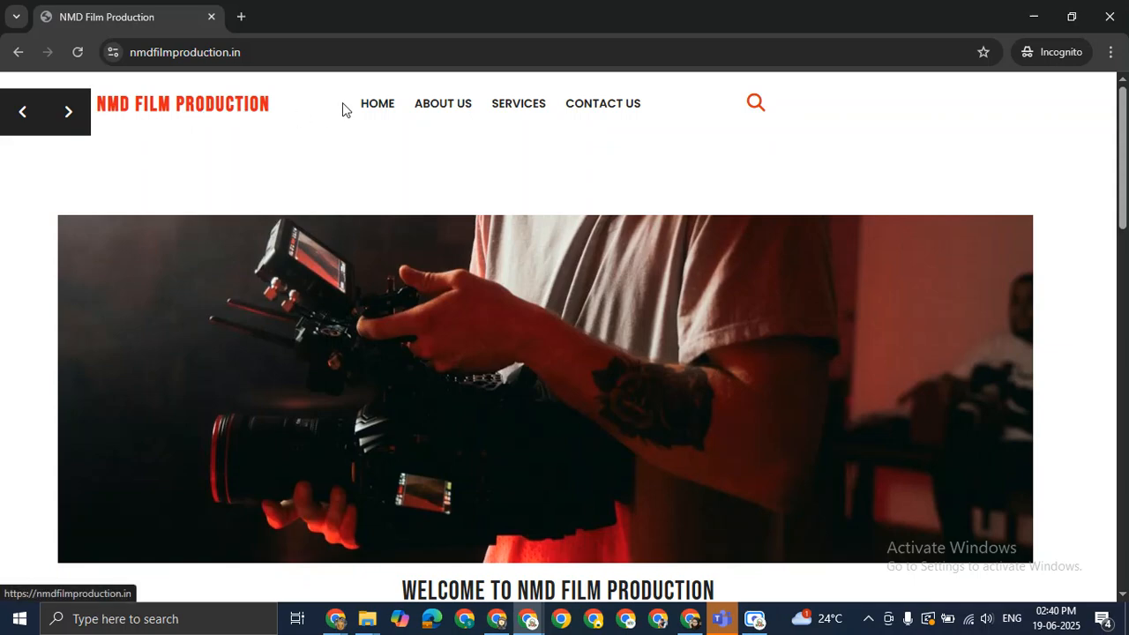
Visit the About Us, Services and Contact Us pages from the site menu in incognito.
click(448, 104)
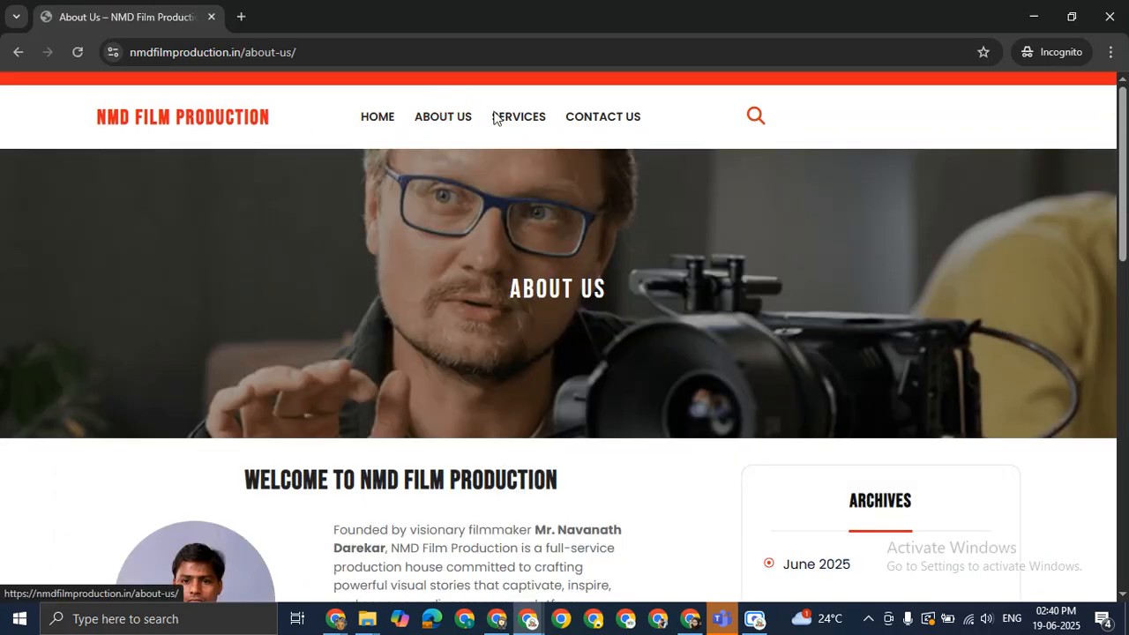
scroll(544, 348, down, 15)
scroll(497, 282, up, 15)
click(516, 118)
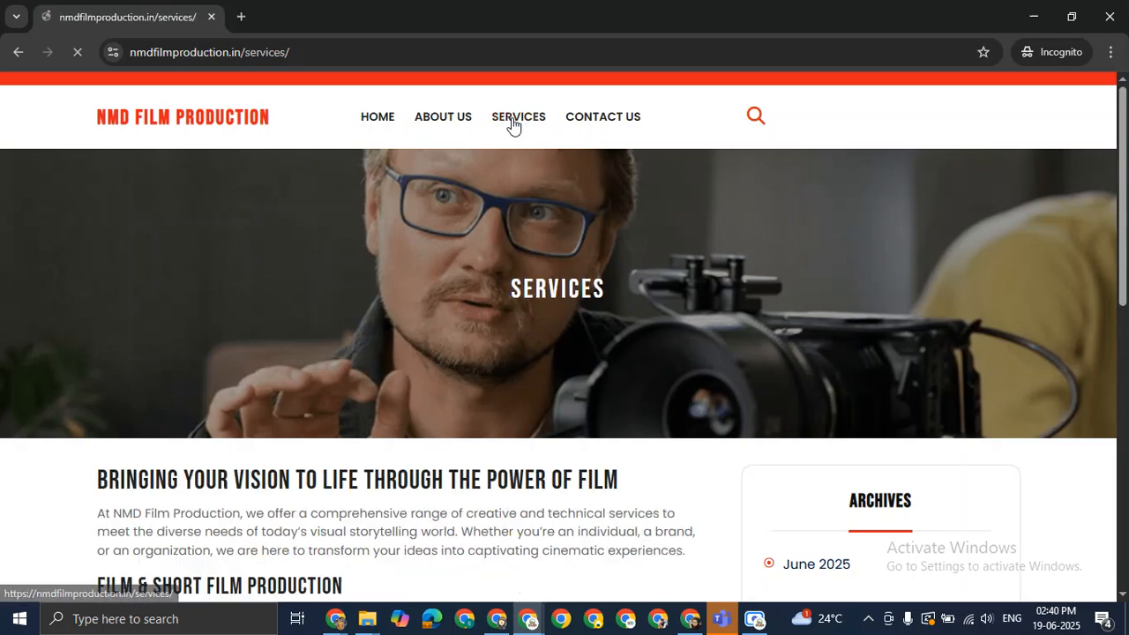
scroll(512, 304, down, 15)
scroll(512, 301, up, 15)
click(591, 117)
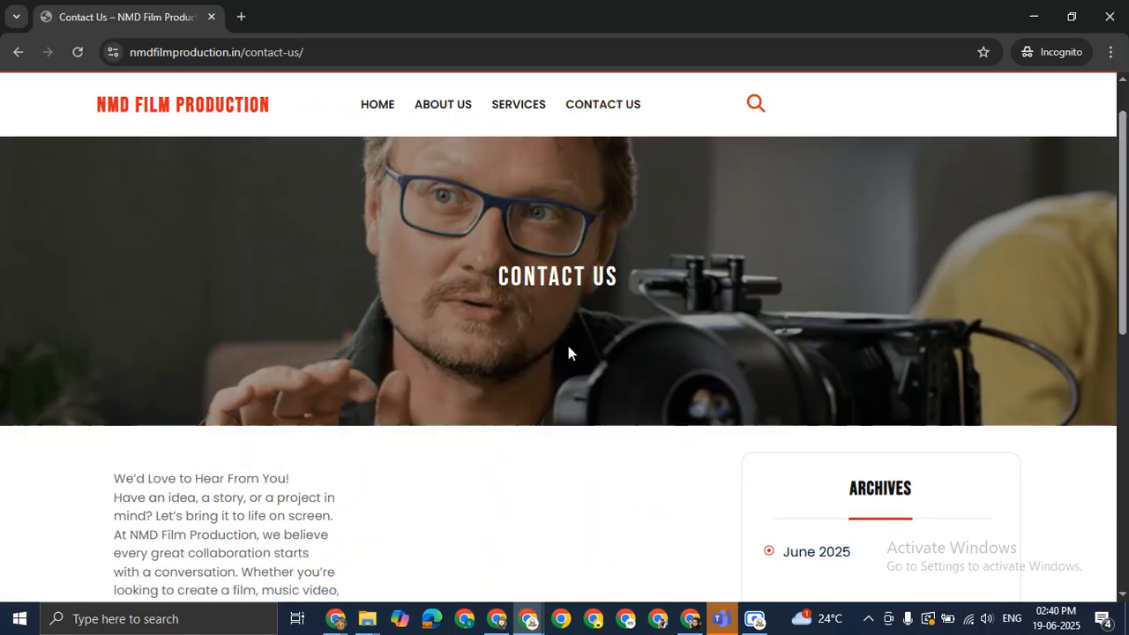
scroll(569, 353, down, 4)
scroll(569, 353, up, 4)
scroll(547, 309, down, 7)
scroll(524, 265, up, 3)
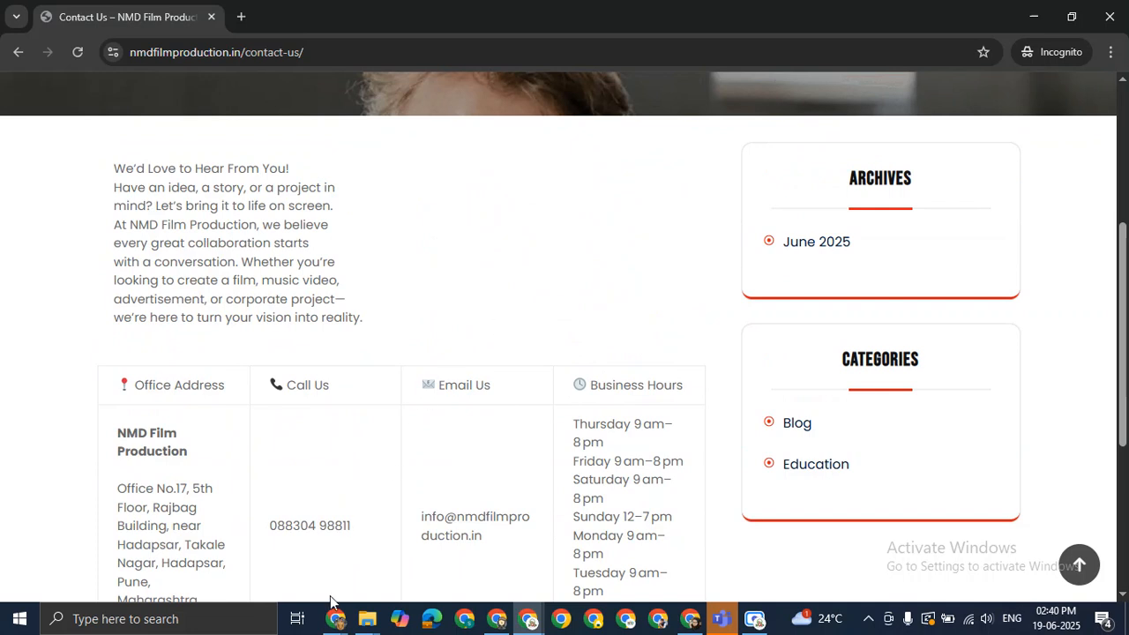
Bring the Customizer window back from the taskbar and dismiss the screen recorder popup.
click(530, 619)
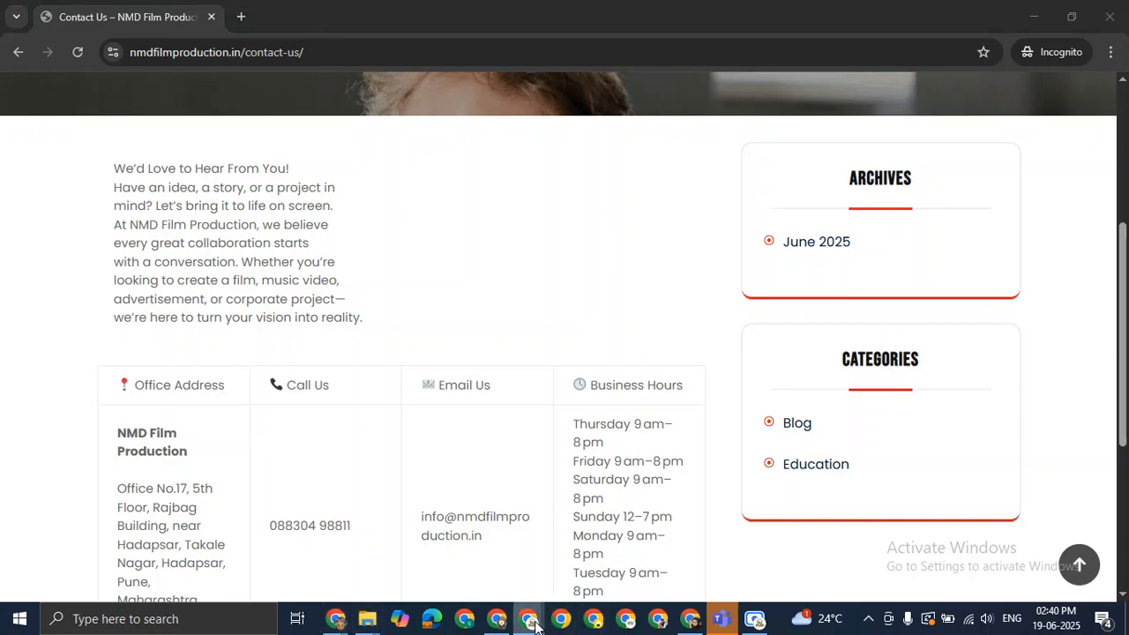
click(370, 547)
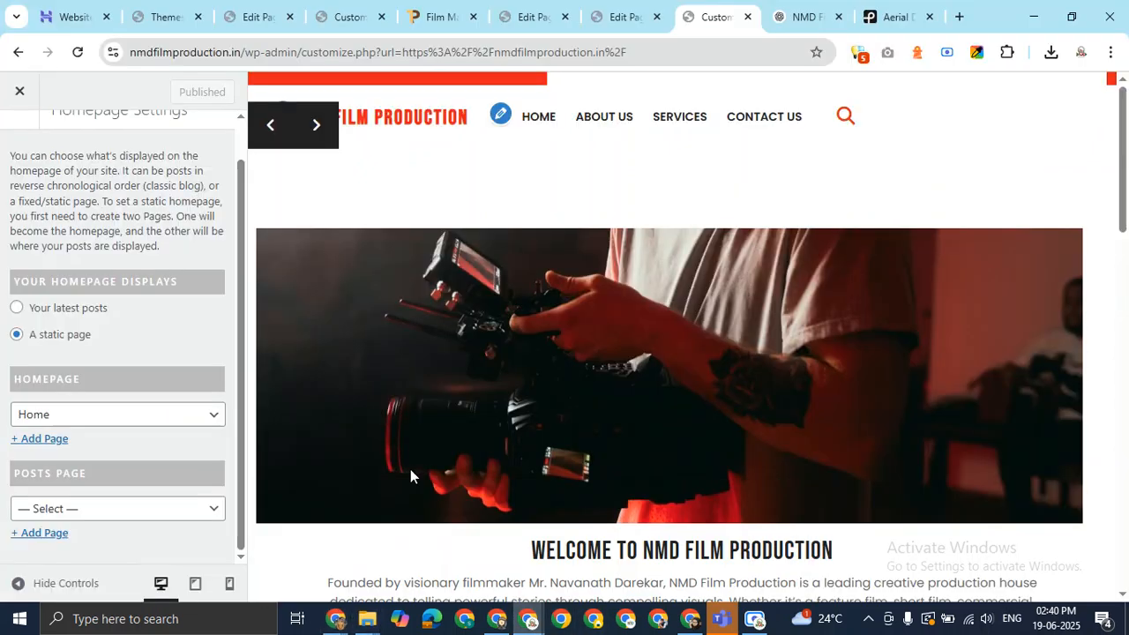
click(945, 54)
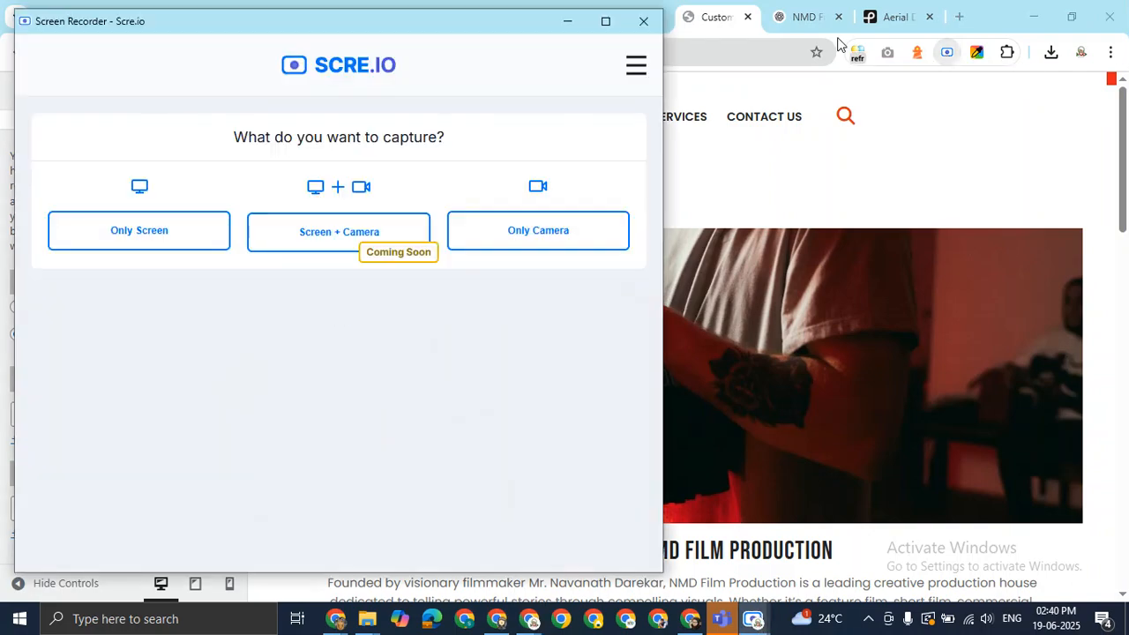
click(644, 21)
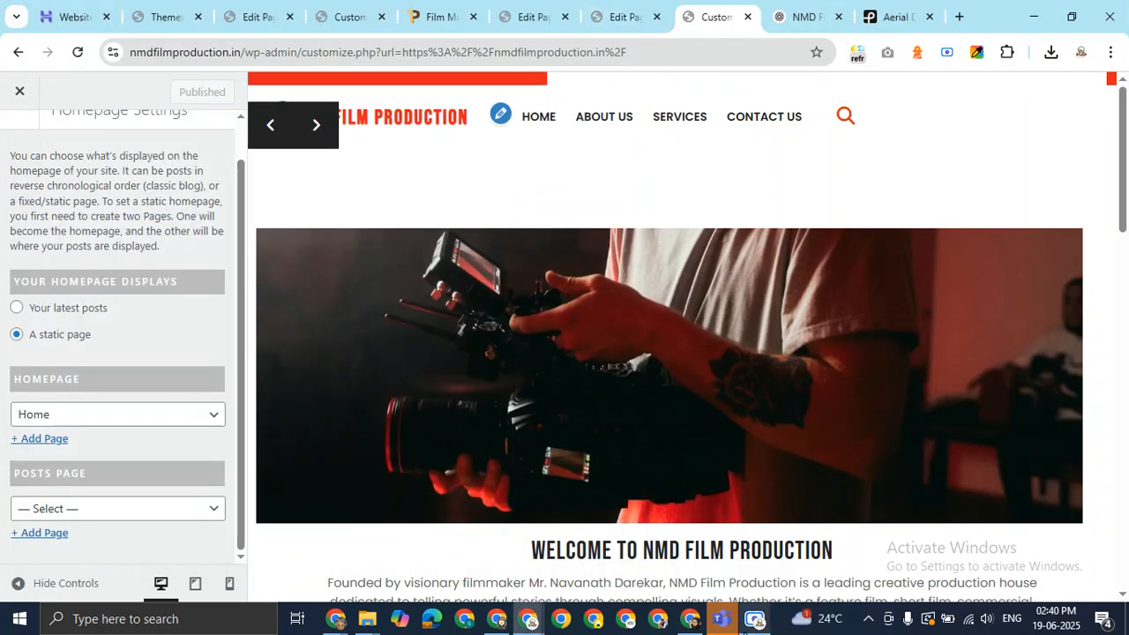